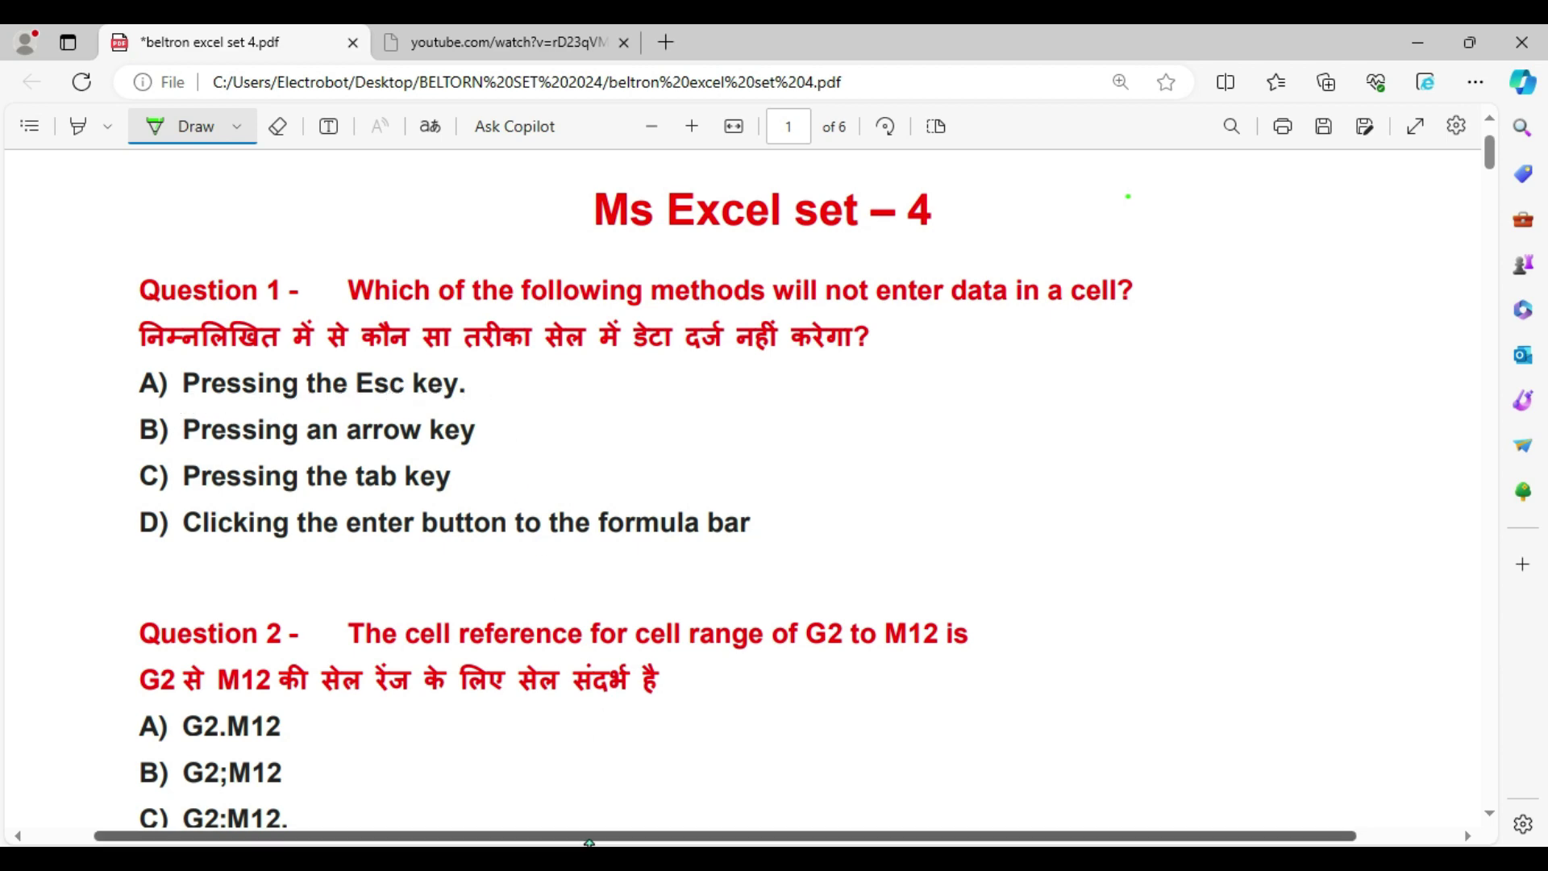
# Leave the quiz PDF in Edge and bring up the blank Excel workbook Book1.
pyautogui.click(575, 774)
# Type ssdf into D4, cancel it with Esc so D4 stays empty, and return to the PDF.
pyautogui.click(524, 439)
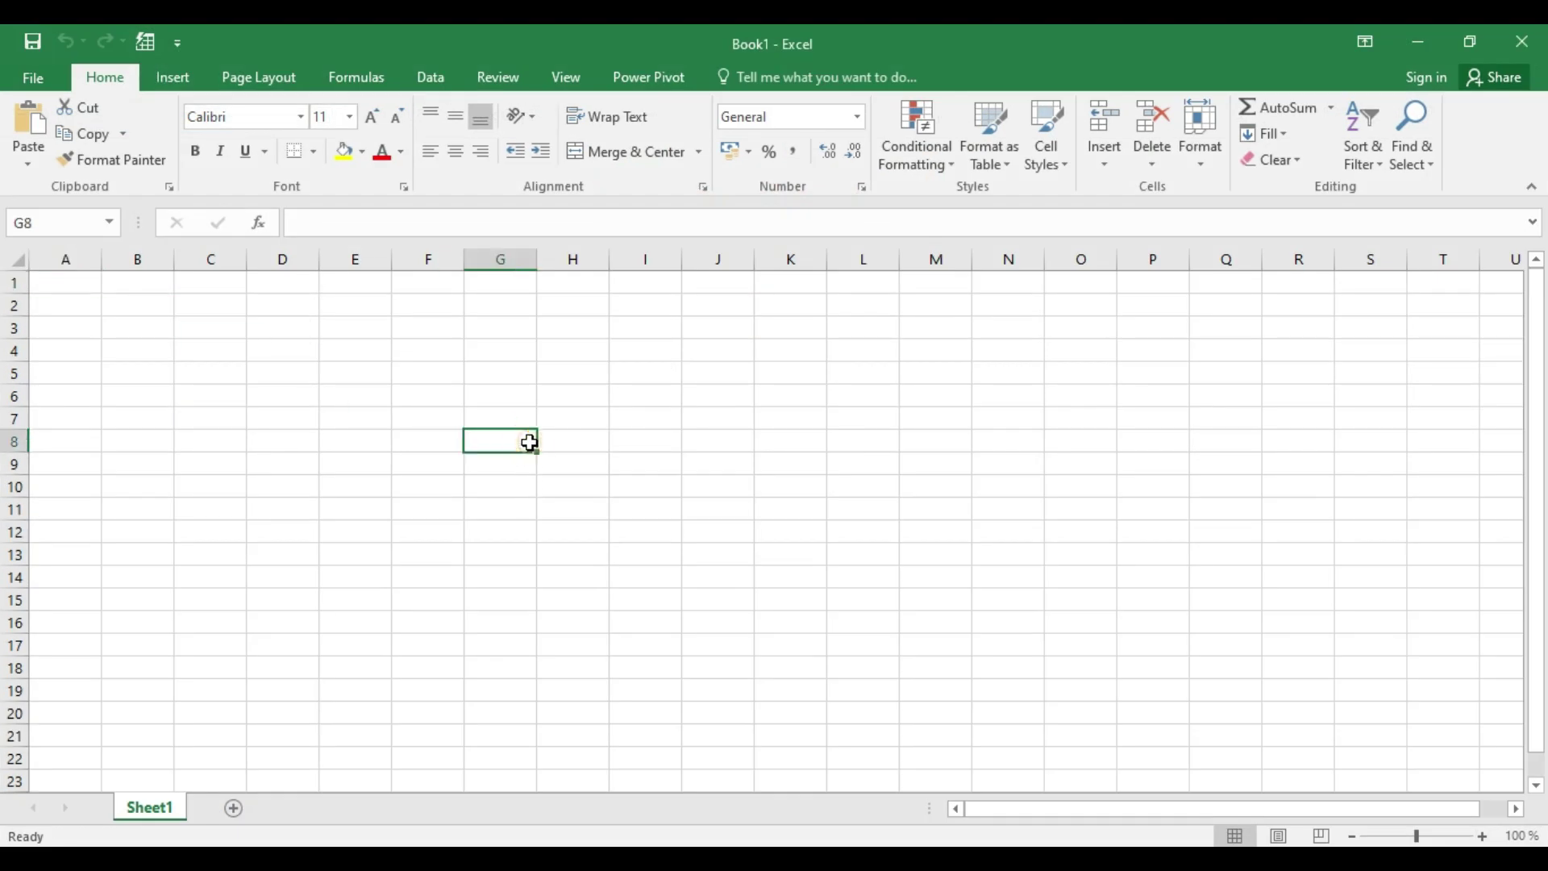
pyautogui.scroll(4, 531, 531)
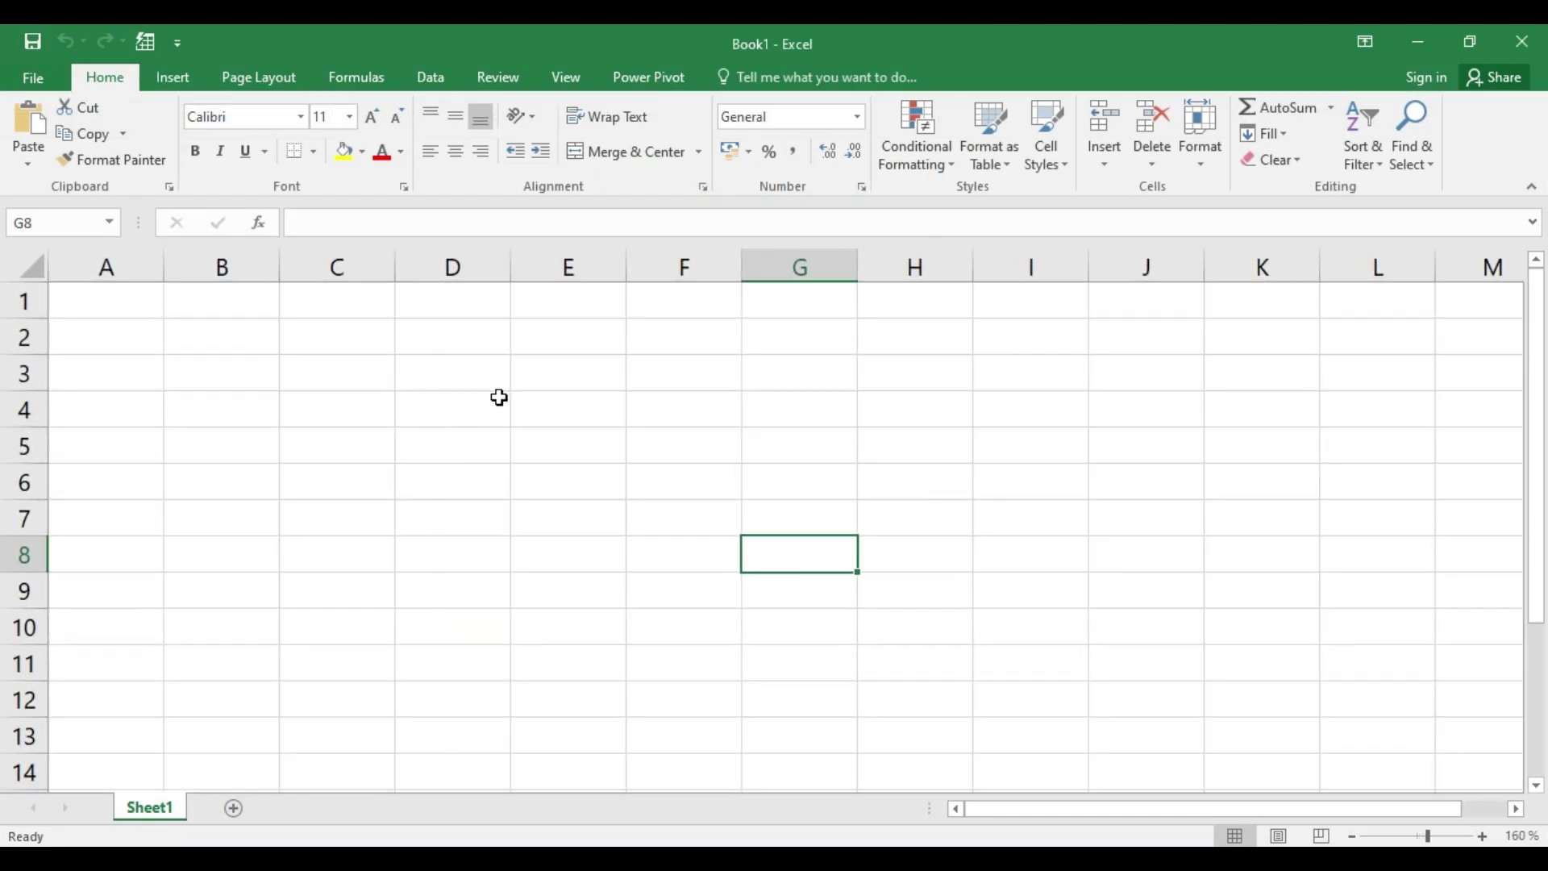
pyautogui.click(486, 420)
pyautogui.write('ssdf')
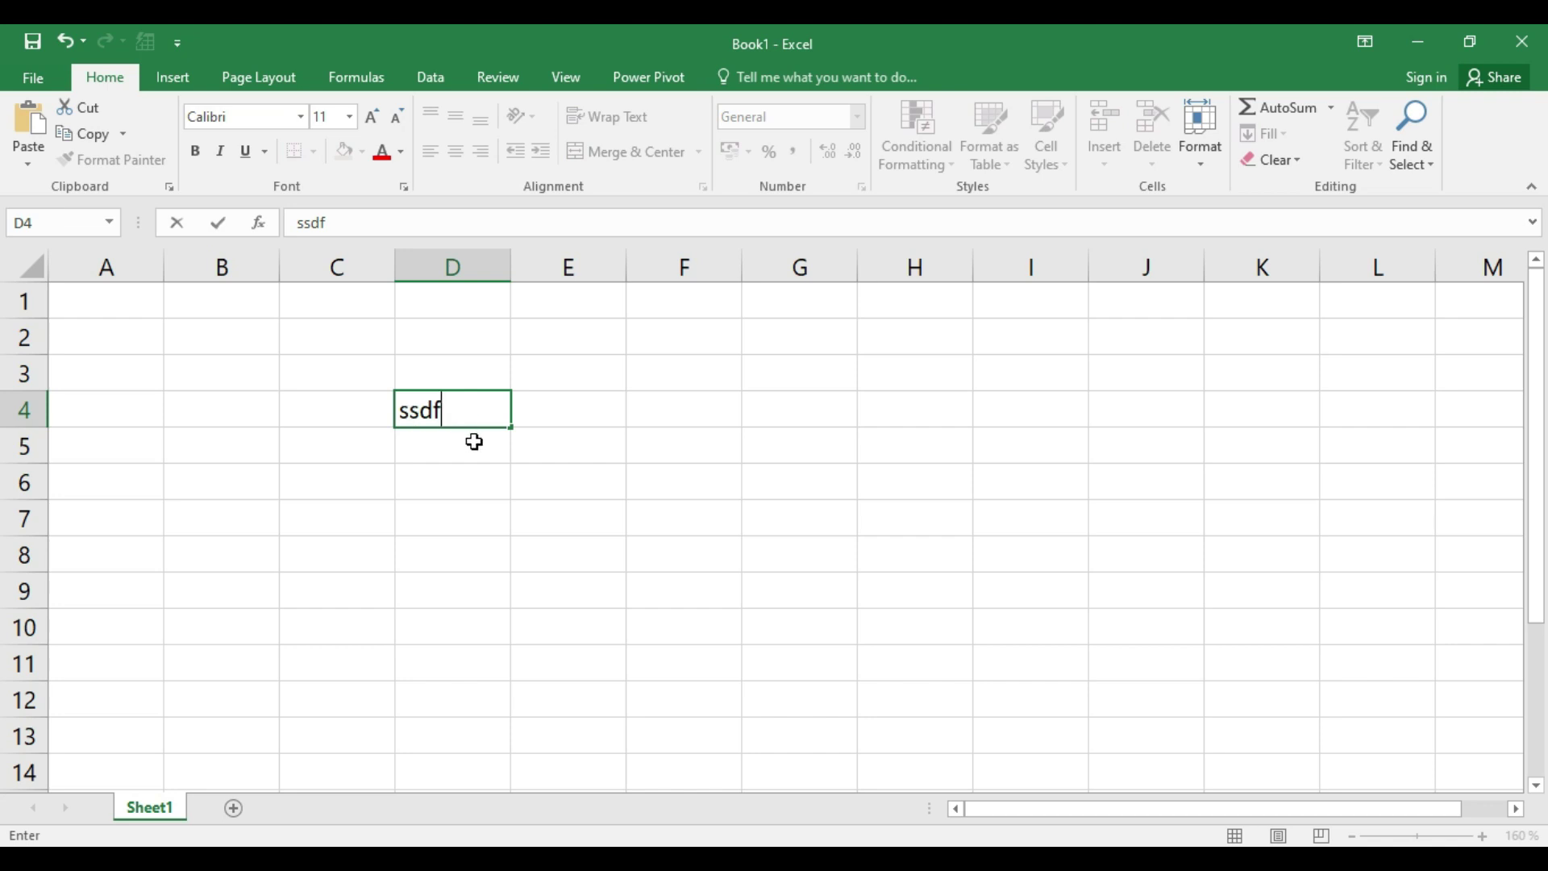
pyautogui.press('Escape')
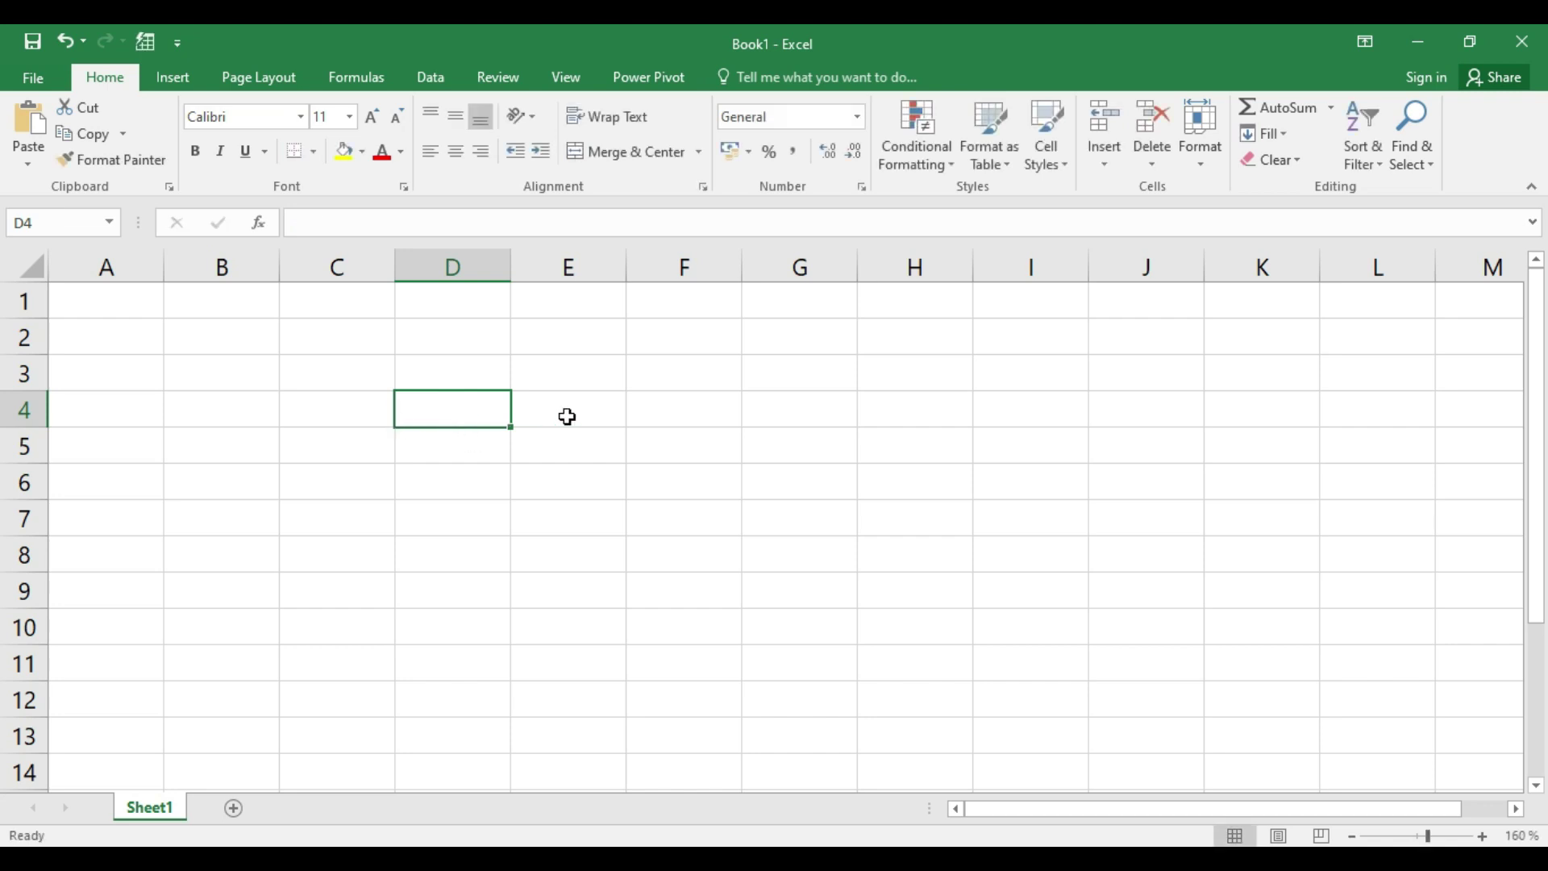
pyautogui.hotkey('alt', 'Tab')
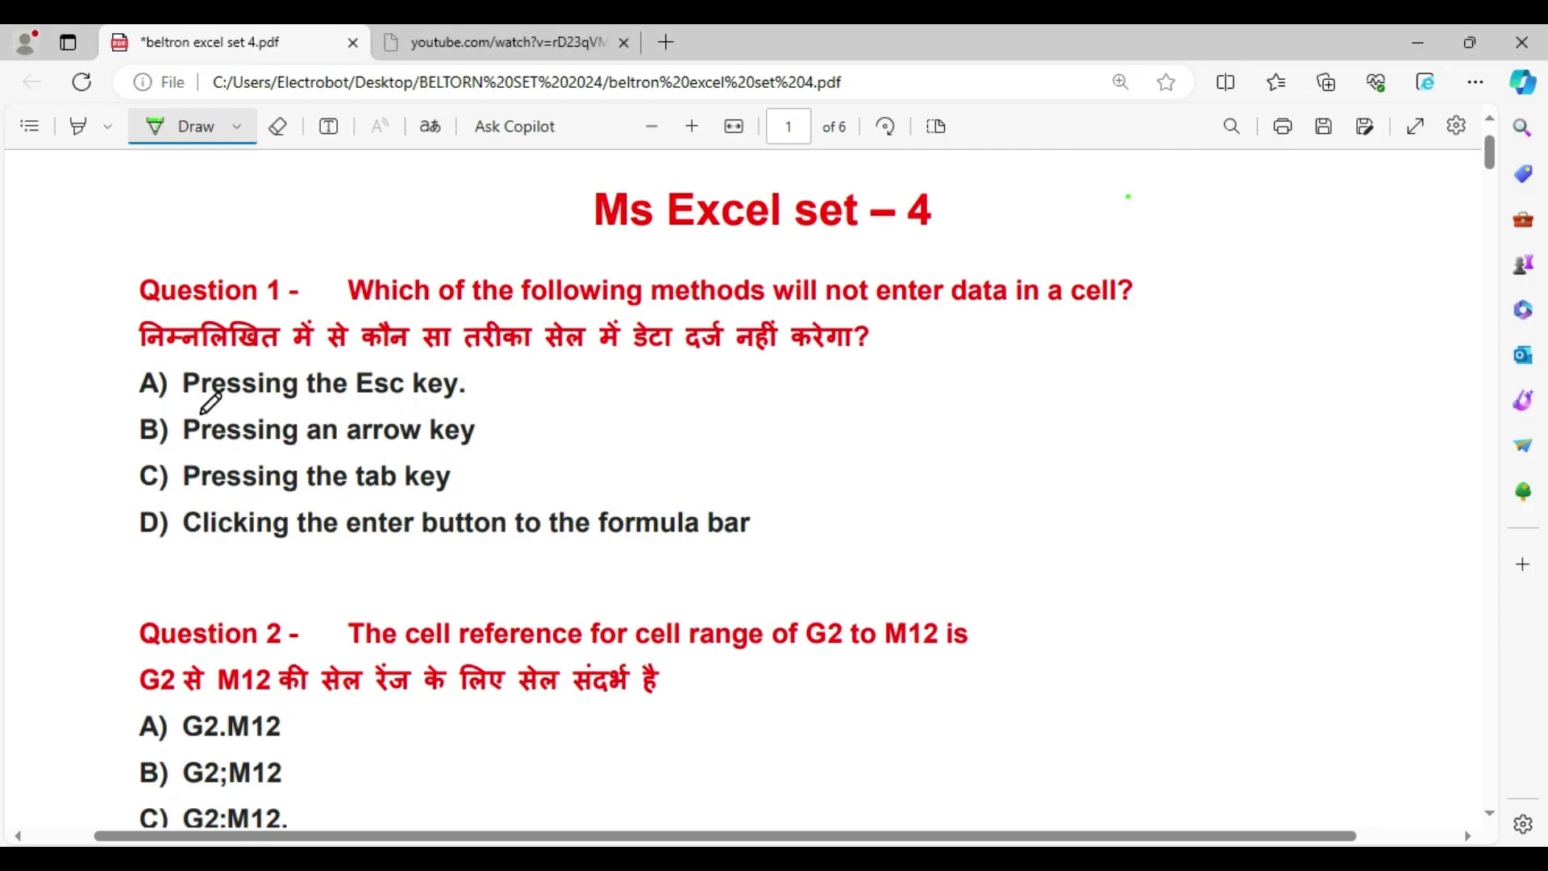
# Underline Question 2's option C, G2:M12., in green ink as the answer.
pyautogui.scroll(-4, 419, 484)
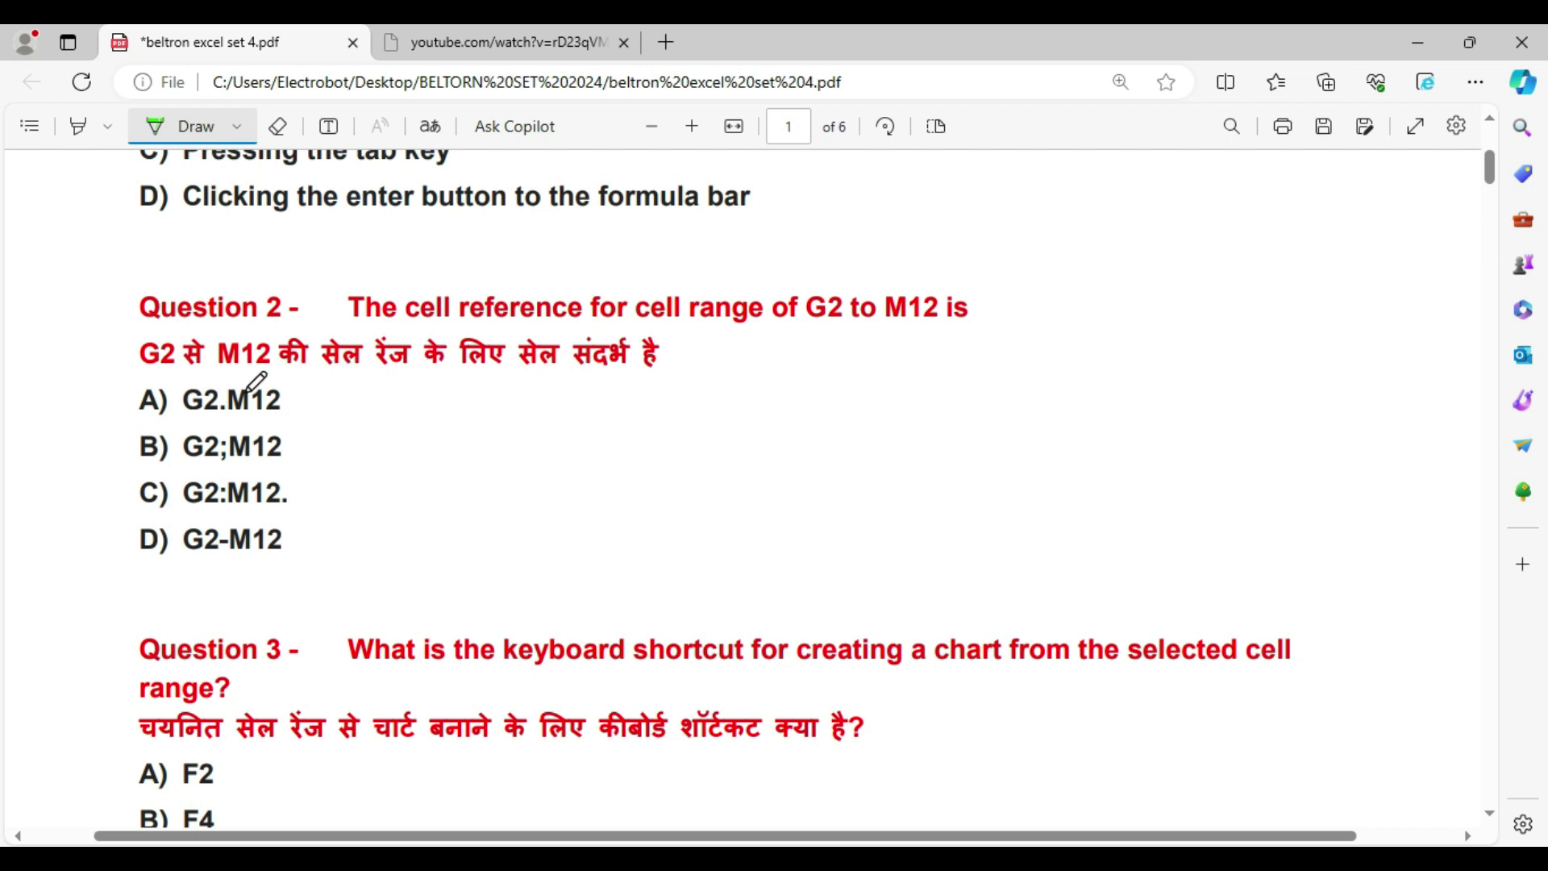
pyautogui.click(190, 416)
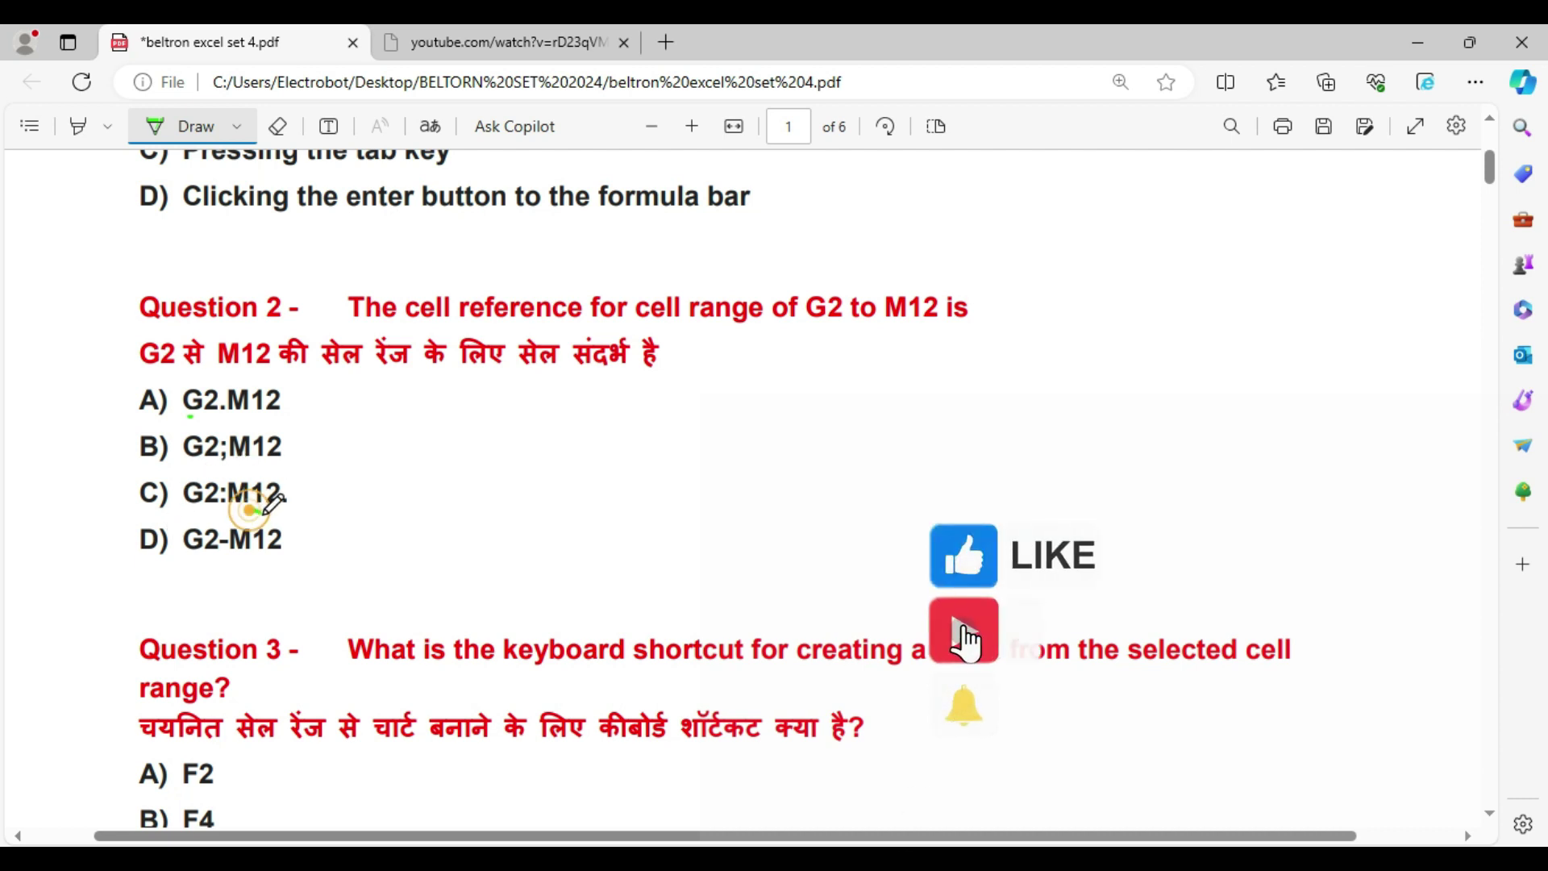
pyautogui.moveTo(250, 512); pyautogui.dragTo(394, 484)
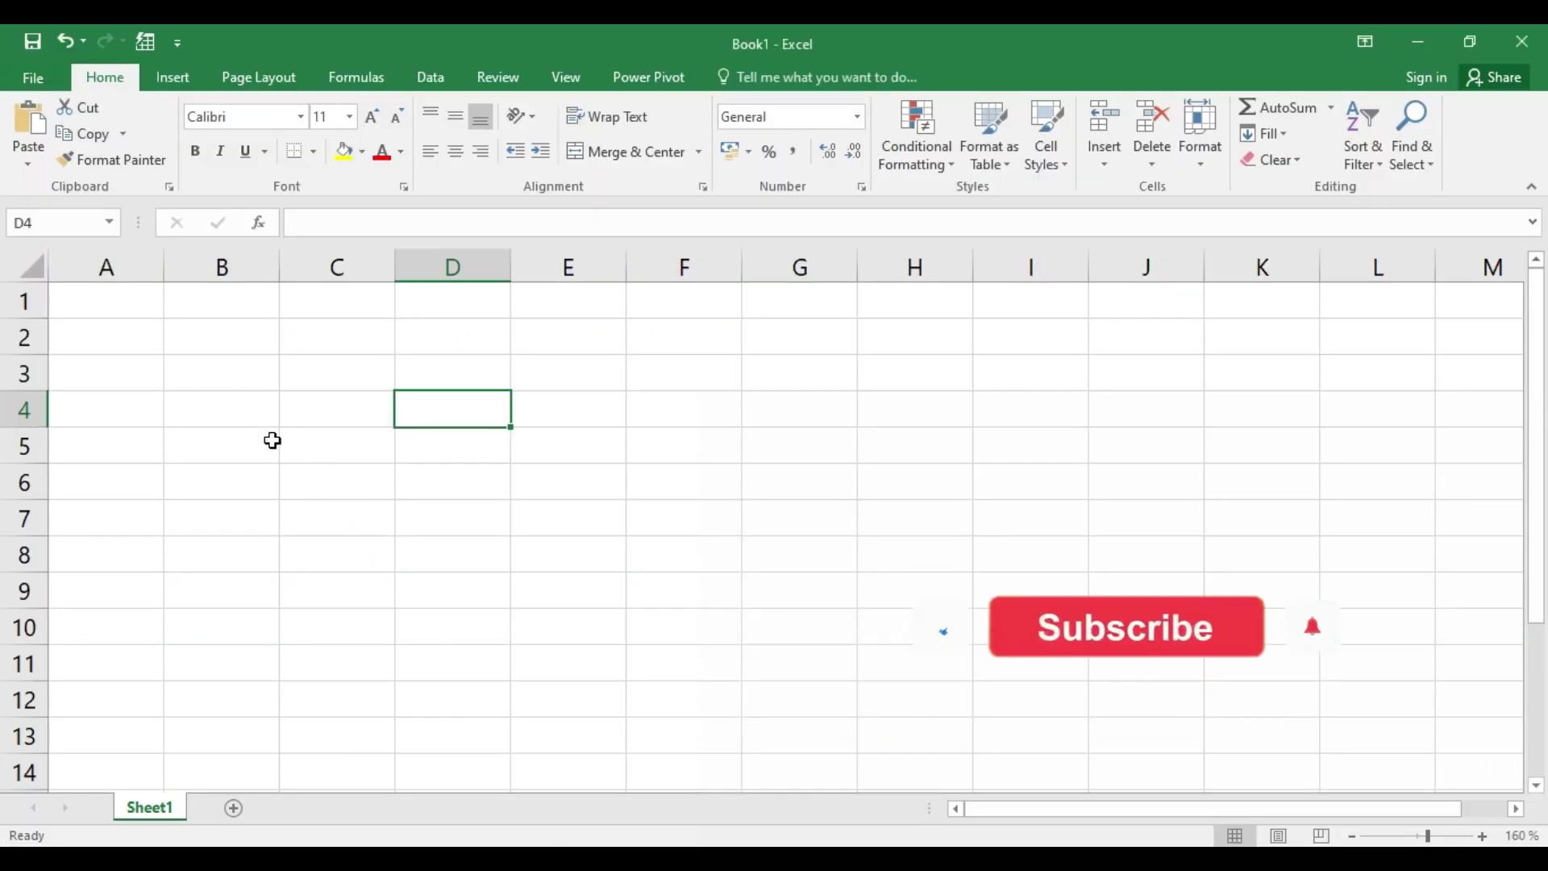
# Enter 6, 5 and 4 across cells B4:D4.
pyautogui.click(217, 412)
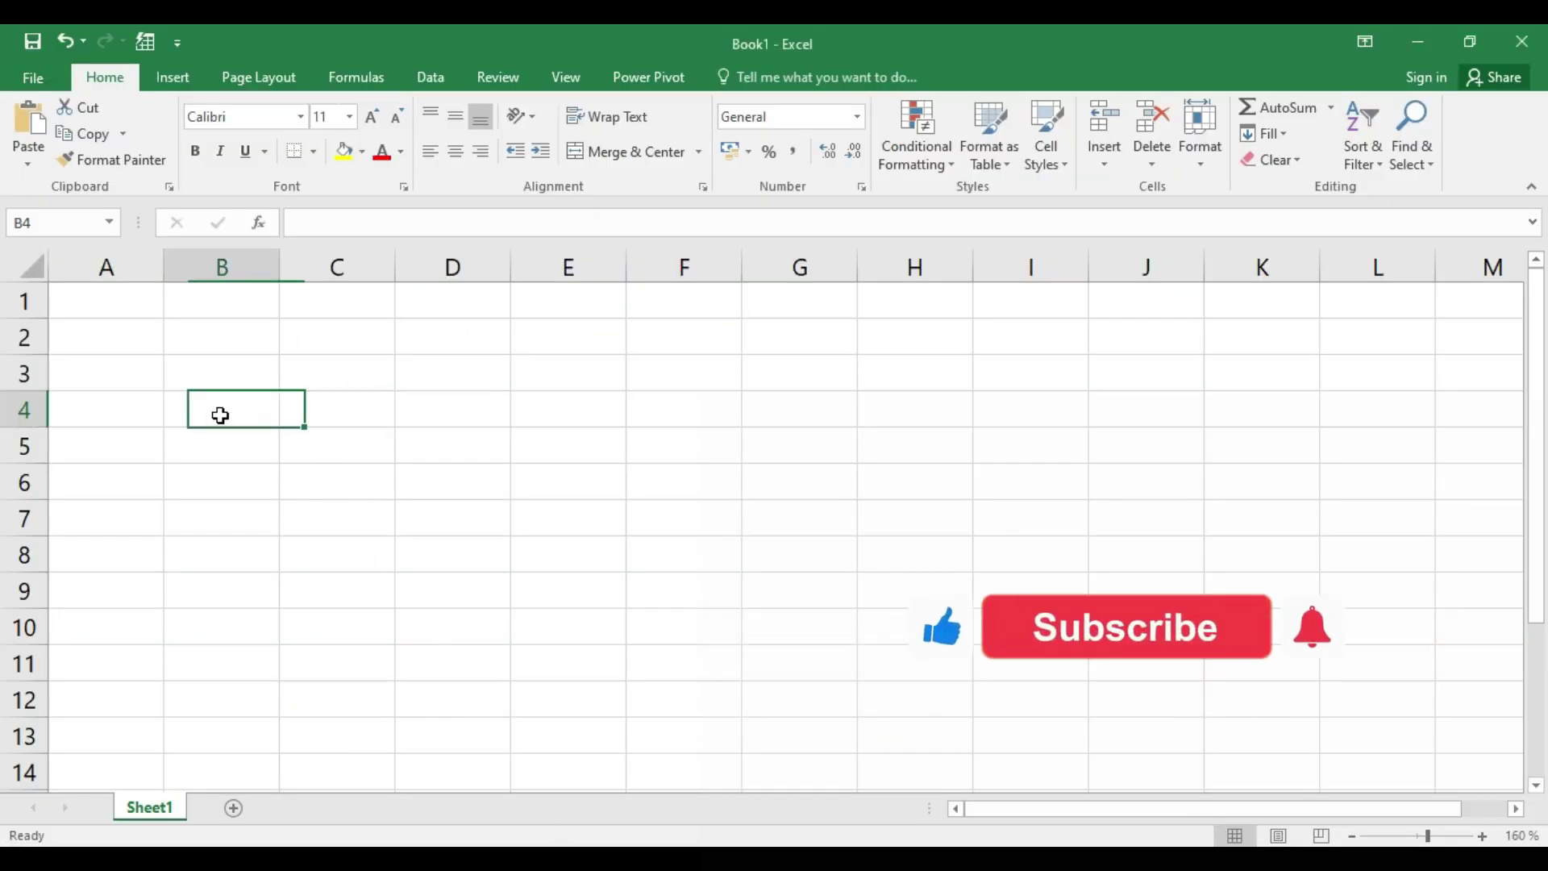
pyautogui.press('Right')
pyautogui.write('6')
pyautogui.press('Right')
pyautogui.write('5')
pyautogui.press('Right')
pyautogui.write('4')
pyautogui.press('Right')
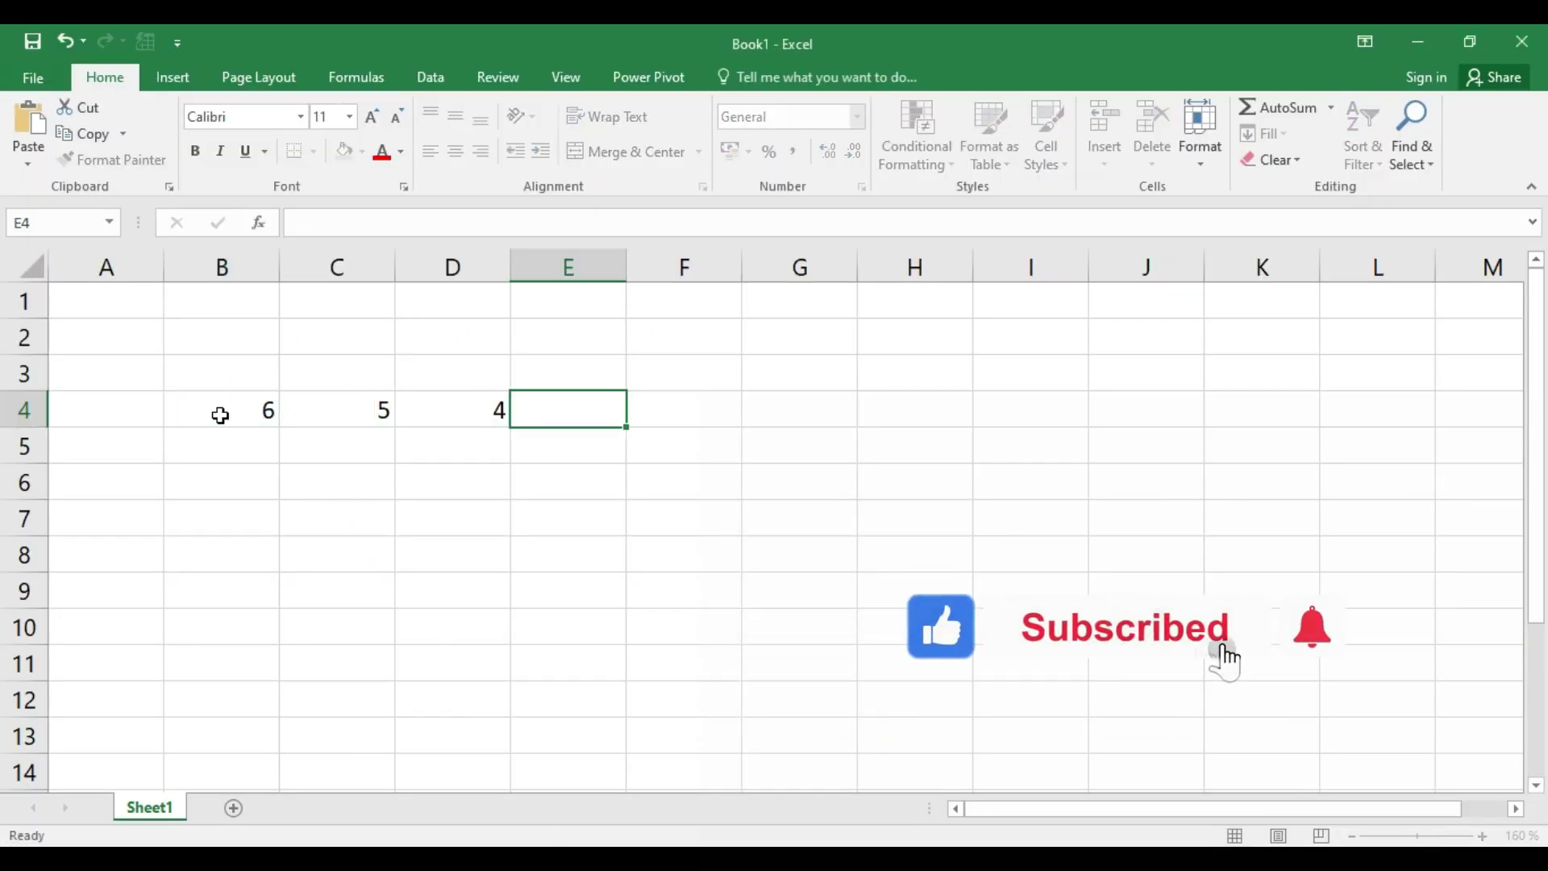
pyautogui.press('Right')
# Start =sum(B4:D4 in E4, then select and delete the unfinished formula.
pyautogui.click(569, 398)
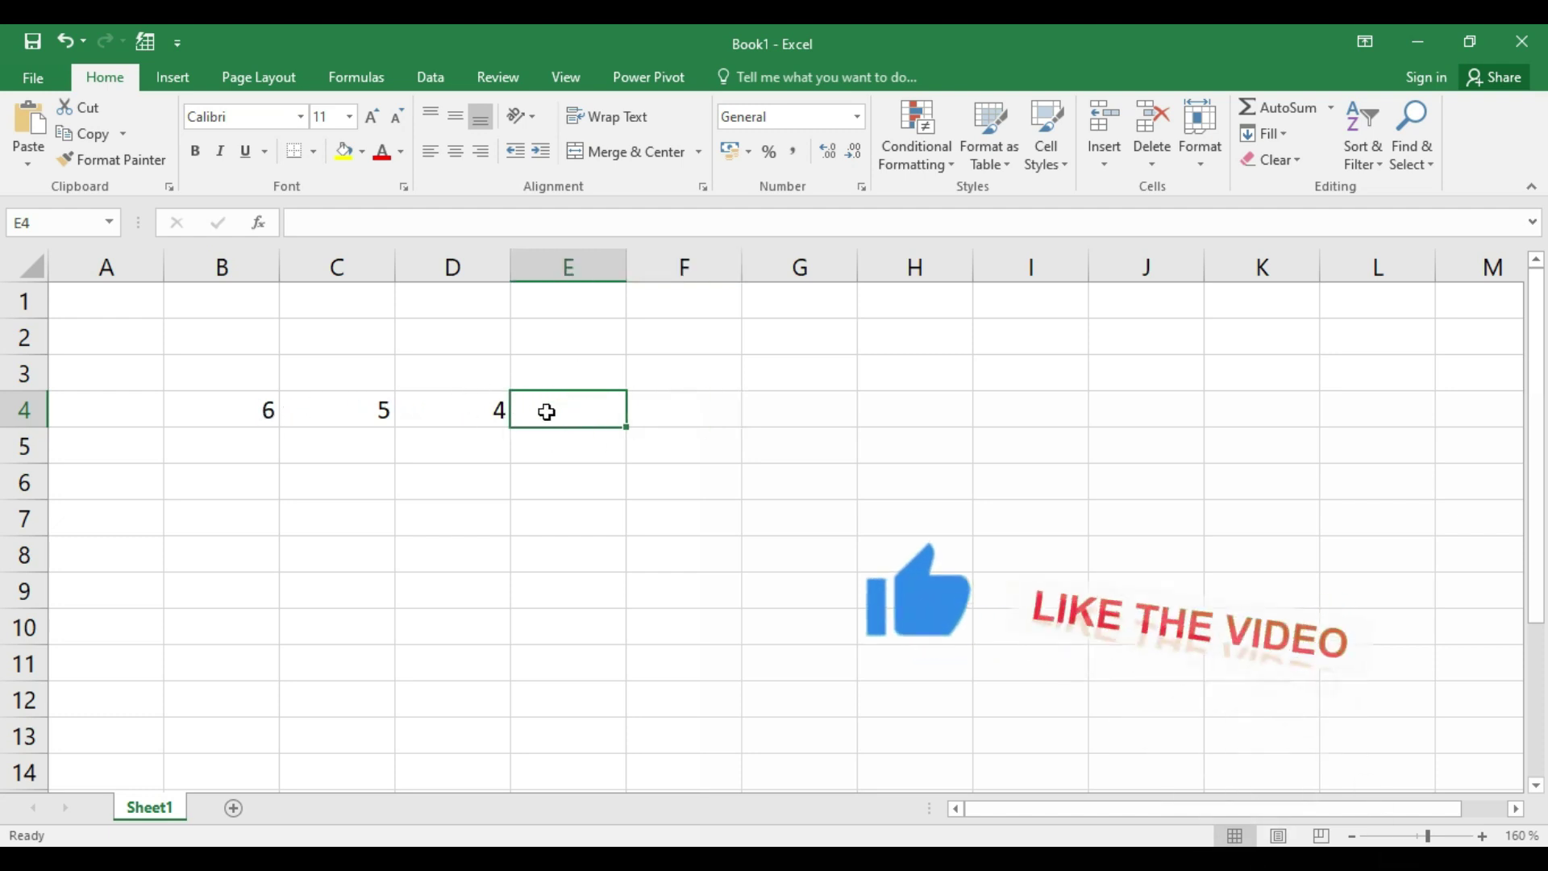
pyautogui.write('=sum(')
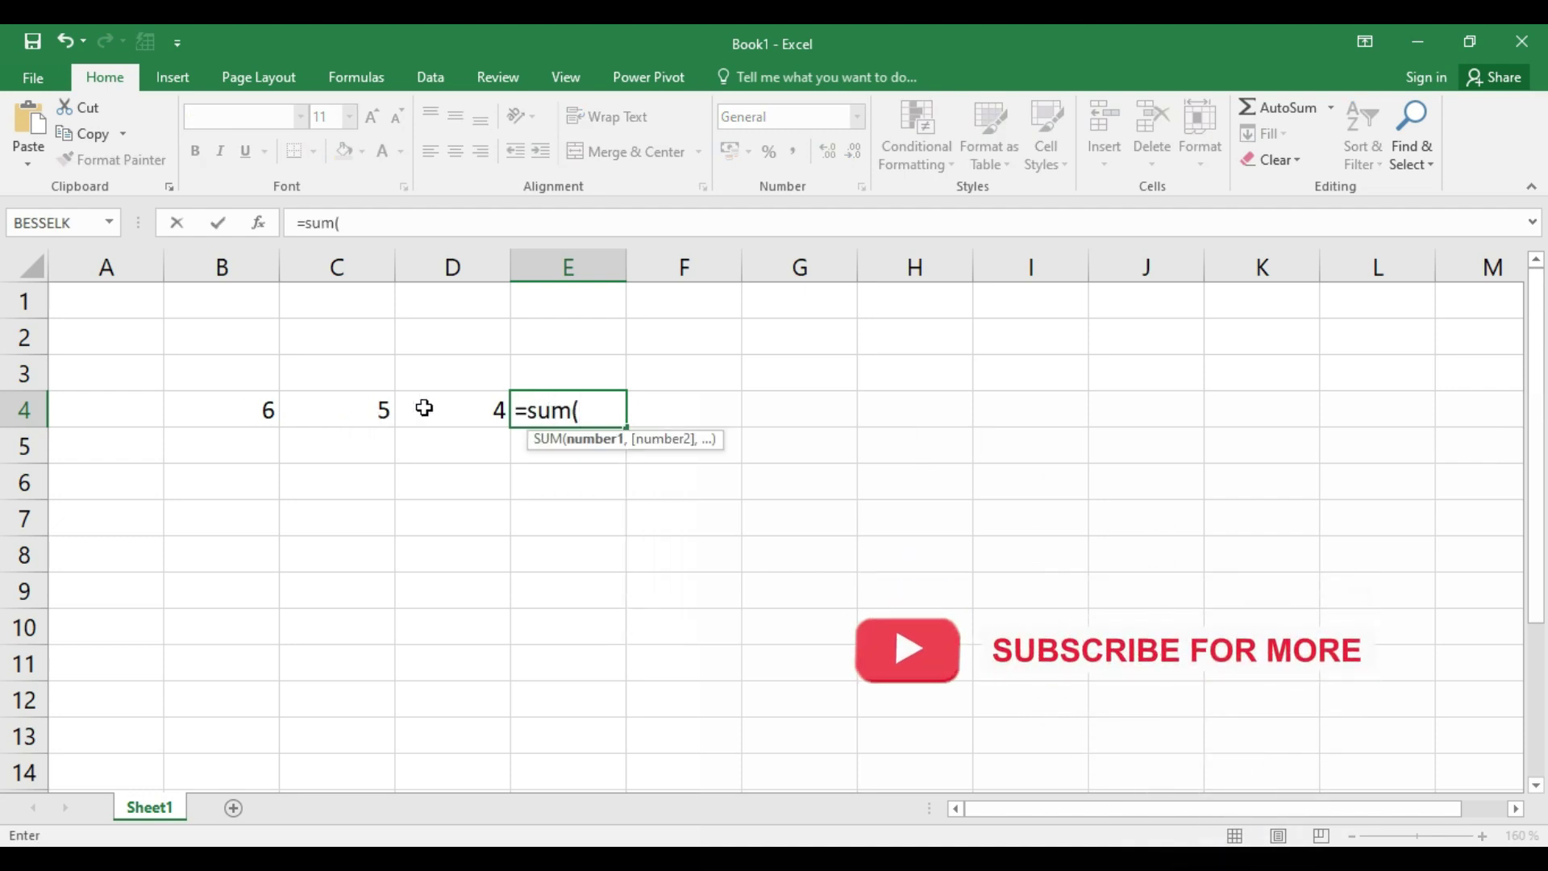
pyautogui.moveTo(234, 411); pyautogui.dragTo(450, 412)
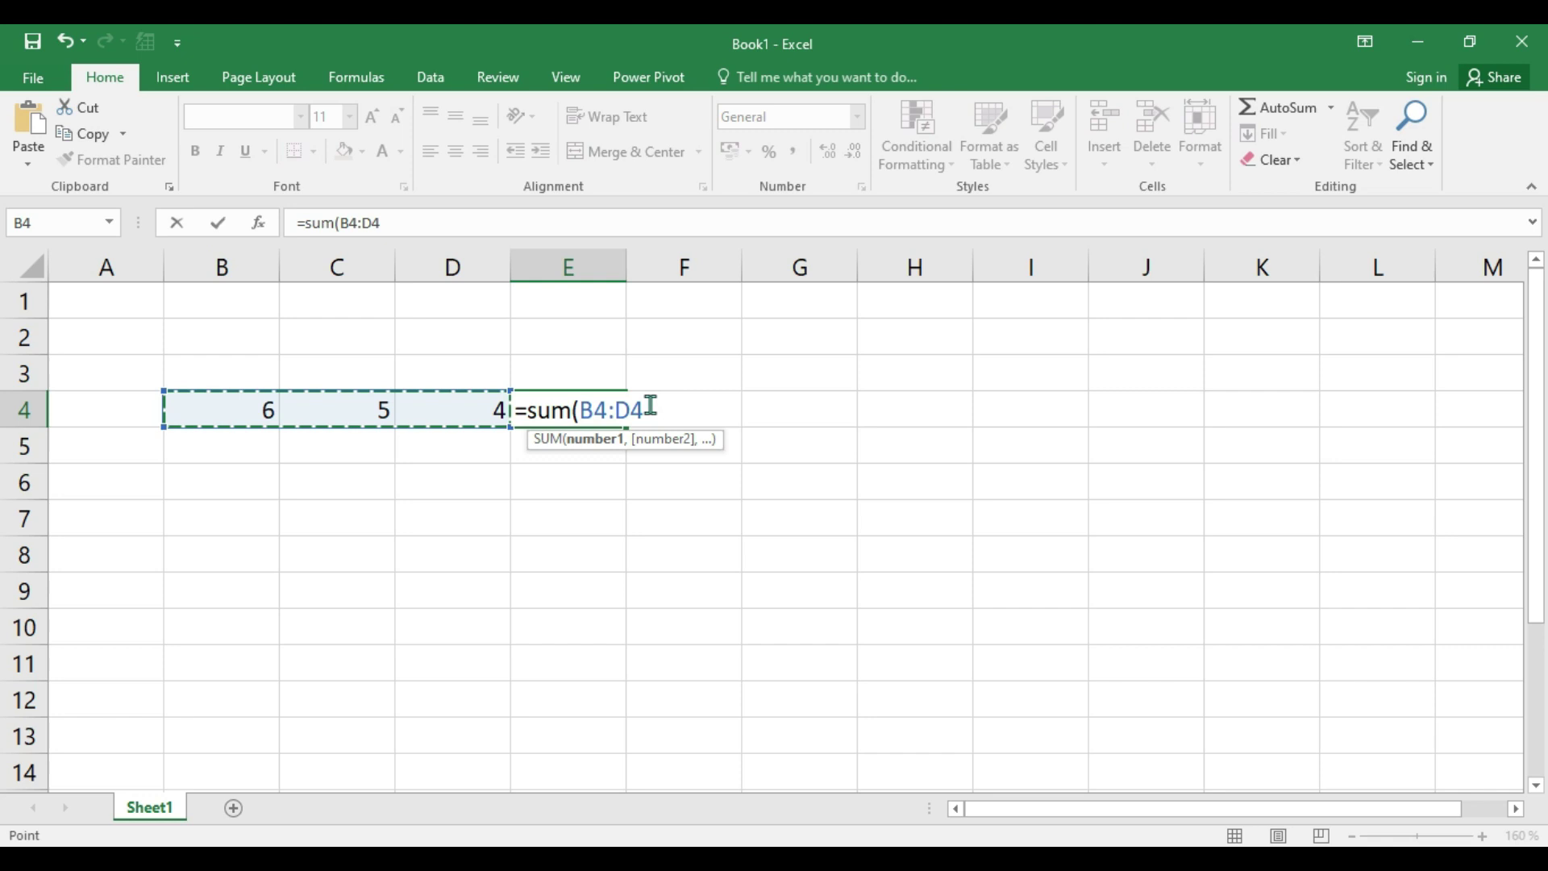
pyautogui.moveTo(651, 404); pyautogui.dragTo(511, 403)
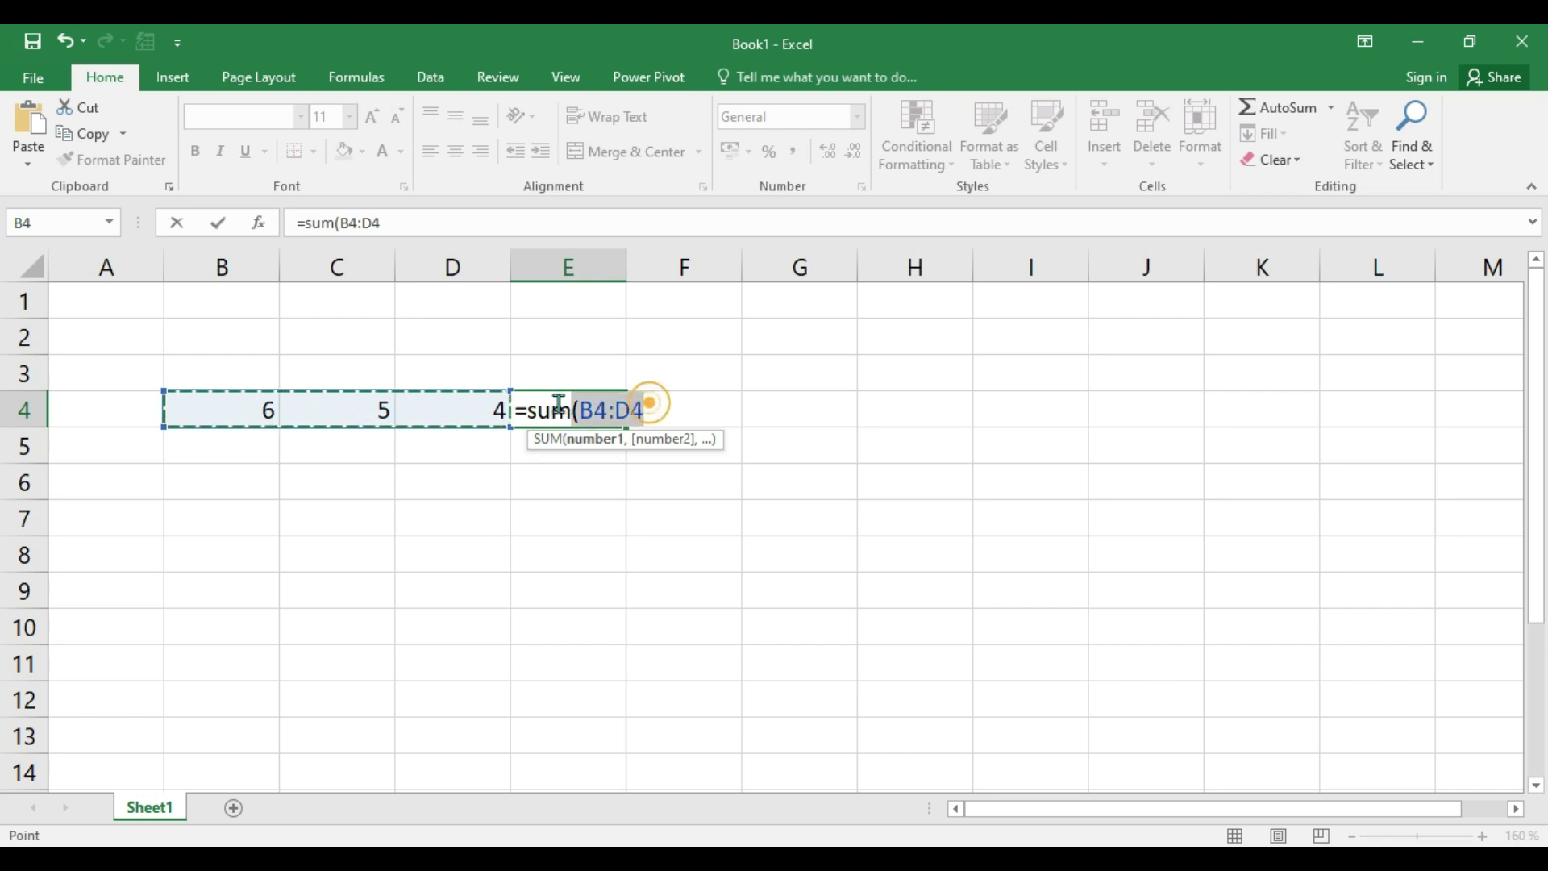
pyautogui.press('BackSpace')
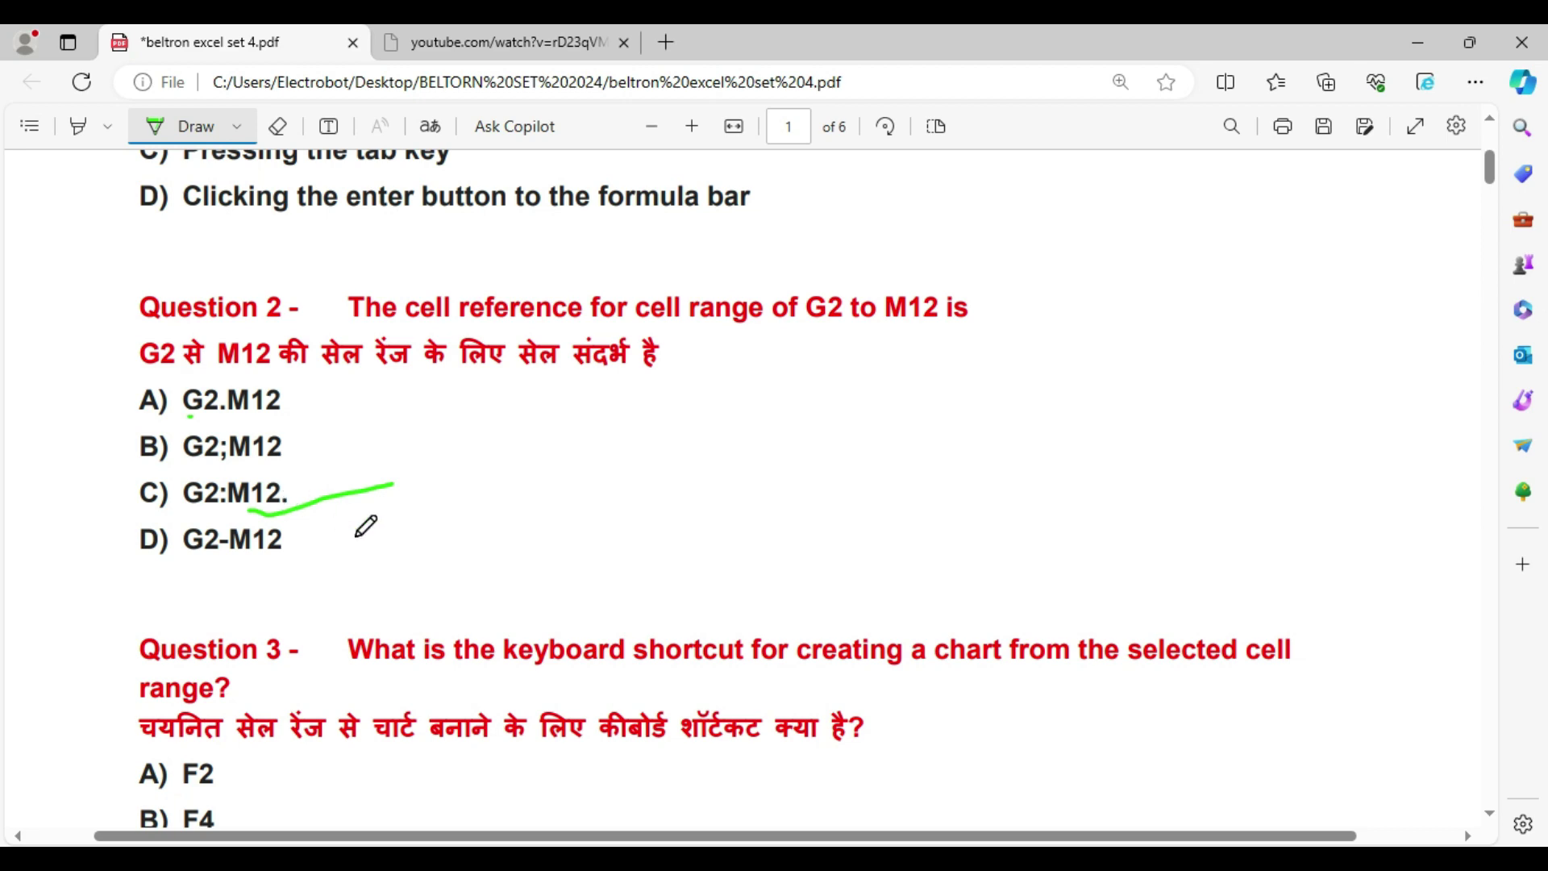
# Scroll the quiz PDF down to Questions 3 and 4.
pyautogui.scroll(-3, 362, 536)
pyautogui.scroll(-3, 346, 548)
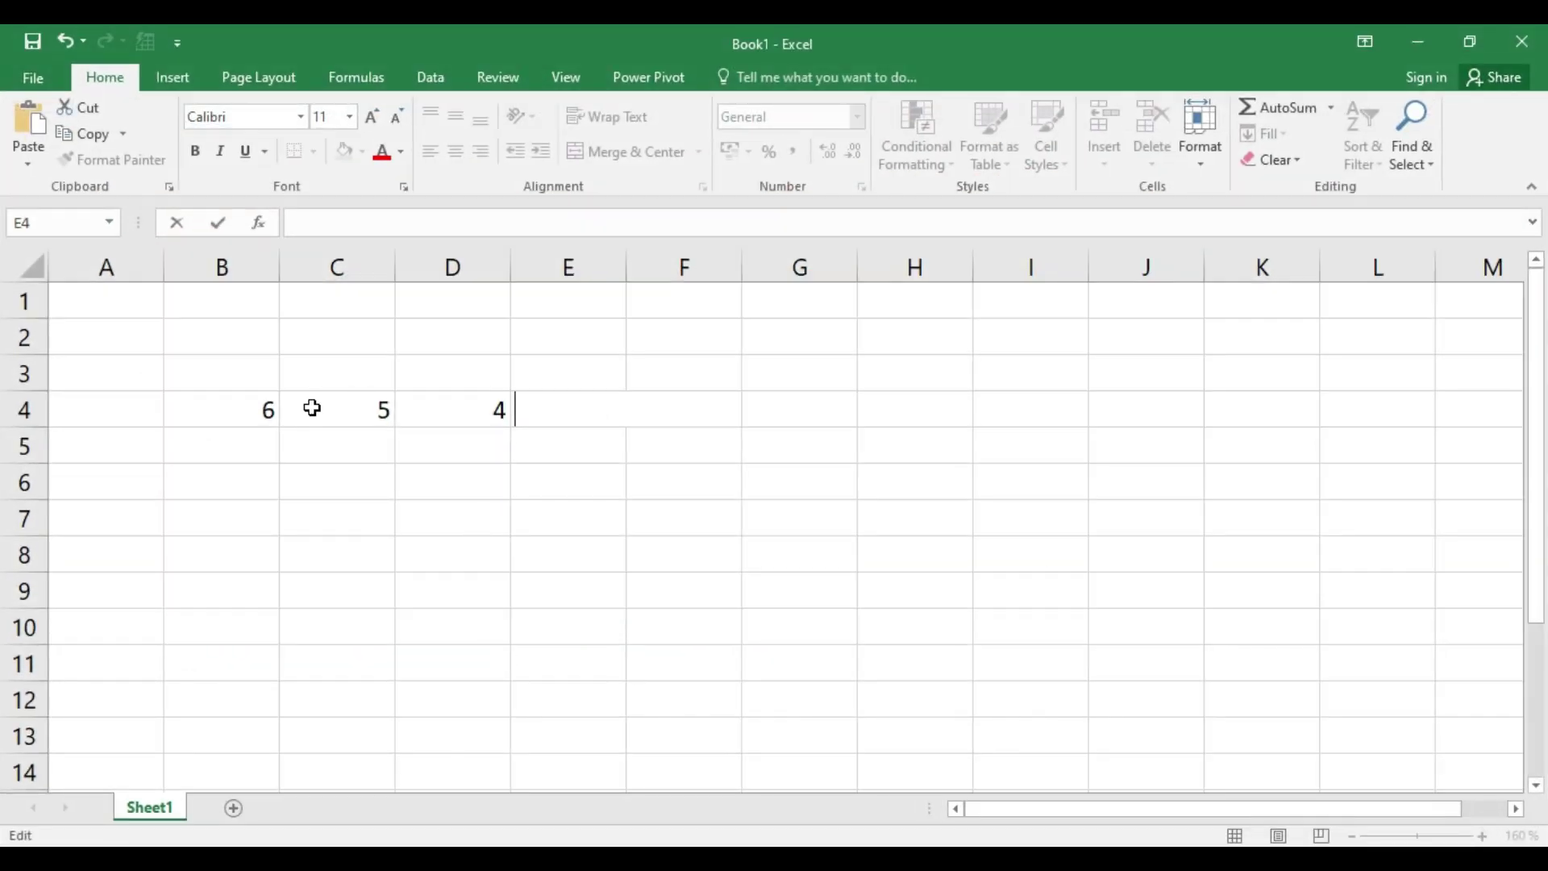
# Clear the numbers 6, 5, 4 from B4:D4.
pyautogui.click(314, 408)
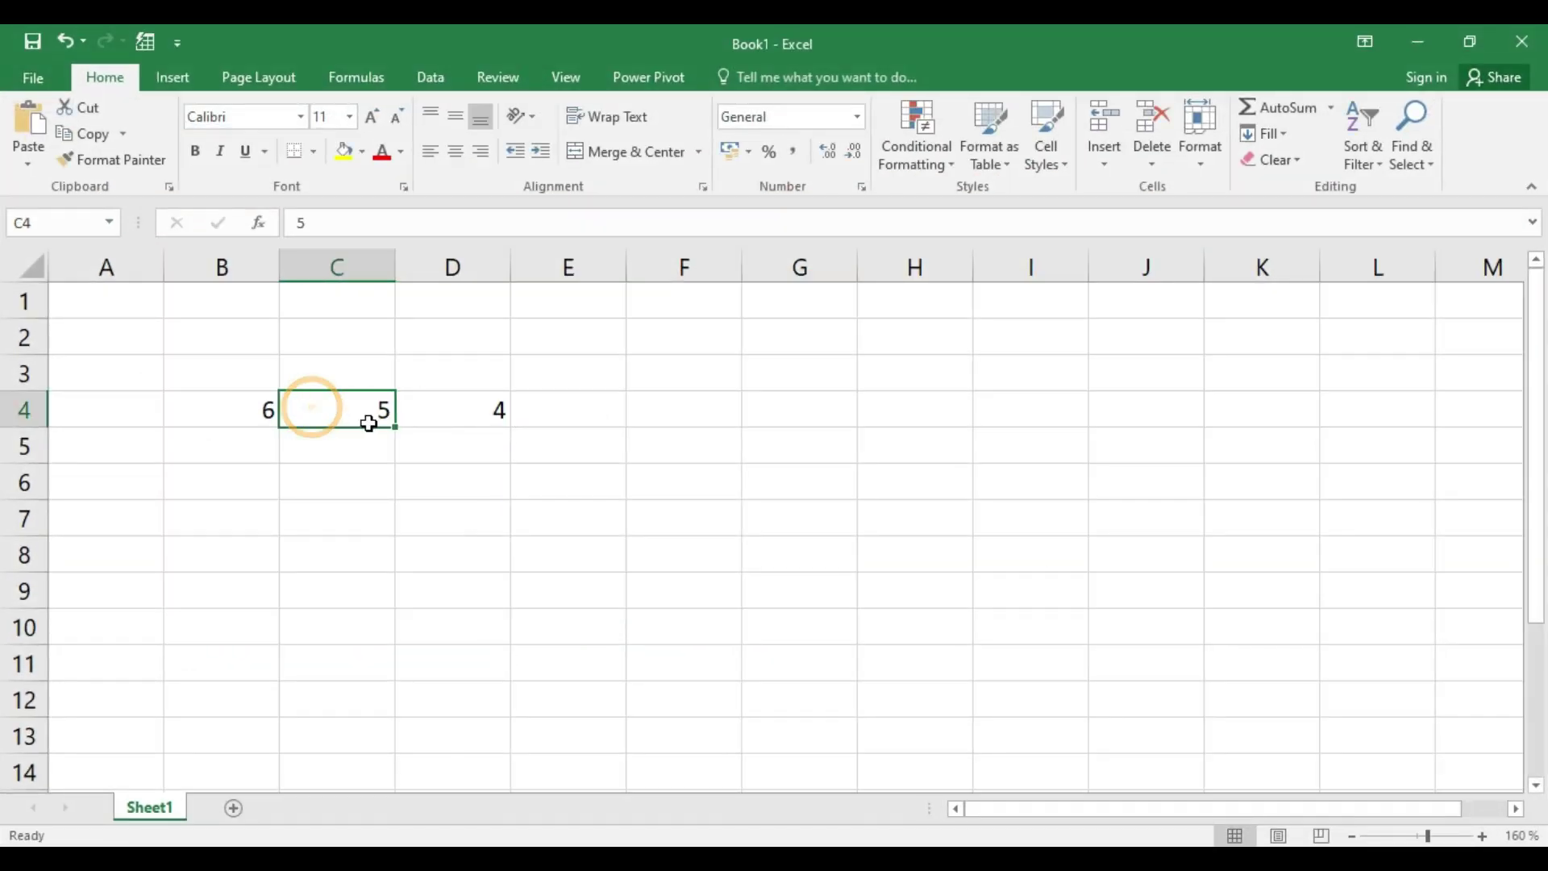
pyautogui.moveTo(240, 409); pyautogui.dragTo(451, 409)
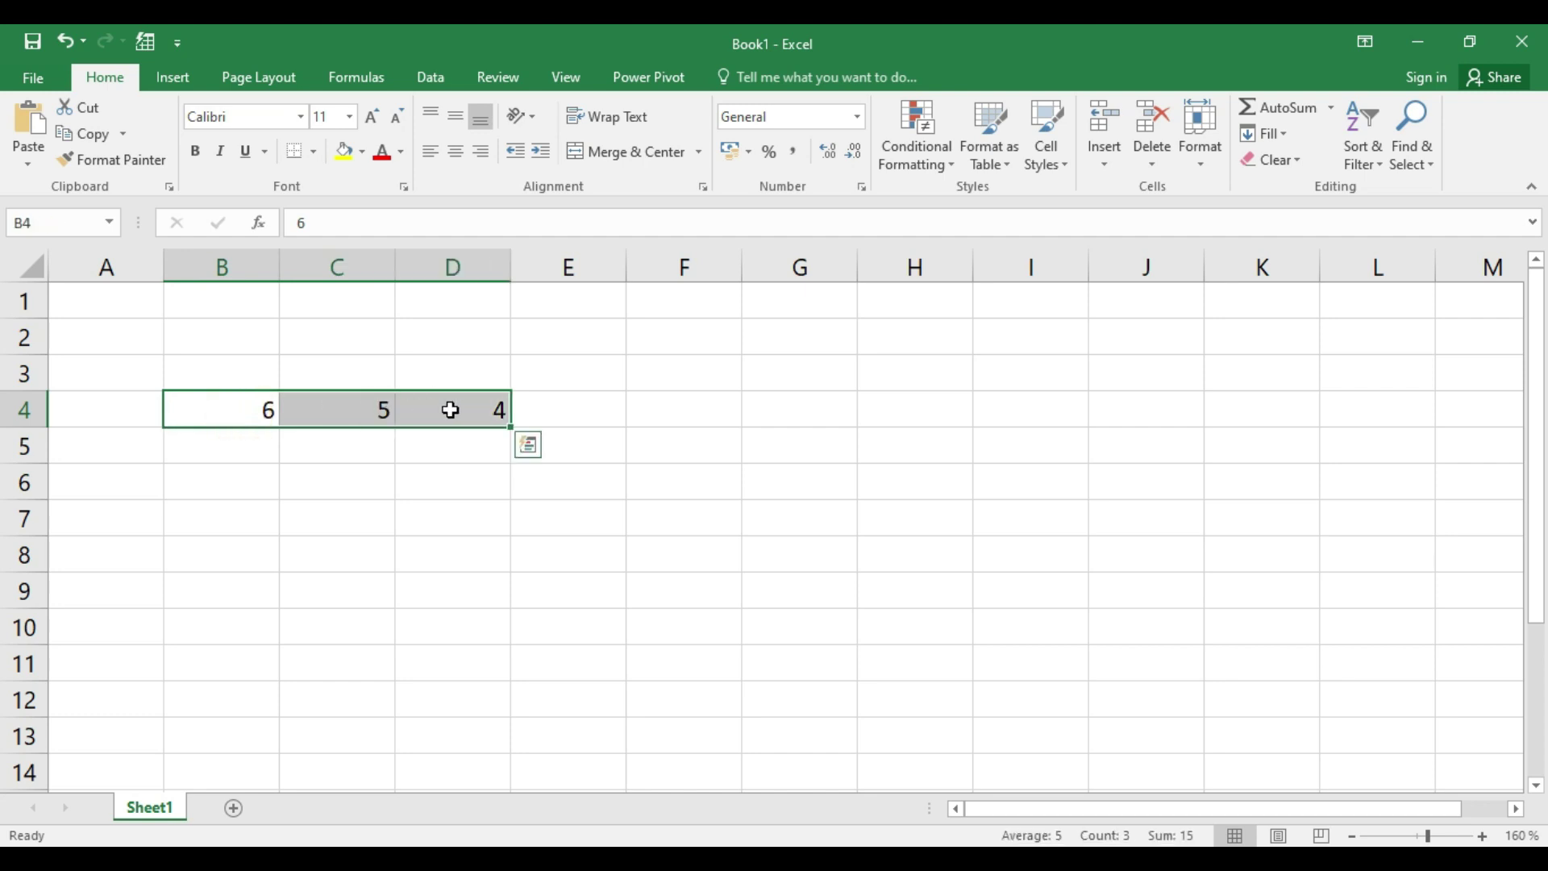
pyautogui.press('Tab')
pyautogui.press('Delete')
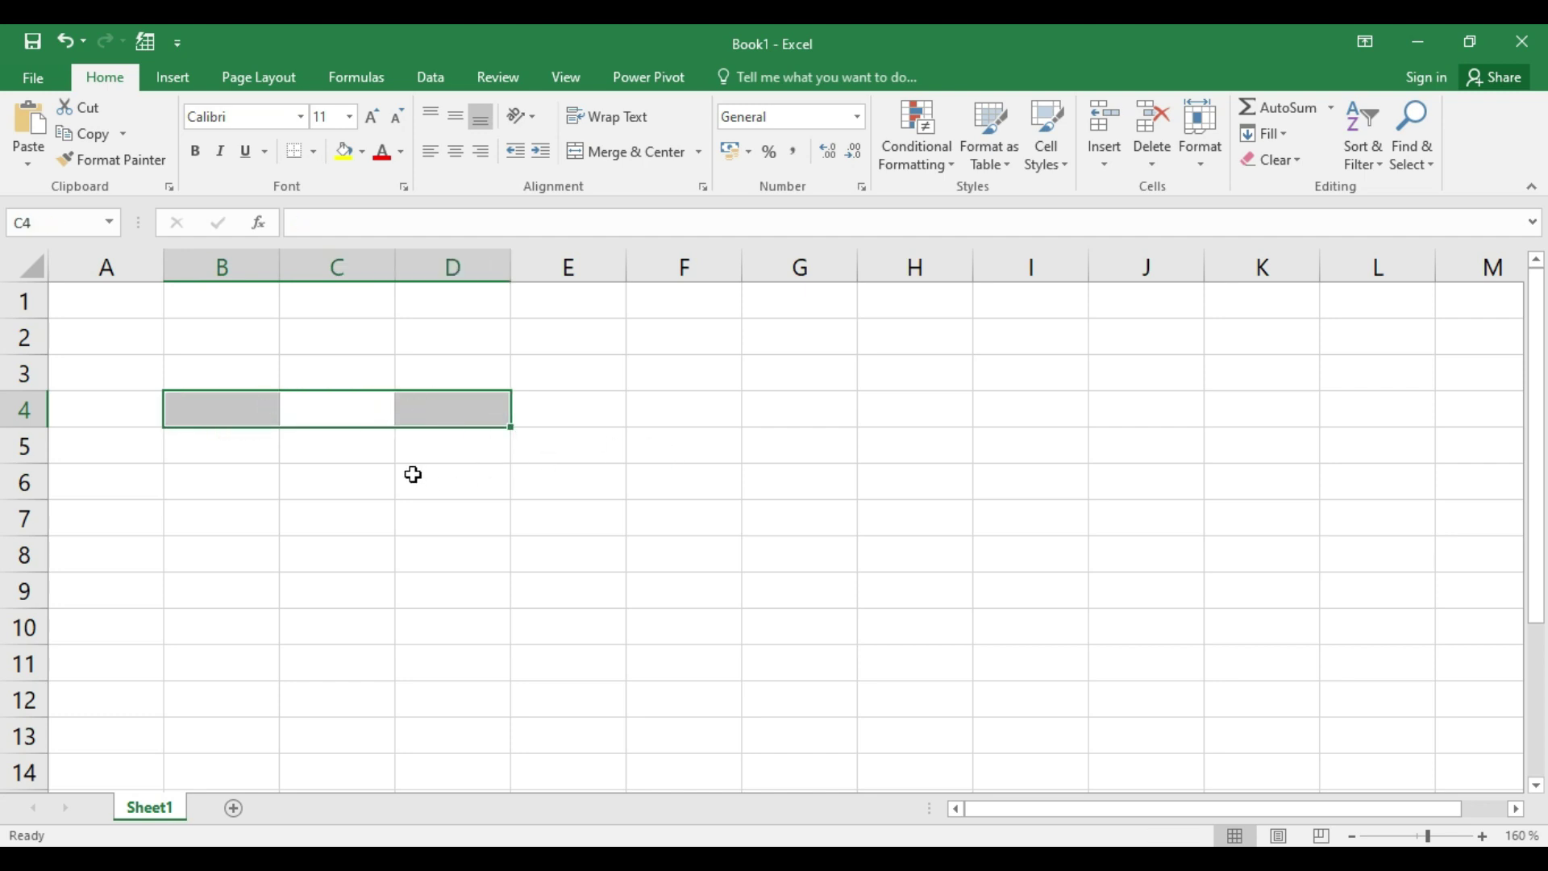
# Enter headings name and age in D4:E4, and names ram, shyam, gita below.
pyautogui.click(421, 411)
pyautogui.write('name')
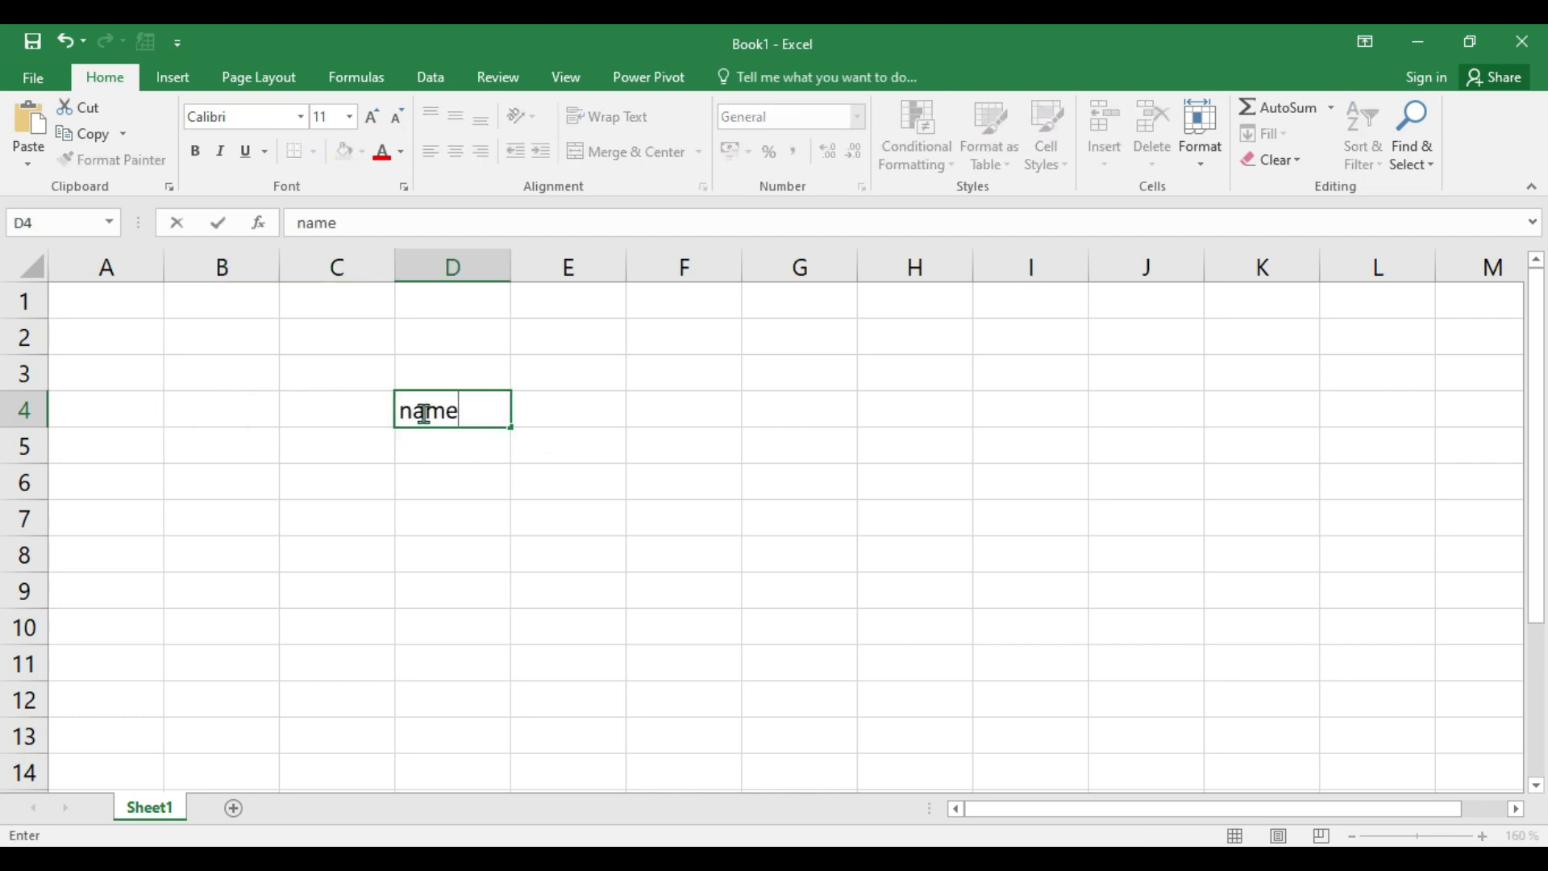
pyautogui.press('Tab')
pyautogui.write('age')
pyautogui.press('Return')
pyautogui.write('r')
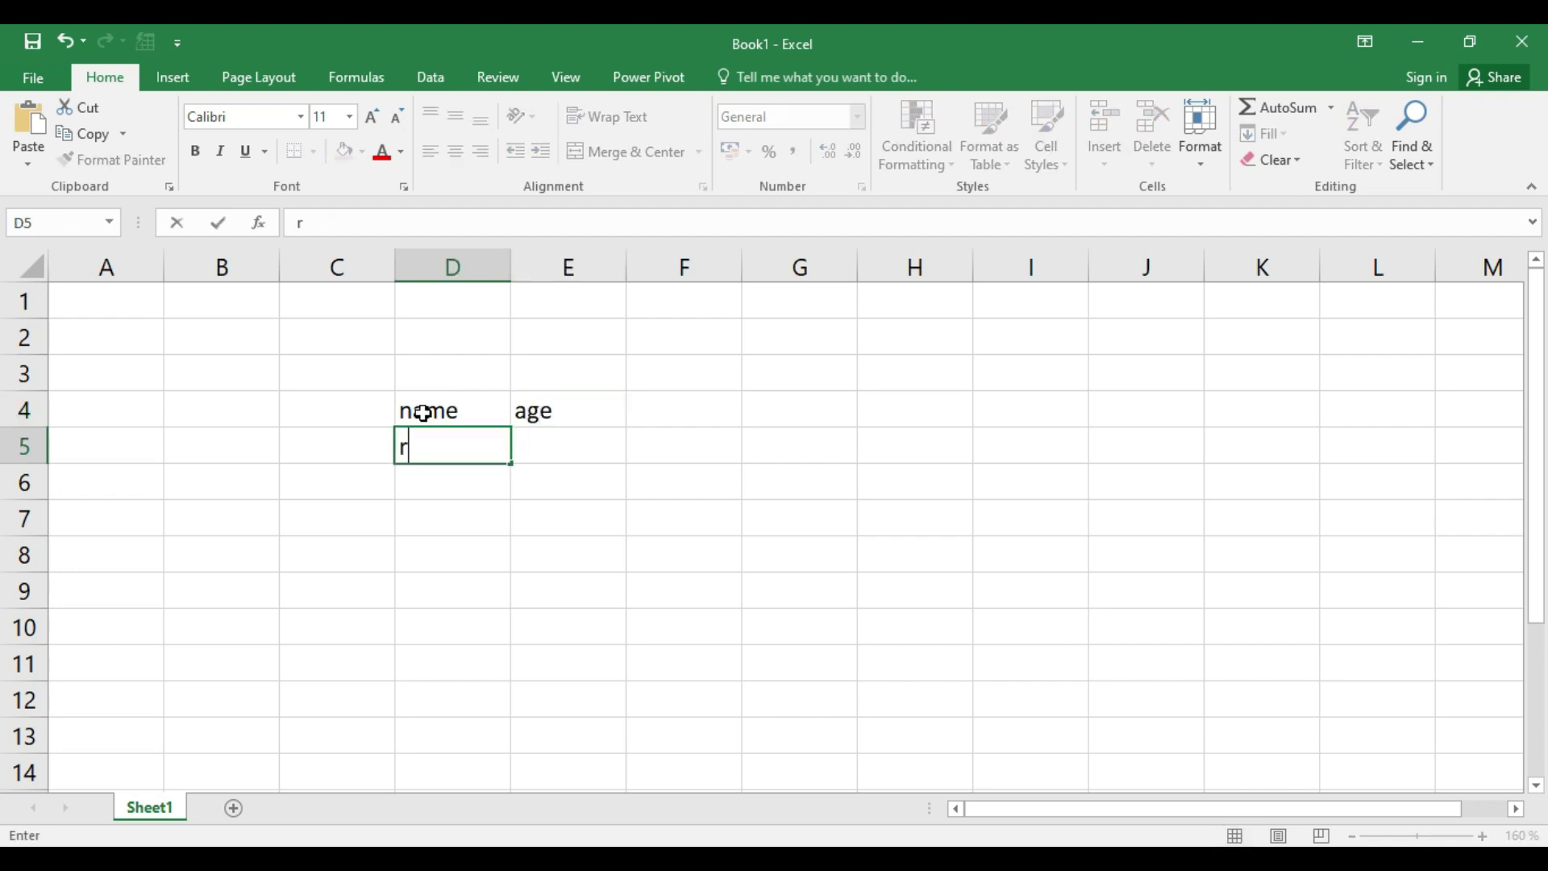
pyautogui.write('am')
pyautogui.press('Return')
pyautogui.write('shyam')
pyautogui.press('Return')
pyautogui.write('s')
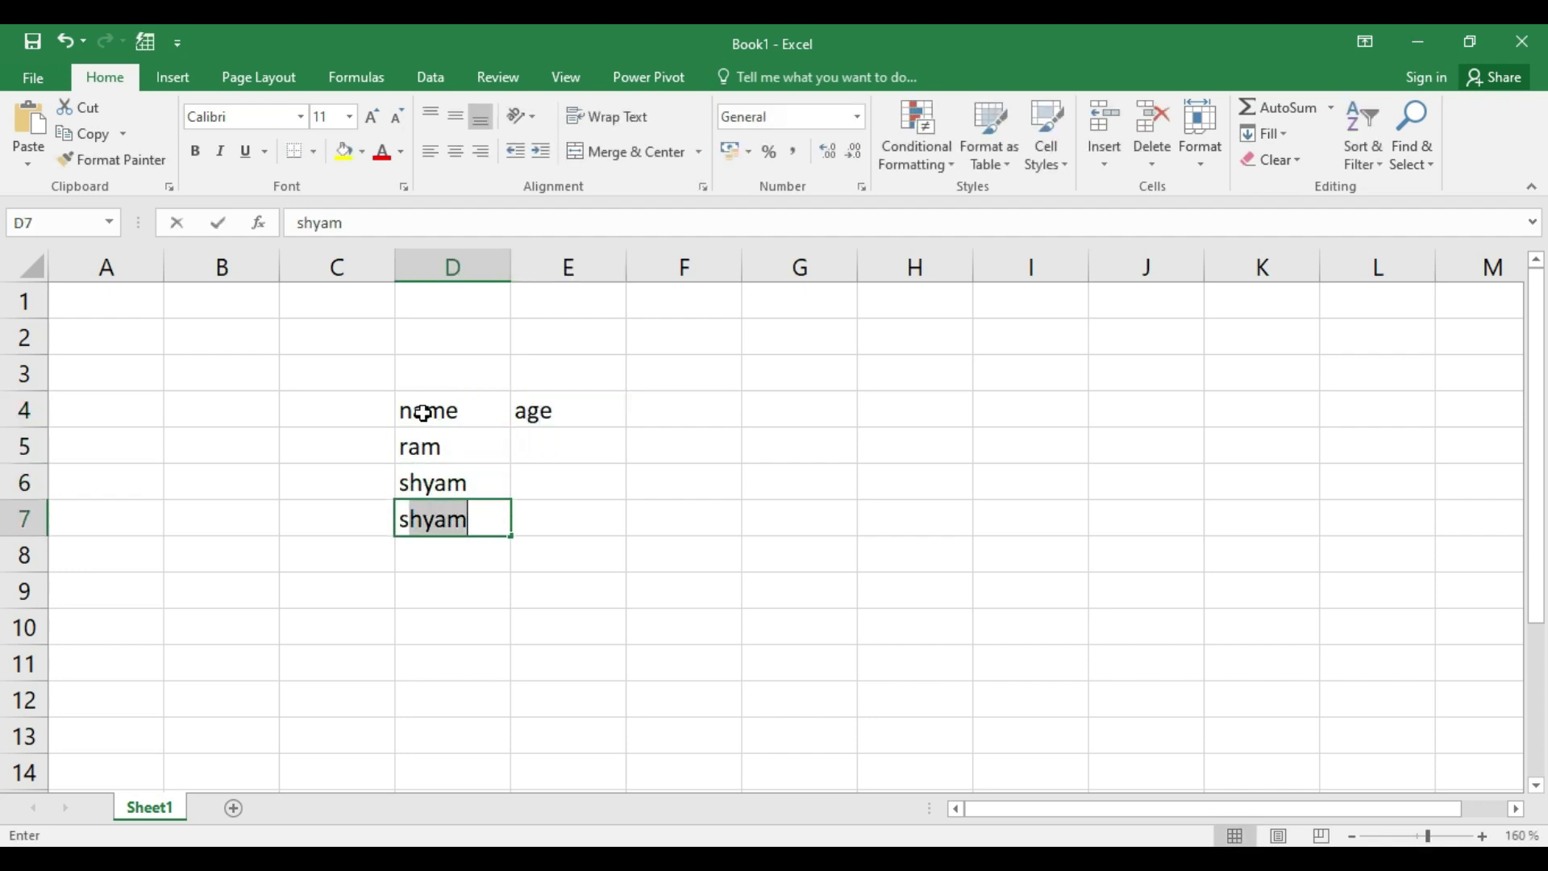
pyautogui.press('BackSpace')
pyautogui.press('BackSpace')
pyautogui.write('gita')
pyautogui.press('Return')
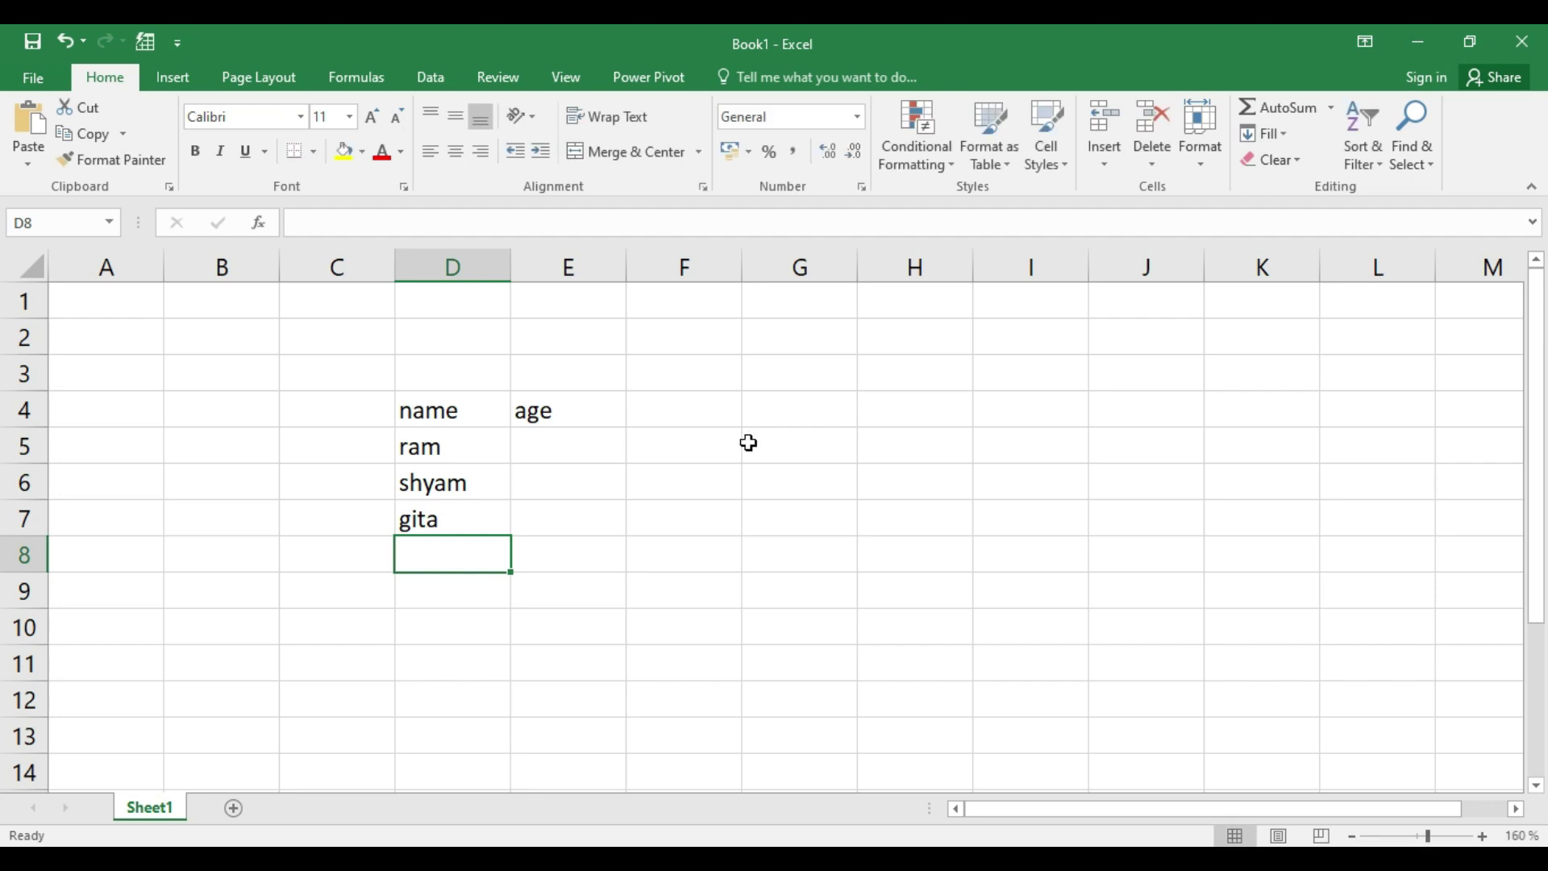
# Enter ages 33, 44 and 22 in E5:E7.
pyautogui.click(572, 454)
pyautogui.write('33')
pyautogui.press('Return')
pyautogui.write('44')
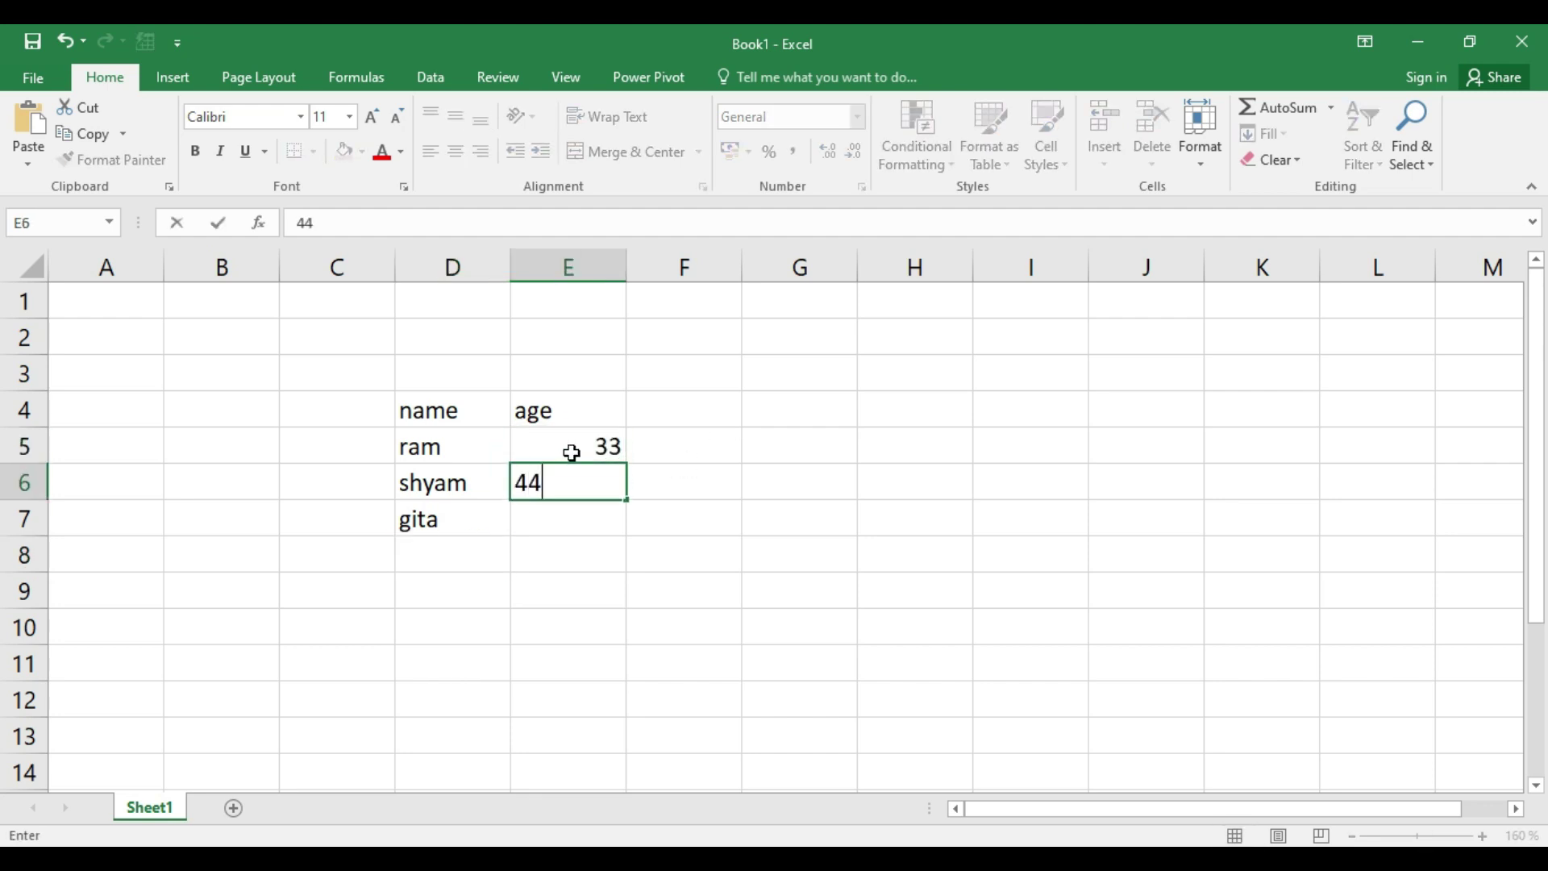
pyautogui.press('Return')
pyautogui.write('22')
pyautogui.click(473, 436)
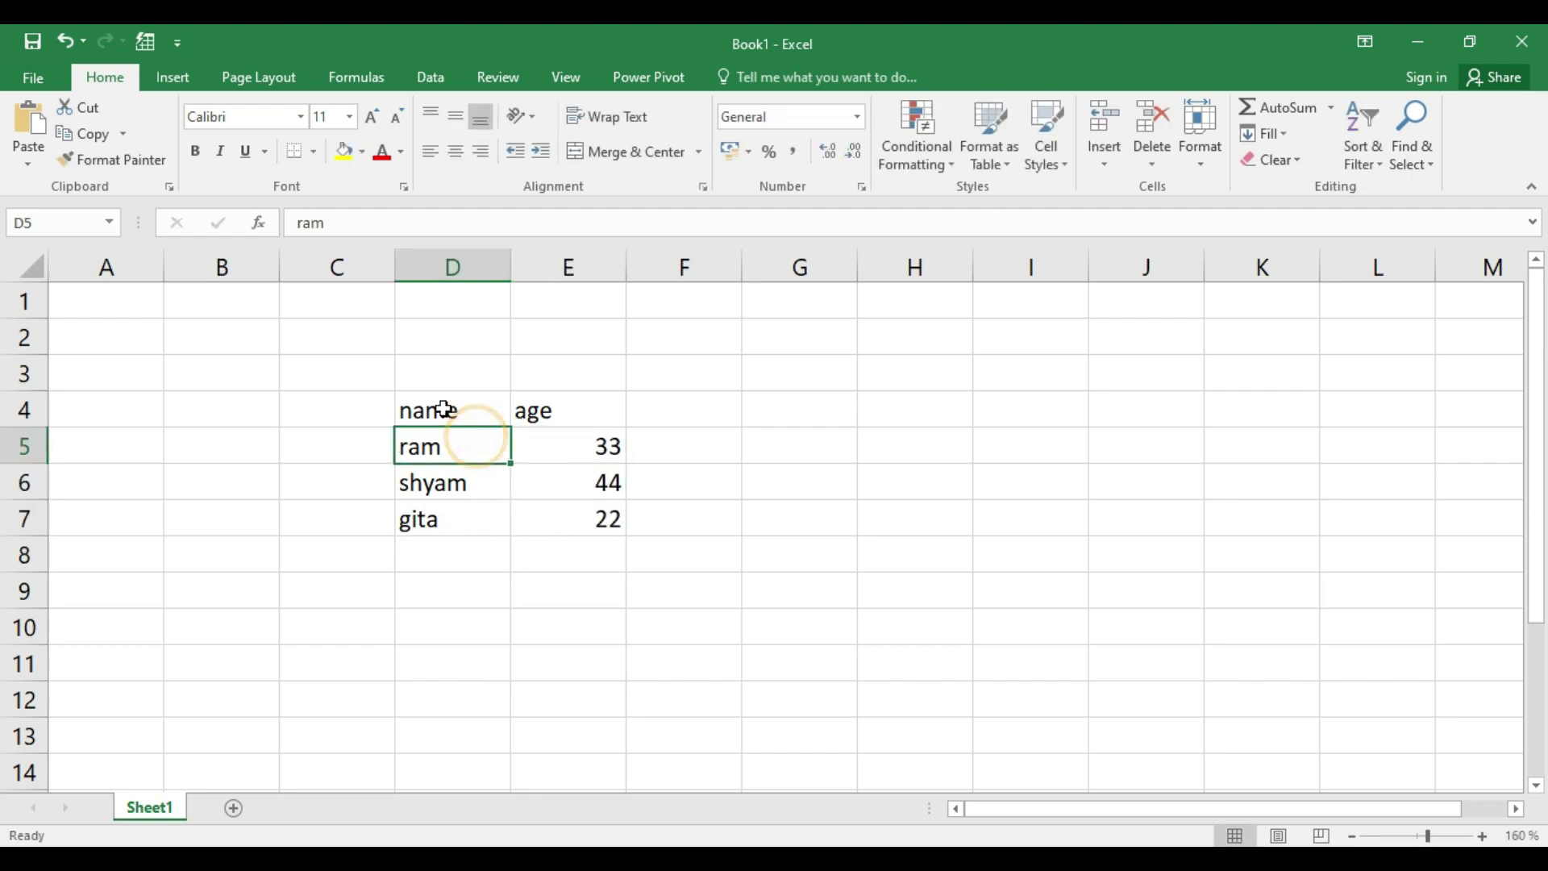
# Select the D4:E7 table, then view the Chart1 age column chart and Sheet1.
pyautogui.moveTo(445, 408)
pyautogui.mouseDown()
pyautogui.moveTo(557, 430)
pyautogui.moveTo(595, 508)
pyautogui.mouseUp()
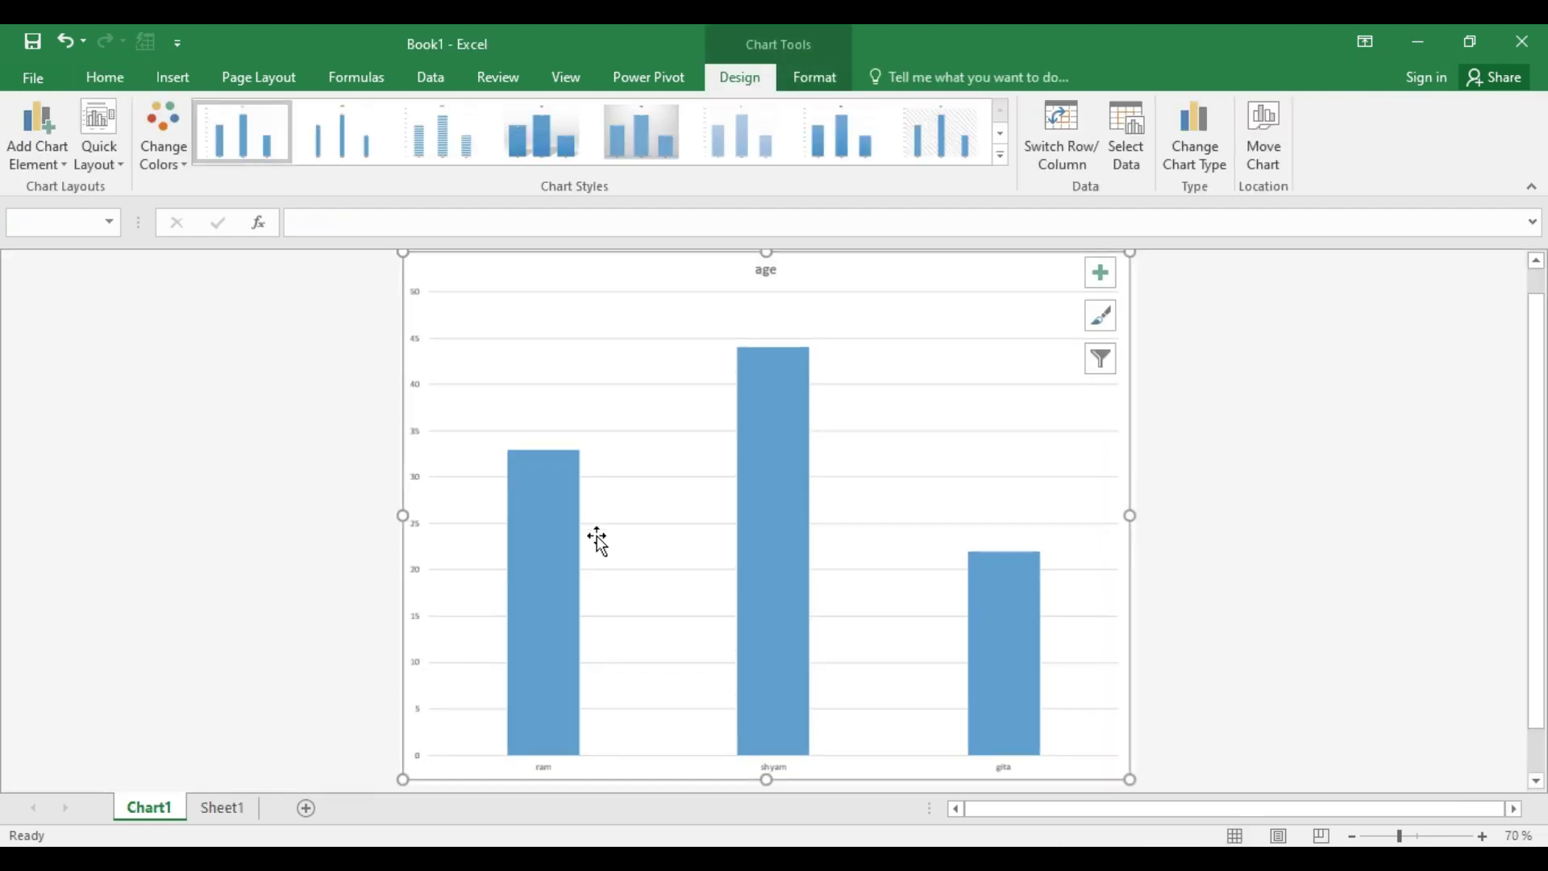
pyautogui.keyDown('ctrl'); pyautogui.scroll(2, 548, 669); pyautogui.keyUp('ctrl')
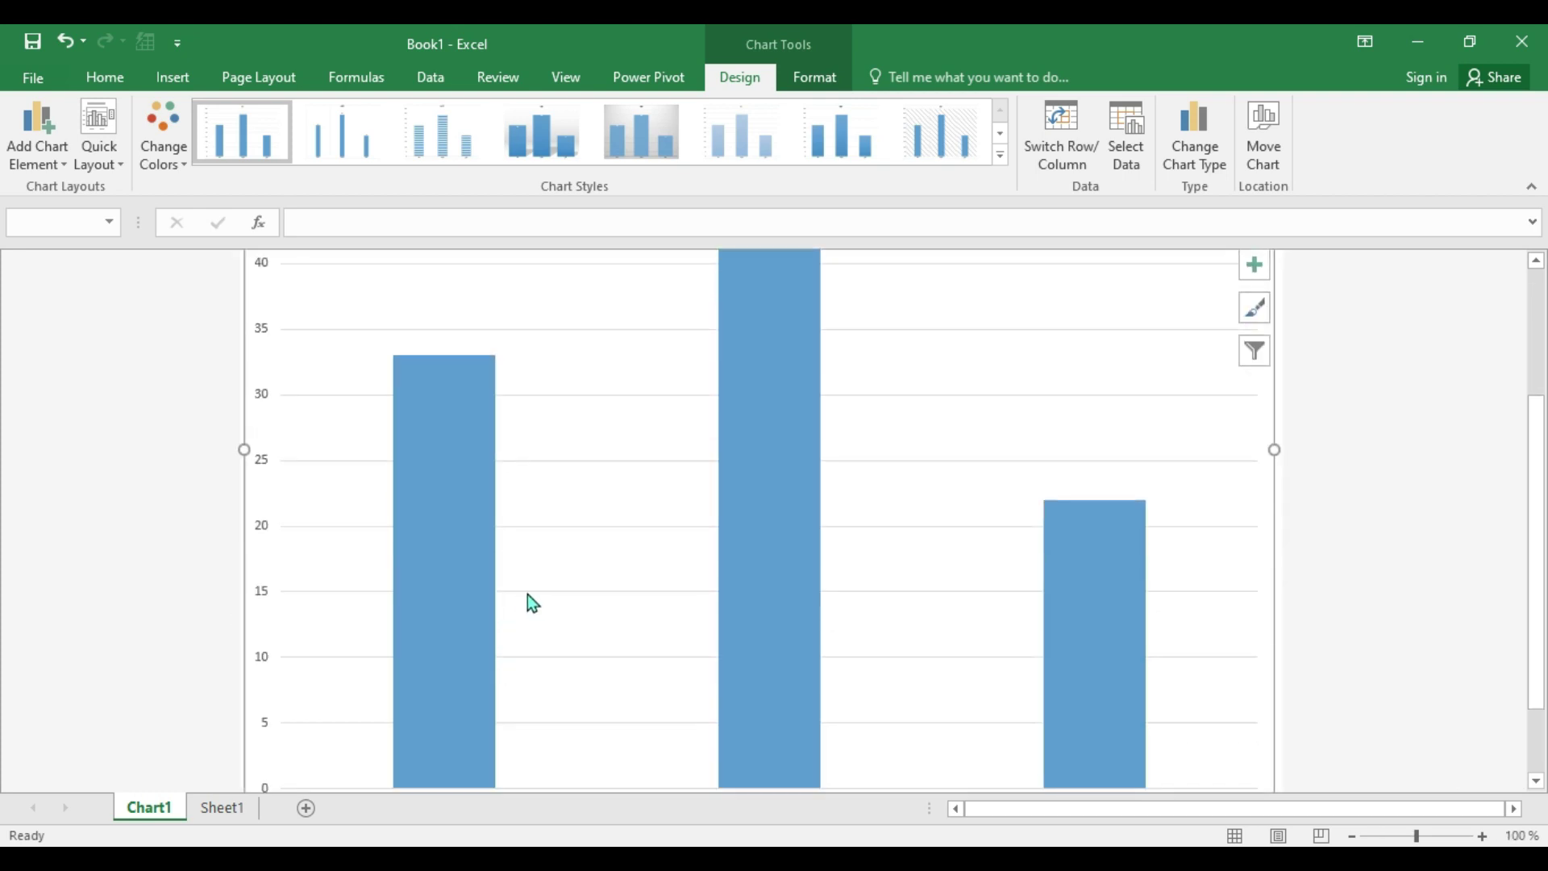
pyautogui.scroll(-2, 532, 604)
pyautogui.scroll(2, 446, 677)
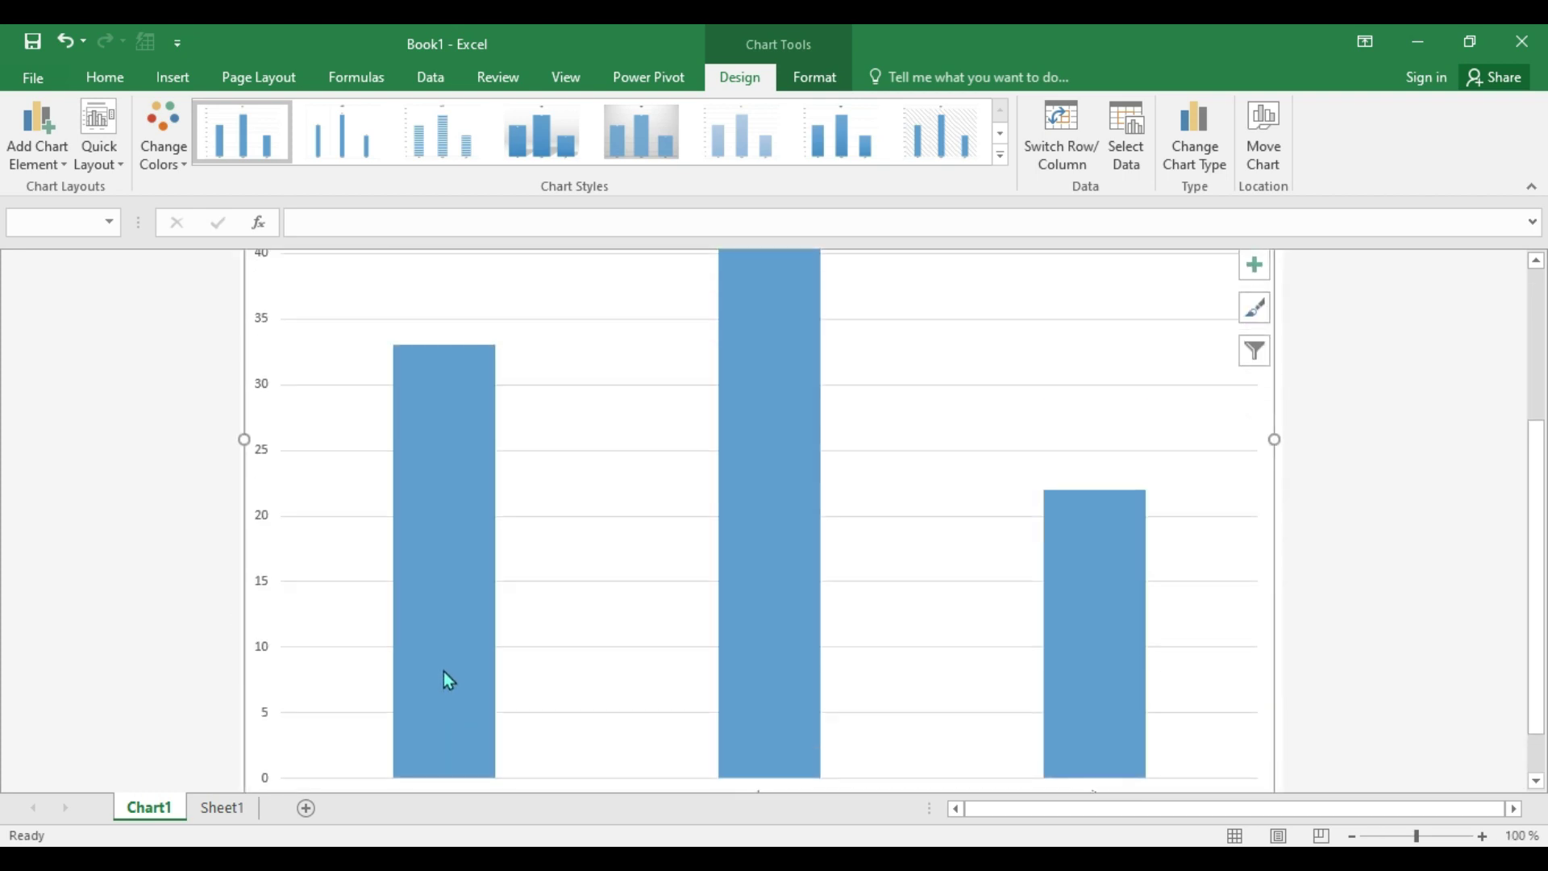
pyautogui.scroll(1, 362, 524)
pyautogui.keyDown('ctrl'); pyautogui.scroll(-3, 570, 479); pyautogui.keyUp('ctrl')
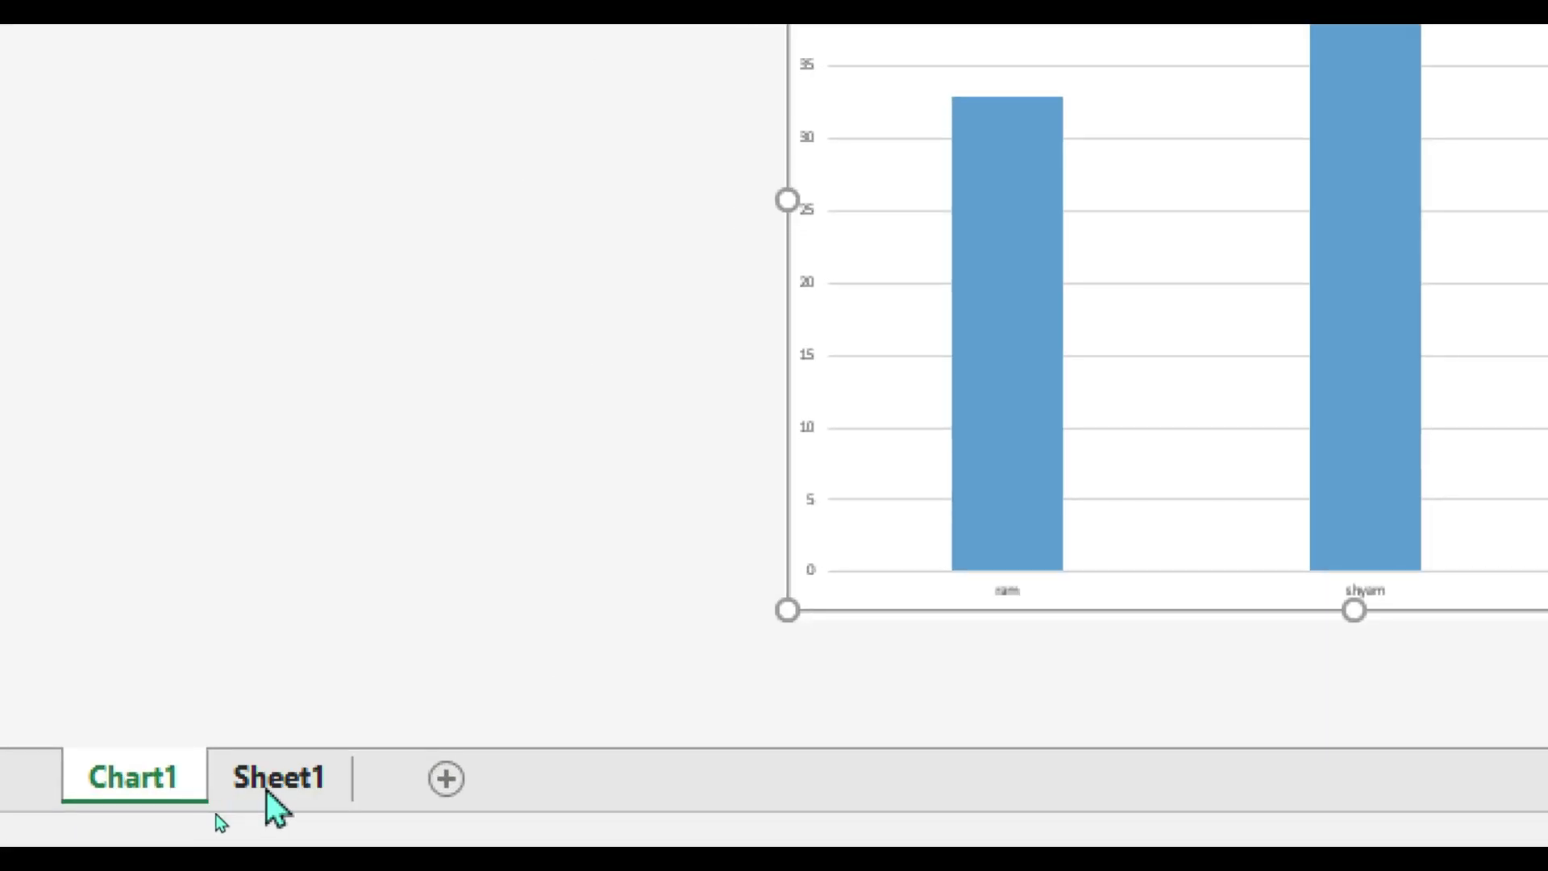
pyautogui.click(274, 782)
pyautogui.click(153, 786)
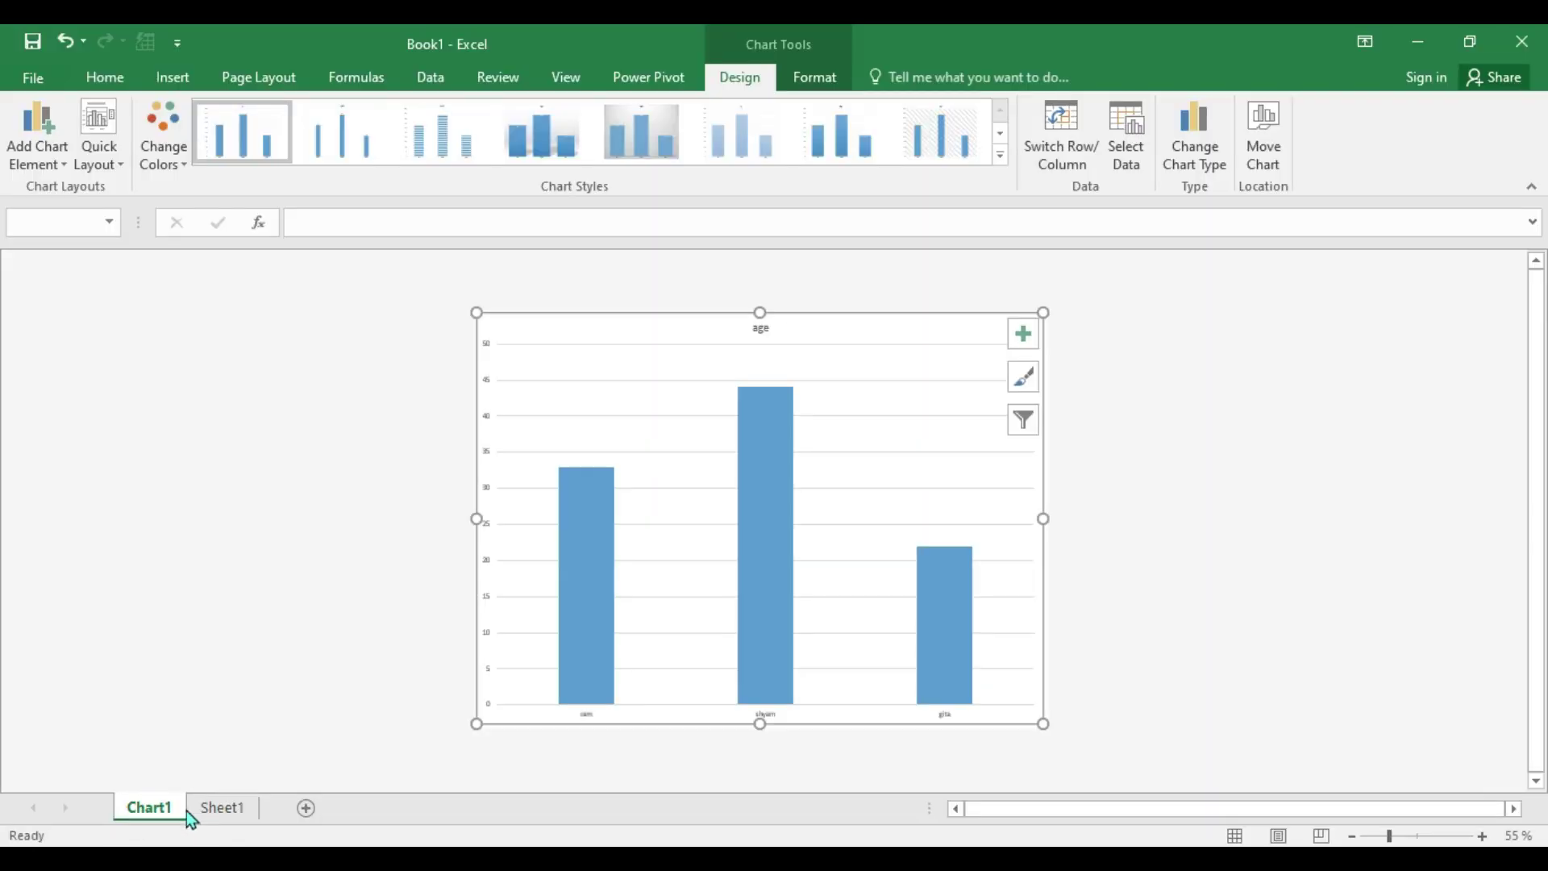
pyautogui.click(219, 809)
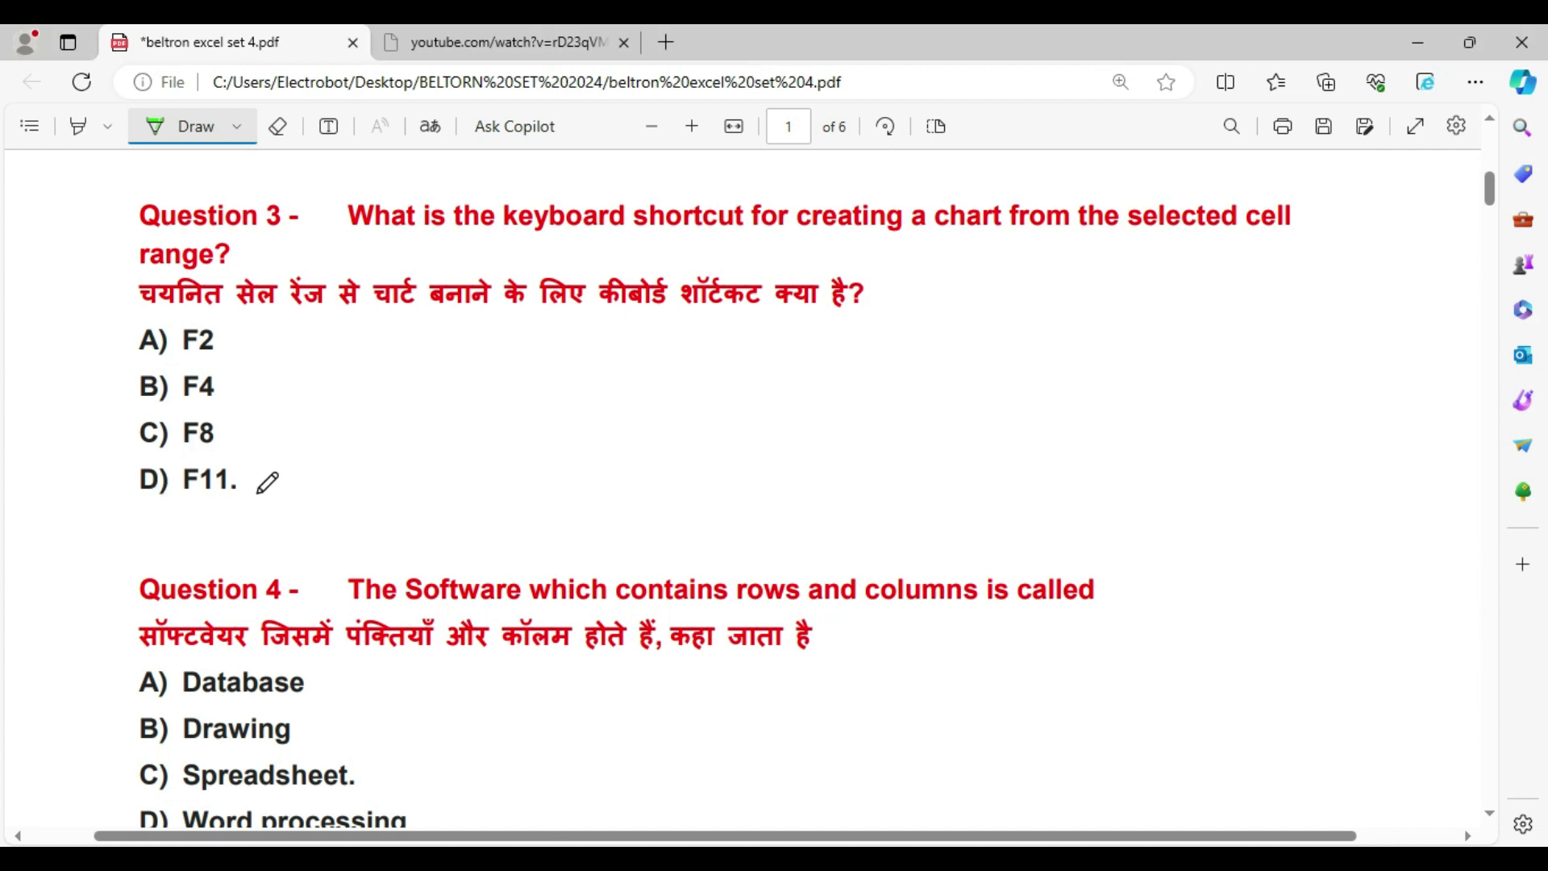
# Mark F11 for Question 3 and Spreadsheet for Question 4 in green ink.
pyautogui.click(258, 487)
pyautogui.moveTo(258, 487); pyautogui.dragTo(425, 476)
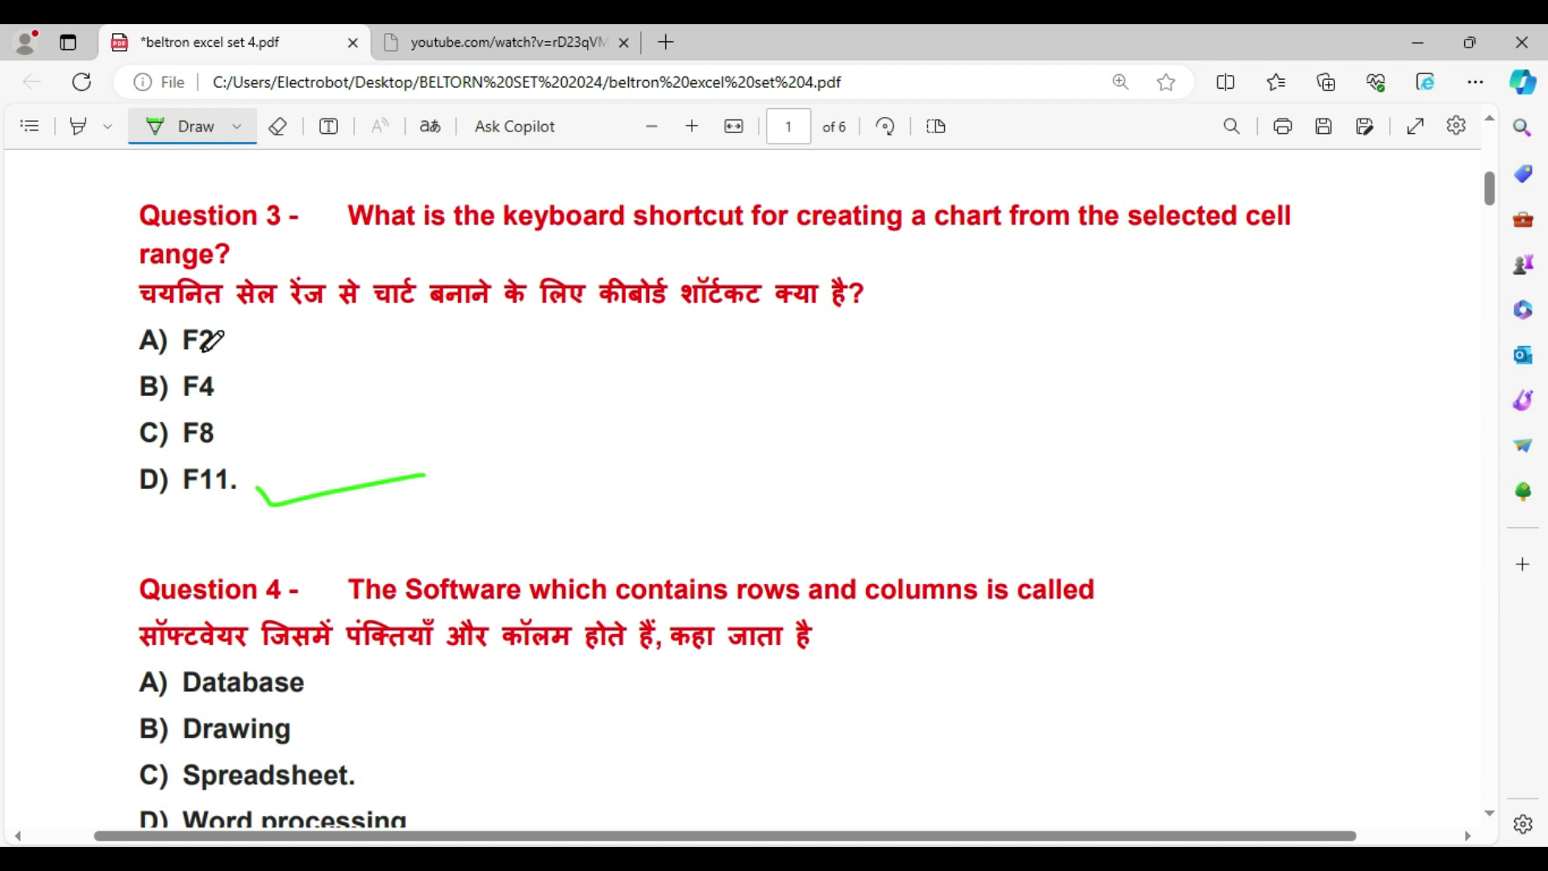
pyautogui.scroll(-3, 217, 441)
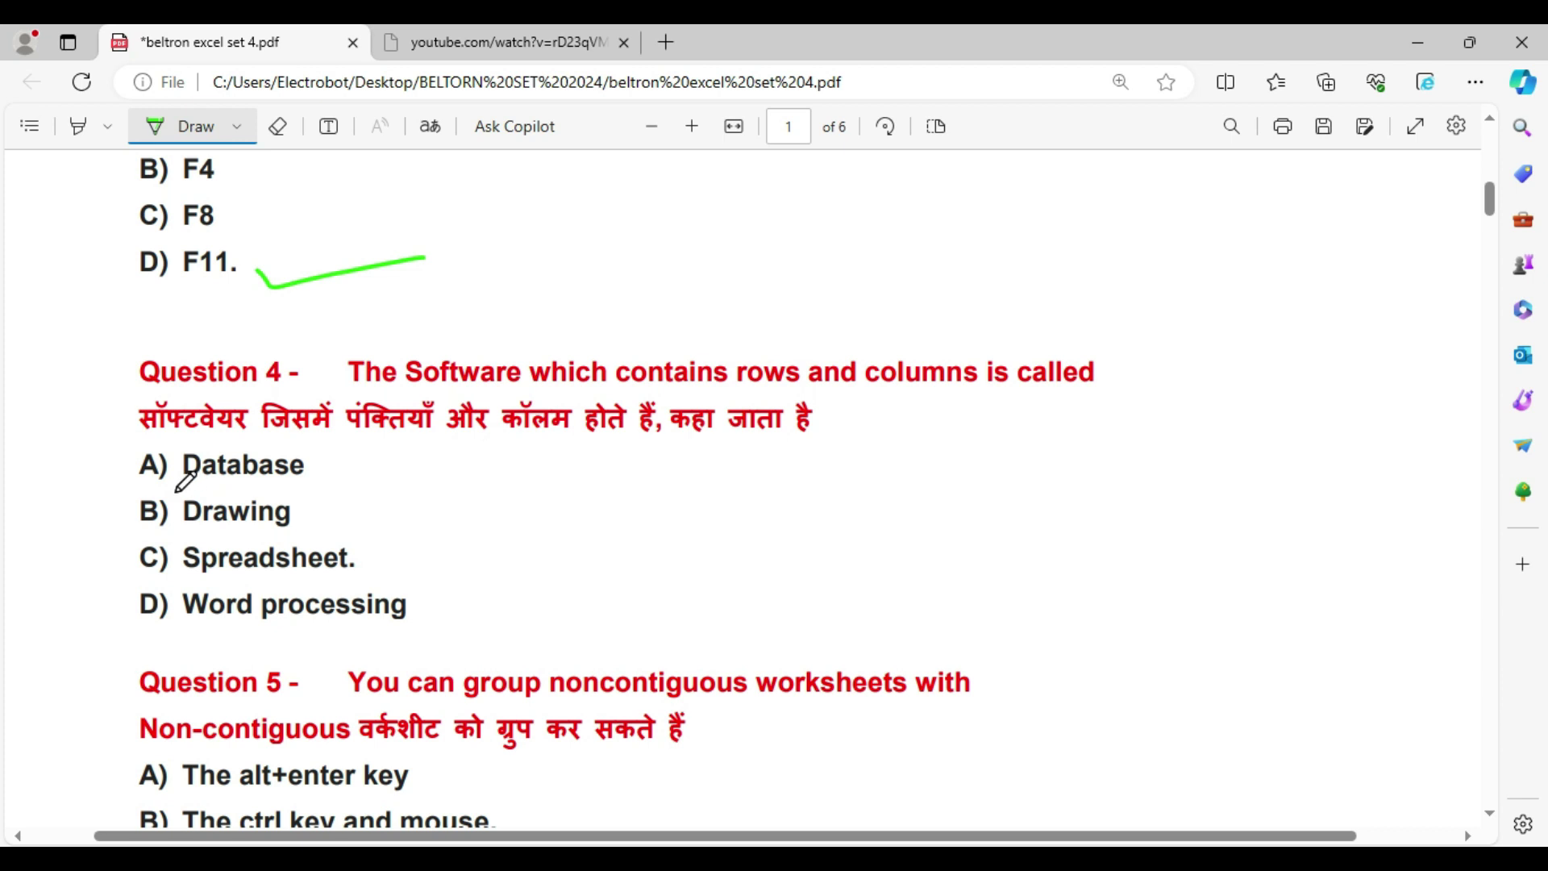
pyautogui.moveTo(175, 490); pyautogui.dragTo(245, 488)
pyautogui.moveTo(355, 557); pyautogui.dragTo(441, 533)
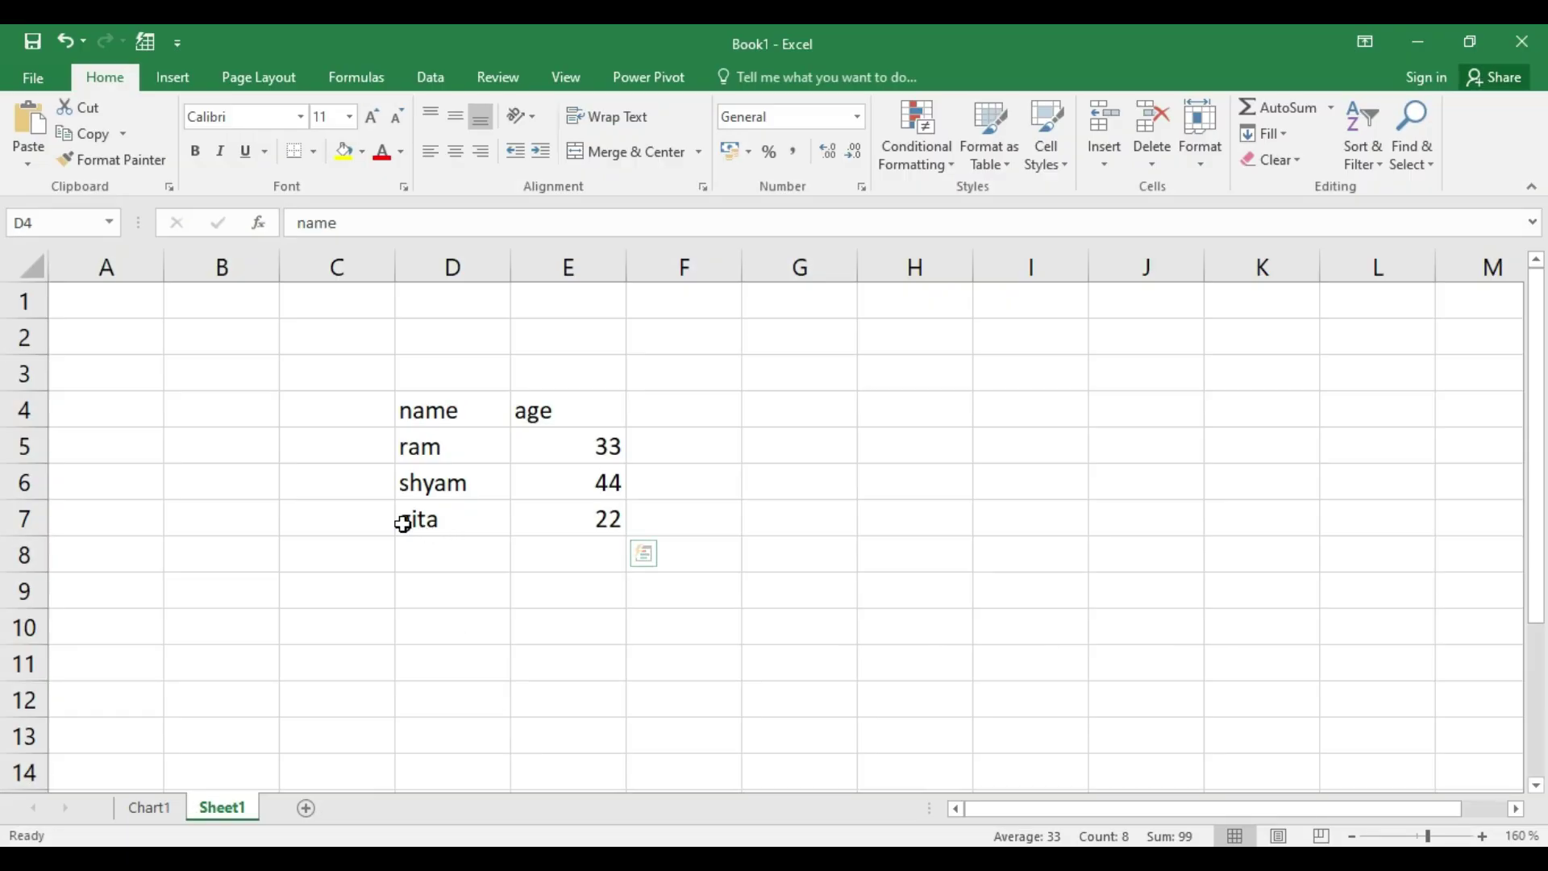
# Select B3:H4, then C1, then B2:C2, and finally B2:B10.
pyautogui.moveTo(171, 409)
pyautogui.mouseDown()
pyautogui.moveTo(519, 373)
pyautogui.moveTo(920, 373)
pyautogui.mouseUp()
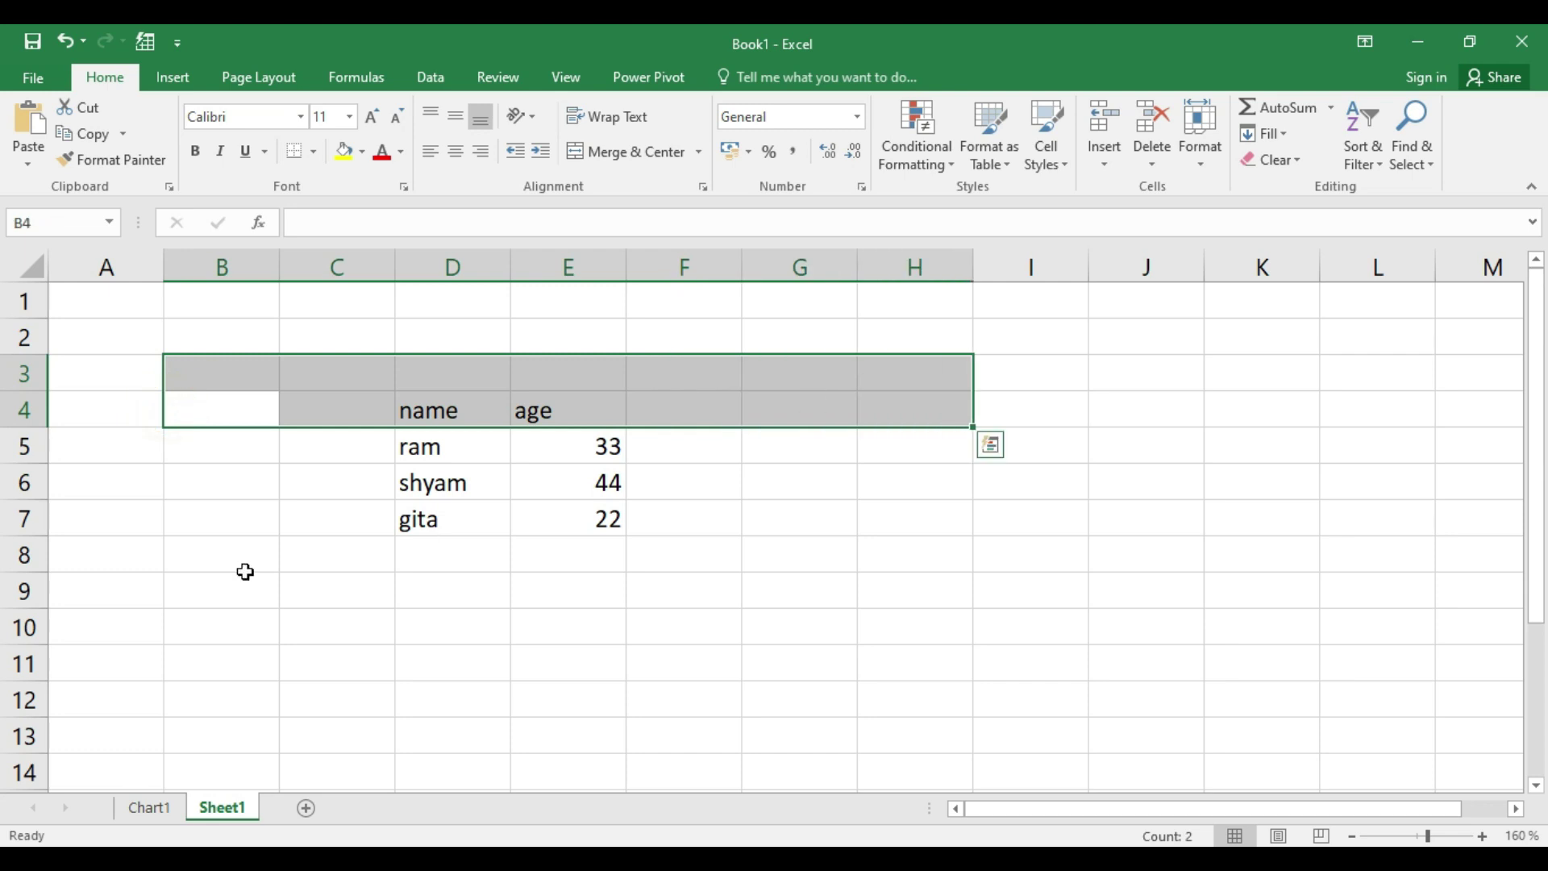
pyautogui.click(323, 301)
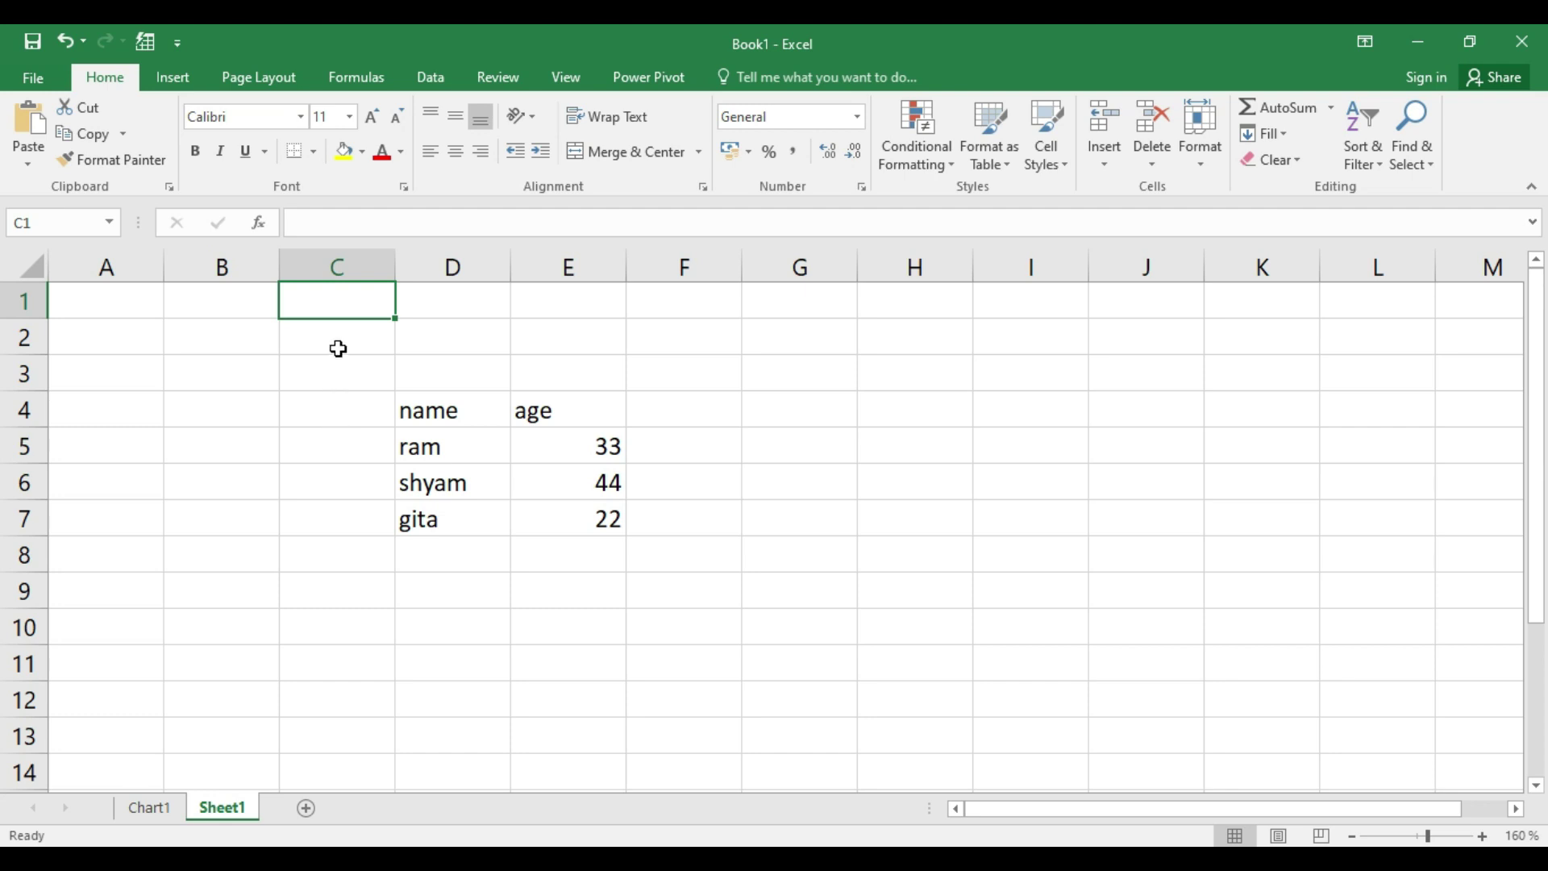
pyautogui.moveTo(179, 334); pyautogui.dragTo(346, 297)
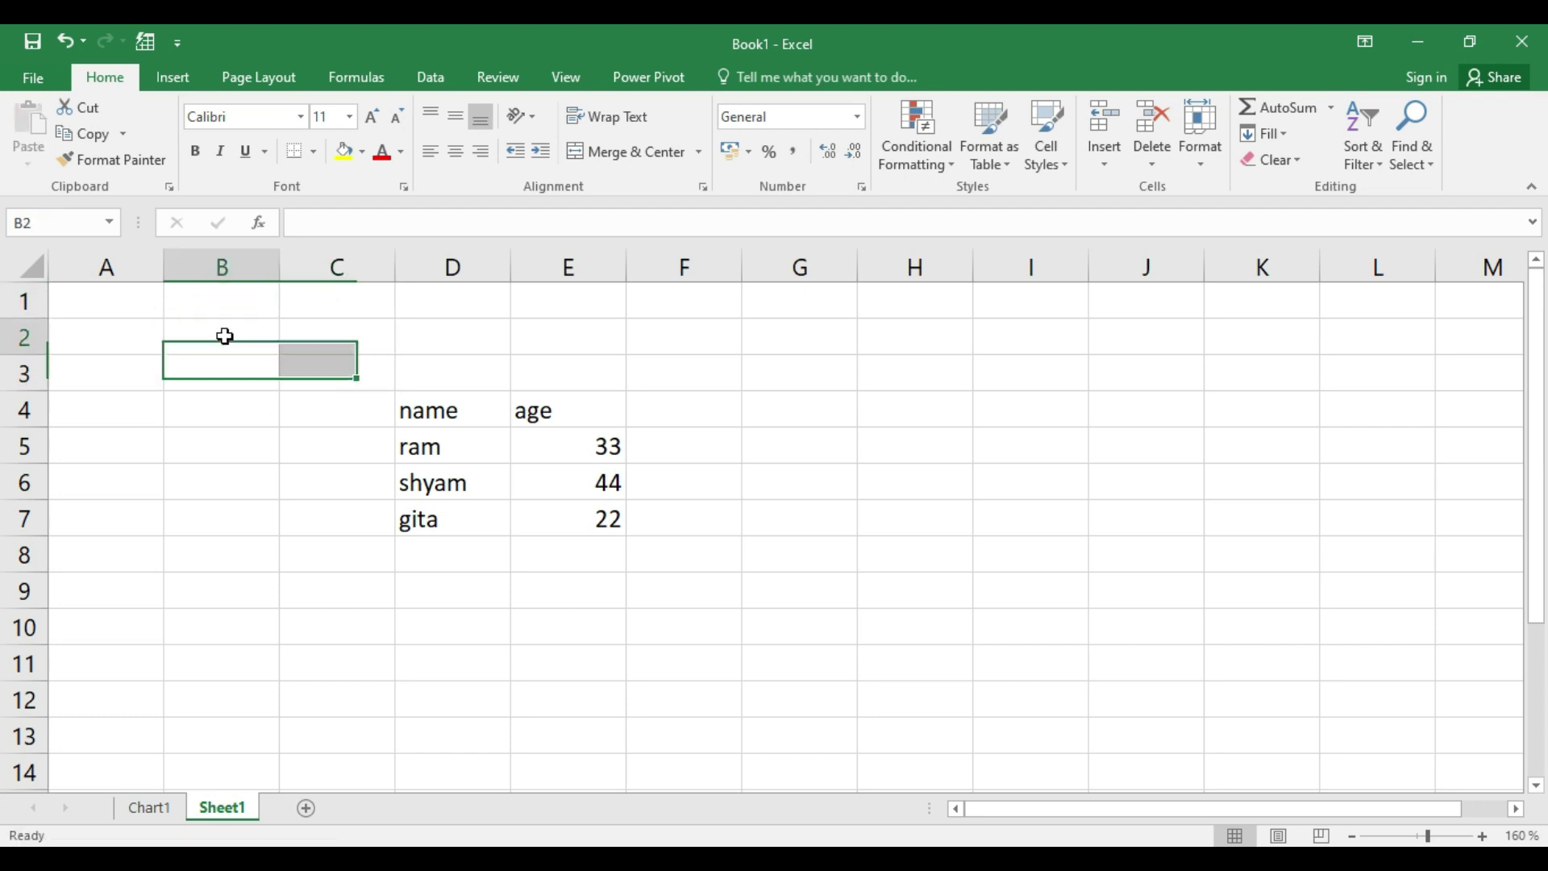
pyautogui.moveTo(224, 335); pyautogui.dragTo(226, 626)
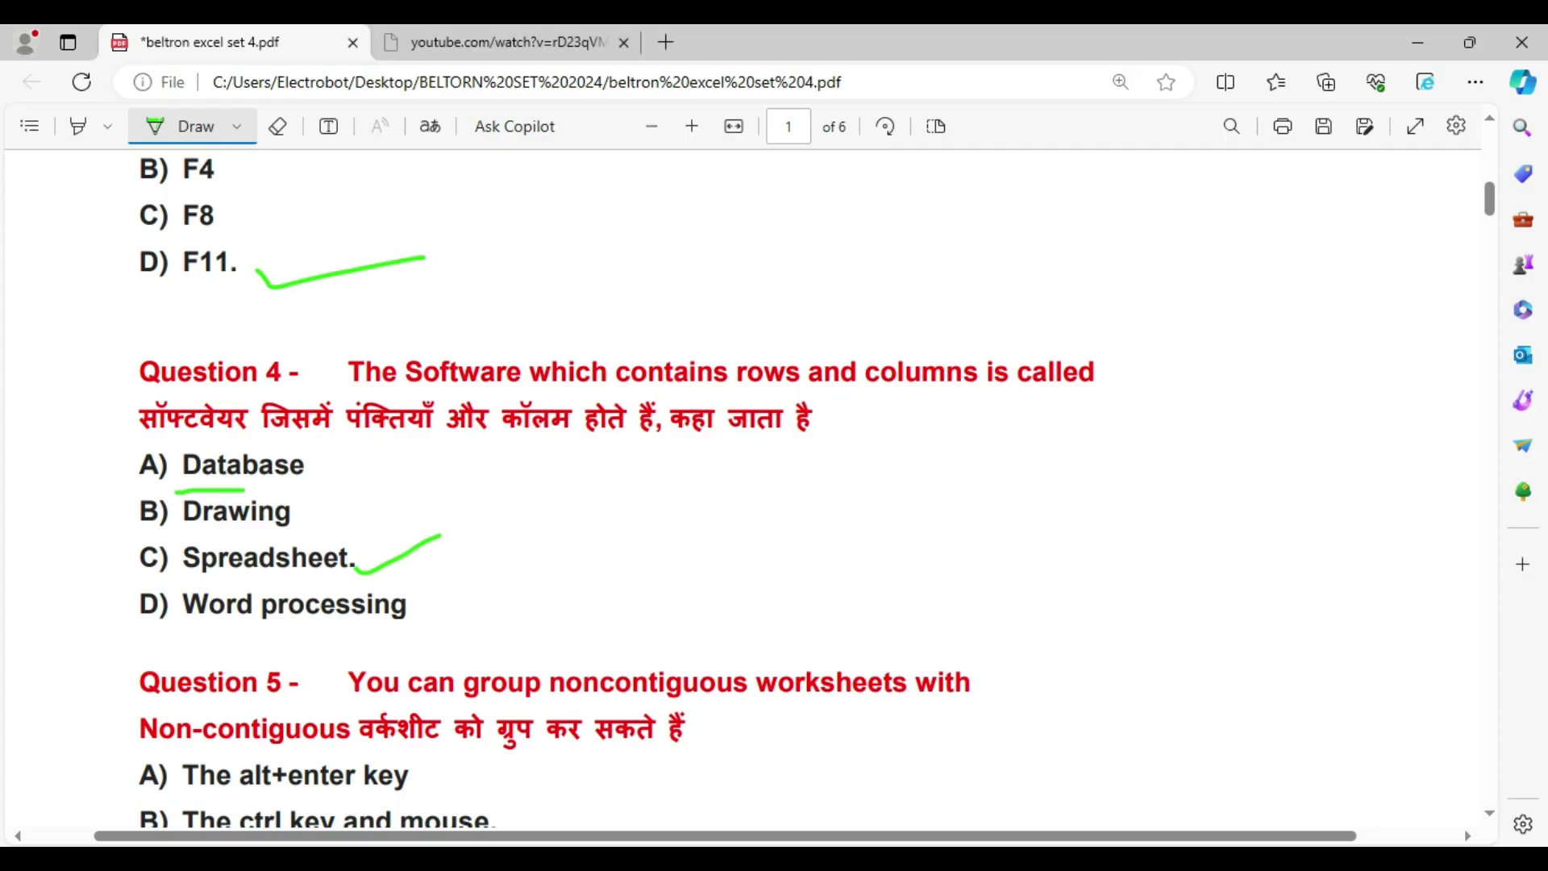
# Scroll to Question 5 and tick 'The ctrl key and mouse.' in green.
pyautogui.scroll(-2, 274, 601)
pyautogui.scroll(-2, 279, 606)
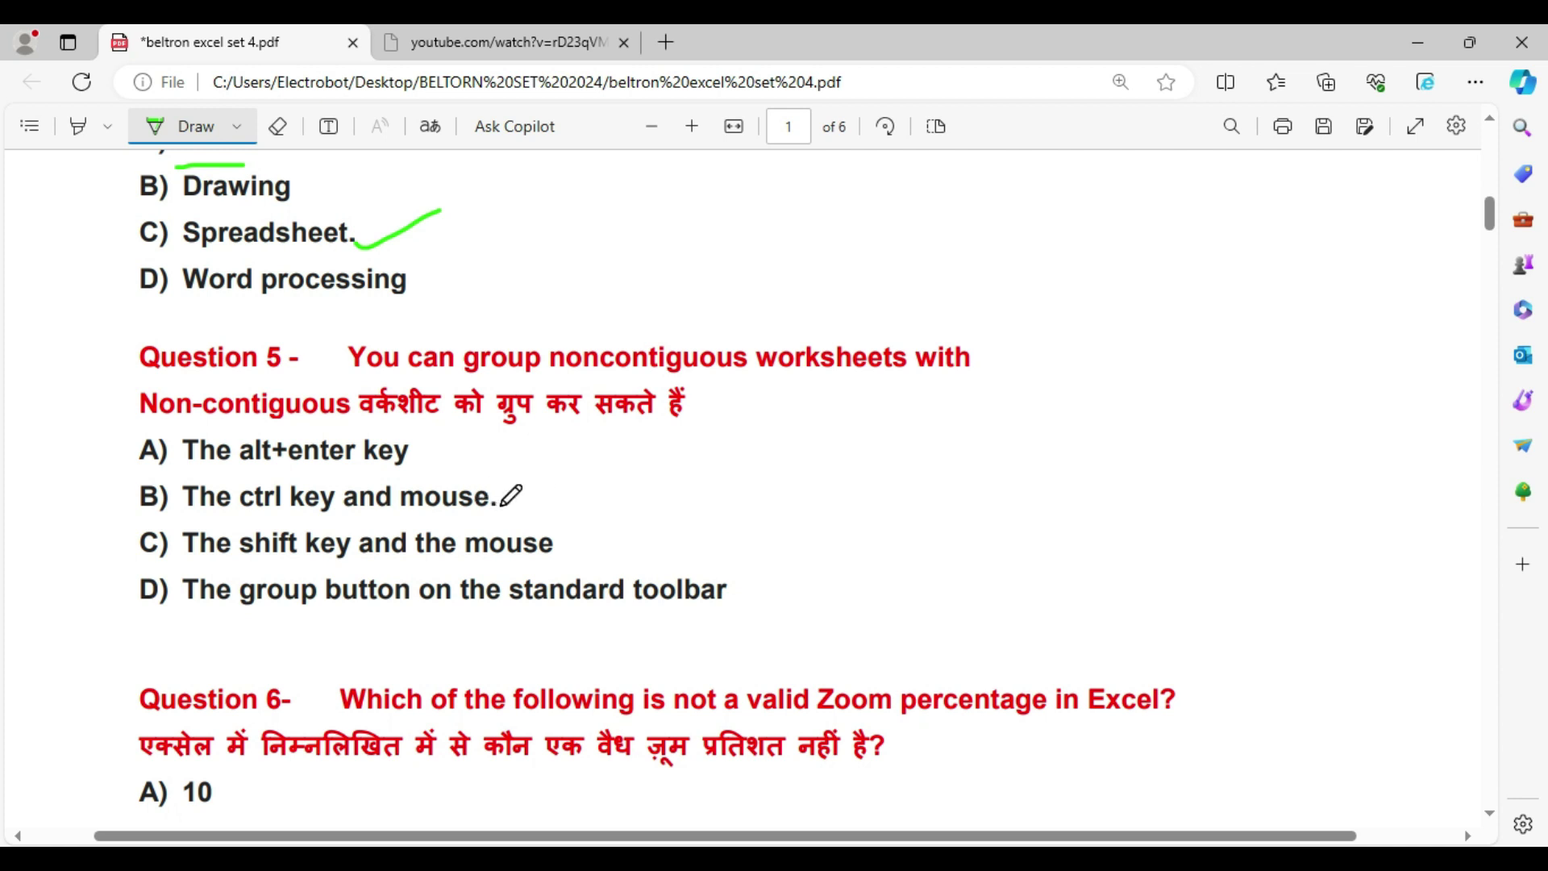
pyautogui.moveTo(504, 510); pyautogui.dragTo(620, 478)
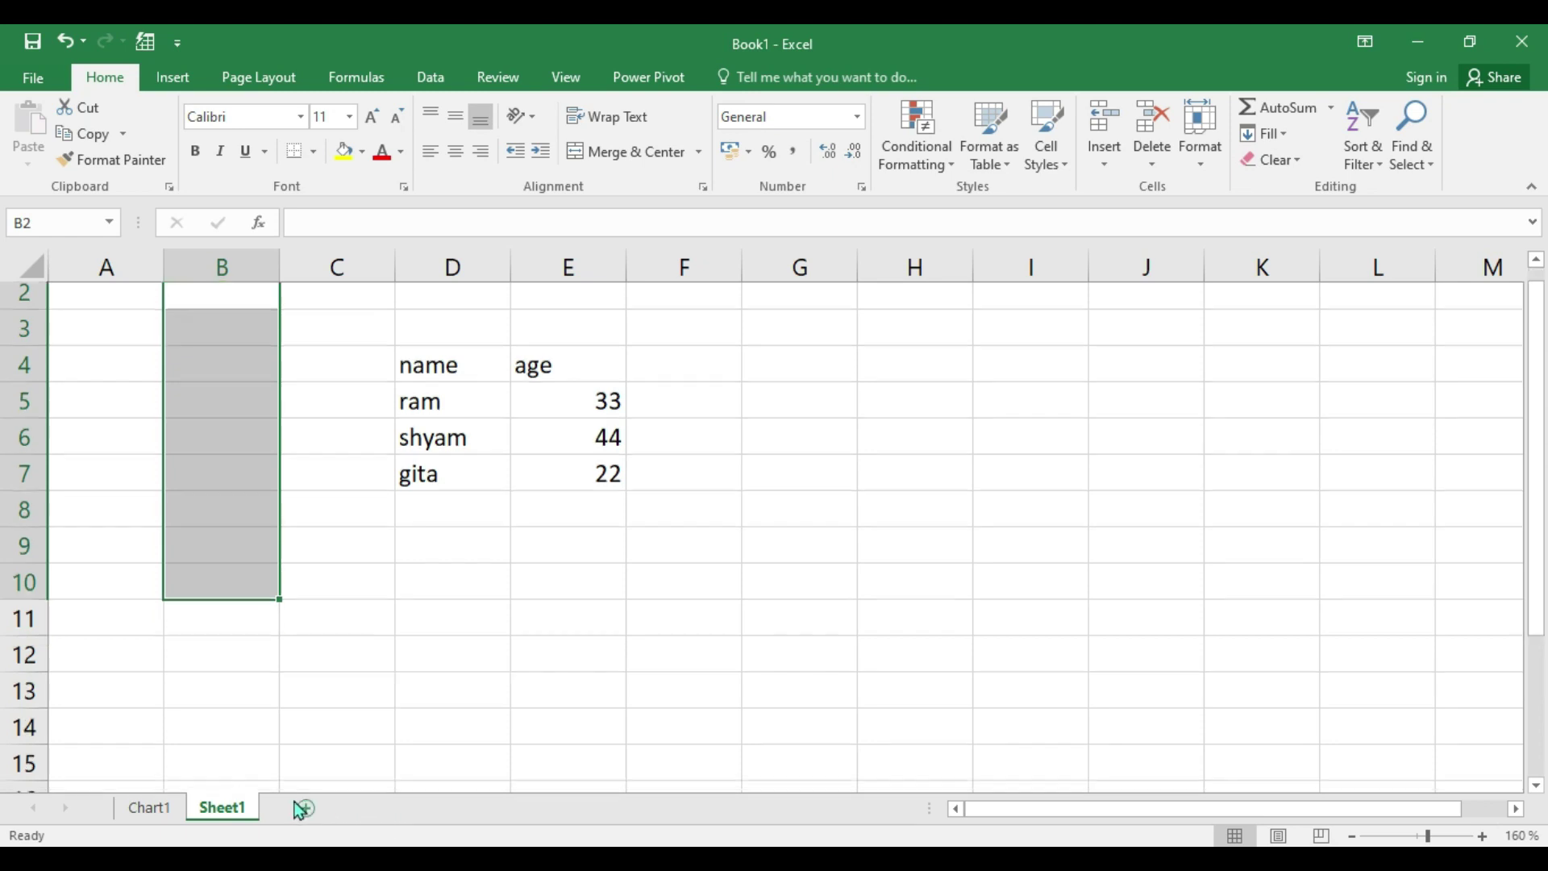
# Add two new blank worksheets, Sheet2 and Sheet3.
pyautogui.scroll(-1, 775, 532)
pyautogui.click(151, 808)
pyautogui.click(224, 809)
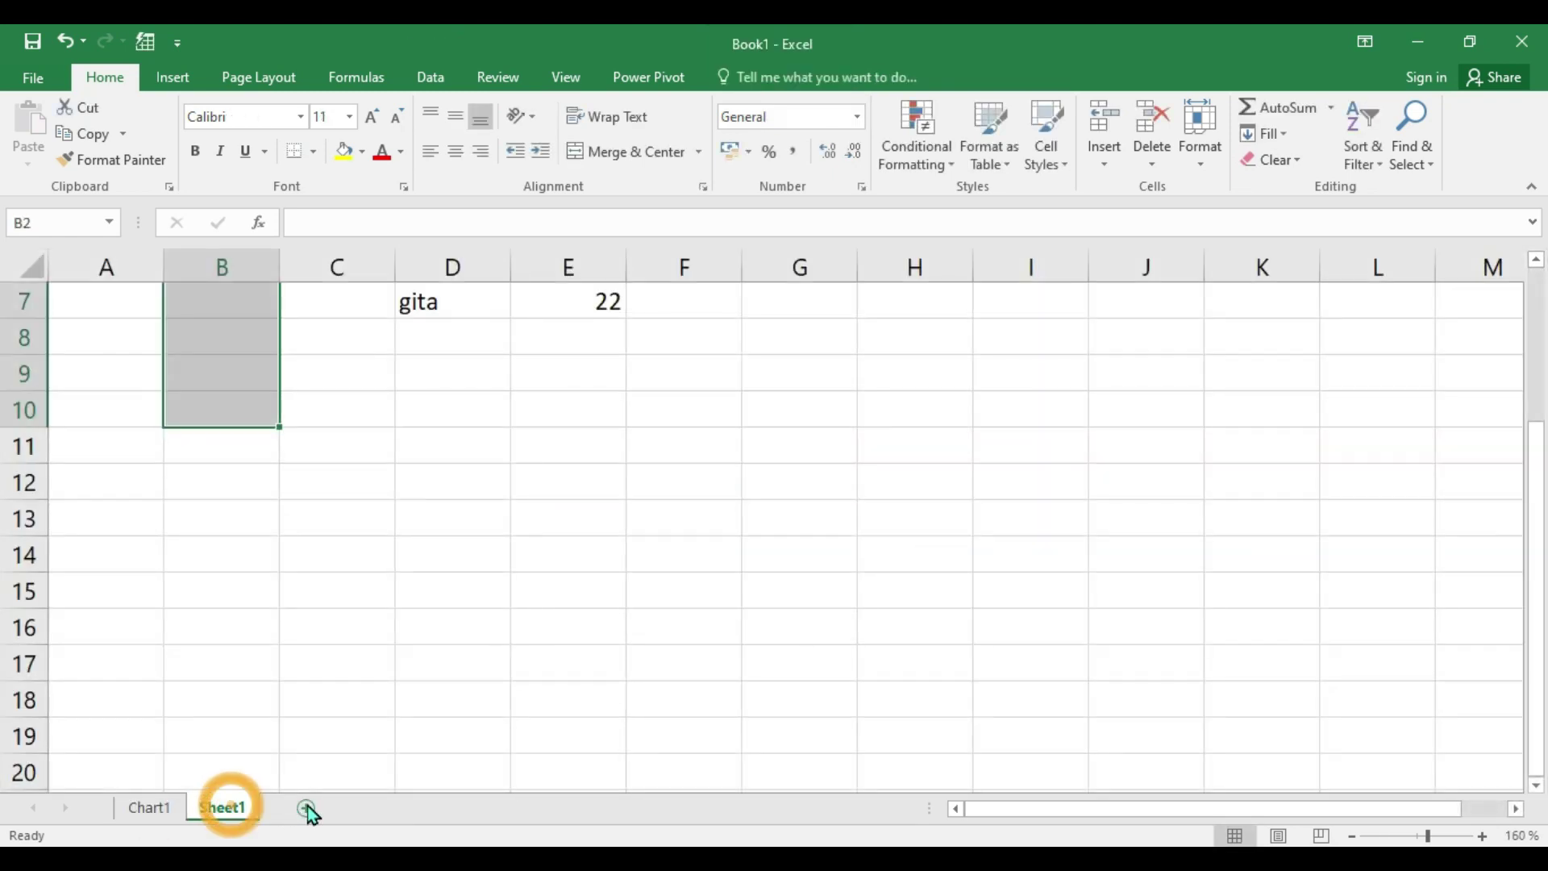
pyautogui.click(306, 808)
pyautogui.click(380, 807)
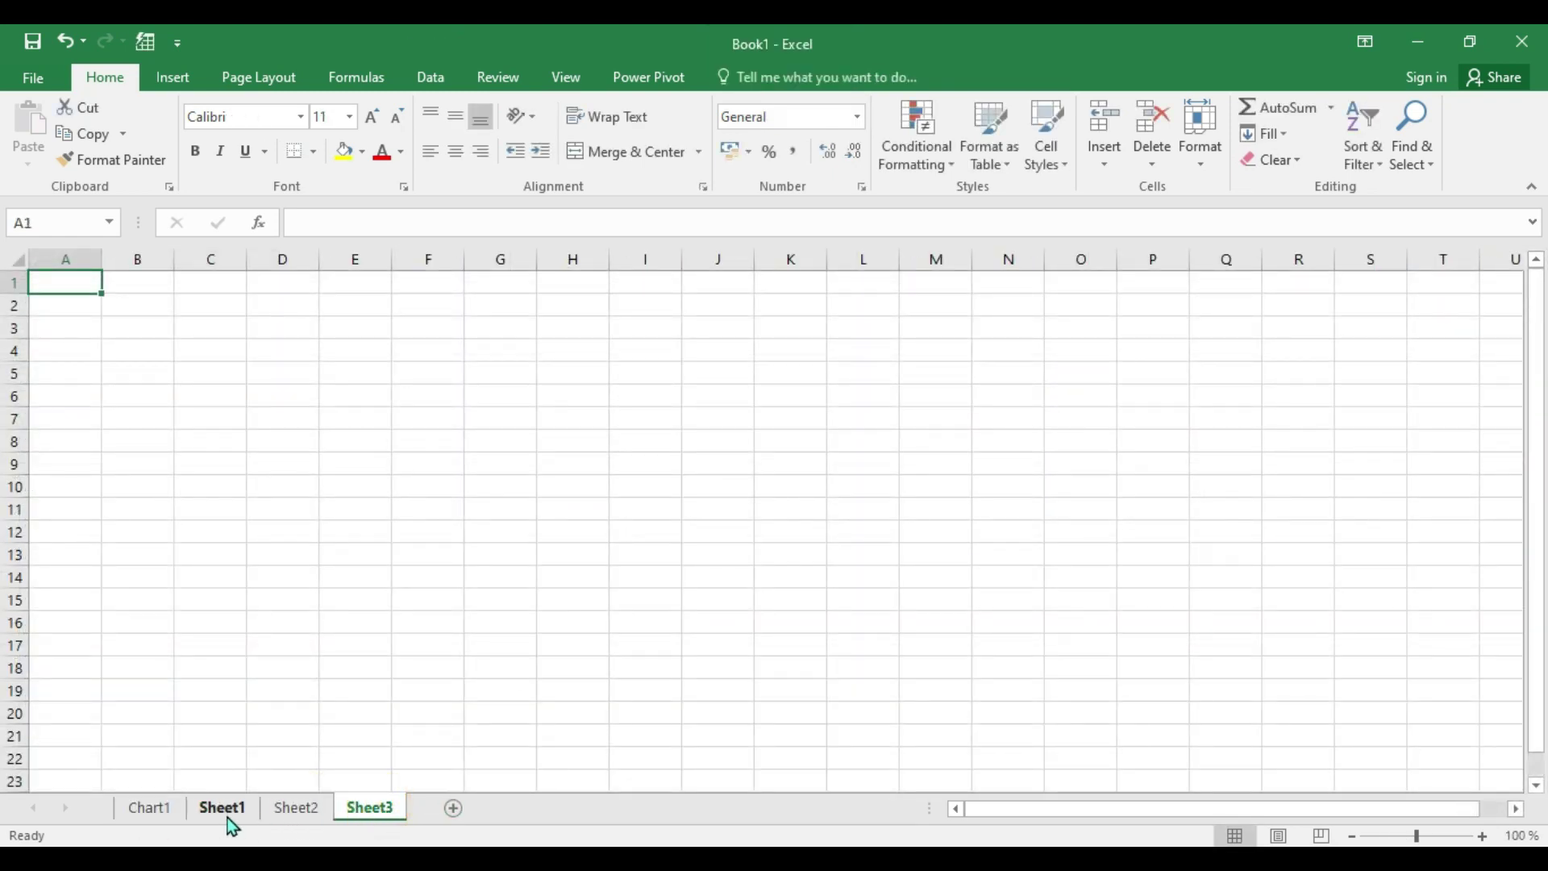
# Switch among Sheet1, Sheet2 and Sheet3, ending on Sheet1.
pyautogui.click(224, 810)
pyautogui.click(300, 808)
pyautogui.click(363, 808)
pyautogui.click(230, 809)
pyautogui.click(295, 809)
pyautogui.click(373, 808)
pyautogui.click(291, 808)
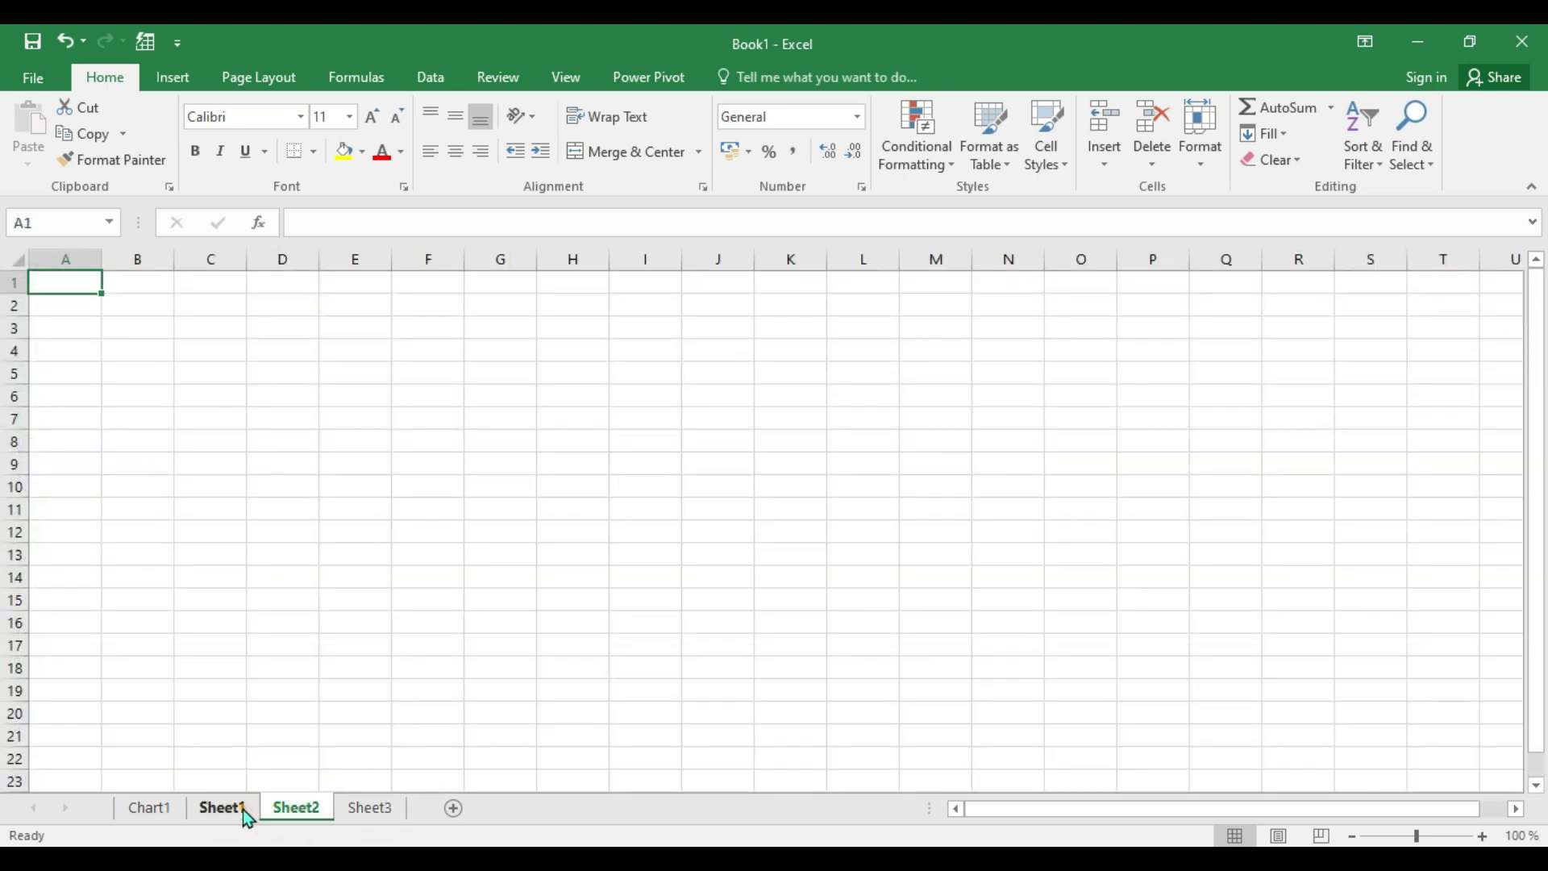
pyautogui.click(240, 809)
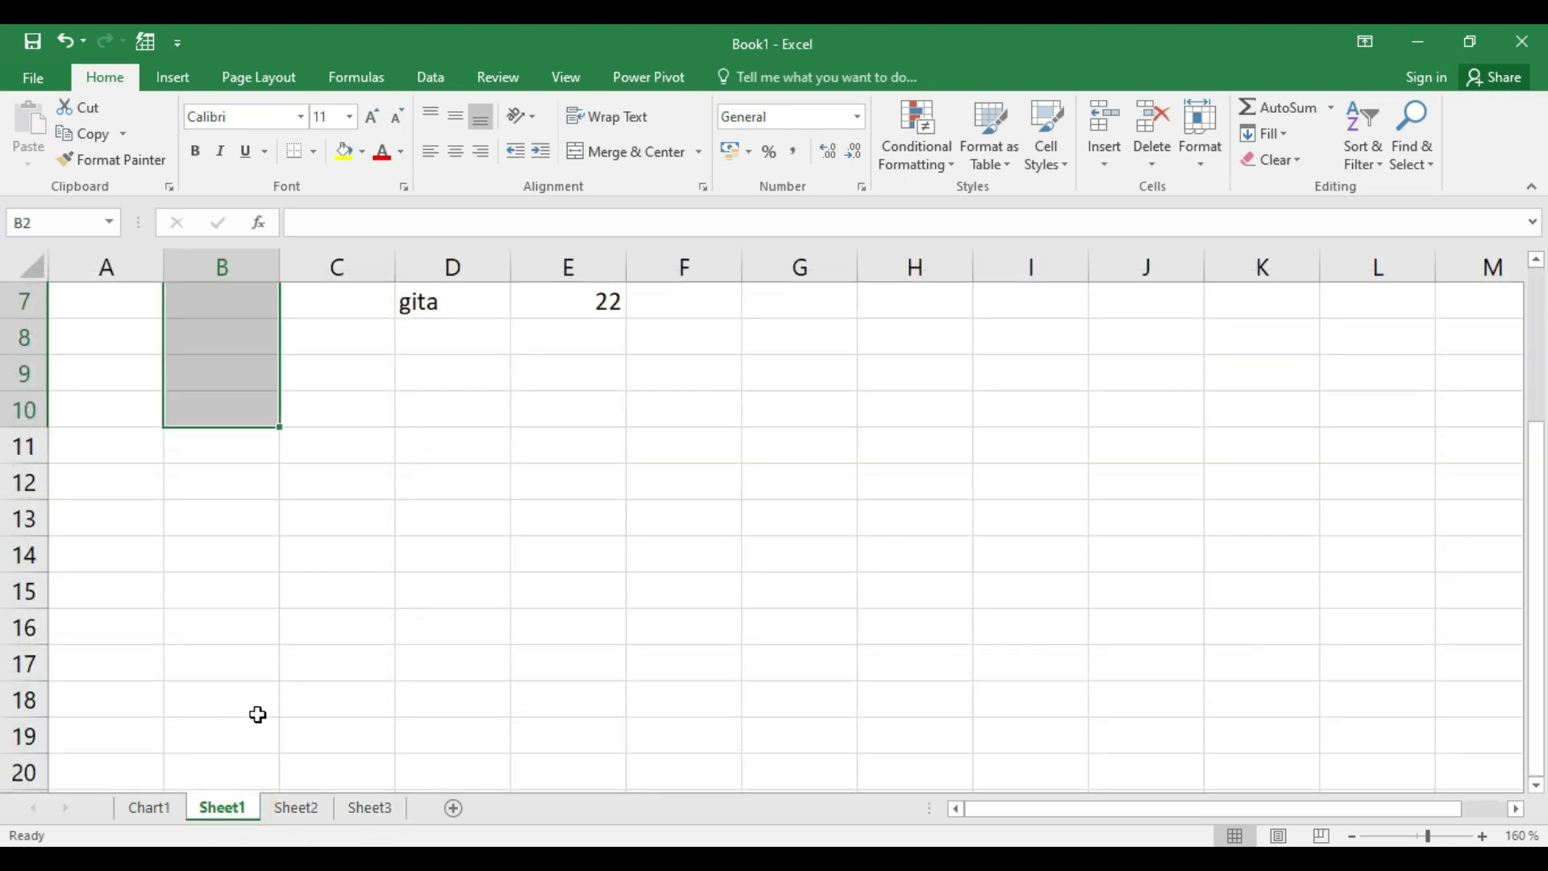
# Group Sheet2 and Sheet3 with Sheet1, select C18, and return to the PDF.
pyautogui.keyDown('ctrl'); pyautogui.click(306, 806); pyautogui.keyUp('ctrl')
pyautogui.keyDown('ctrl'); pyautogui.click(371, 811); pyautogui.keyUp('ctrl')
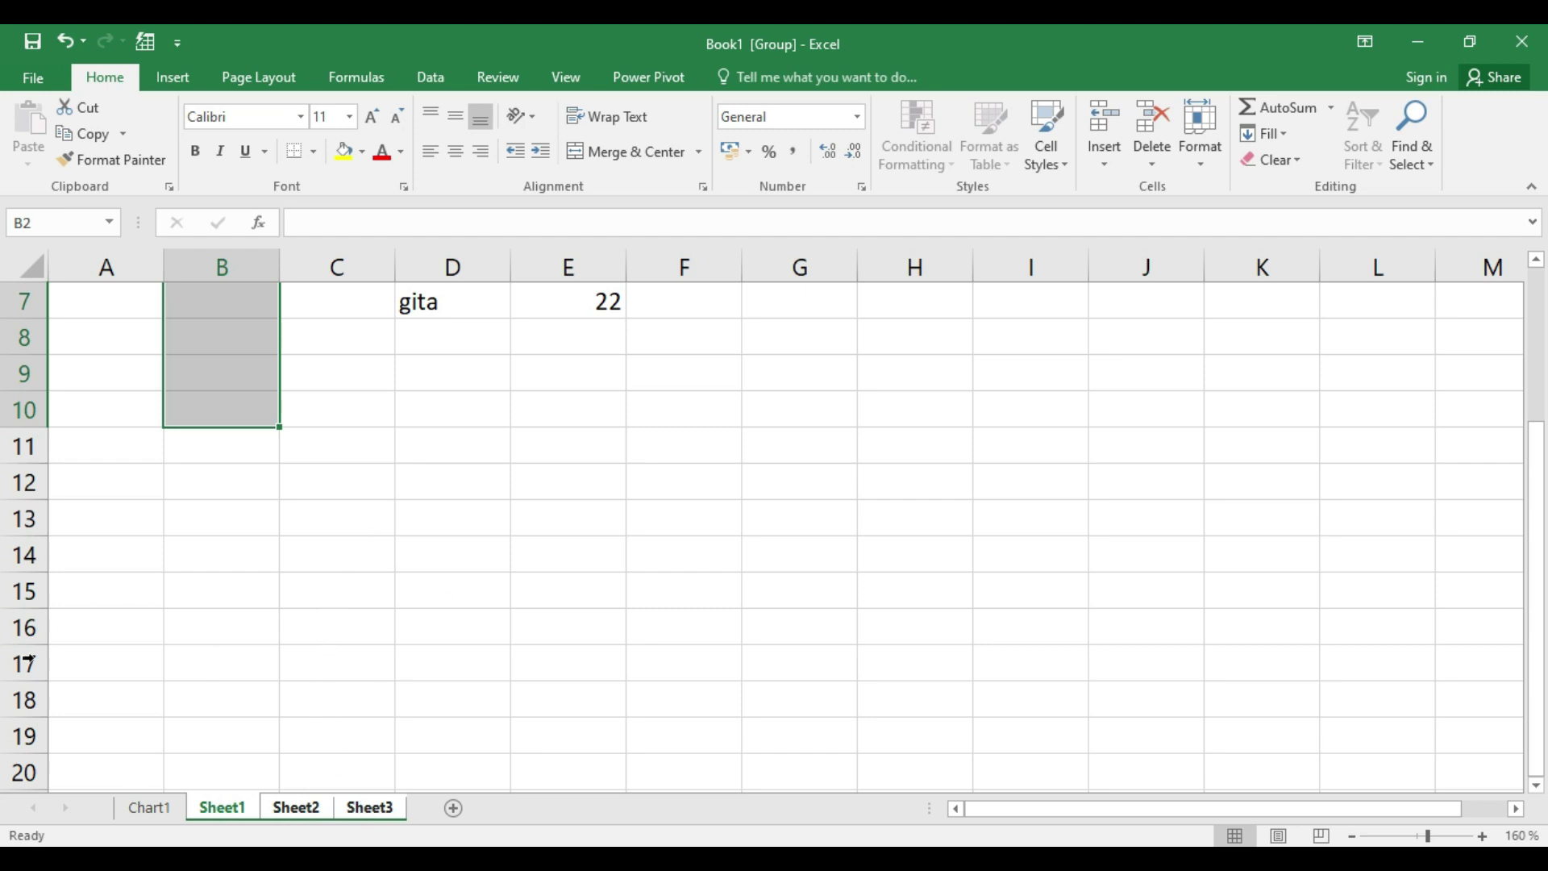
pyautogui.click(329, 700)
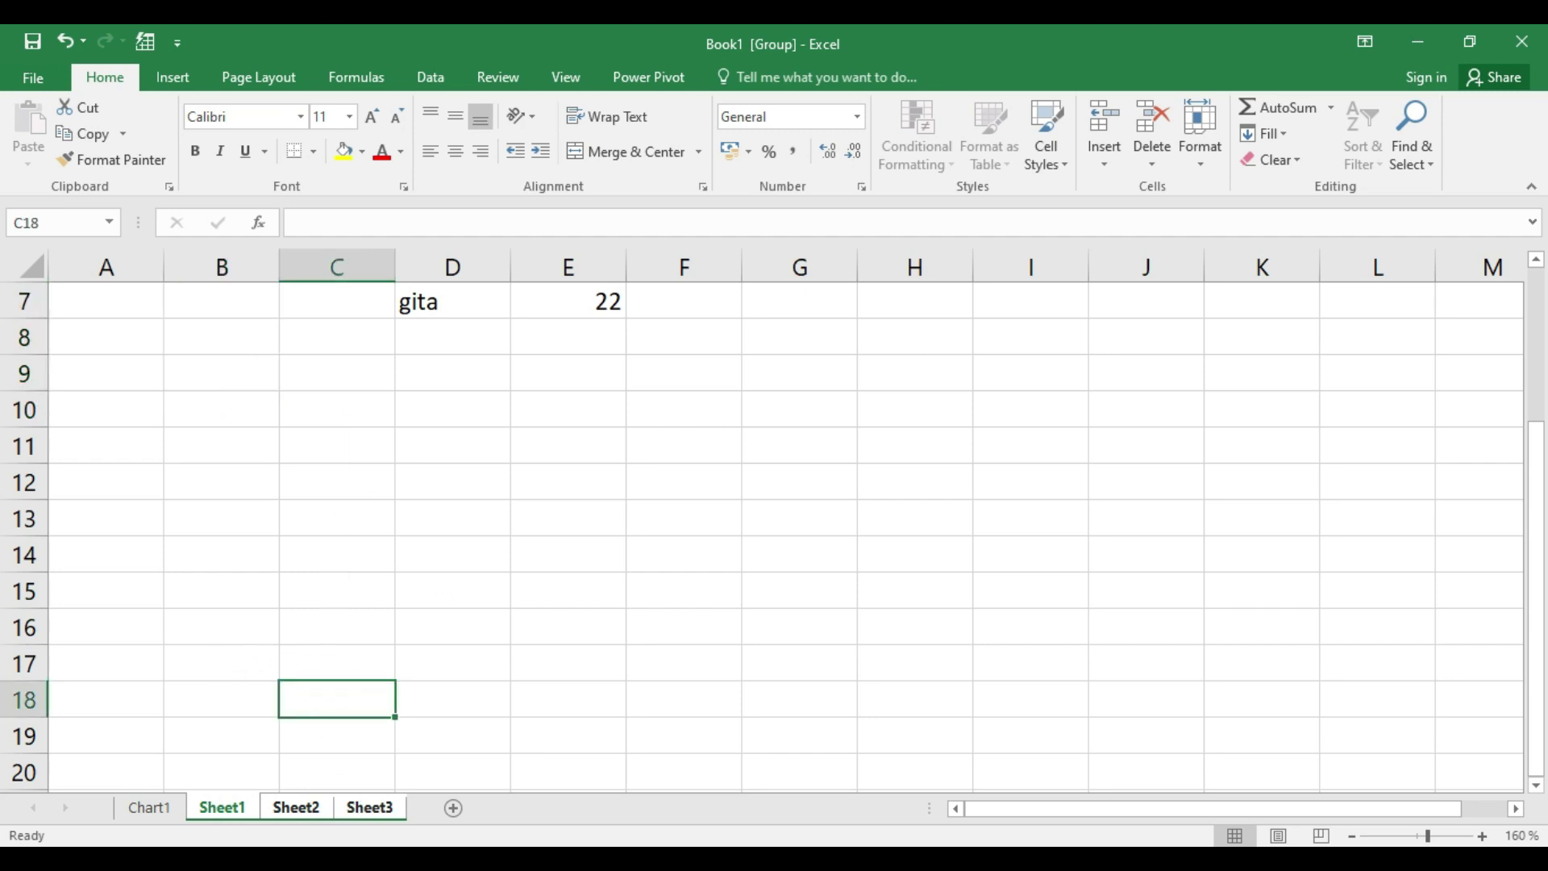
pyautogui.hotkey('alt', 'Tab')
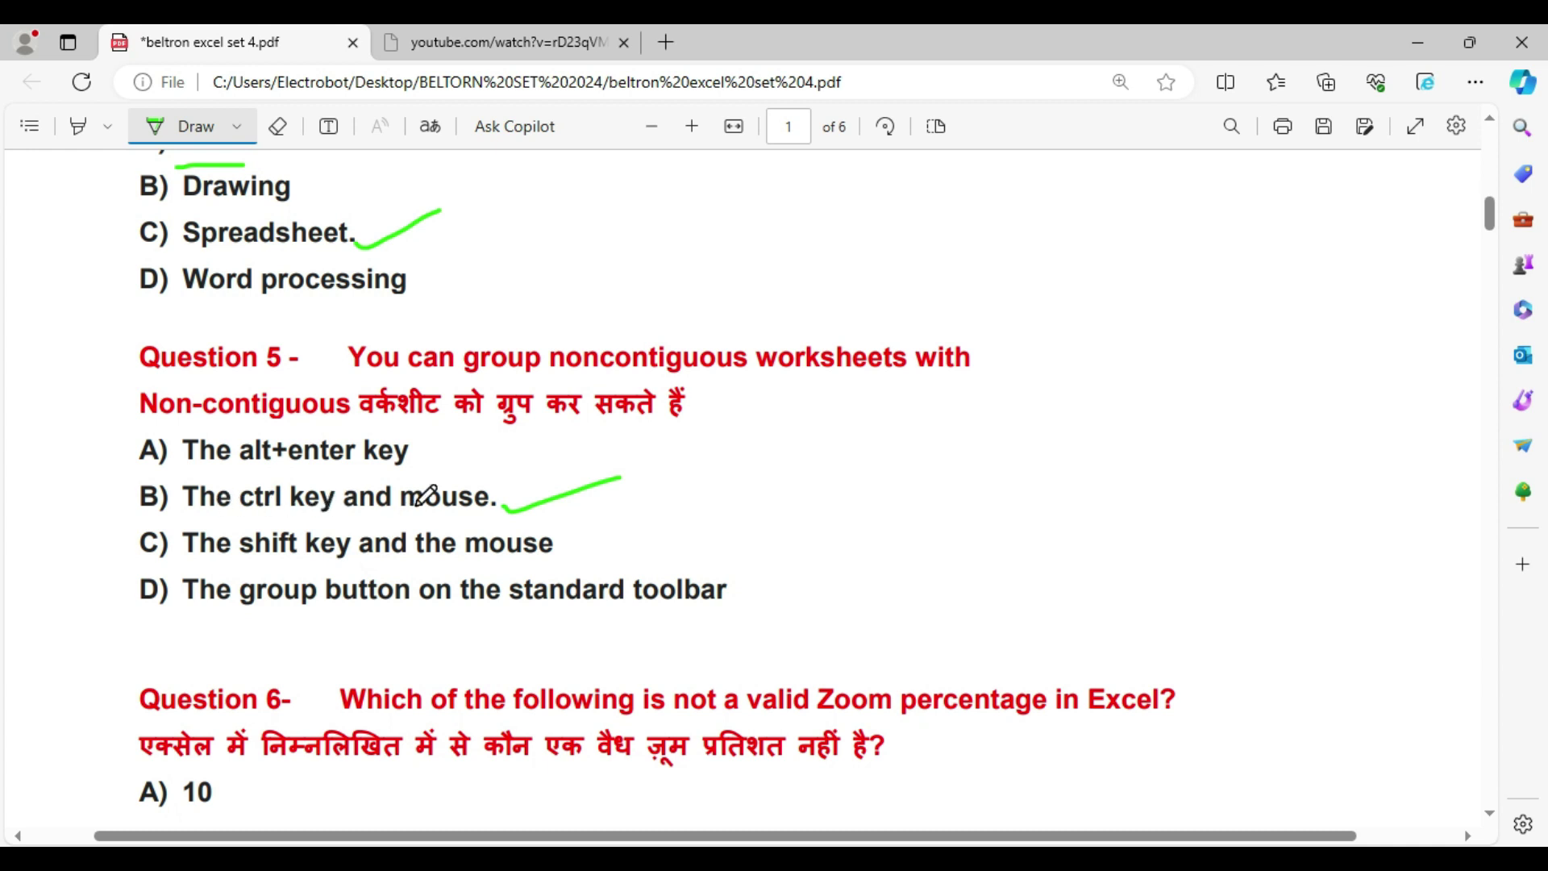
# Mark 'D) 500' as Question 6's answer with a green ink tick in the PDF.
pyautogui.scroll(-3, 435, 567)
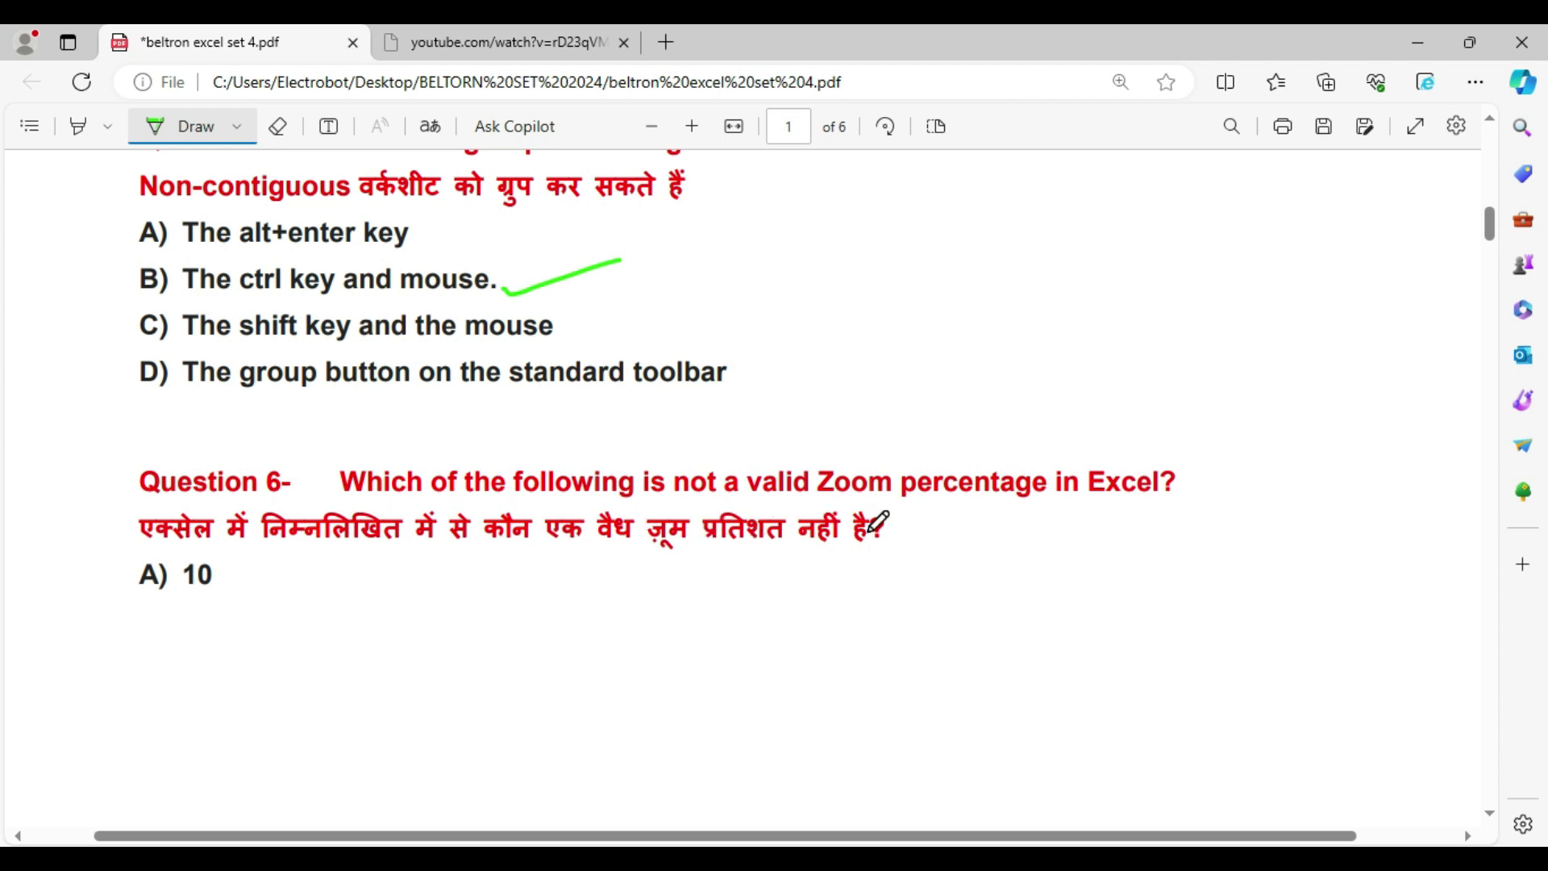
pyautogui.scroll(-3, 855, 524)
pyautogui.scroll(-2, 730, 532)
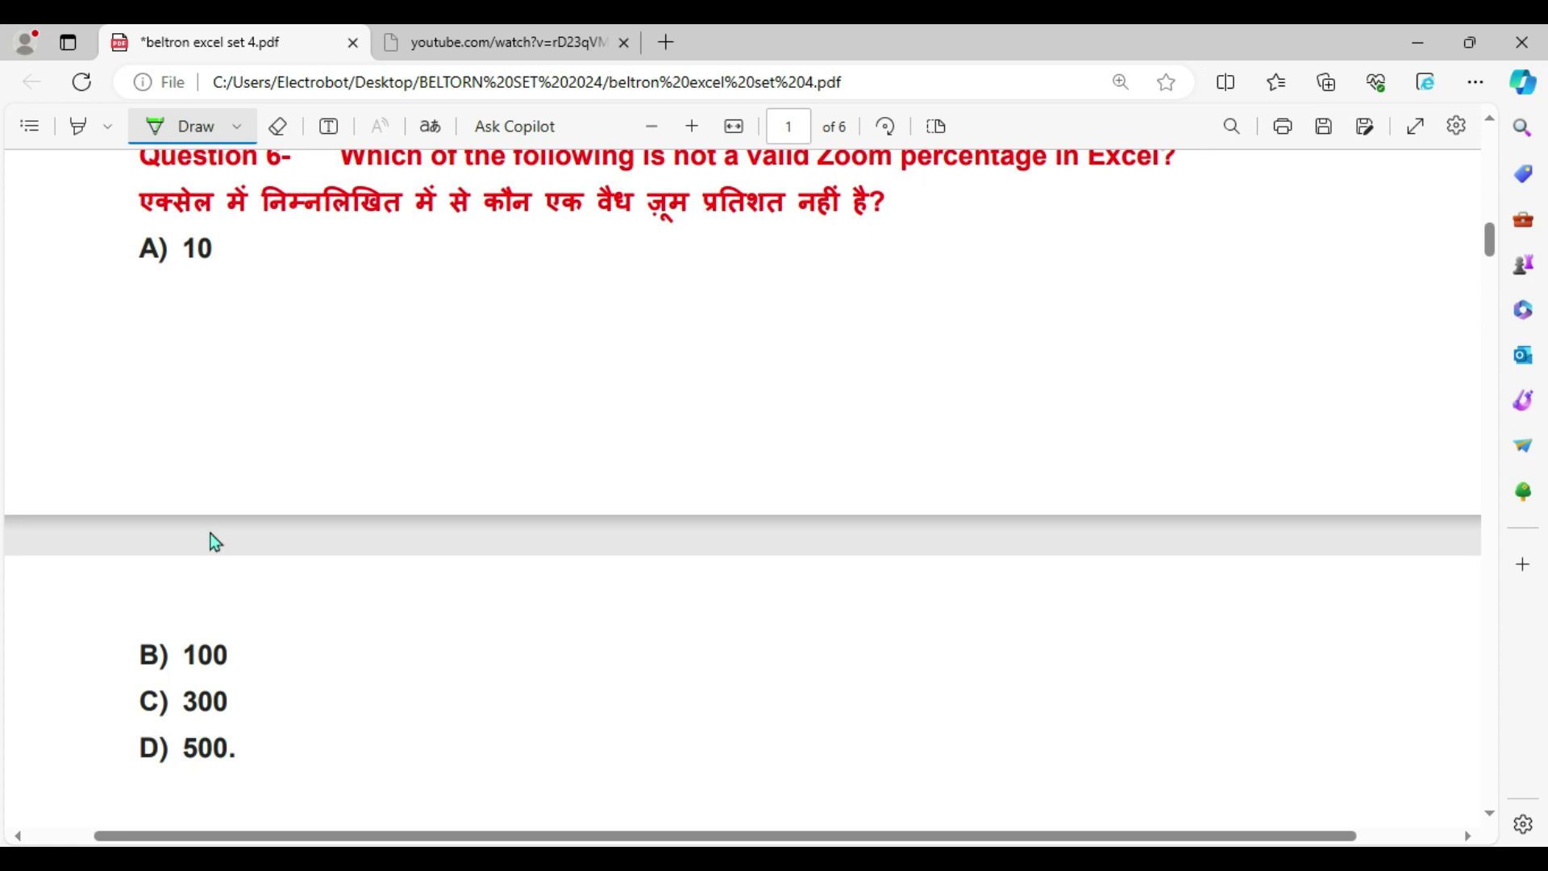
pyautogui.moveTo(234, 653)
pyautogui.mouseDown()
pyautogui.moveTo(287, 662)
pyautogui.moveTo(320, 709)
pyautogui.mouseUp()
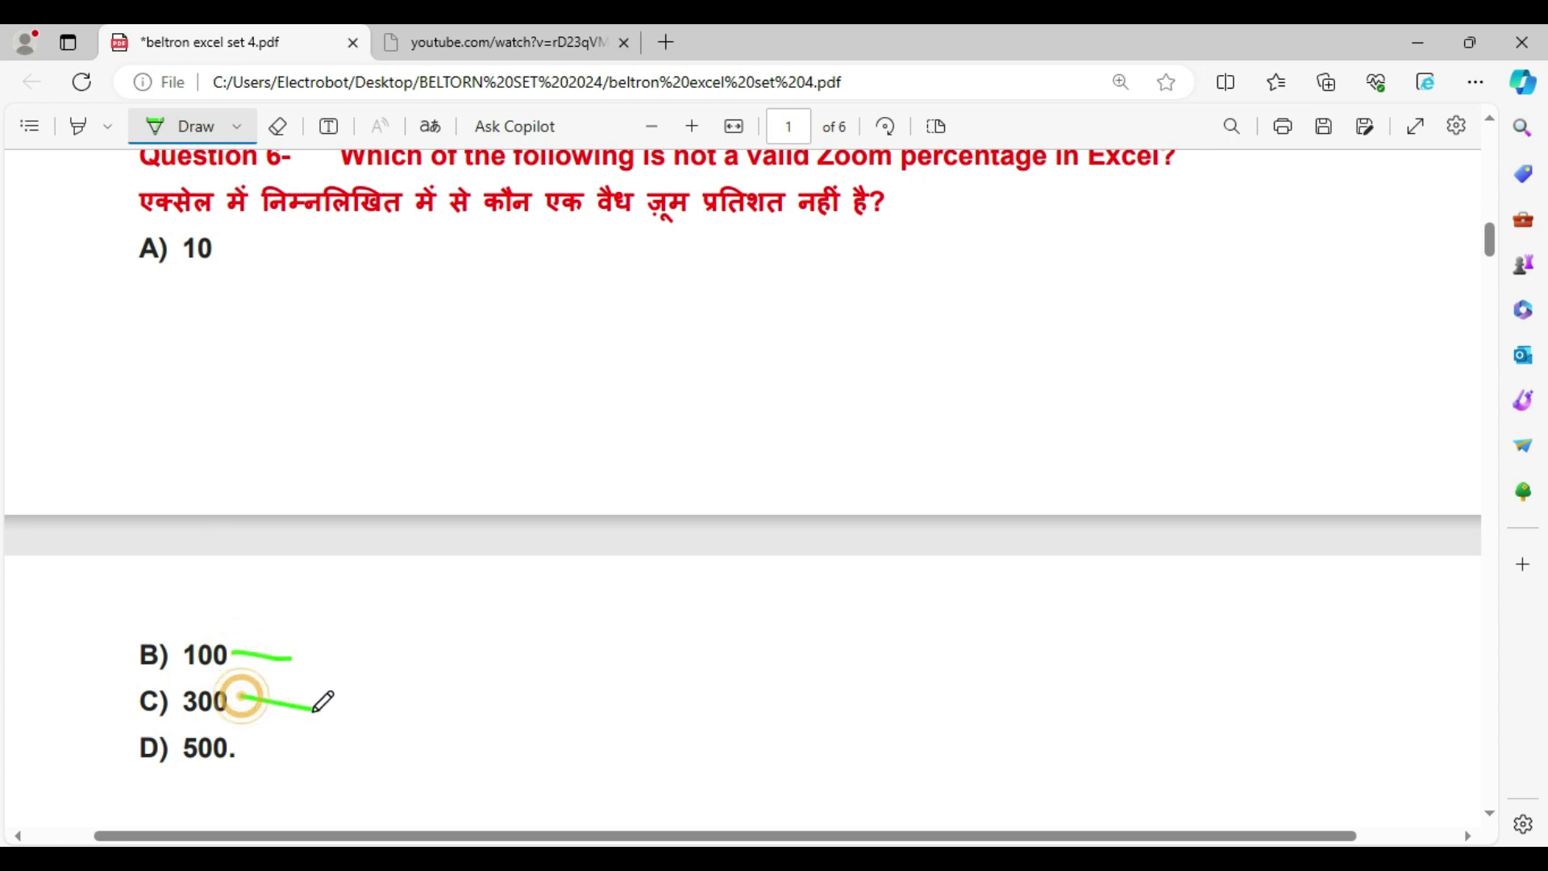
pyautogui.scroll(-2, 266, 725)
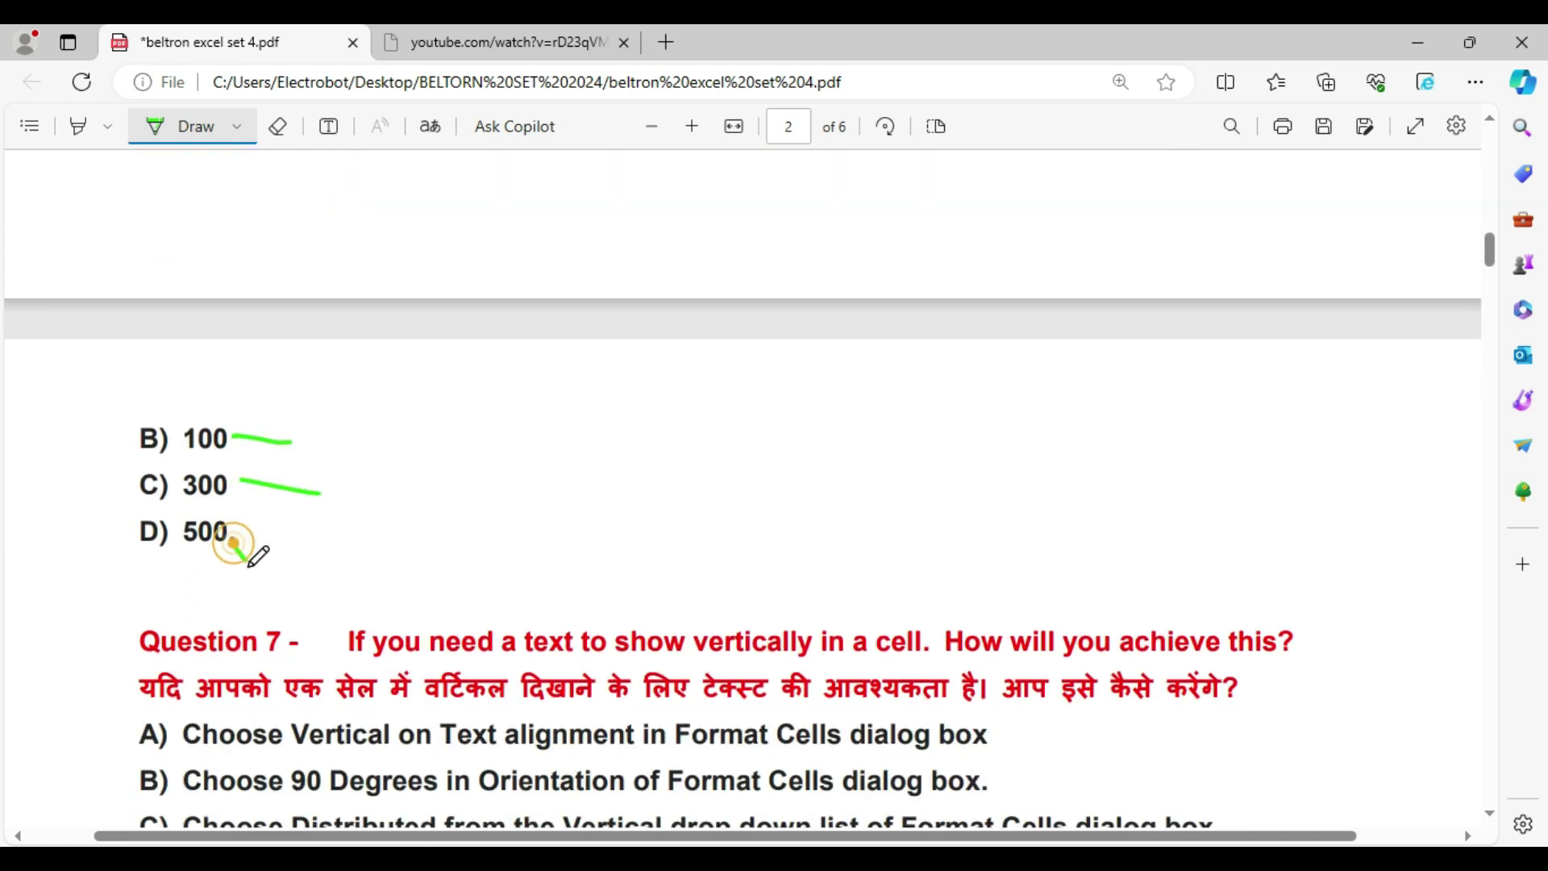
pyautogui.moveTo(233, 542); pyautogui.dragTo(387, 516)
pyautogui.hotkey('alt', 'Tab')
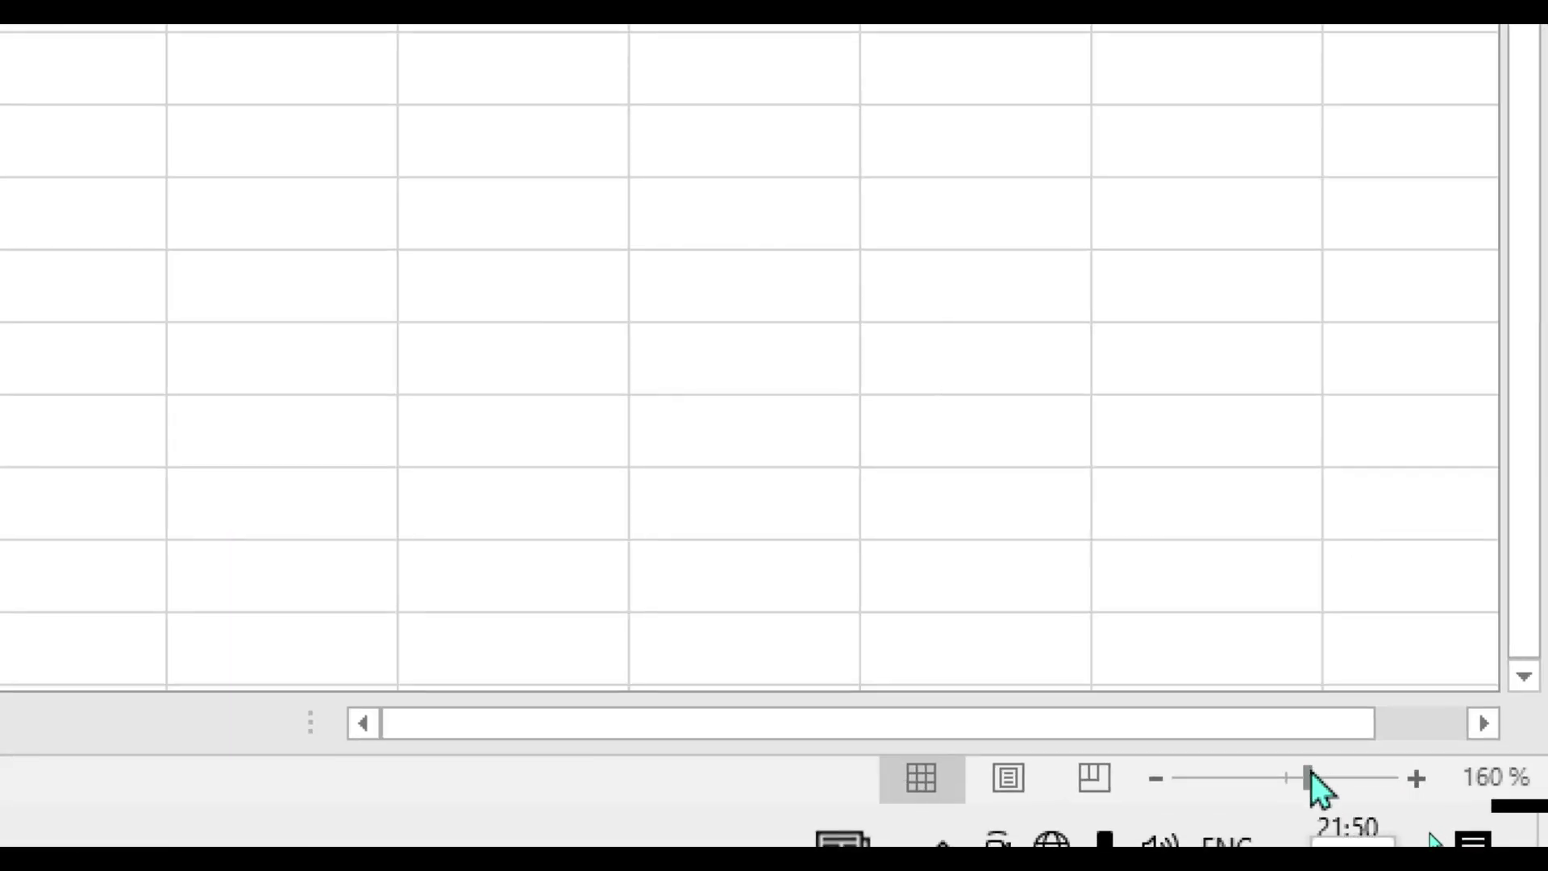
# Drag the sheet zoom up to the 400% maximum for the grouped worksheets.
pyautogui.moveTo(1429, 837); pyautogui.dragTo(1459, 814)
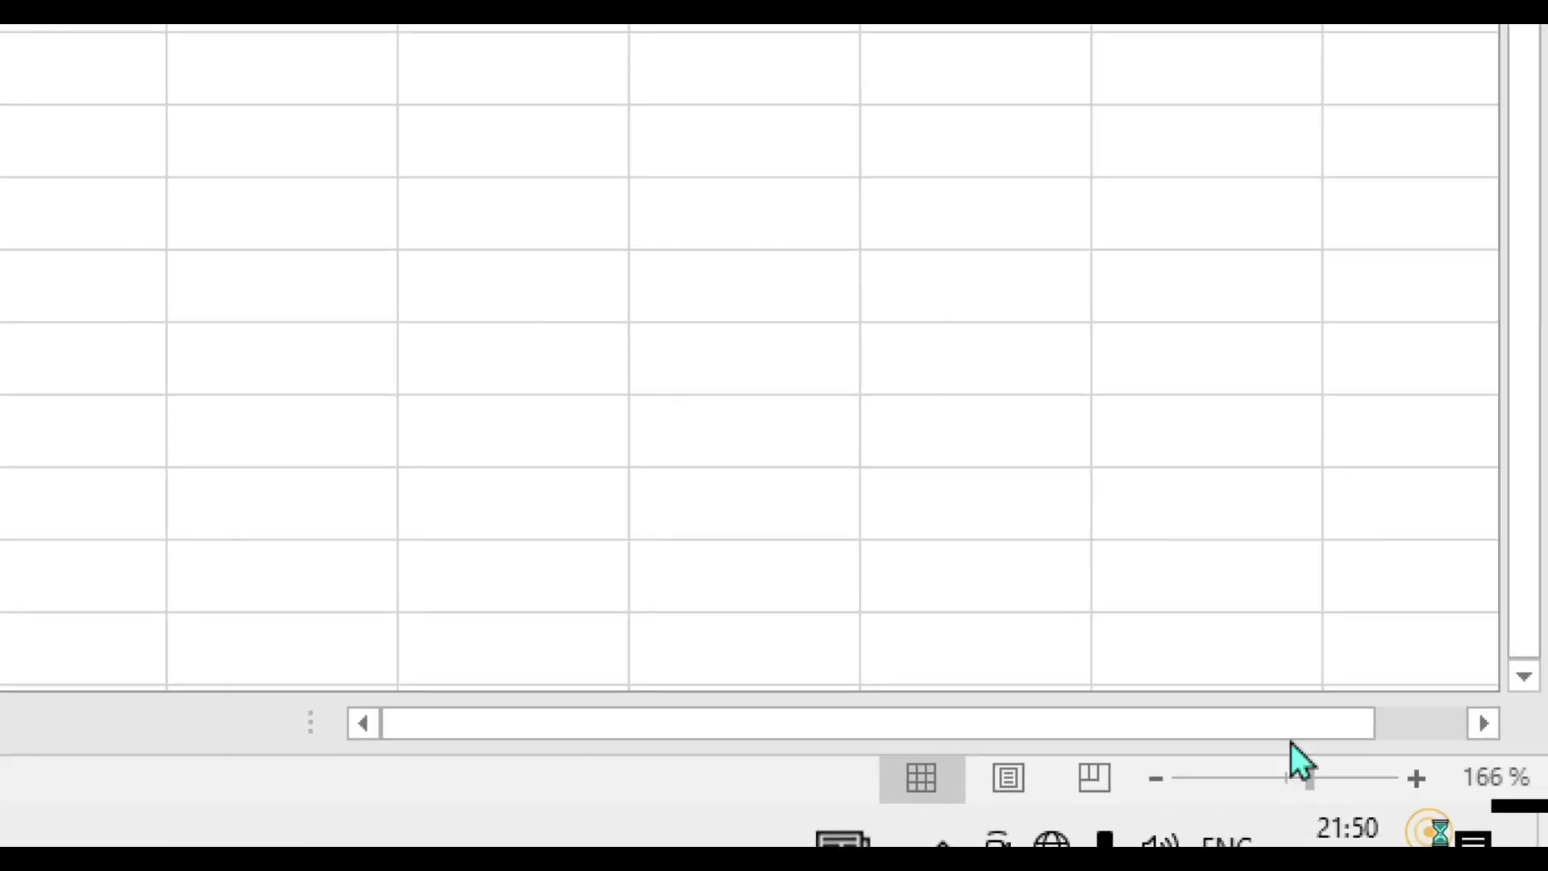
pyautogui.moveTo(1371, 733); pyautogui.dragTo(1420, 768)
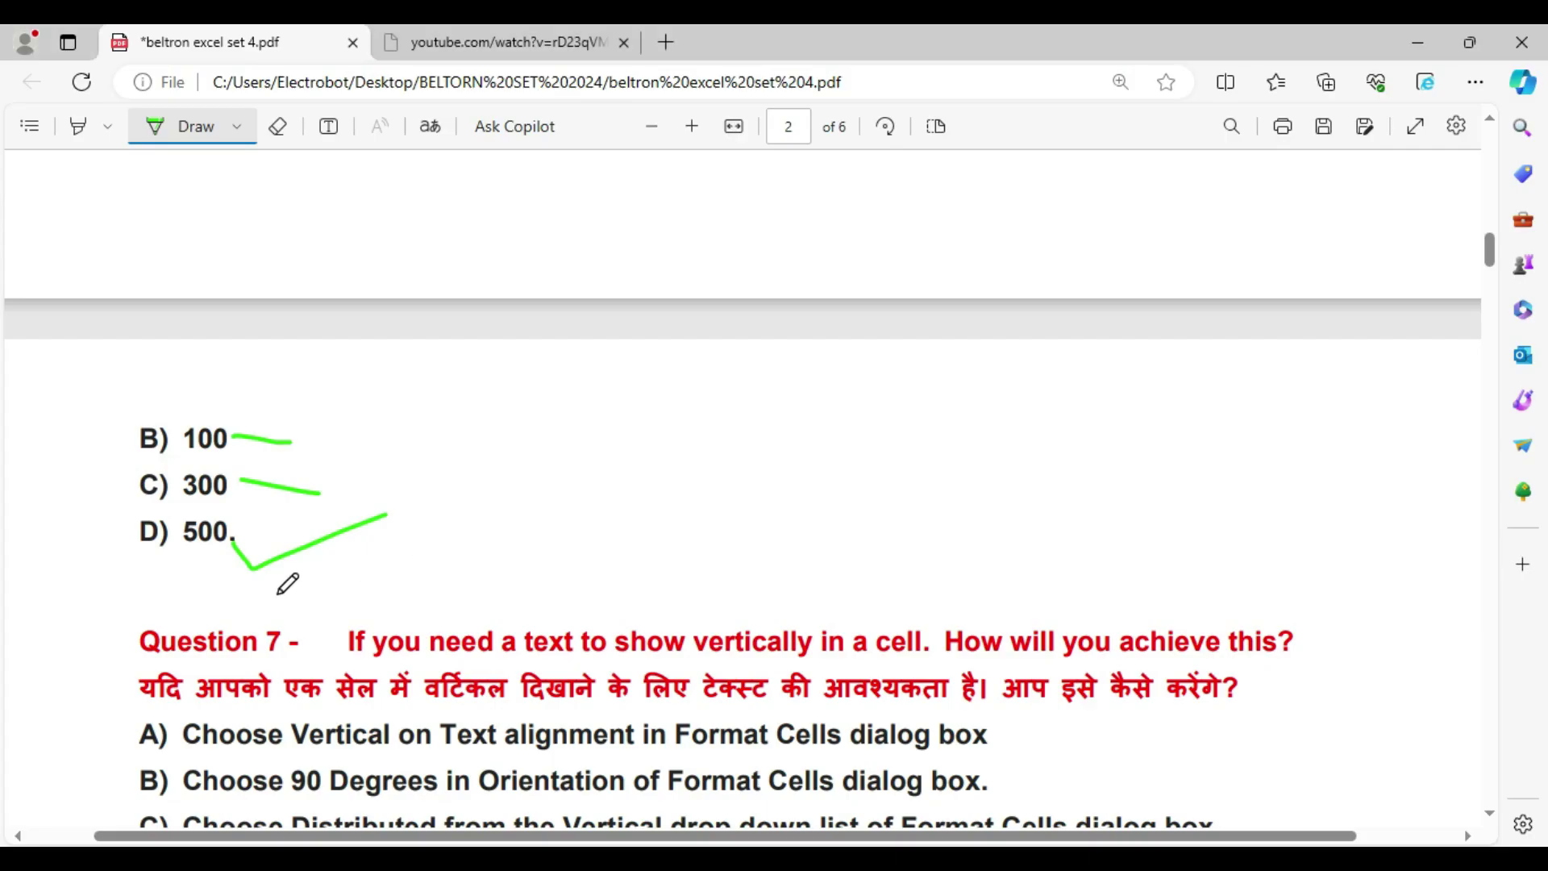
pyautogui.scroll(-1, 288, 585)
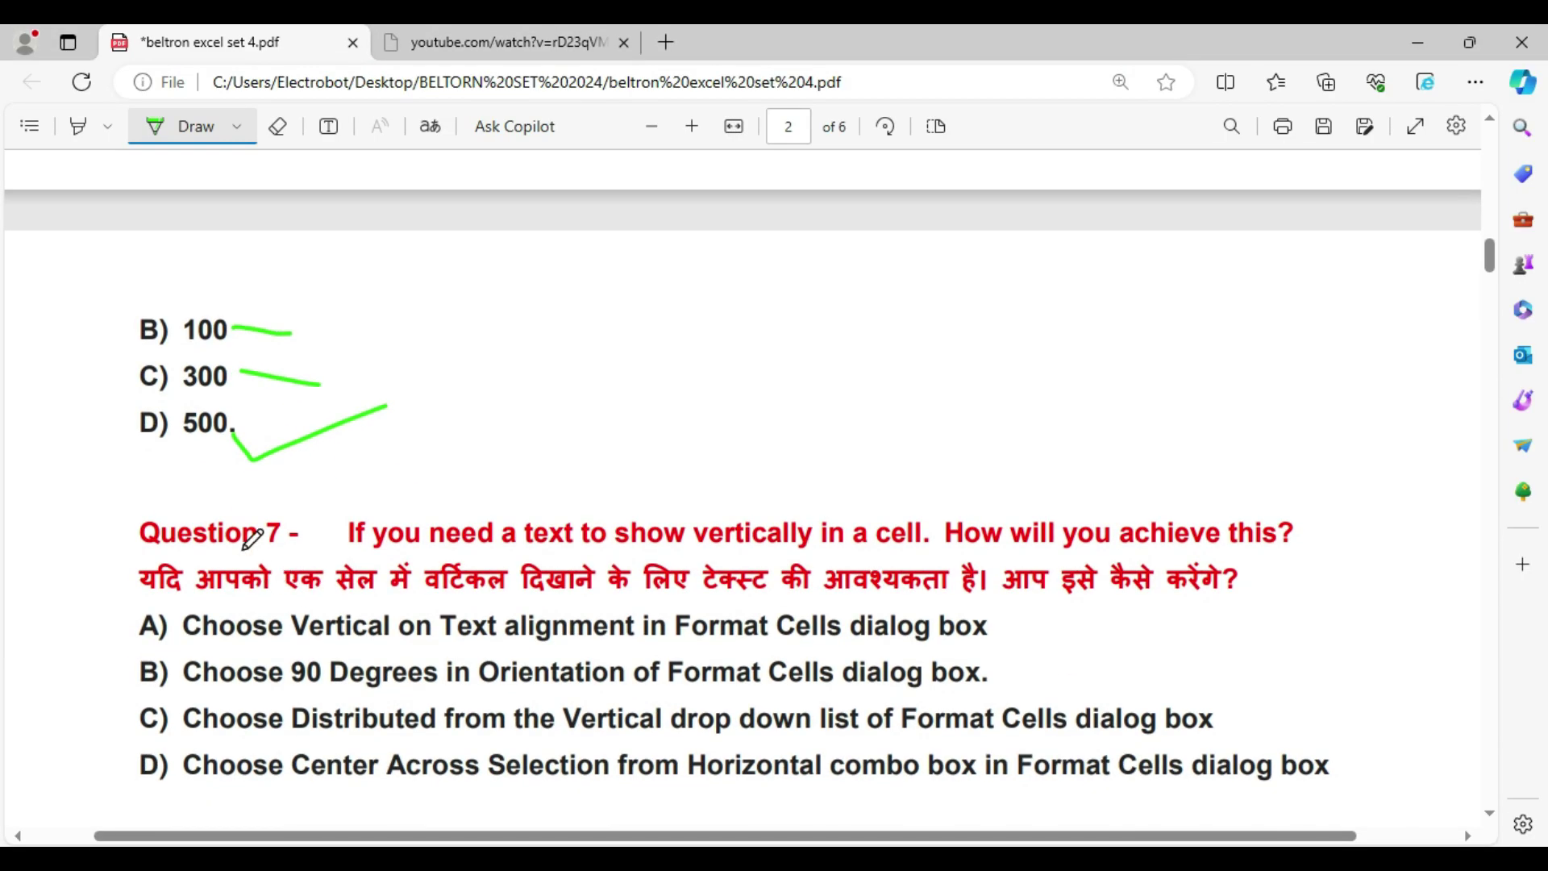
# Draw a green tick beside Question 7's option B, 90 Degrees in Orientation.
pyautogui.scroll(-1, 252, 538)
pyautogui.scroll(-1, 160, 384)
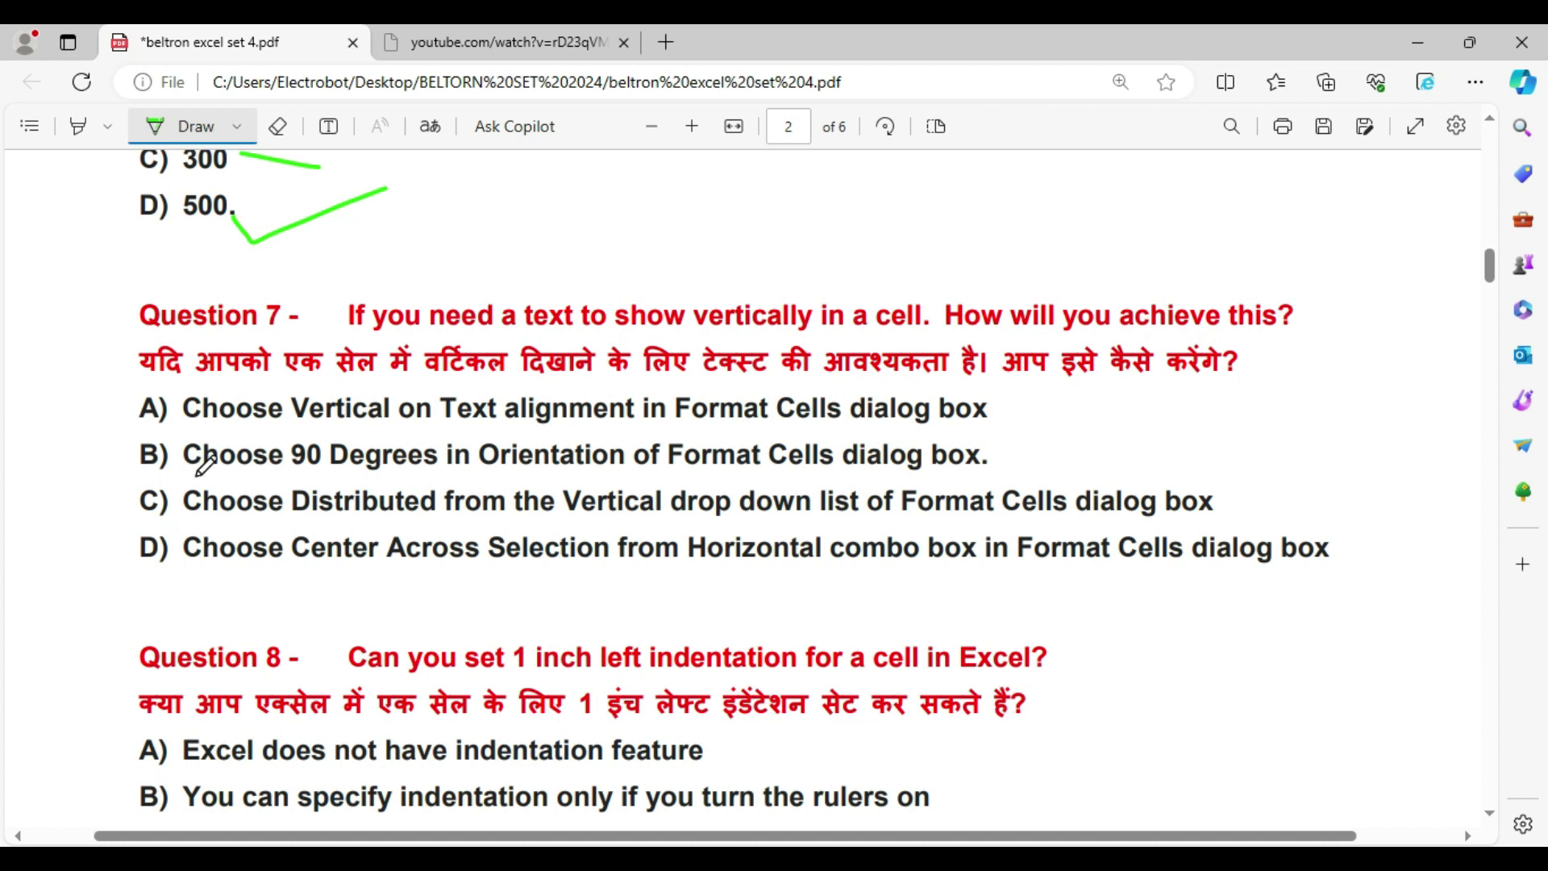
pyautogui.moveTo(121, 475); pyautogui.dragTo(188, 451)
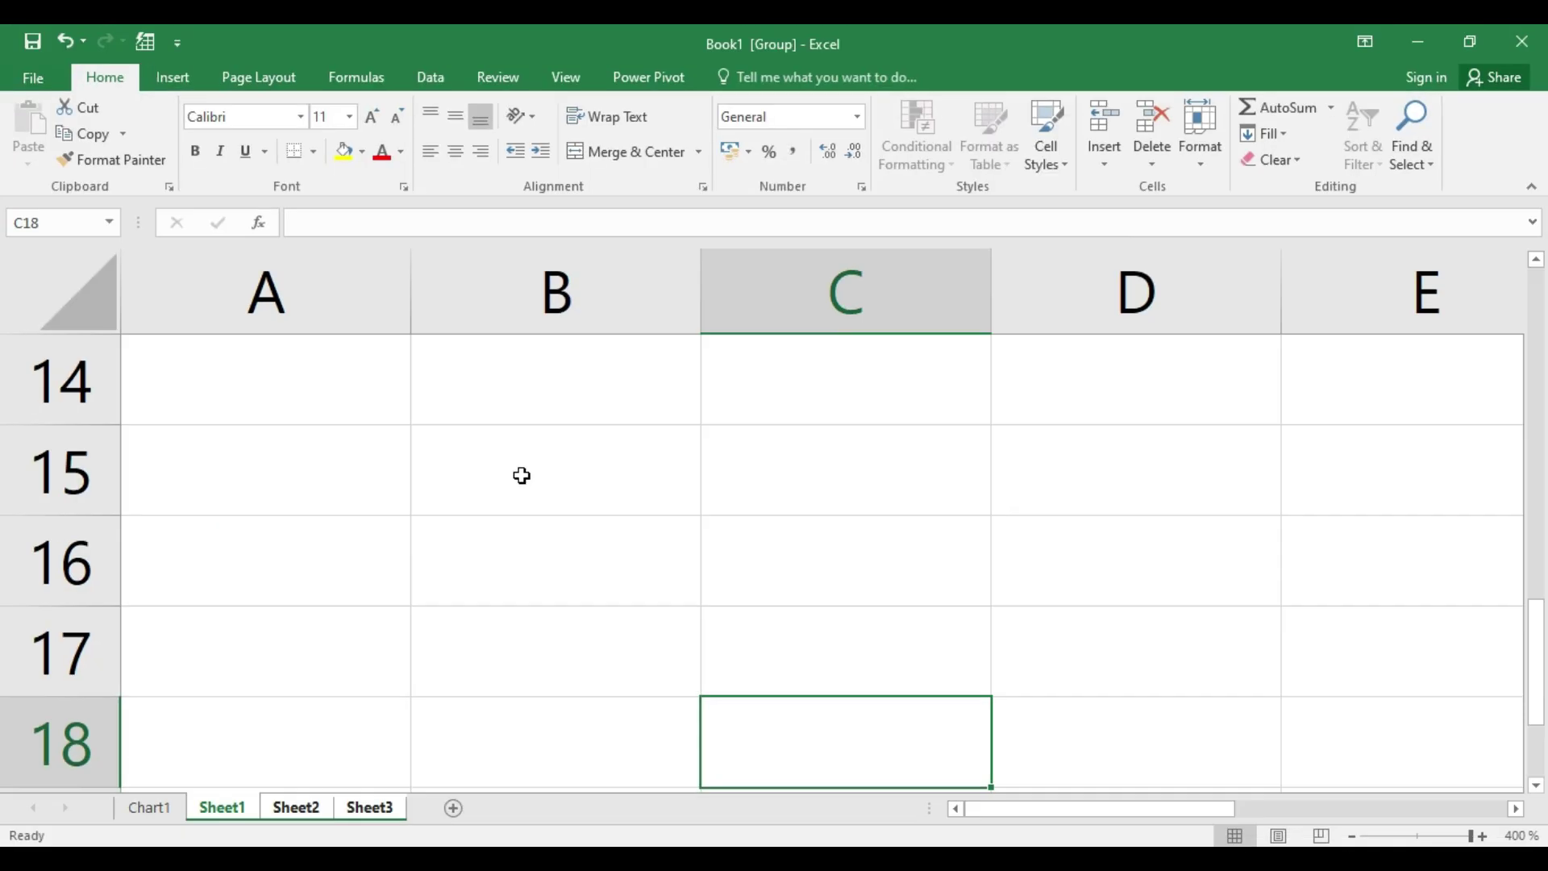
# Reduce the sheet zoom to about 172% and select the name heading in D4.
pyautogui.keyDown('ctrl'); pyautogui.scroll(-2, 547, 475); pyautogui.keyUp('ctrl')
pyautogui.keyDown('ctrl'); pyautogui.scroll(-2, 508, 467); pyautogui.keyUp('ctrl')
pyautogui.keyDown('ctrl'); pyautogui.scroll(-3, 467, 449); pyautogui.keyUp('ctrl')
pyautogui.scroll(3, 467, 449)
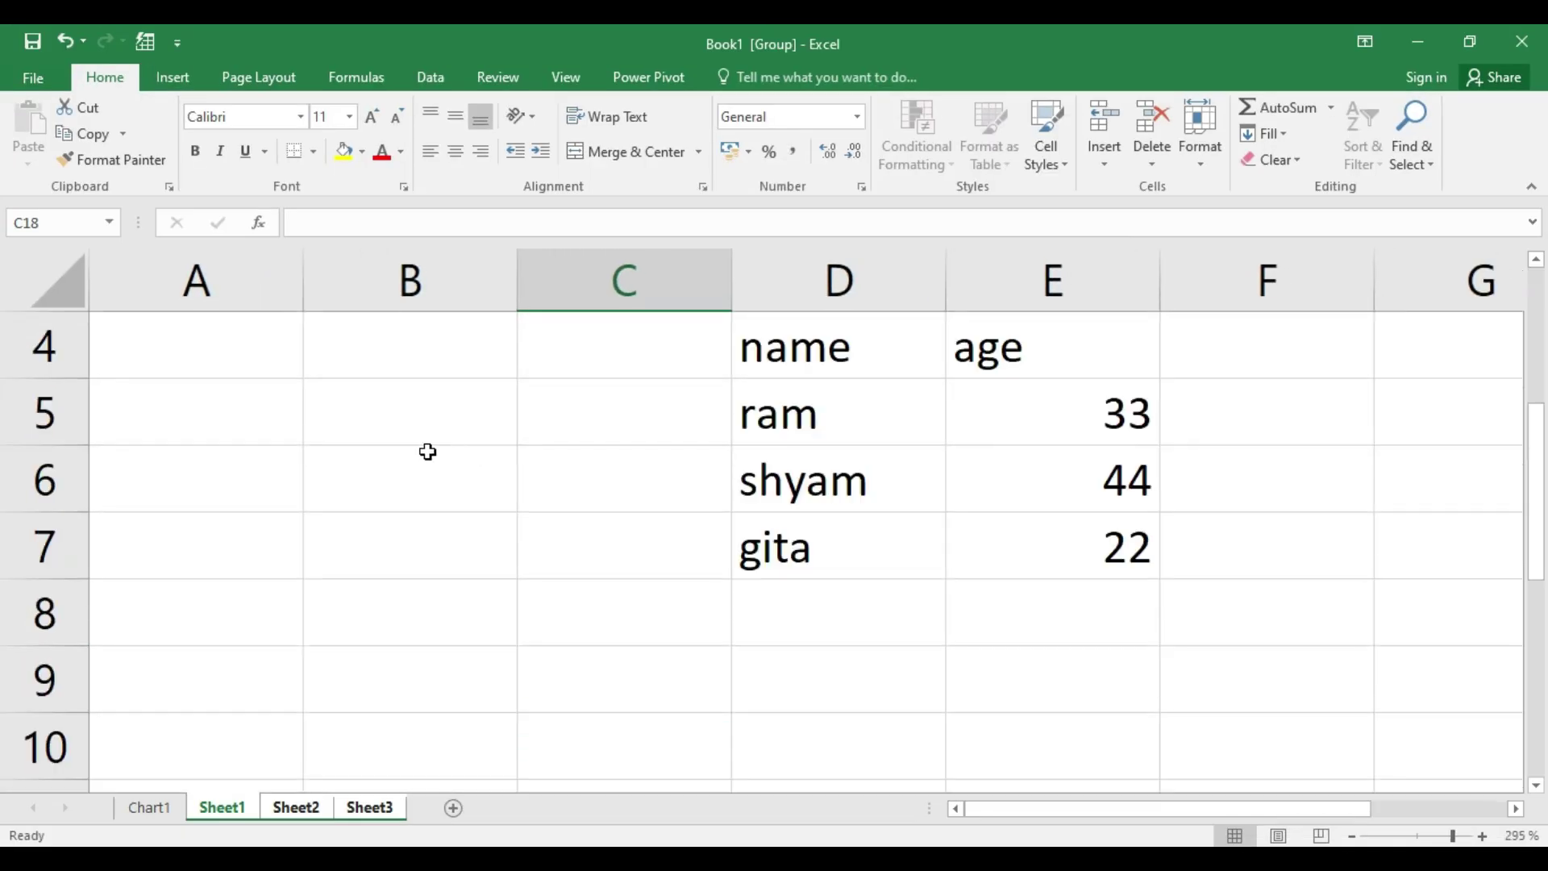
pyautogui.scroll(1, 426, 449)
pyautogui.click(1428, 837)
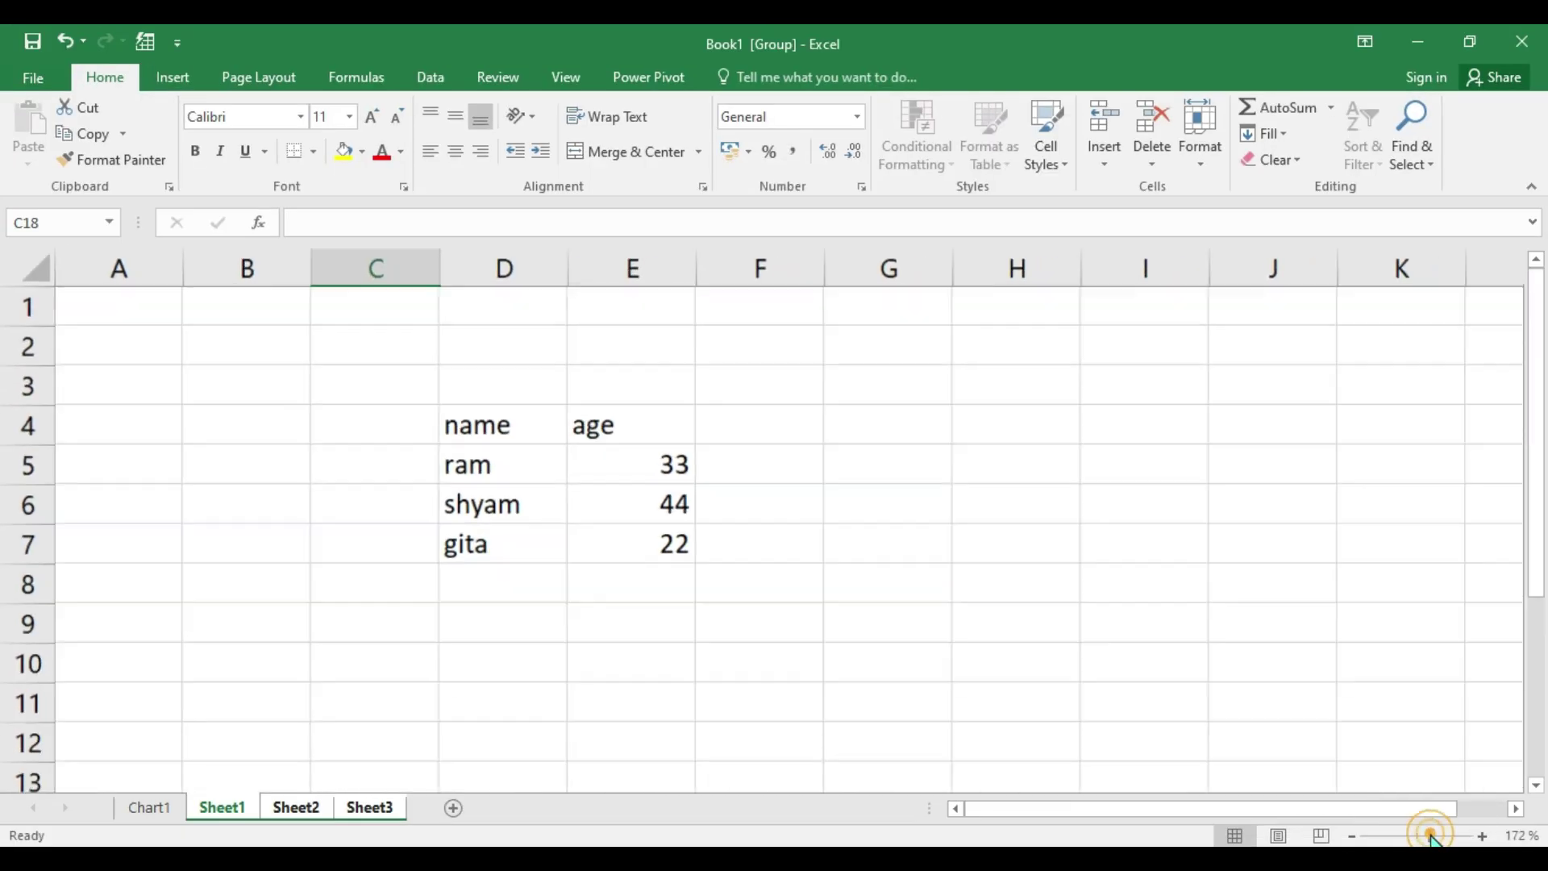
pyautogui.click(490, 423)
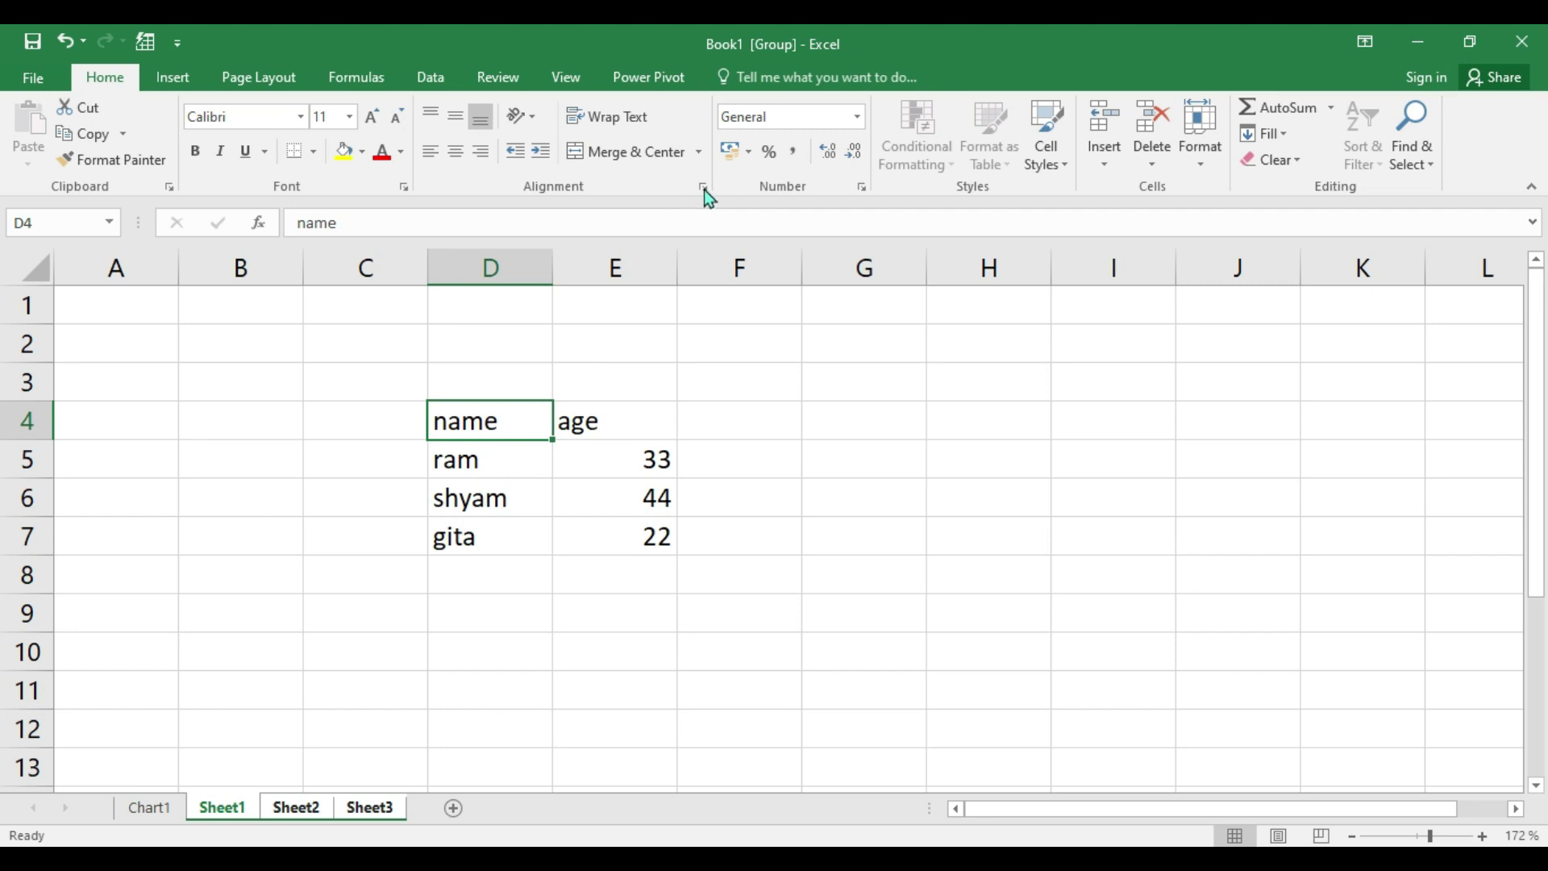
# Rotate D4's text to 90 degrees in Format Cells alignment settings.
pyautogui.click(404, 189)
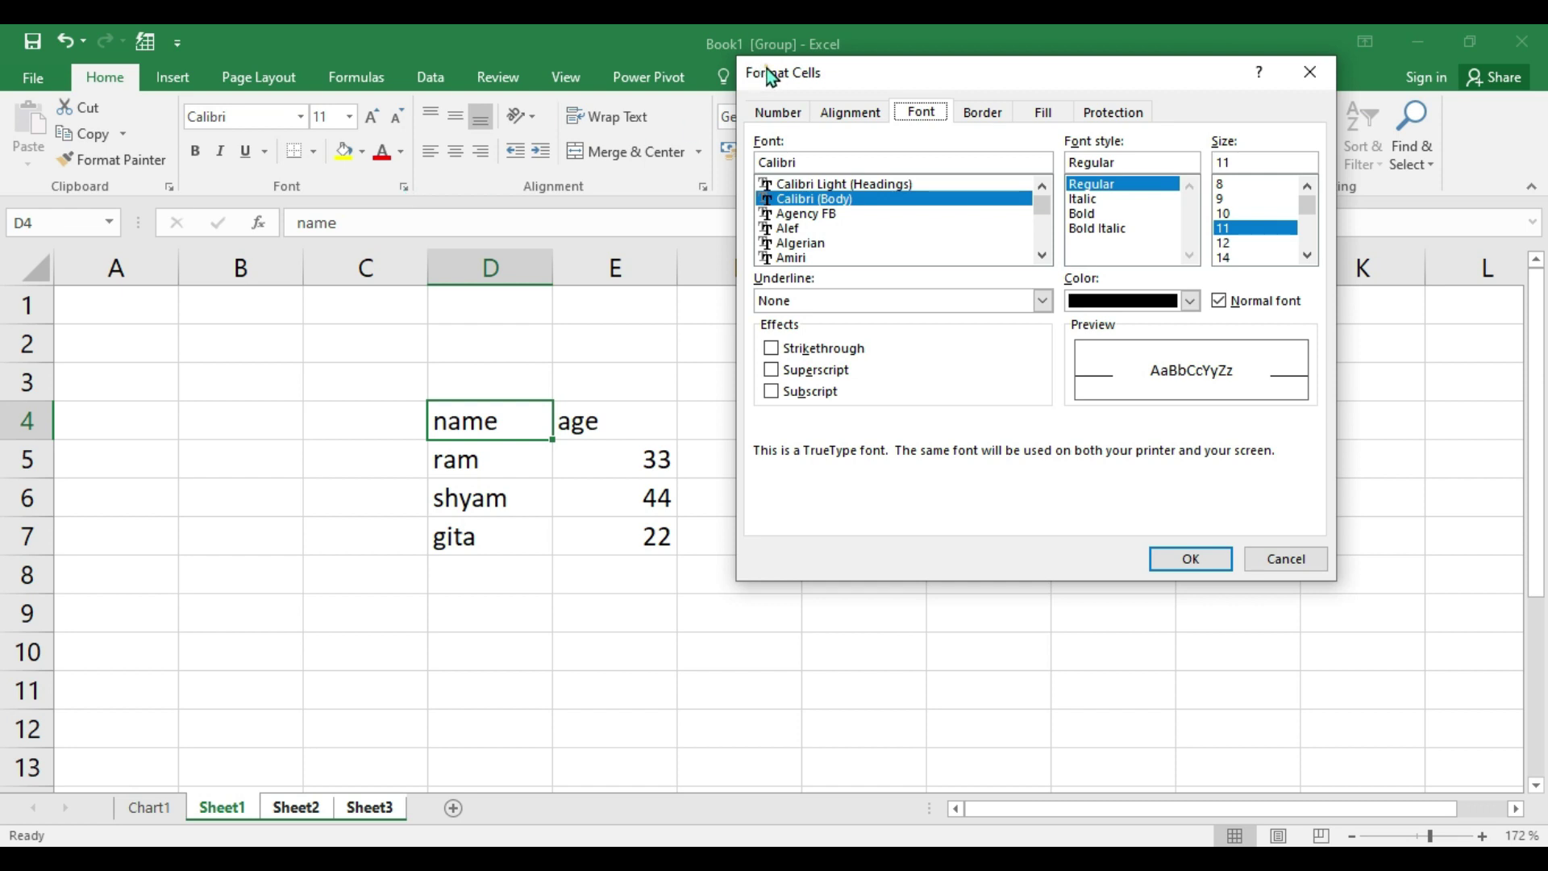
pyautogui.moveTo(770, 77); pyautogui.dragTo(304, 97)
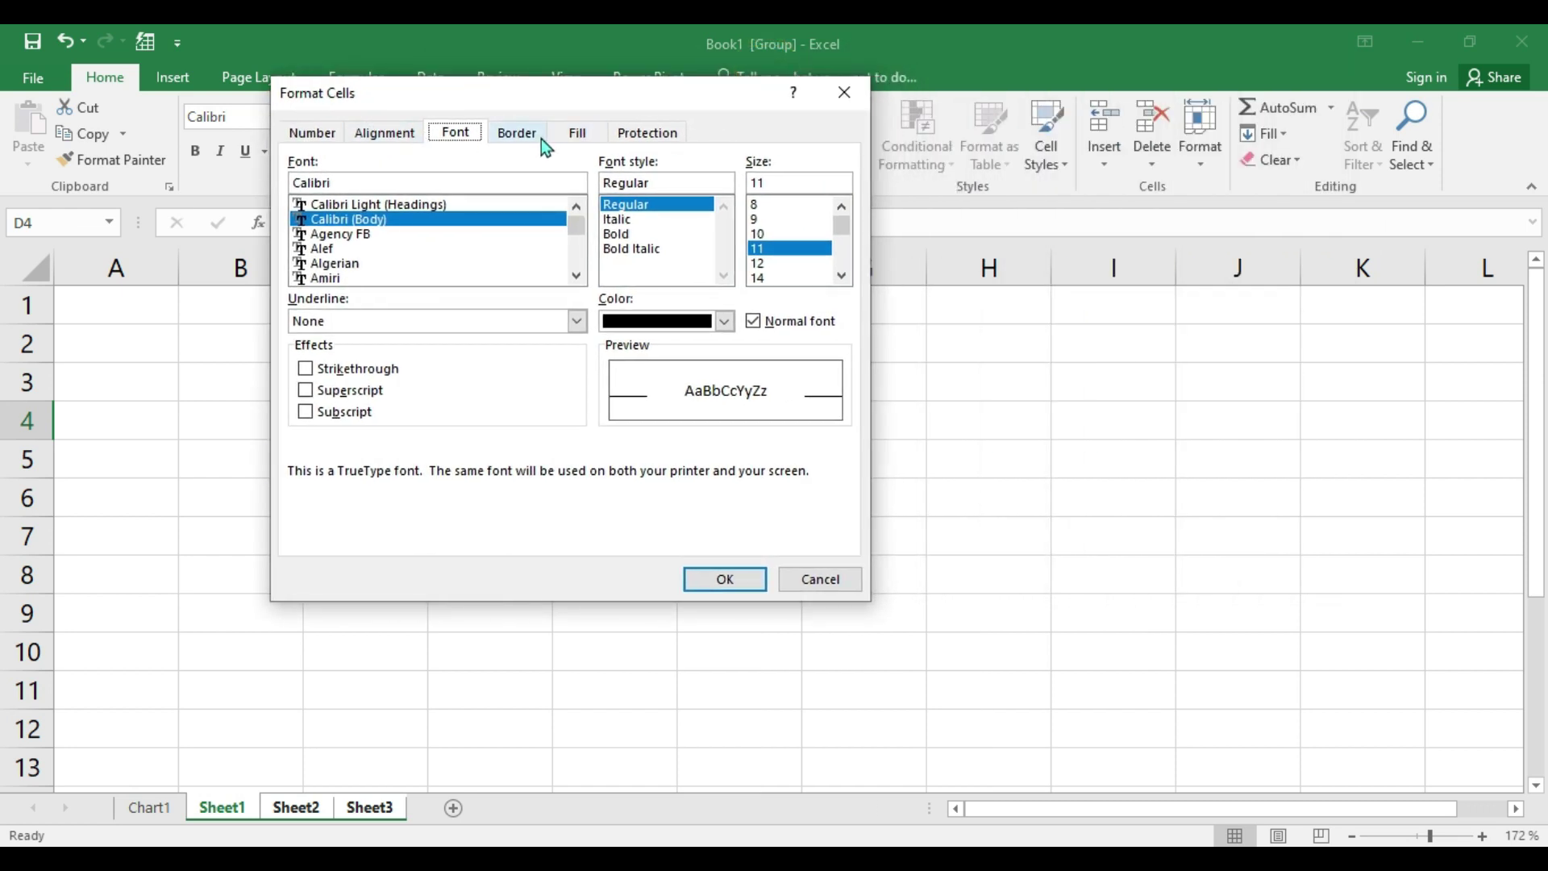
pyautogui.click(364, 135)
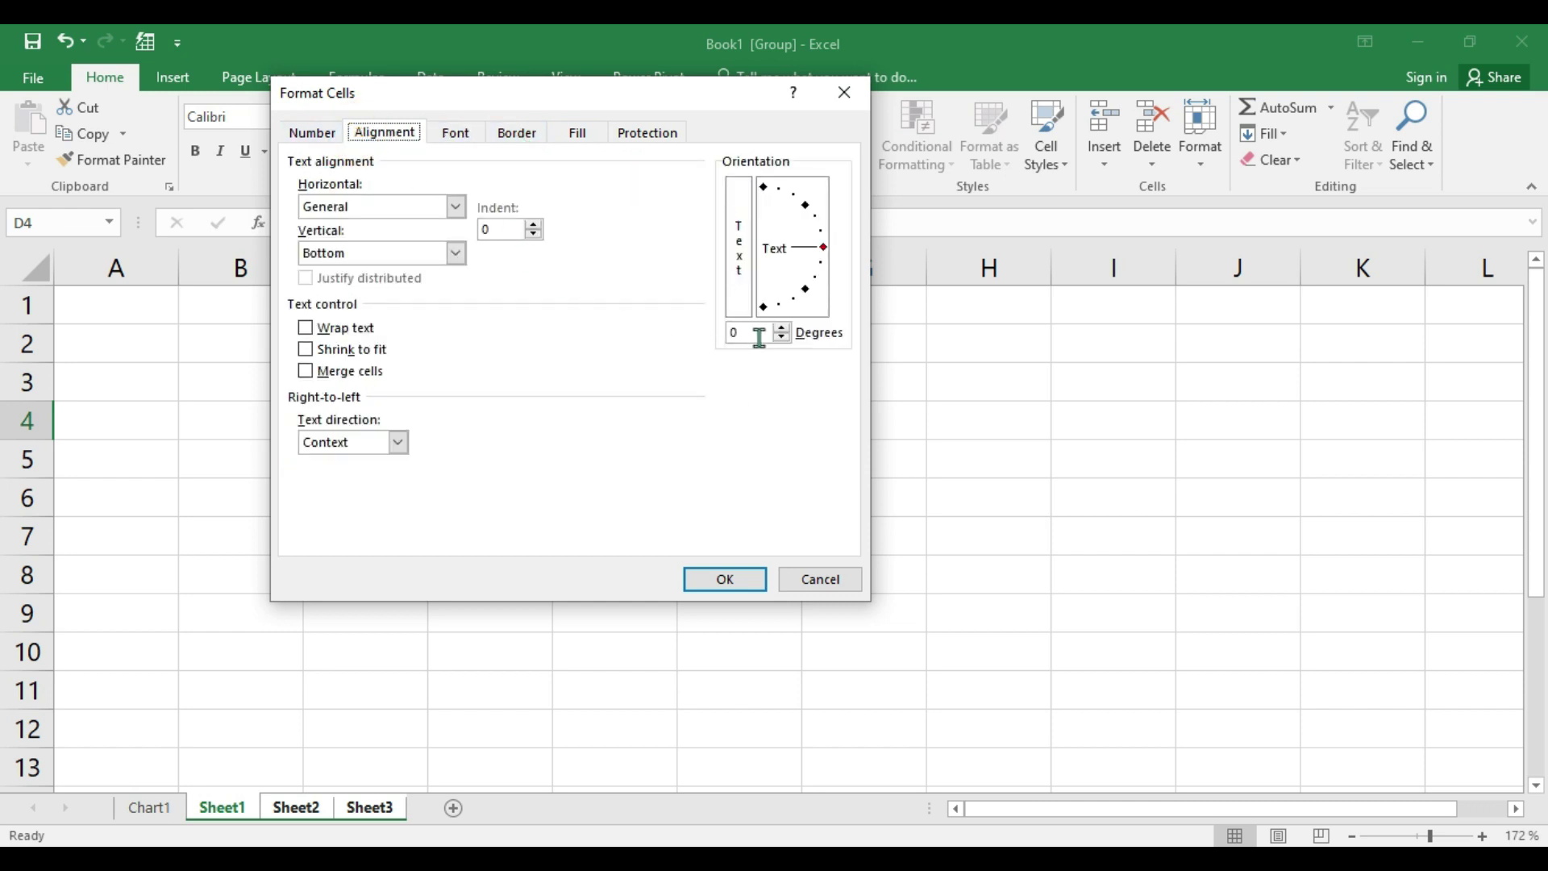
pyautogui.doubleClick(734, 332)
pyautogui.write('90')
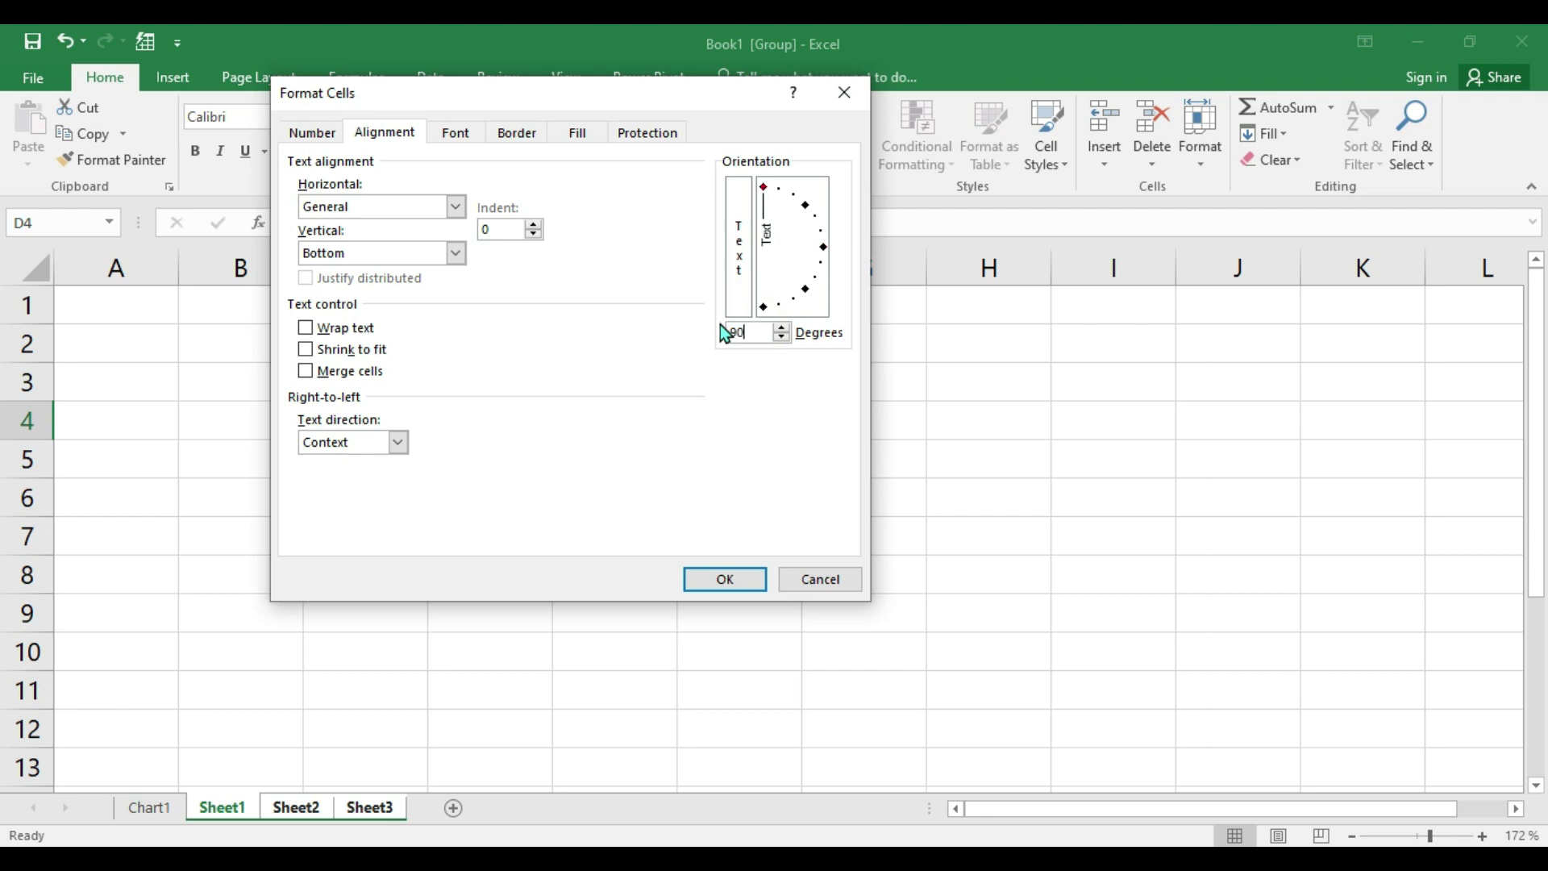
pyautogui.click(725, 580)
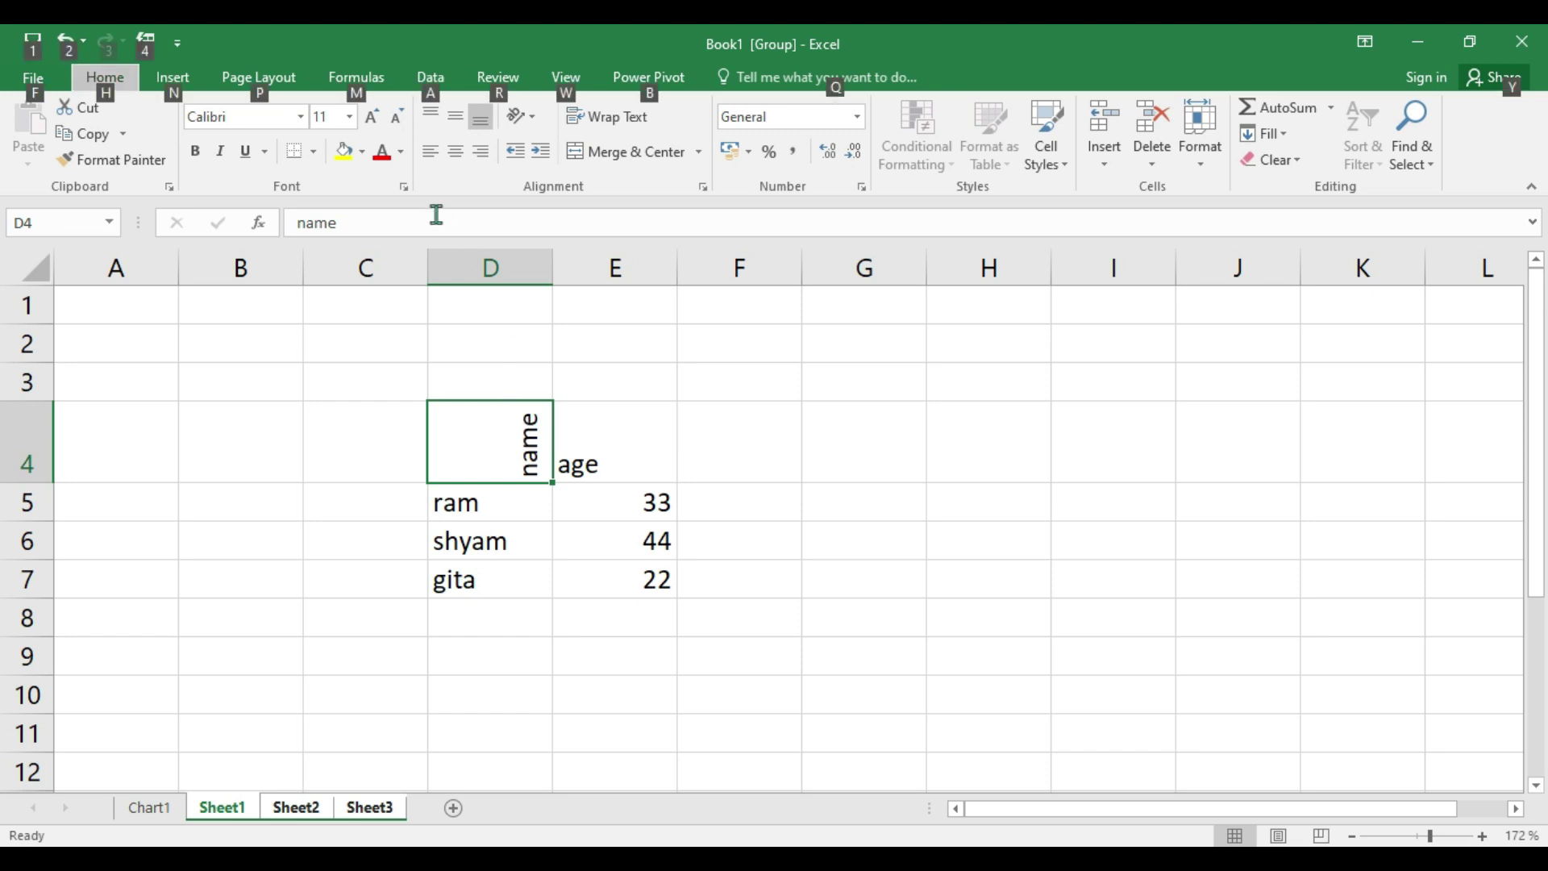
# Reopen the alignment settings to review the 90-degree rotation, closing without changes.
pyautogui.click(403, 187)
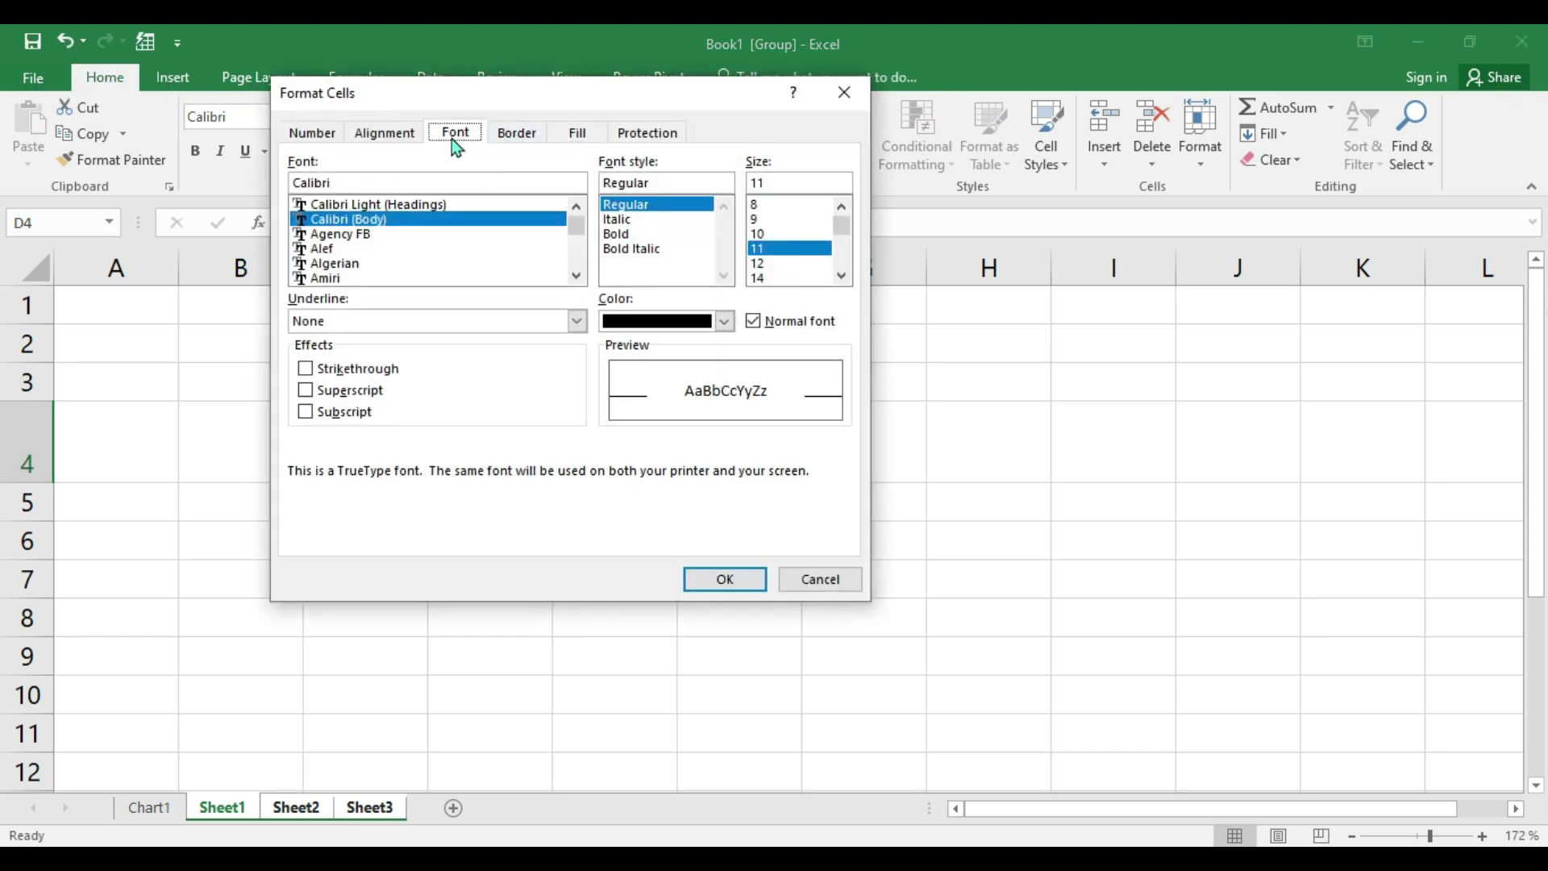
pyautogui.click(385, 133)
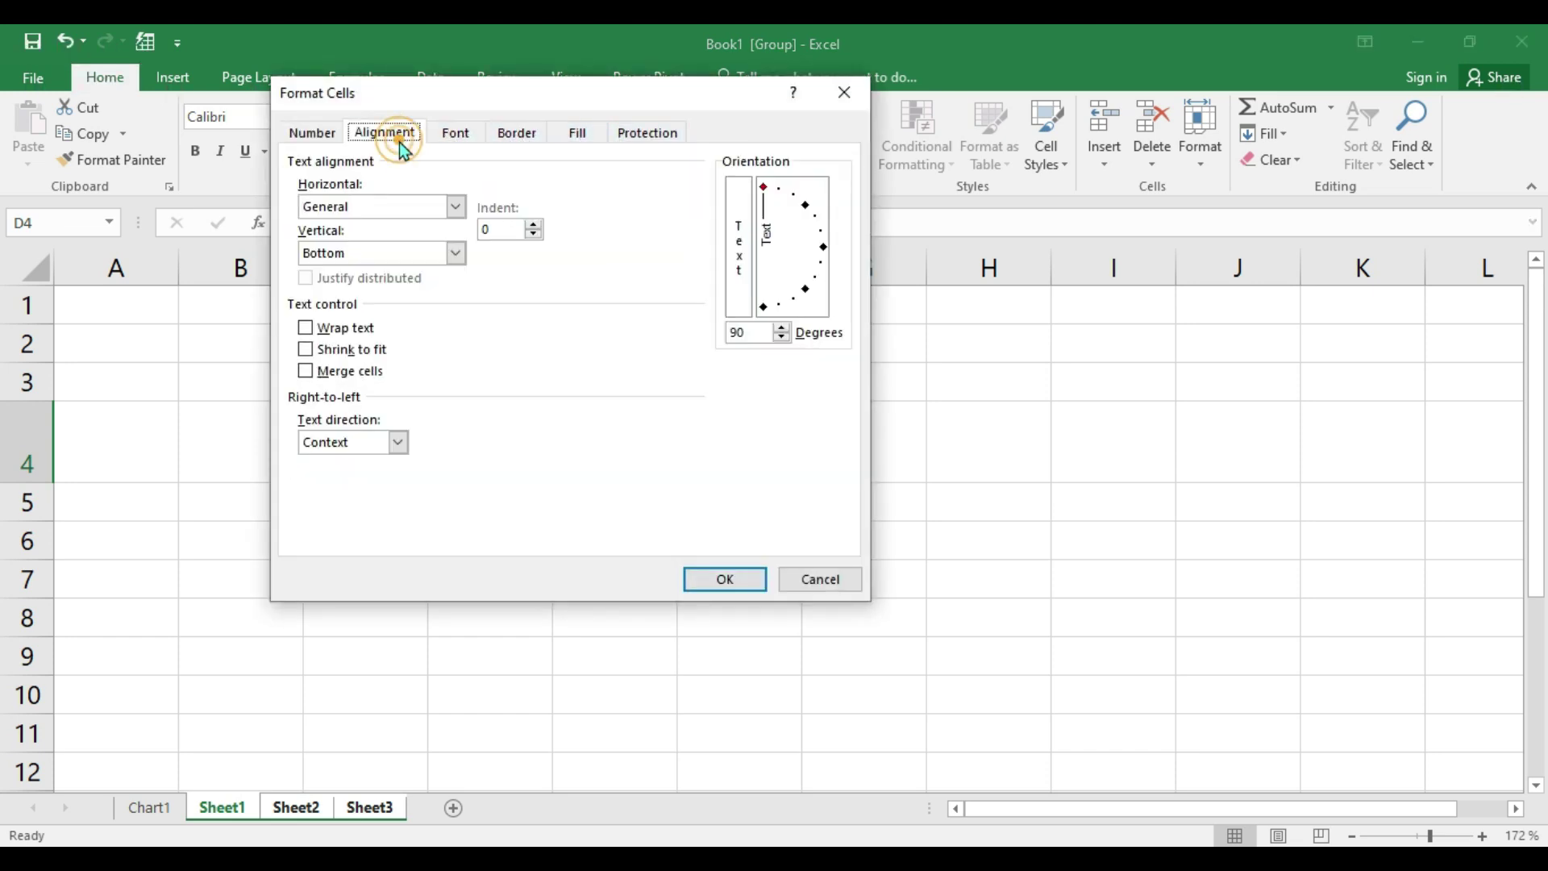
pyautogui.click(816, 576)
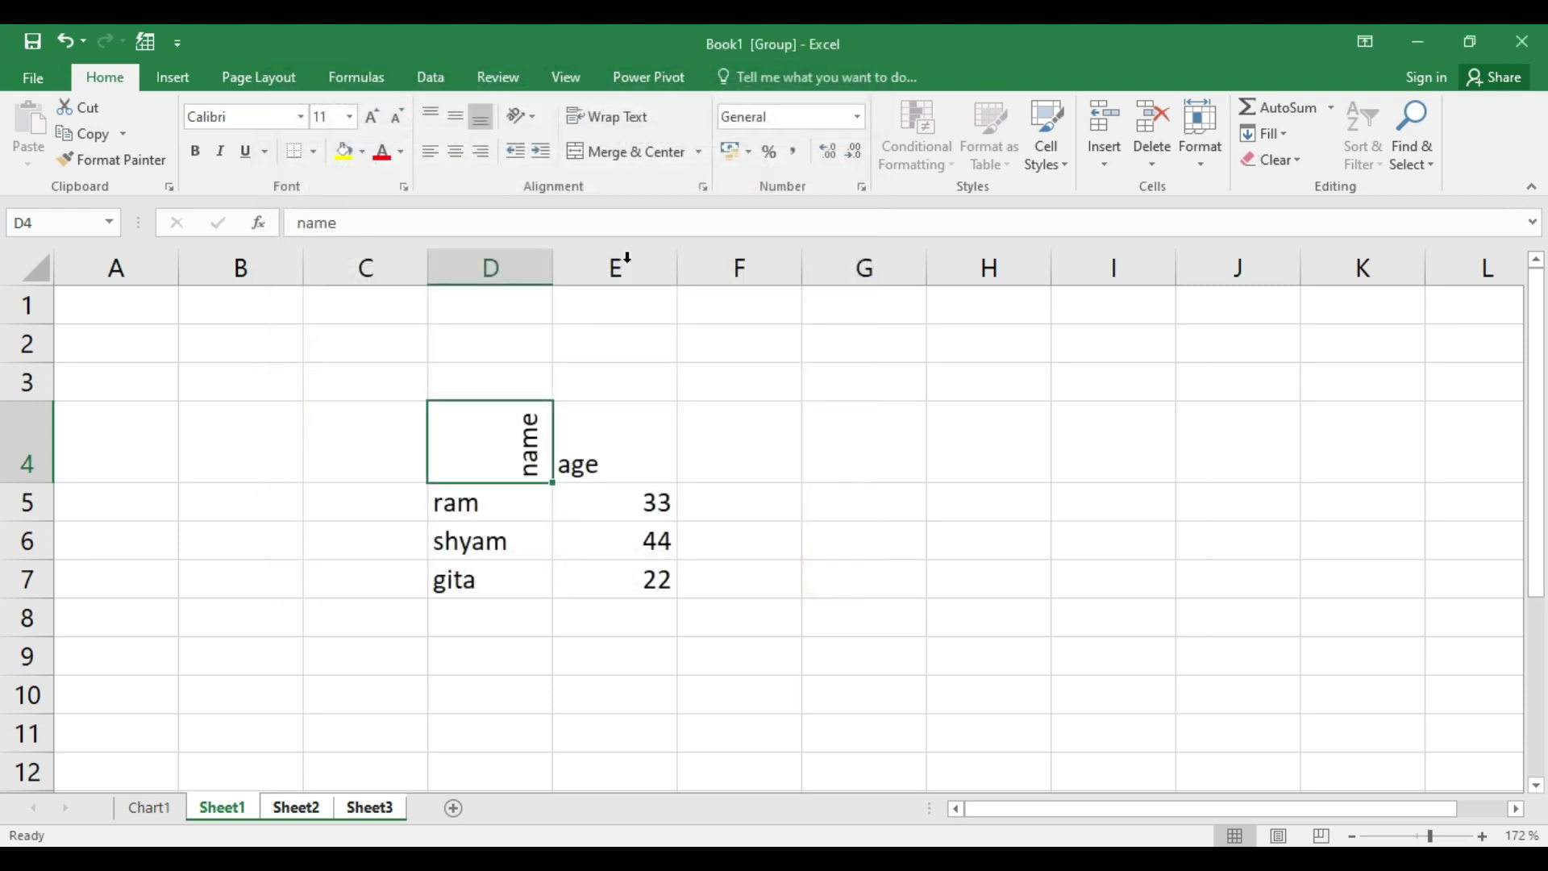
pyautogui.click(525, 114)
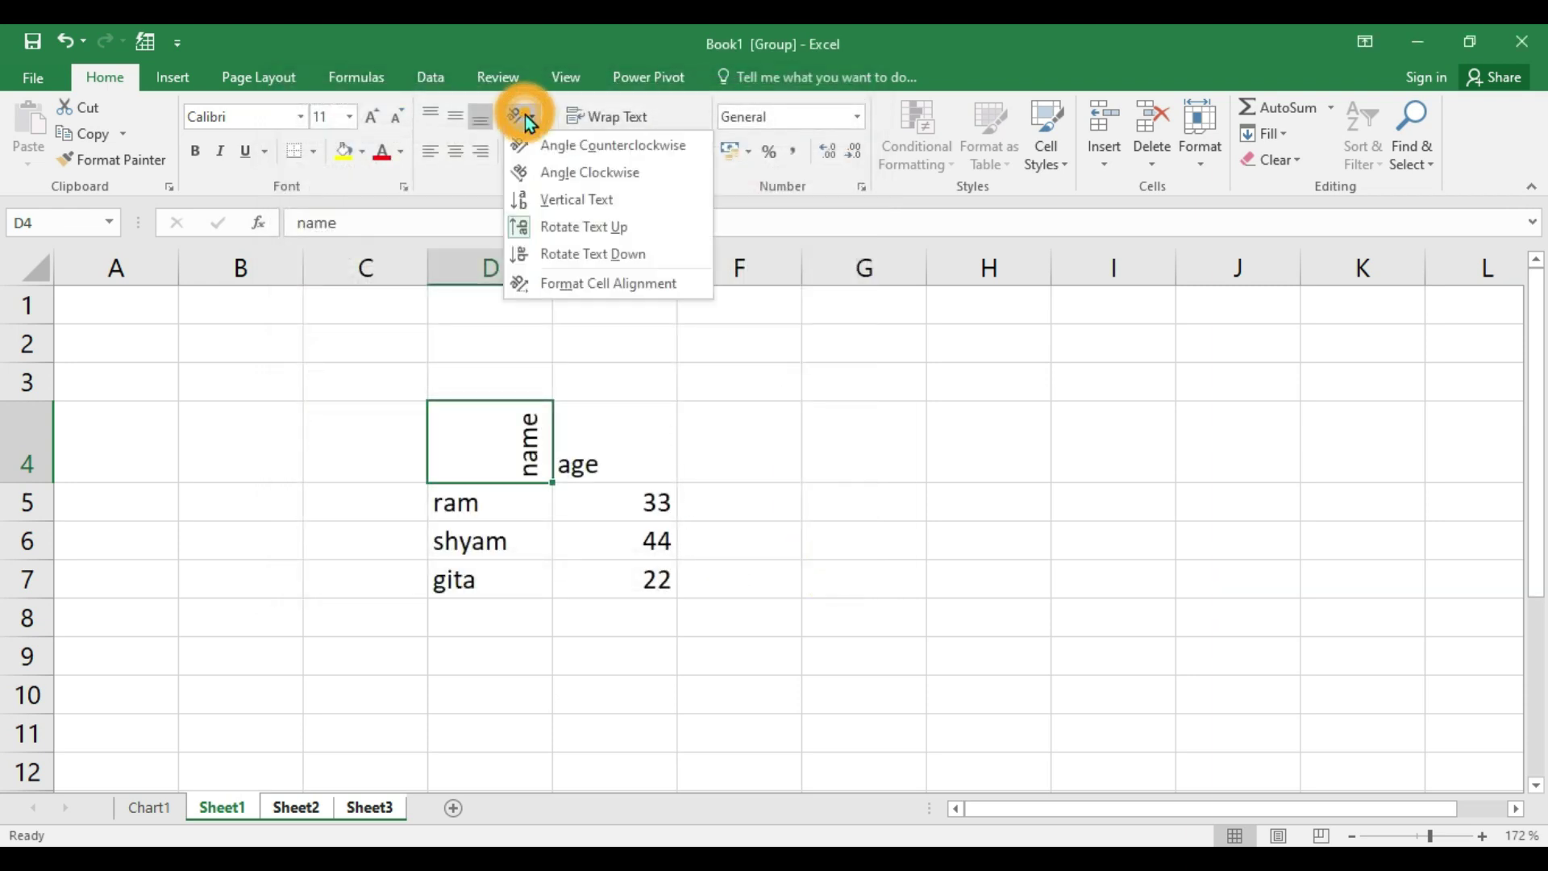
pyautogui.click(539, 282)
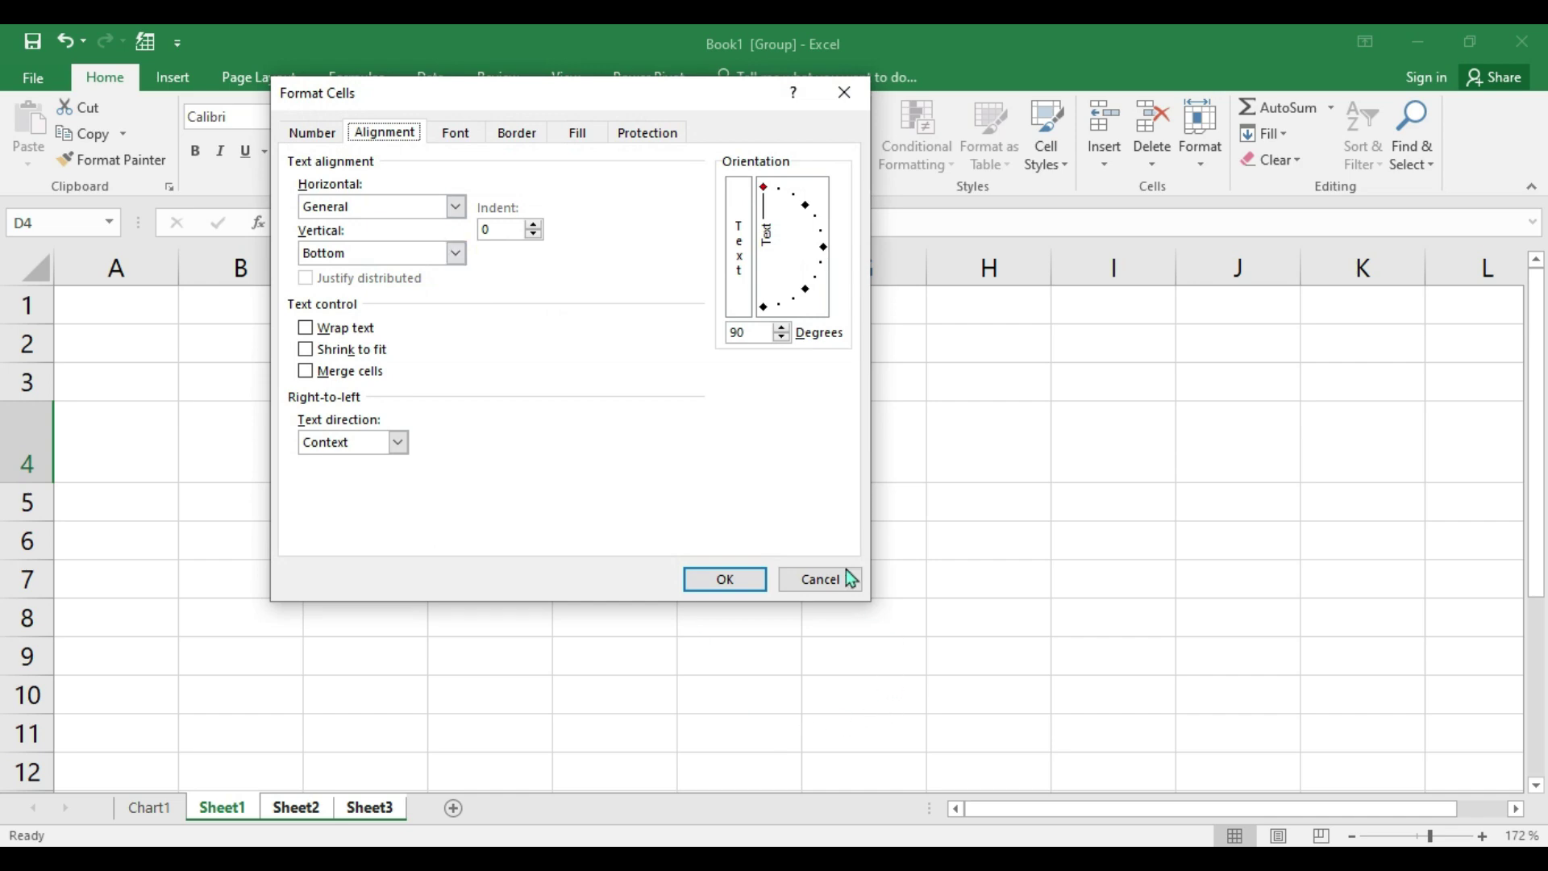
pyautogui.click(835, 579)
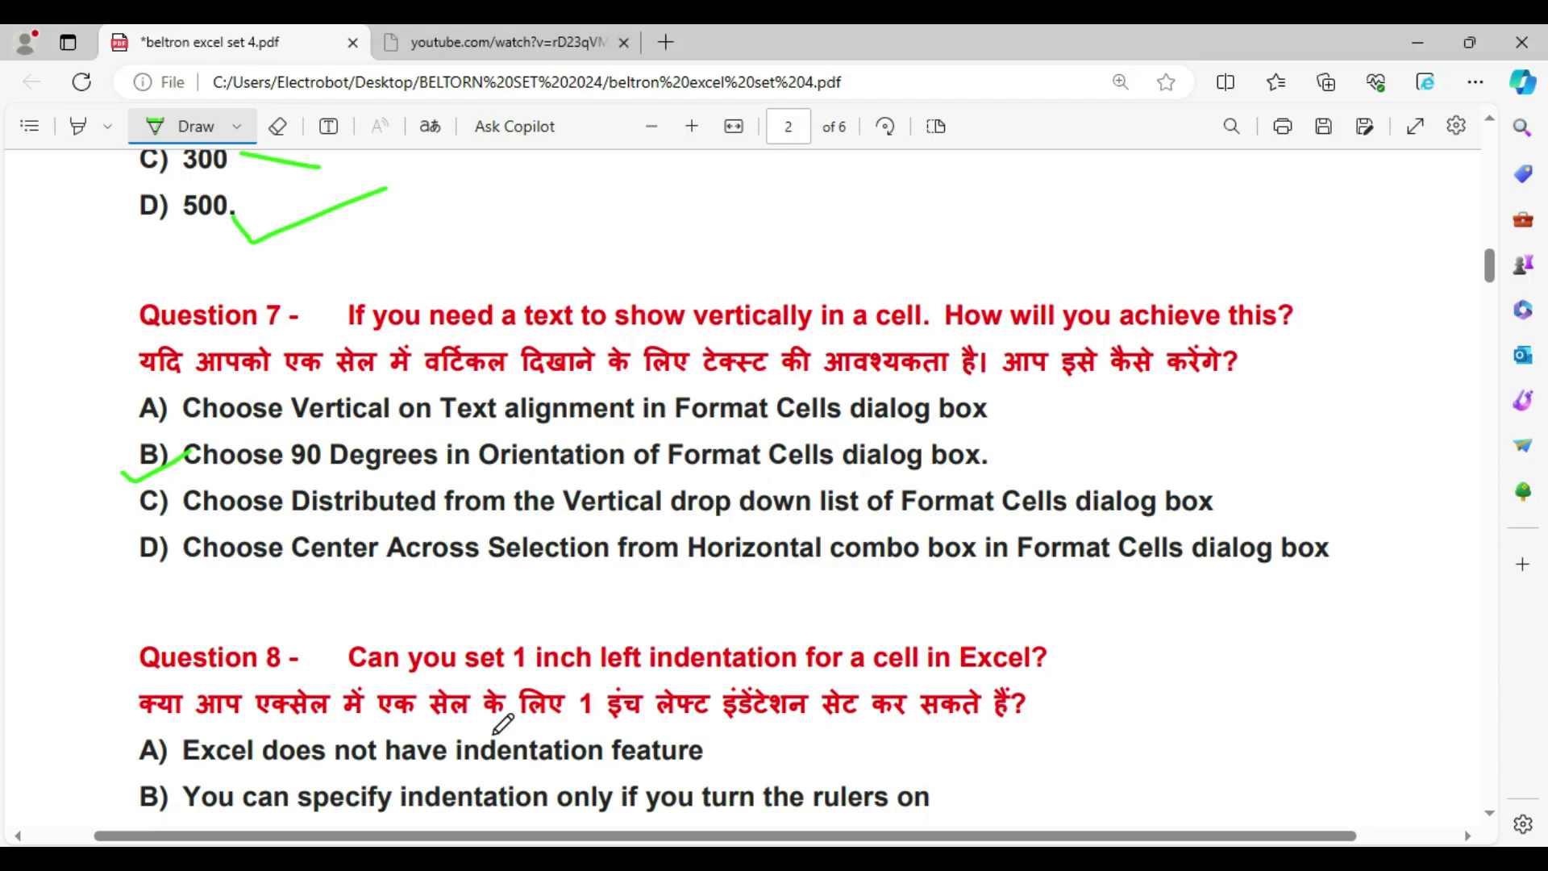
# Draw a green stroke after Question 8's option C, indentation from Format Cells.
pyautogui.scroll(-4, 506, 707)
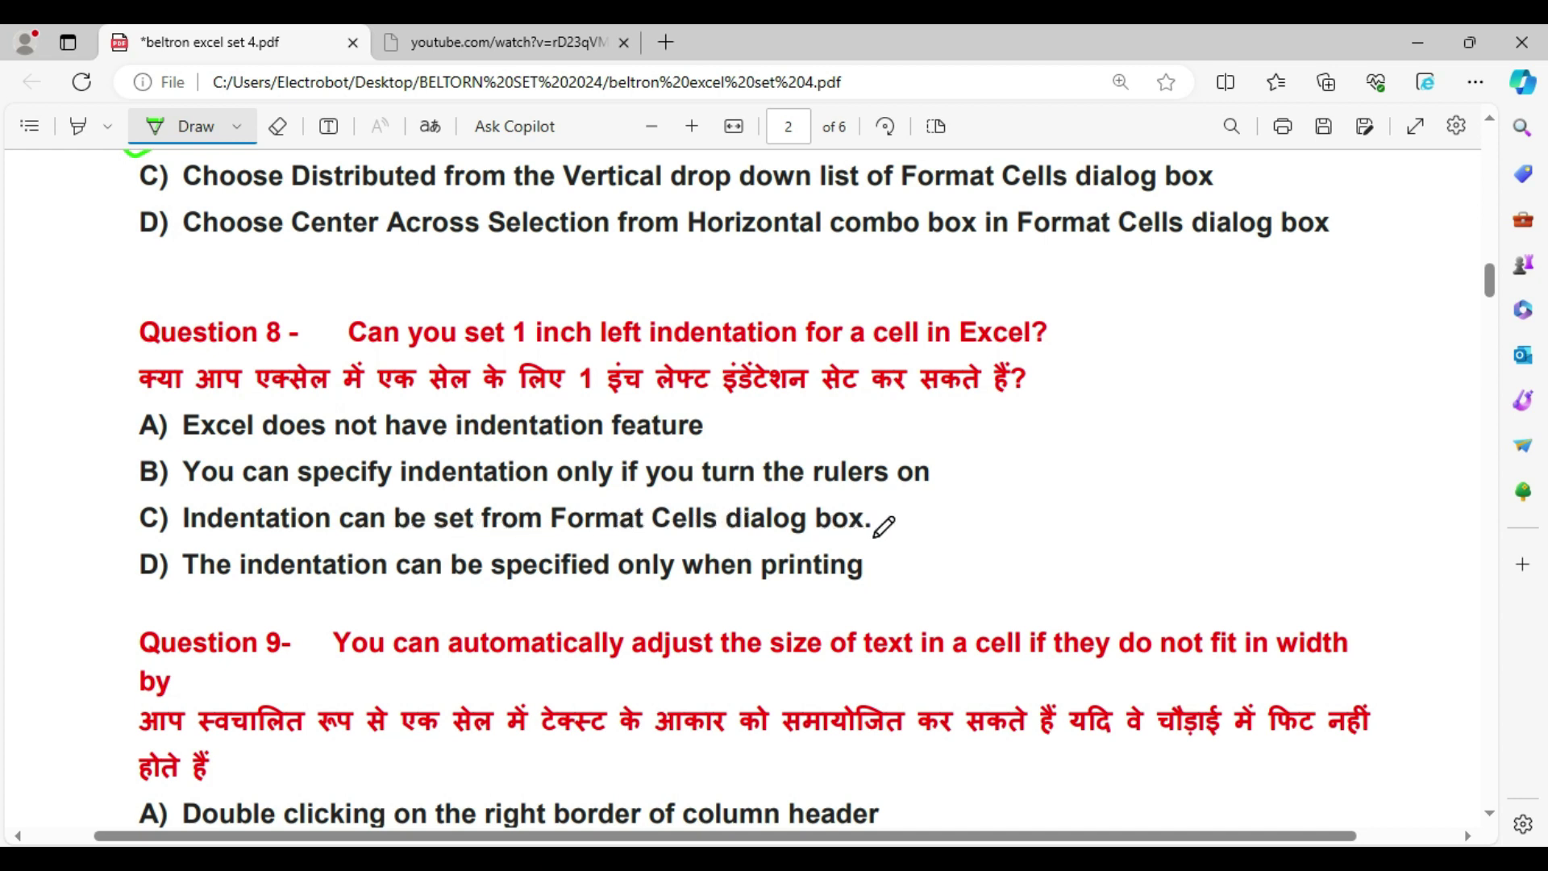
pyautogui.moveTo(882, 526); pyautogui.dragTo(1042, 508)
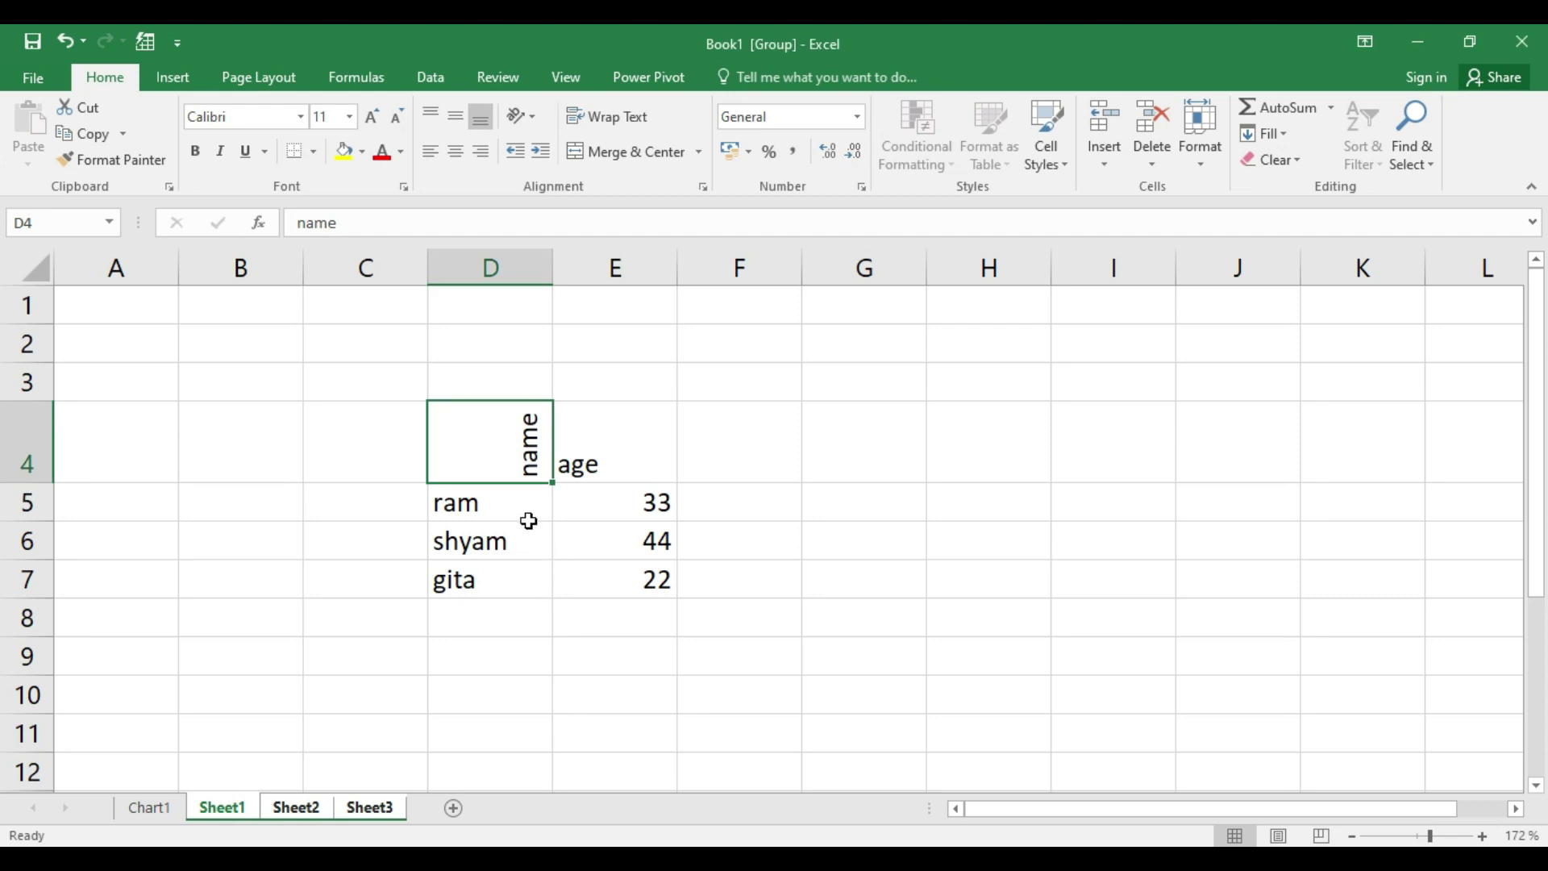
# Select ram in D5 and widen column D.
pyautogui.click(592, 613)
pyautogui.click(491, 504)
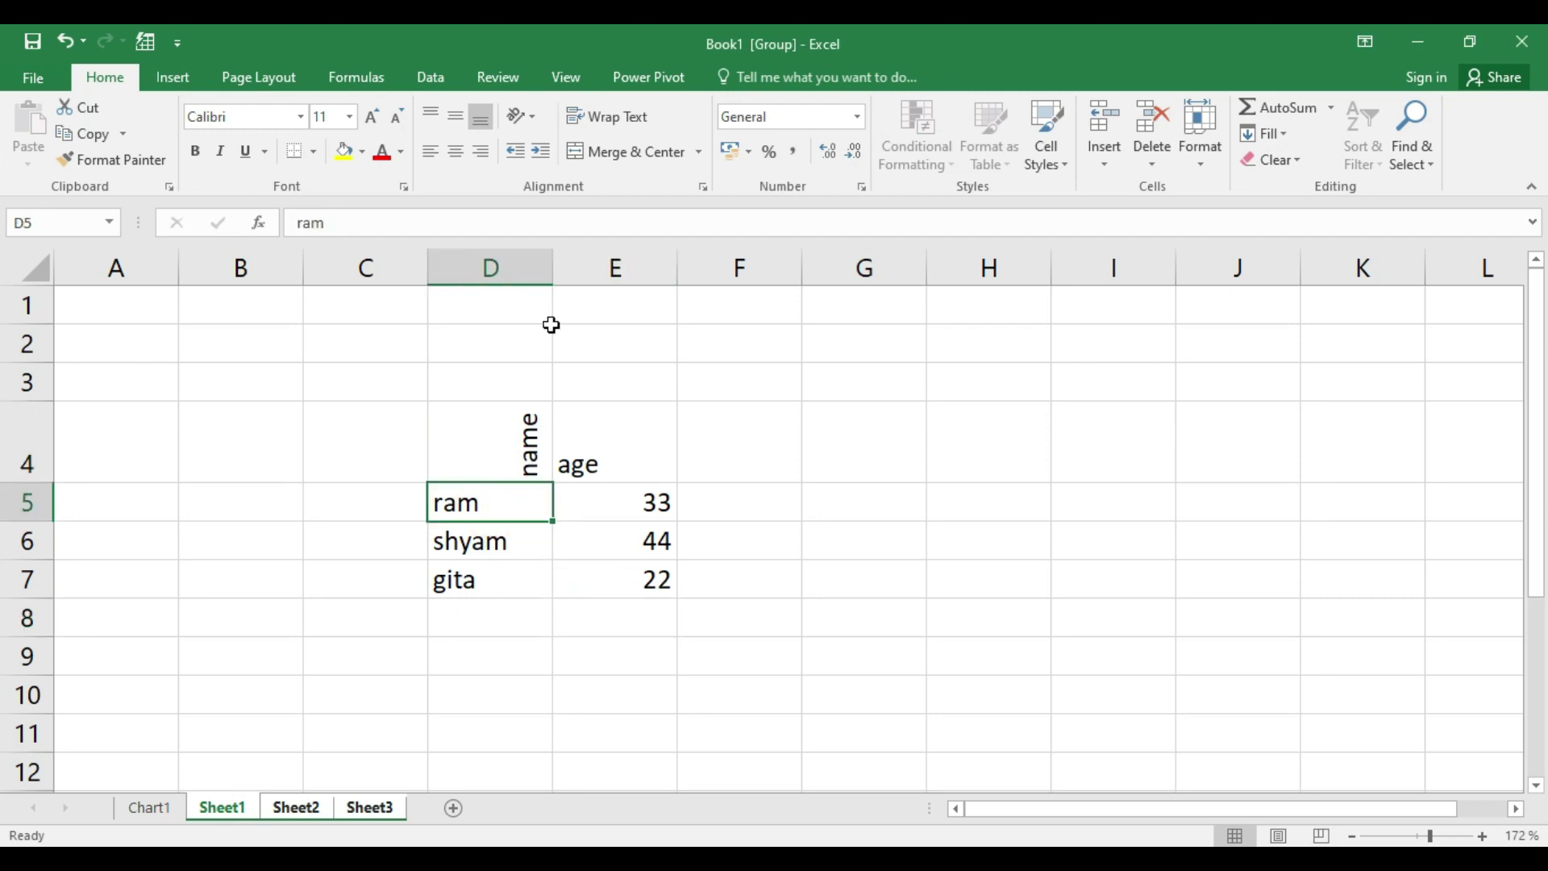
pyautogui.moveTo(556, 267); pyautogui.dragTo(587, 266)
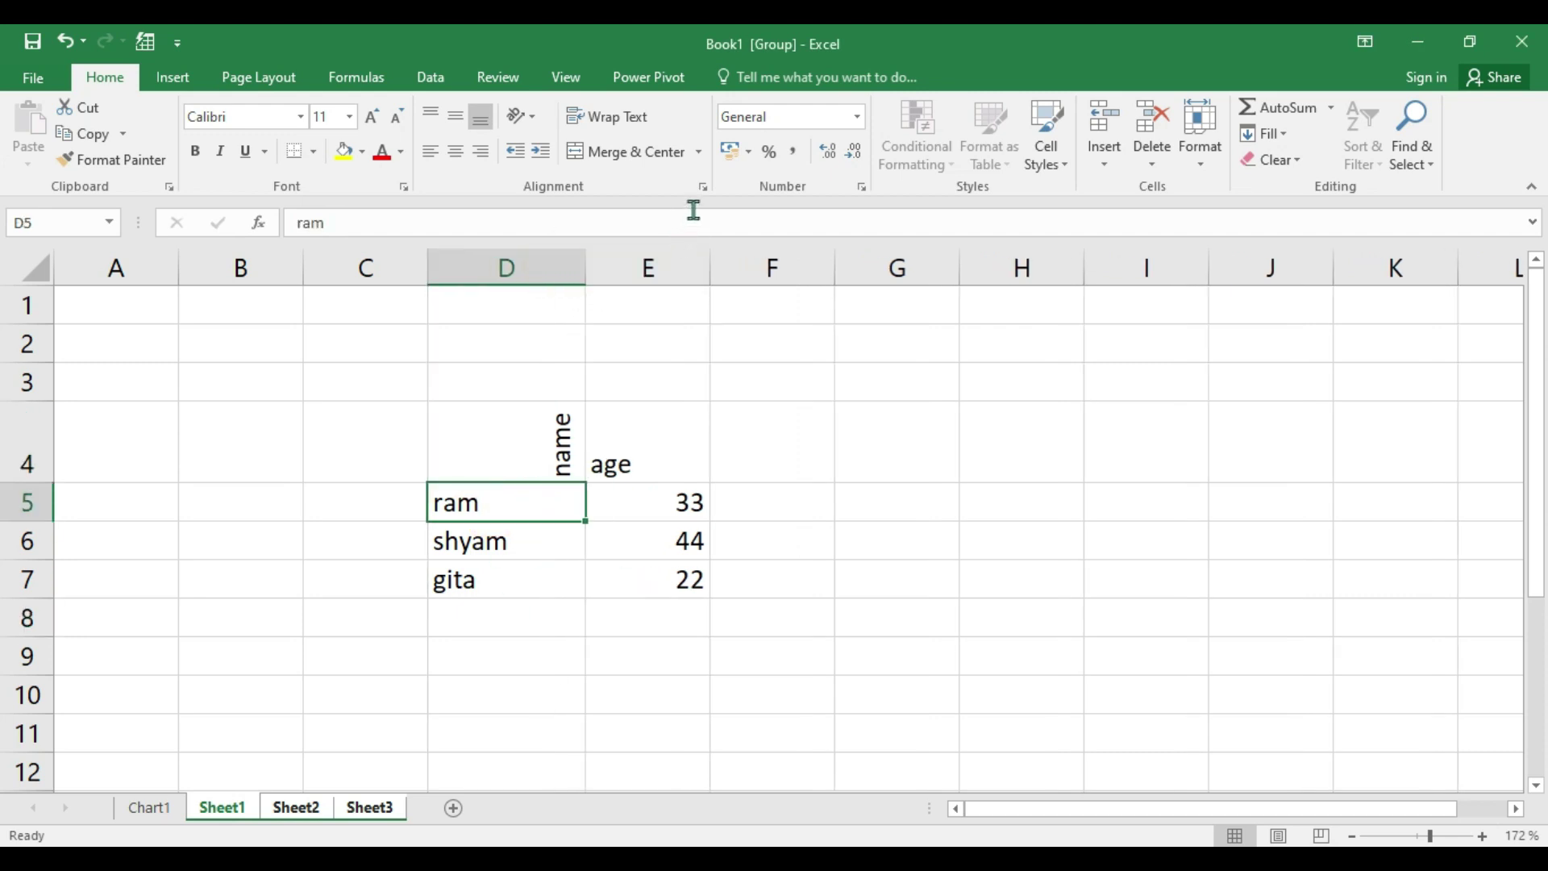
# Give ram in D5 a Left (Indent) alignment with indent 1.
pyautogui.click(704, 188)
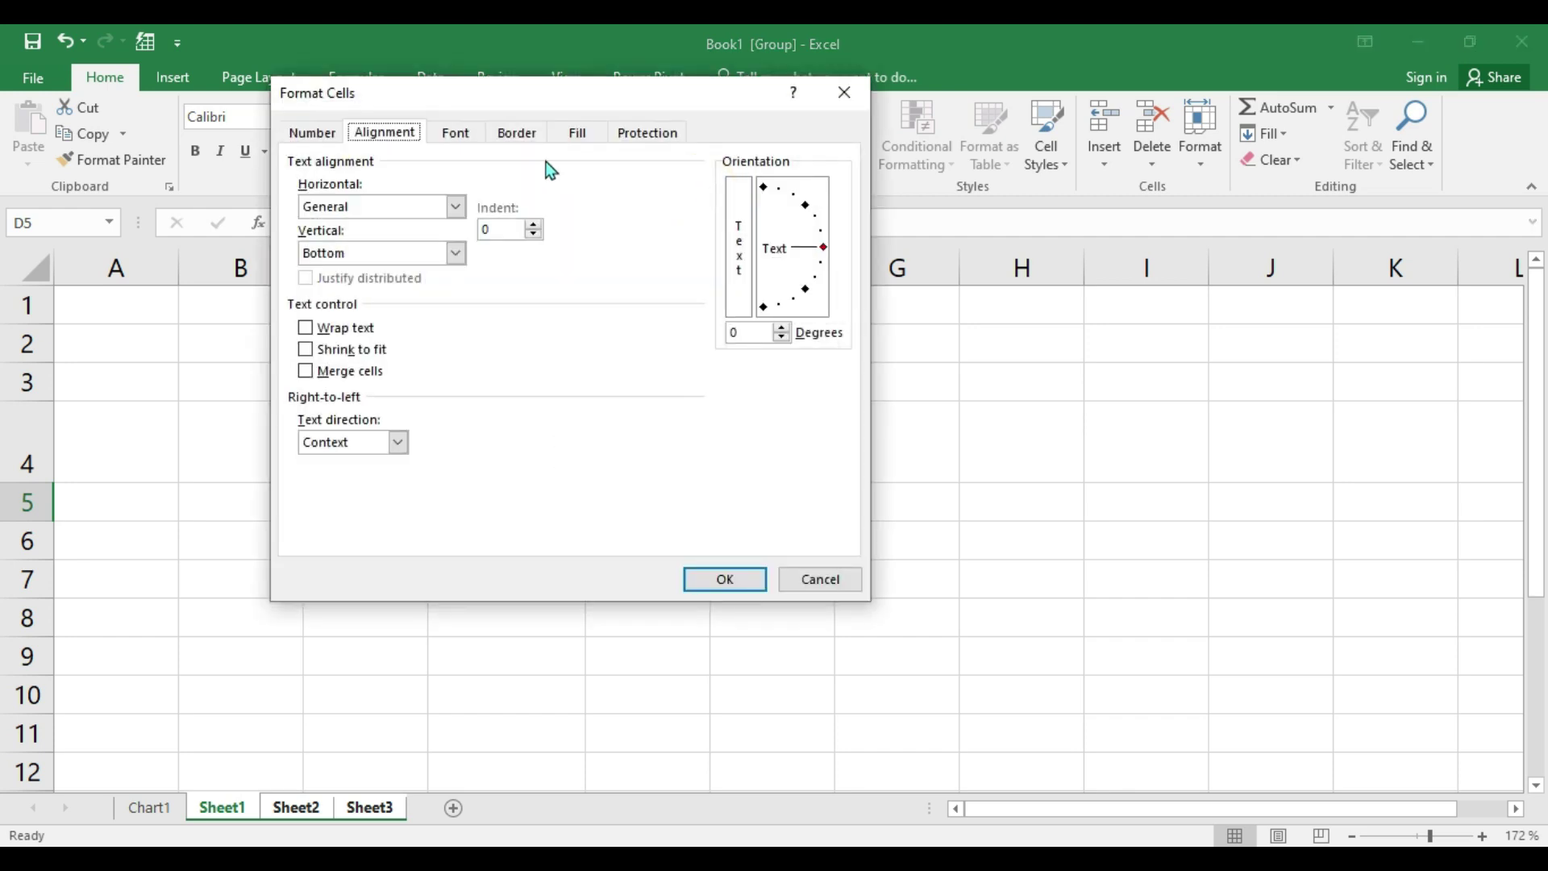
pyautogui.moveTo(411, 103); pyautogui.dragTo(629, 92)
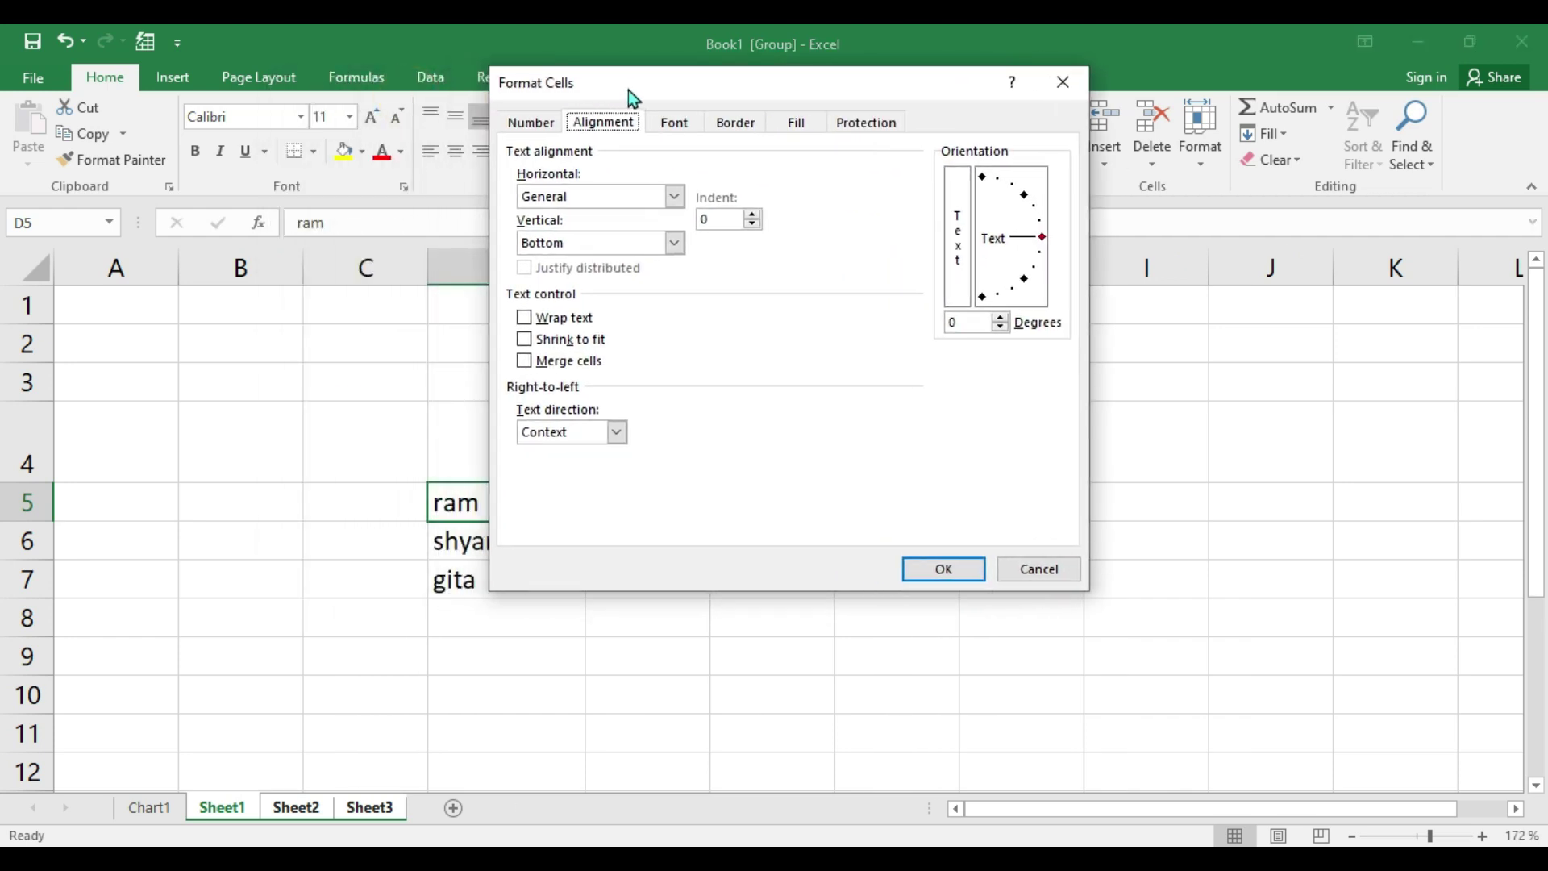
pyautogui.click(597, 121)
pyautogui.moveTo(578, 83); pyautogui.dragTo(670, 80)
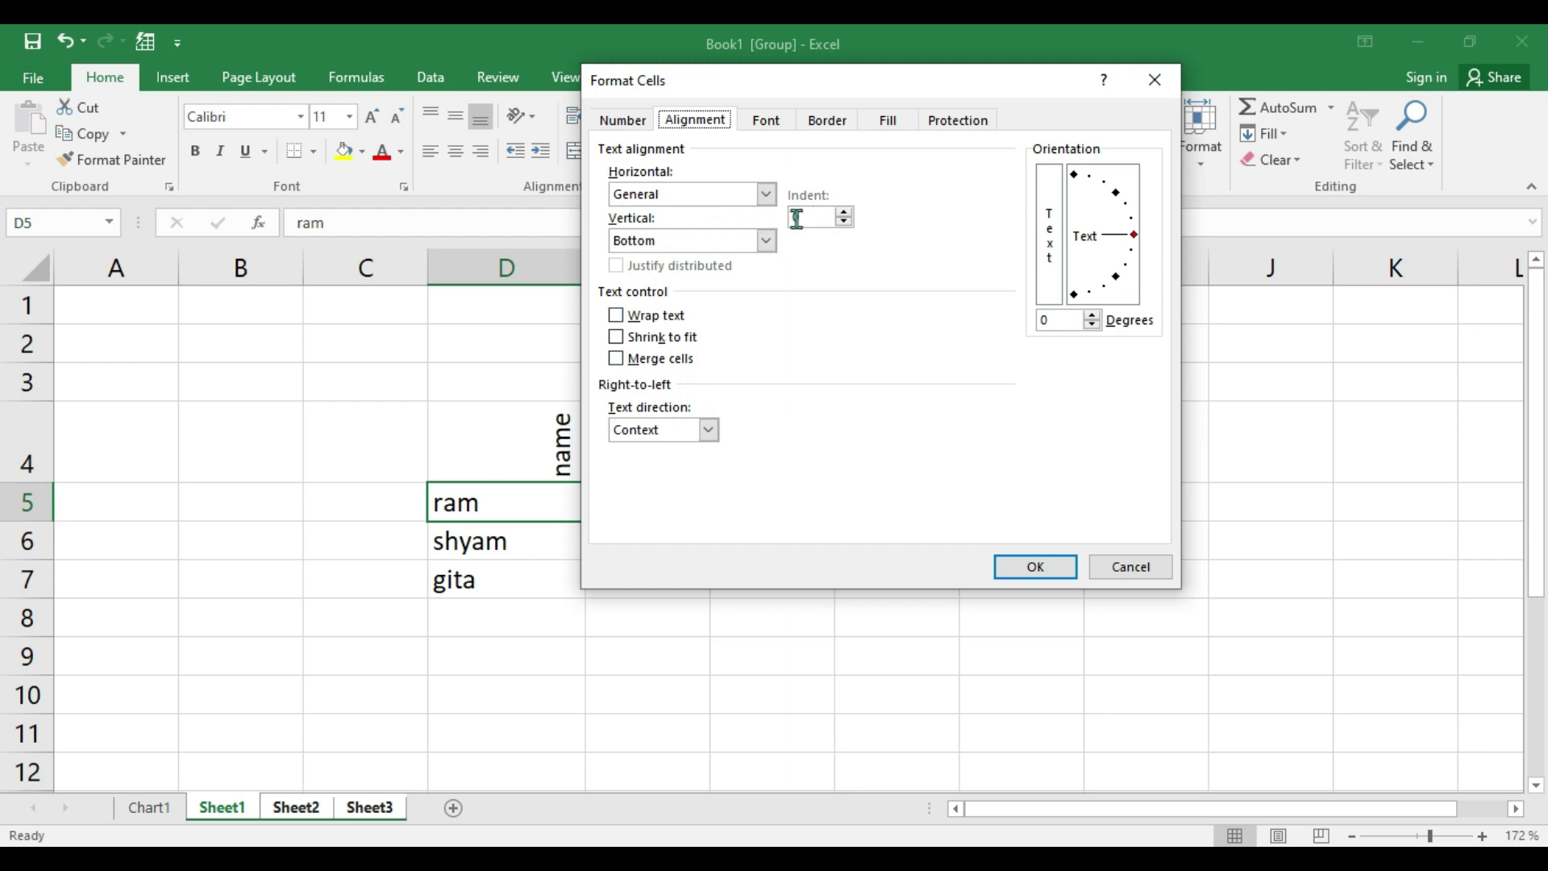
pyautogui.click(767, 198)
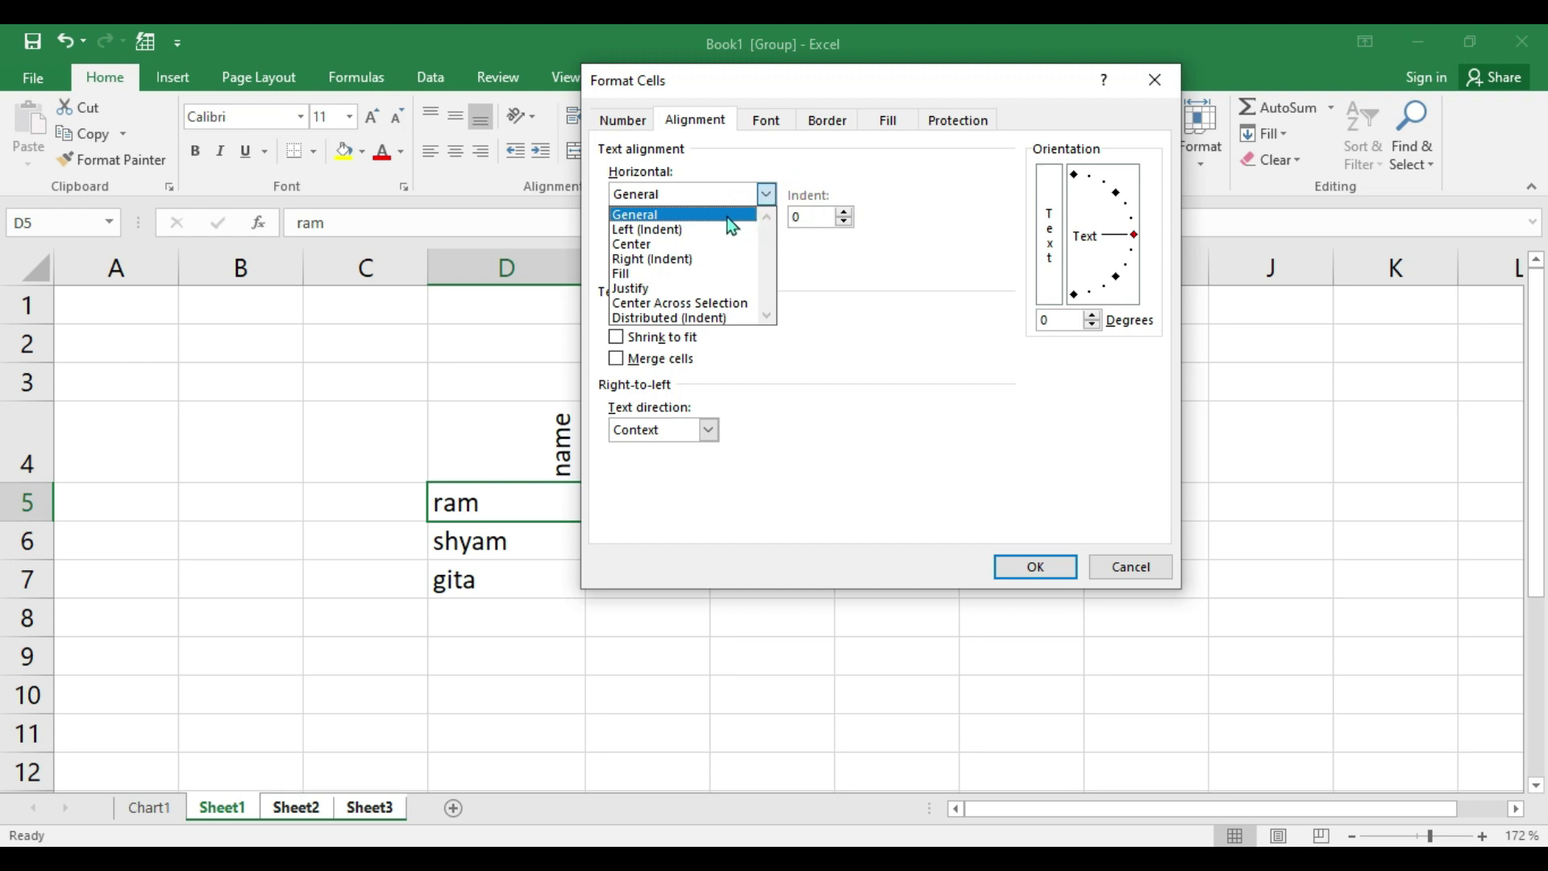
pyautogui.click(670, 234)
pyautogui.click(803, 216)
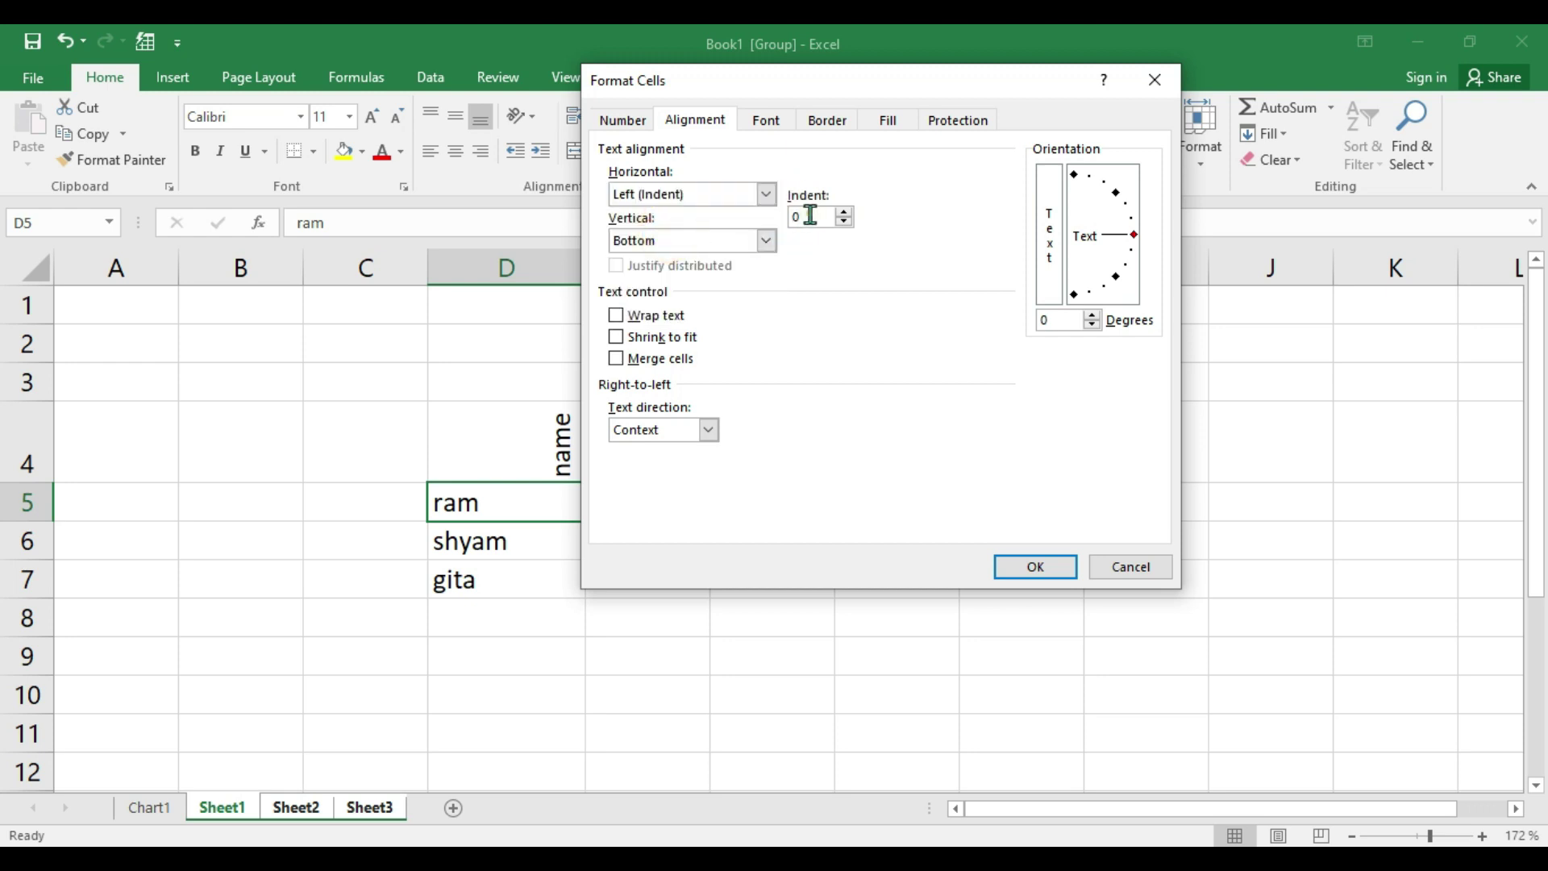
pyautogui.write('1')
pyautogui.click(1036, 568)
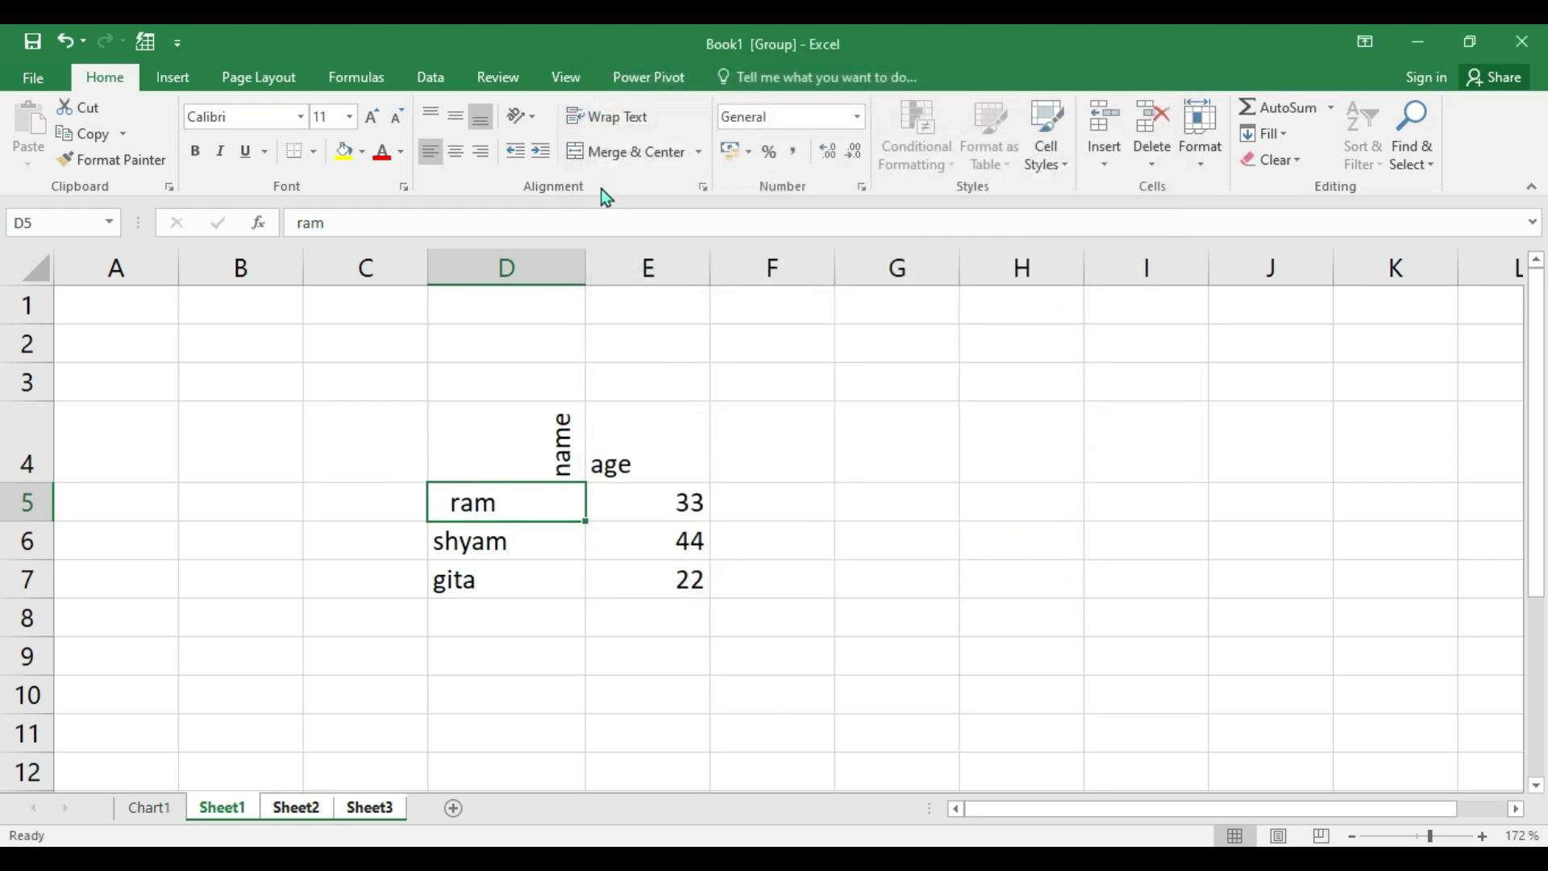
# Reset D5's indent to 0 and return to the quiz PDF.
pyautogui.click(703, 188)
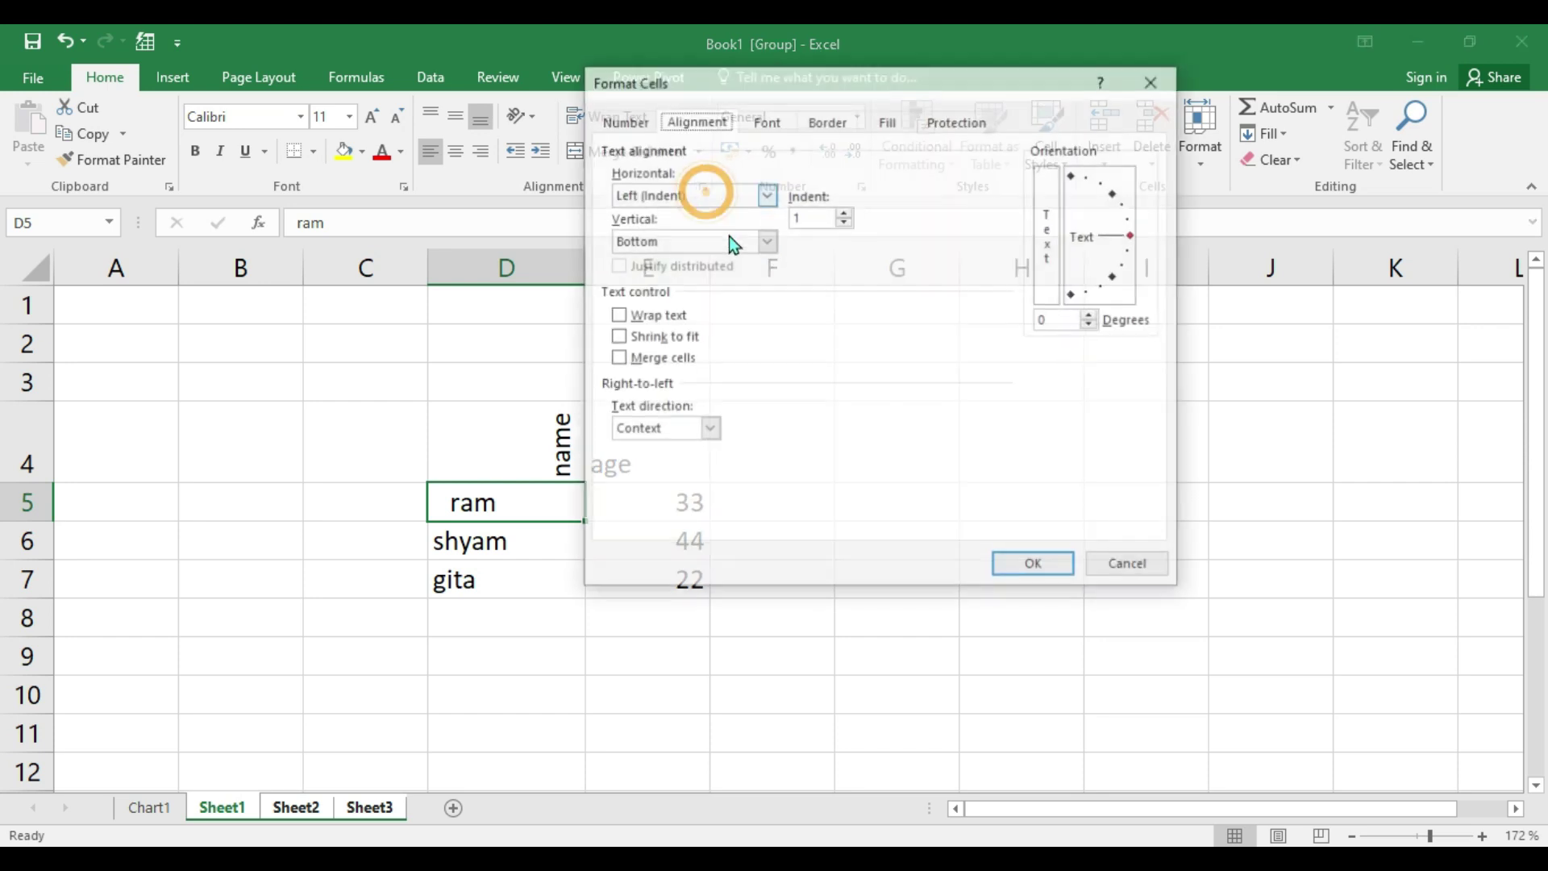
pyautogui.click(844, 220)
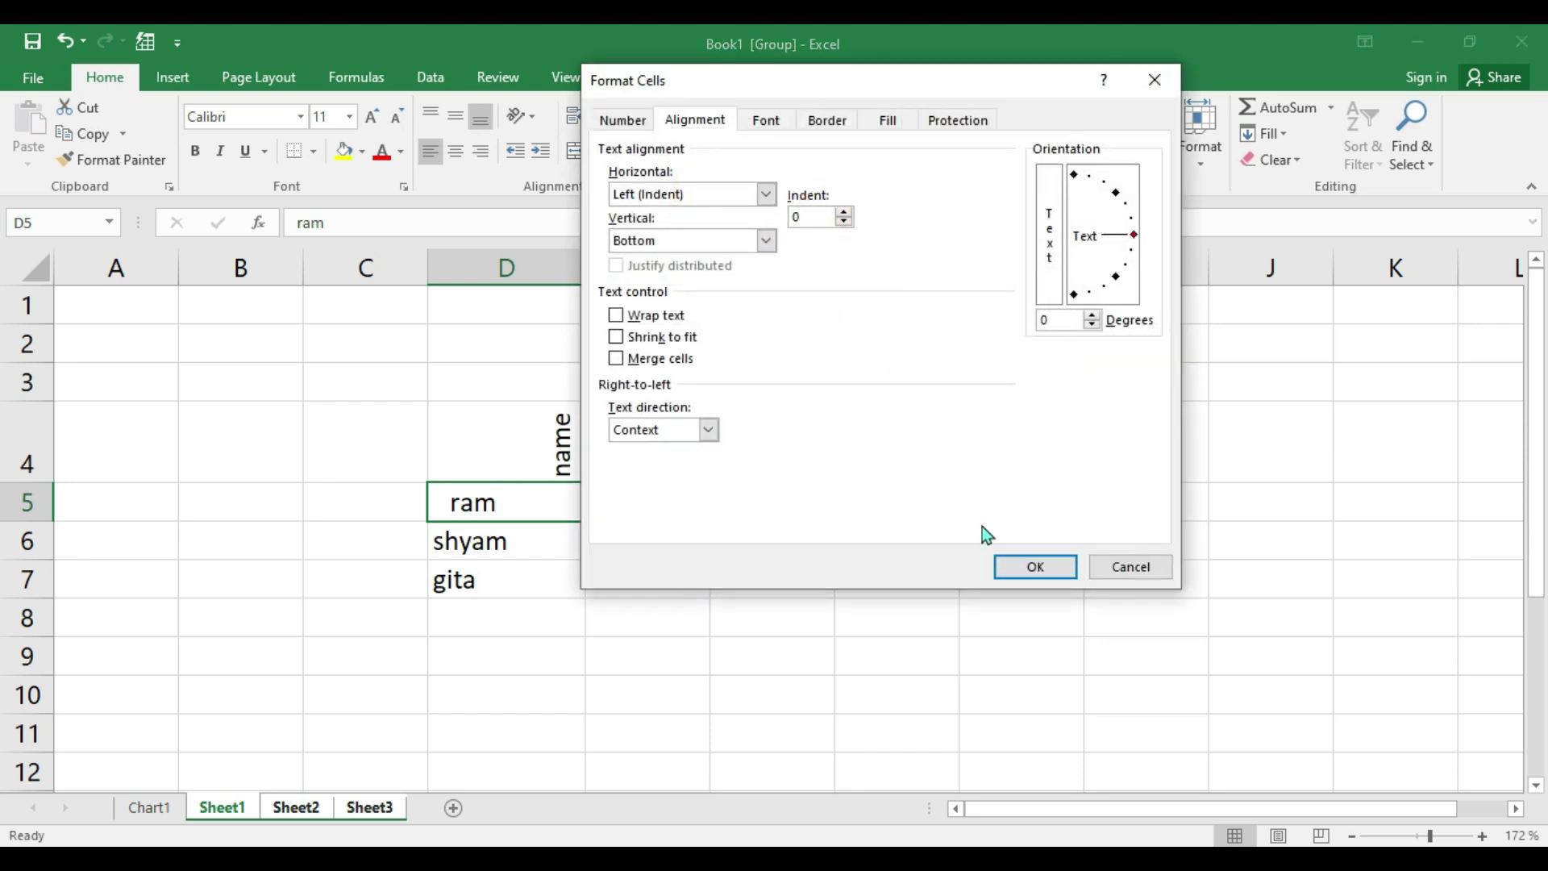
pyautogui.click(1025, 564)
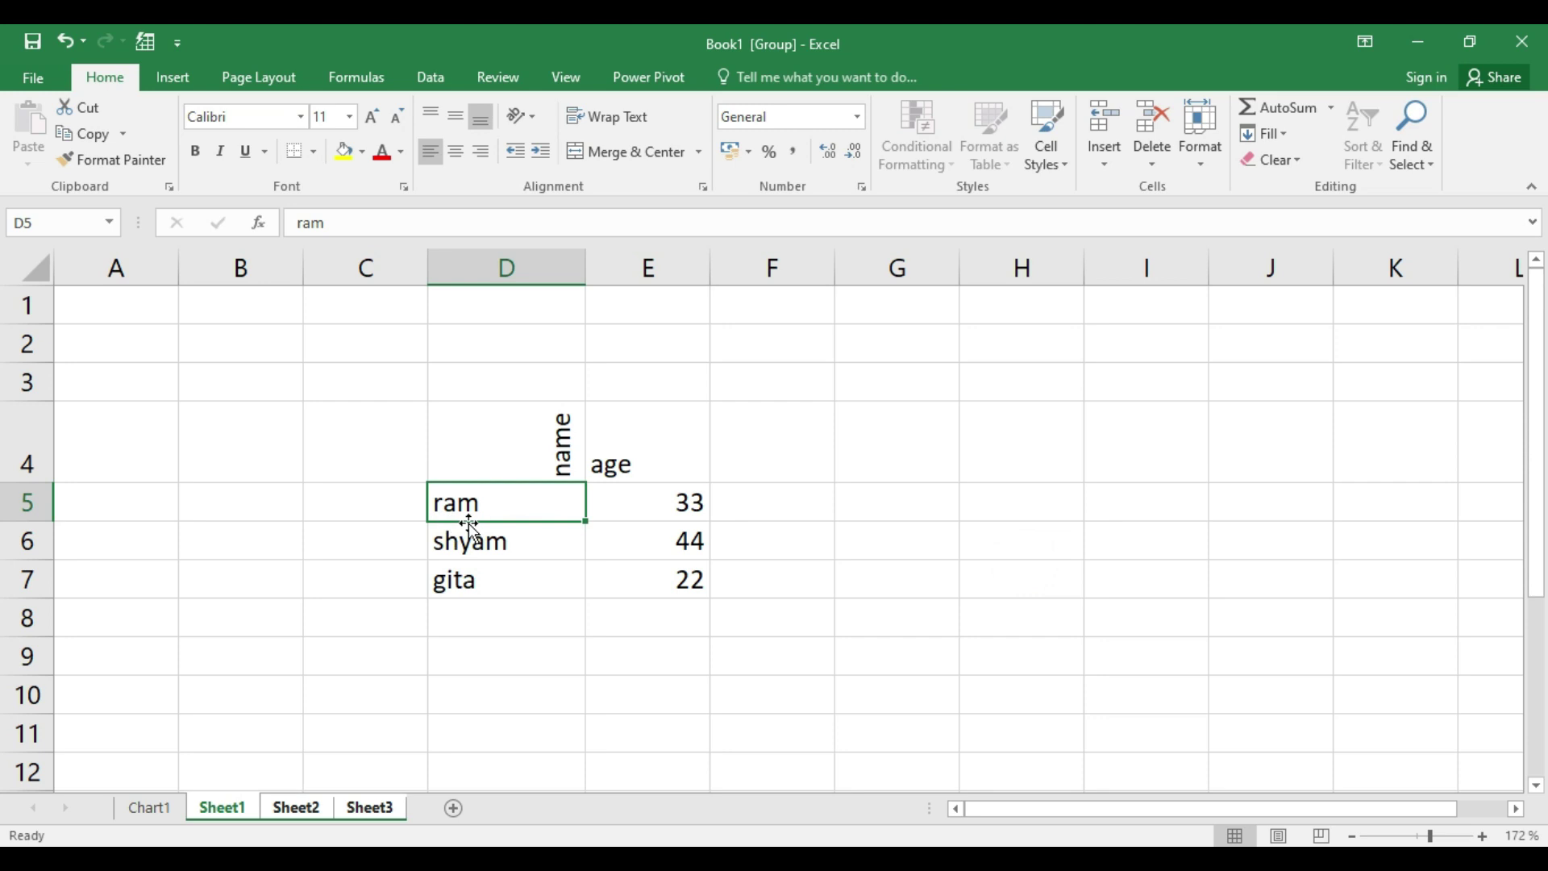
pyautogui.hotkey('alt', 'Tab')
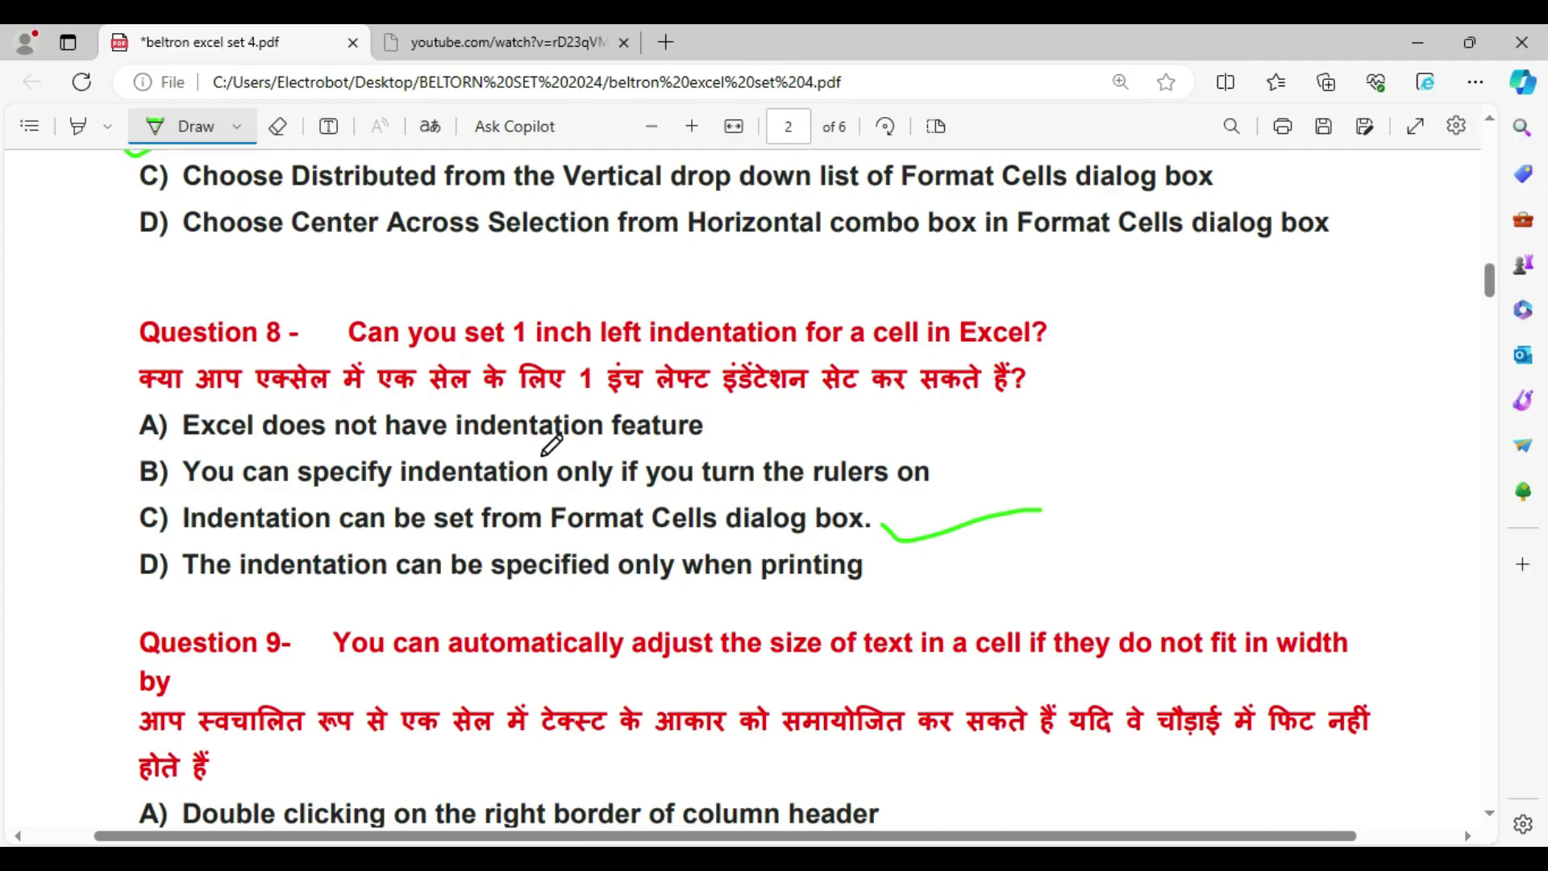
pyautogui.scroll(-1, 512, 440)
# Underline and check Question 9's option C, Shrink to fit, in green.
pyautogui.scroll(-5, 484, 419)
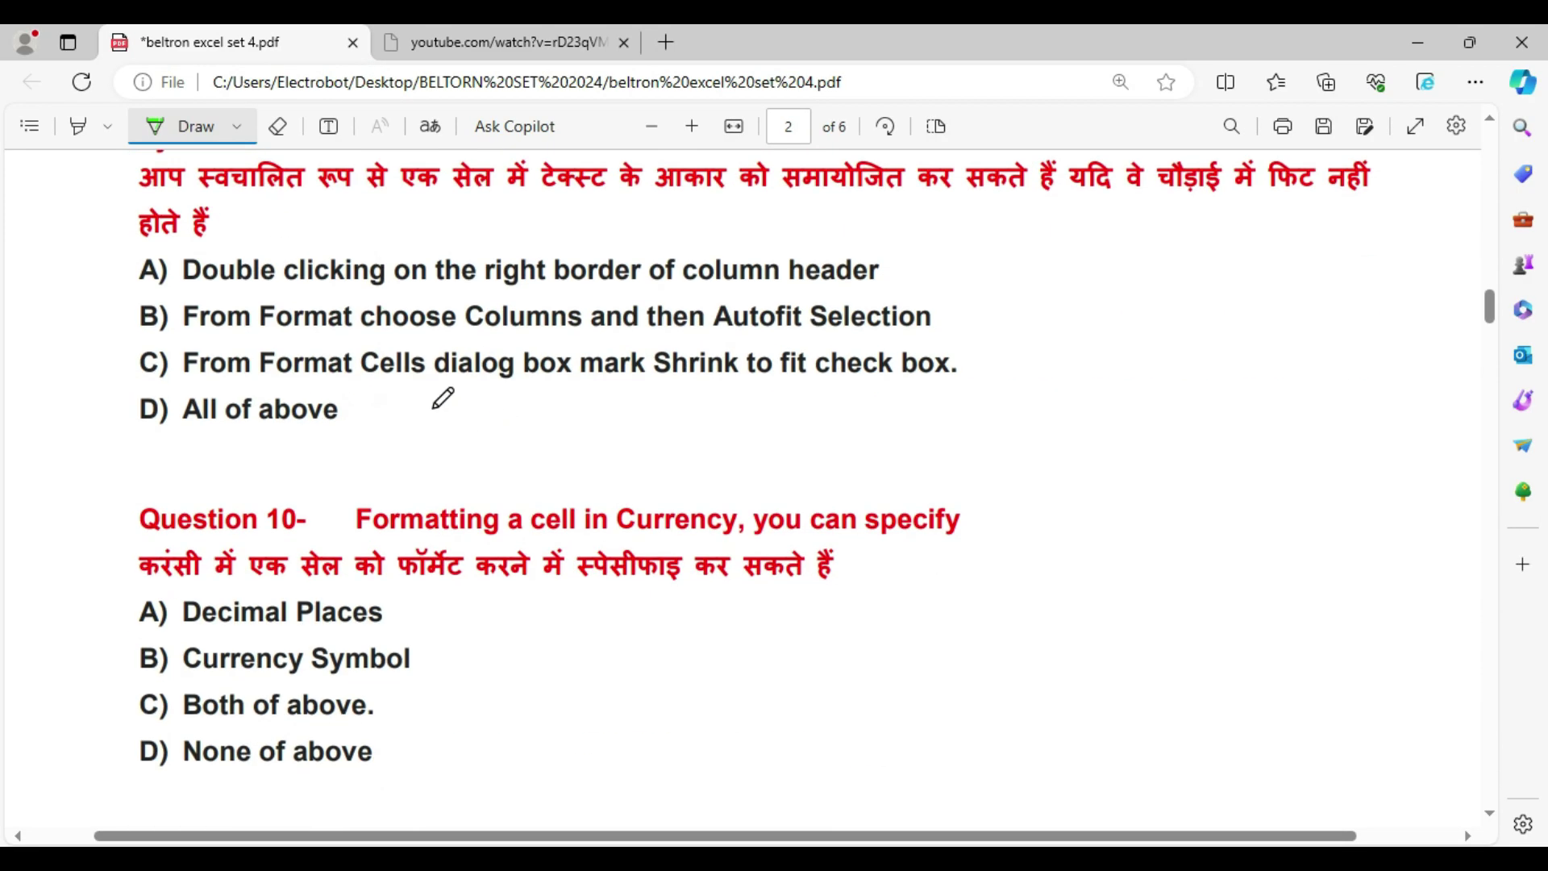
pyautogui.scroll(3, 363, 391)
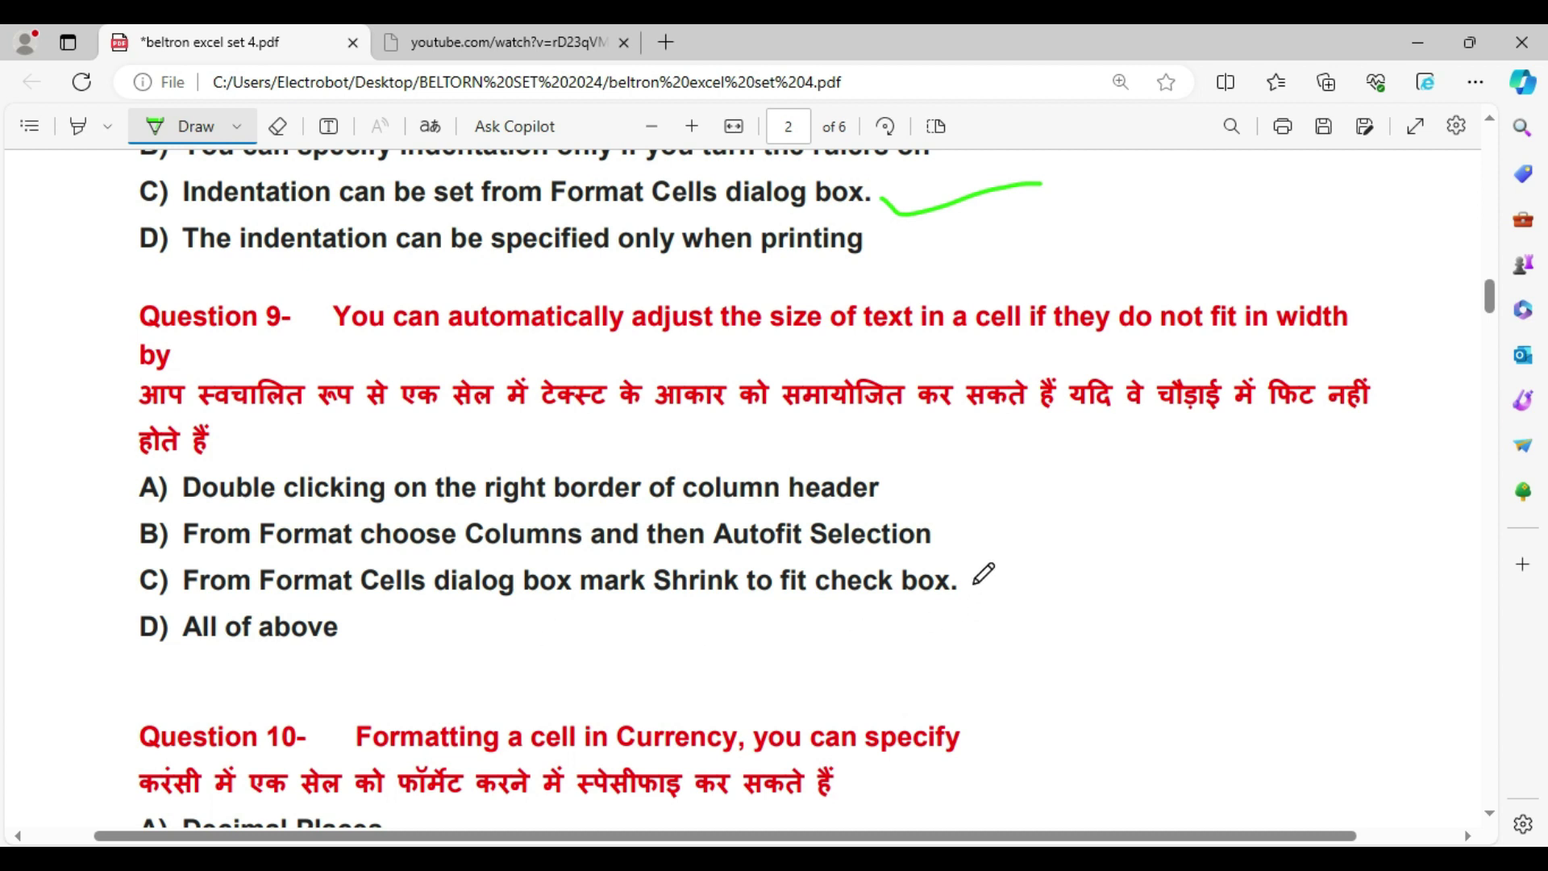
pyautogui.moveTo(974, 583); pyautogui.dragTo(1032, 589)
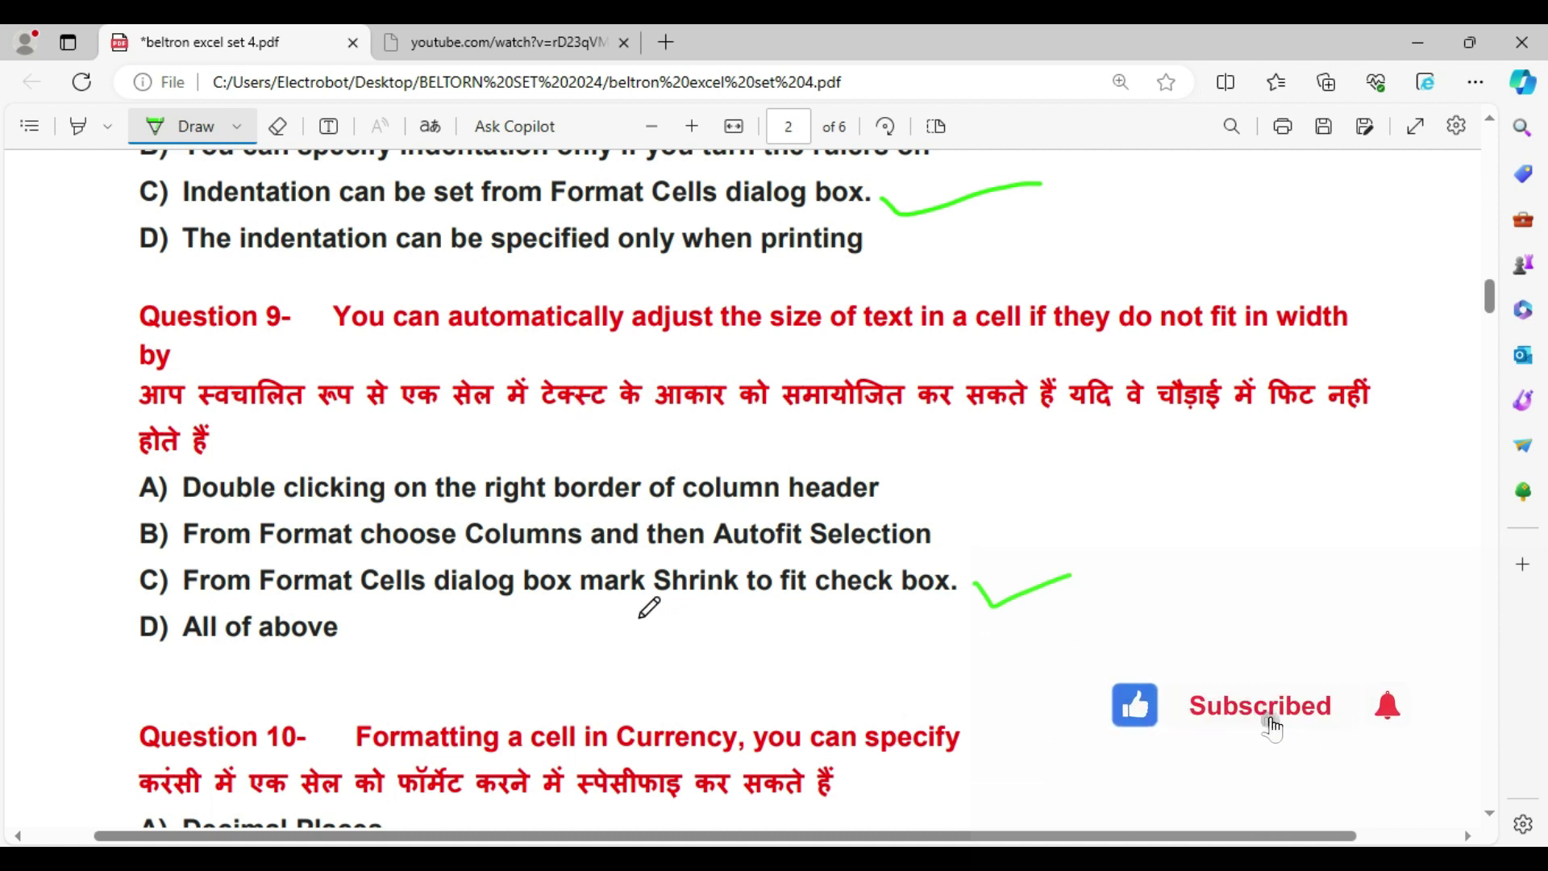
pyautogui.moveTo(652, 609); pyautogui.dragTo(834, 601)
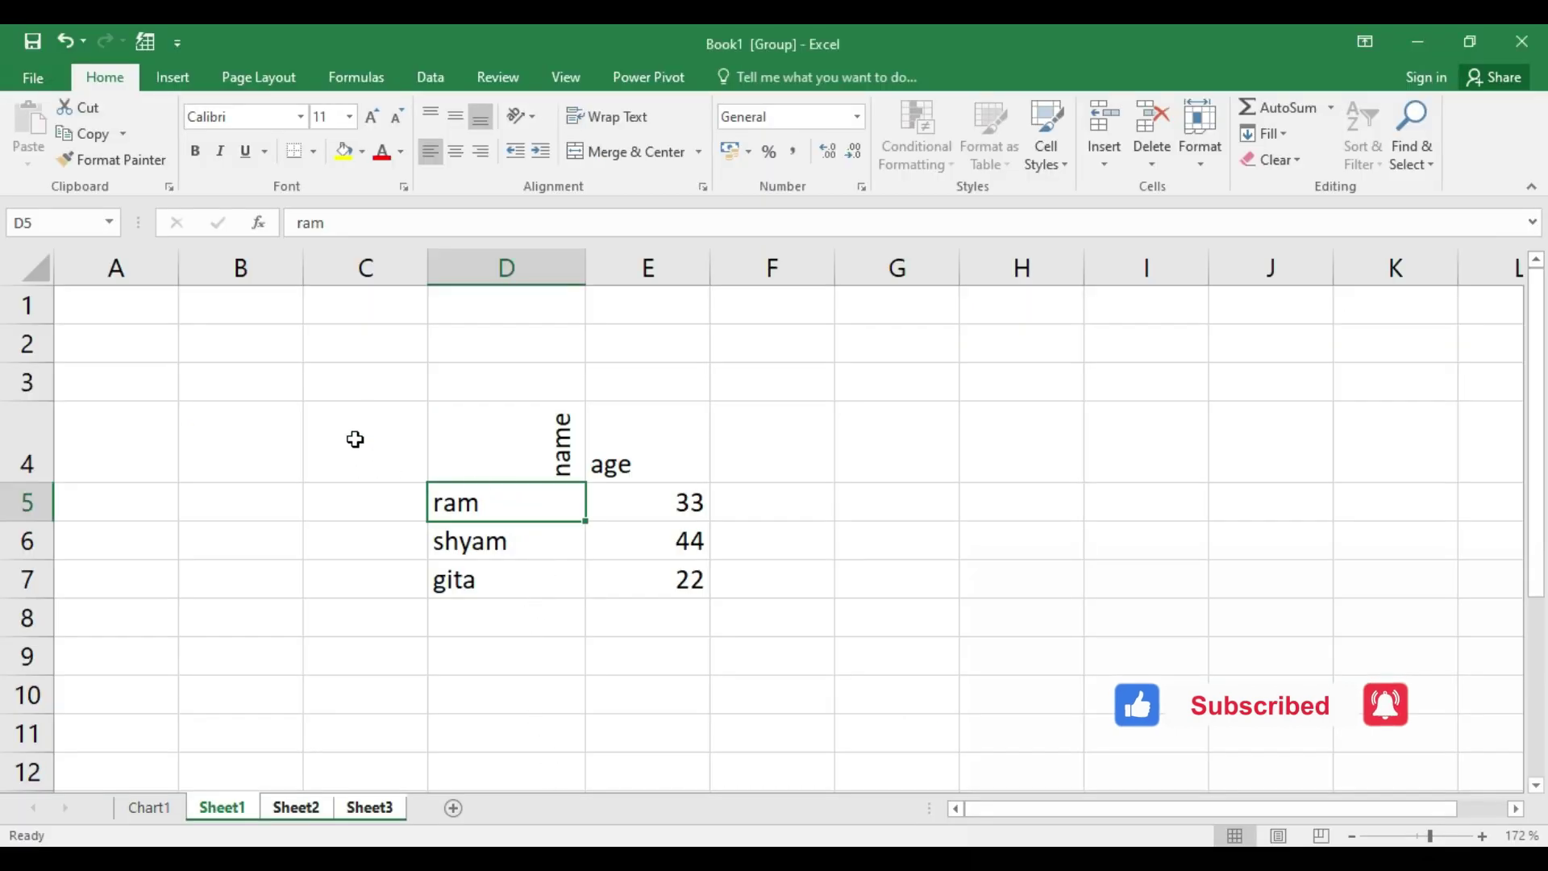
# Narrow column C to about 7 characters and enter 'education' in C2.
pyautogui.moveTo(427, 262); pyautogui.dragTo(399, 262)
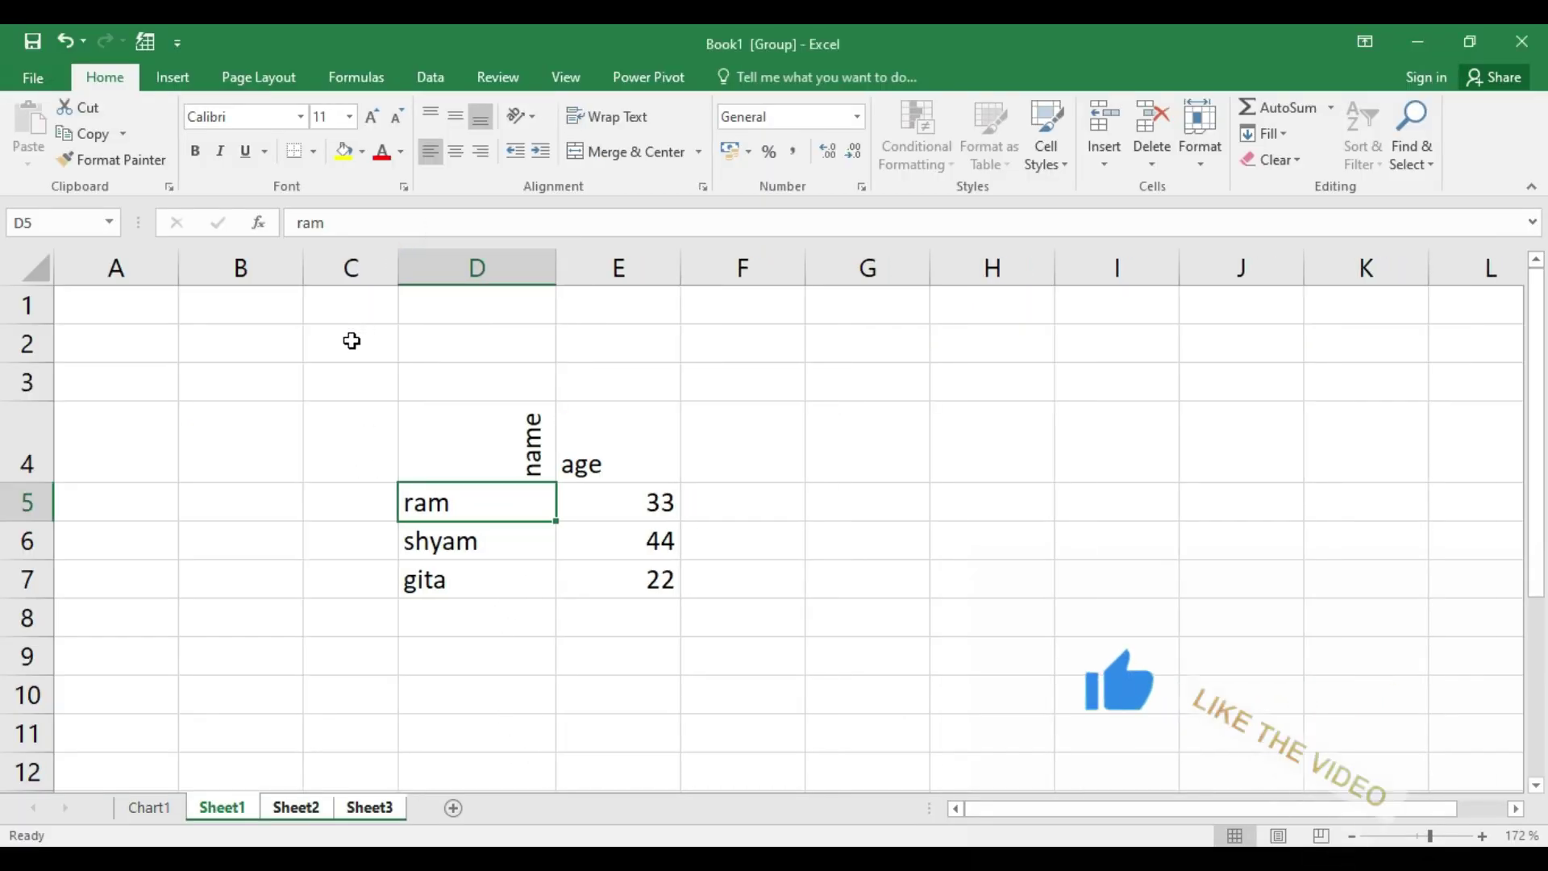
pyautogui.click(350, 344)
pyautogui.write('ed')
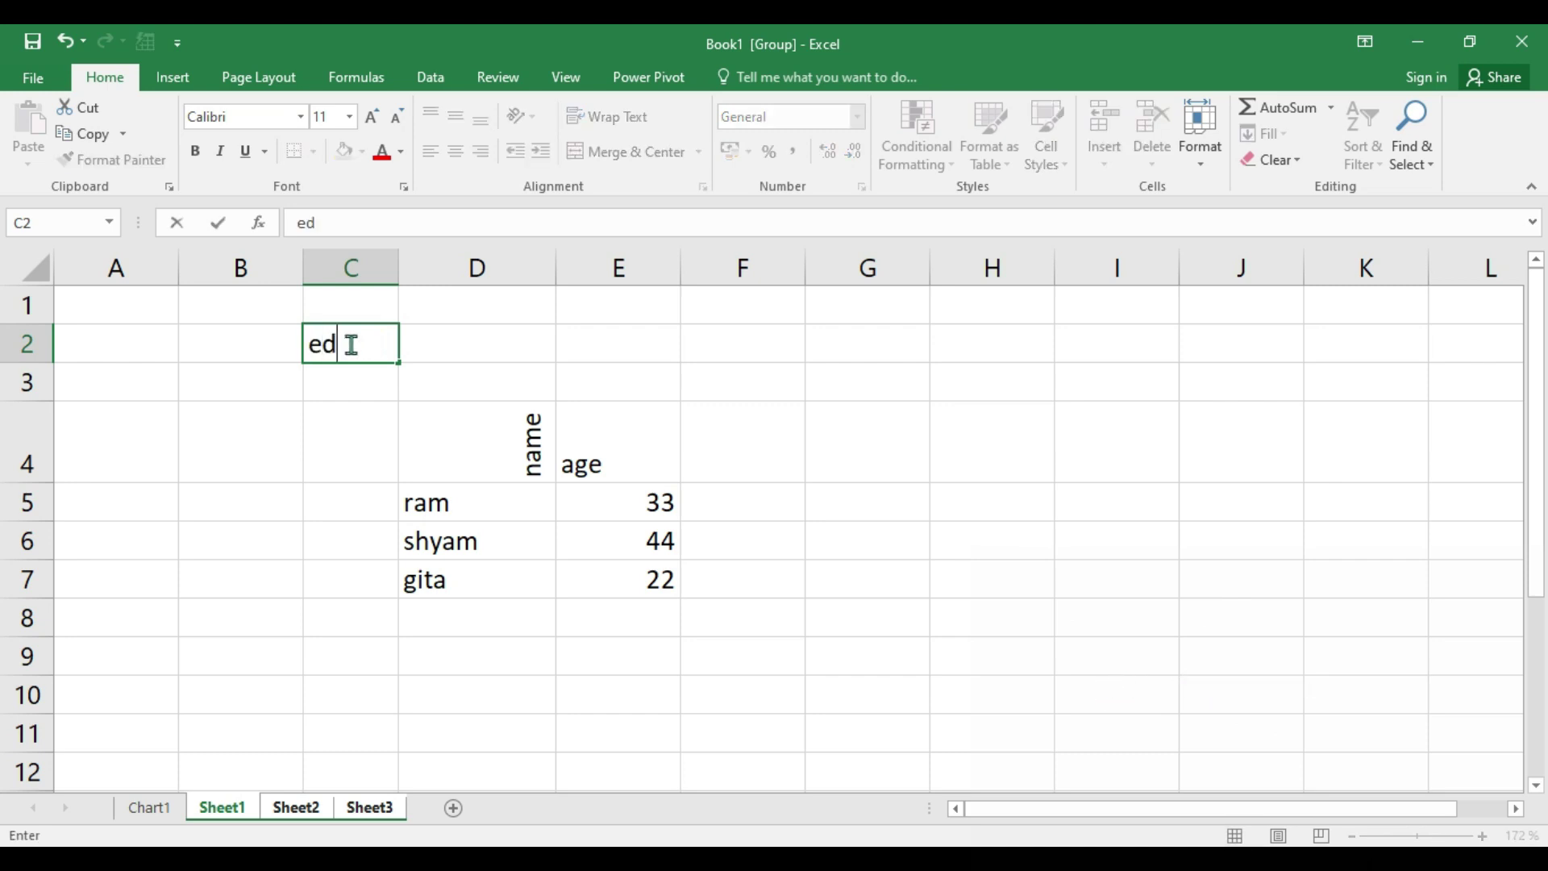
pyautogui.write('ucation')
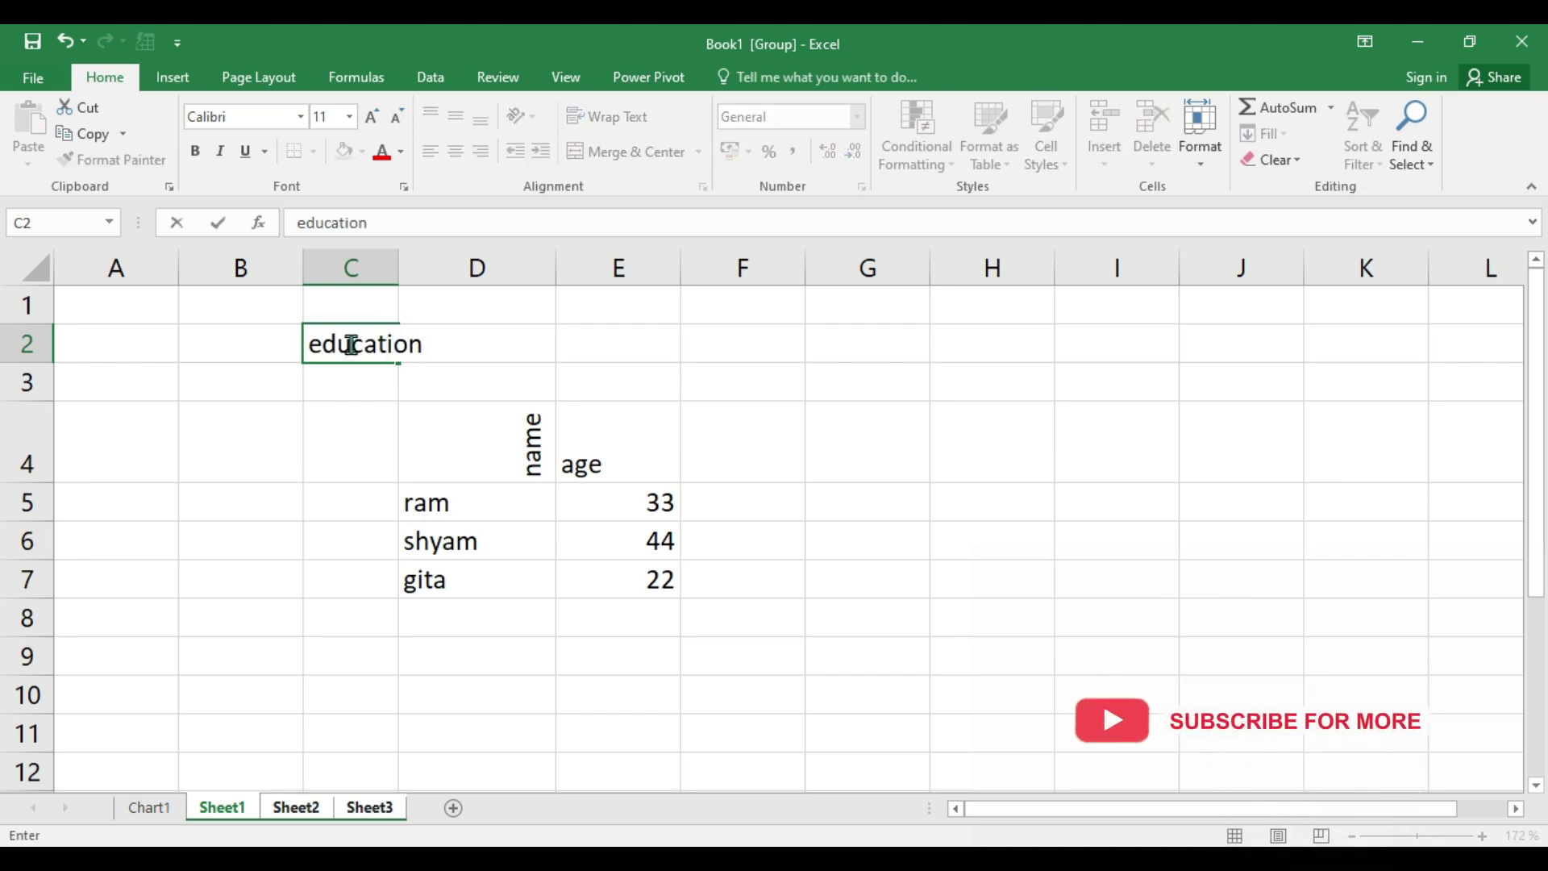
pyautogui.click(405, 420)
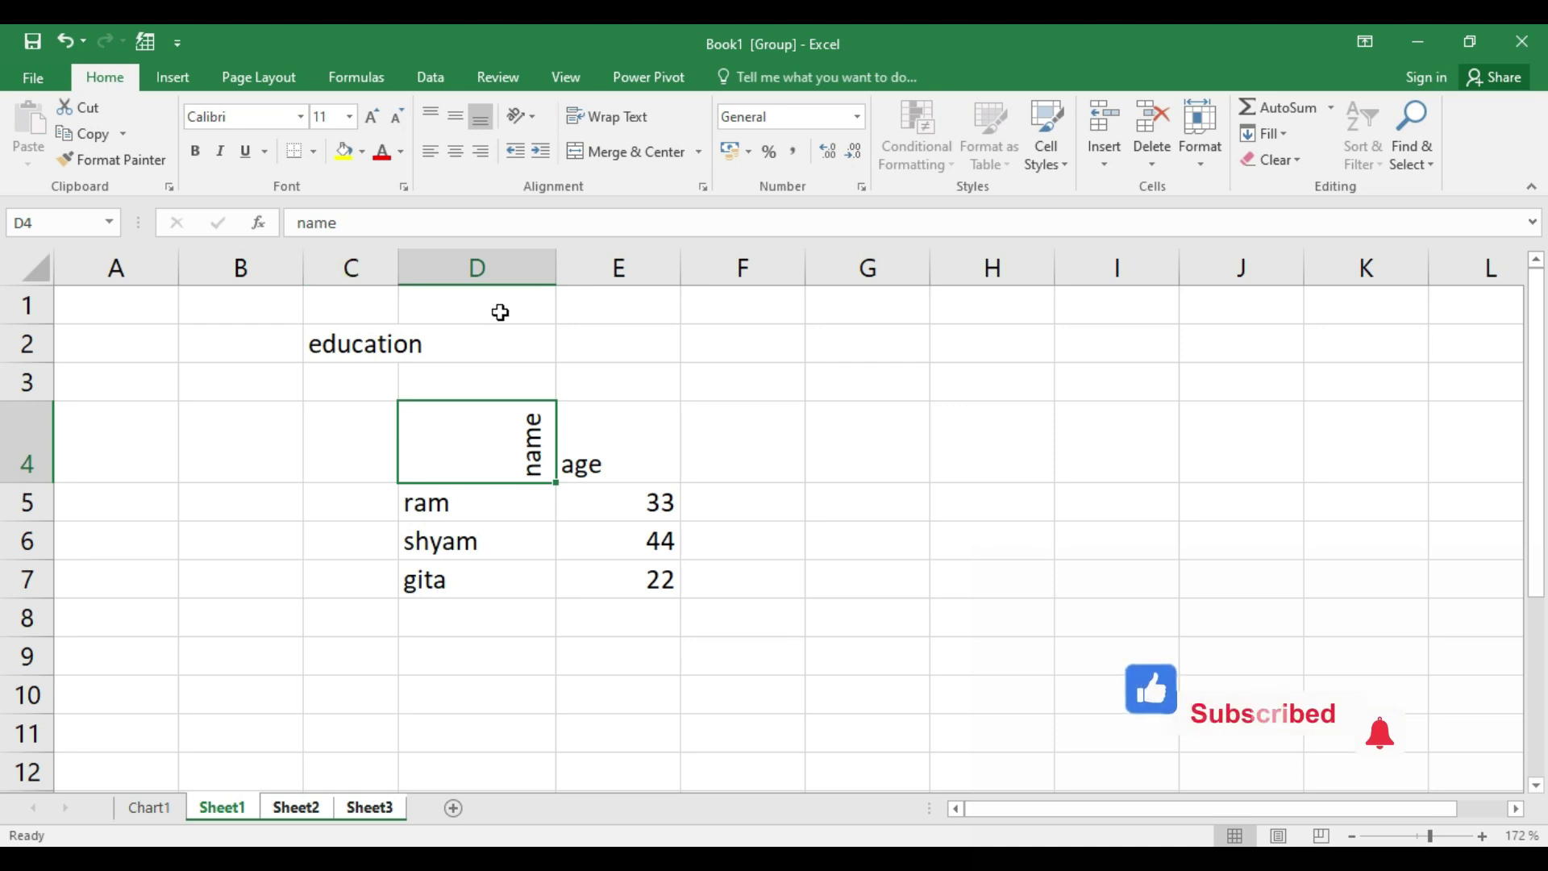
pyautogui.click(371, 345)
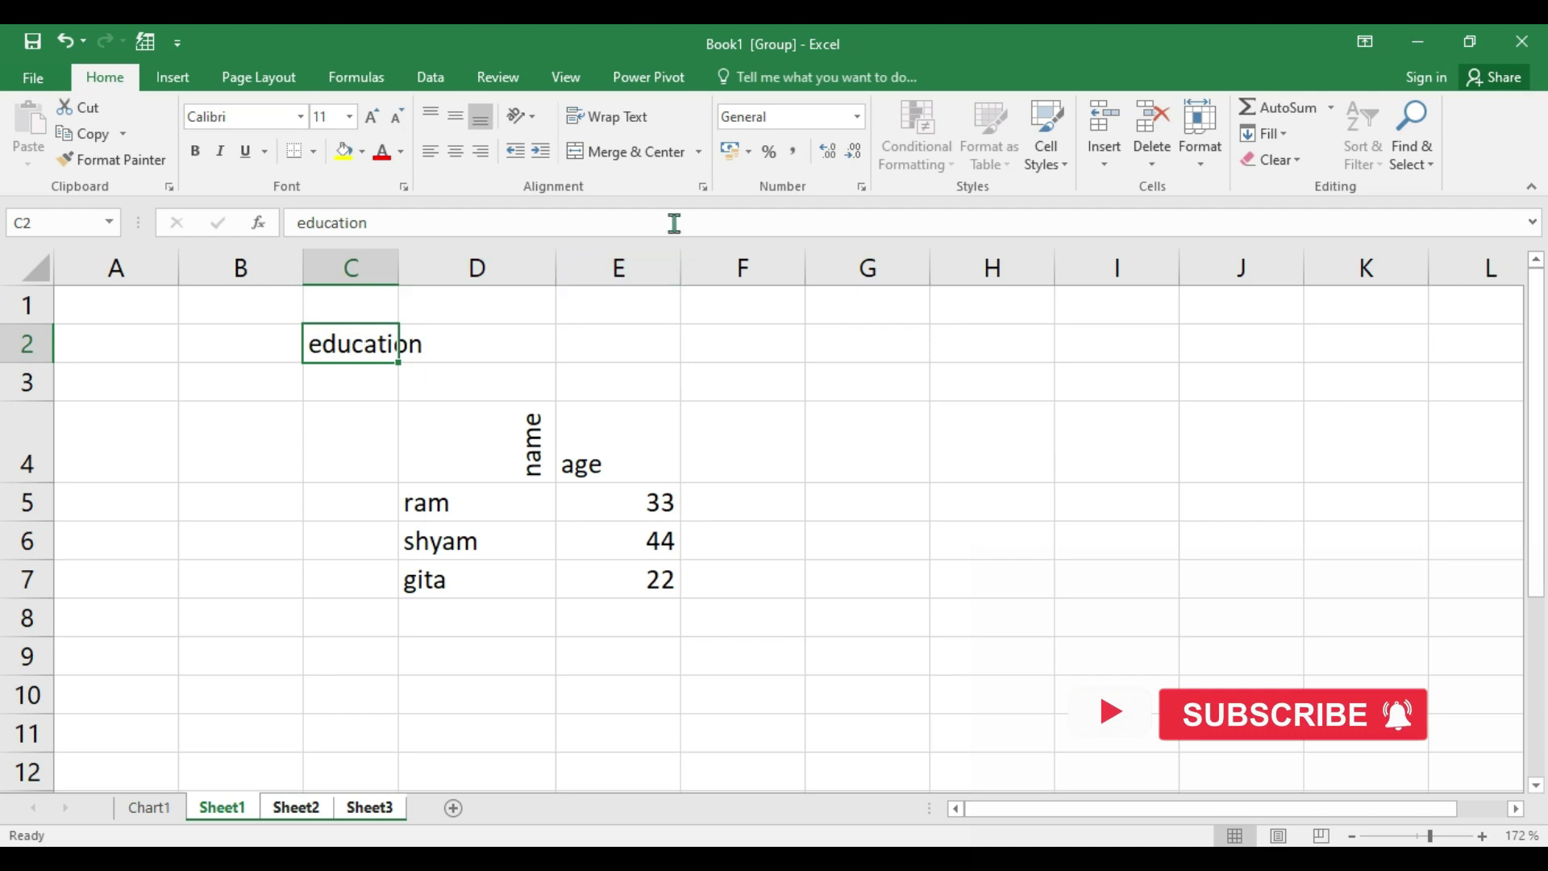
# Turn on Shrink to fit for C2, then switch back to the quiz PDF.
pyautogui.click(702, 188)
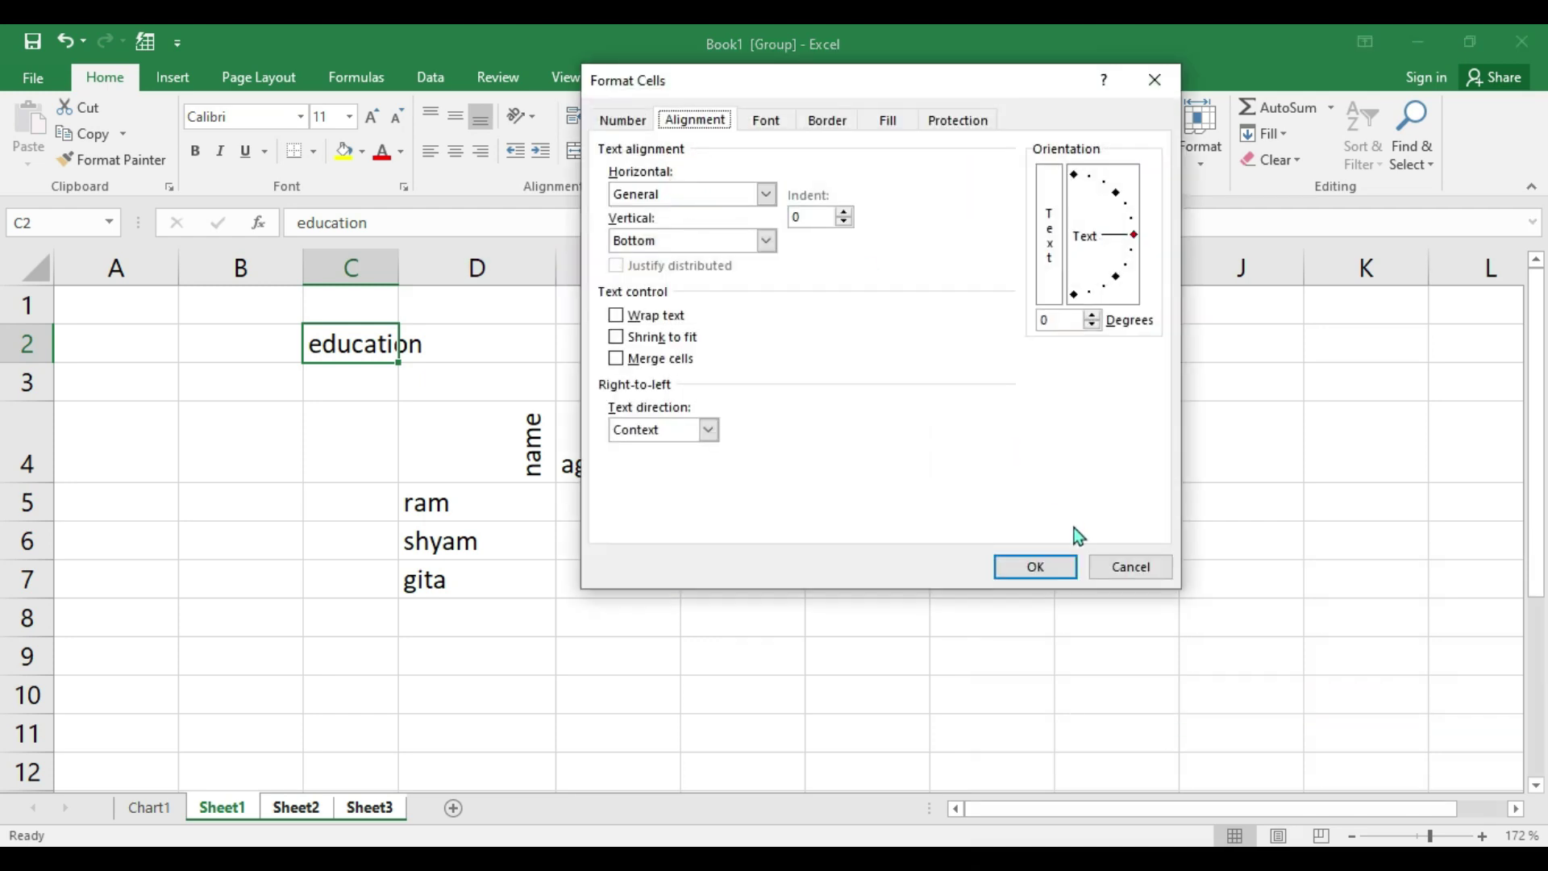
pyautogui.click(1135, 574)
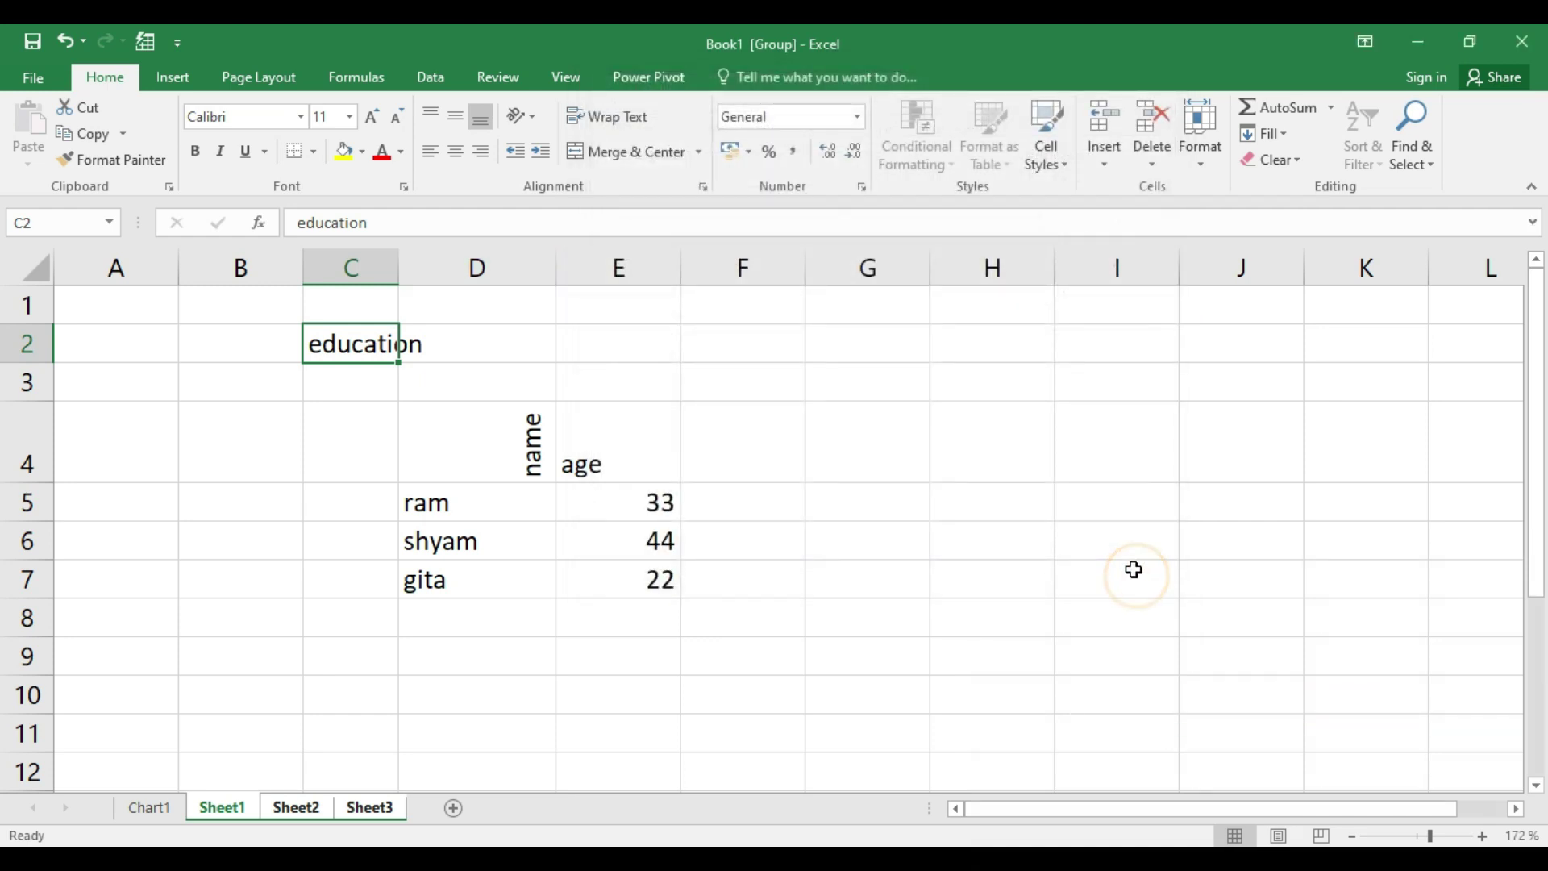
pyautogui.click(701, 189)
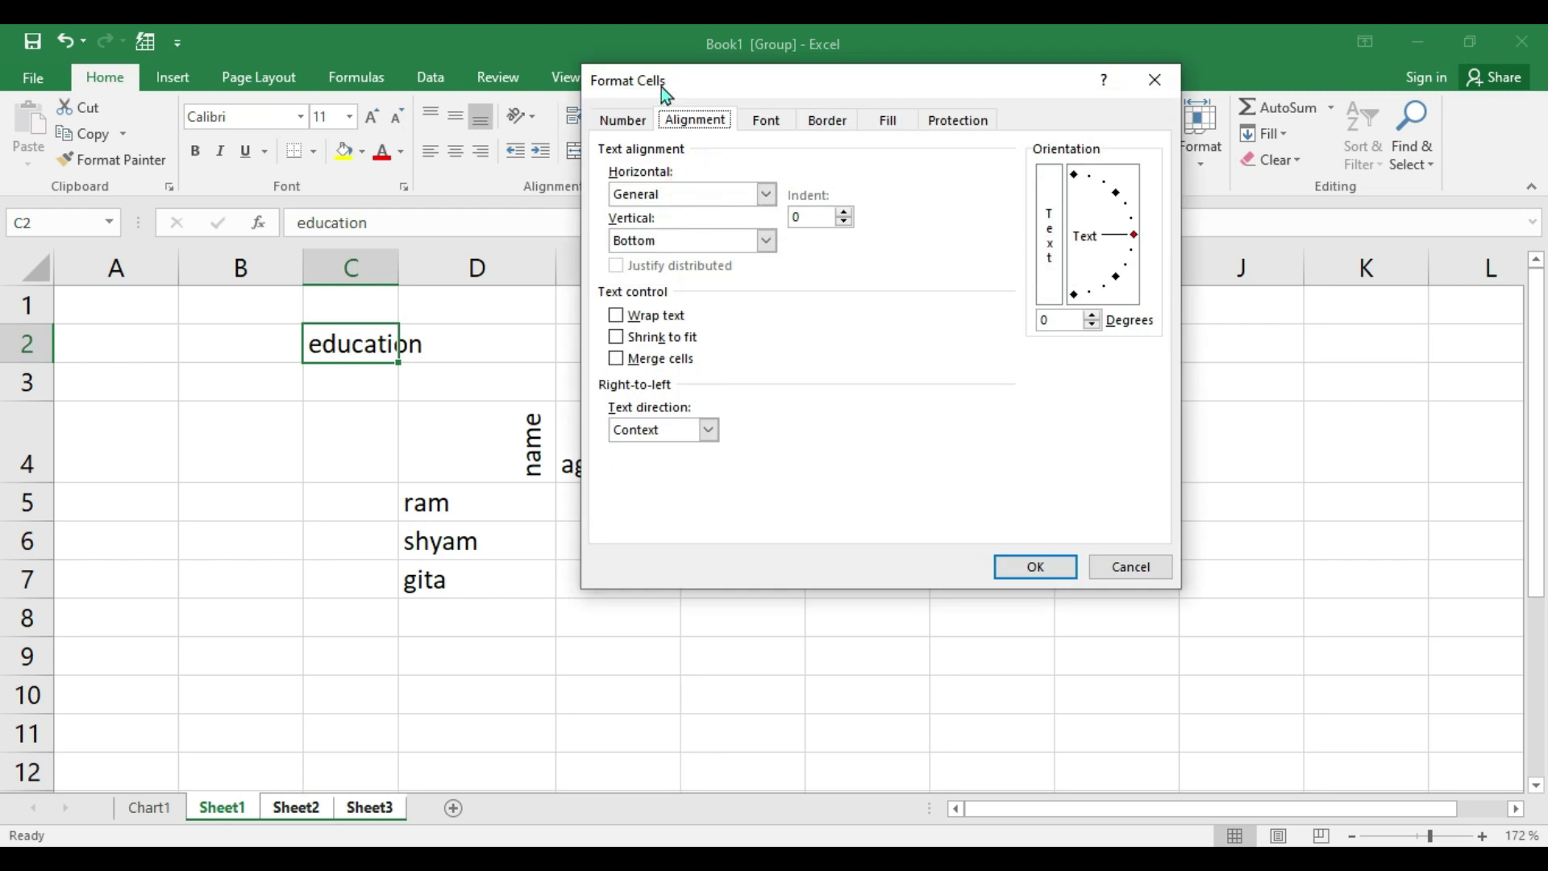
pyautogui.moveTo(661, 86); pyautogui.dragTo(628, 117)
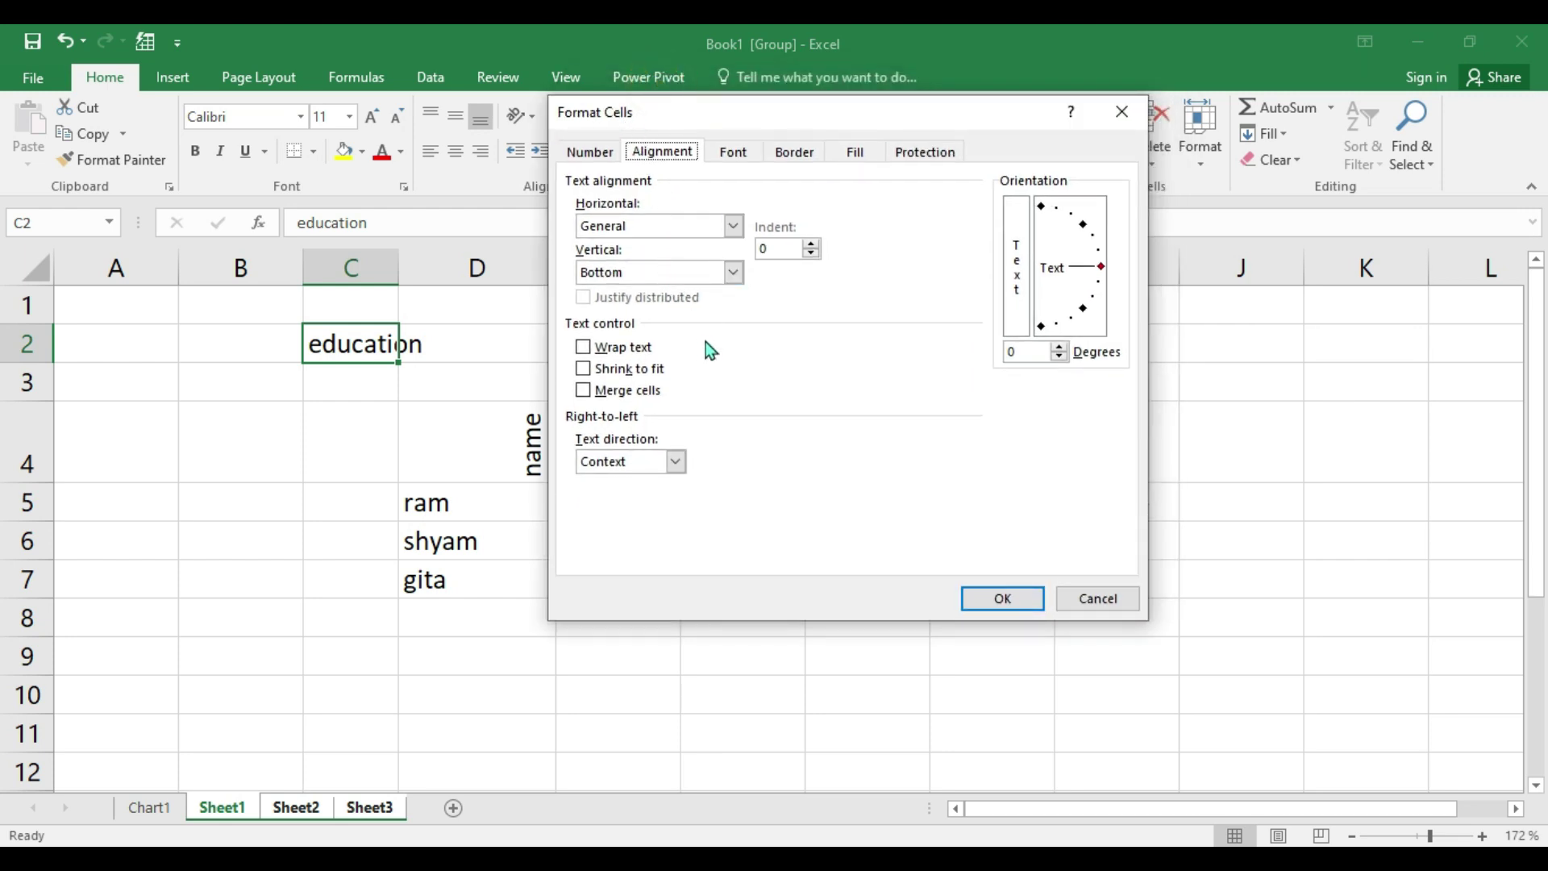
pyautogui.click(587, 370)
pyautogui.click(1017, 601)
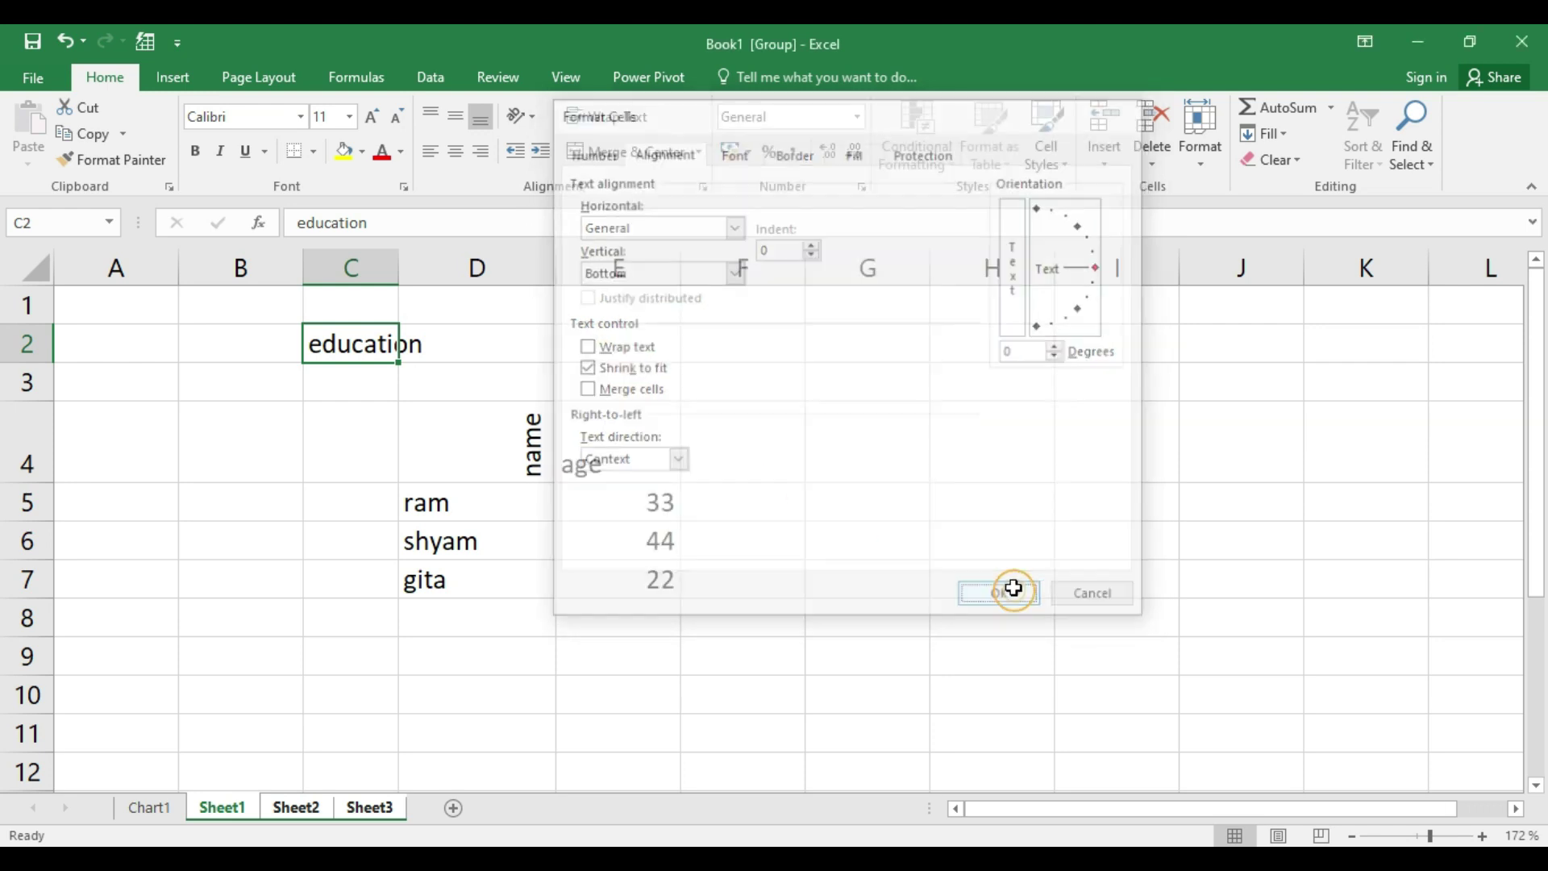
pyautogui.click(353, 380)
pyautogui.click(345, 334)
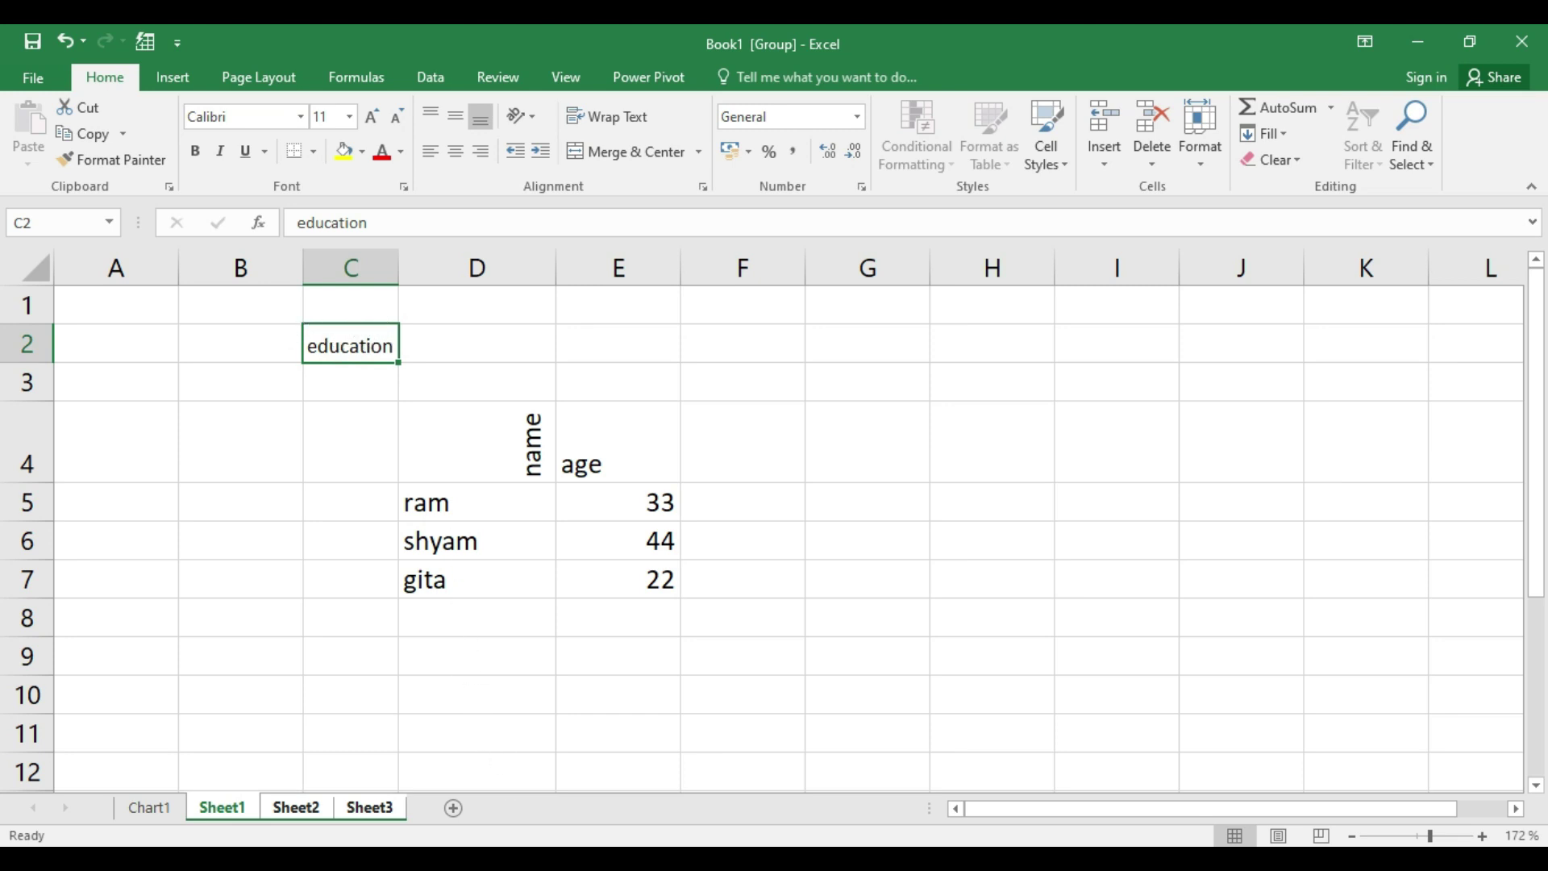
pyautogui.hotkey('alt', 'Tab')
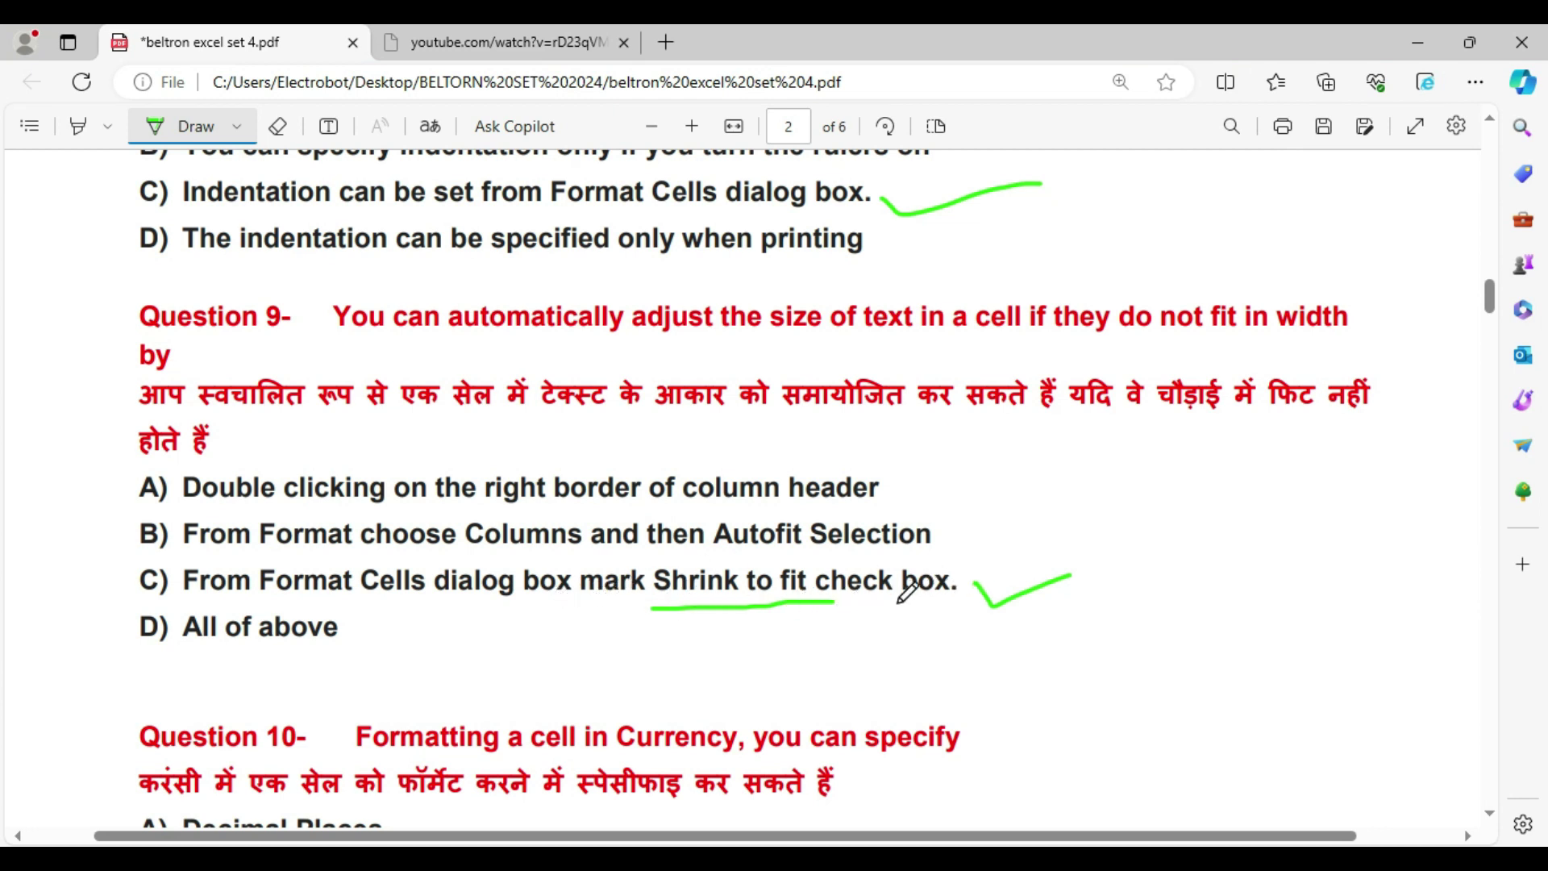
# Underline Decimal Places in Question 10 and check 'Both of above' in green.
pyautogui.scroll(-2, 484, 603)
pyautogui.scroll(-3, 282, 565)
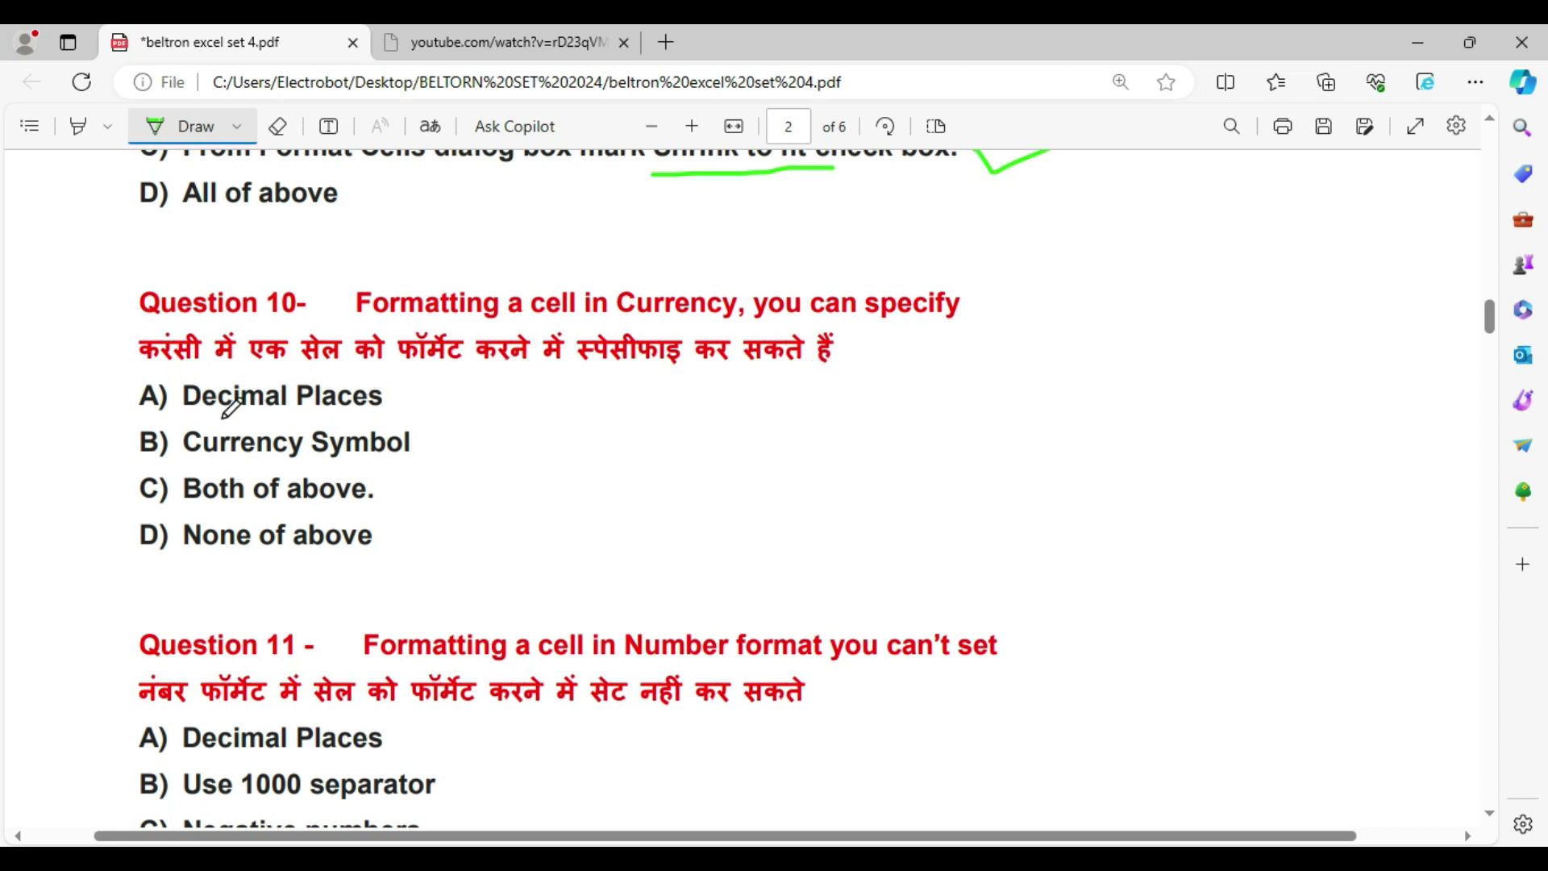
pyautogui.moveTo(186, 420); pyautogui.dragTo(392, 418)
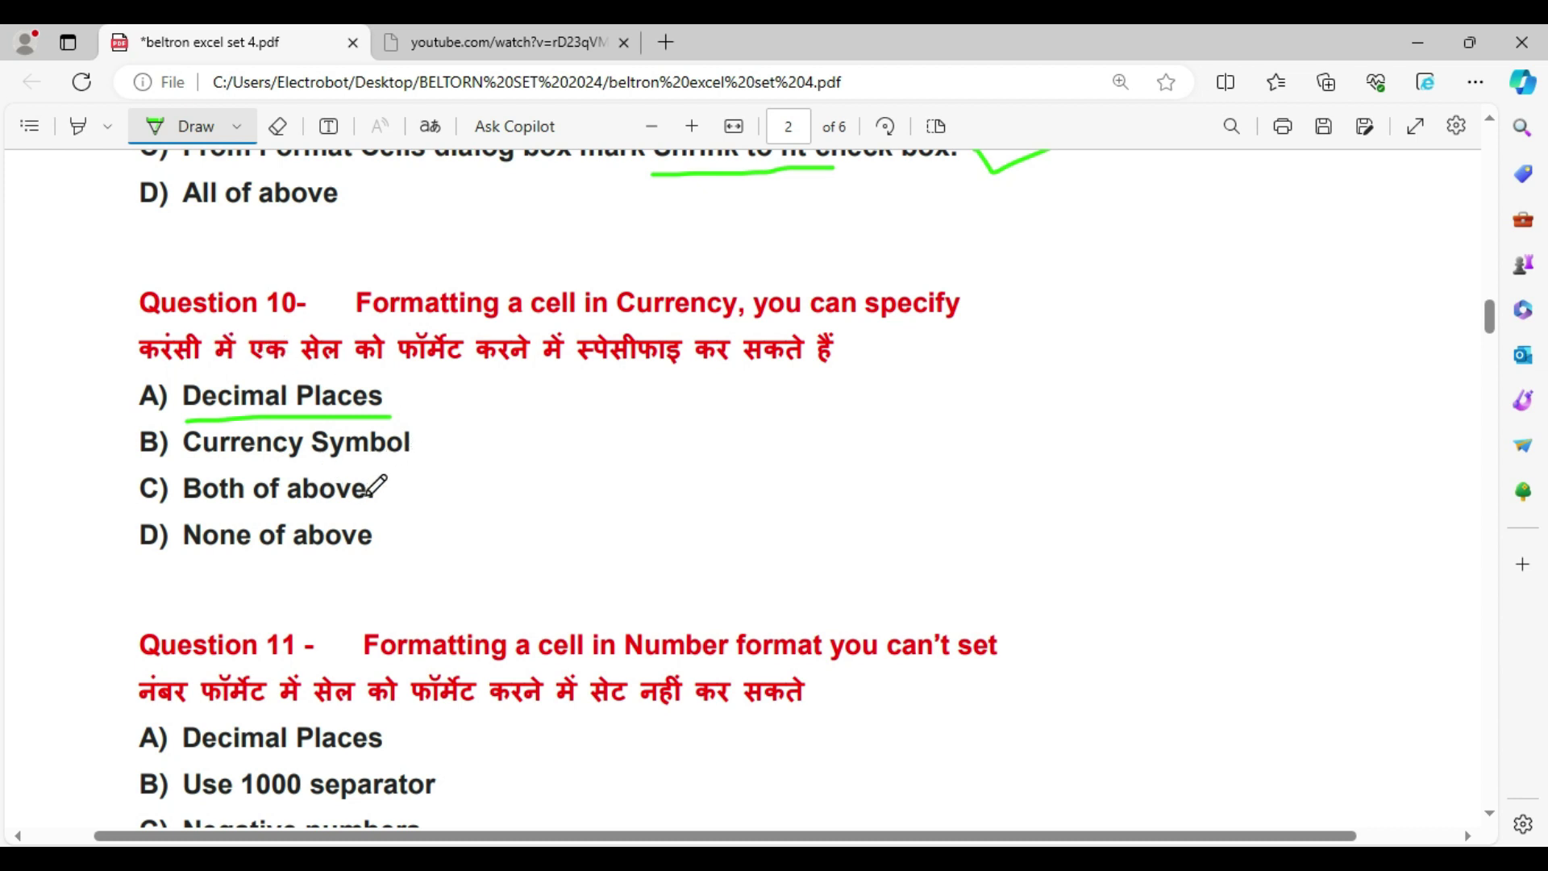
pyautogui.moveTo(379, 493); pyautogui.dragTo(502, 469)
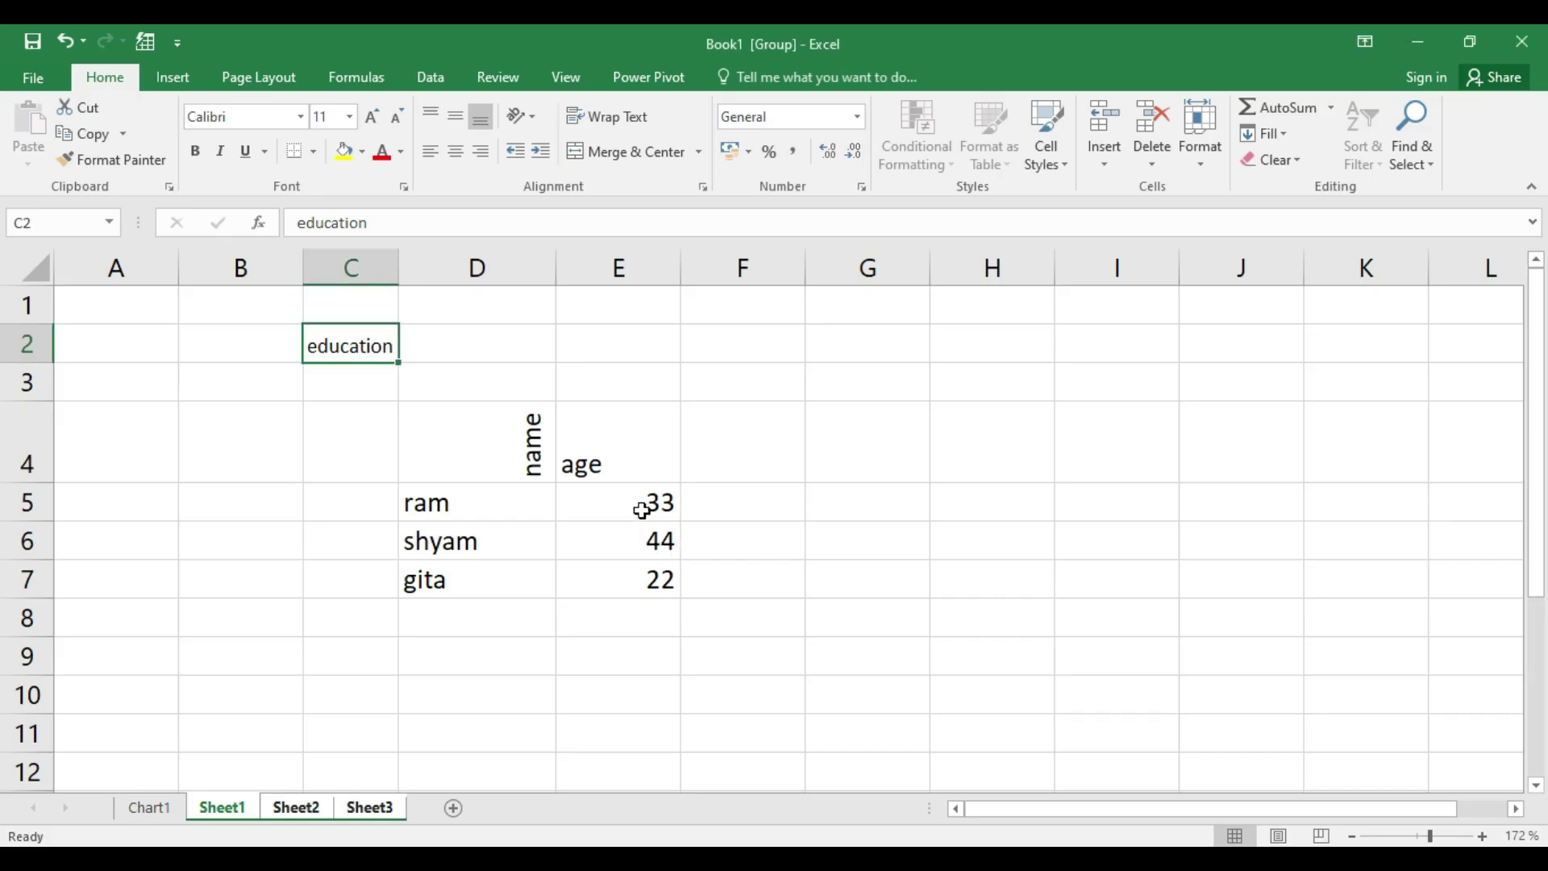
# Enter 3423 in E5 and format it as US-dollar accounting, $3,423.00.
pyautogui.click(643, 510)
pyautogui.write('3423')
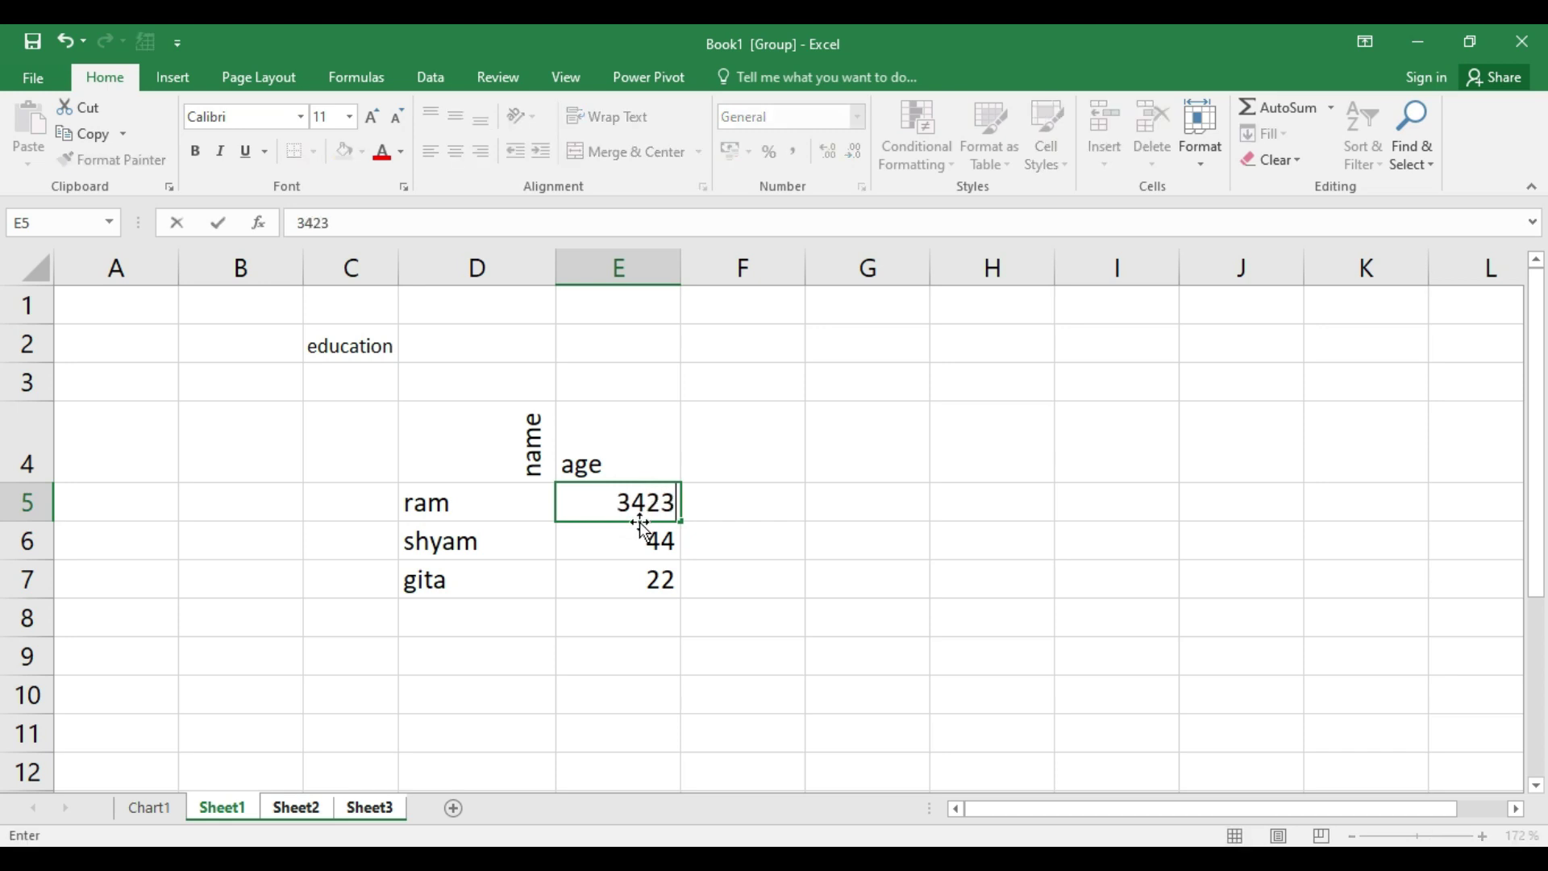
pyautogui.click(641, 562)
pyautogui.click(625, 502)
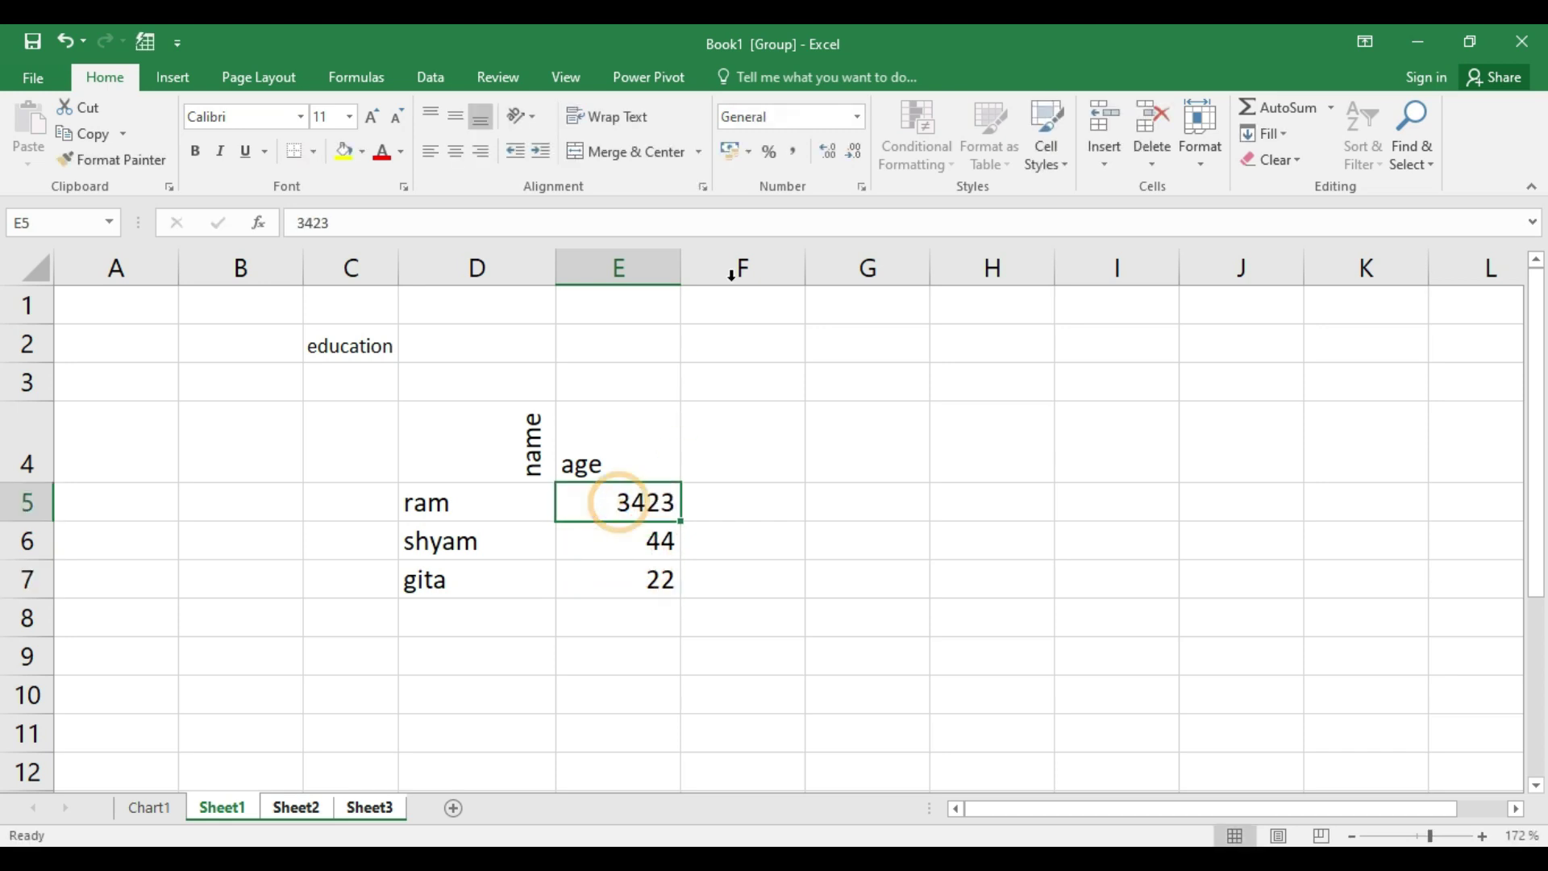
pyautogui.click(758, 153)
pyautogui.hotkey('ctrl', 'z')
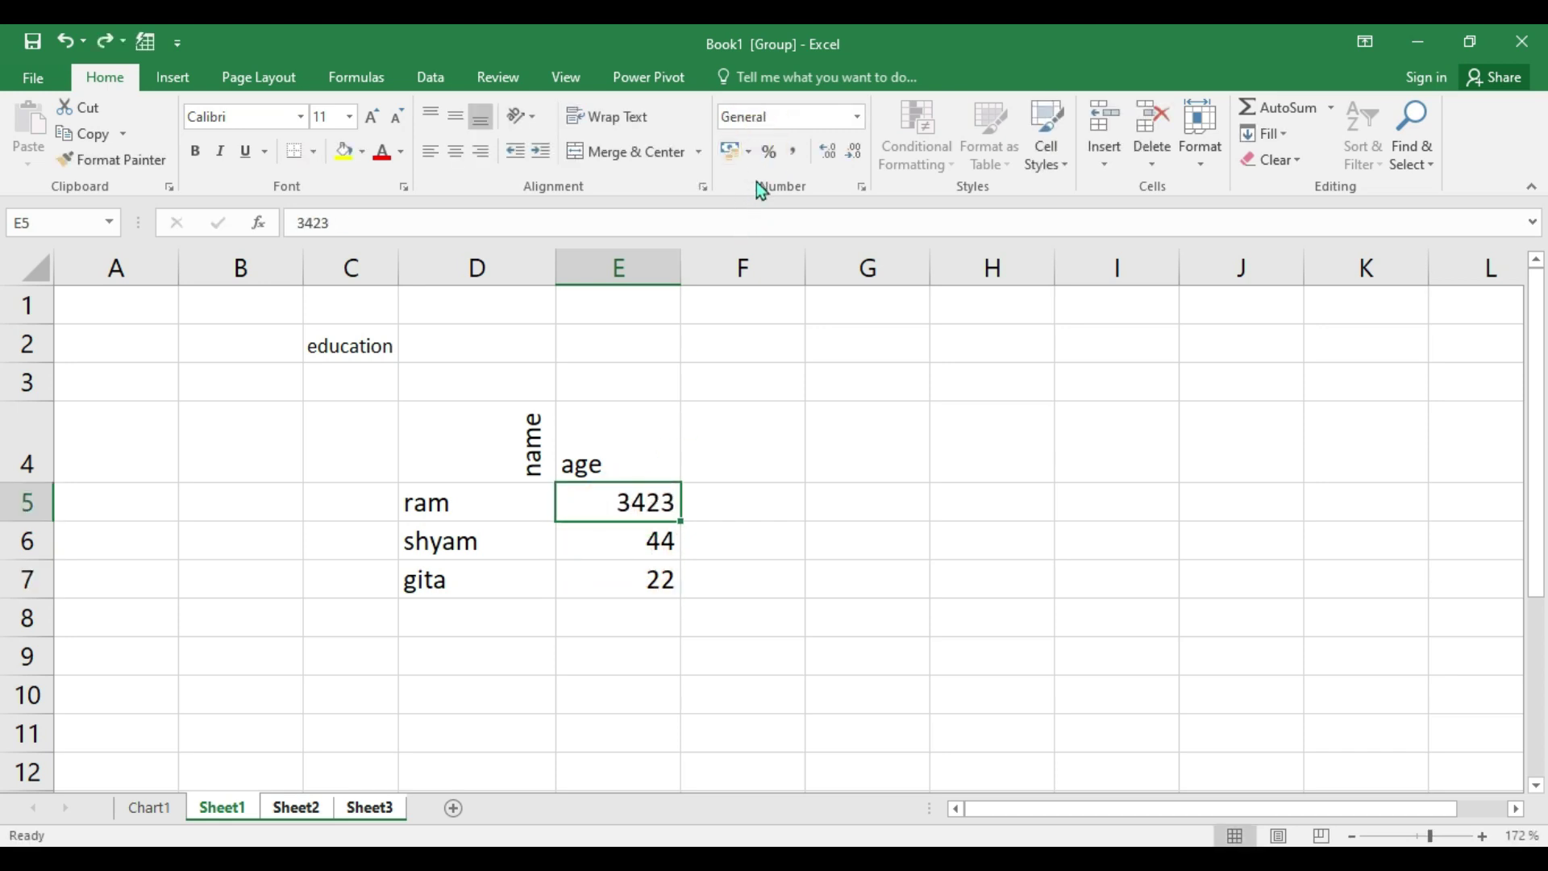
pyautogui.click(750, 152)
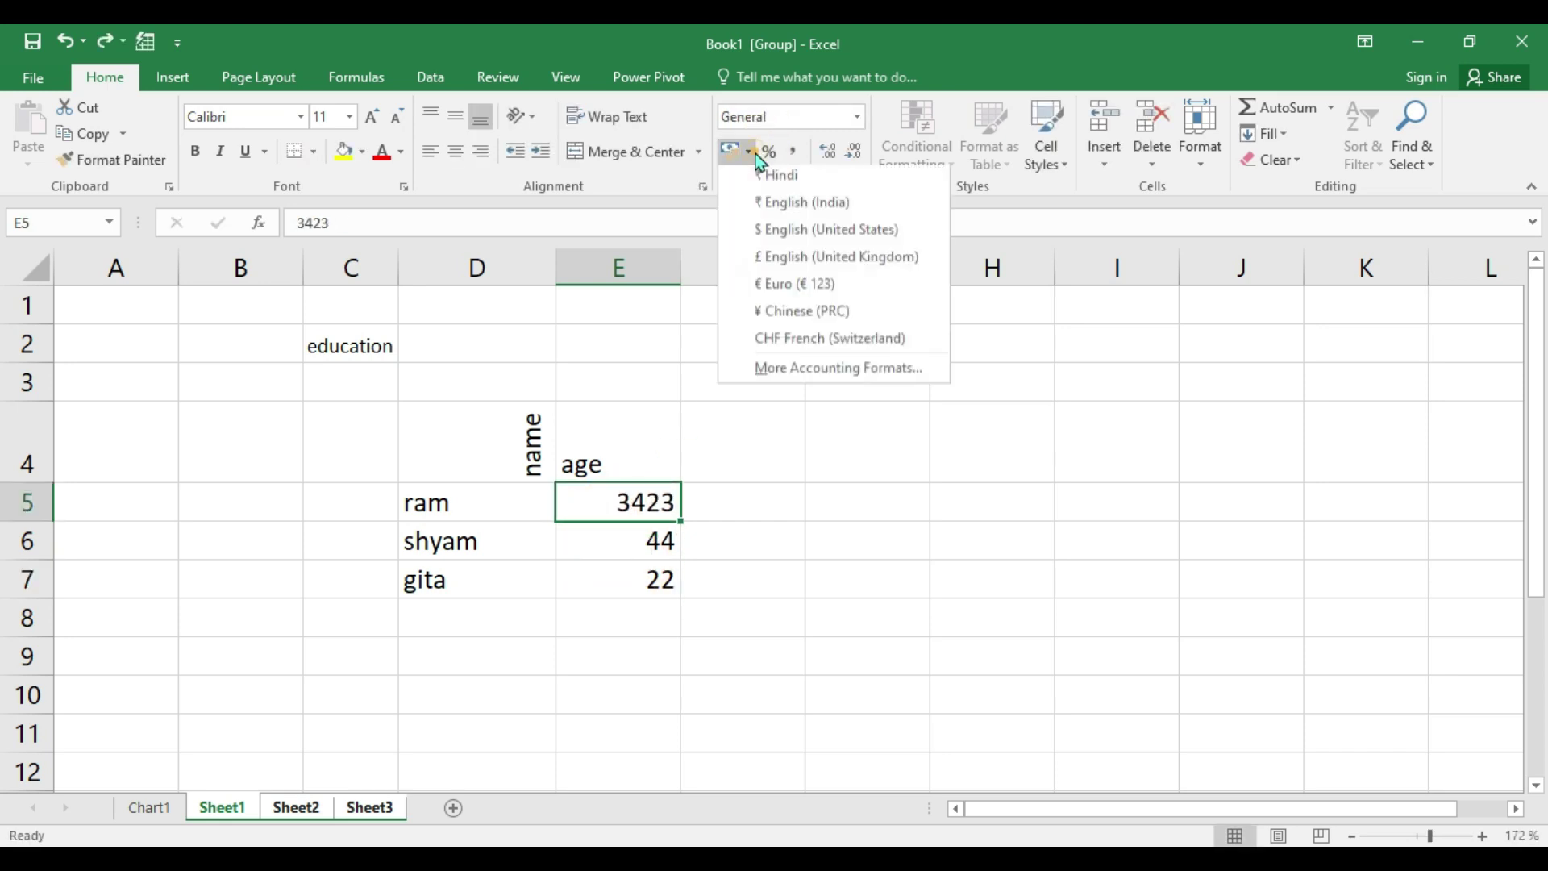
pyautogui.click(781, 235)
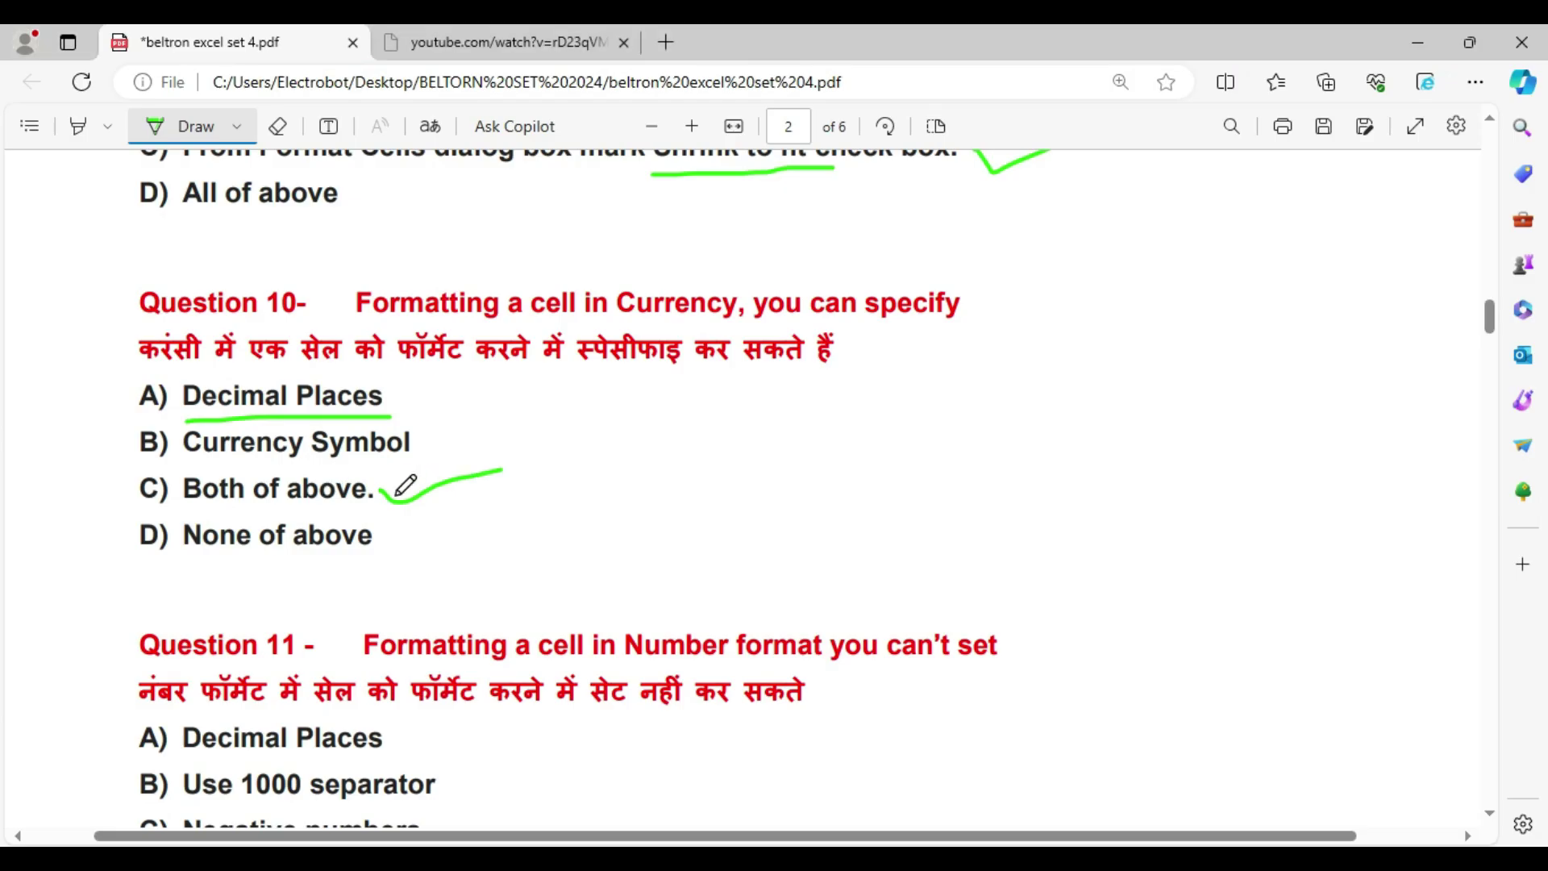
# Underline Question 11's option D, 'Currency Symbol', in green as the answer, then return to Excel.
pyautogui.scroll(-4, 191, 471)
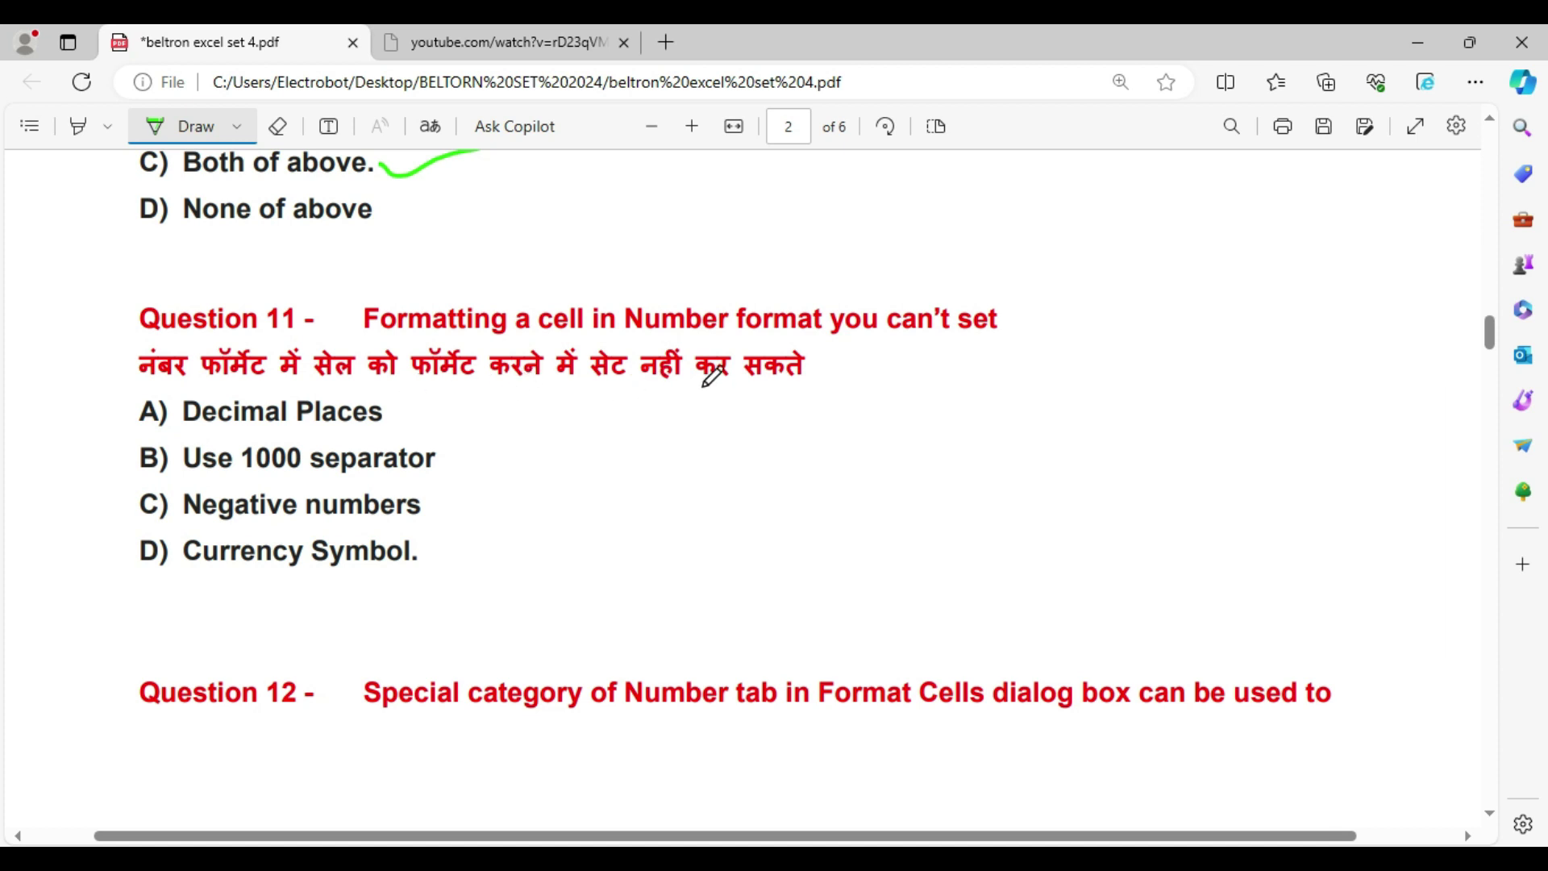
pyautogui.click(208, 422)
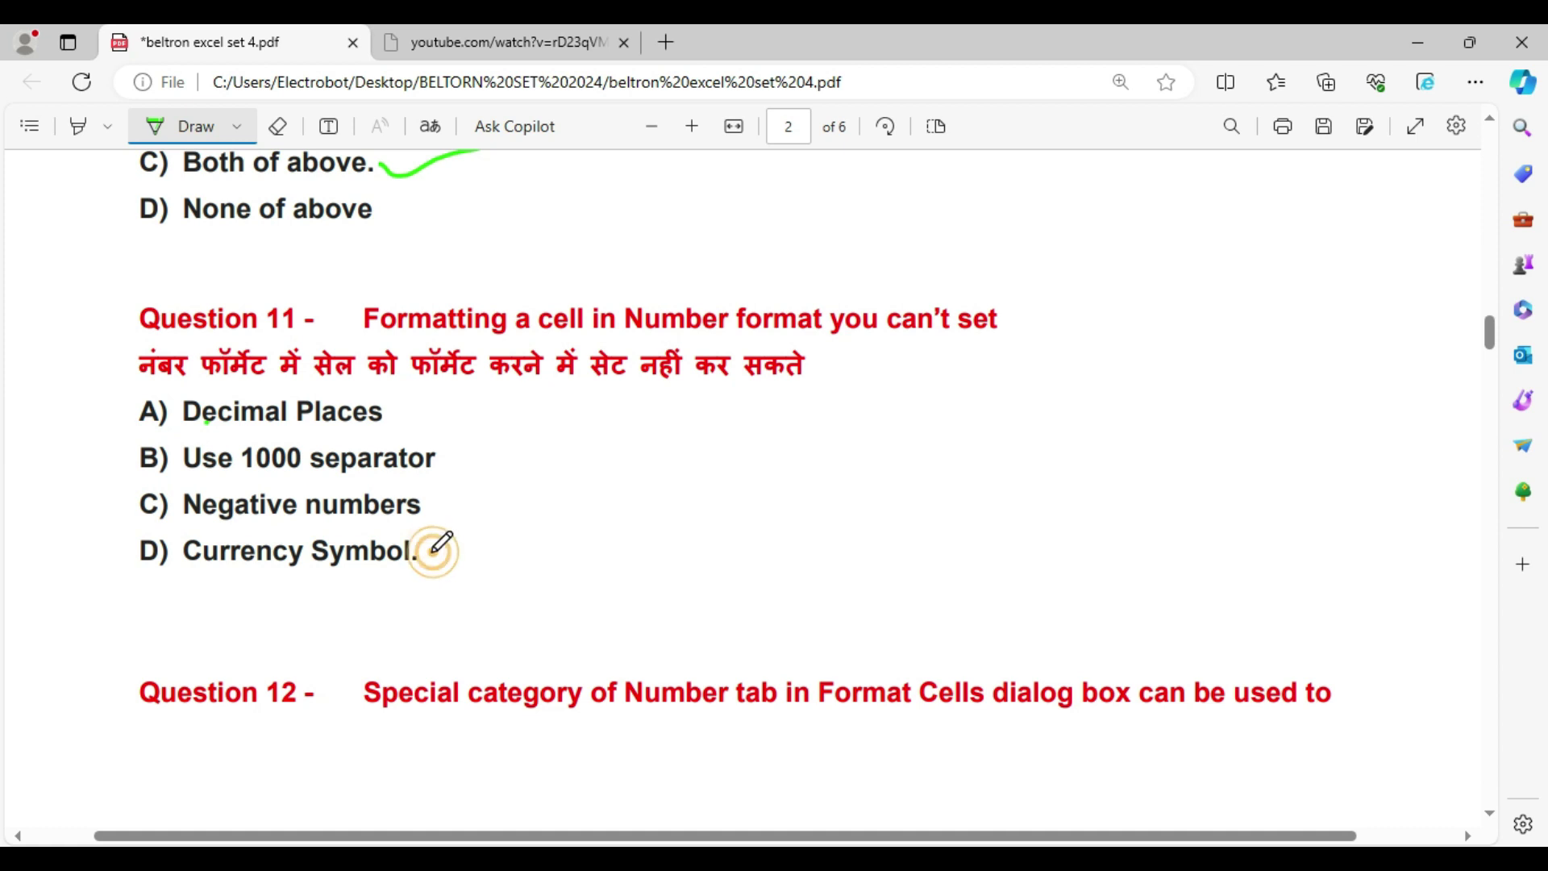
pyautogui.moveTo(433, 552)
pyautogui.mouseDown()
pyautogui.moveTo(440, 564)
pyautogui.moveTo(526, 554)
pyautogui.mouseUp()
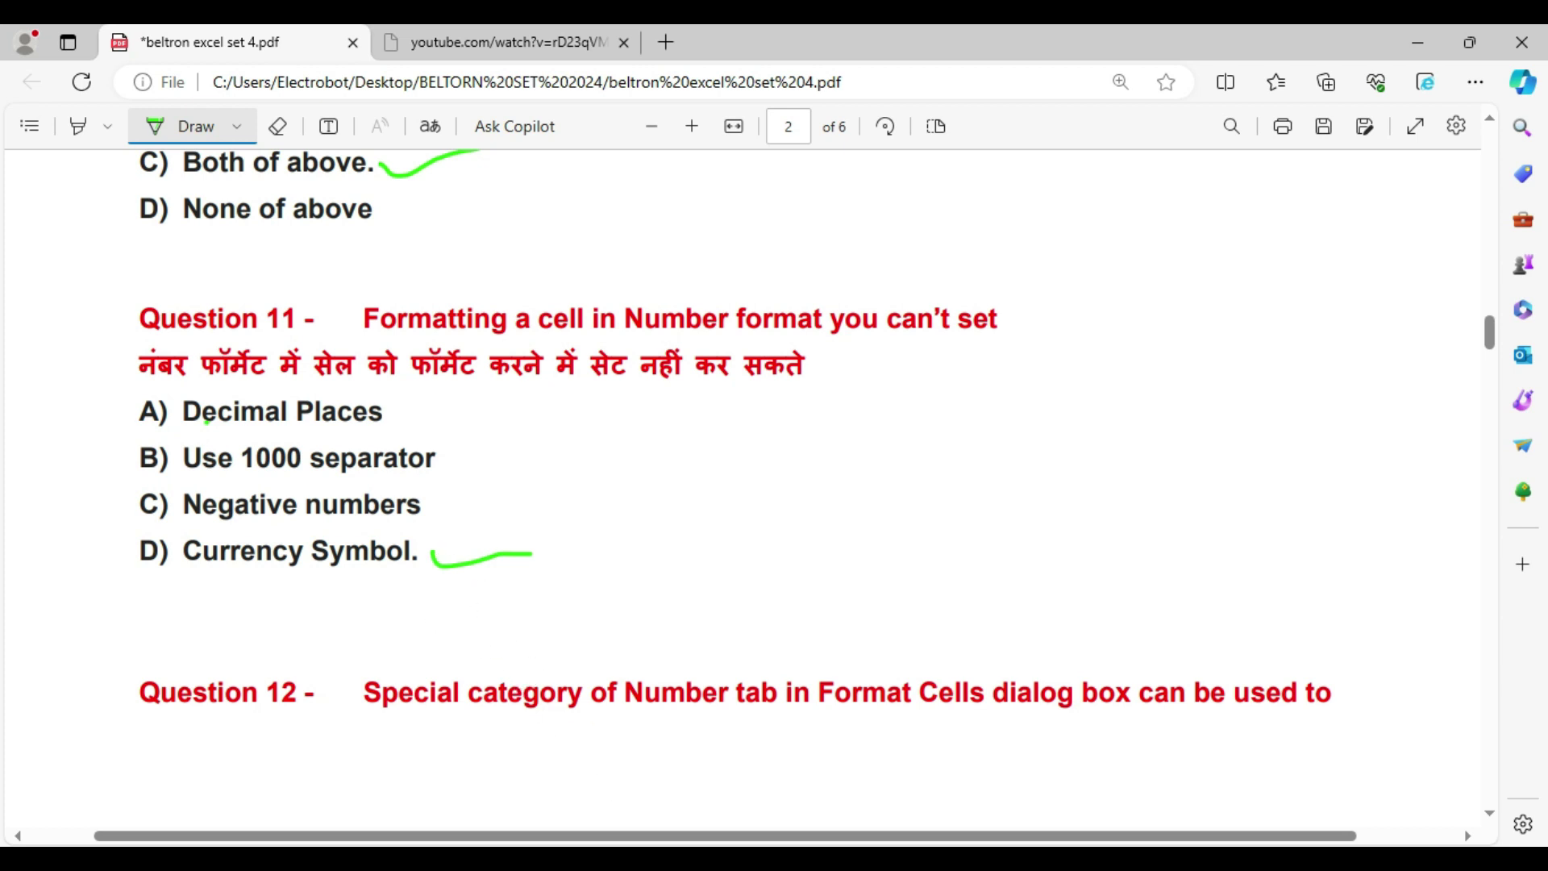
pyautogui.hotkey('alt', 'Tab')
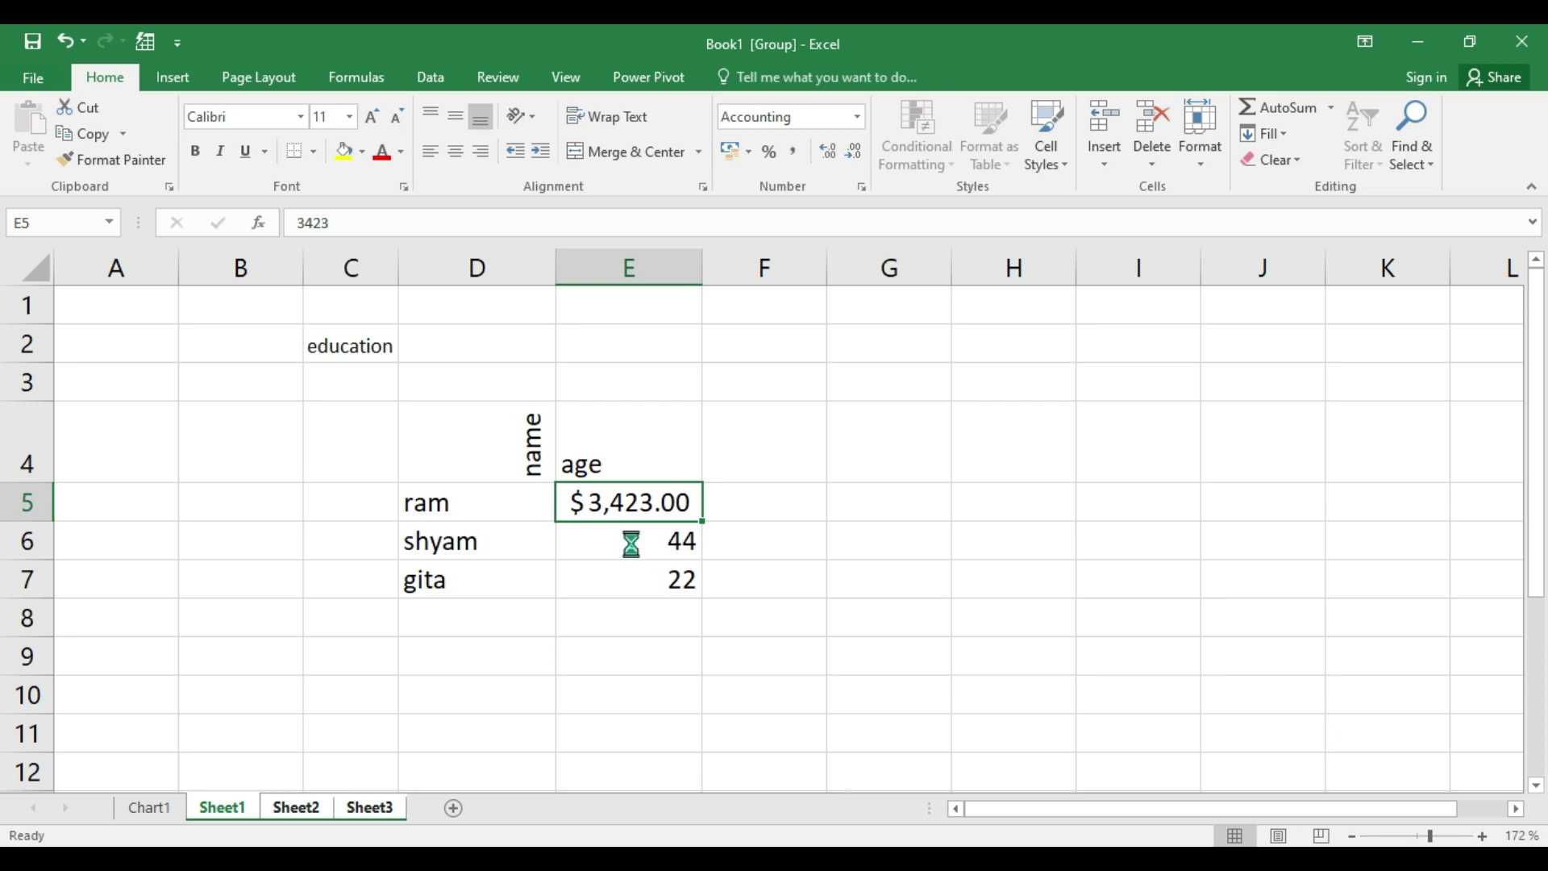
# Clear E5, then bring up More Number Formats for the ages in E6:E7 and pick the Number category.
pyautogui.press('Delete')
pyautogui.moveTo(630, 540); pyautogui.dragTo(645, 579)
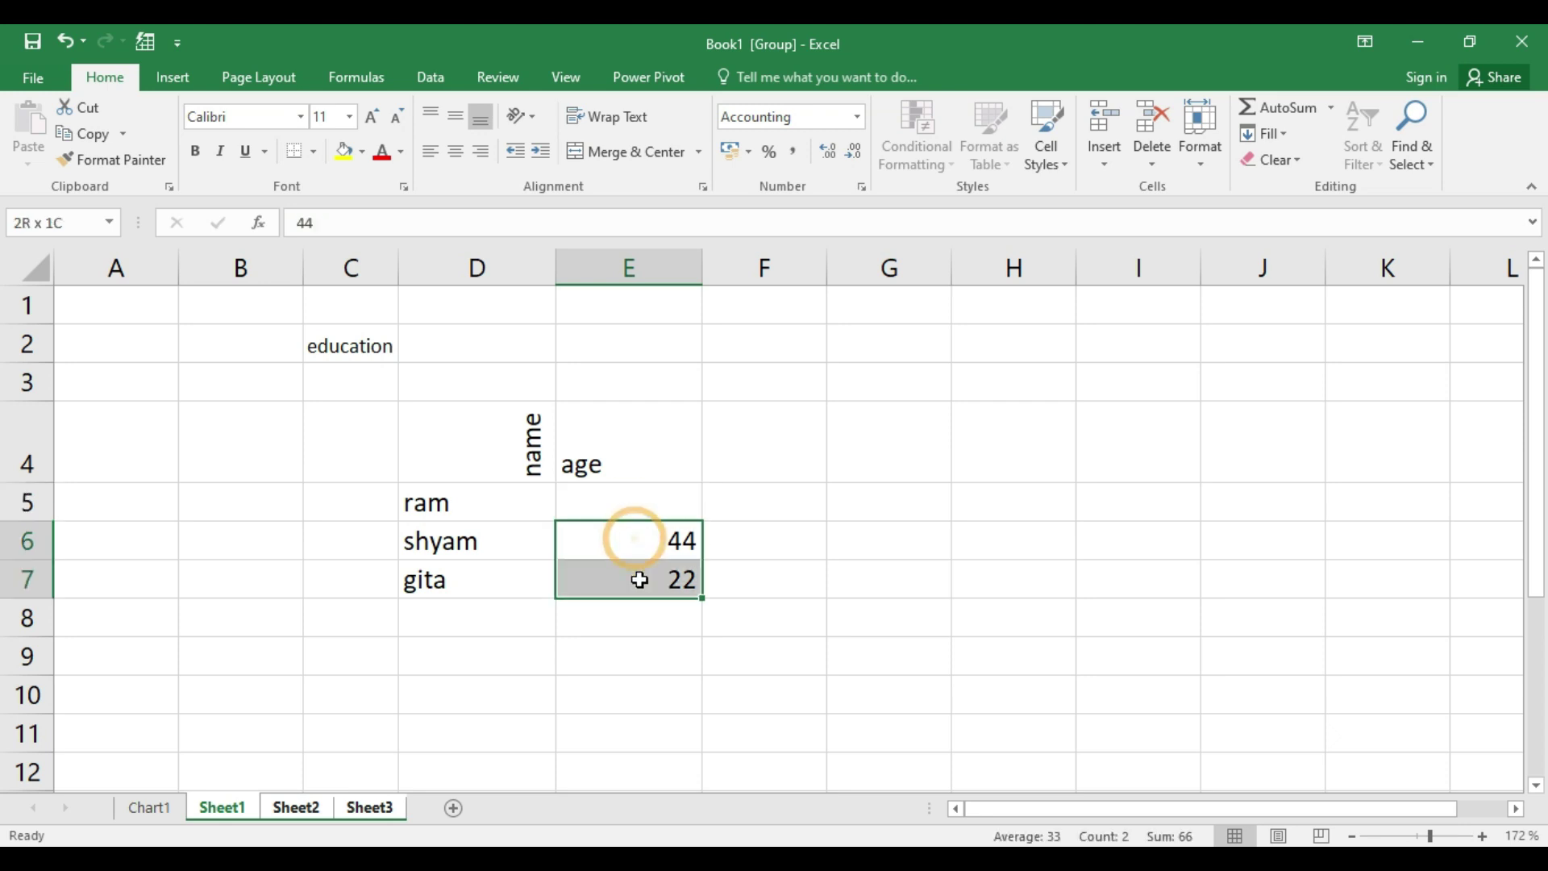
pyautogui.click(857, 117)
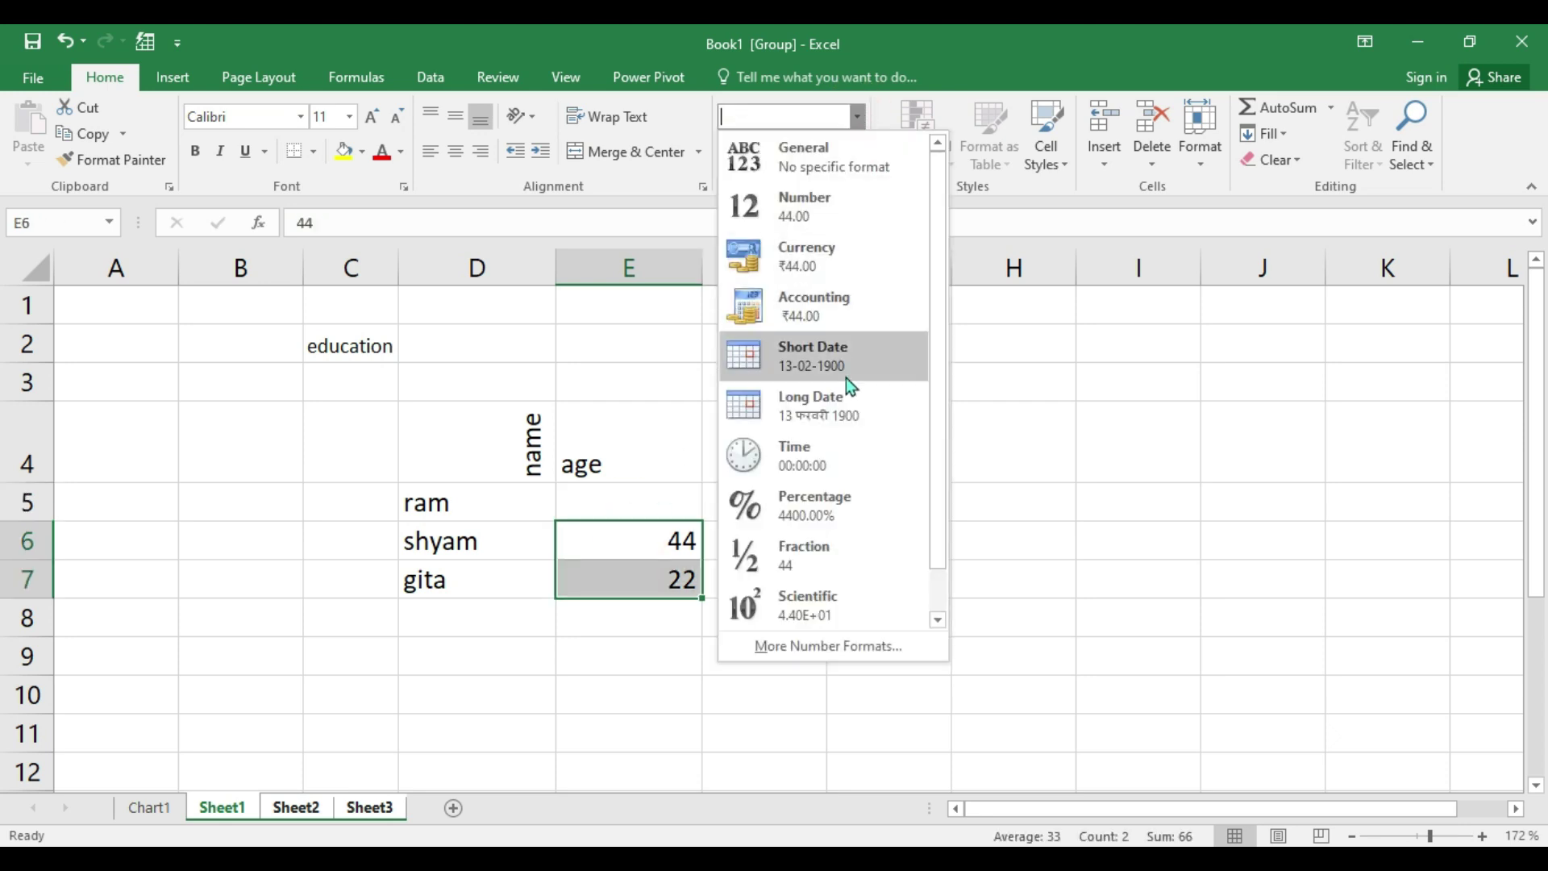
pyautogui.click(813, 649)
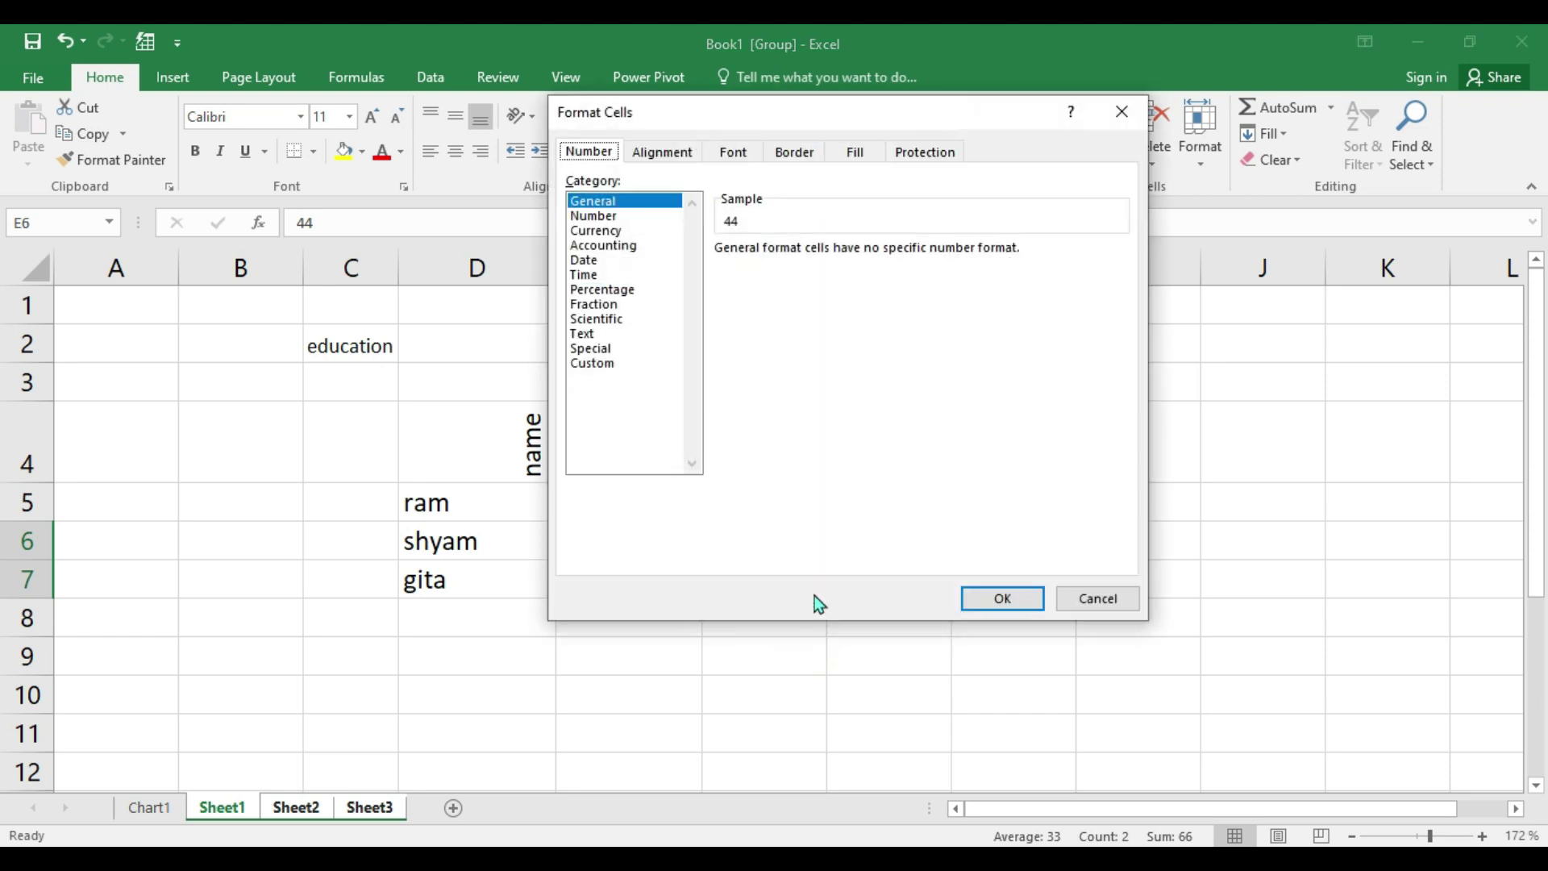
pyautogui.moveTo(632, 121); pyautogui.dragTo(820, 105)
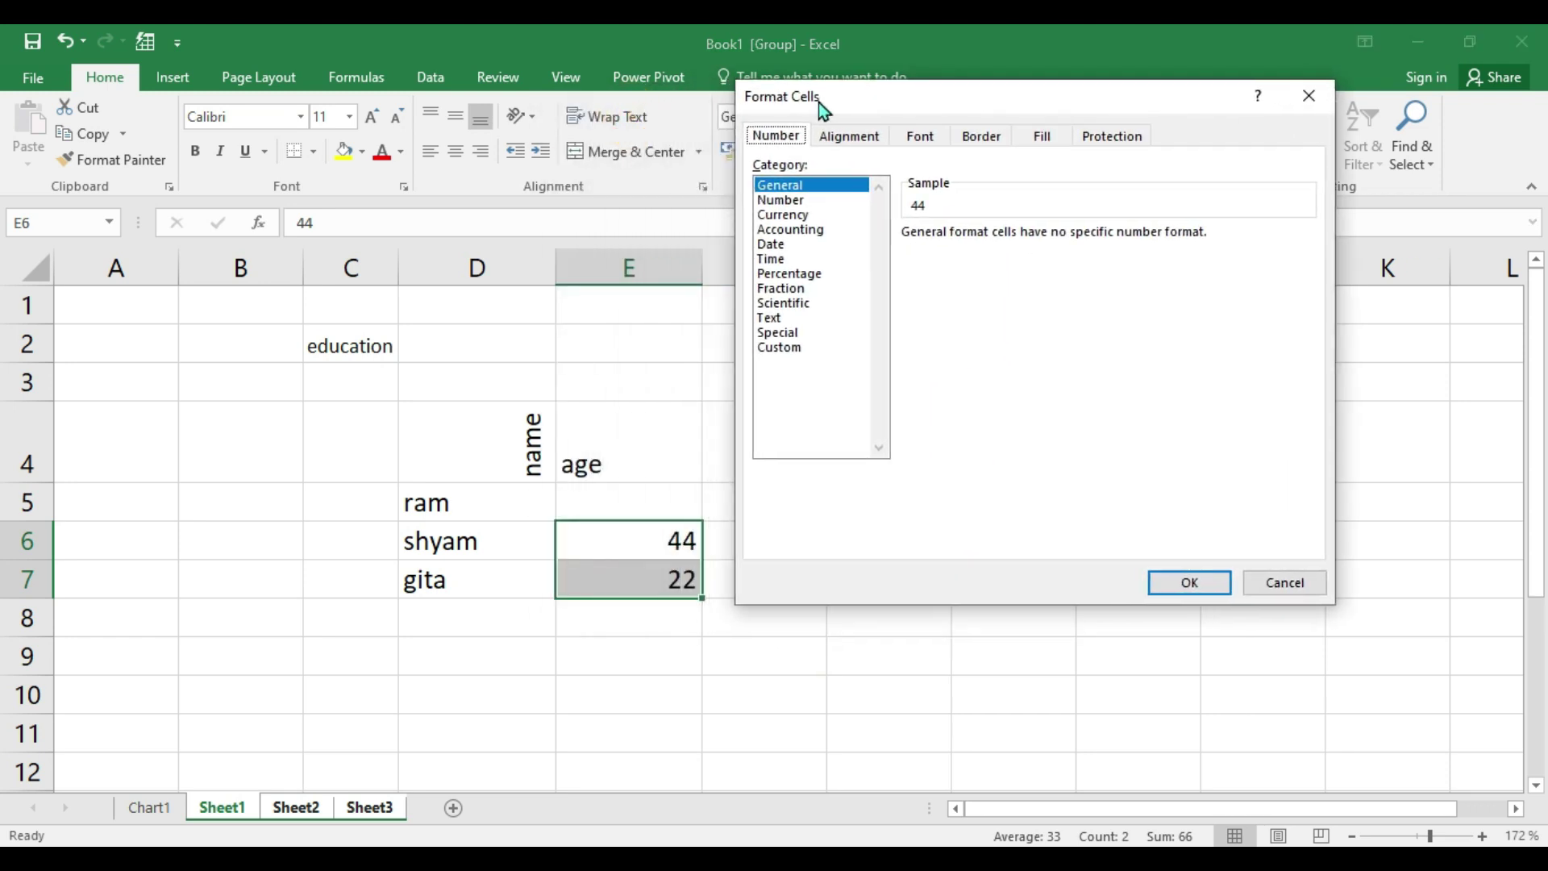
pyautogui.click(786, 200)
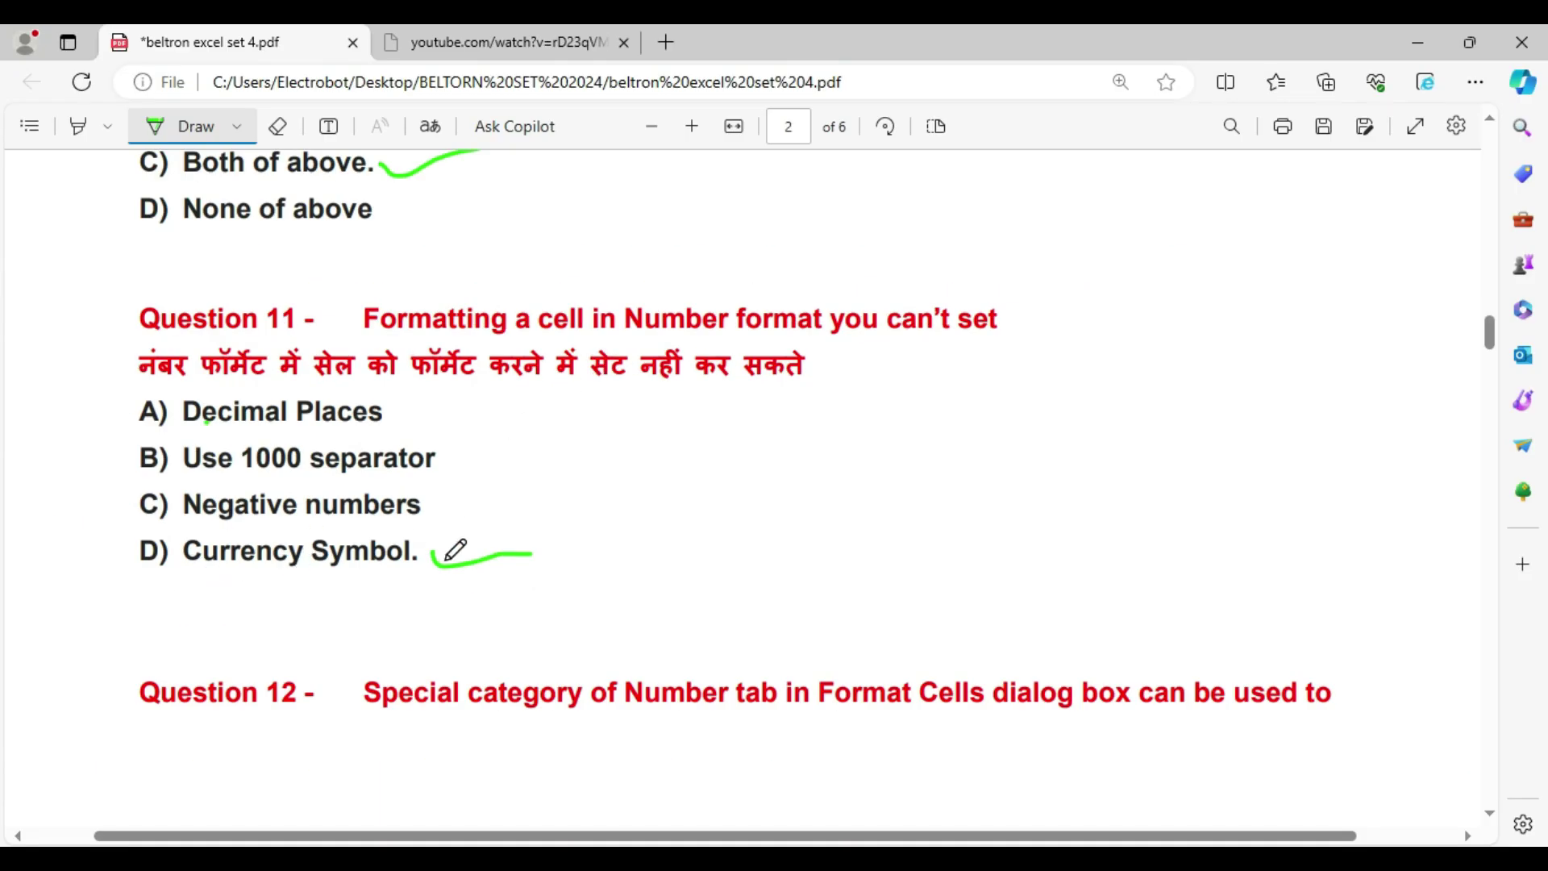
# Tick 'Both of above.' for Question 12, underline Phone Number and tick Zip Code in green.
pyautogui.scroll(-5, 453, 553)
pyautogui.scroll(-4, 381, 519)
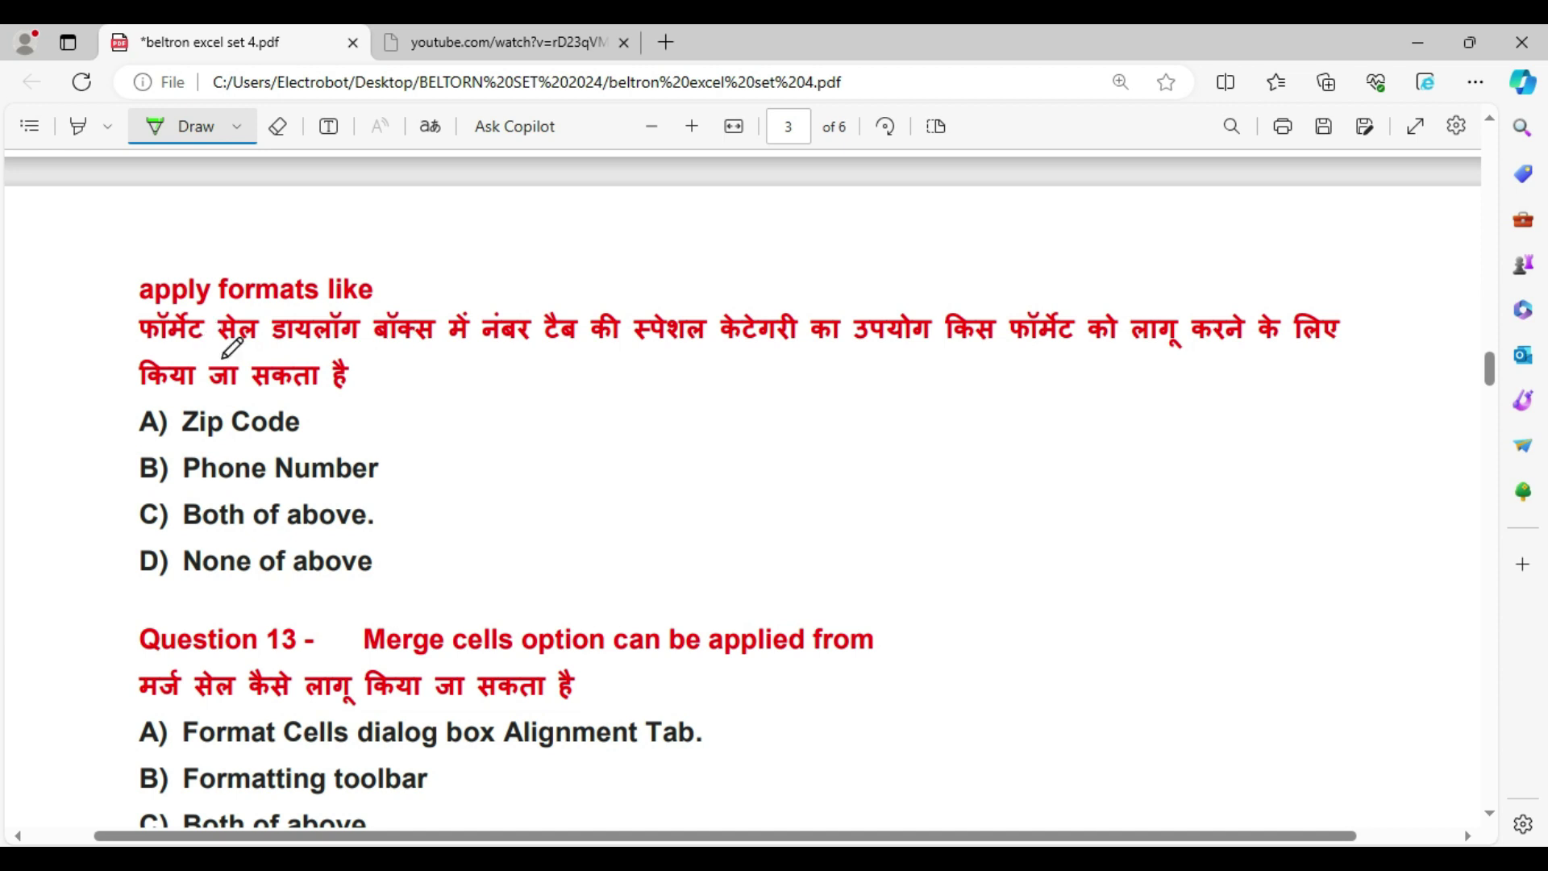
pyautogui.click(301, 427)
pyautogui.moveTo(373, 523); pyautogui.dragTo(477, 493)
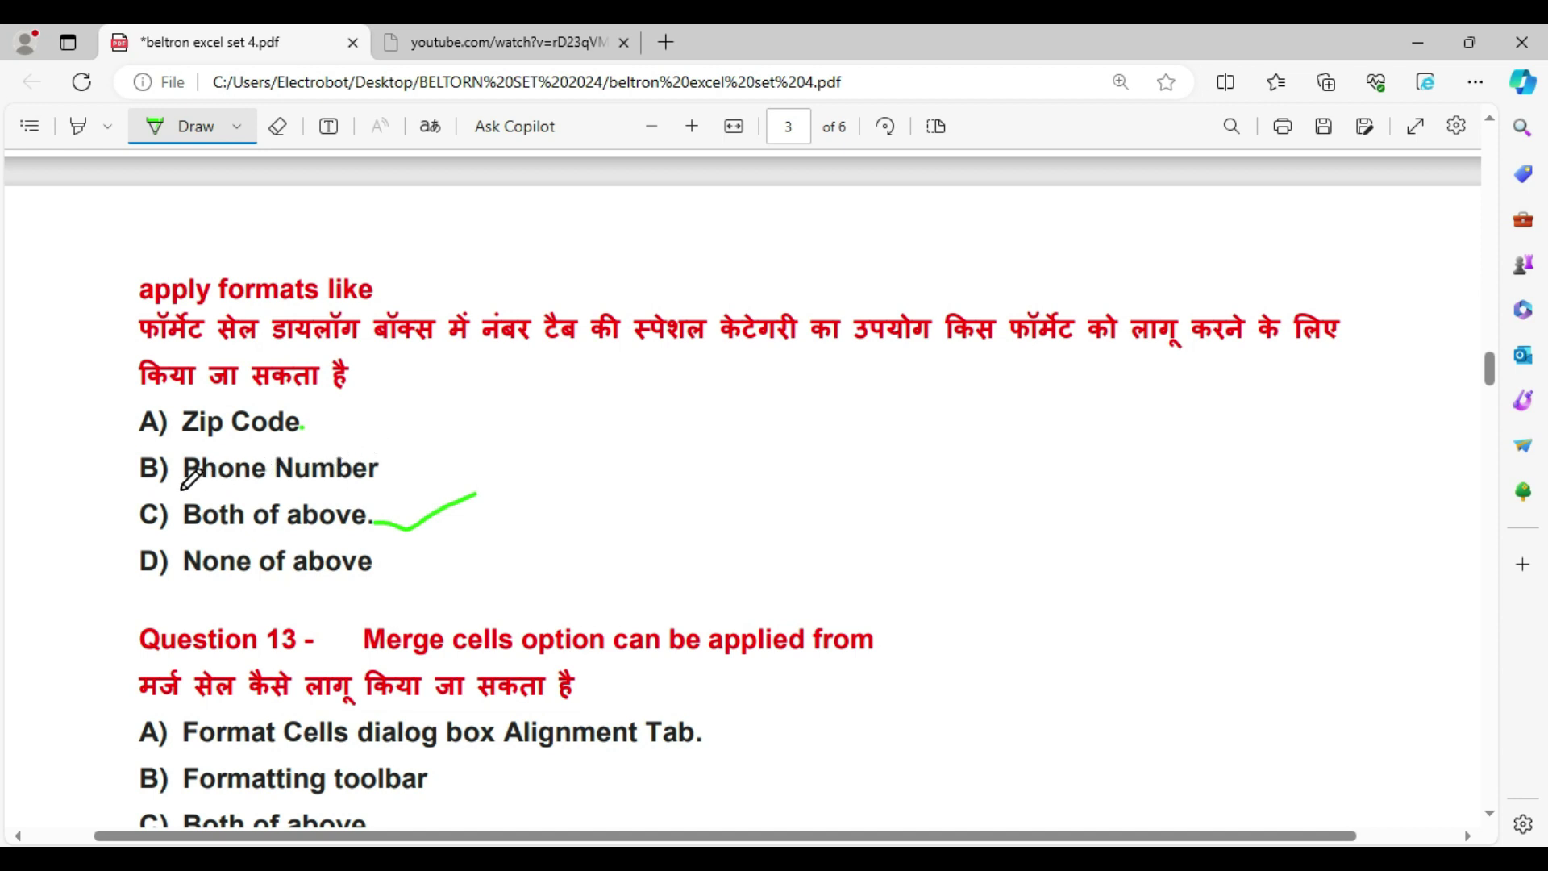
pyautogui.moveTo(183, 488); pyautogui.dragTo(352, 486)
pyautogui.moveTo(313, 422); pyautogui.dragTo(376, 410)
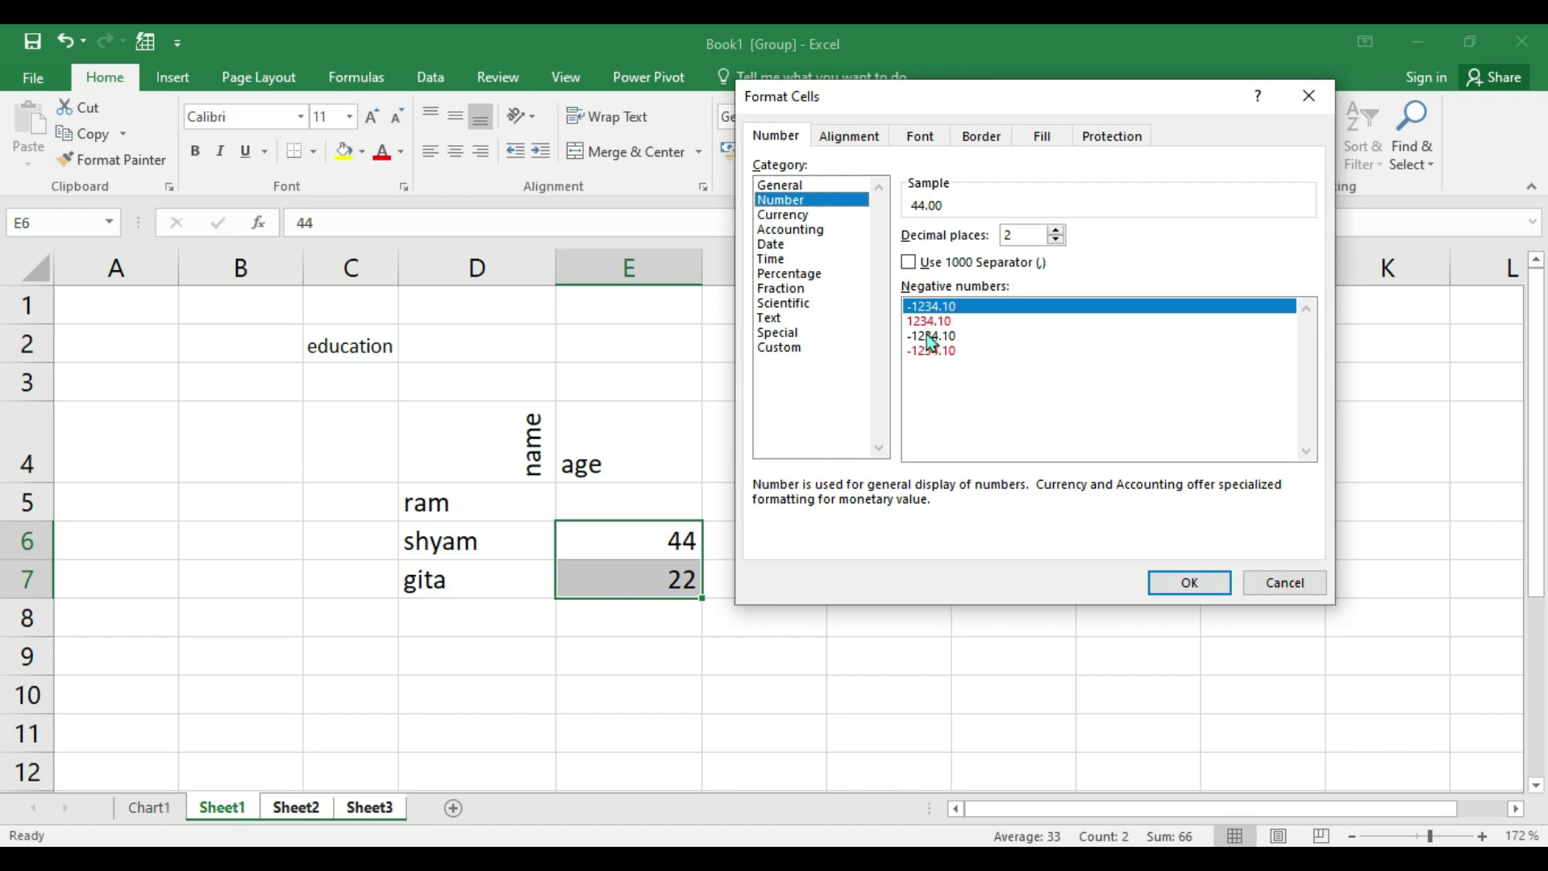
# Review the Special number category for E6:E7, then cancel the Format Cells settings.
pyautogui.click(786, 333)
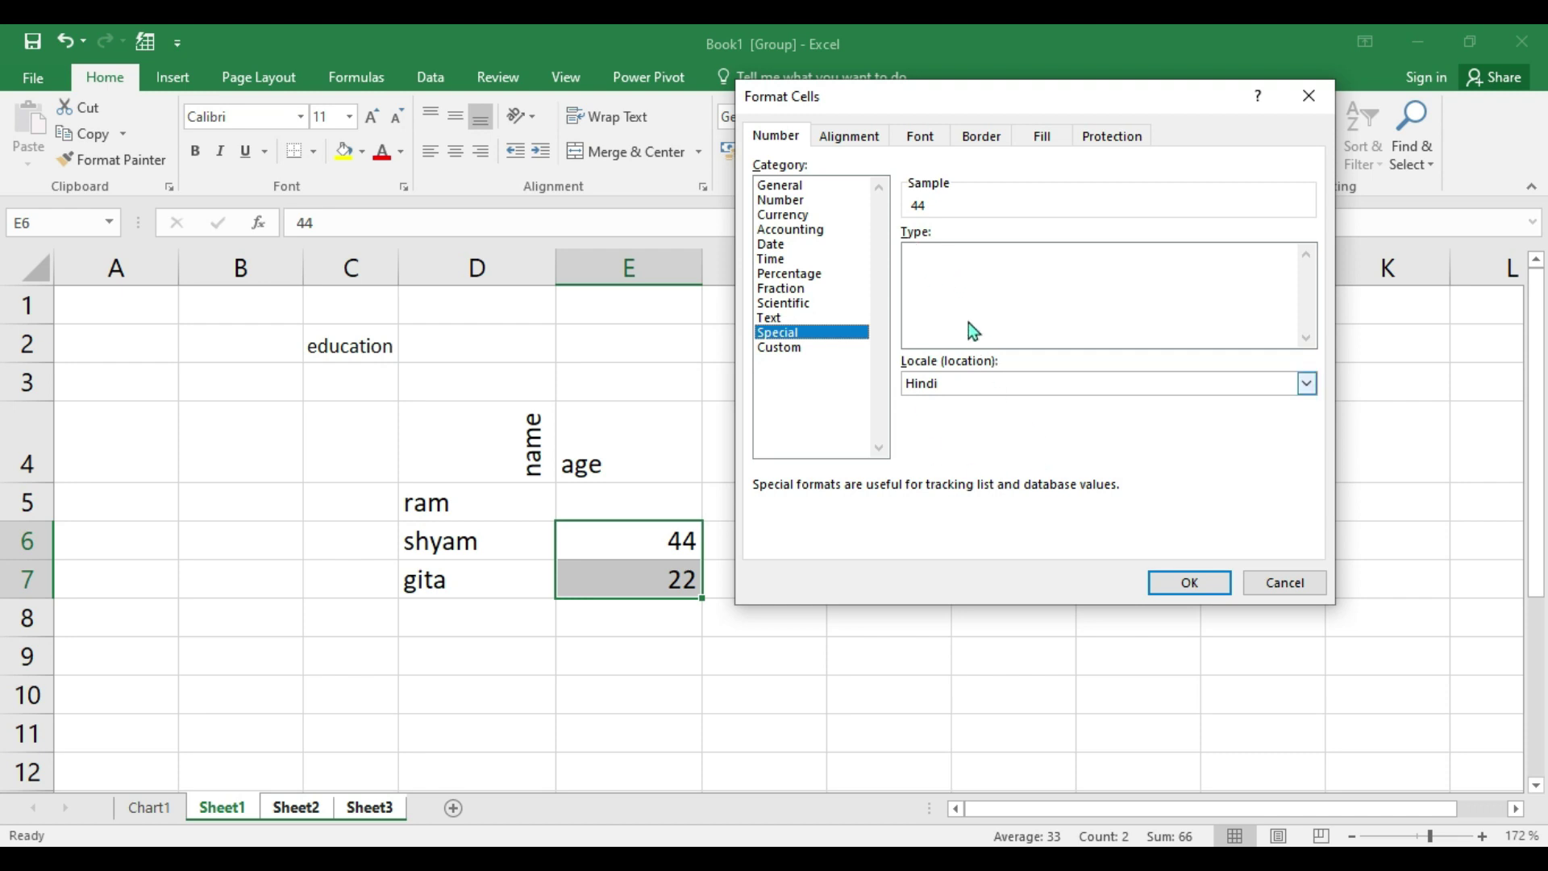
pyautogui.click(941, 250)
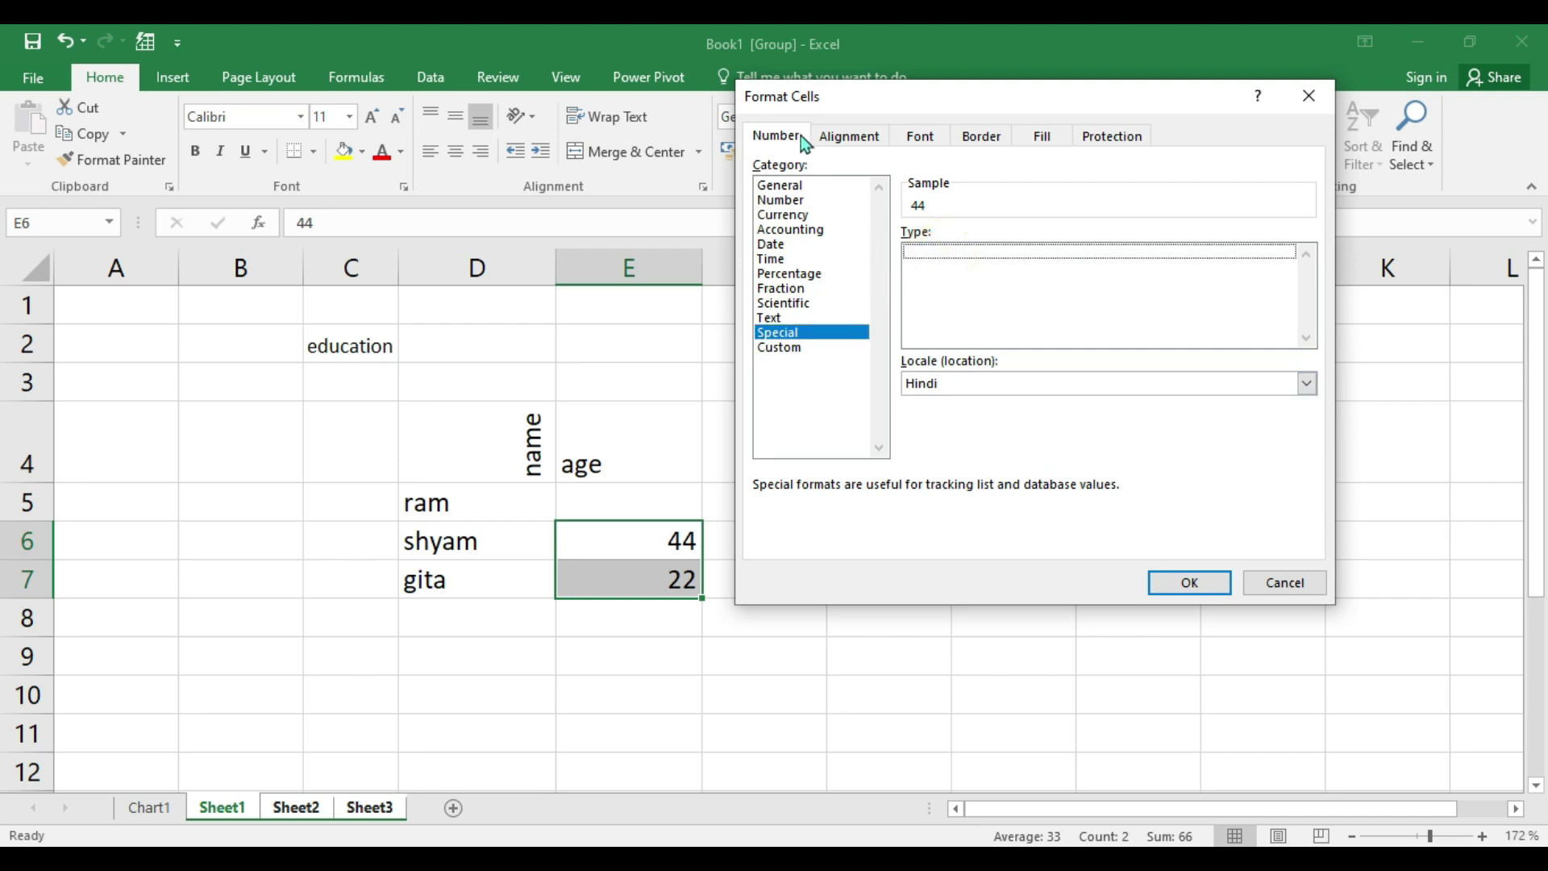
pyautogui.moveTo(800, 96); pyautogui.dragTo(766, 90)
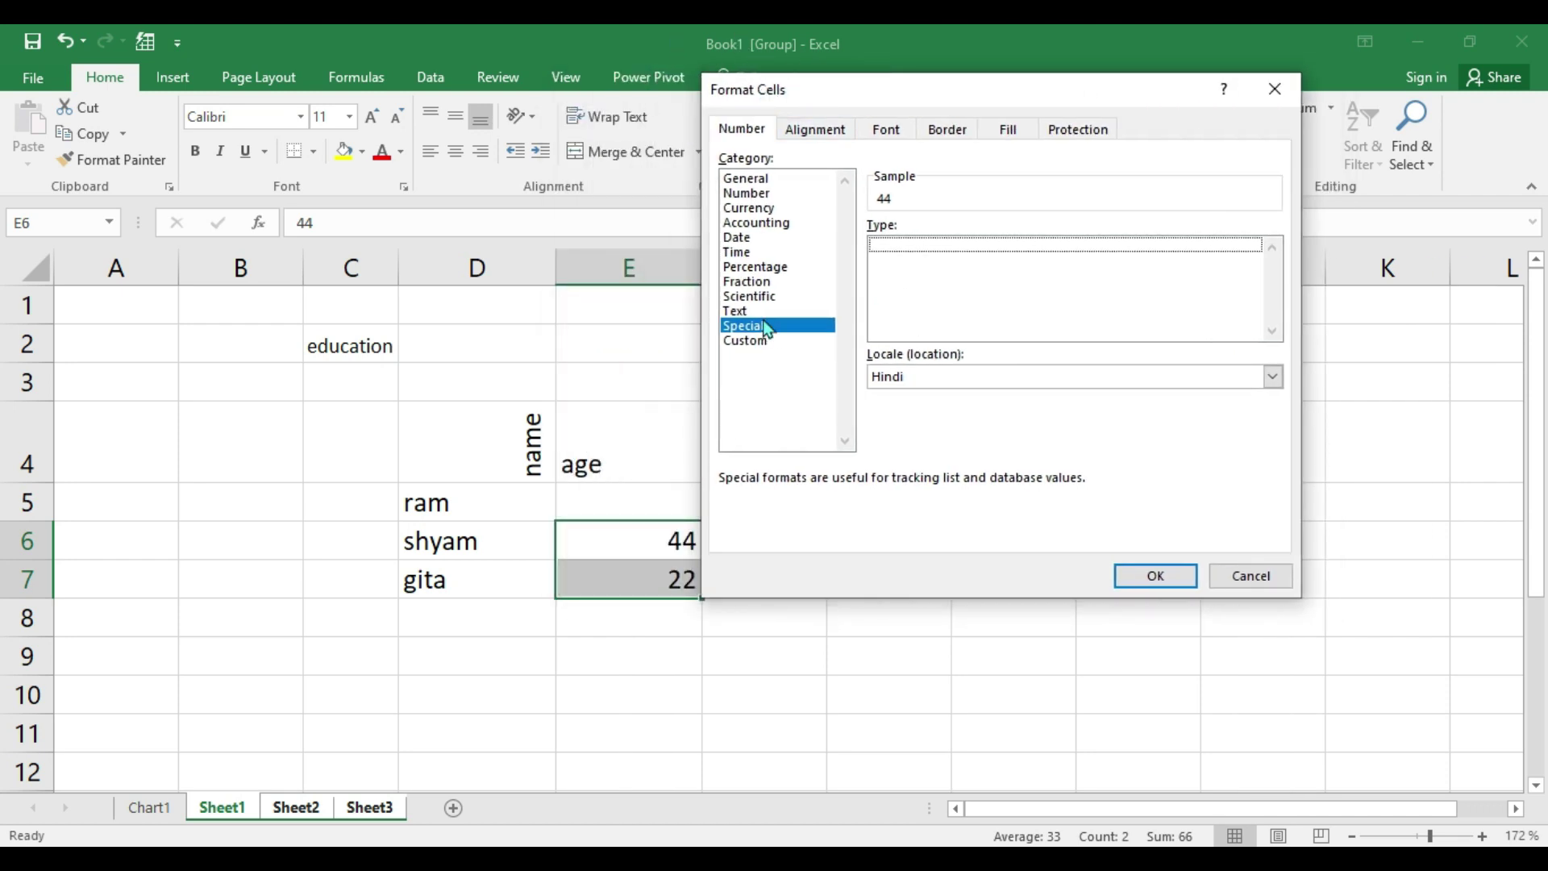
pyautogui.click(787, 325)
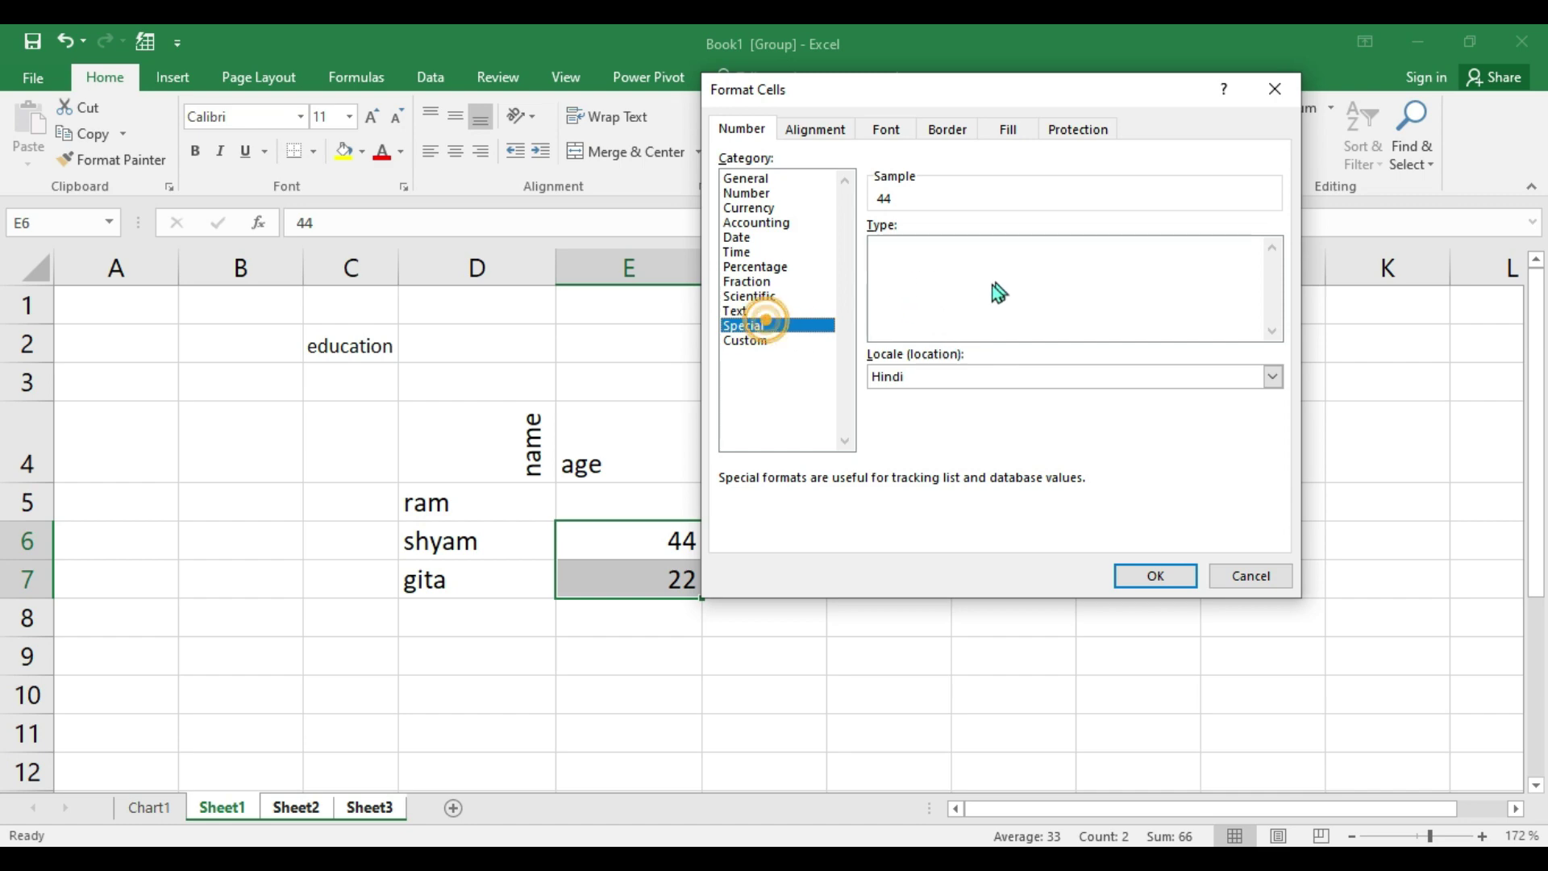
pyautogui.click(1262, 576)
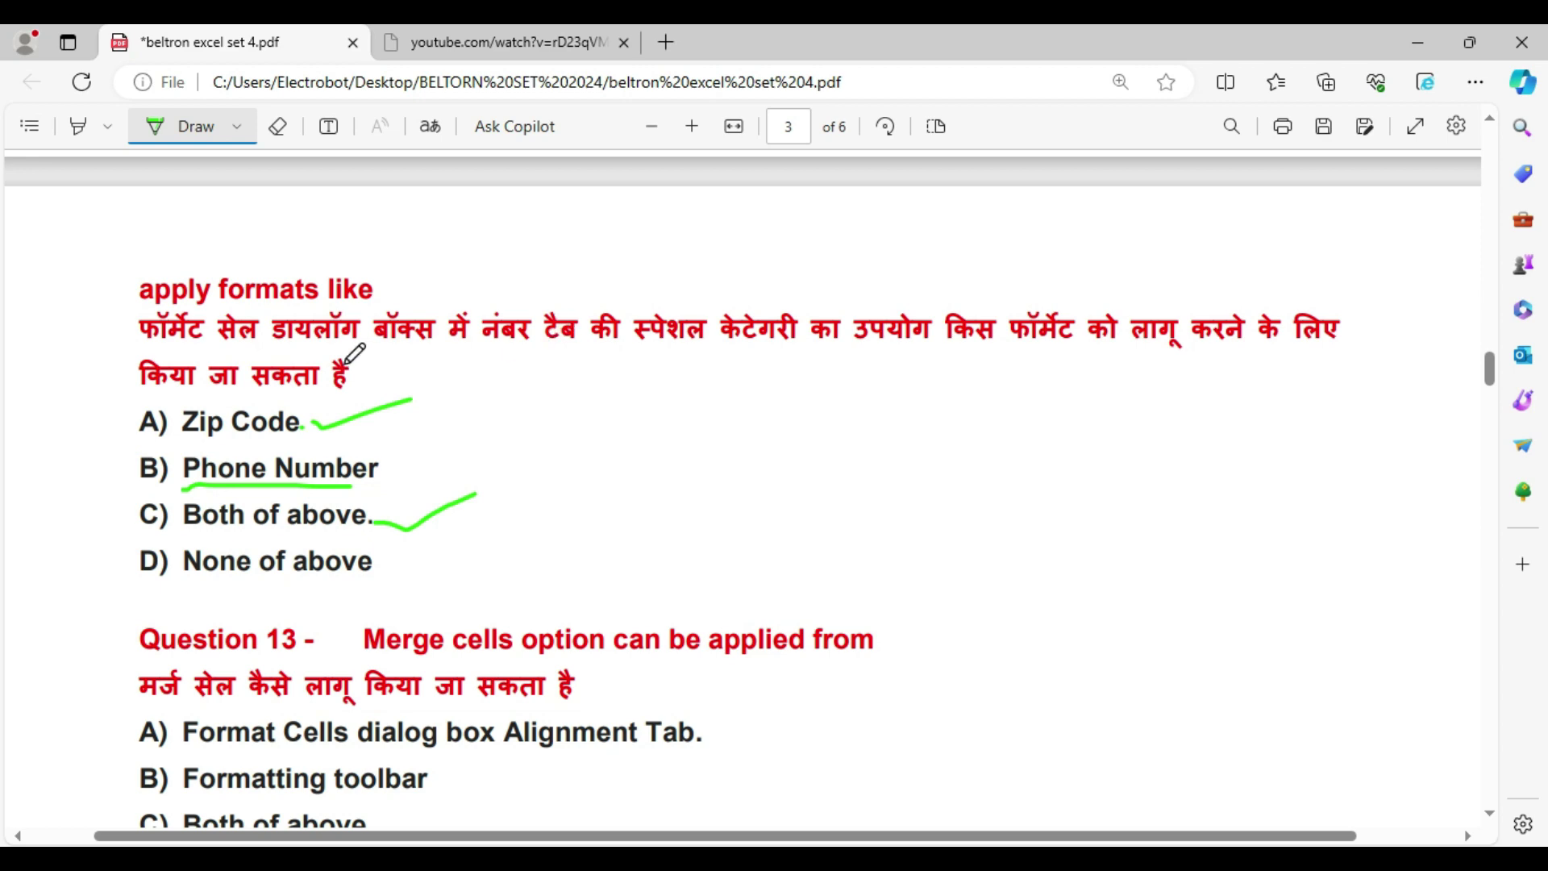
# Tick Question 13's option A, 'Format Cells dialog box Alignment Tab', in green, then return to Excel.
pyautogui.scroll(-3, 186, 466)
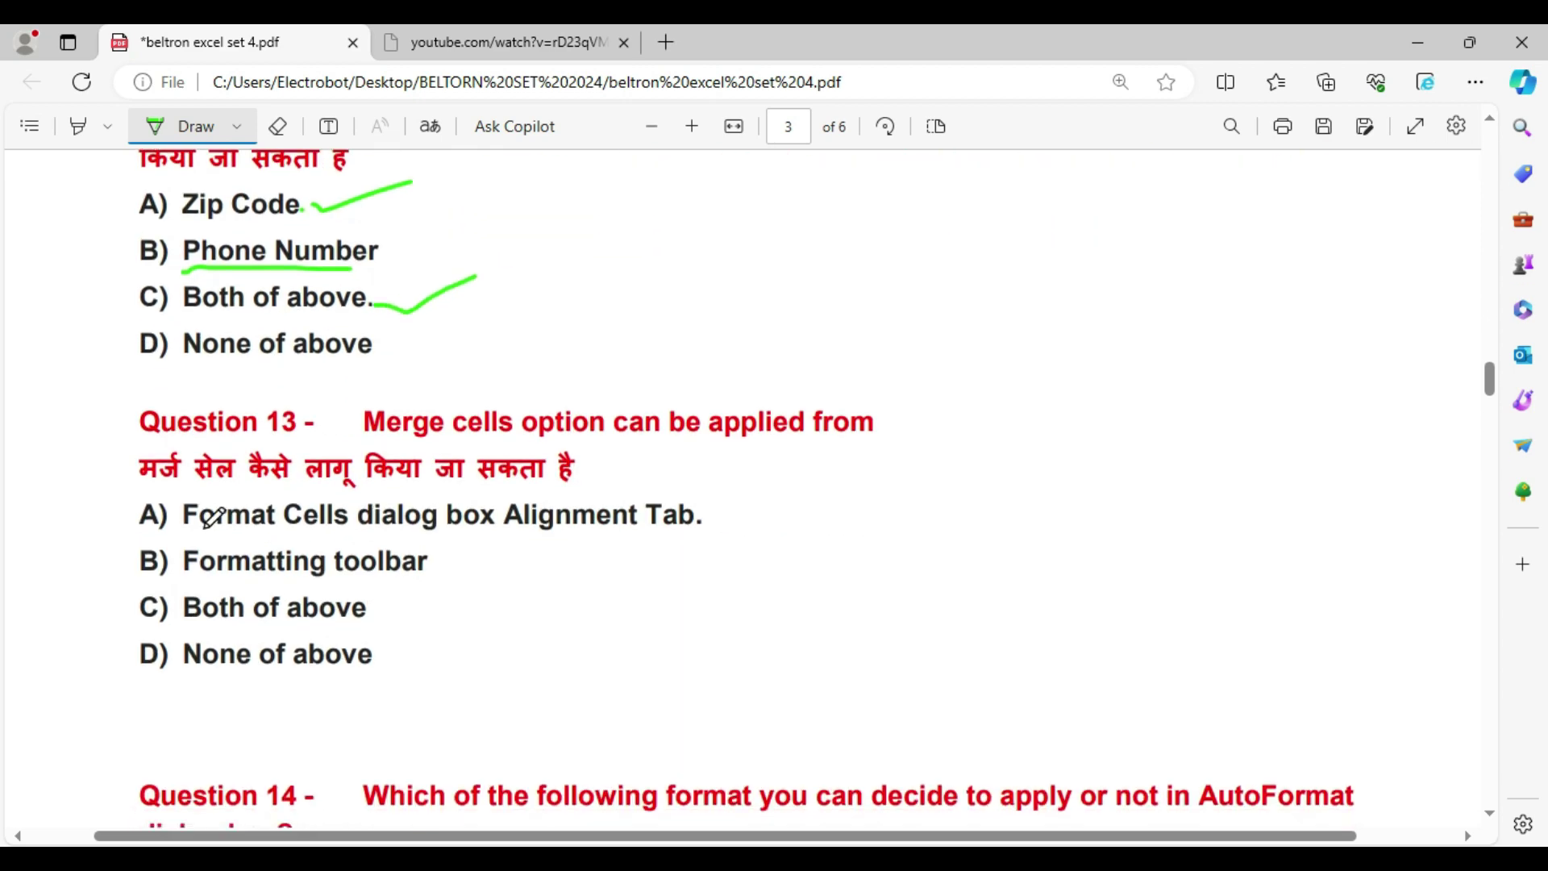
pyautogui.scroll(-1, 161, 468)
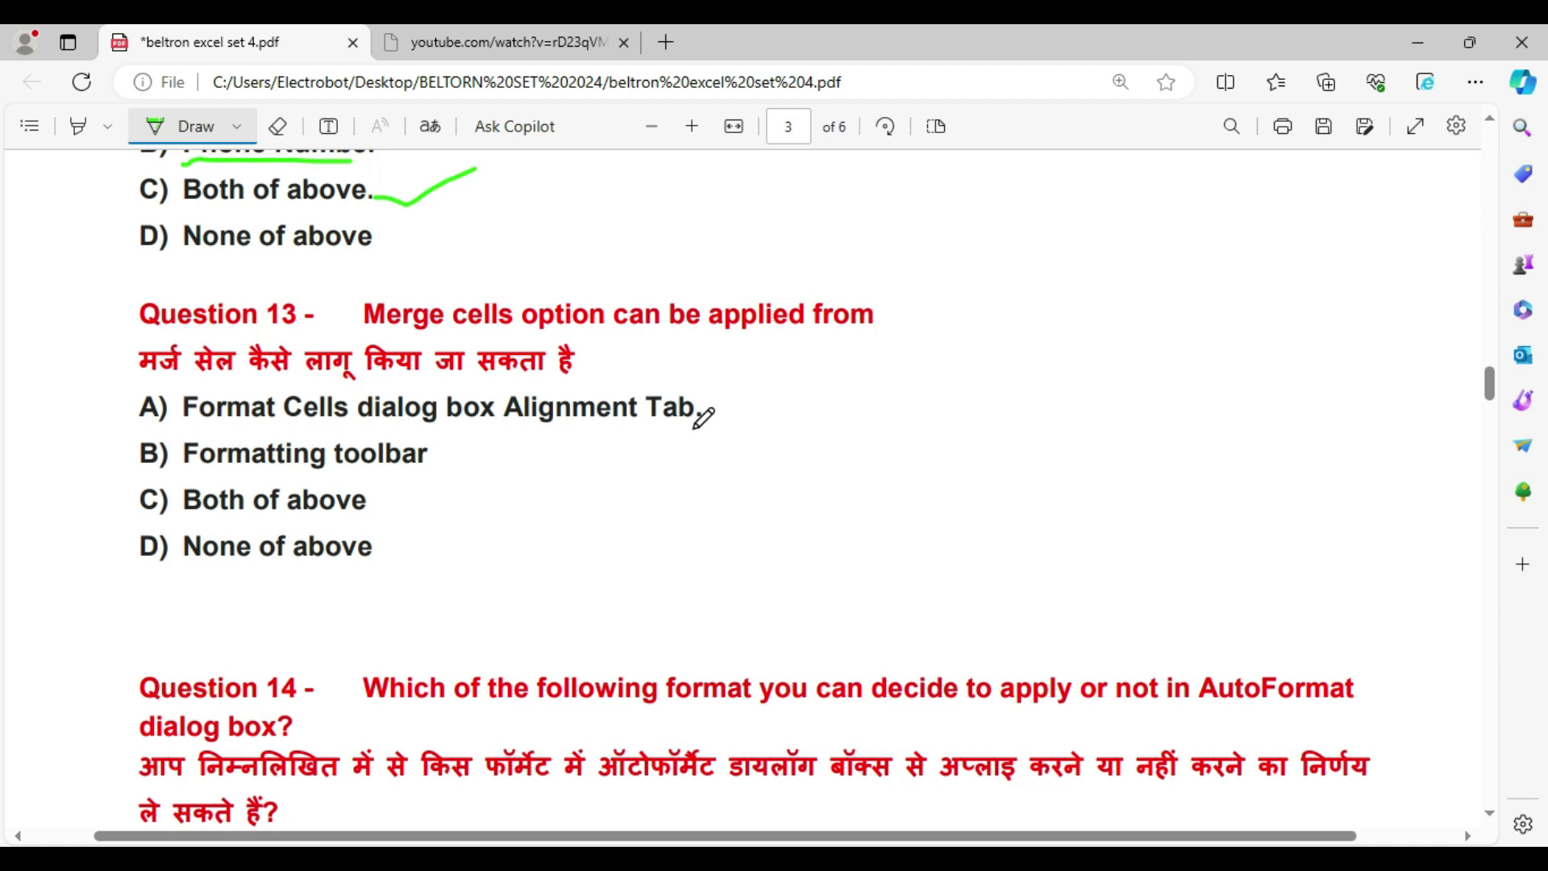
pyautogui.moveTo(693, 430); pyautogui.dragTo(830, 397)
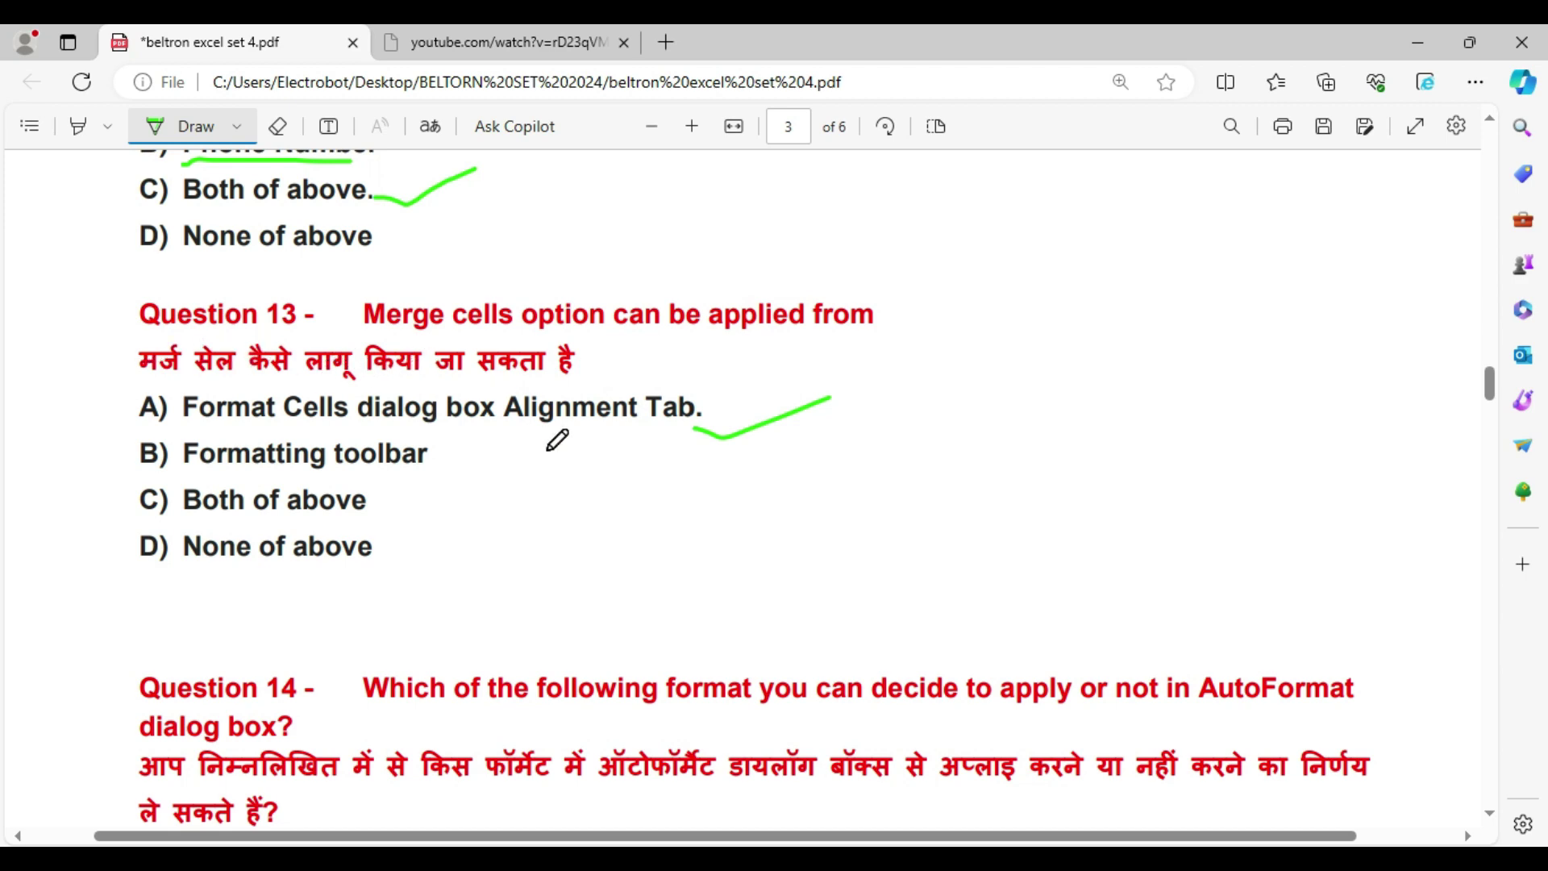
pyautogui.hotkey('alt', 'Tab')
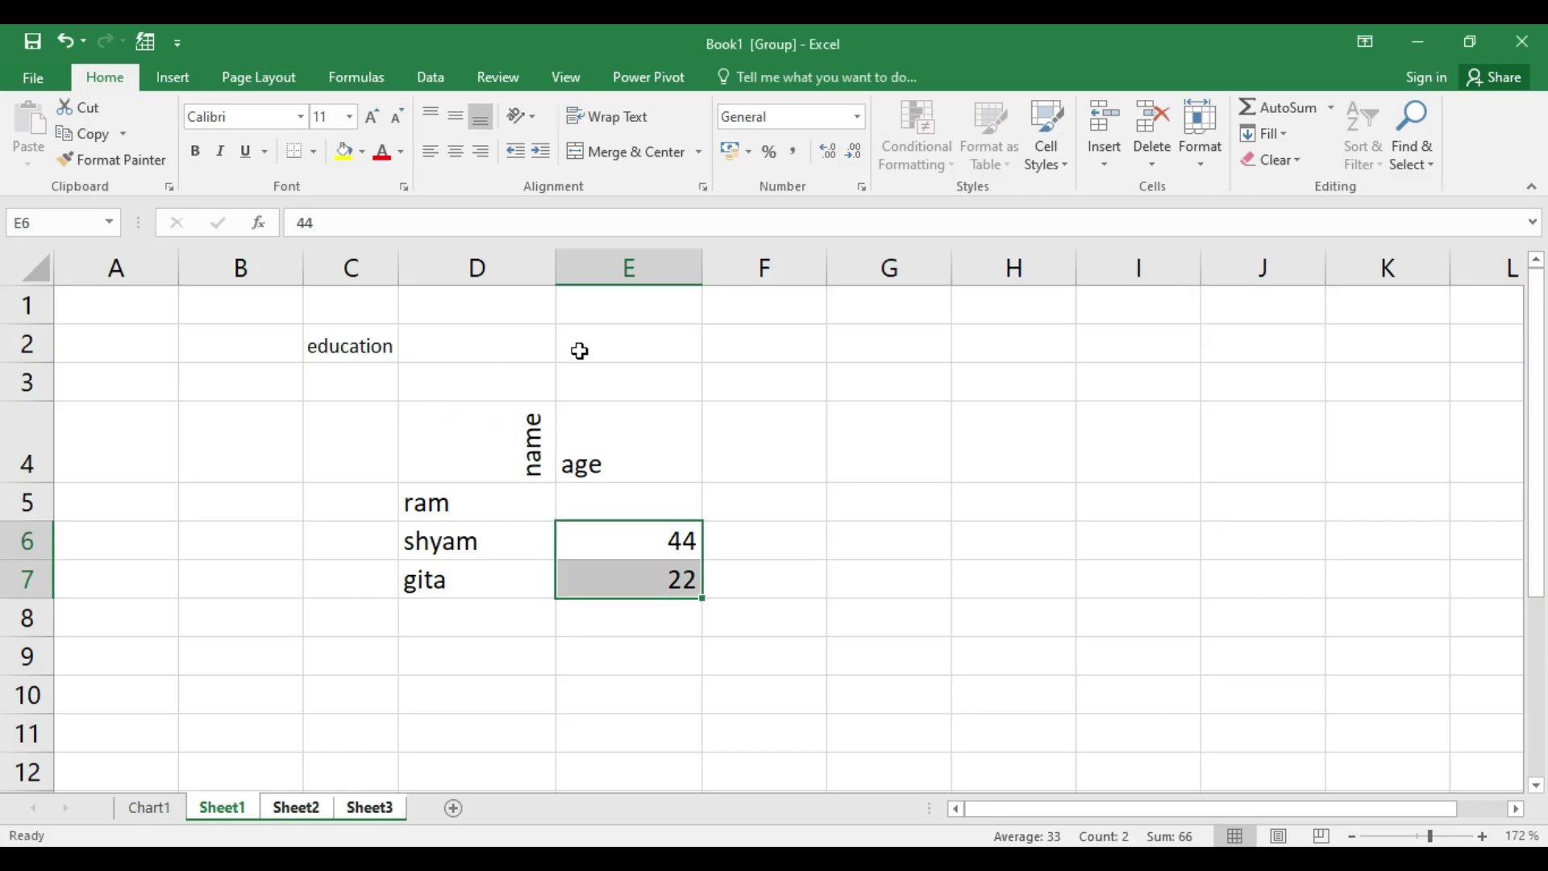
# Merge E2:F2 into one cell using the Merge cells option in the Alignment settings.
pyautogui.moveTo(580, 350); pyautogui.dragTo(766, 343)
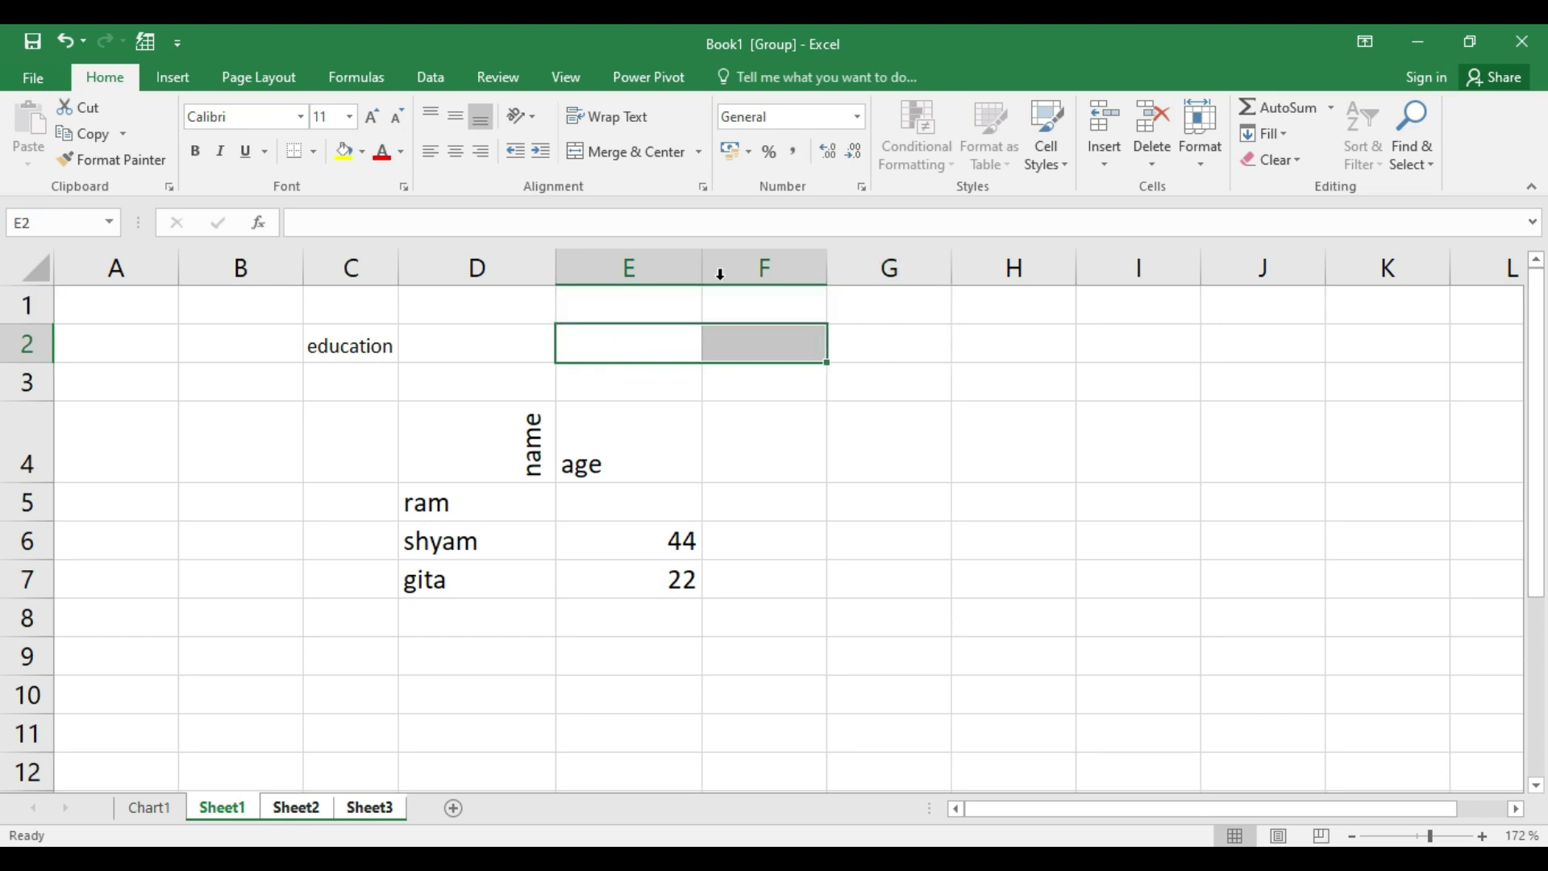
pyautogui.click(701, 187)
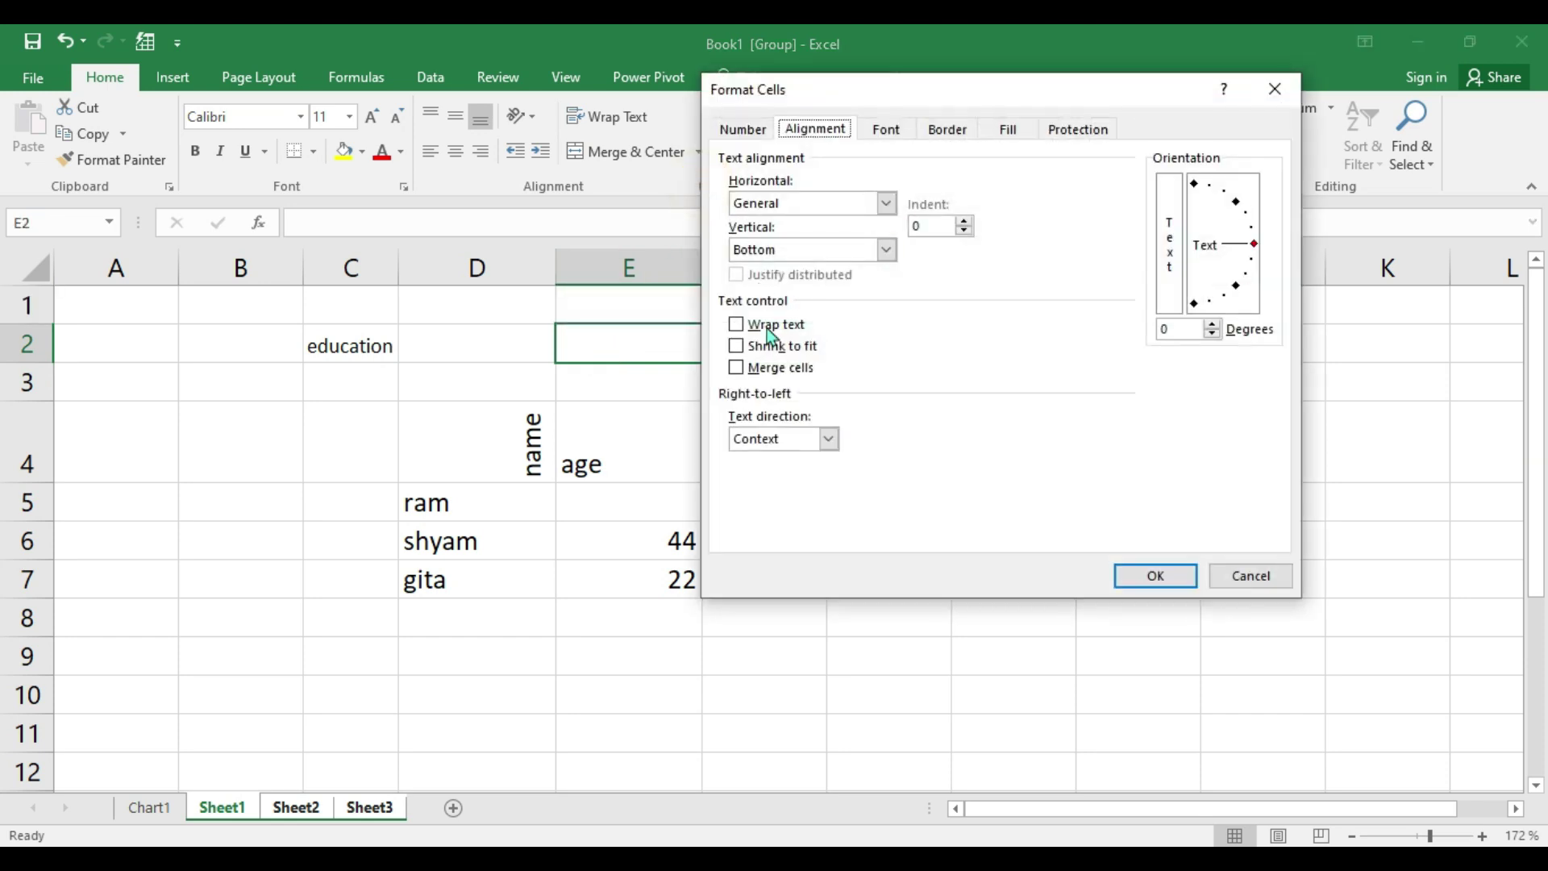
pyautogui.click(736, 367)
pyautogui.click(1173, 577)
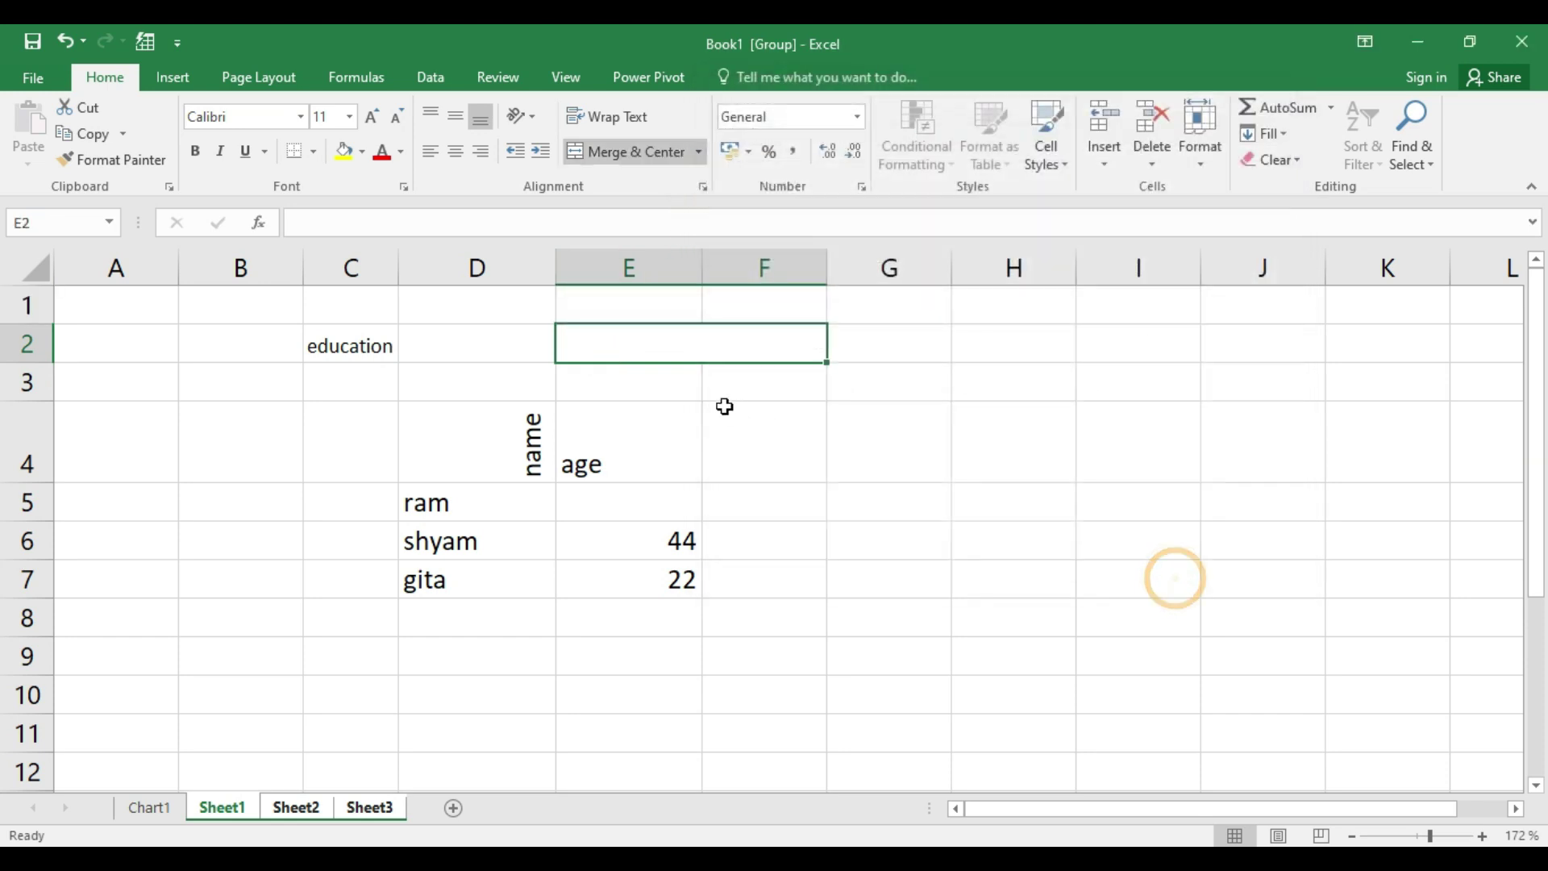
# Undo the merge, then toggle Merge & Center on and off twice for E2:F2.
pyautogui.hotkey('ctrl', 'z')
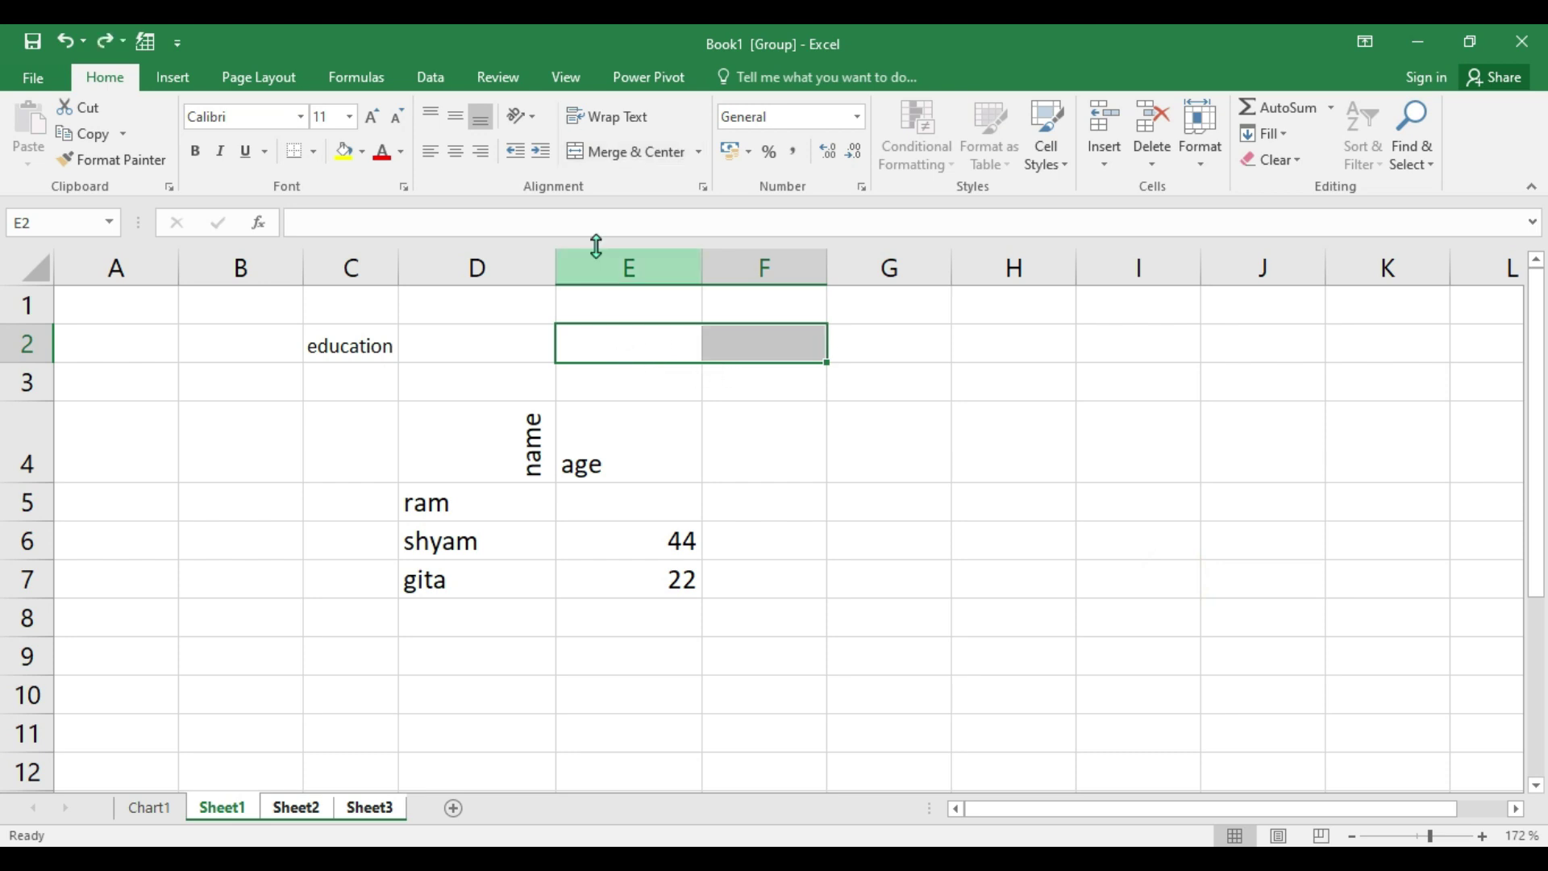
pyautogui.click(622, 157)
pyautogui.click(623, 146)
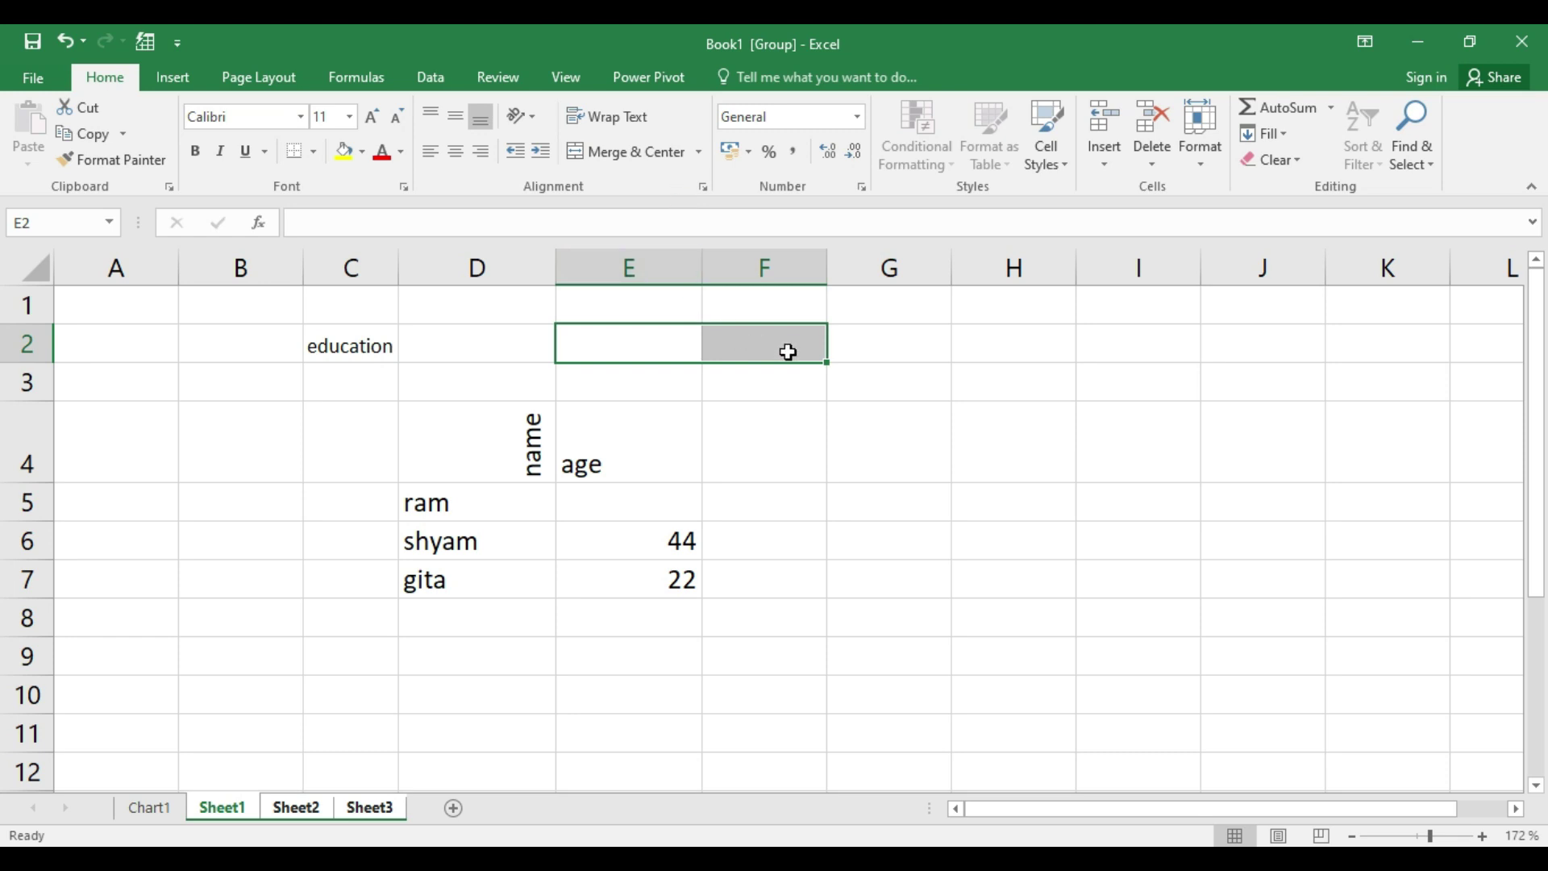
pyautogui.click(618, 158)
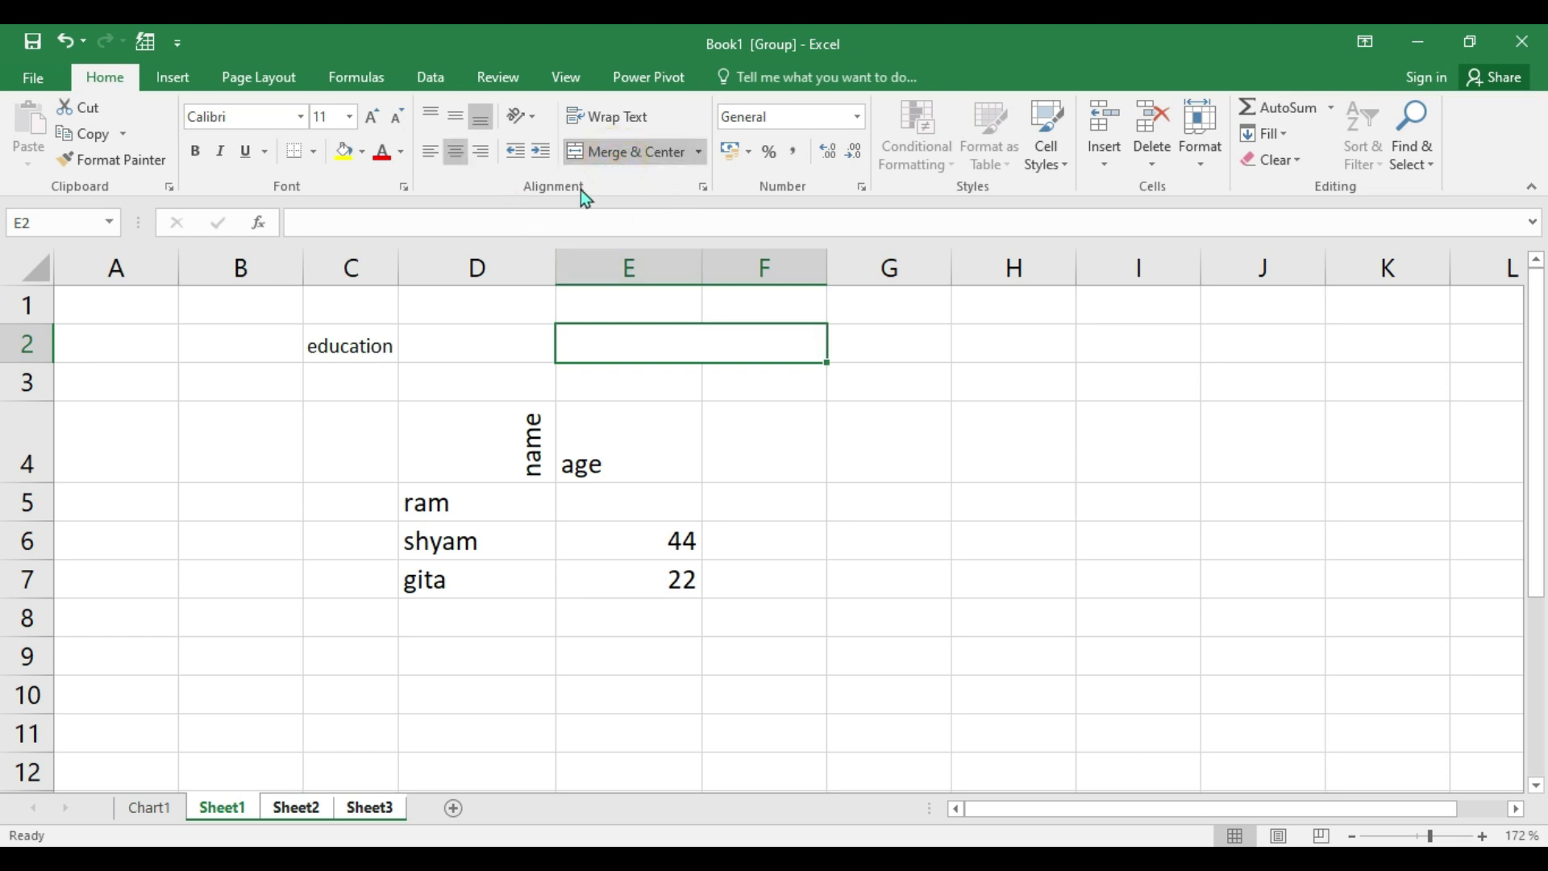
pyautogui.click(608, 161)
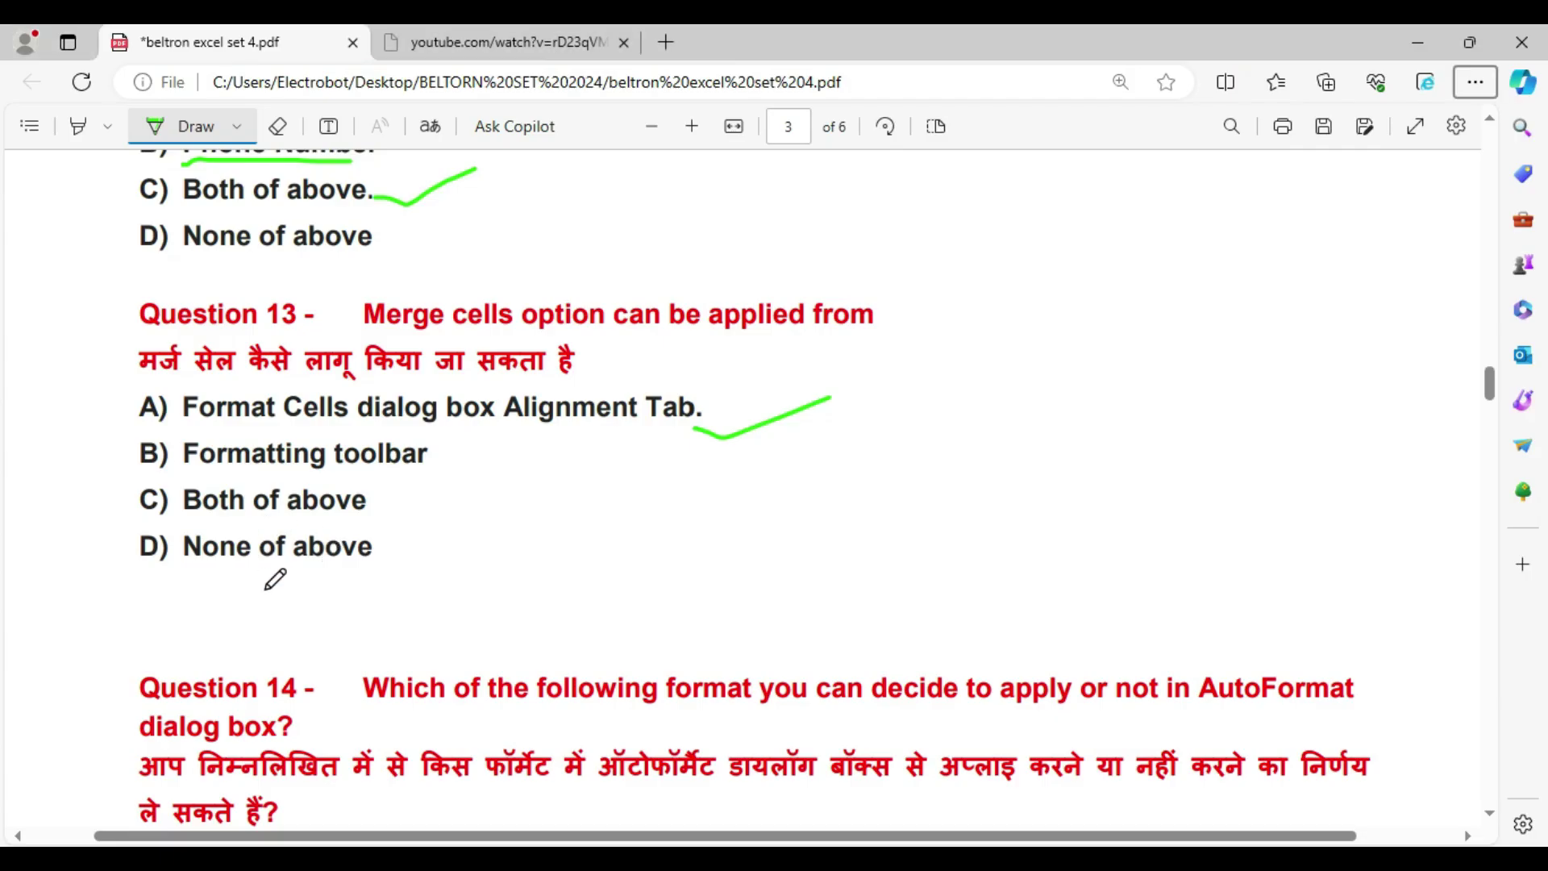
# Tick Question 14's option D, 'All of above.', in green as the answer.
pyautogui.scroll(-5, 188, 449)
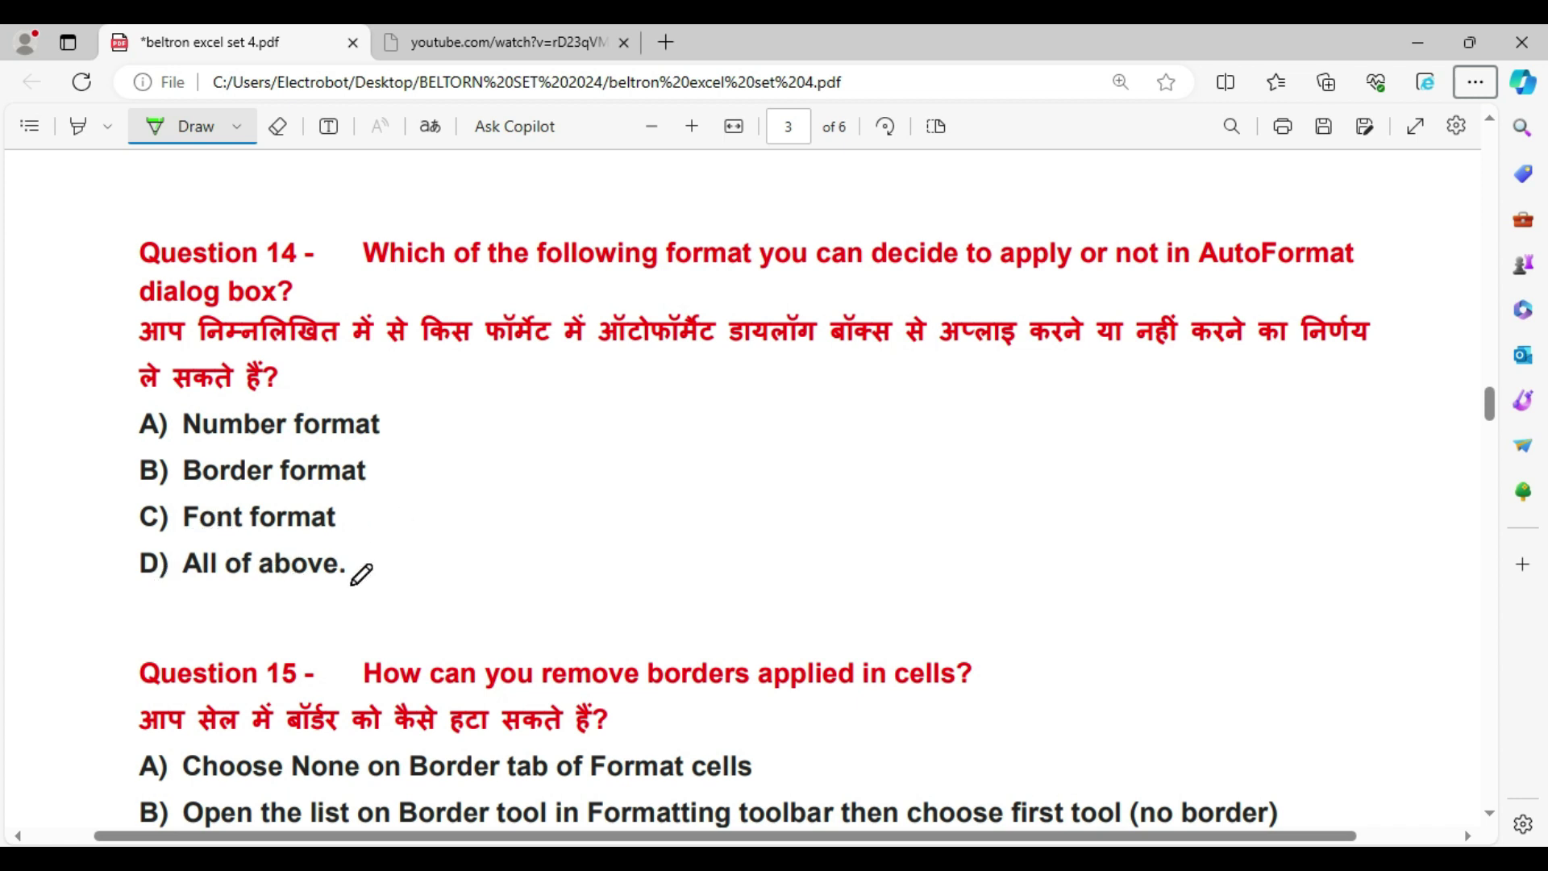
pyautogui.moveTo(352, 567)
pyautogui.mouseDown()
pyautogui.moveTo(378, 587)
pyautogui.moveTo(493, 545)
pyautogui.mouseUp()
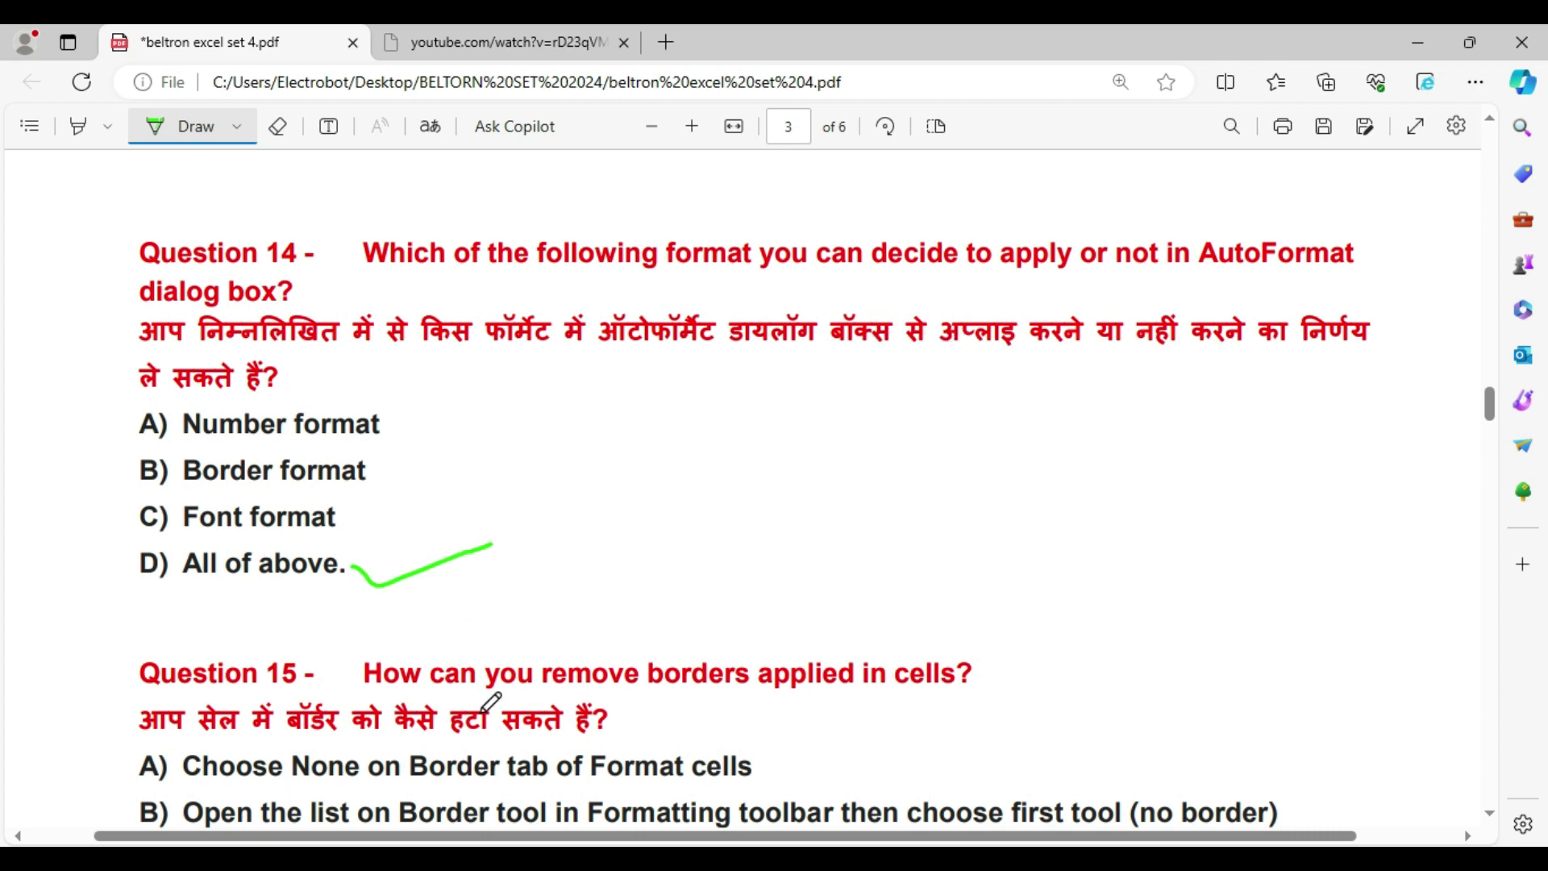
pyautogui.scroll(-3, 426, 682)
# Underline Question 15's options A and B in green and mark 'Both of above.' as the answer.
pyautogui.scroll(-3, 315, 596)
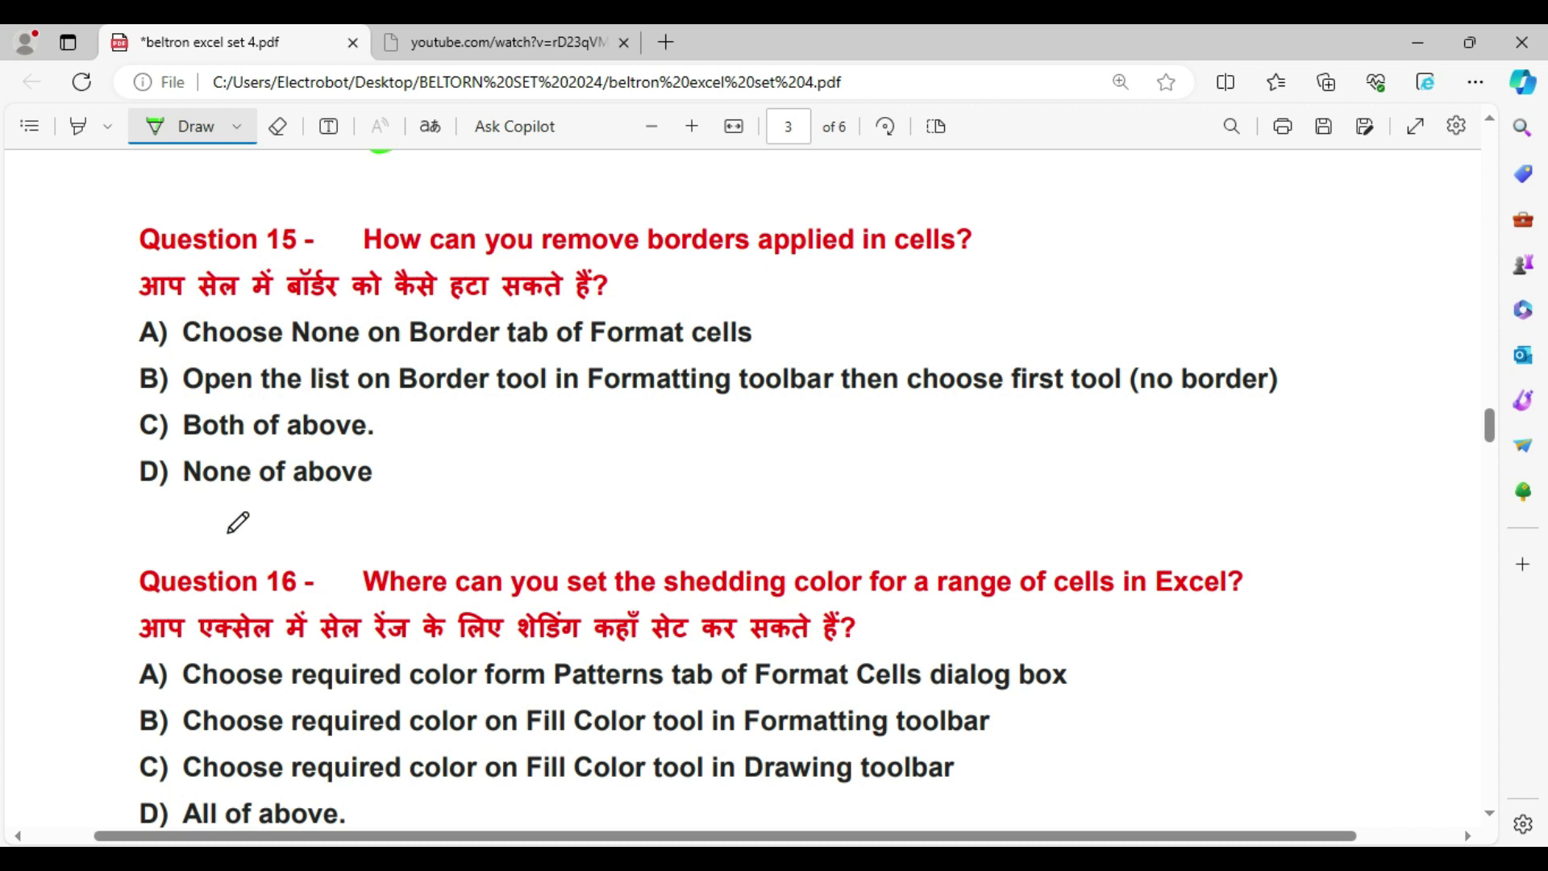
pyautogui.moveTo(173, 344); pyautogui.dragTo(752, 344)
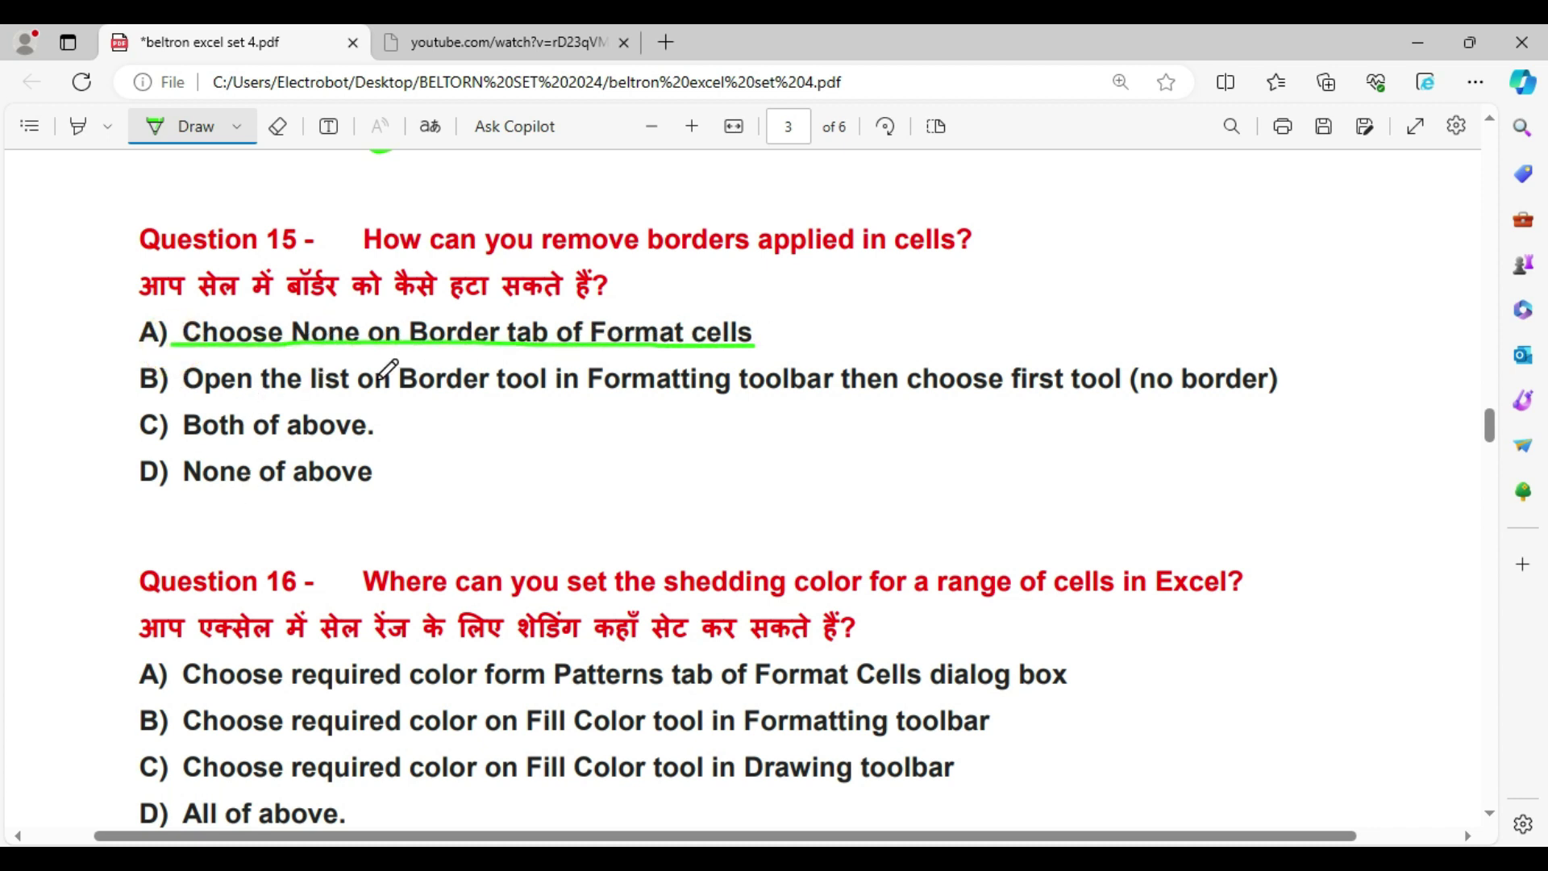
pyautogui.moveTo(178, 404); pyautogui.dragTo(1150, 404)
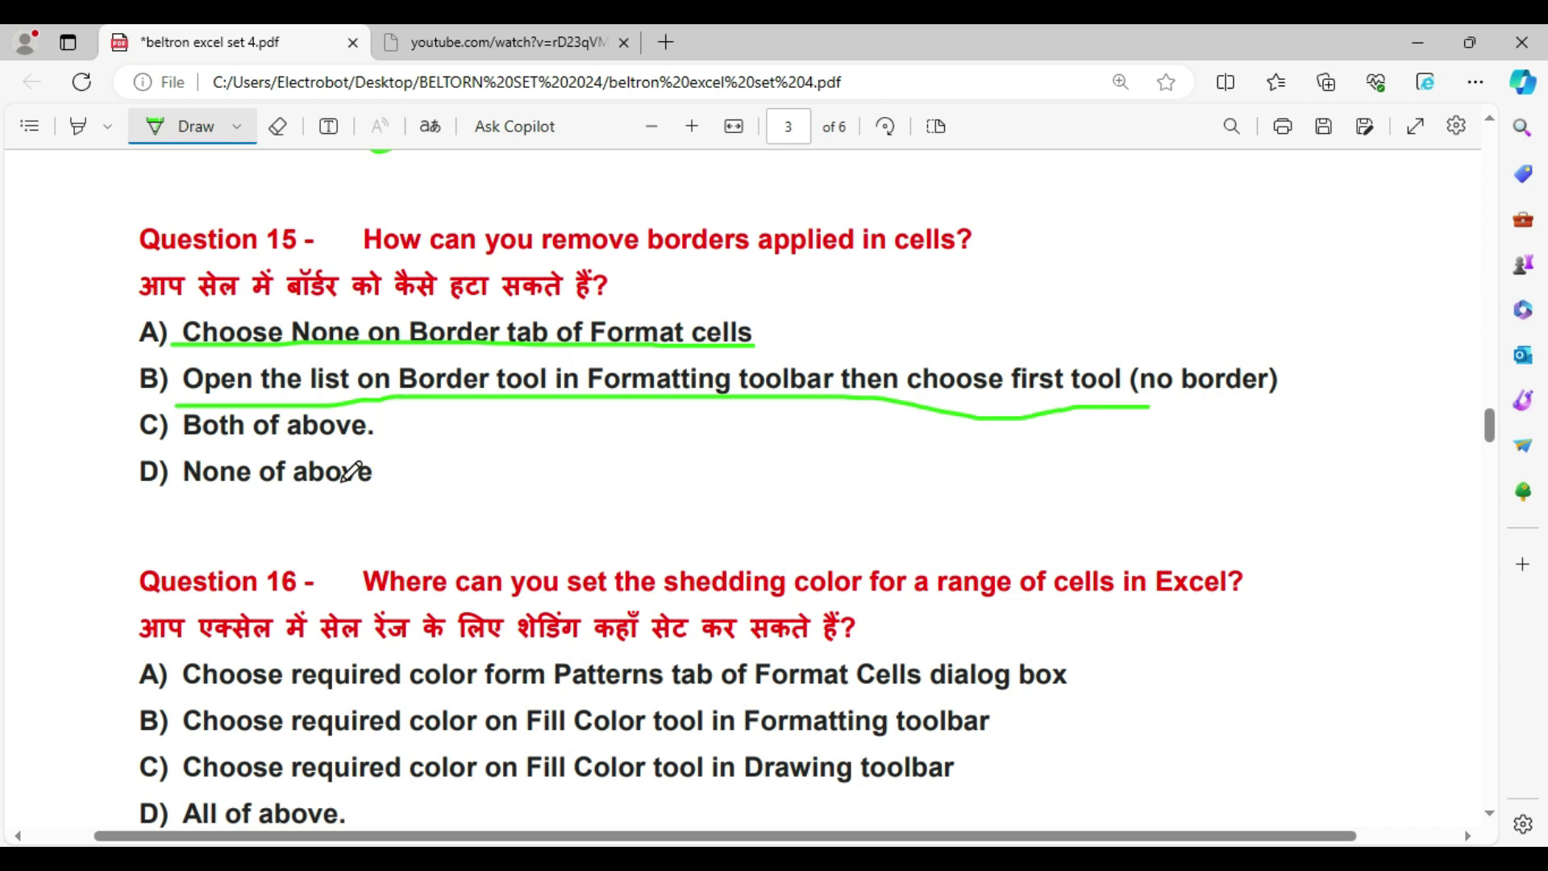
pyautogui.moveTo(355, 445); pyautogui.dragTo(502, 425)
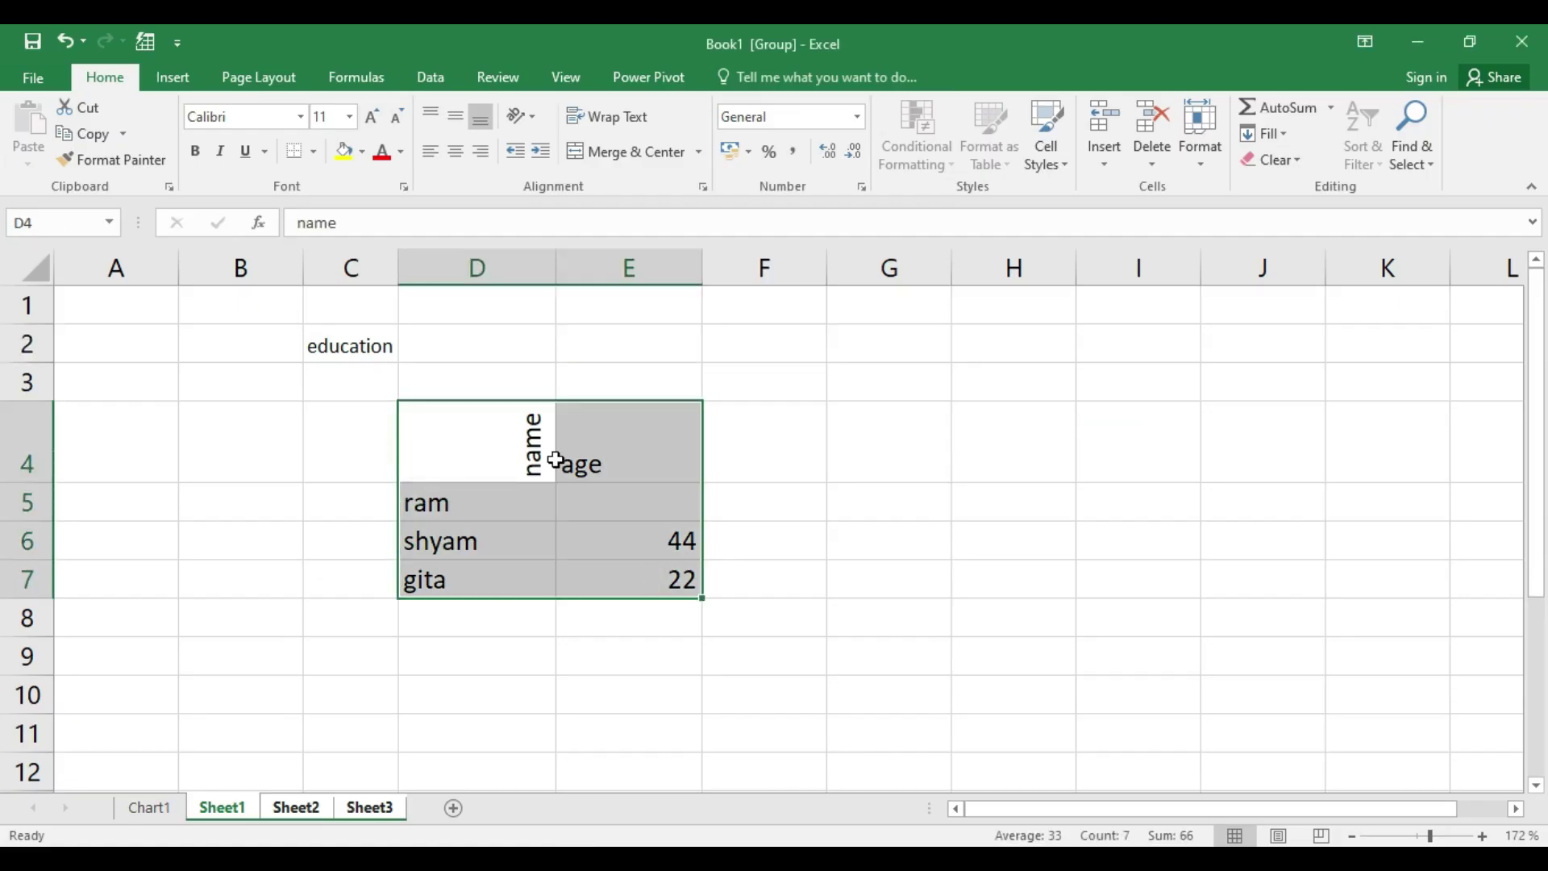
# Give D4:E7 All Borders, then remove them with the None border preset in Format Cells.
pyautogui.click(315, 166)
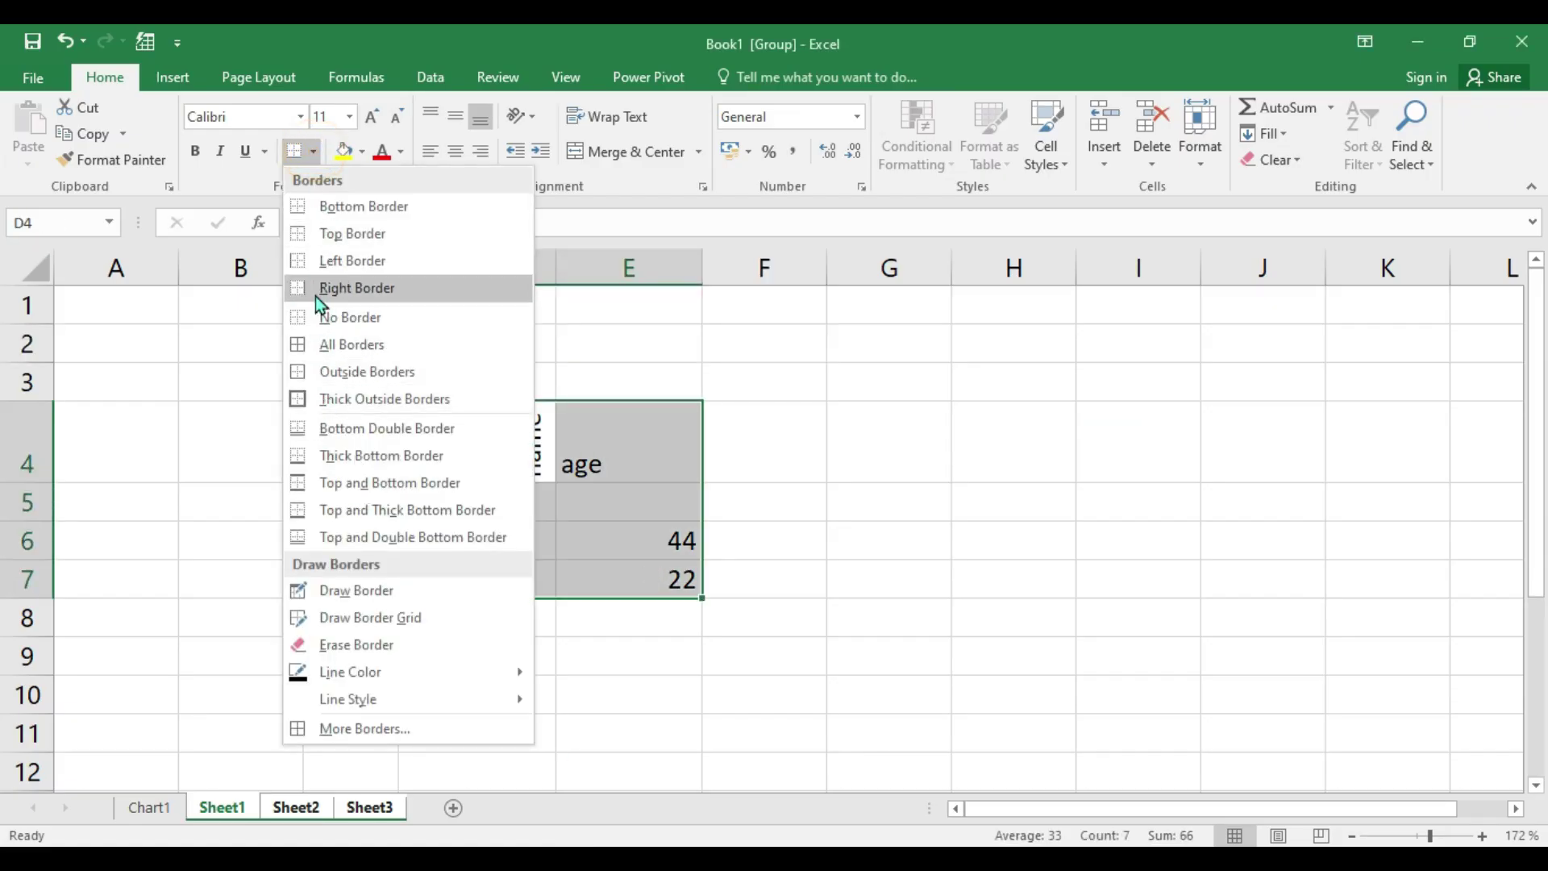
pyautogui.click(320, 347)
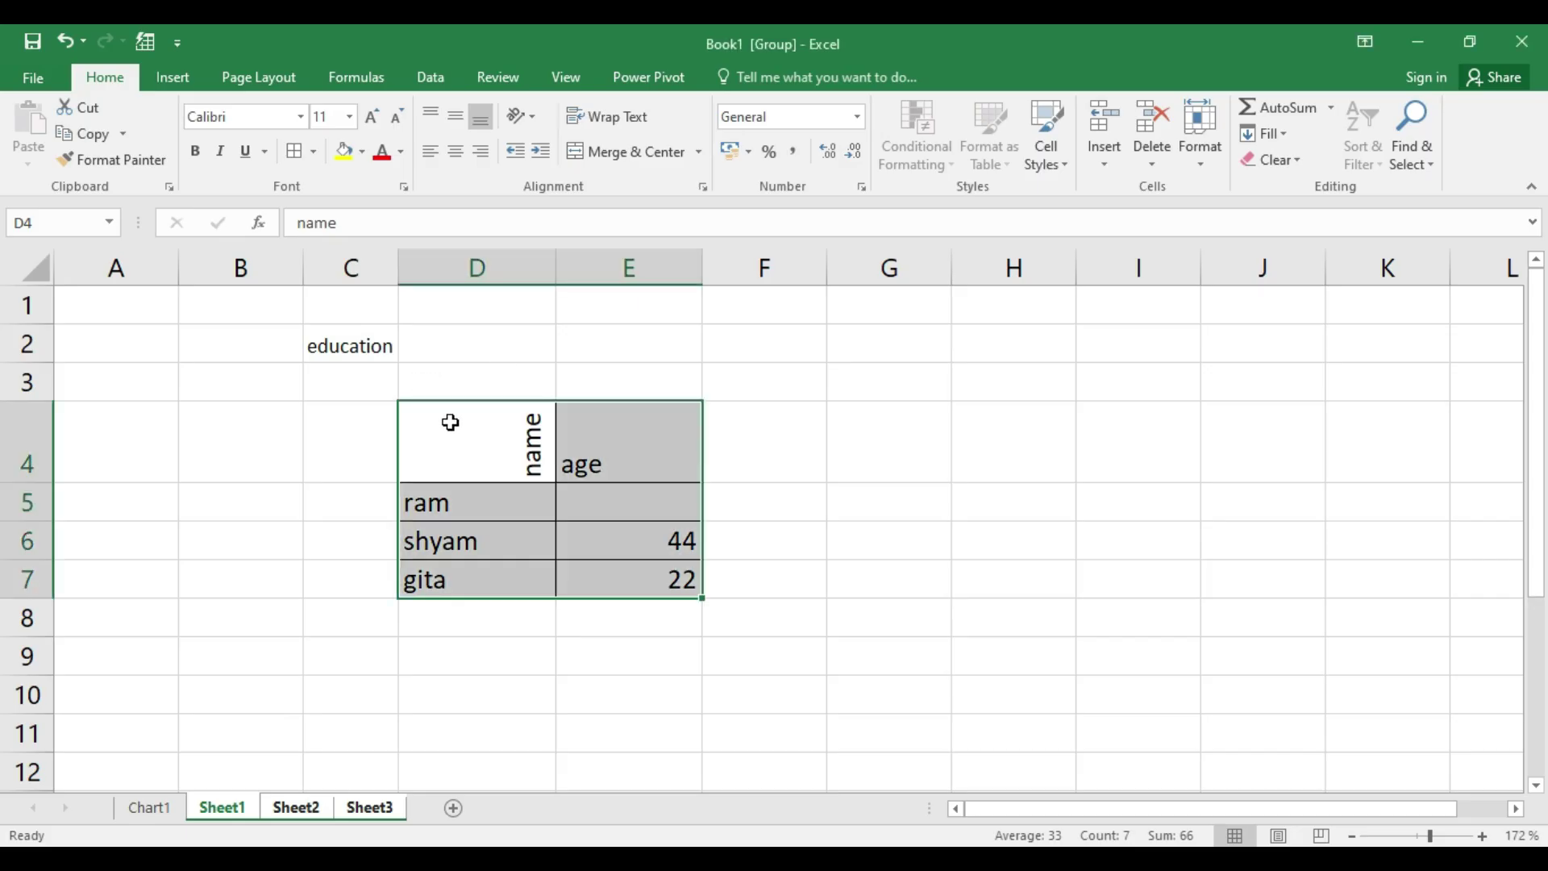
pyautogui.moveTo(450, 423)
pyautogui.mouseDown()
pyautogui.moveTo(667, 546)
pyautogui.moveTo(674, 581)
pyautogui.mouseUp()
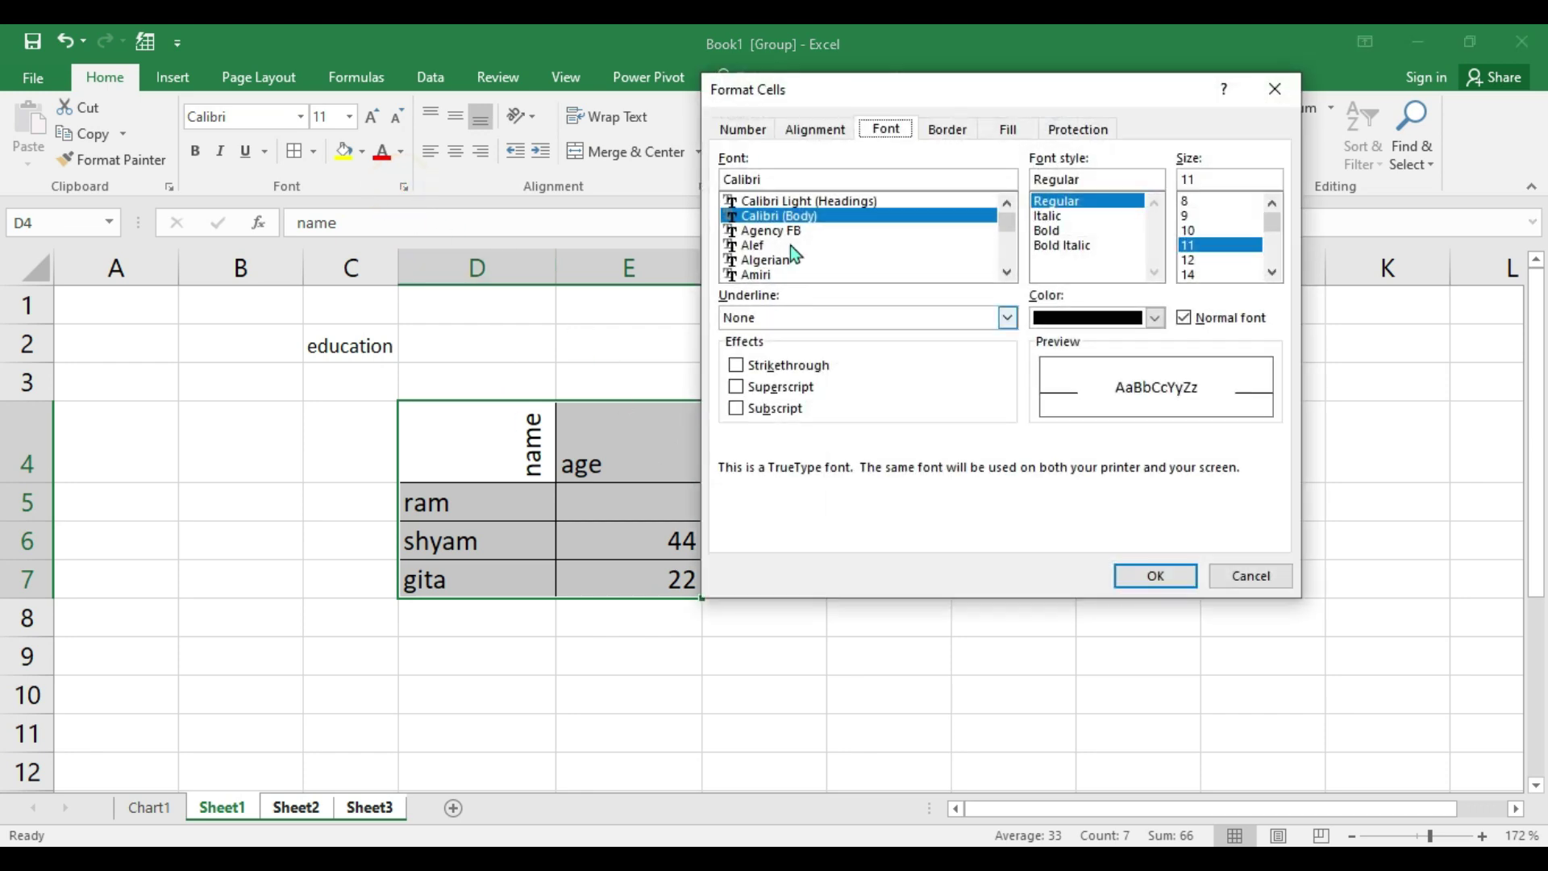
pyautogui.click(943, 131)
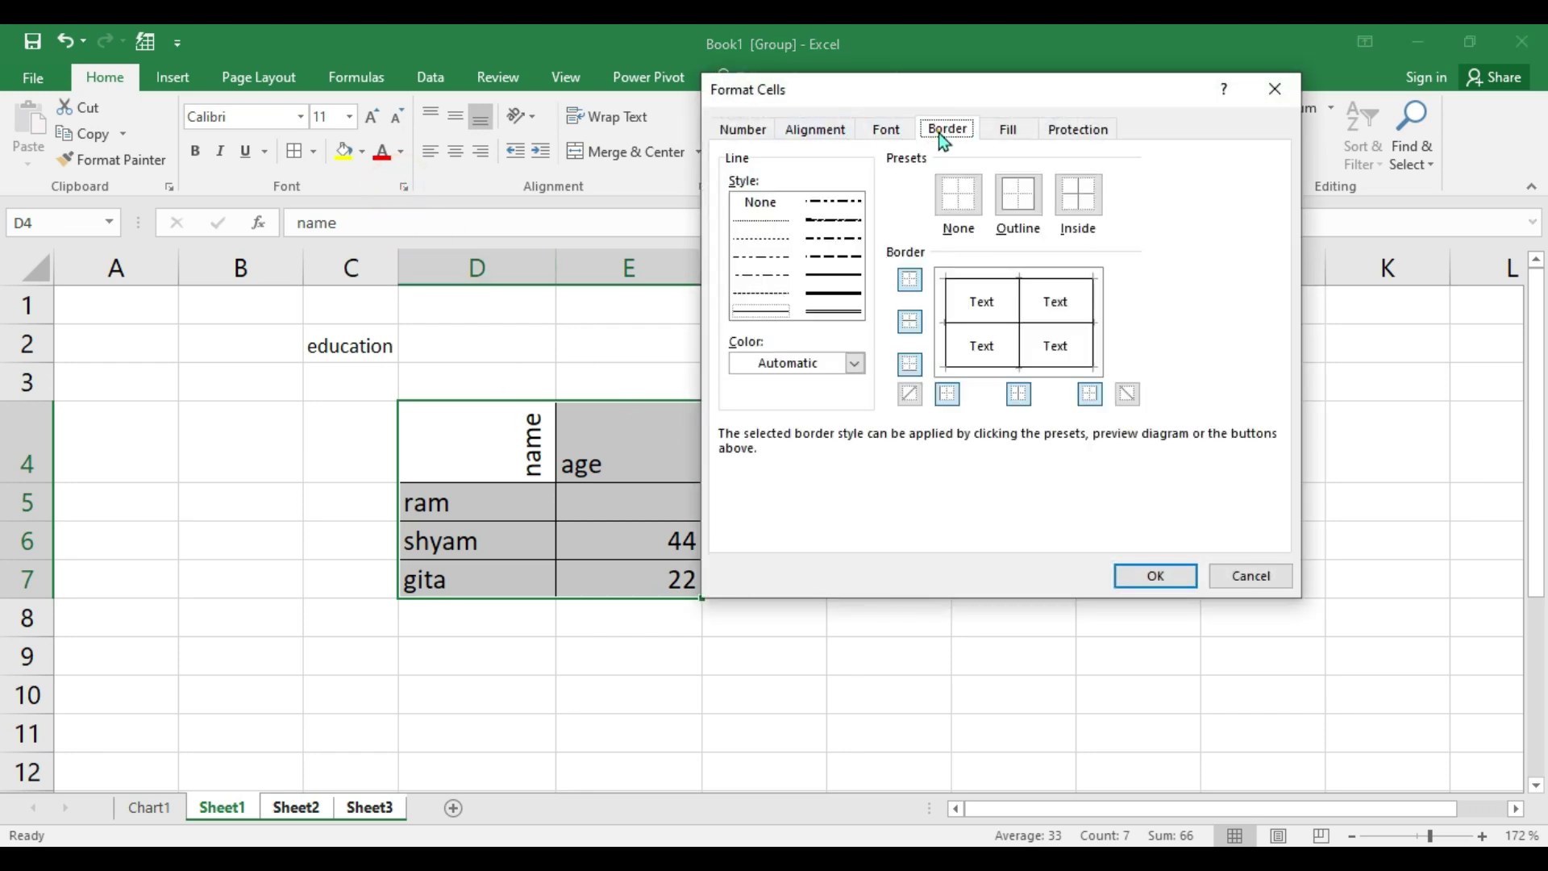
pyautogui.click(960, 197)
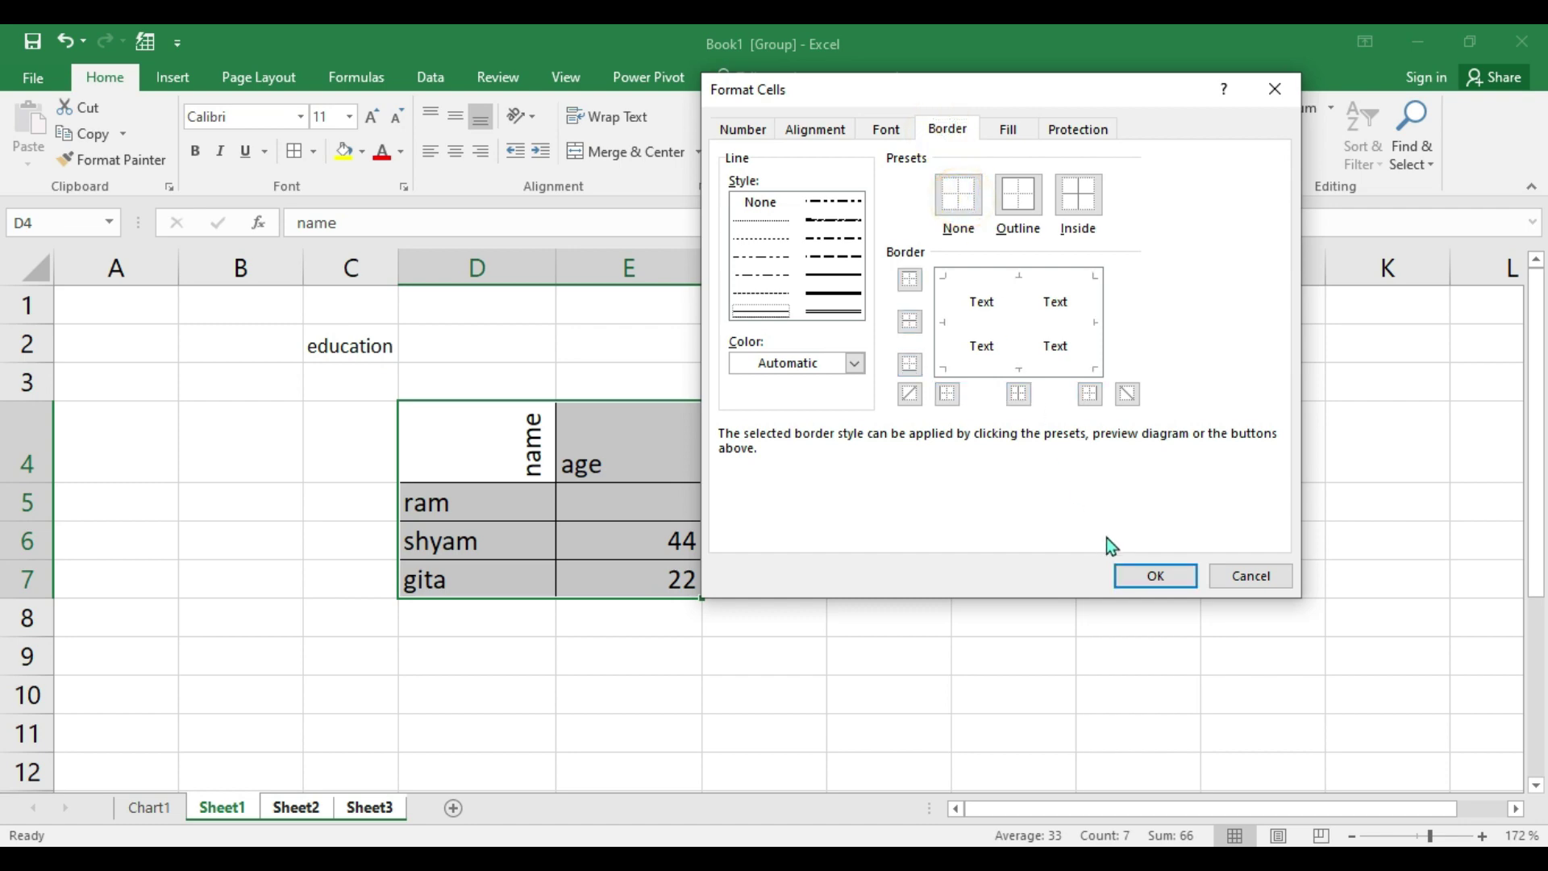
pyautogui.click(1156, 576)
pyautogui.hotkey('alt', 'Tab')
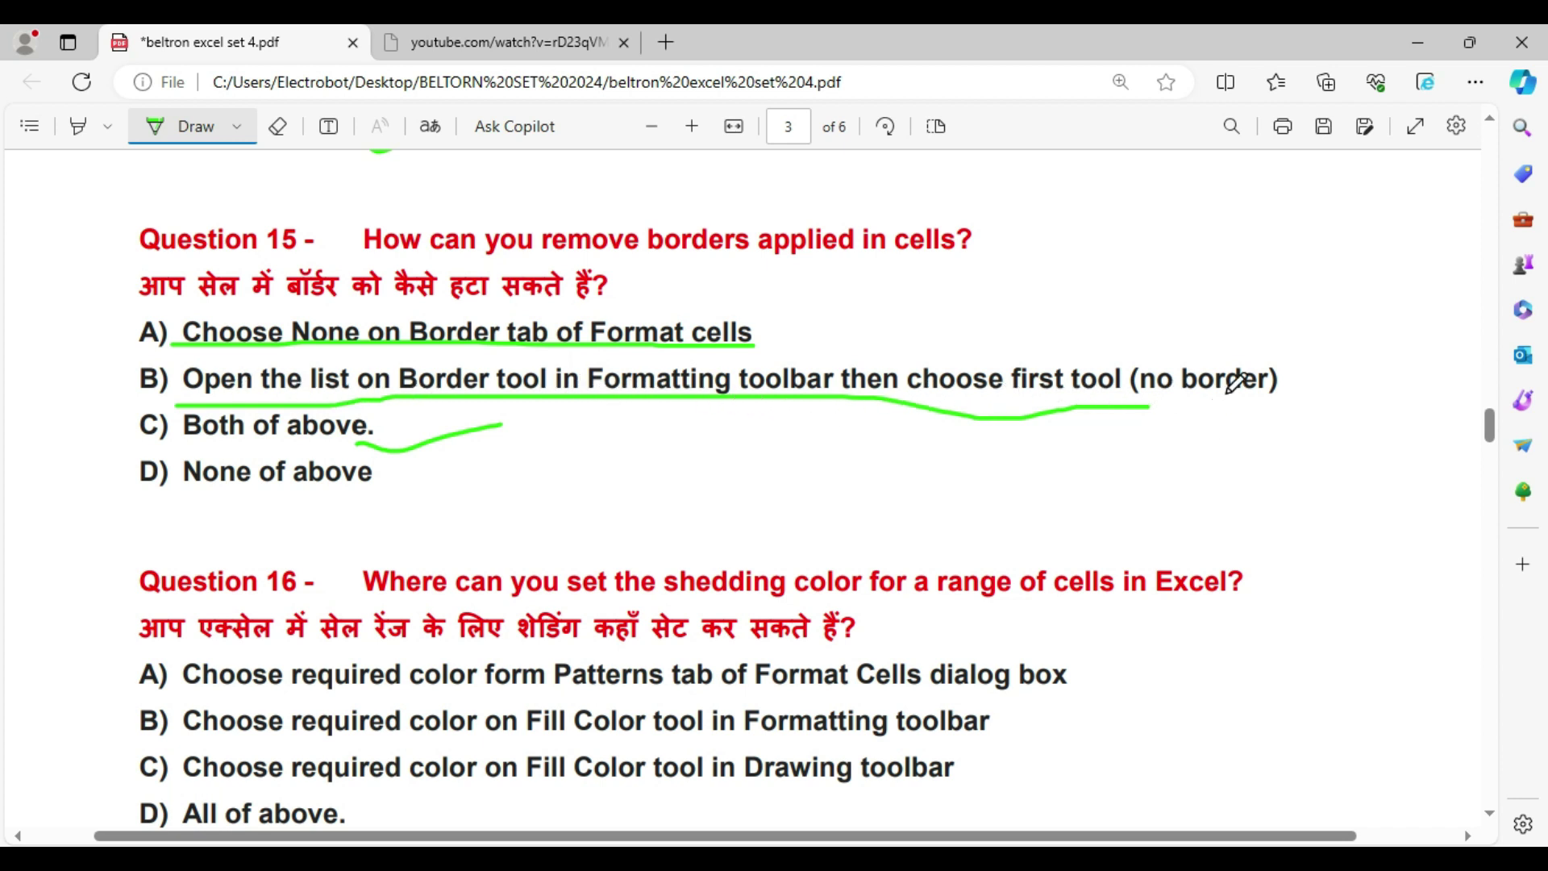
# Reapply All Borders to D4:E7, then clear them again with No Border.
pyautogui.hotkey('alt', 'Tab')
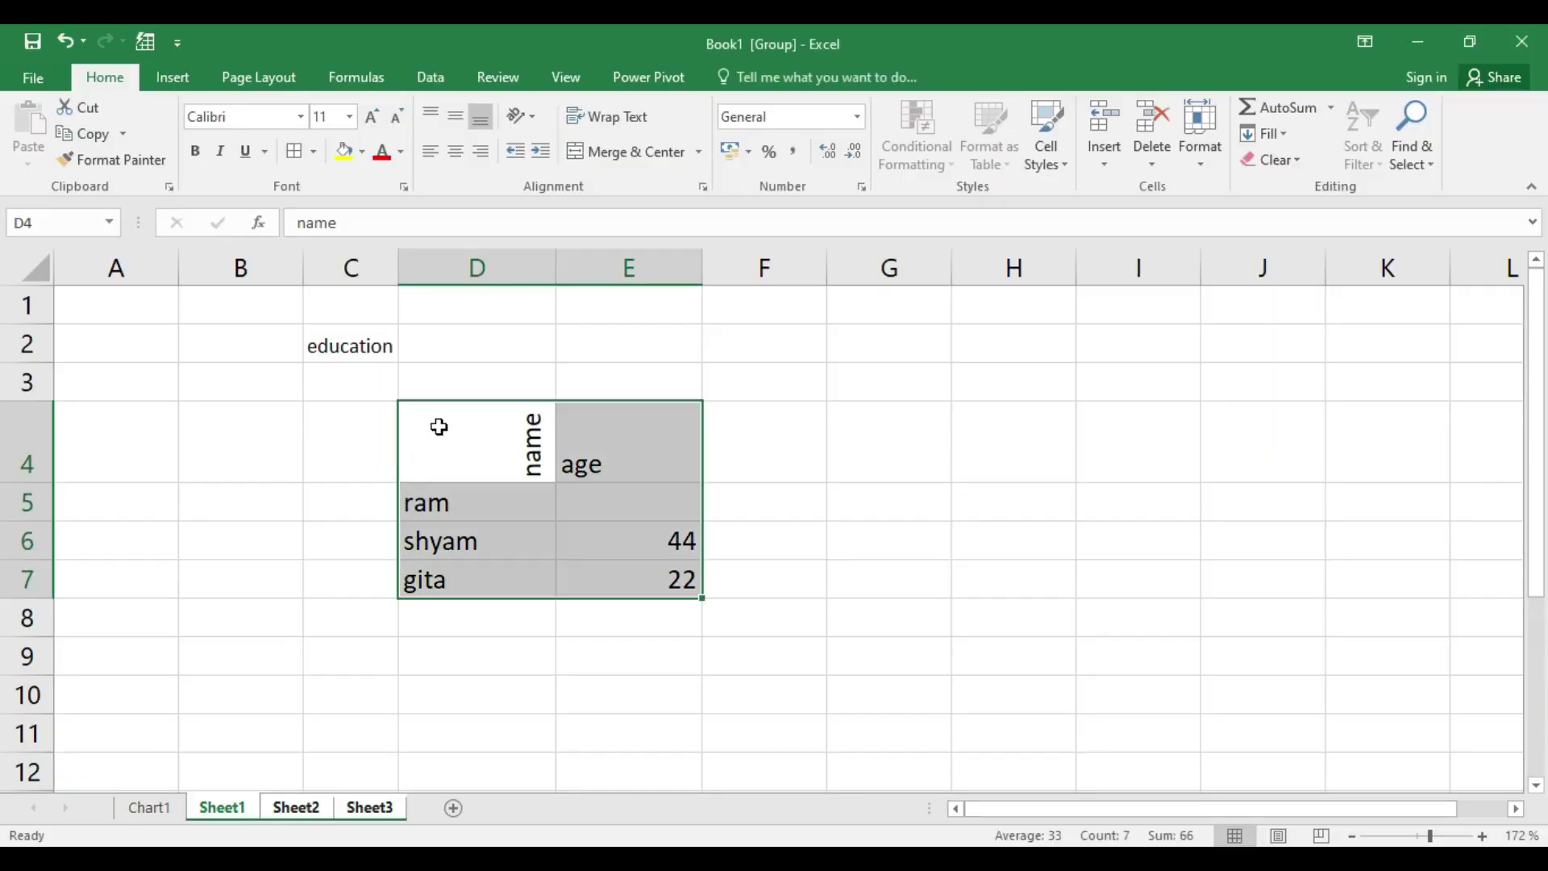
pyautogui.moveTo(438, 425)
pyautogui.mouseDown()
pyautogui.moveTo(650, 546)
pyautogui.moveTo(665, 578)
pyautogui.mouseUp()
pyautogui.click(300, 151)
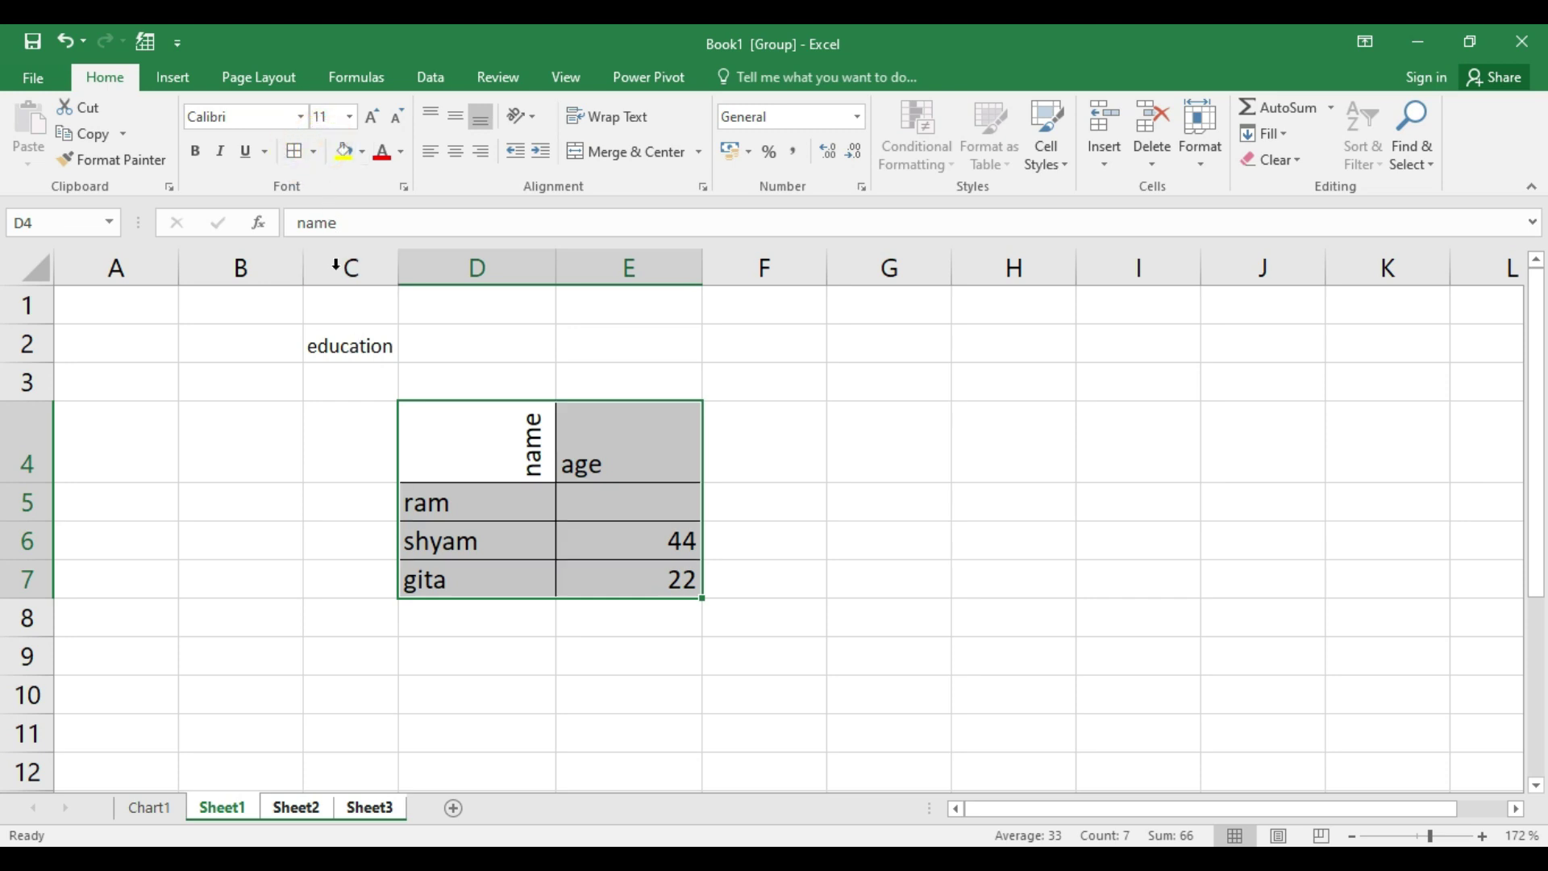
pyautogui.click(315, 158)
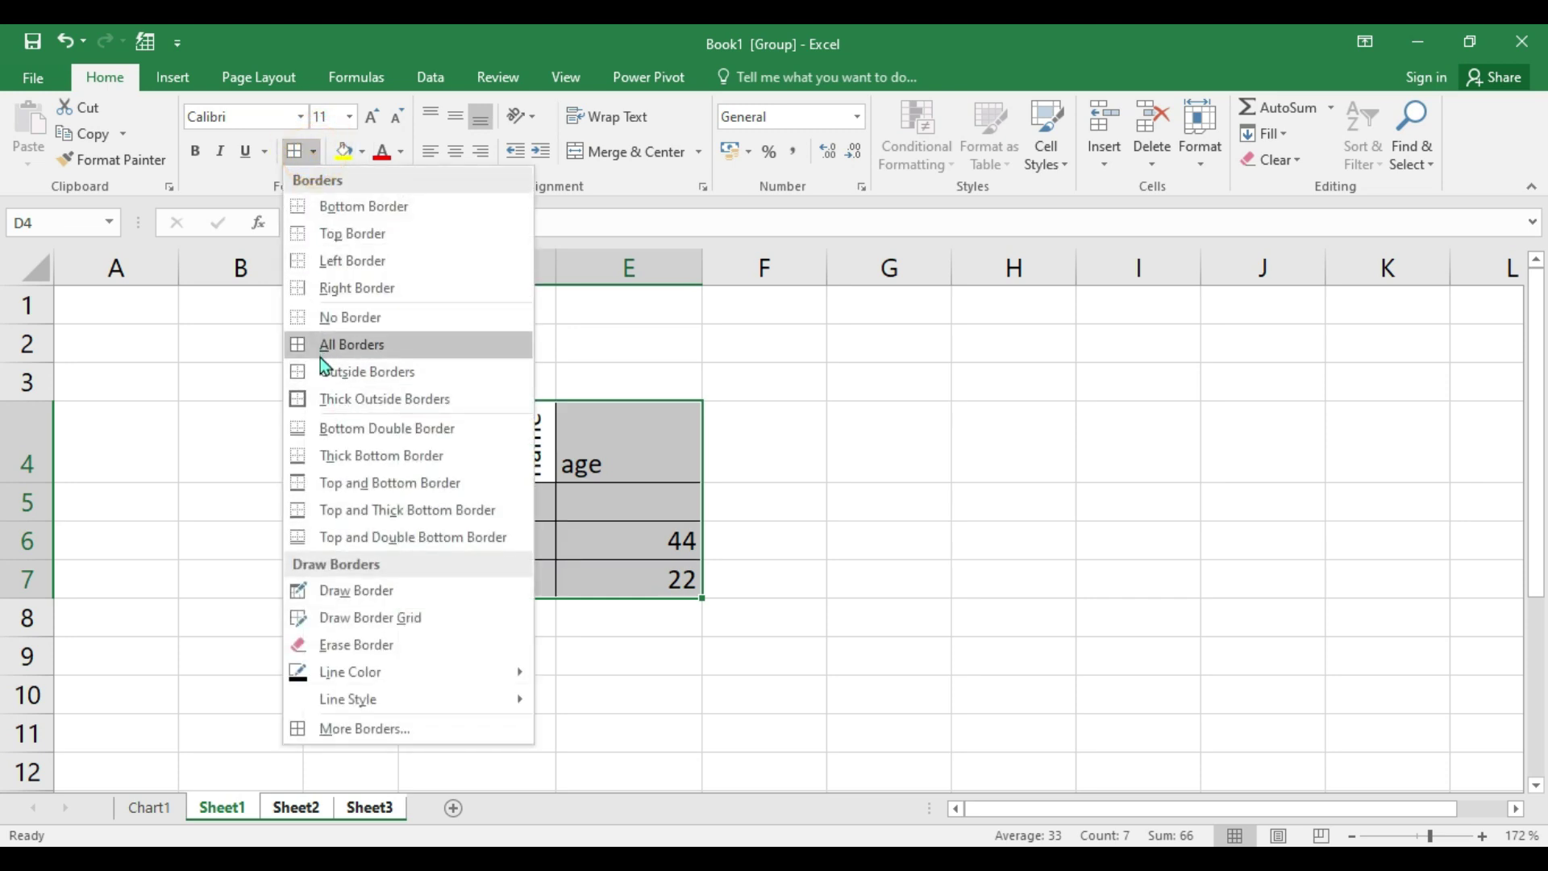
pyautogui.click(316, 319)
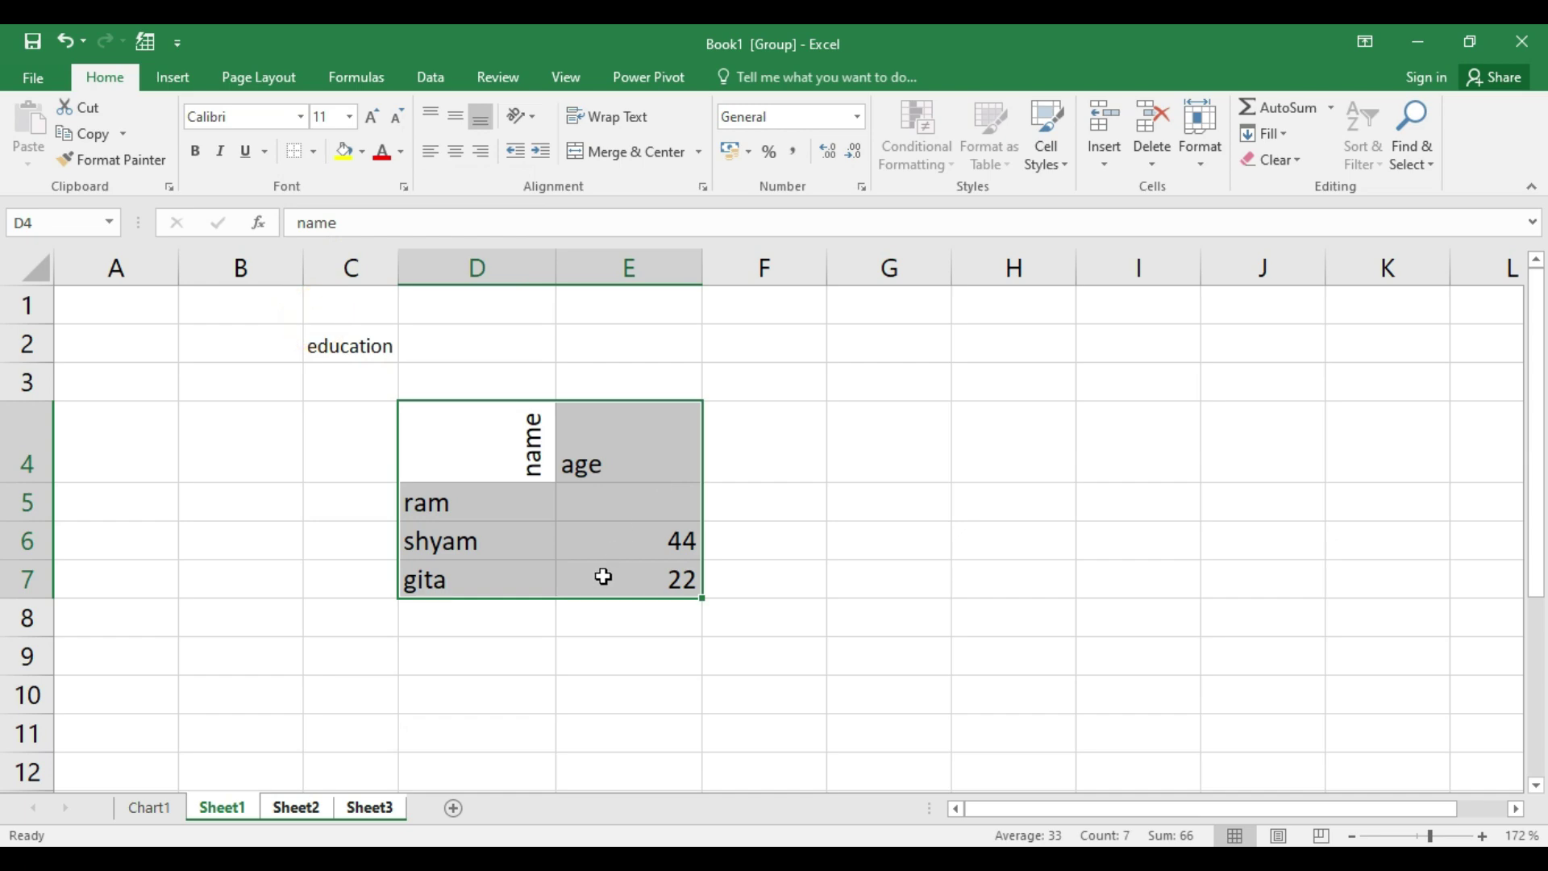
pyautogui.hotkey('alt', 'Tab')
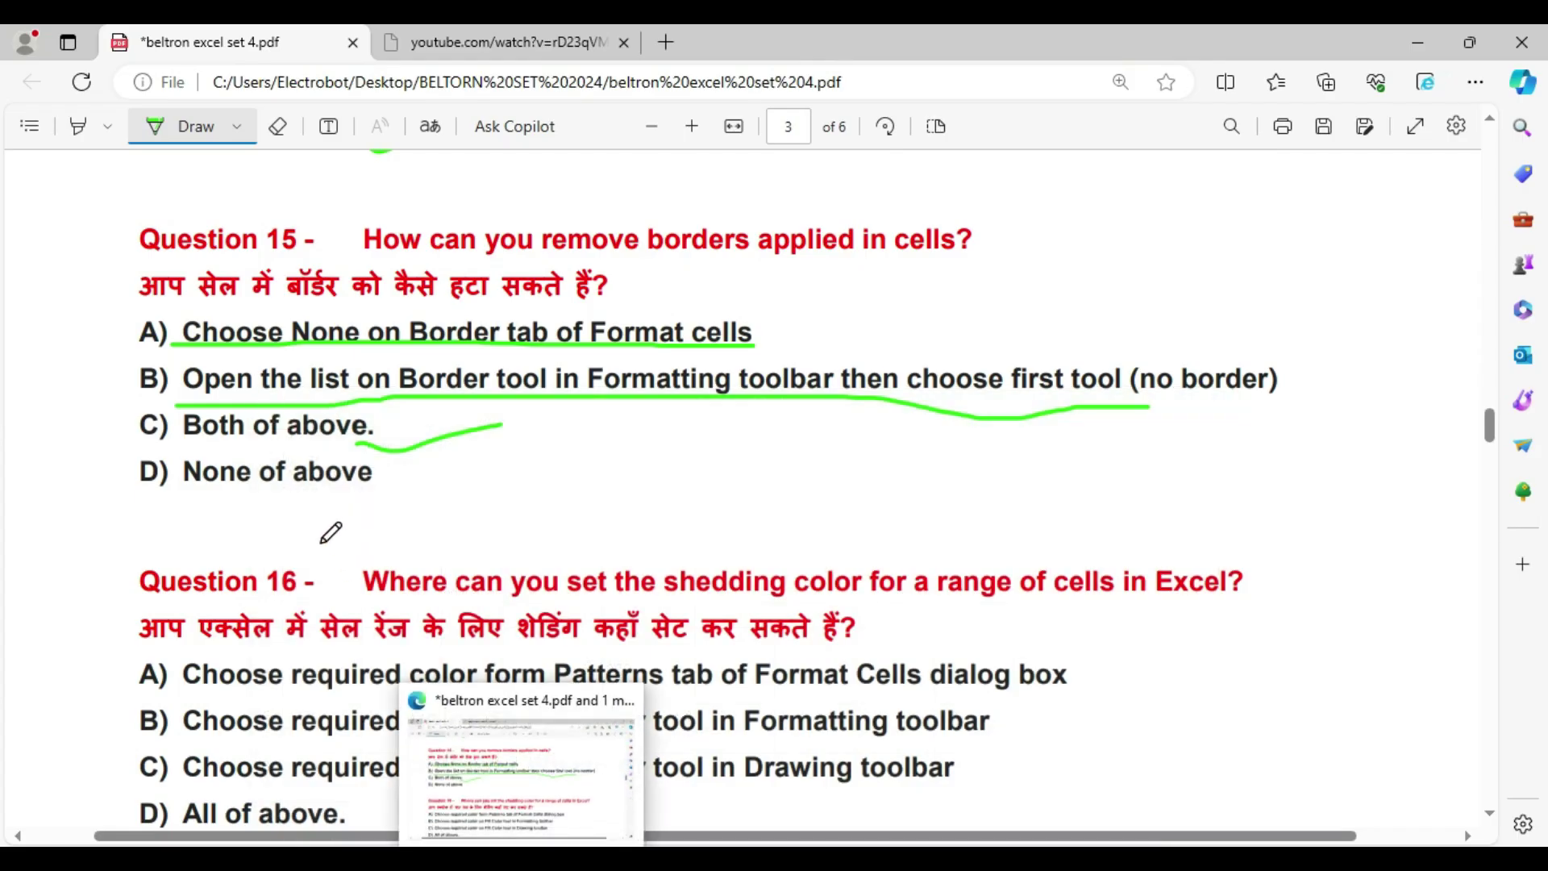
# Underline Question 16's options A, B, C and D ('All of above.') in green.
pyautogui.scroll(-5, 290, 483)
pyautogui.scroll(2, 256, 323)
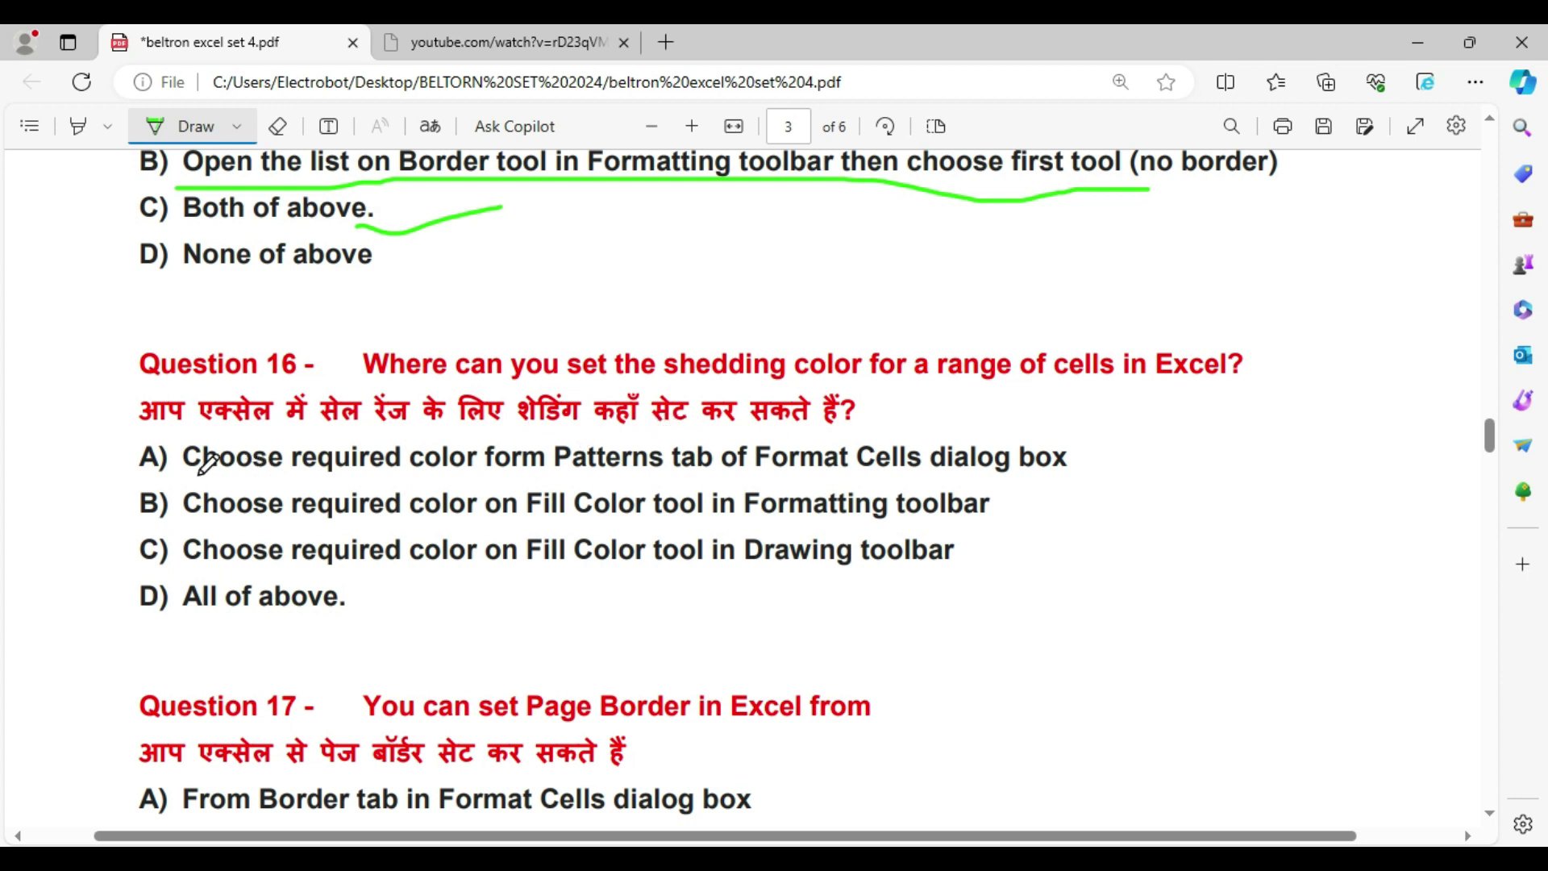
pyautogui.moveTo(200, 472); pyautogui.dragTo(816, 466)
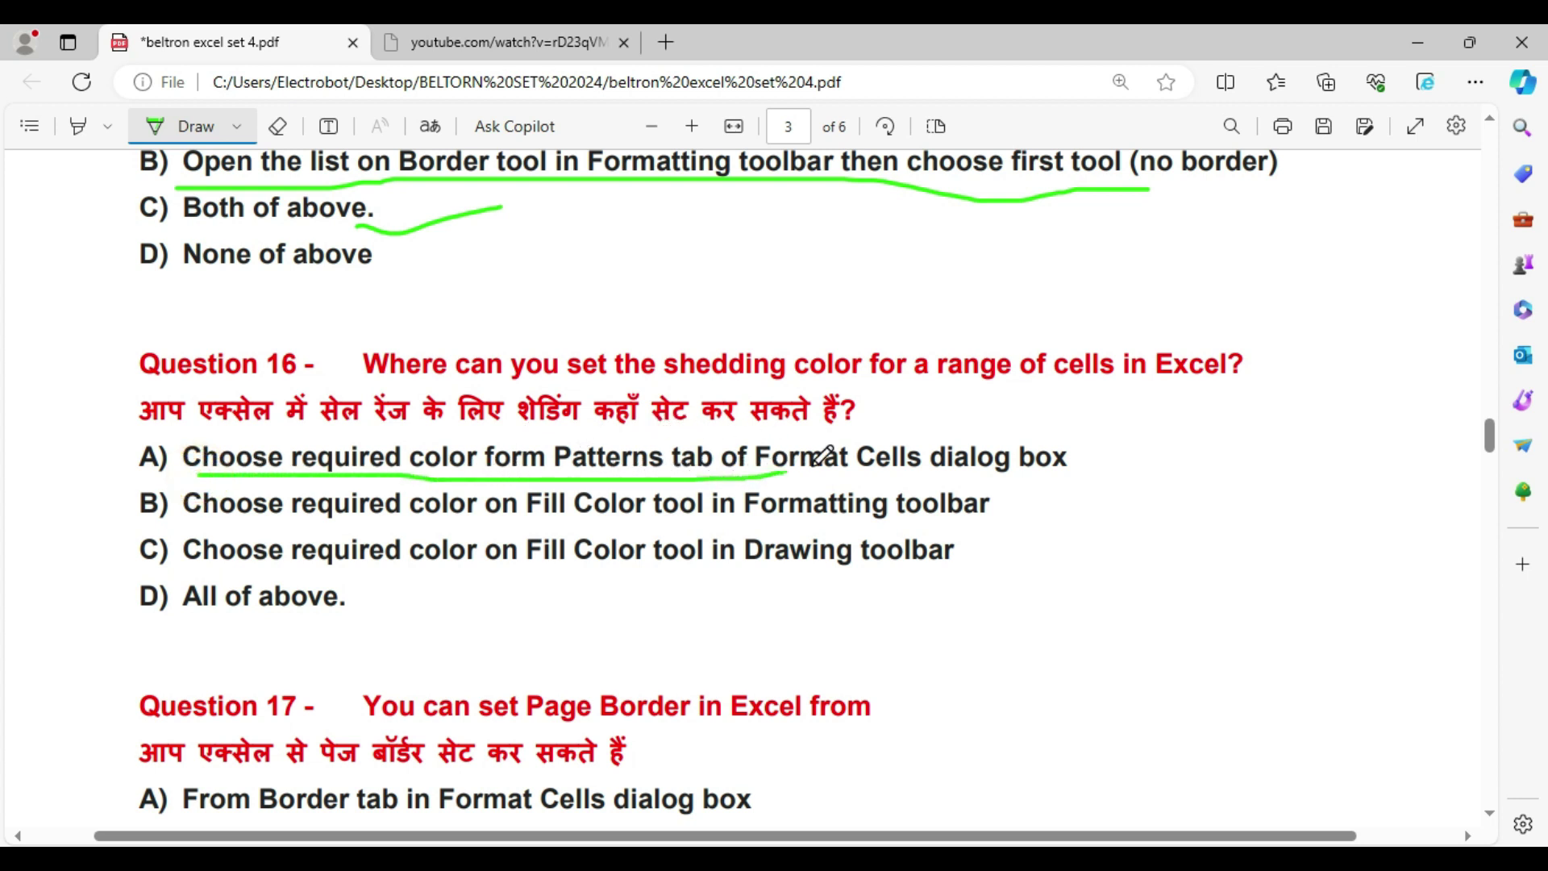
pyautogui.moveTo(816, 465); pyautogui.dragTo(1040, 473)
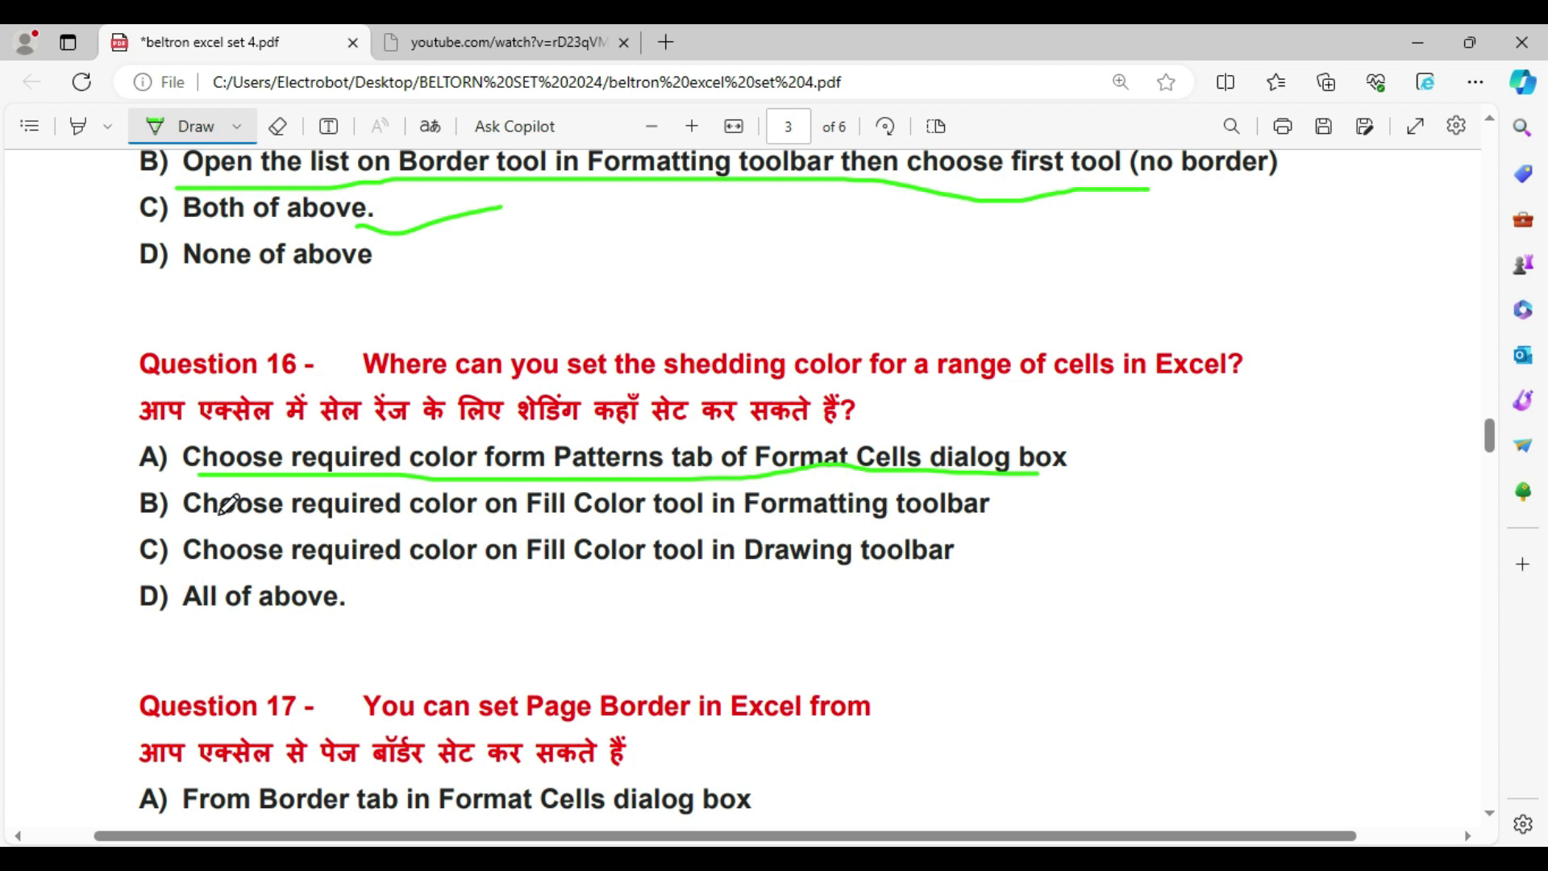
pyautogui.moveTo(194, 528); pyautogui.dragTo(984, 523)
pyautogui.moveTo(194, 571); pyautogui.dragTo(961, 570)
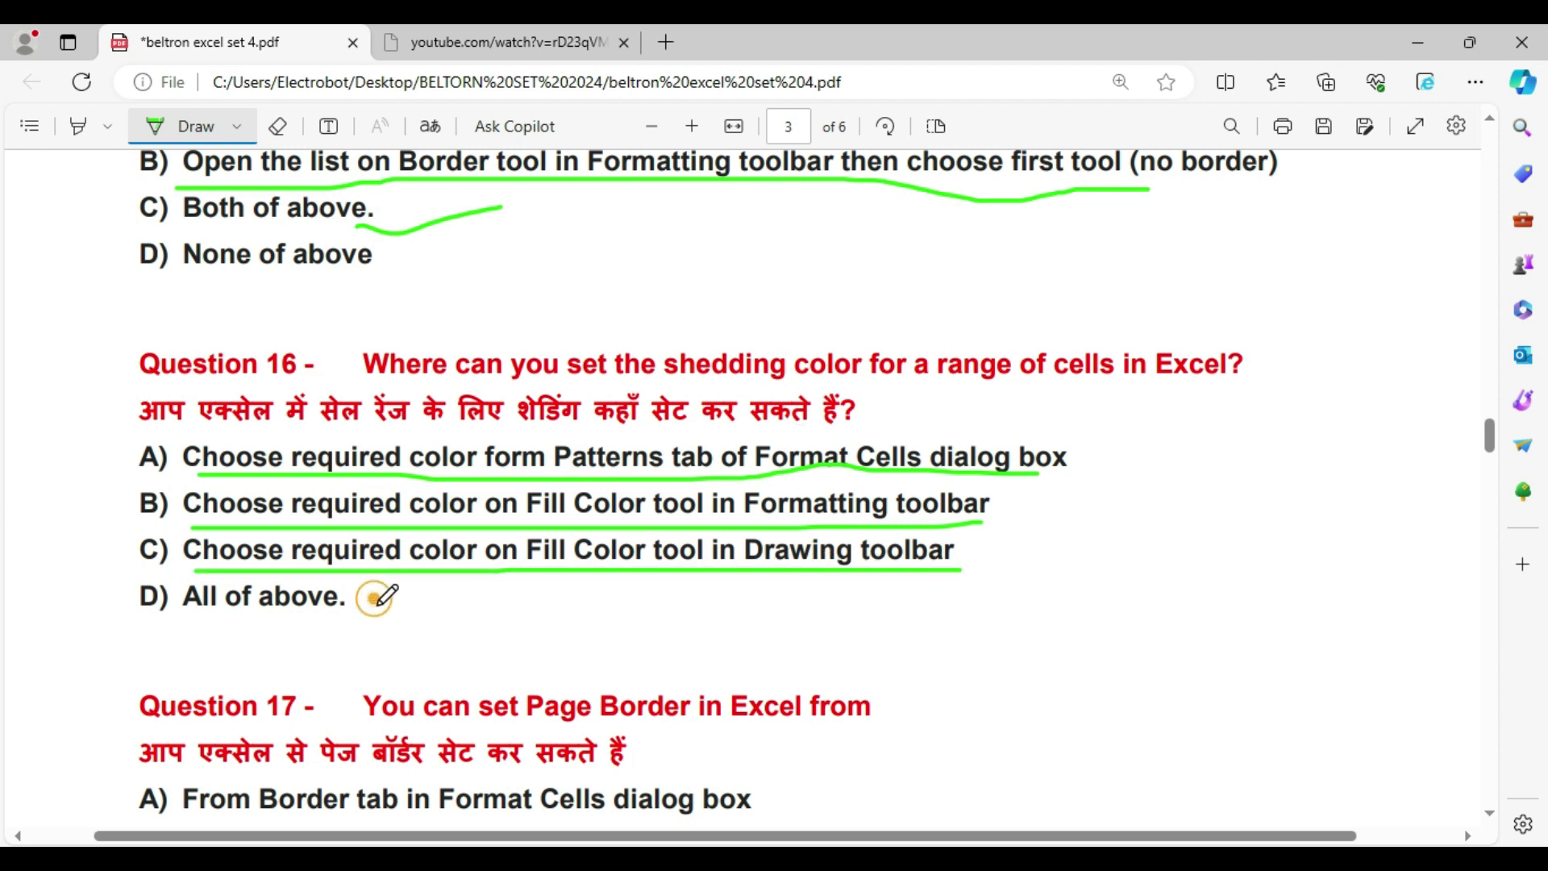
pyautogui.moveTo(373, 599); pyautogui.dragTo(490, 603)
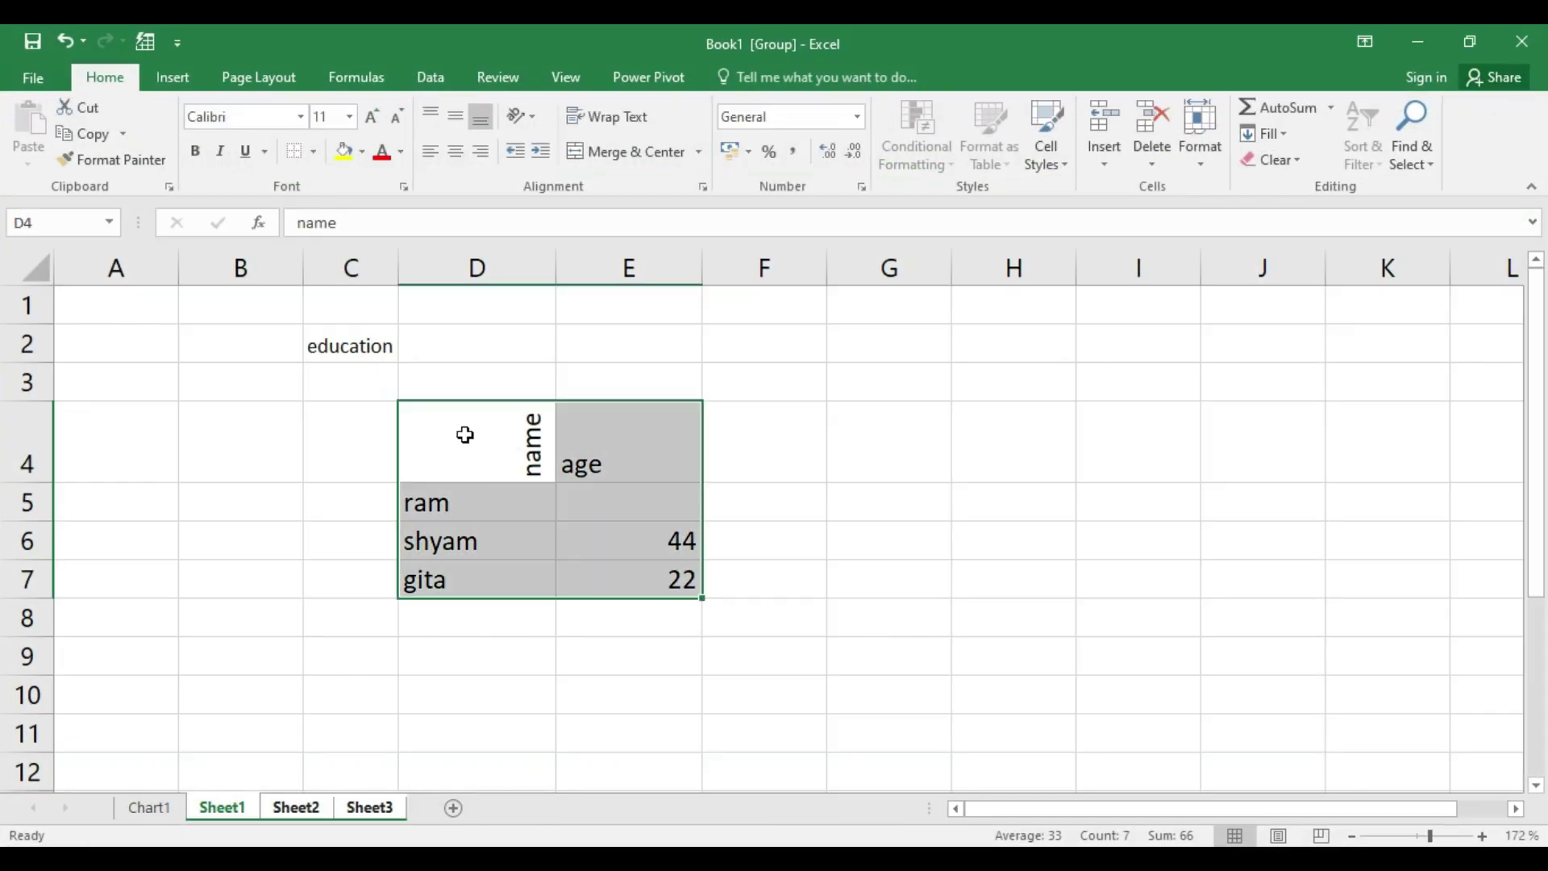
# Fill the name and age cells D4:E7 with a blue-grey dotted pattern.
pyautogui.moveTo(464, 433)
pyautogui.mouseDown()
pyautogui.moveTo(662, 555)
pyautogui.moveTo(667, 581)
pyautogui.mouseUp()
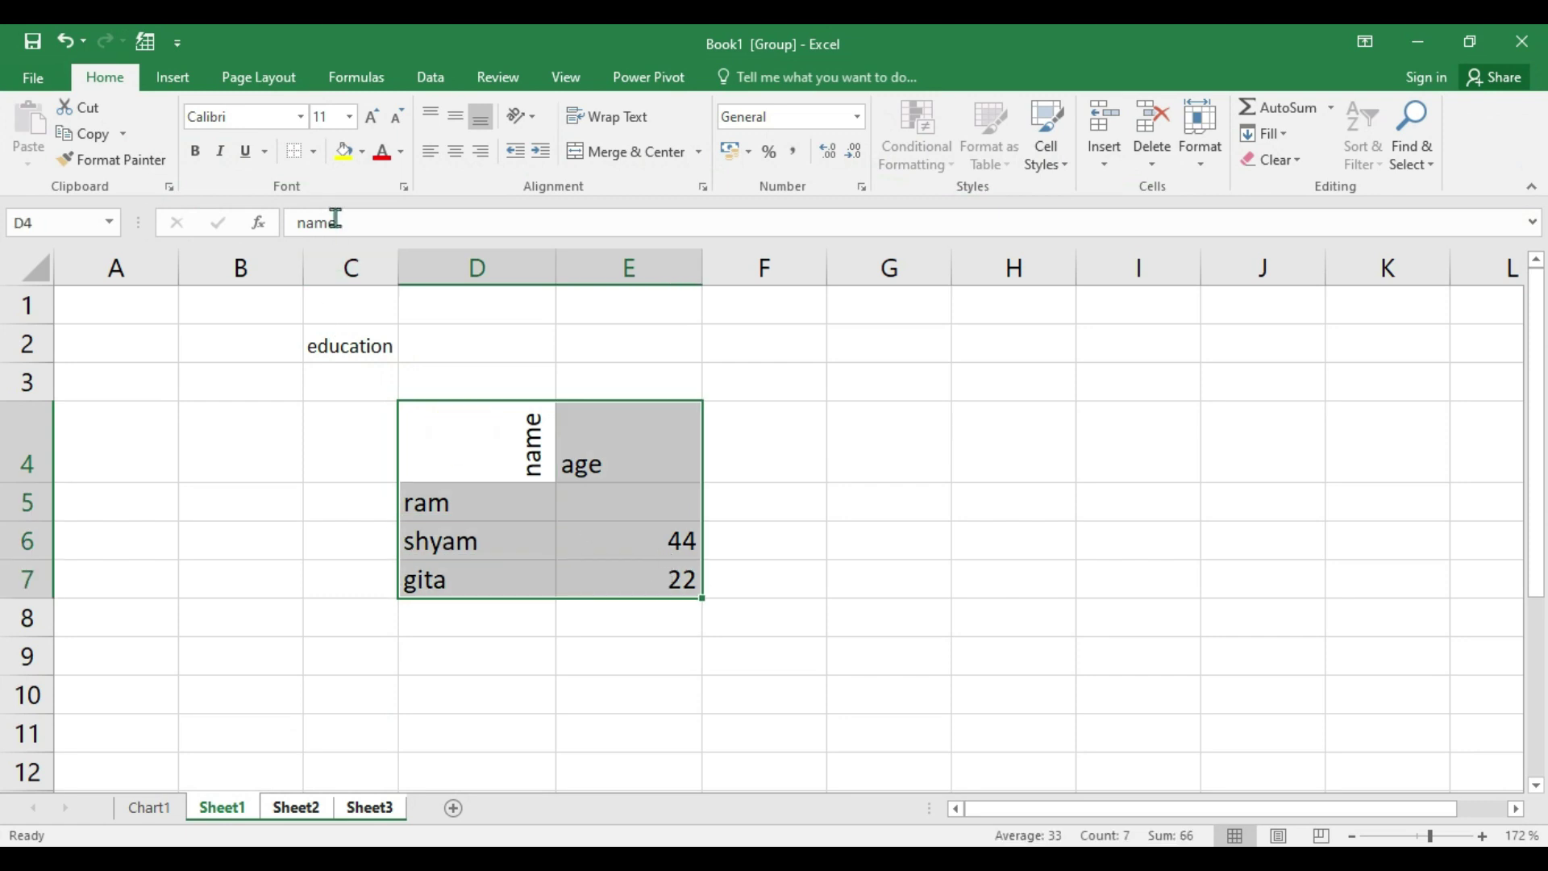
pyautogui.click(401, 152)
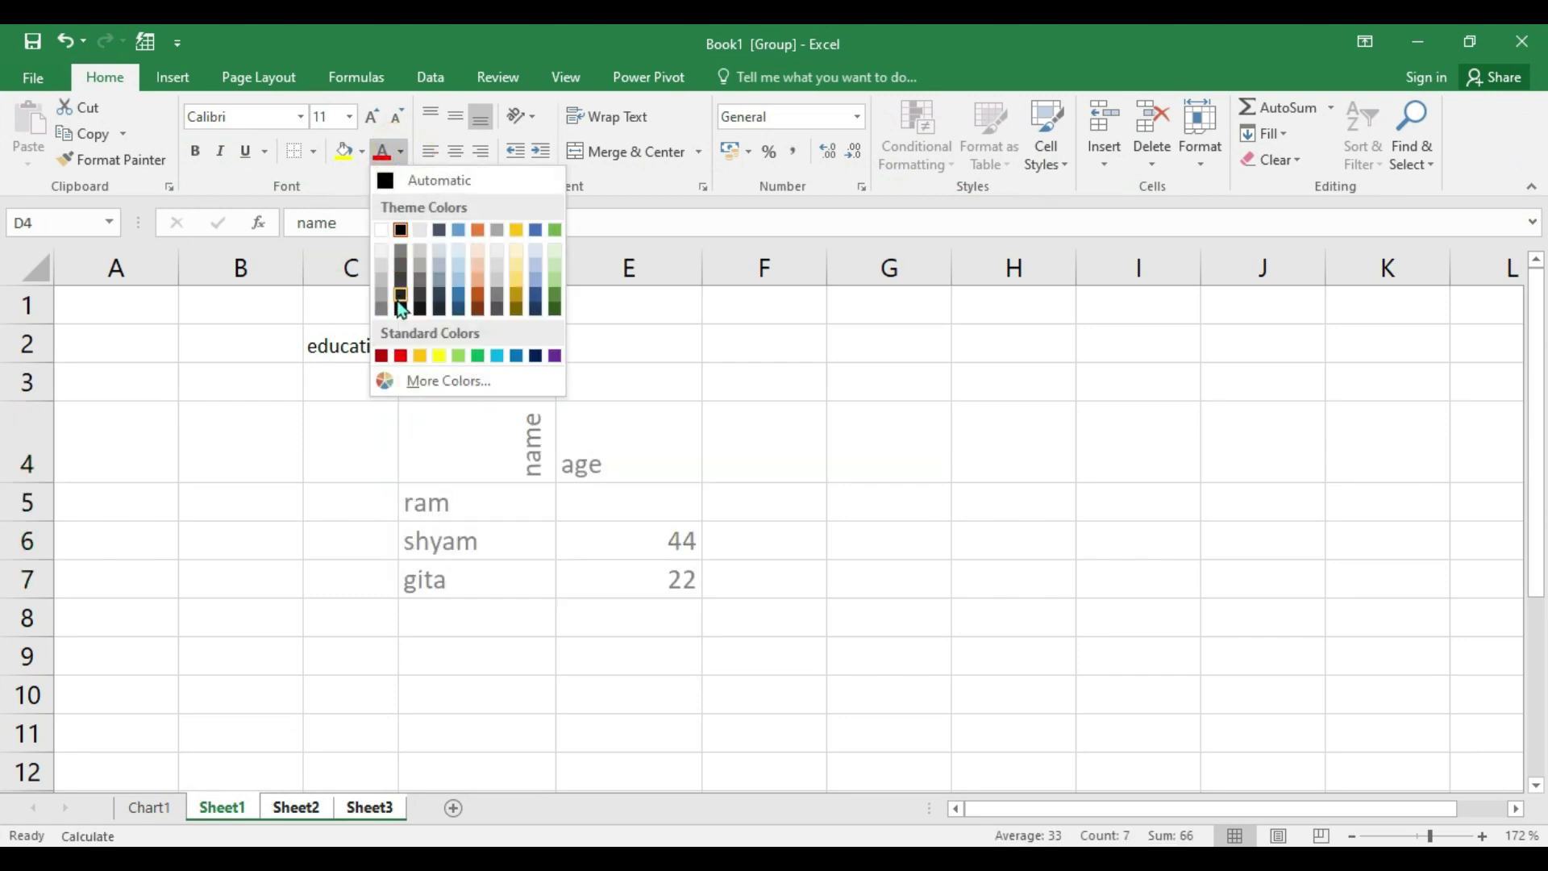
pyautogui.click(422, 384)
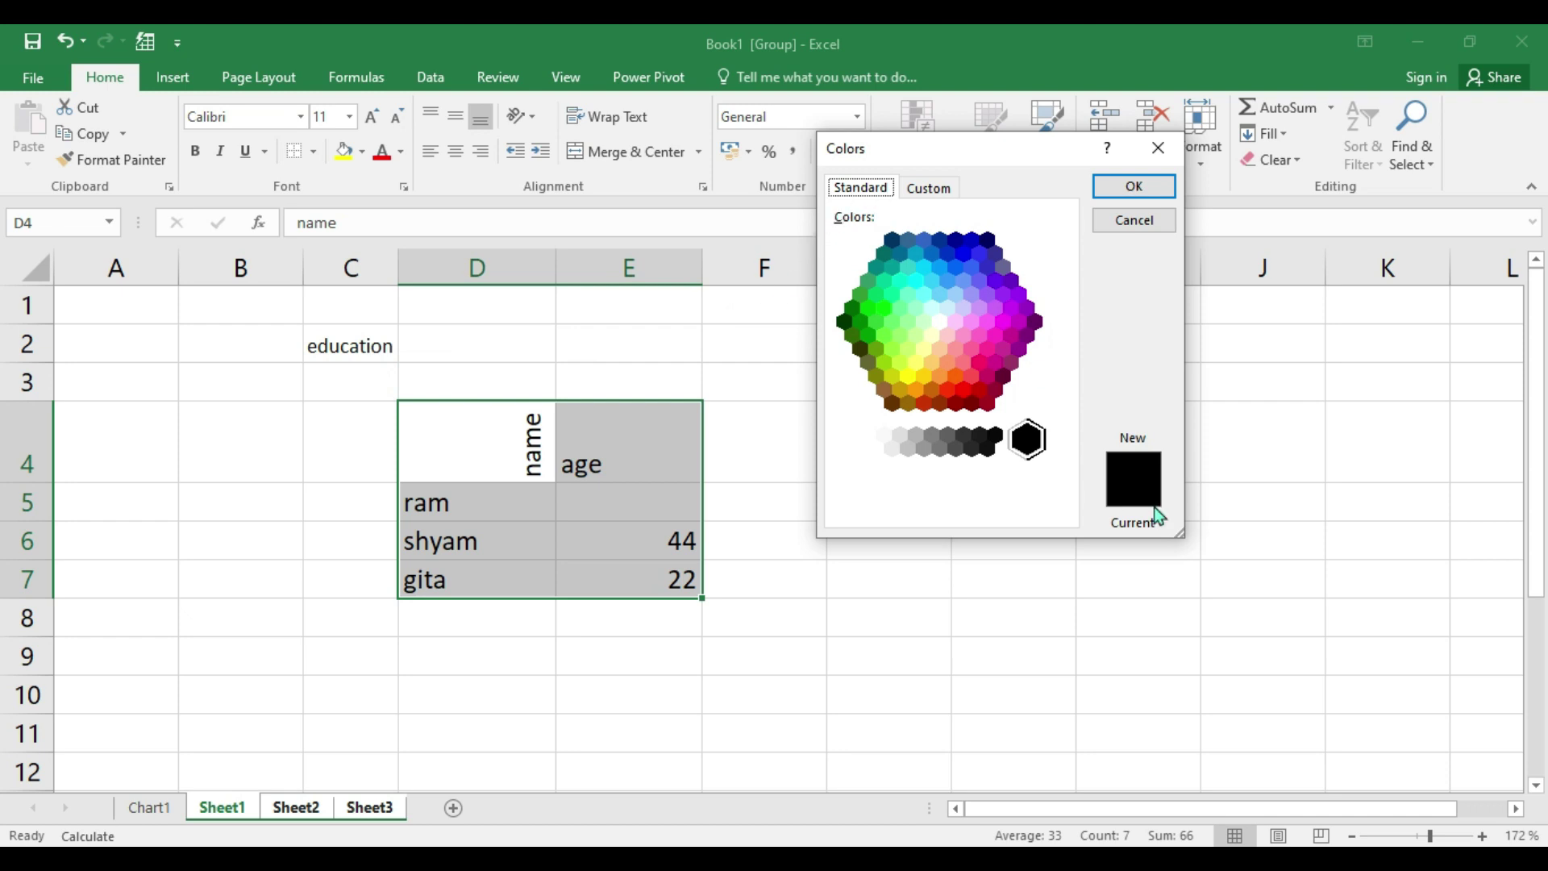
pyautogui.click(1134, 229)
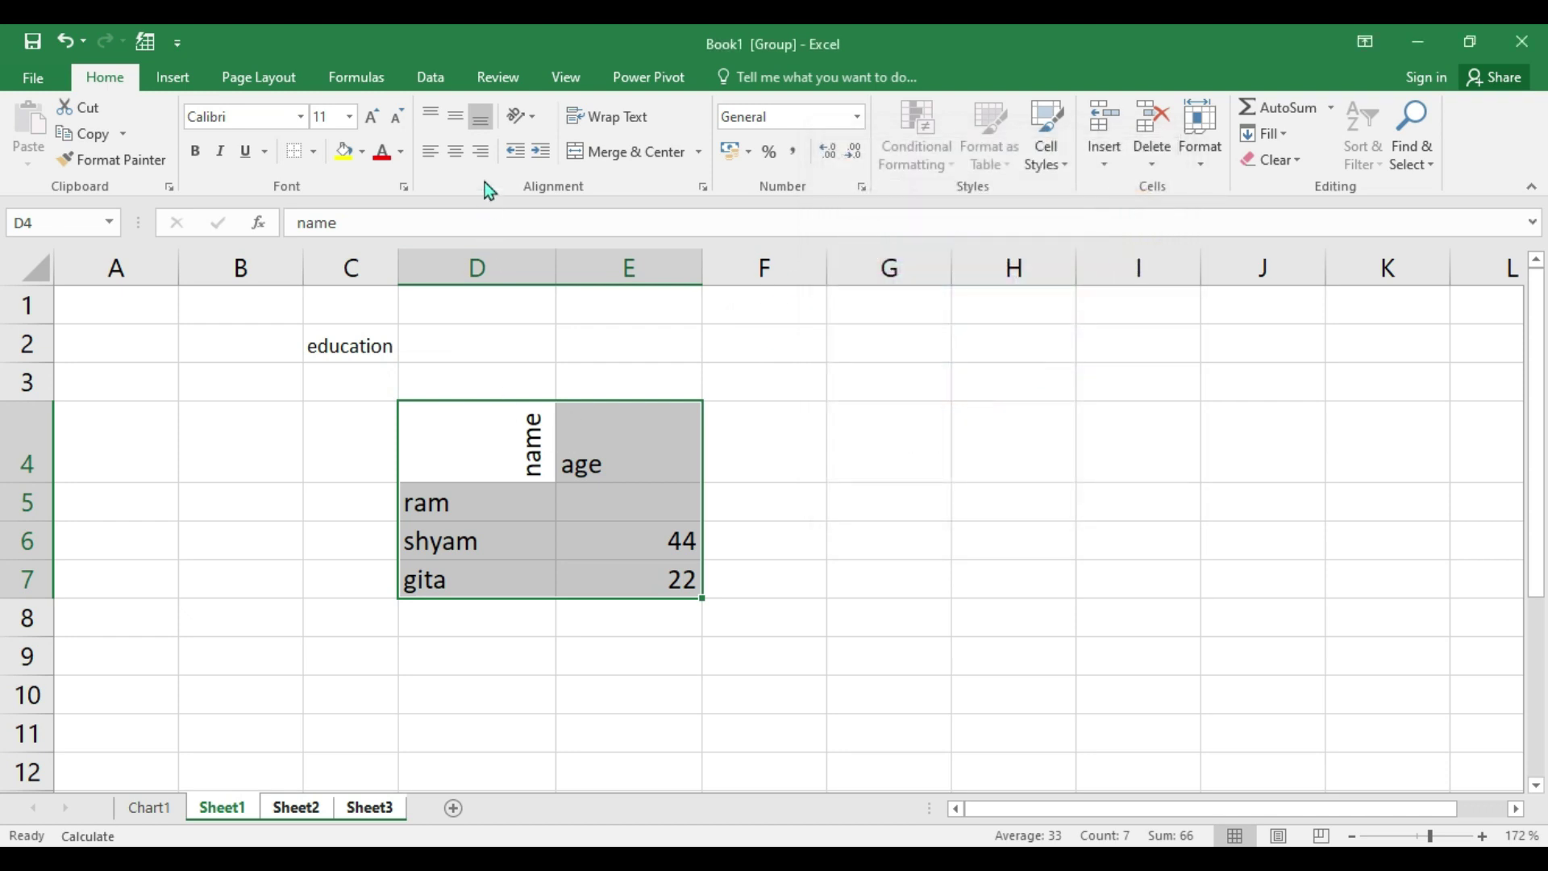
pyautogui.click(403, 188)
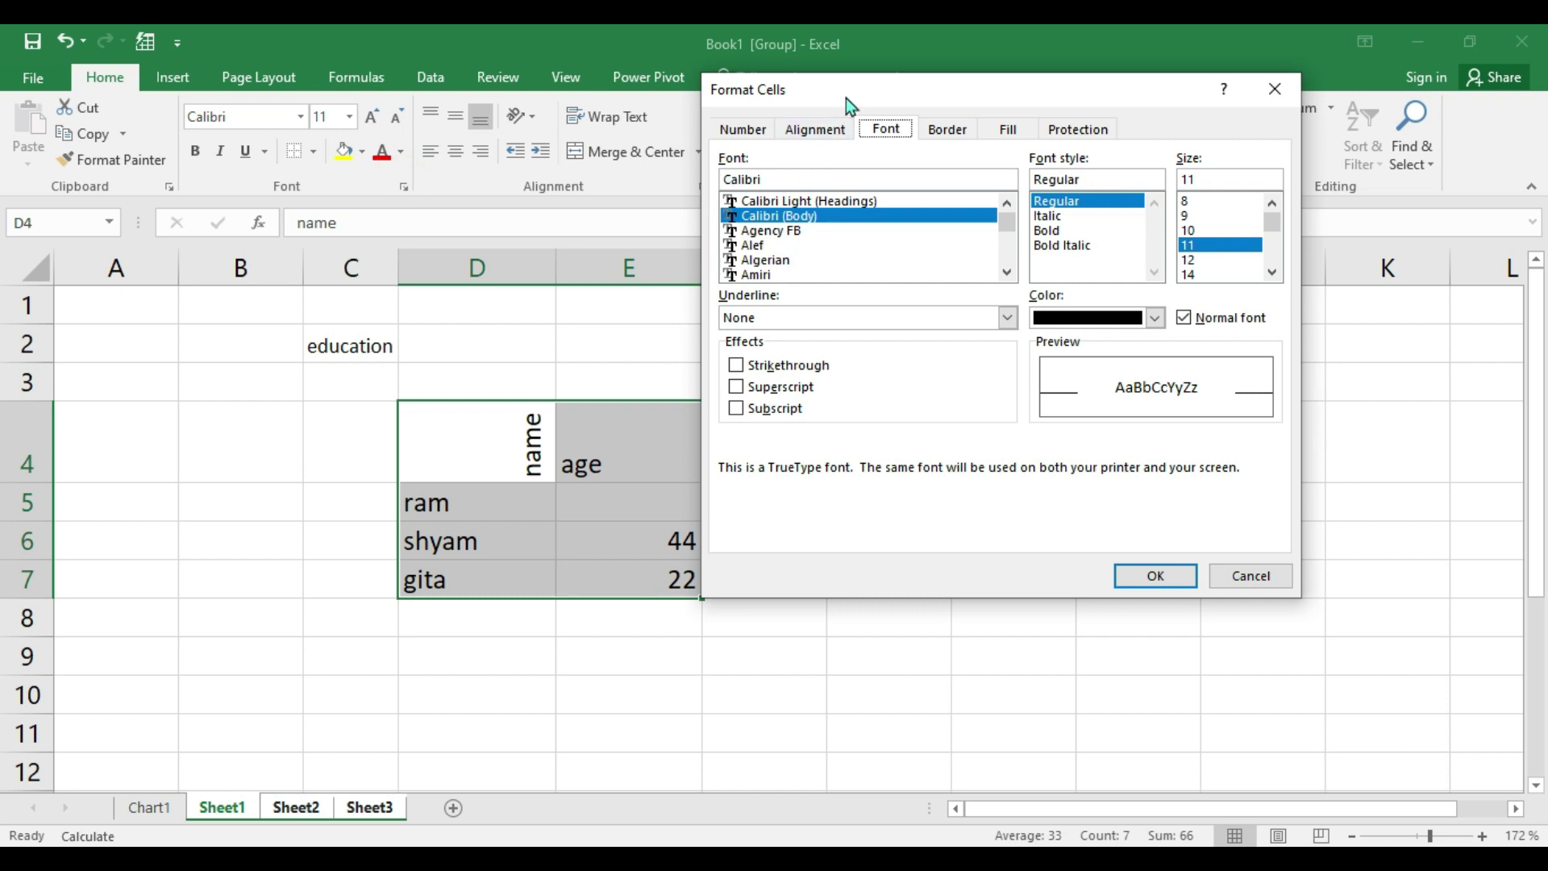
pyautogui.click(1008, 129)
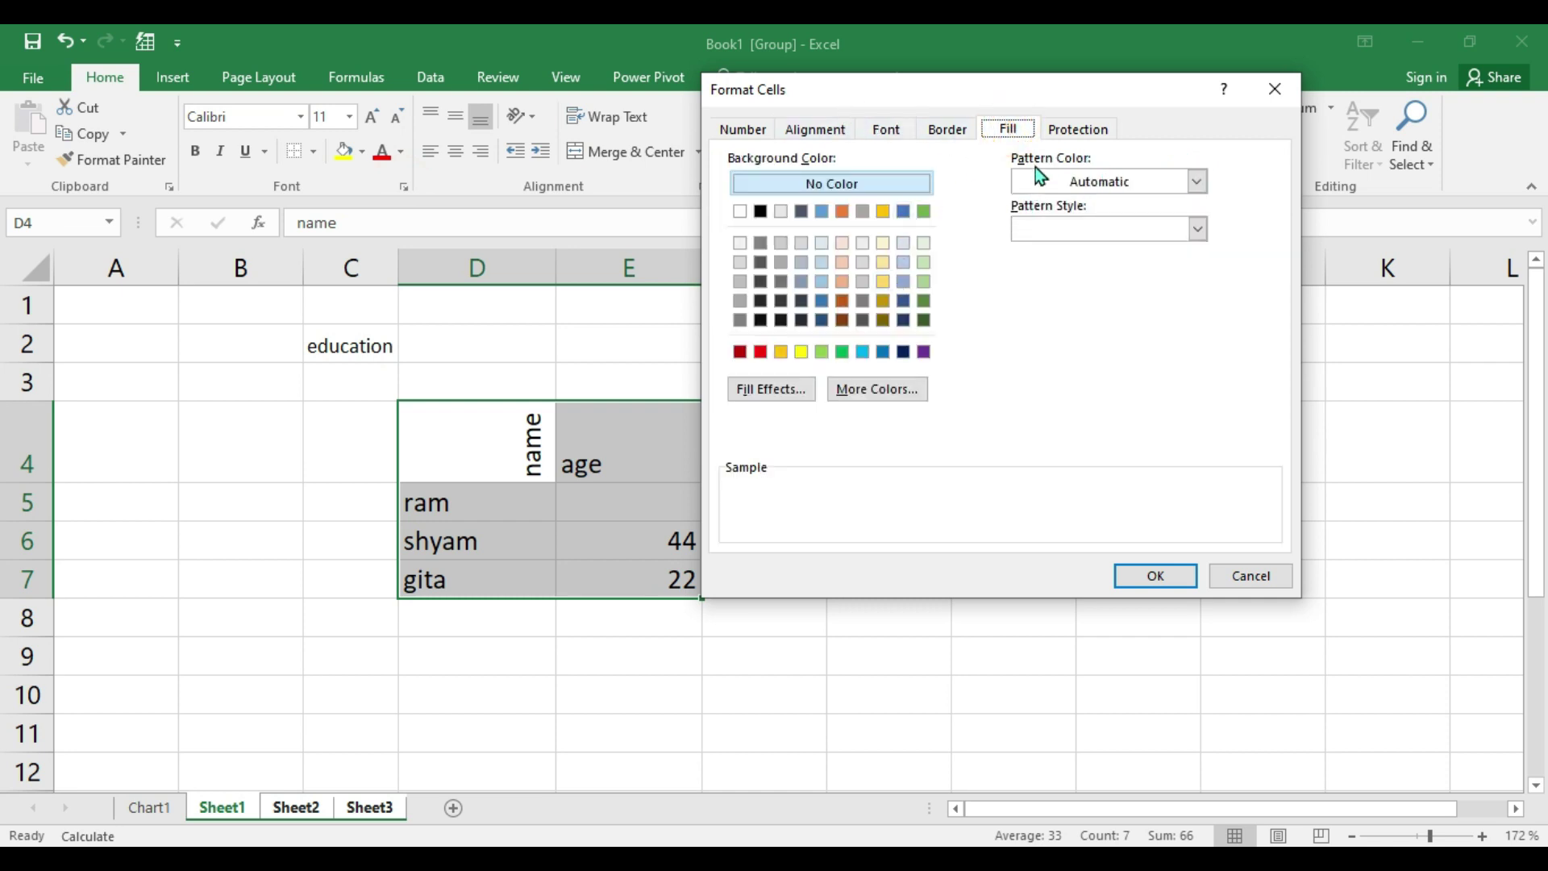
pyautogui.click(1091, 180)
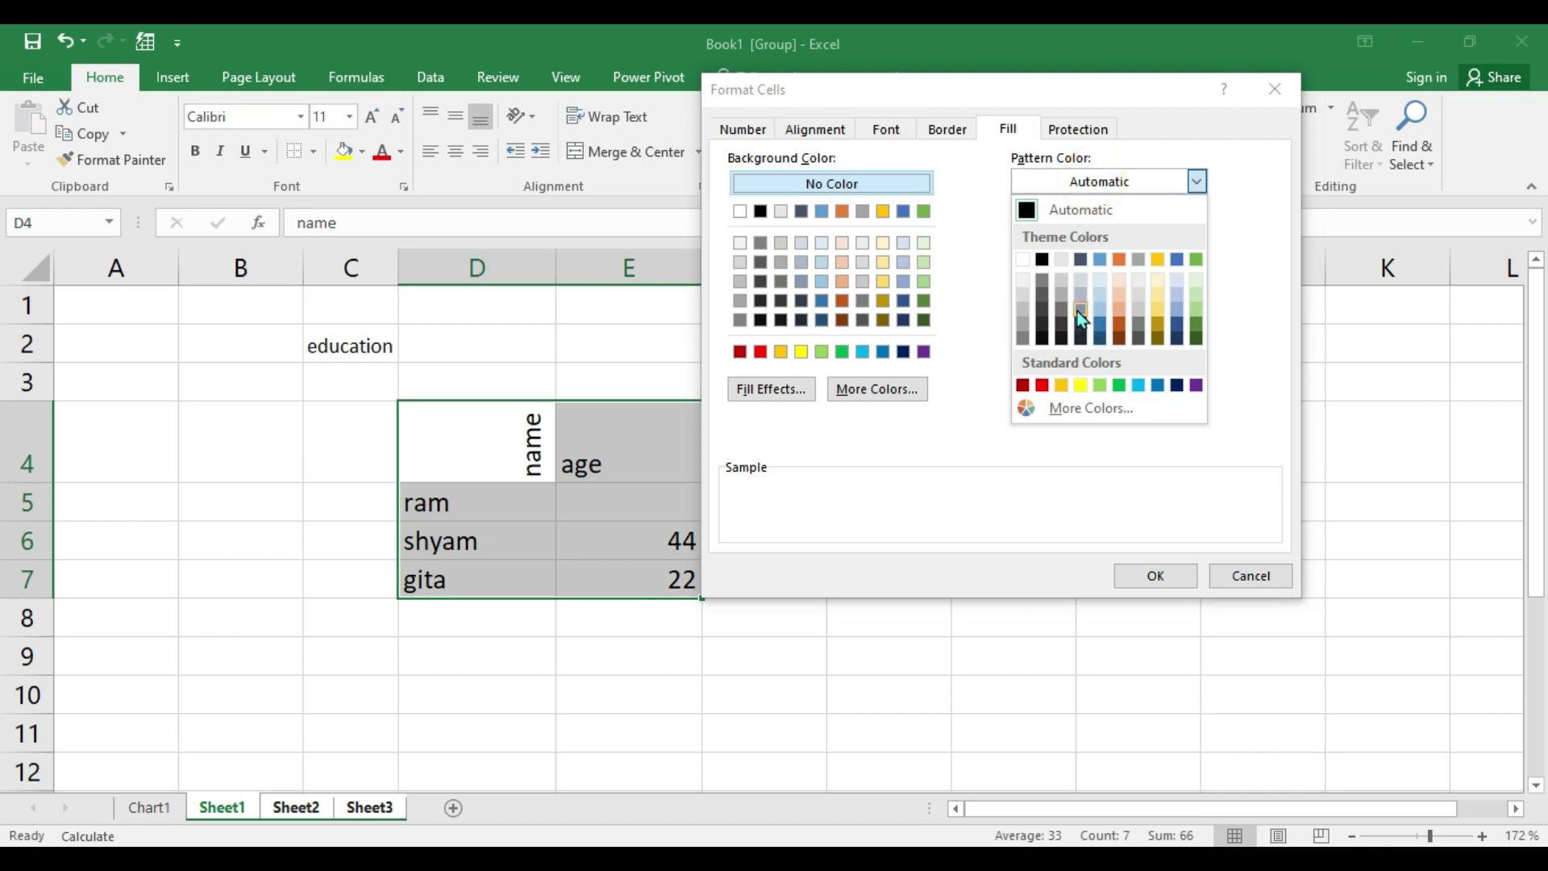
pyautogui.click(1079, 324)
pyautogui.click(1078, 235)
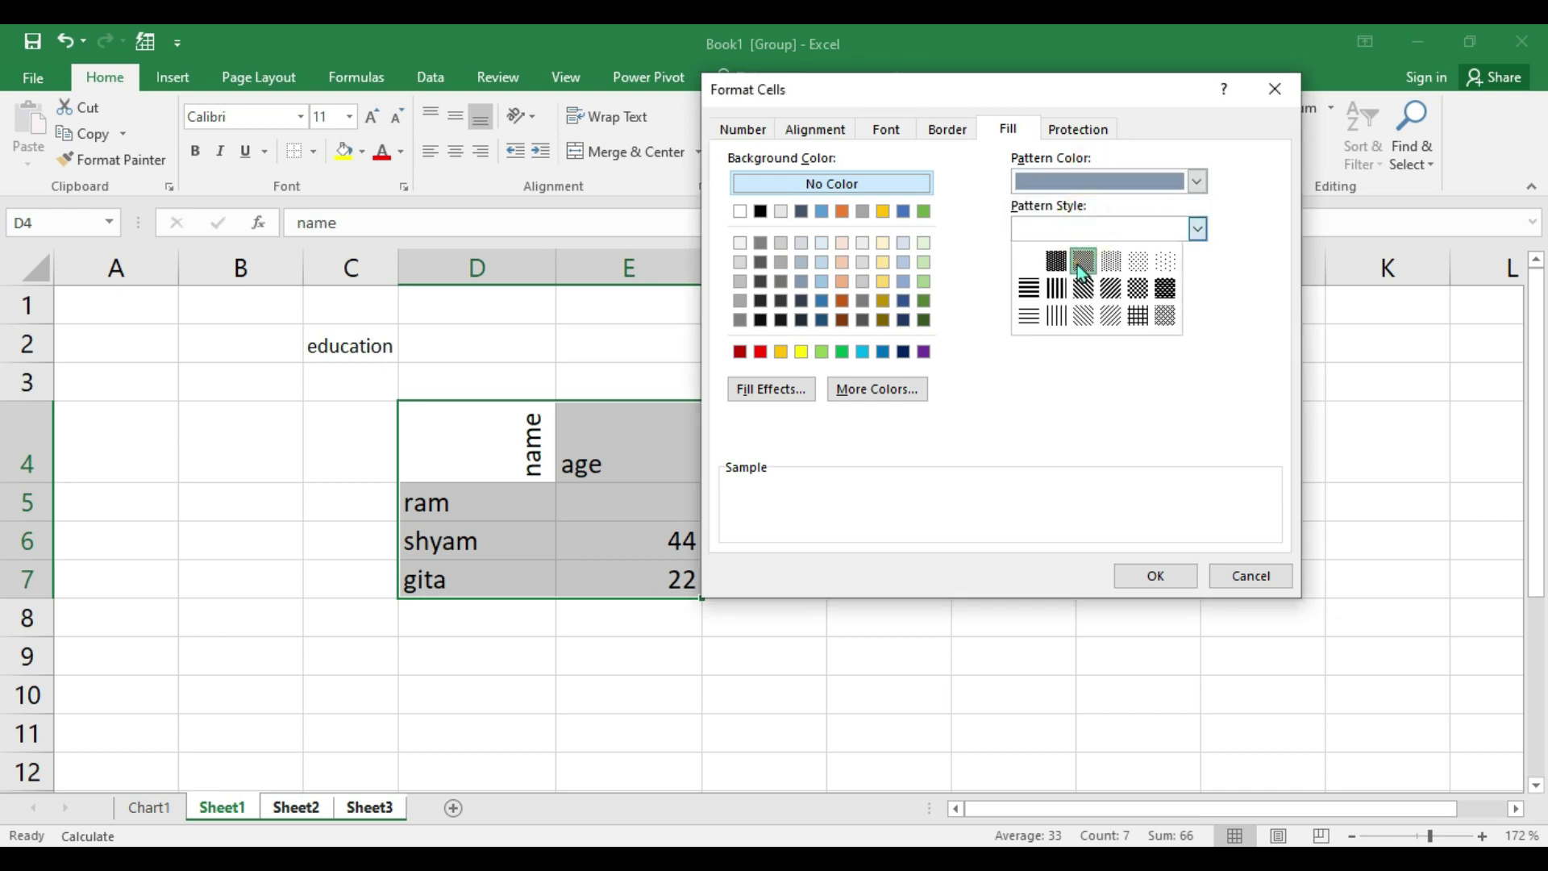
pyautogui.click(1084, 260)
pyautogui.click(1158, 577)
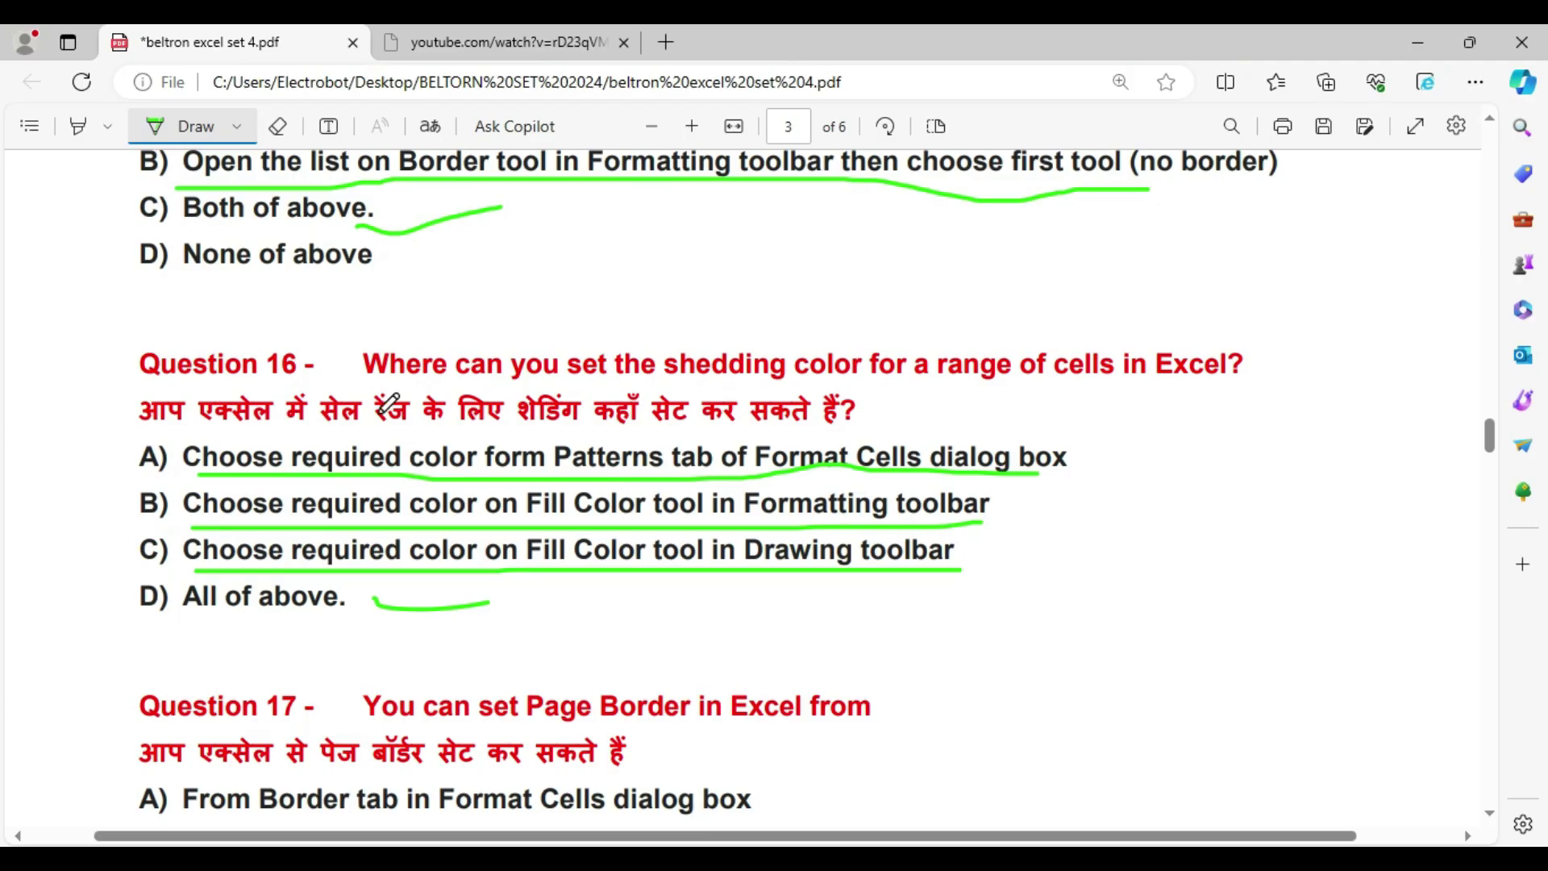
# Underline options A and B of Question 17 in green.
pyautogui.scroll(-3, 365, 529)
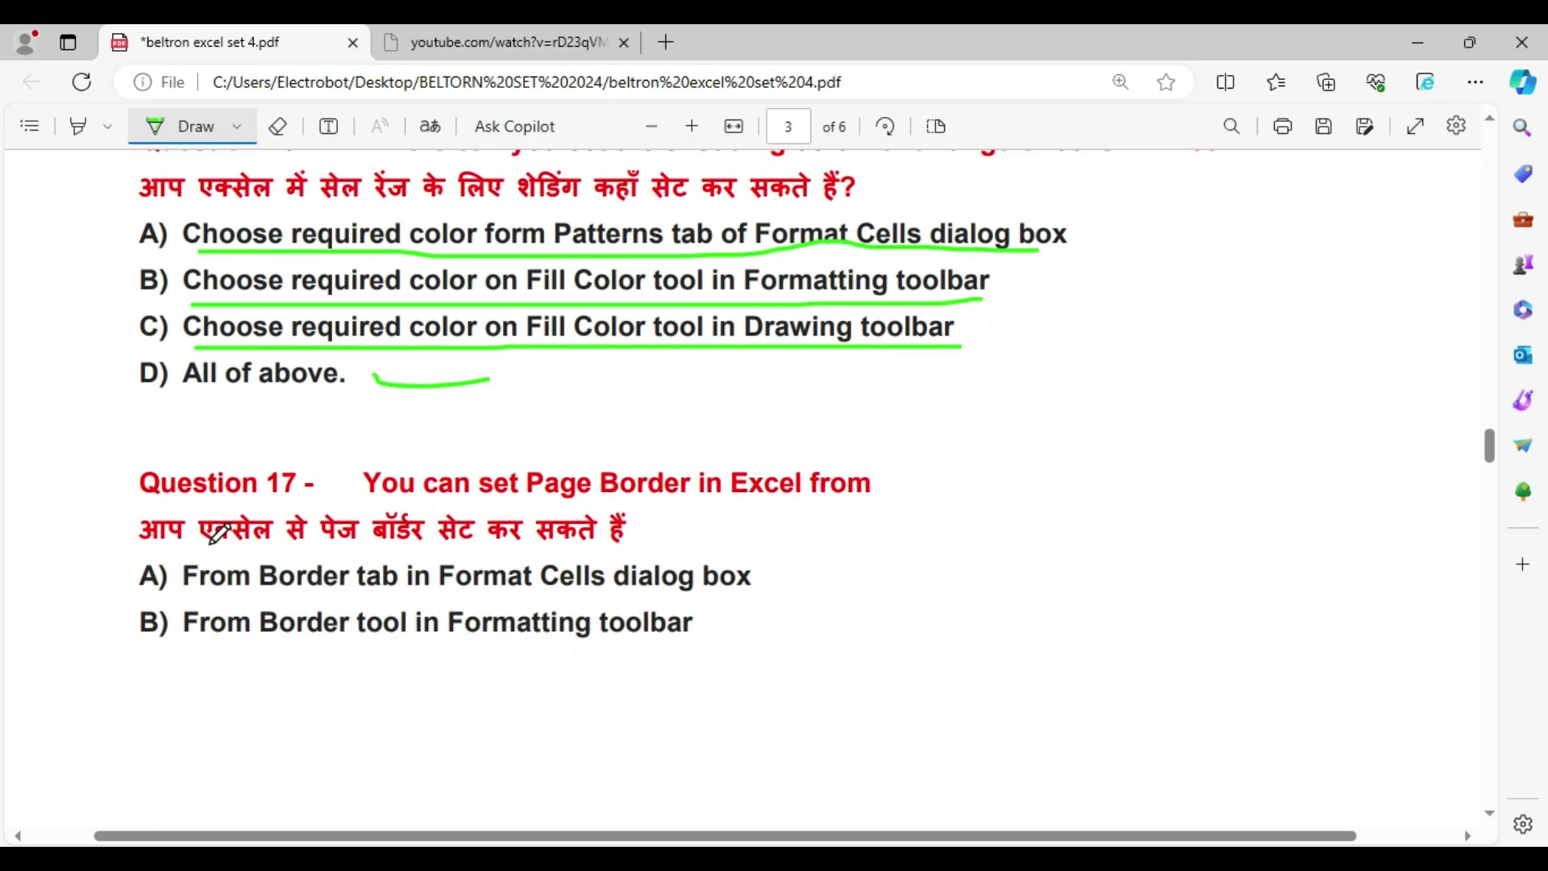
pyautogui.scroll(-1, 177, 446)
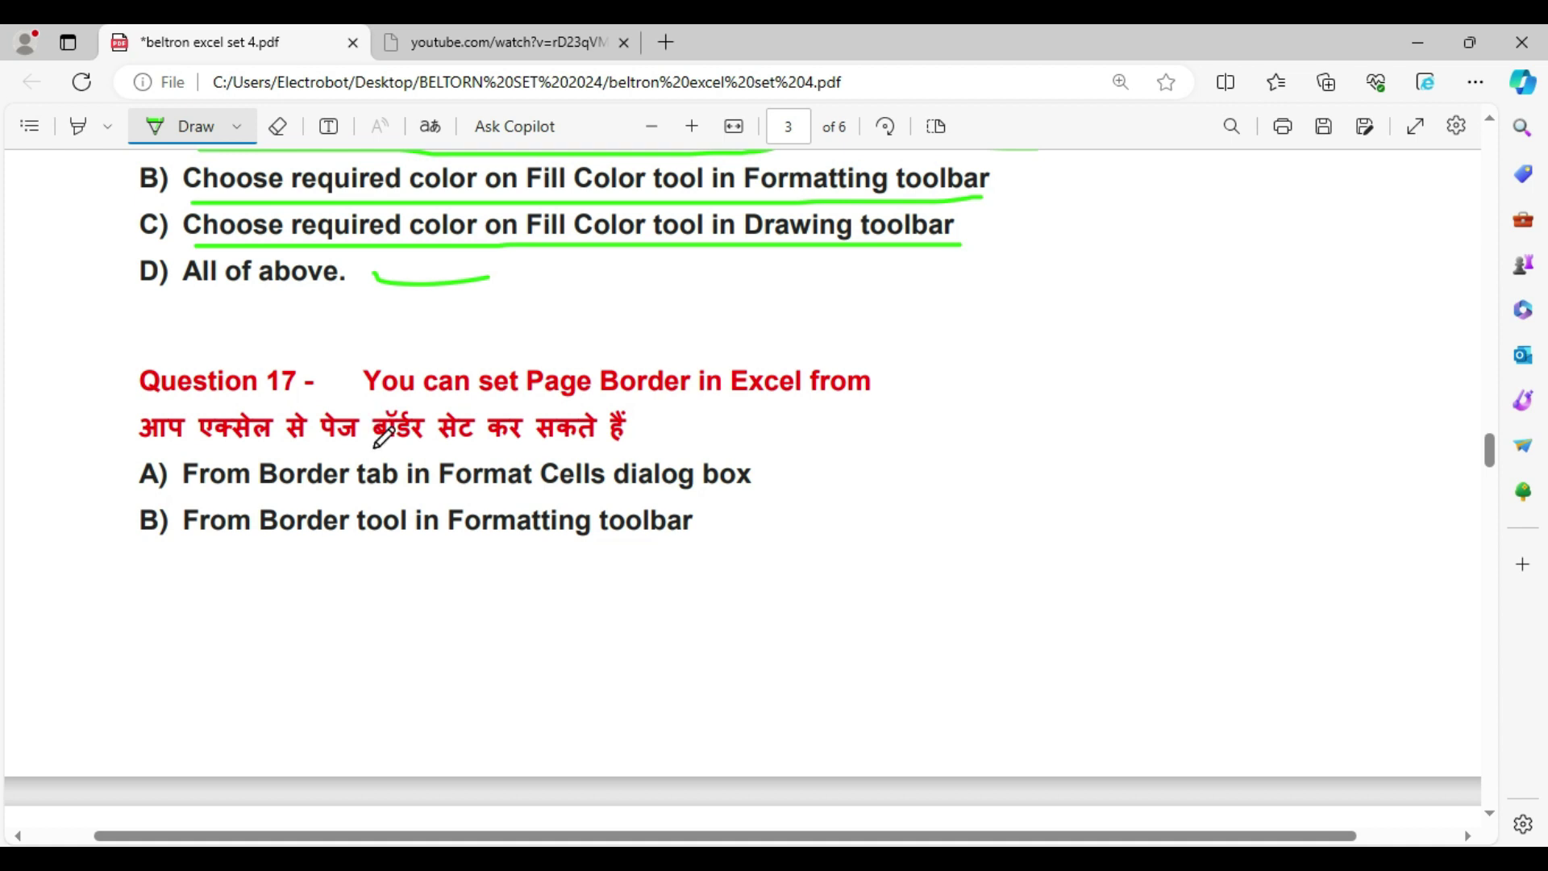
pyautogui.scroll(-3, 642, 441)
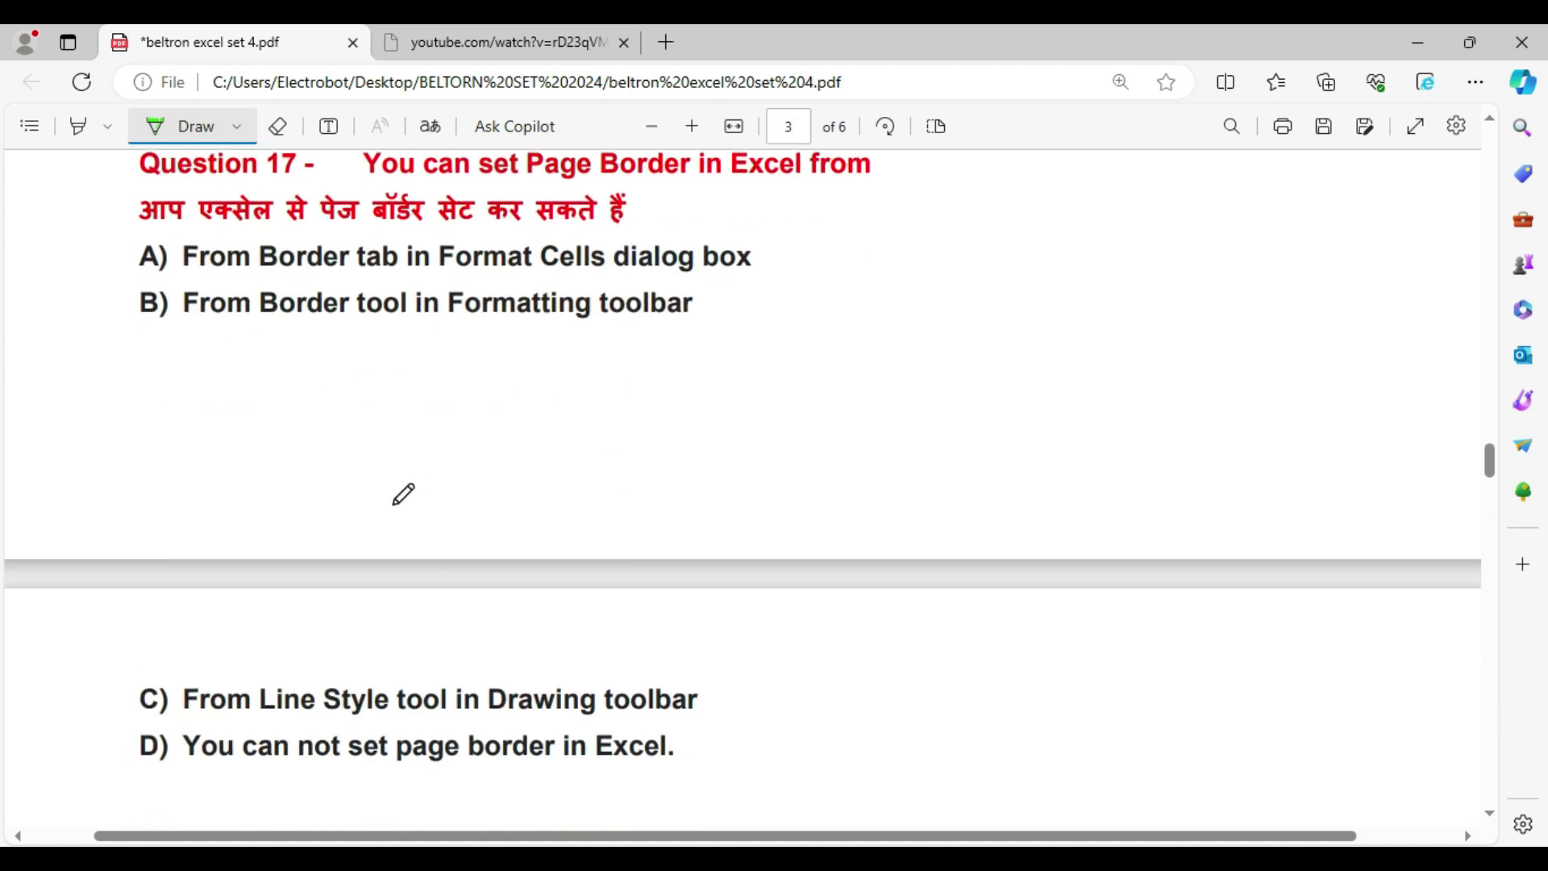
pyautogui.moveTo(184, 278); pyautogui.dragTo(759, 282)
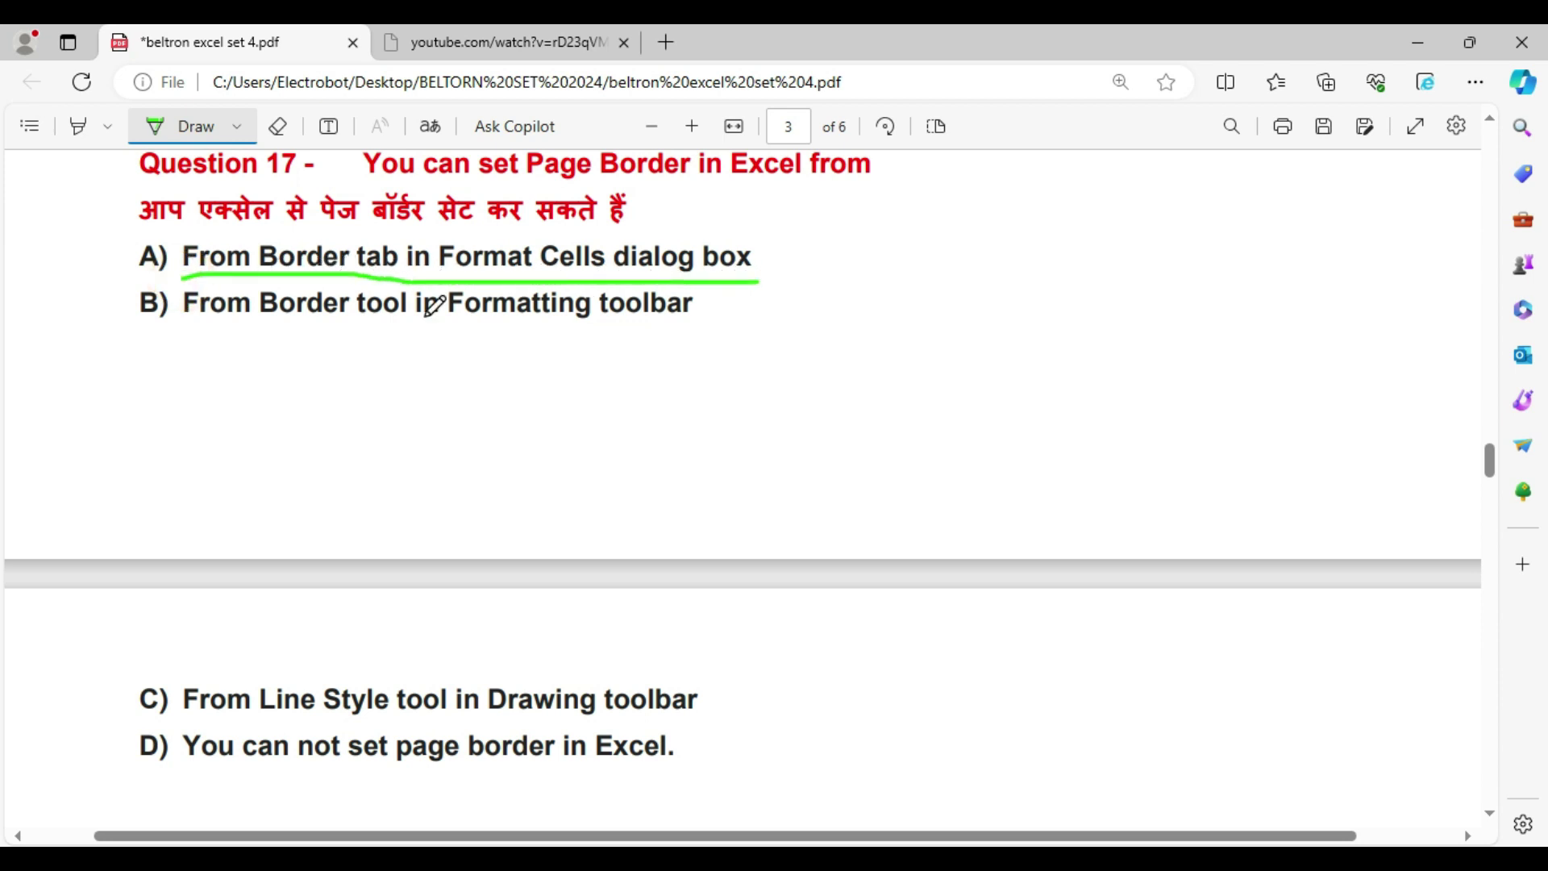
pyautogui.moveTo(184, 339); pyautogui.dragTo(730, 310)
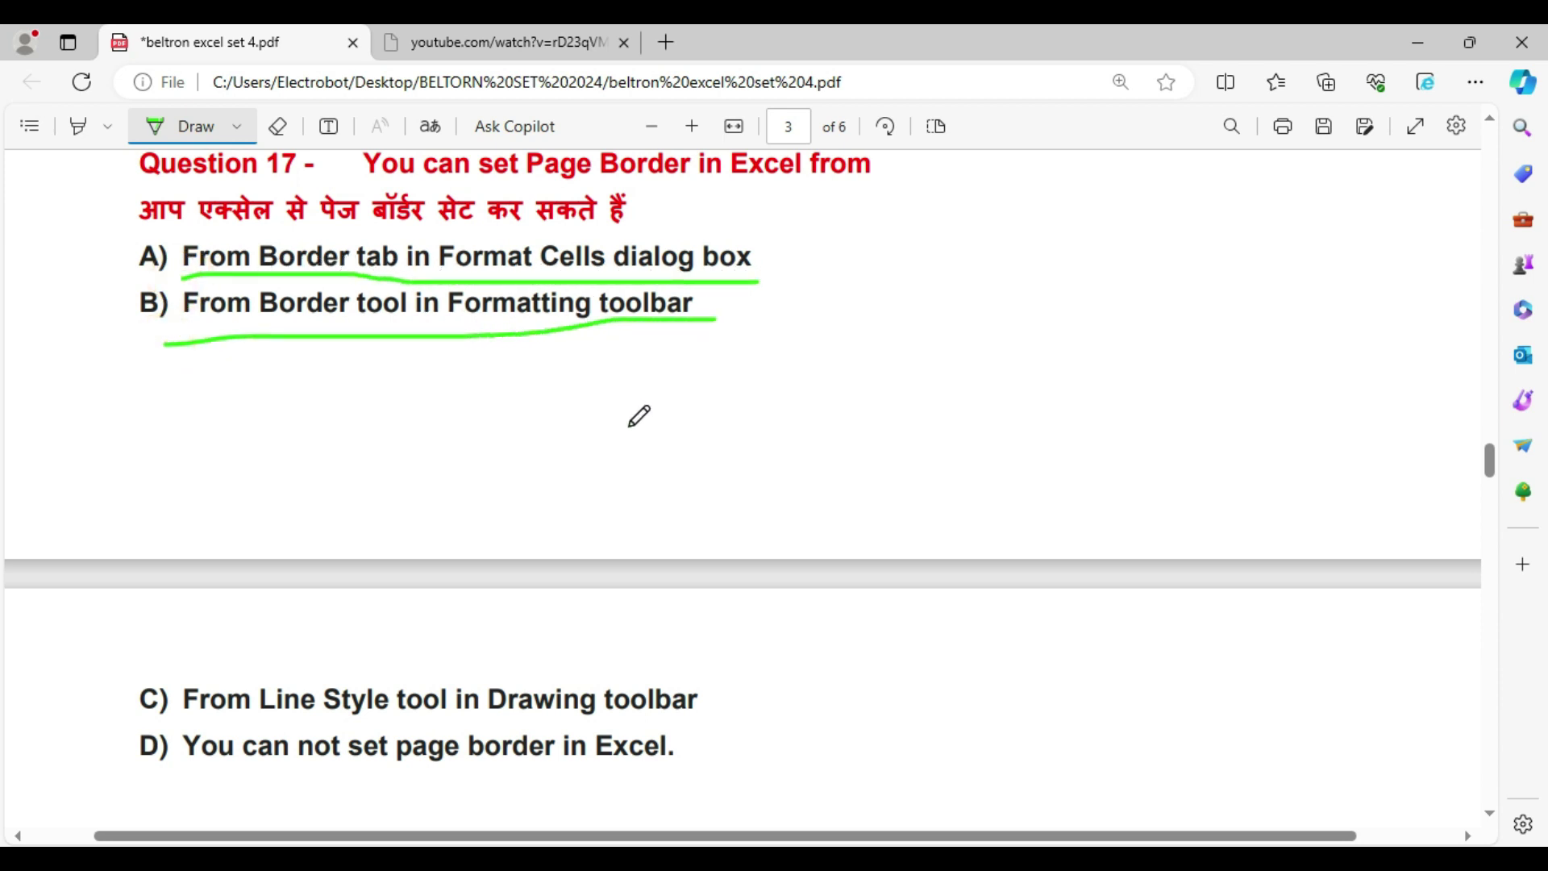
# Underline options C and D of Question 17 in green.
pyautogui.scroll(-3, 314, 553)
pyautogui.moveTo(181, 508); pyautogui.dragTo(720, 494)
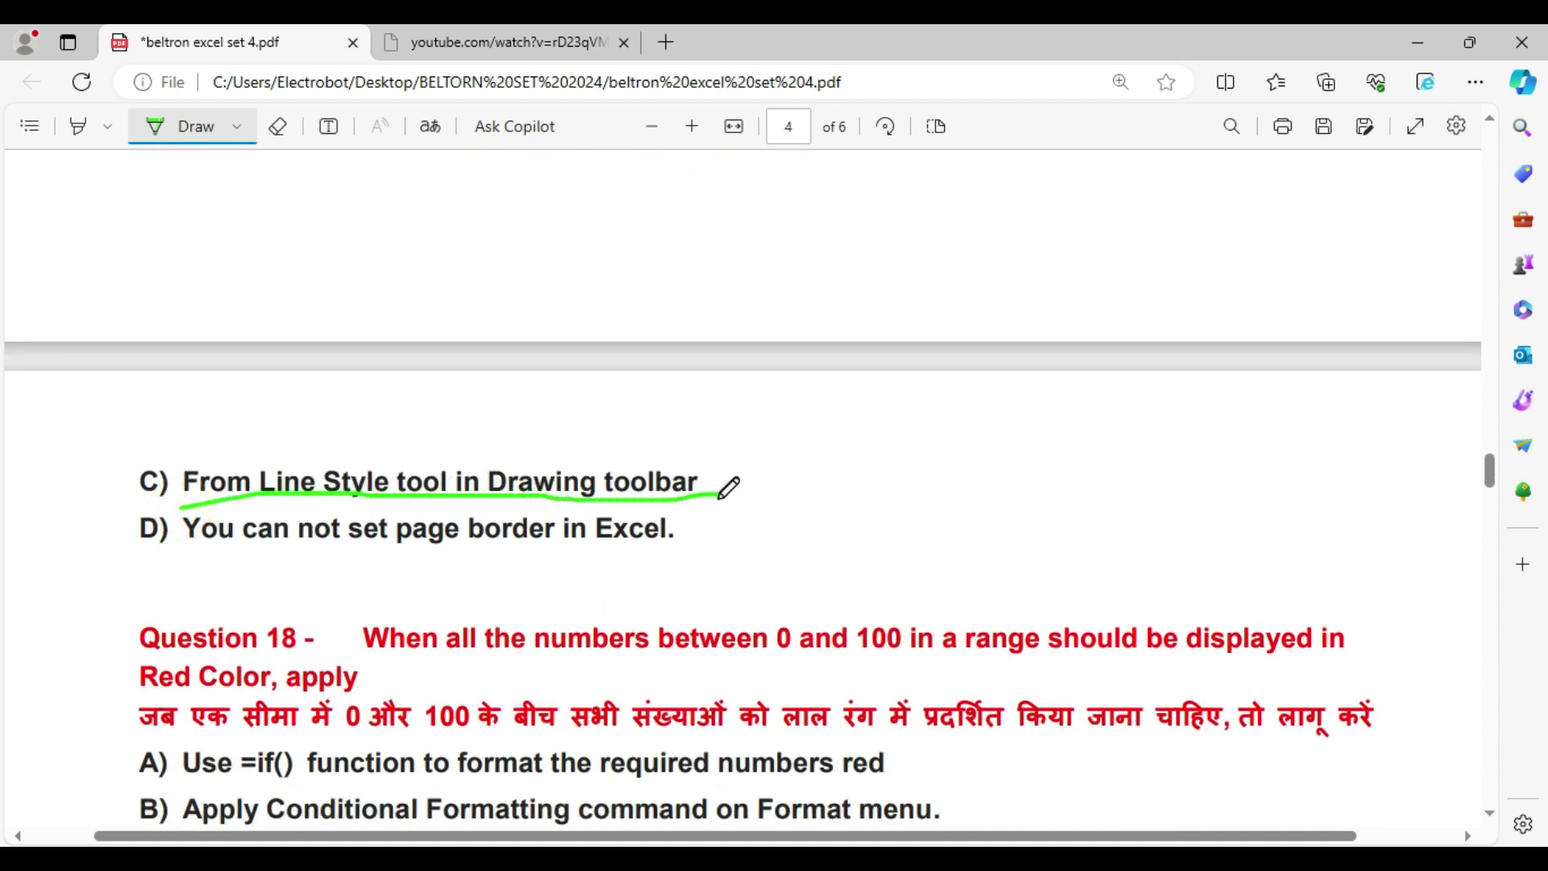
pyautogui.moveTo(167, 553); pyautogui.dragTo(699, 550)
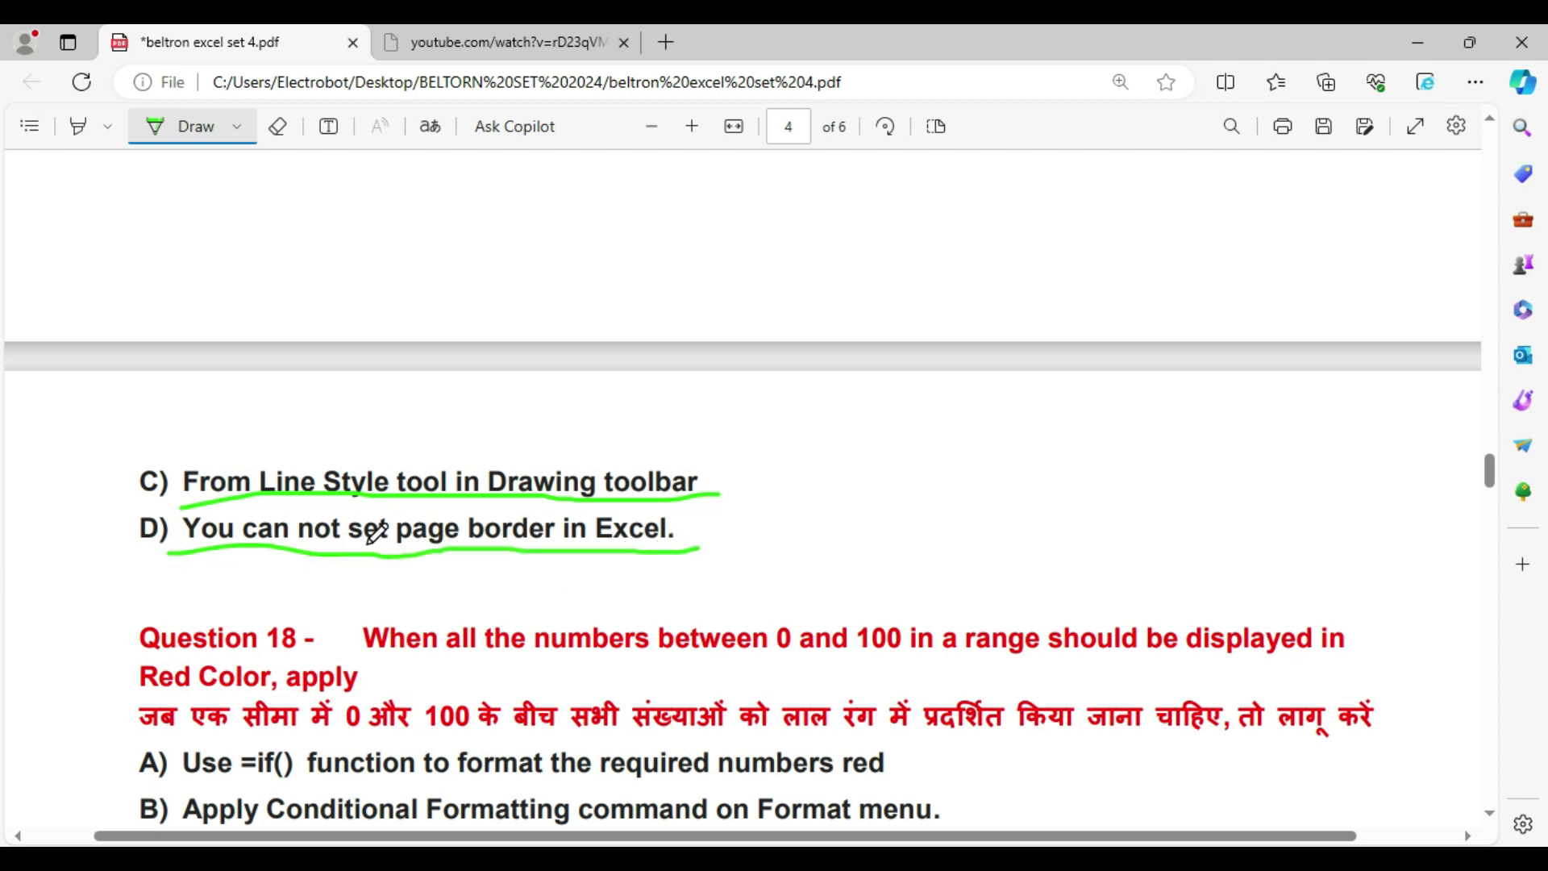
pyautogui.scroll(3, 733, 529)
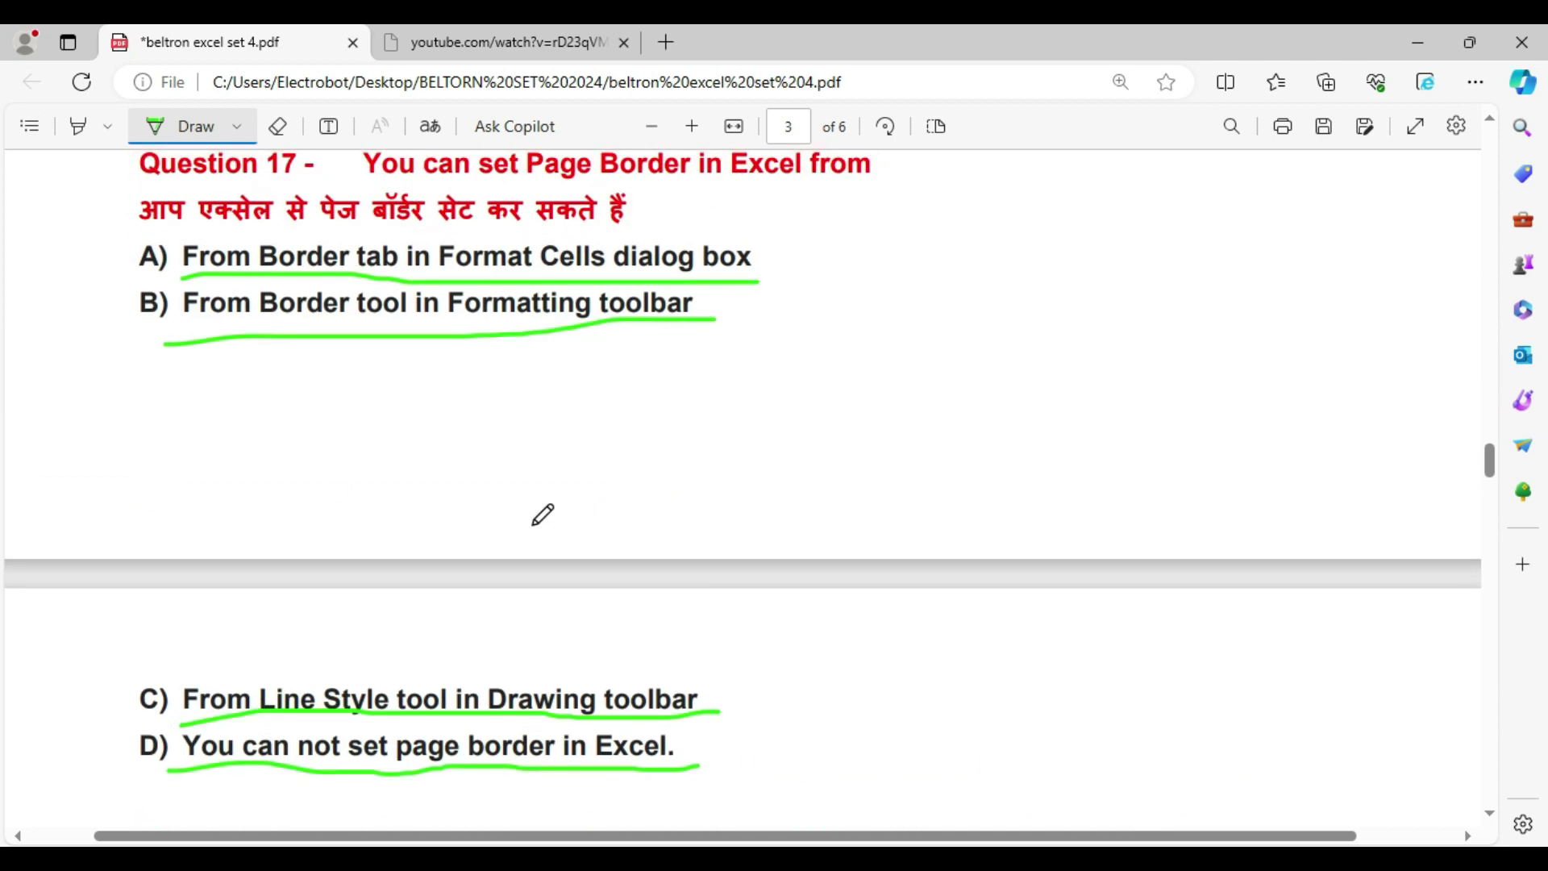
pyautogui.scroll(1, 286, 308)
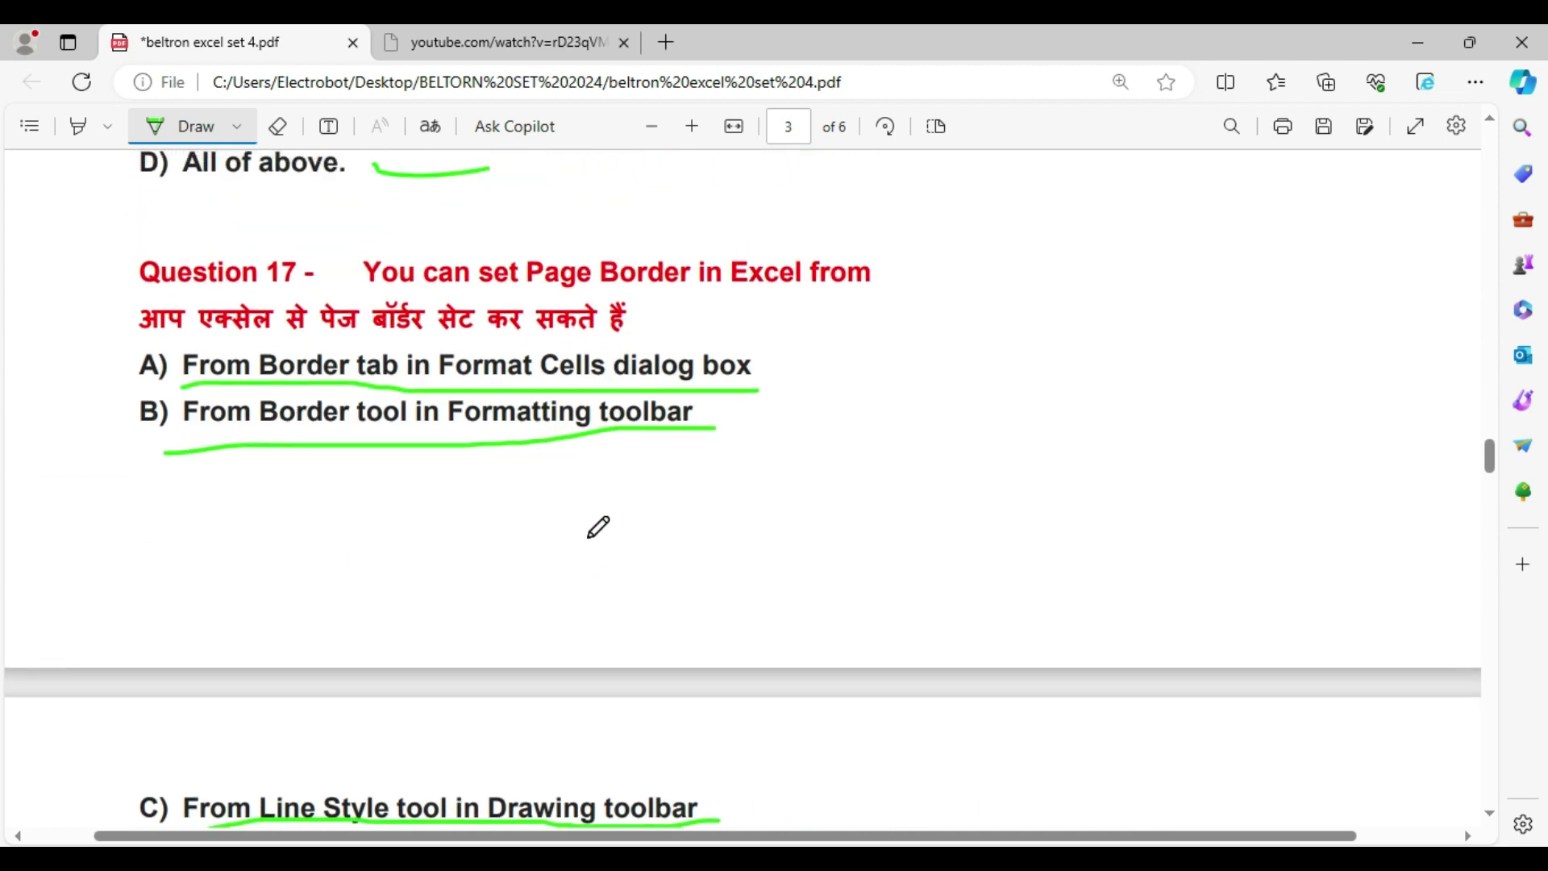
pyautogui.scroll(-3, 597, 529)
pyautogui.moveTo(669, 545); pyautogui.dragTo(801, 515)
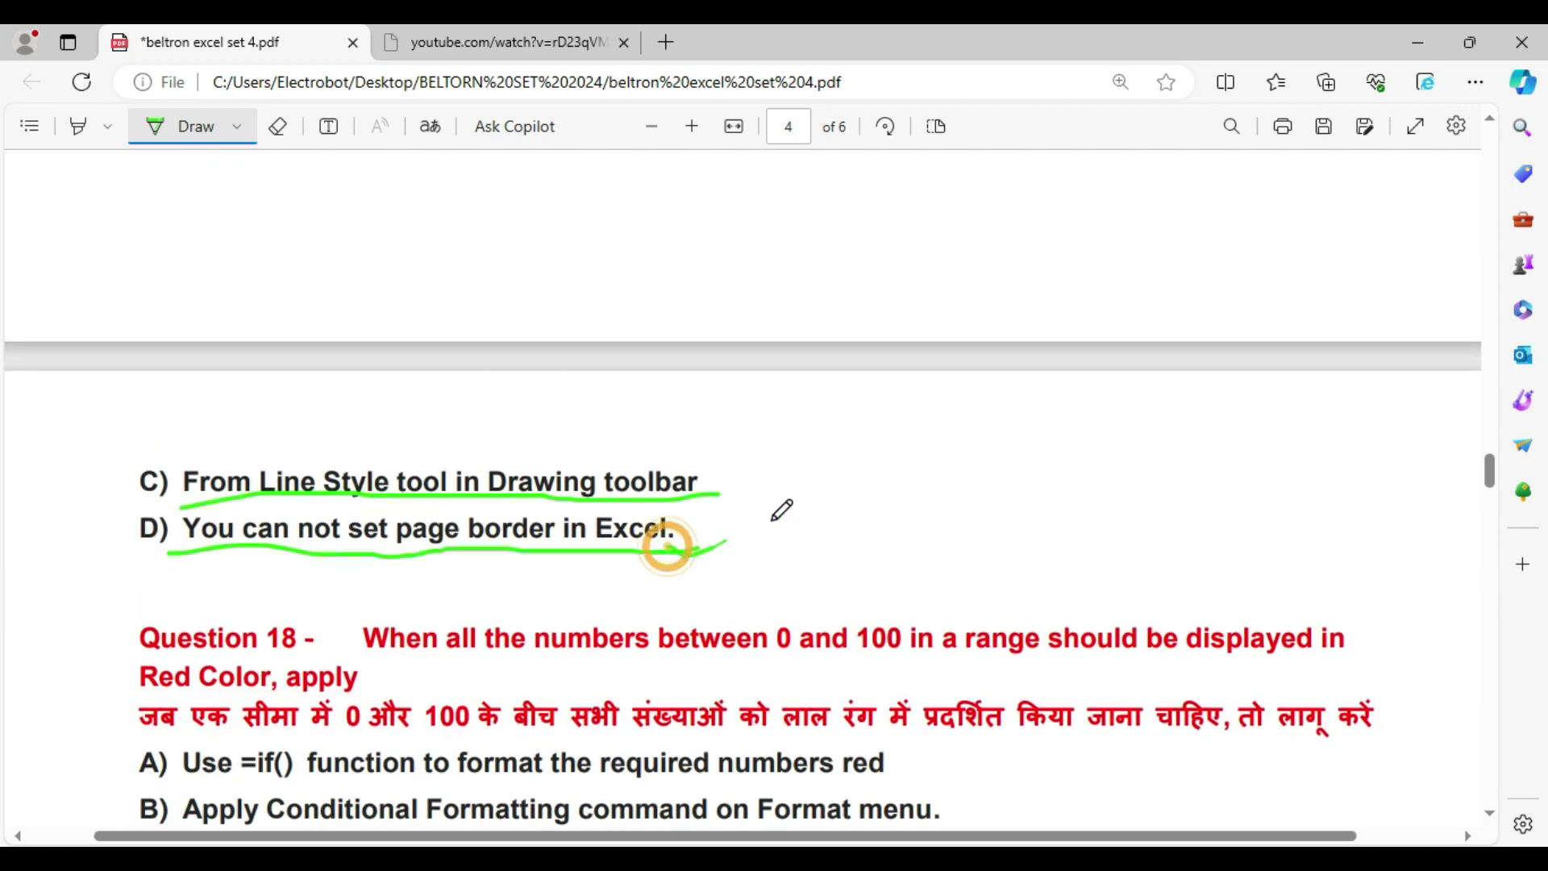
pyautogui.scroll(-3, 273, 564)
# Underline the beginnings of Question 18's options A, B, C and D in green.
pyautogui.scroll(-1, 272, 569)
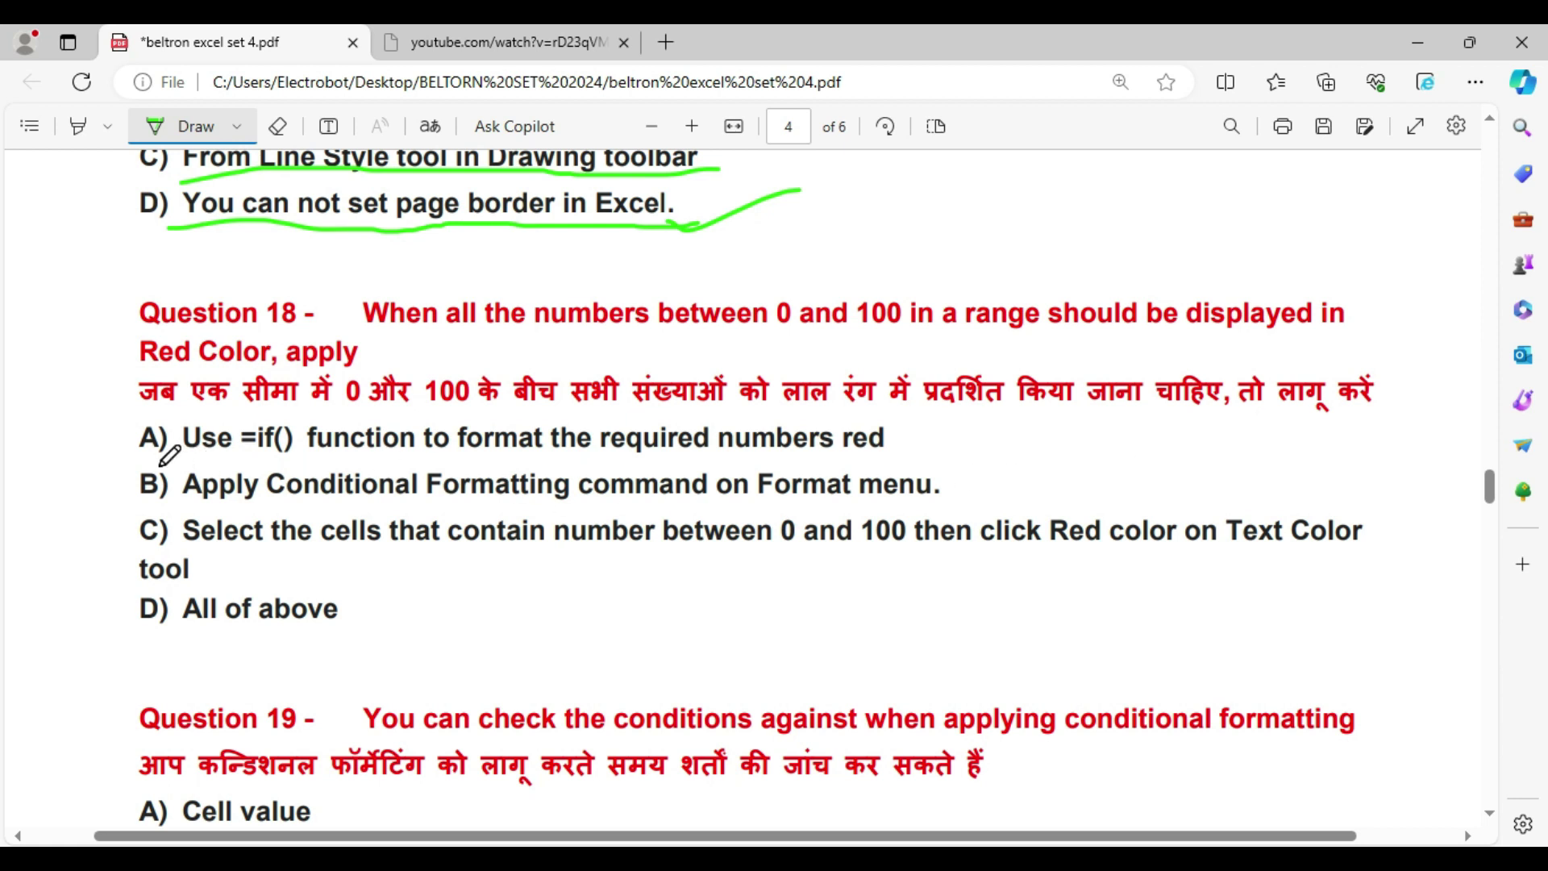
pyautogui.moveTo(129, 466); pyautogui.dragTo(283, 456)
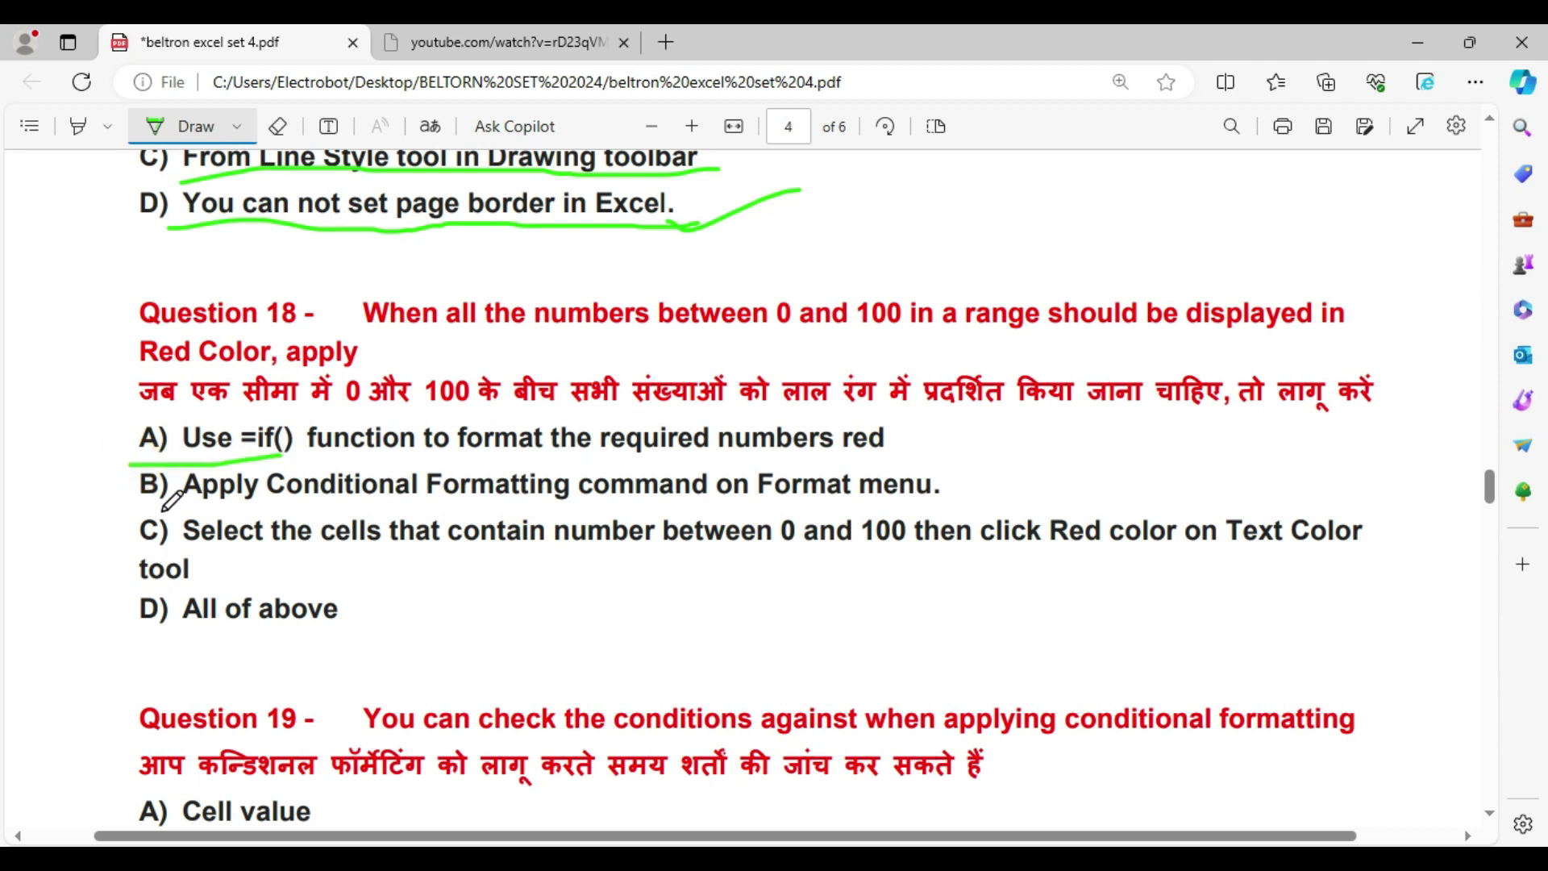
pyautogui.moveTo(130, 498); pyautogui.dragTo(270, 499)
pyautogui.moveTo(114, 553); pyautogui.dragTo(204, 551)
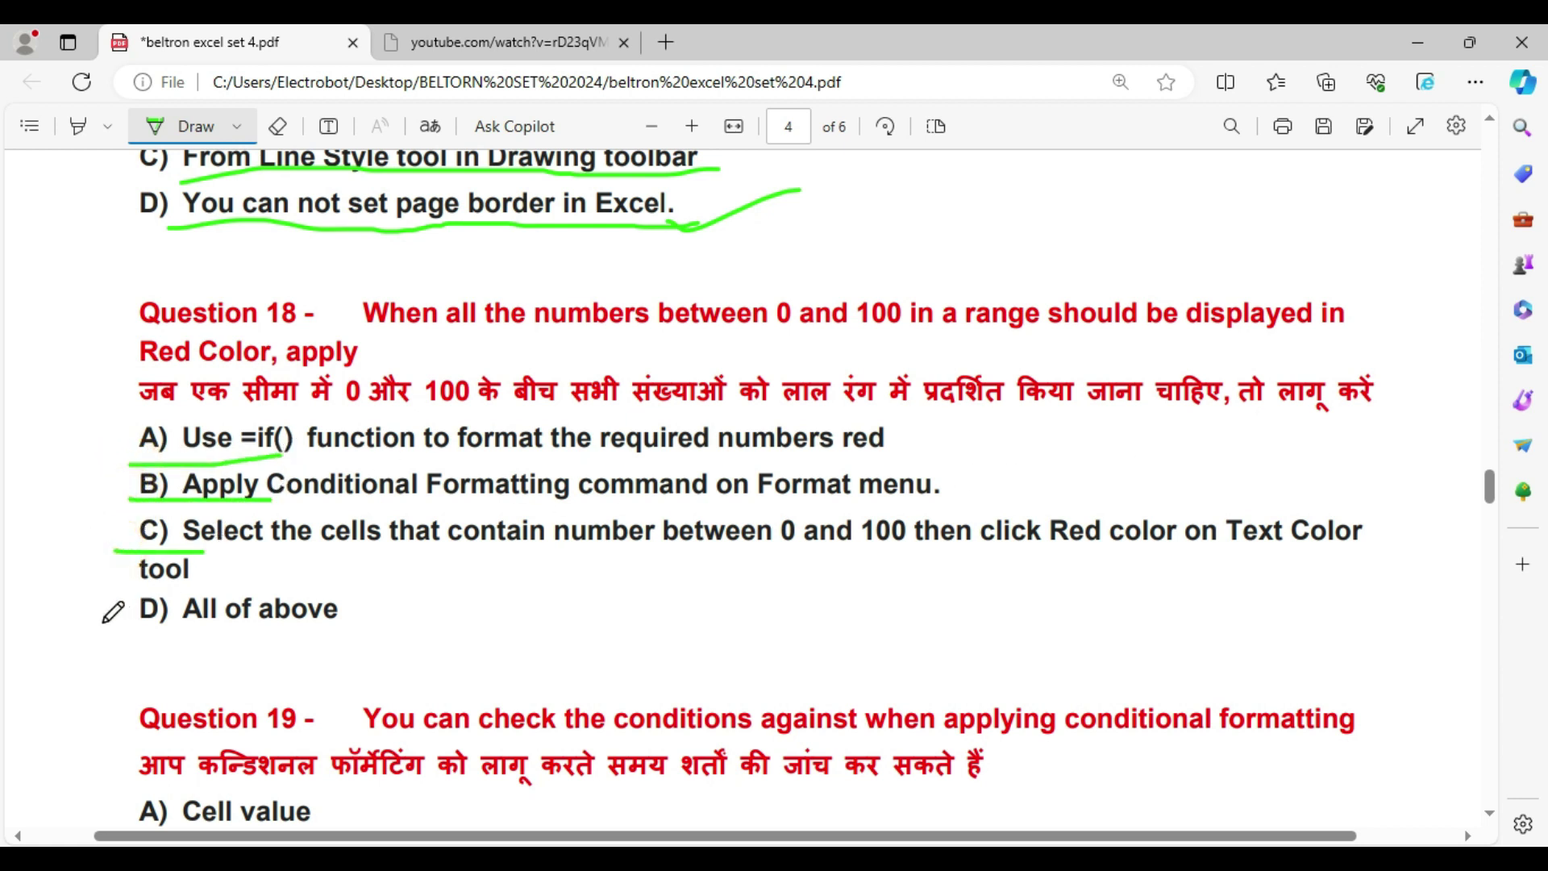
pyautogui.moveTo(103, 623); pyautogui.dragTo(158, 637)
# Tick option B for Question 18, then enter a column of numbers in G4:G11.
pyautogui.moveTo(954, 484); pyautogui.dragTo(1085, 480)
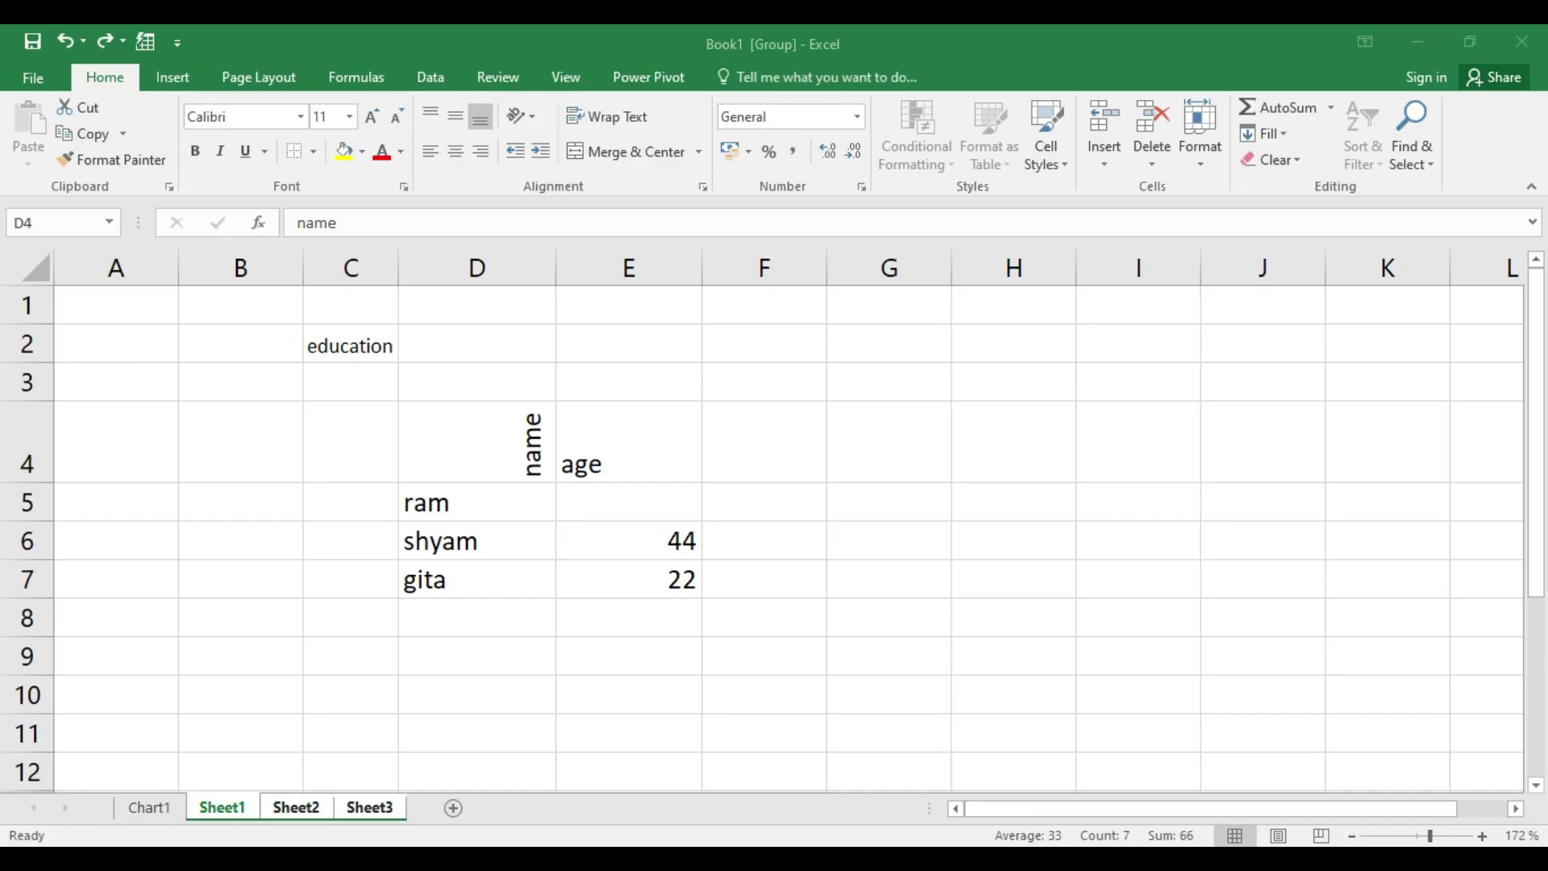
pyautogui.click(853, 440)
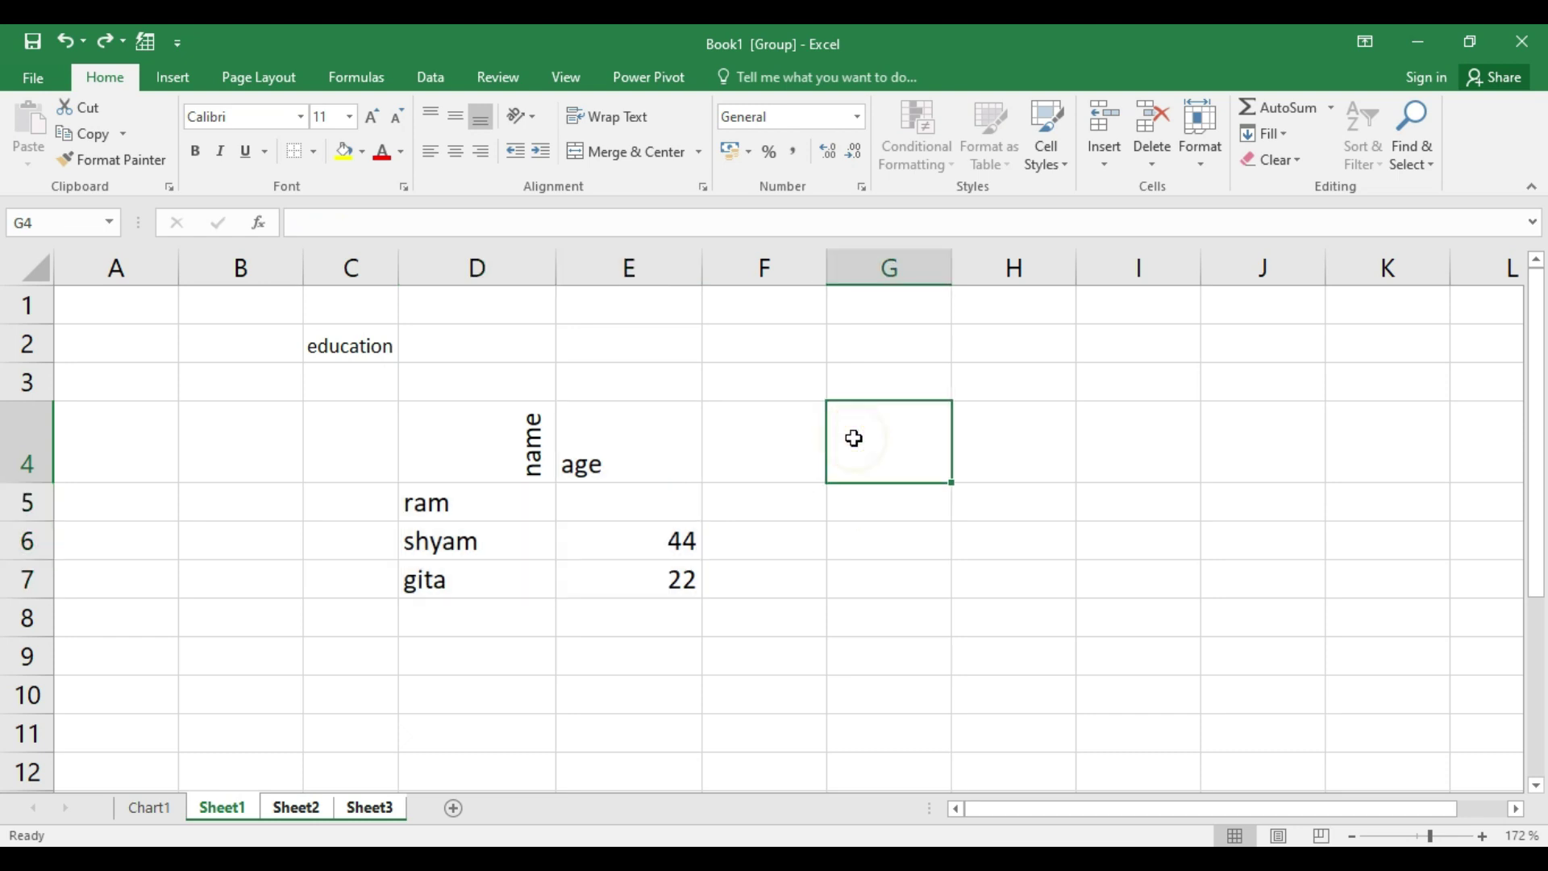
pyautogui.write('1 2 3 4')
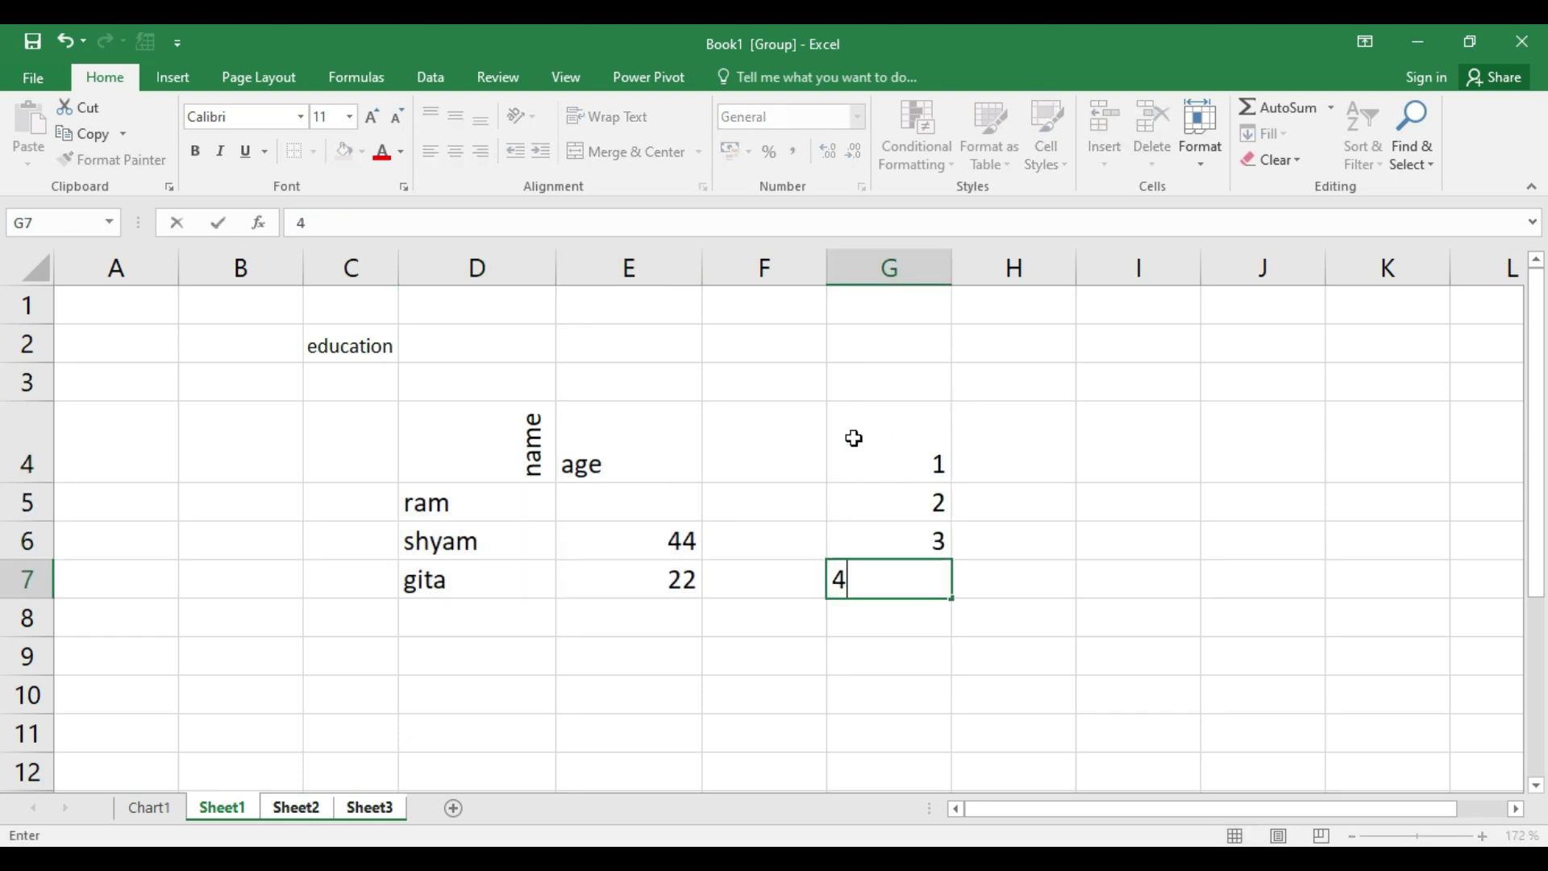
pyautogui.write(' 5 6  7')
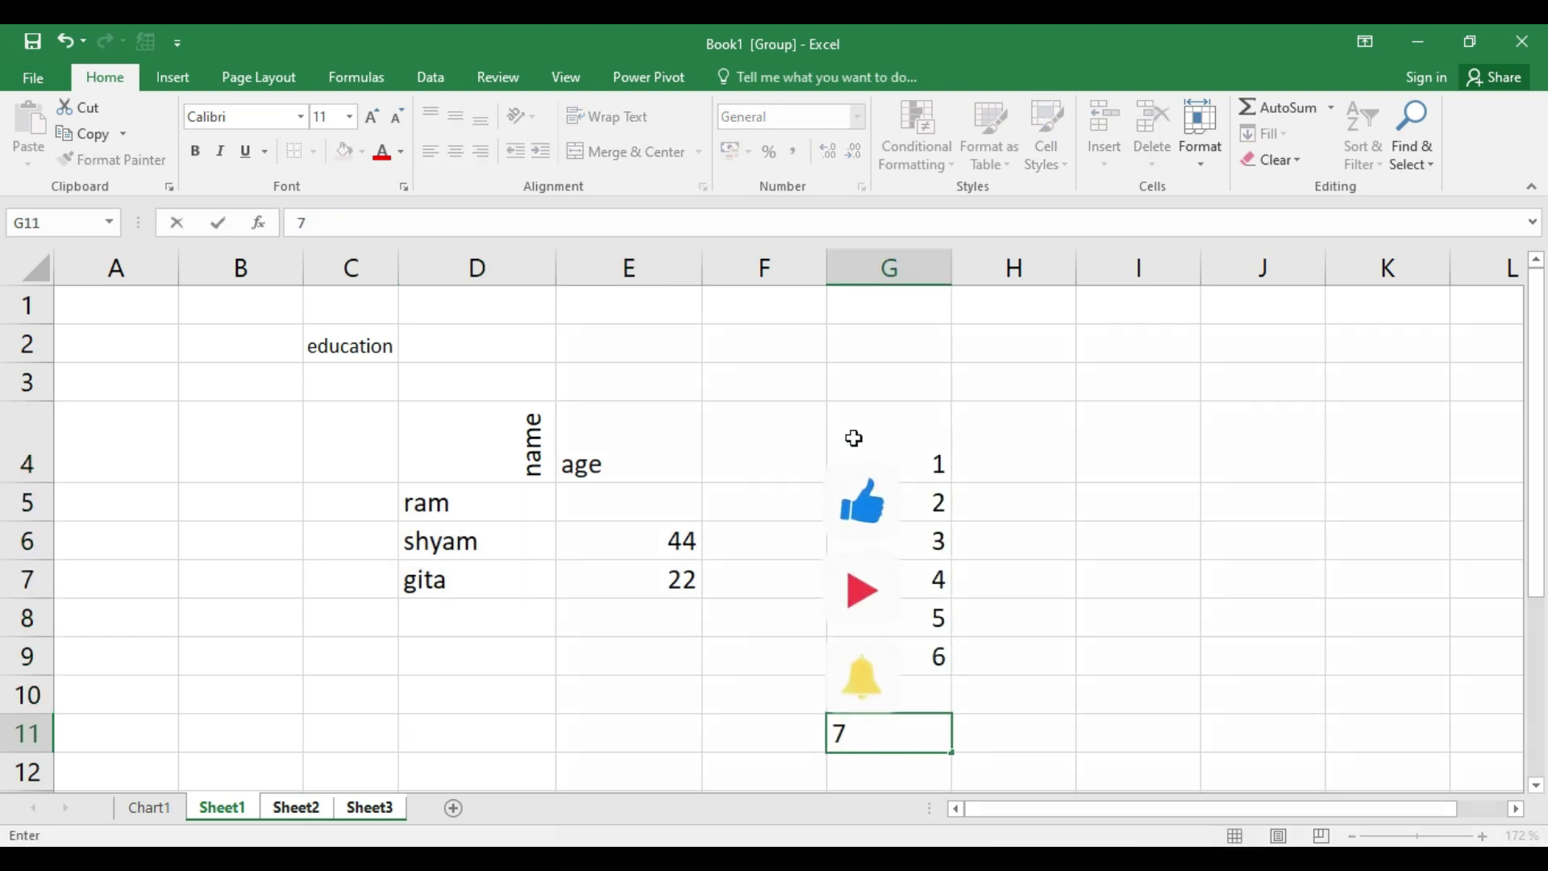
pyautogui.press('Up')
pyautogui.write('4')
# Select the entire sheet and clear all its formatting.
pyautogui.moveTo(856, 437); pyautogui.dragTo(919, 731)
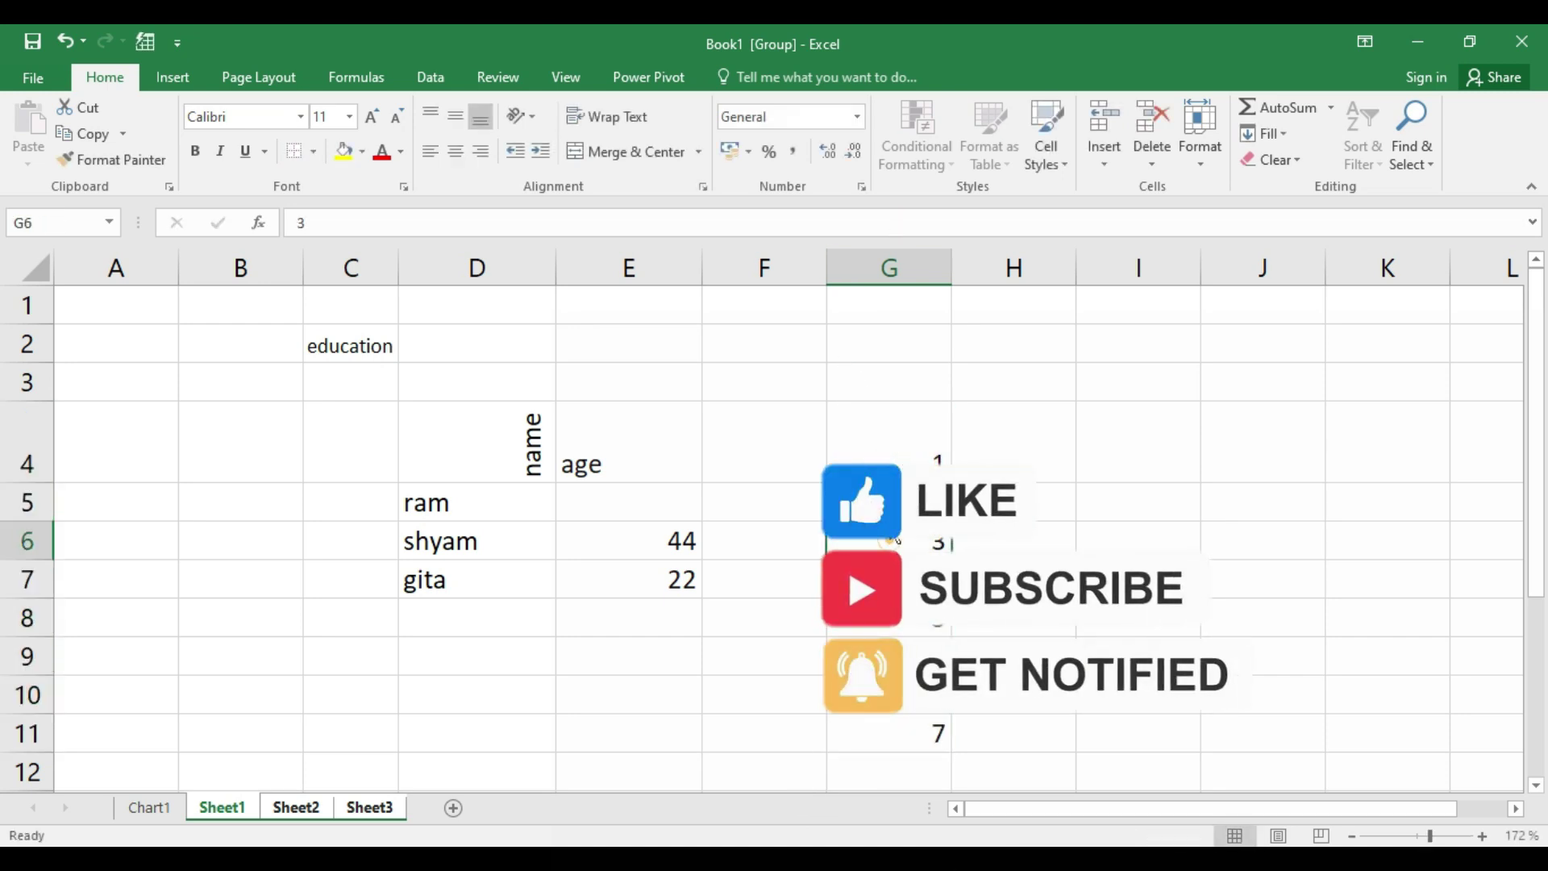
pyautogui.moveTo(887, 451); pyautogui.dragTo(923, 734)
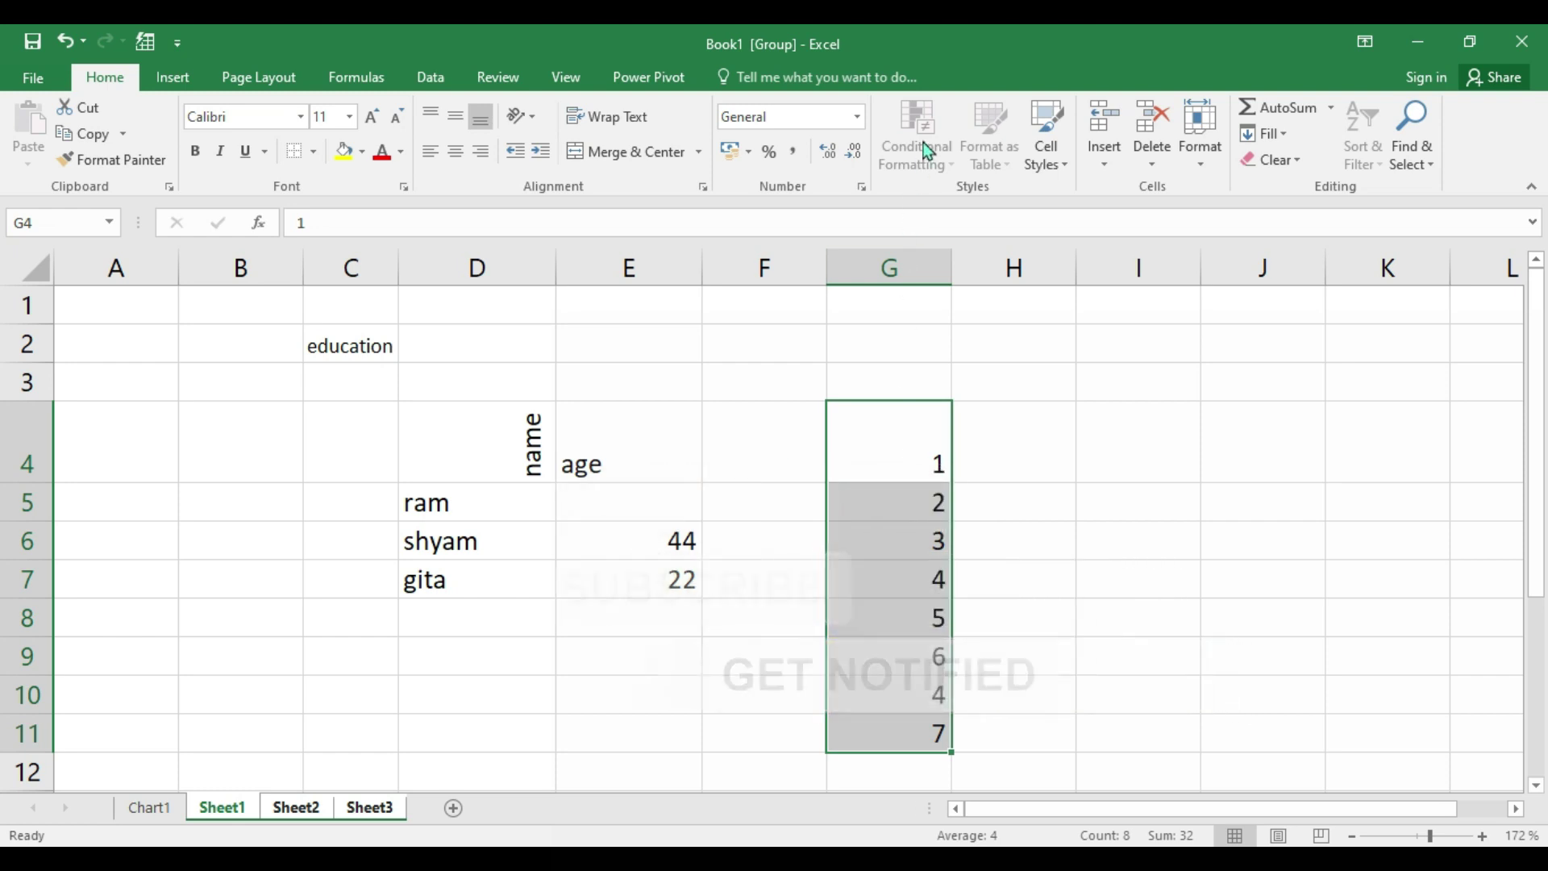
pyautogui.click(879, 433)
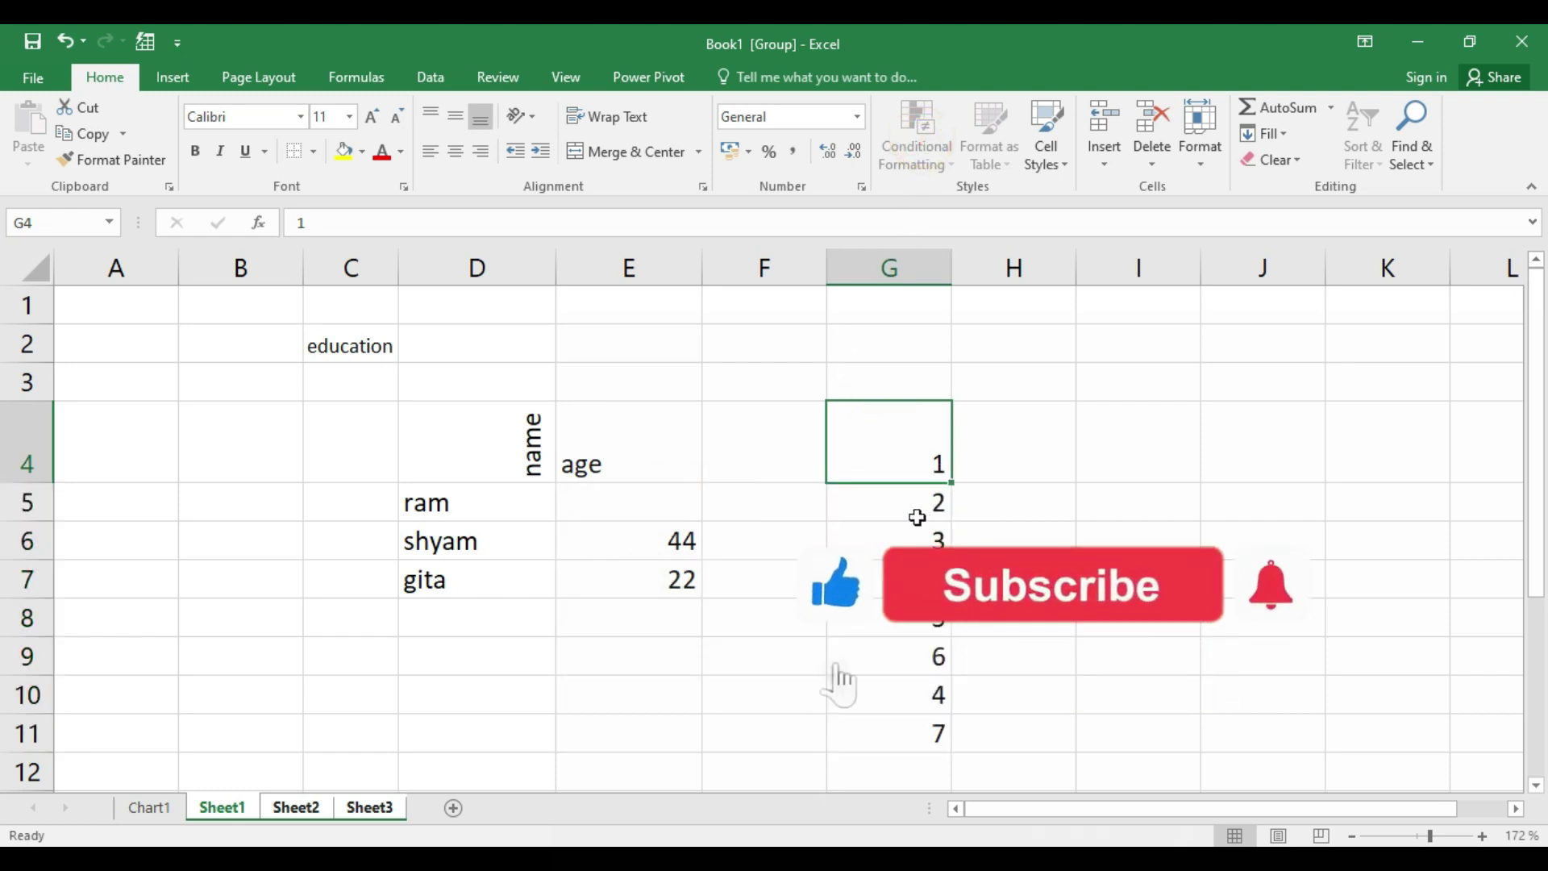
pyautogui.hotkey('shift', 'Down')
pyautogui.hotkey('shift', 'Down')
pyautogui.hotkey('shift', 'Down')
pyautogui.hotkey('shift', 'Down')
pyautogui.click(728, 428)
pyautogui.hotkey('ctrl', 'a')
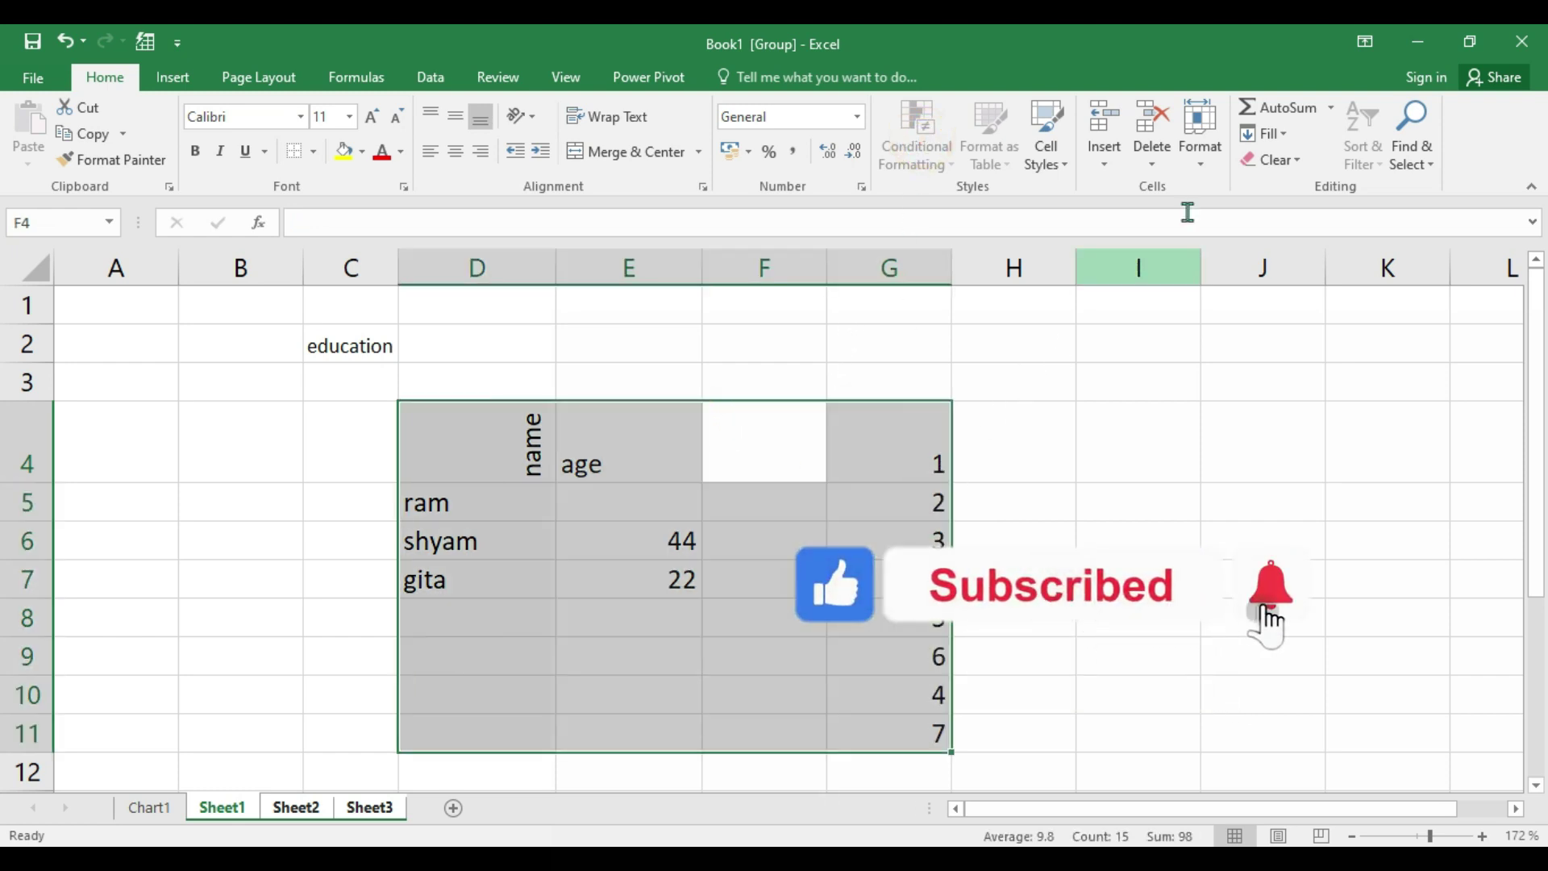
pyautogui.click(43, 432)
pyautogui.hotkey('ctrl', 'a')
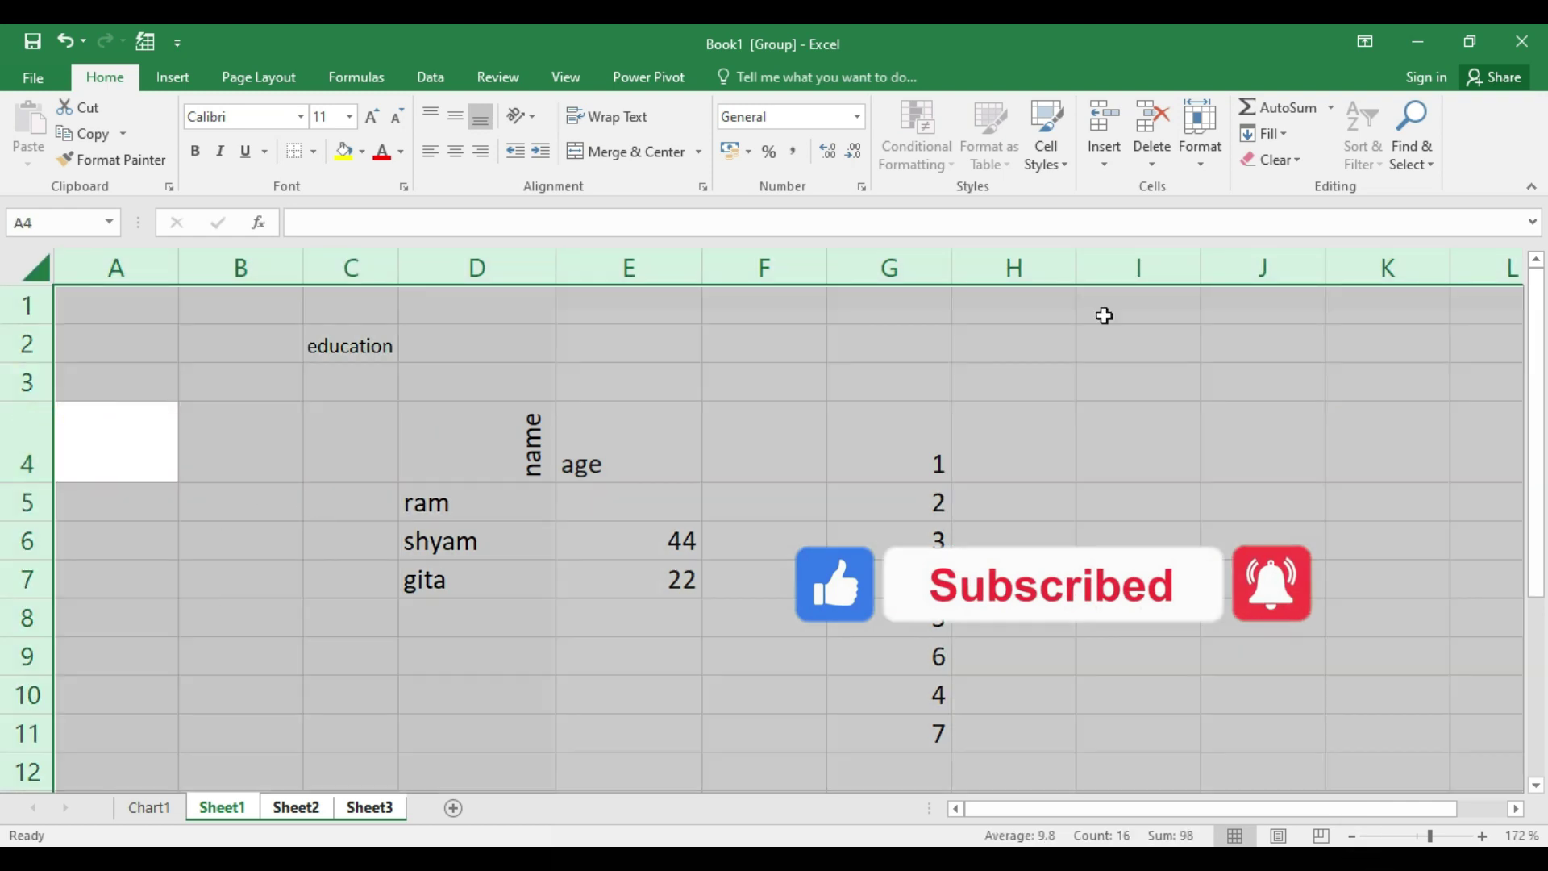
pyautogui.click(1274, 159)
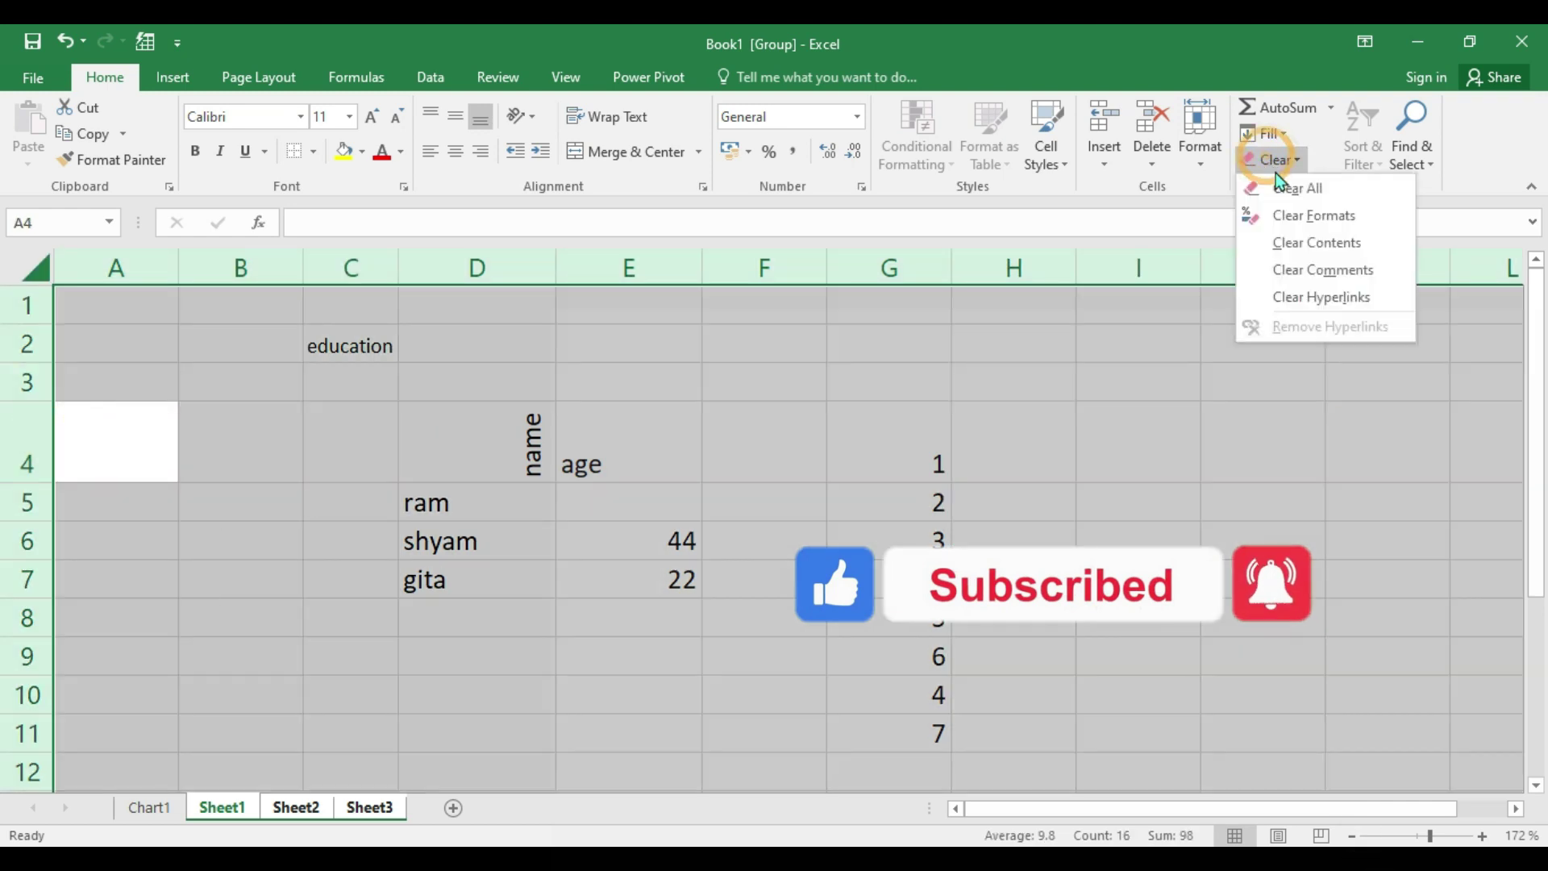
pyautogui.click(1290, 213)
# Select the numbers in column G and check individual cells G3 to G8.
pyautogui.click(937, 531)
pyautogui.moveTo(889, 418); pyautogui.dragTo(925, 687)
pyautogui.click(855, 418)
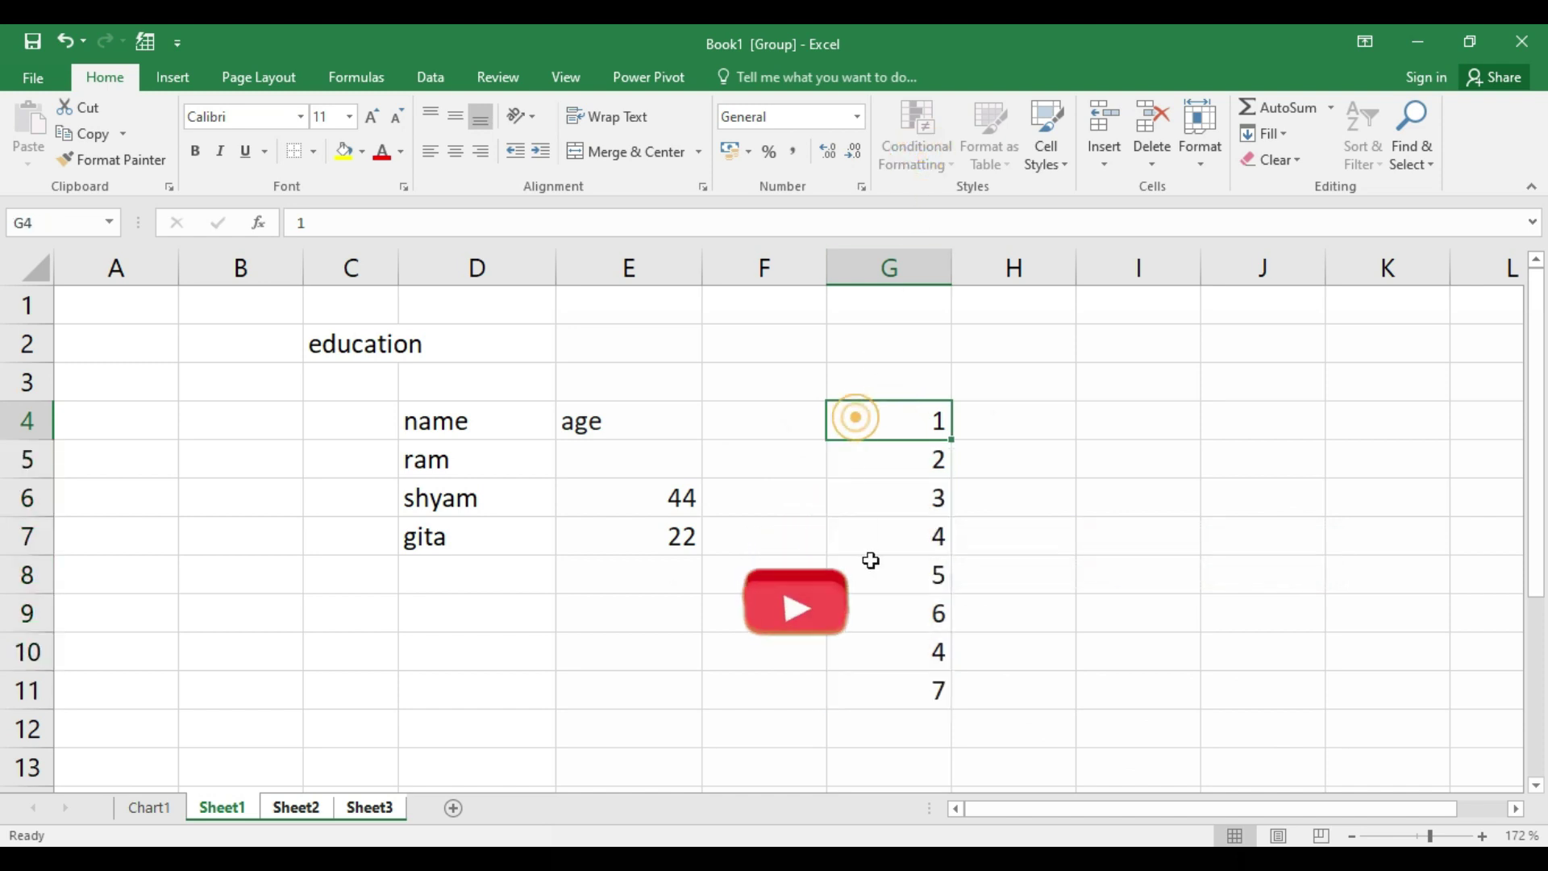
pyautogui.click(871, 562)
pyautogui.click(879, 382)
pyautogui.click(849, 497)
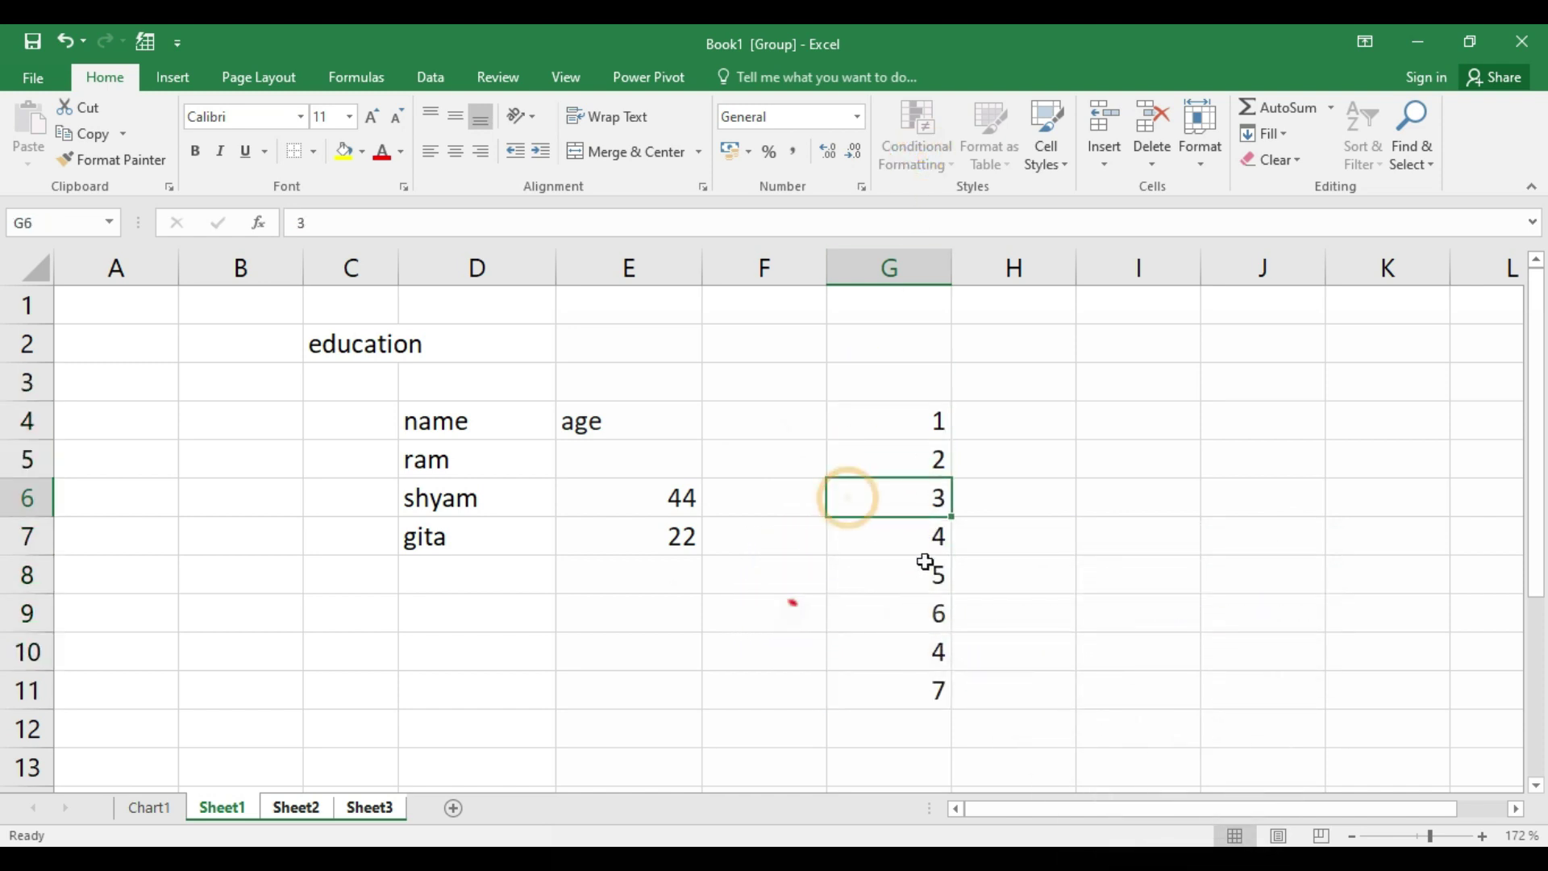
pyautogui.click(925, 393)
pyautogui.click(865, 456)
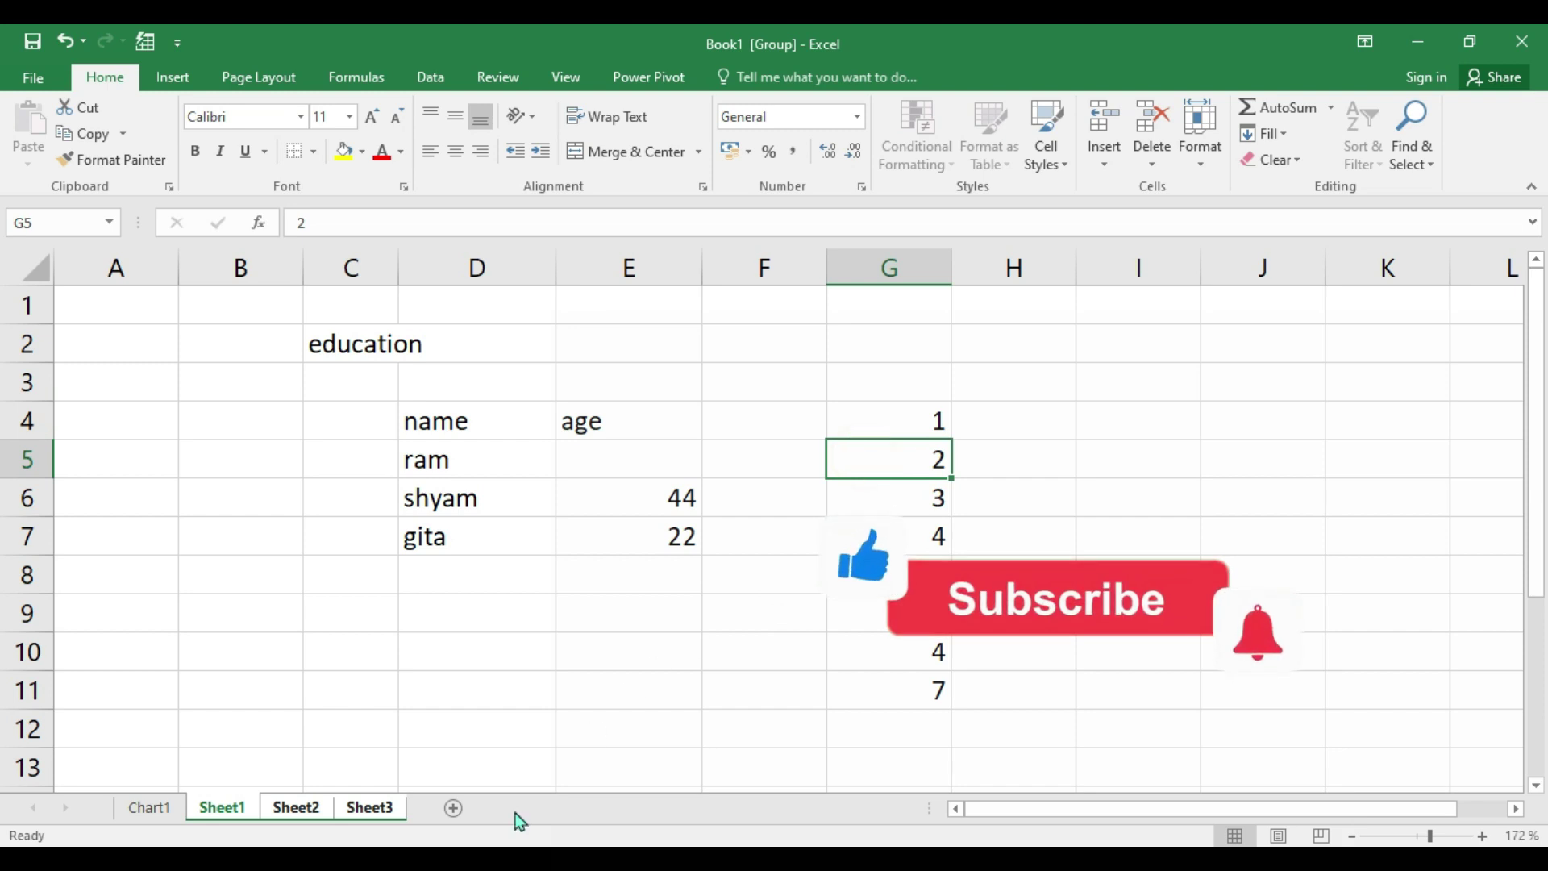
# Switch to another worksheet, then insert a new blank Sheet4.
pyautogui.click(370, 807)
pyautogui.click(425, 625)
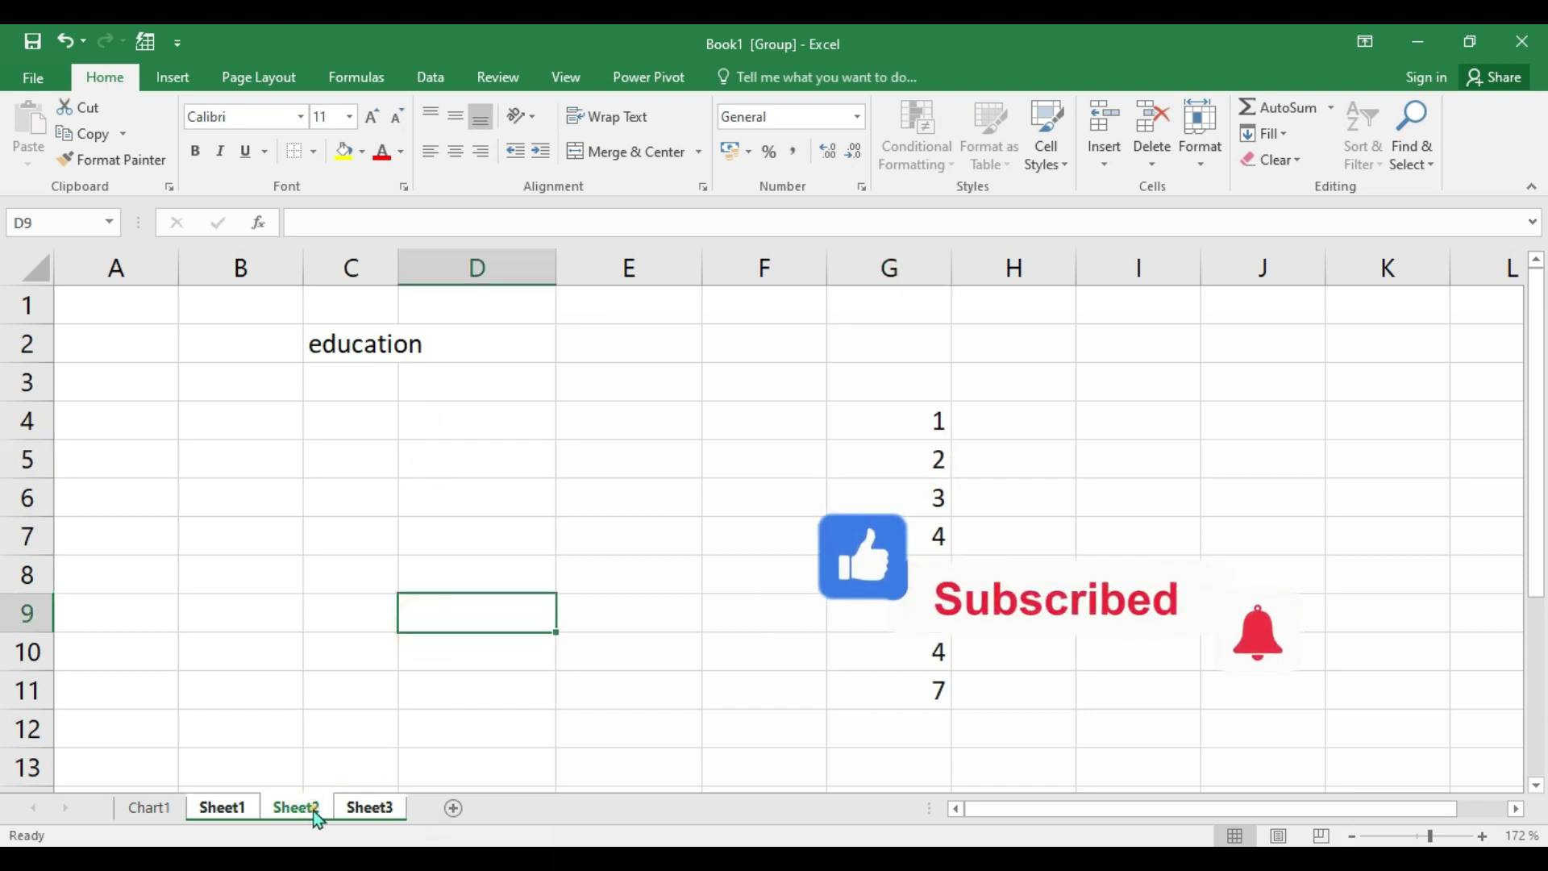
pyautogui.click(348, 601)
pyautogui.click(191, 643)
pyautogui.click(525, 503)
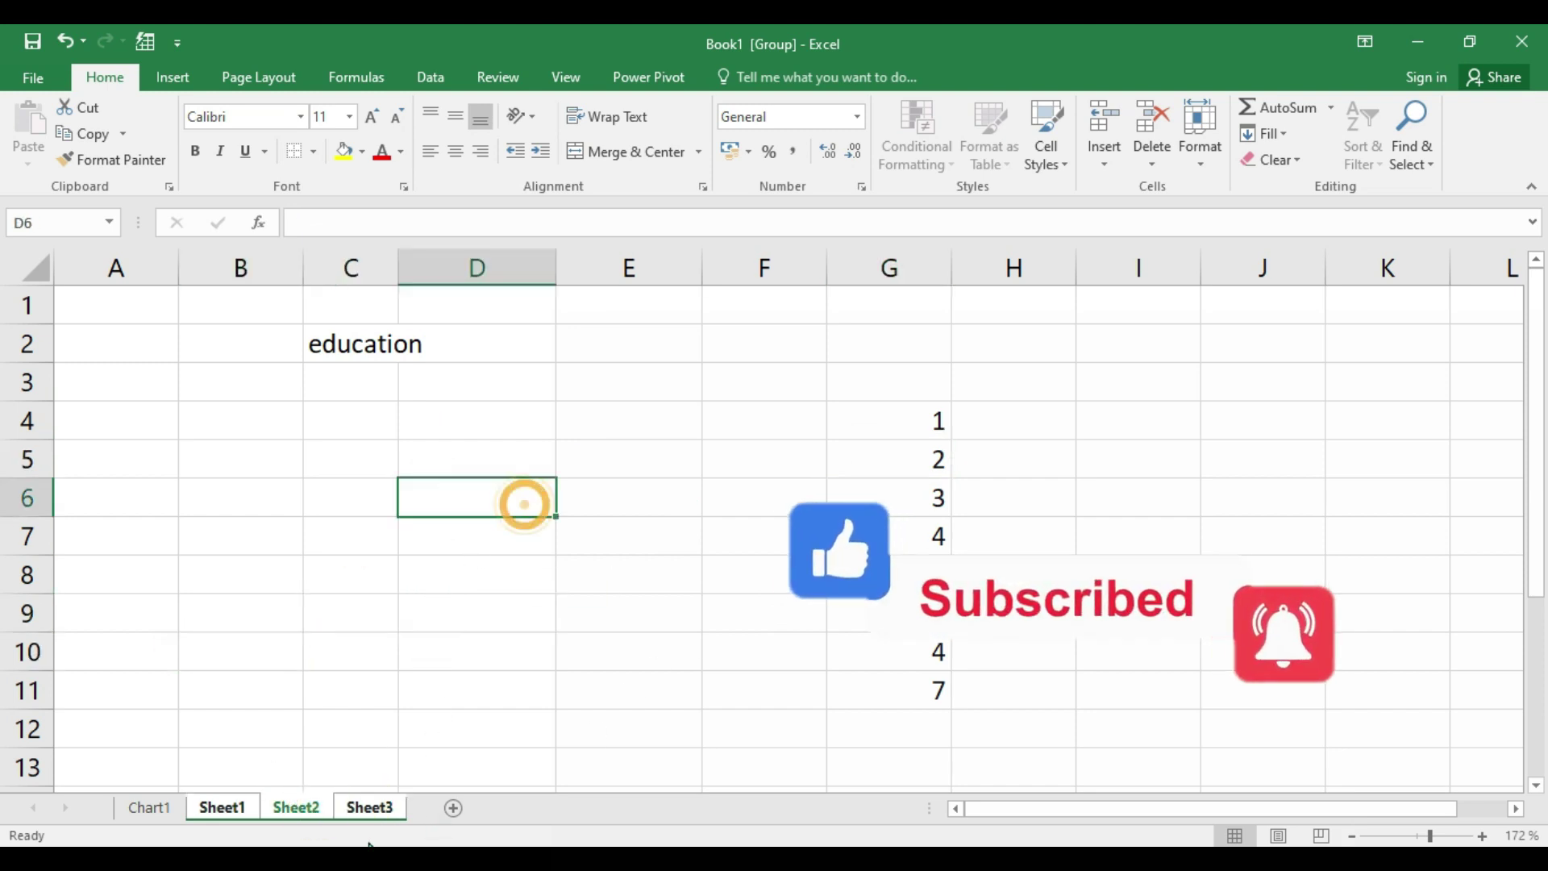
pyautogui.click(453, 807)
pyautogui.click(508, 507)
# Enter the numbers 1 to 8 in I5:I12 and select them.
pyautogui.click(662, 367)
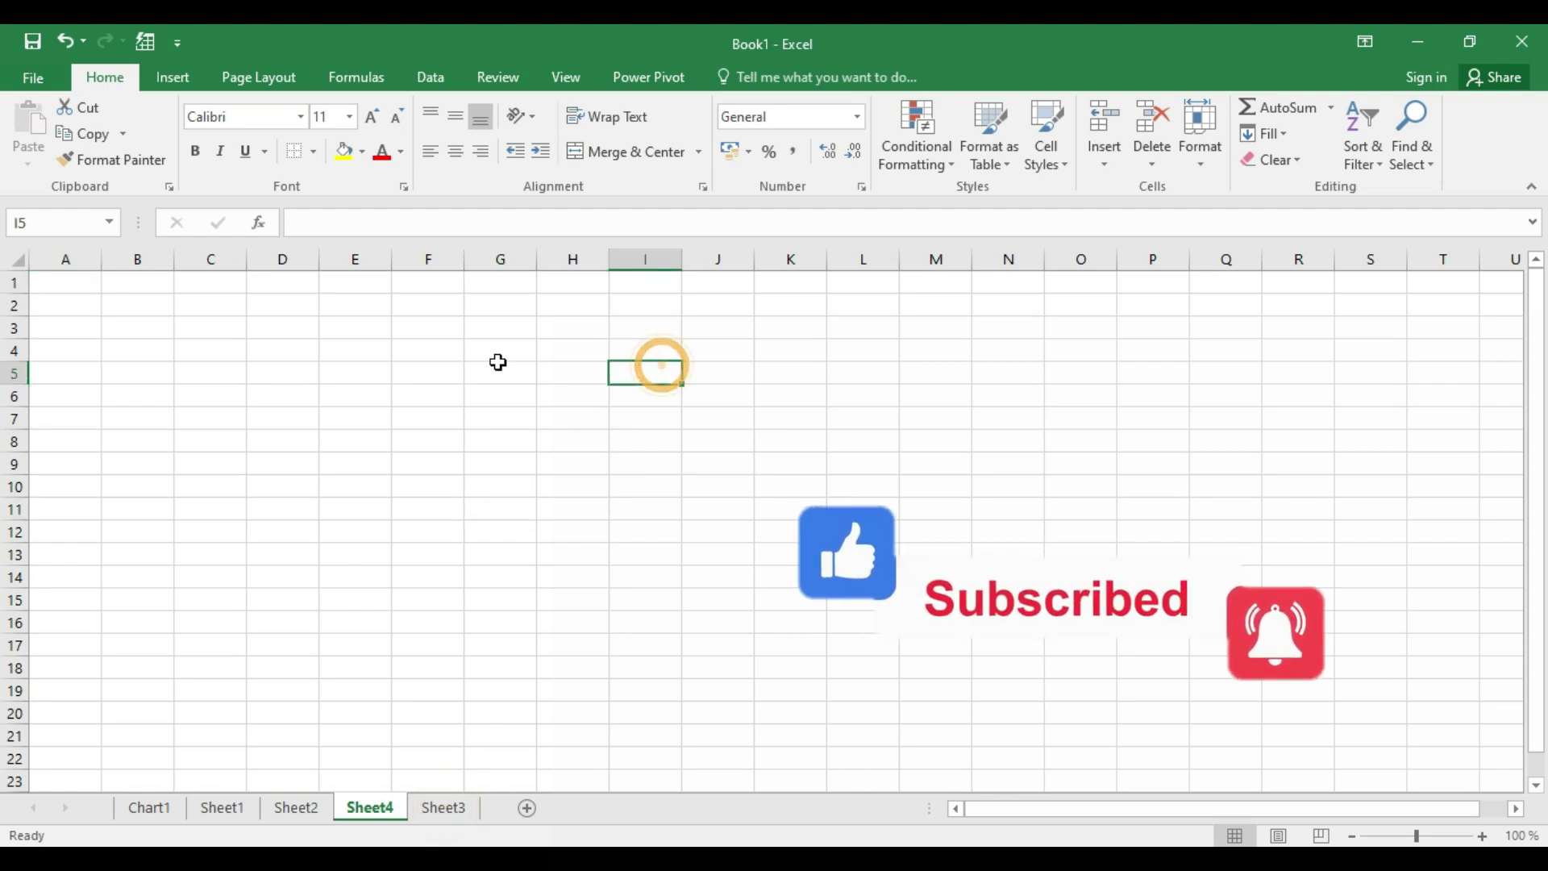
pyautogui.write('1 ')
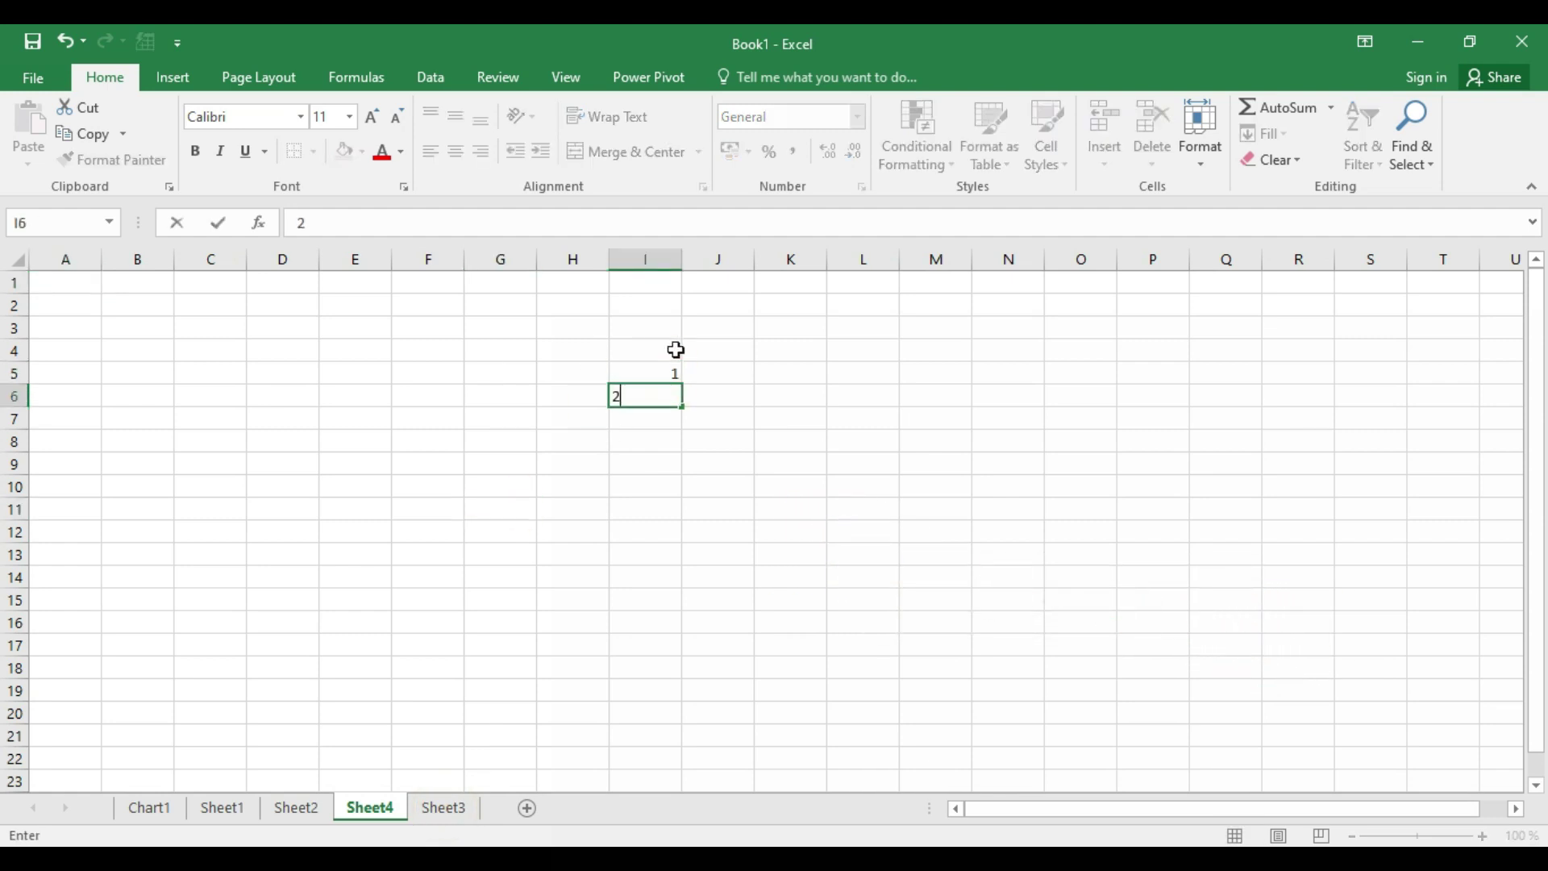
pyautogui.write('2 3 4 5 6 7 8')
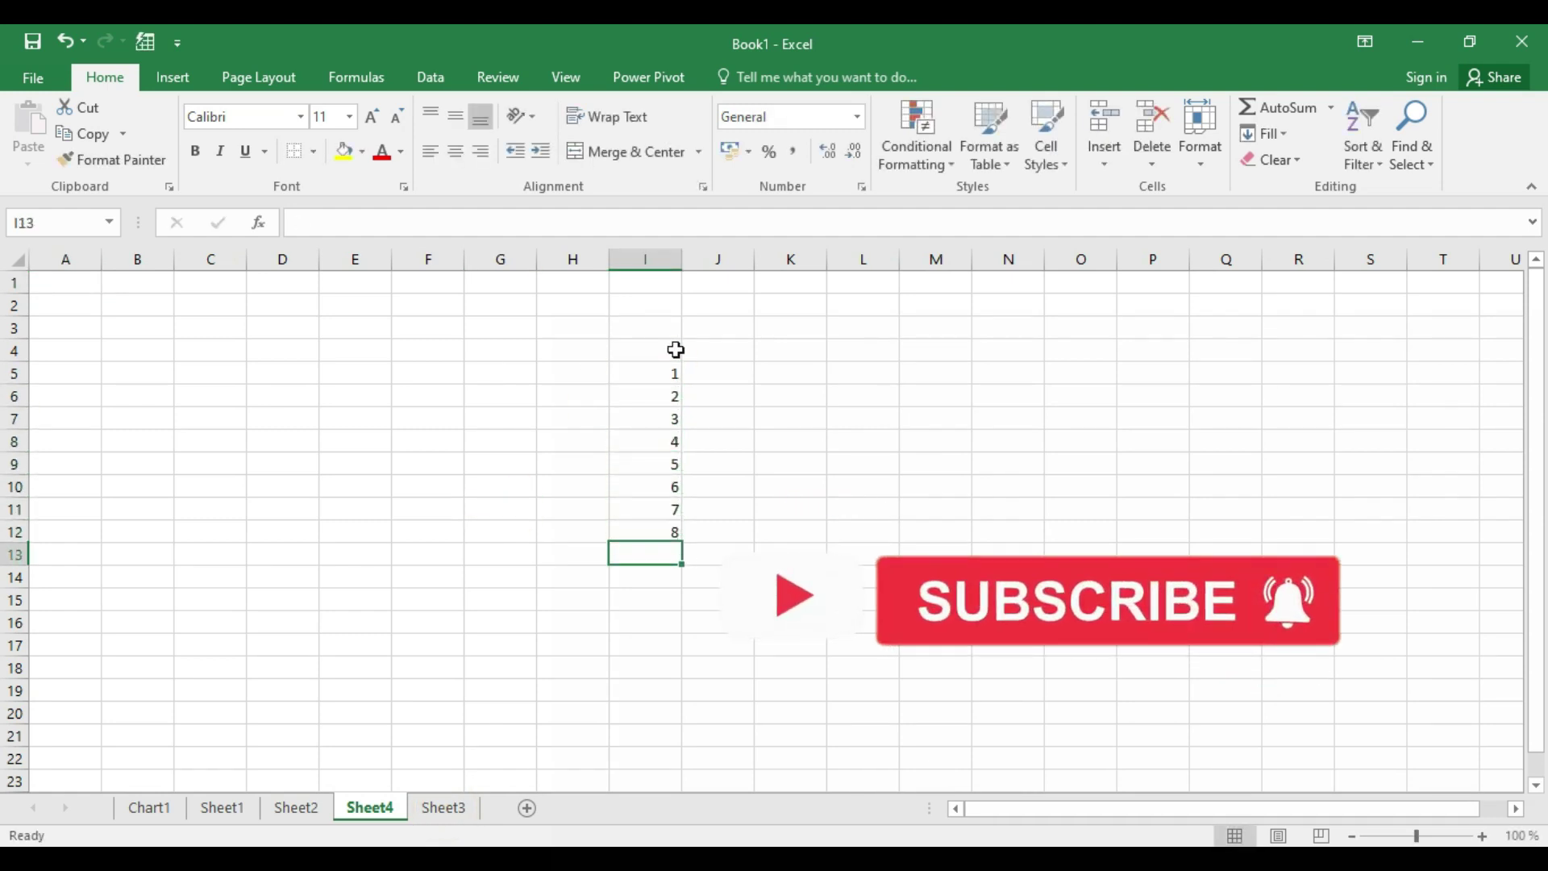
pyautogui.keyDown('ctrl'); pyautogui.scroll(3, 666, 382); pyautogui.keyUp('ctrl')
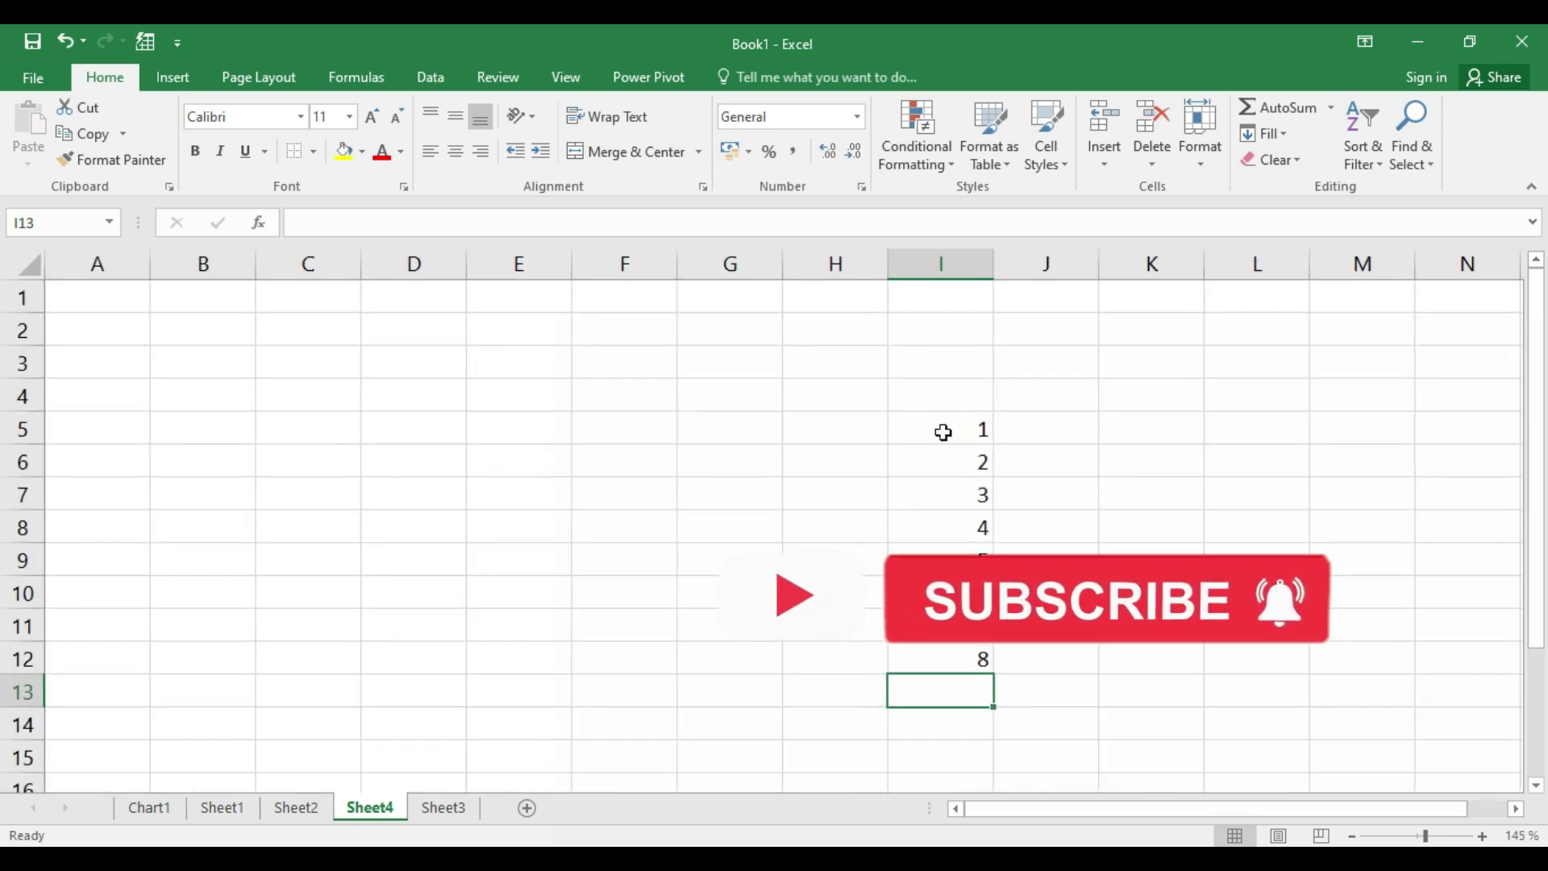
pyautogui.moveTo(941, 432); pyautogui.dragTo(951, 659)
# Add a Highlight Cells 'Between' rule for values 1 to 4 with Red Text.
pyautogui.click(914, 169)
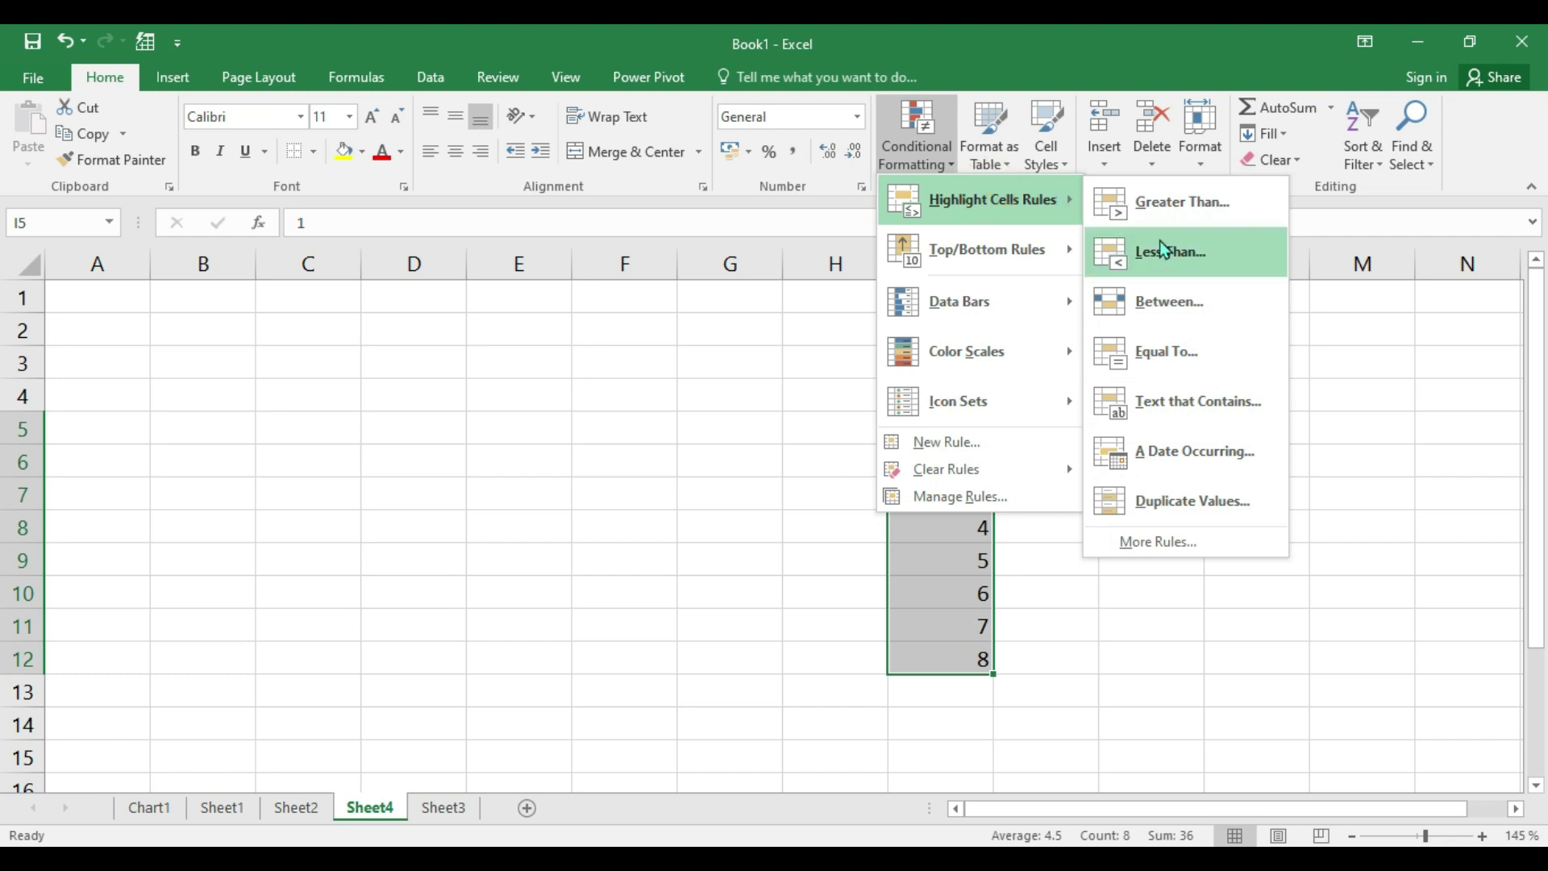
pyautogui.click(1162, 311)
pyautogui.moveTo(868, 334); pyautogui.dragTo(474, 232)
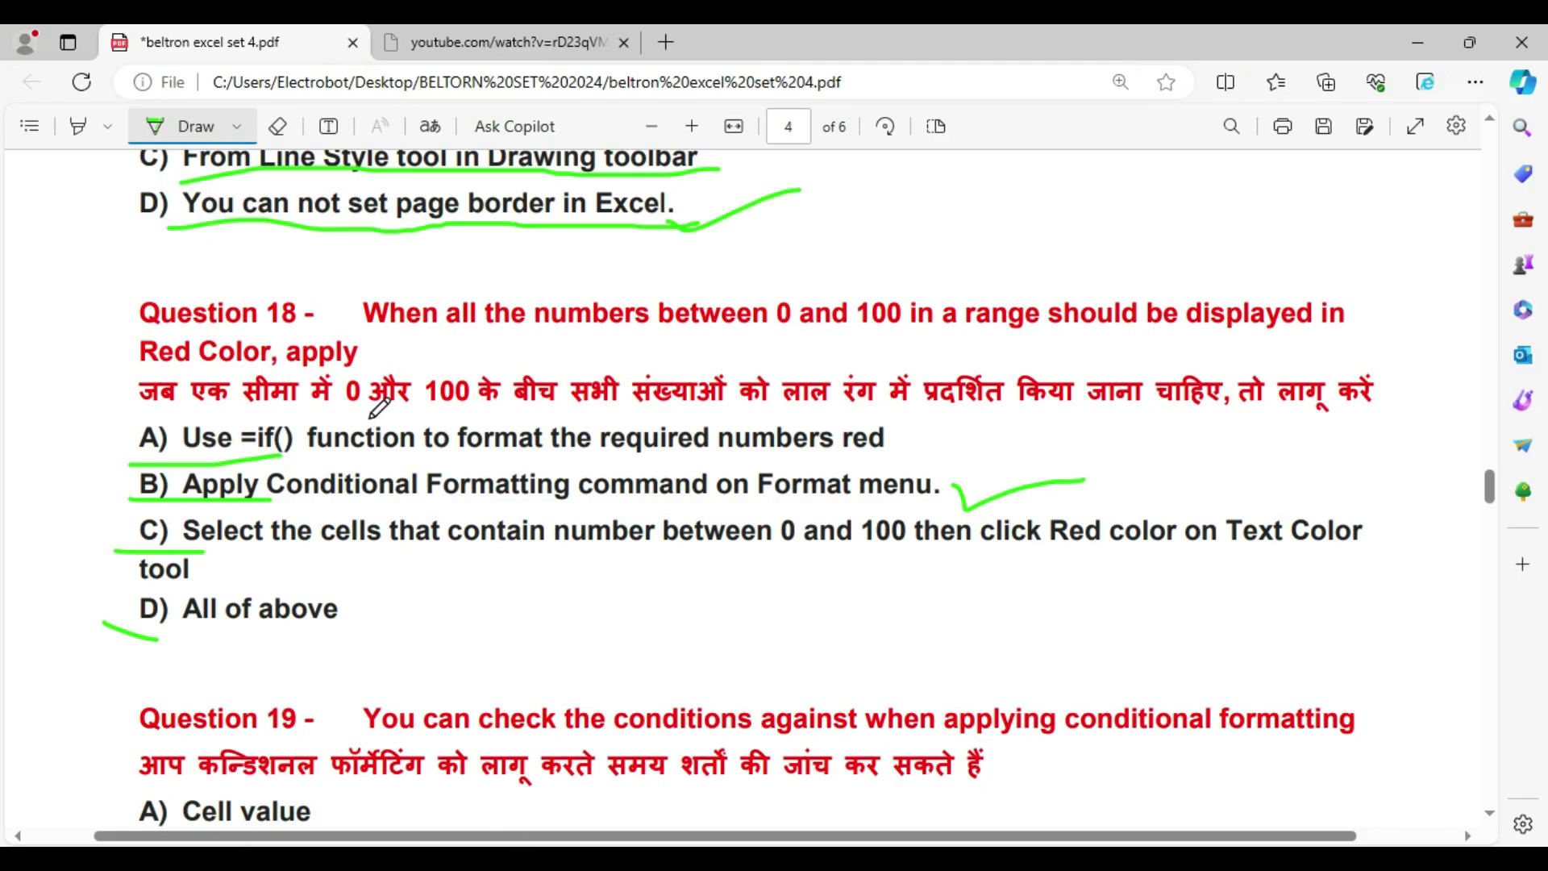
pyautogui.hotkey('alt', 'Tab')
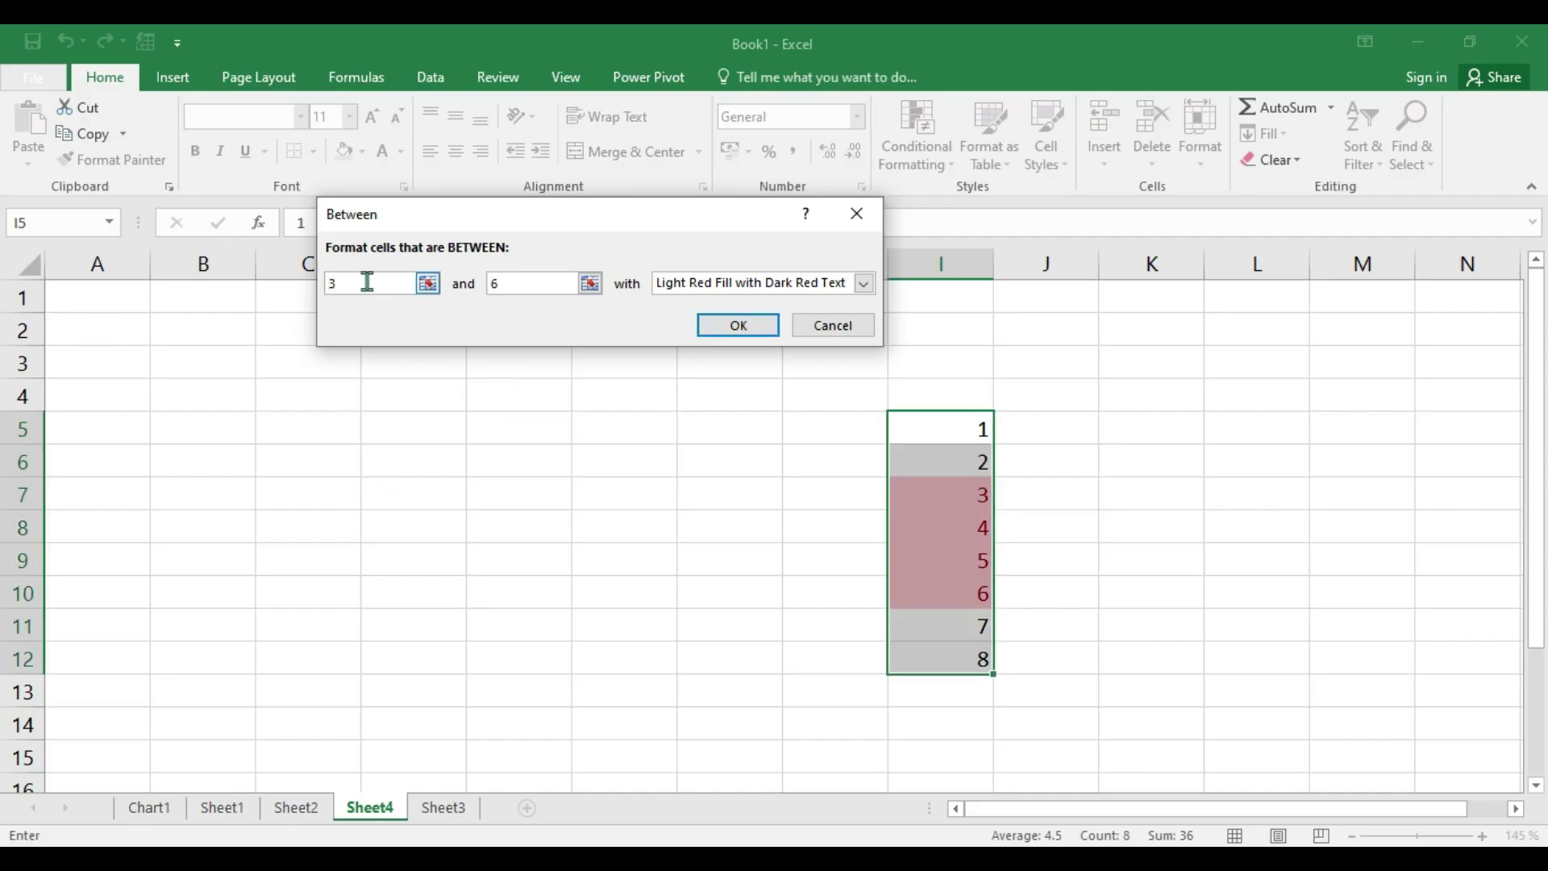
pyautogui.doubleClick(367, 282)
pyautogui.write('1')
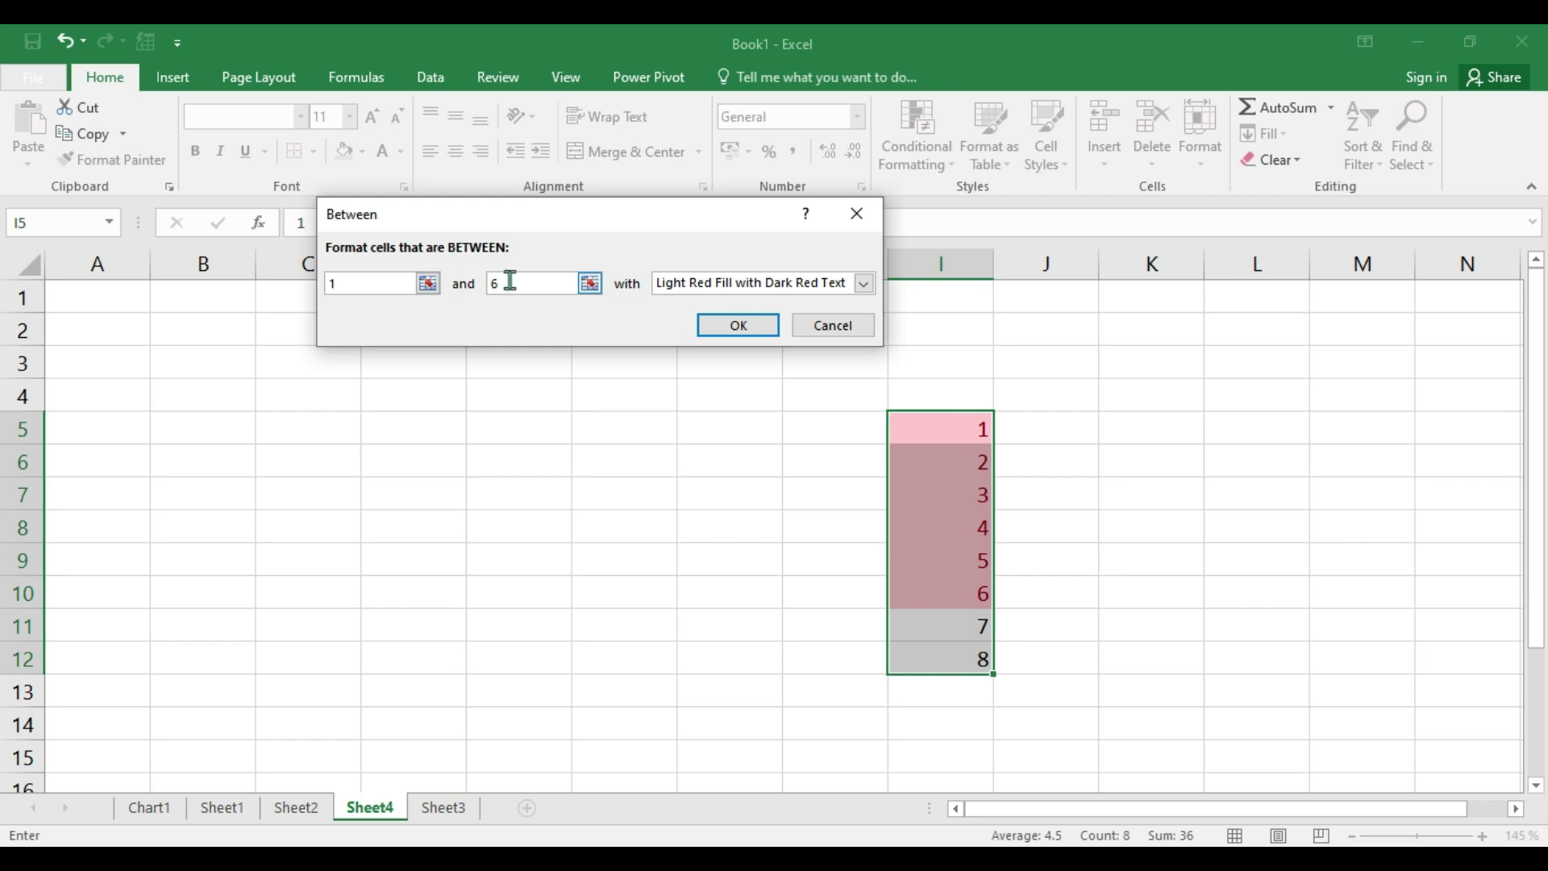
pyautogui.write('4')
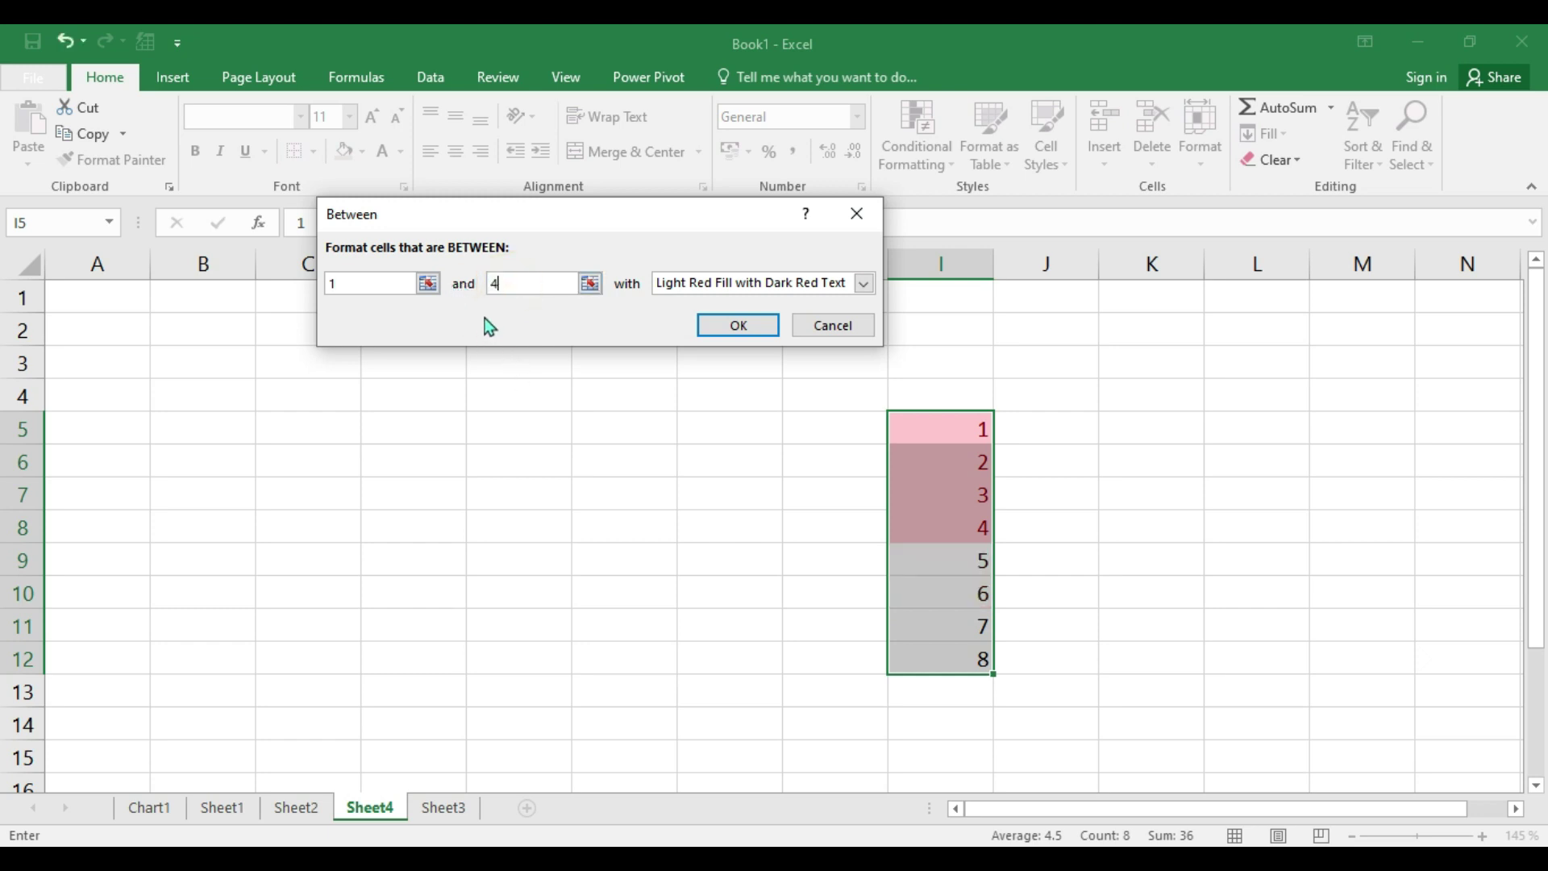
pyautogui.click(691, 283)
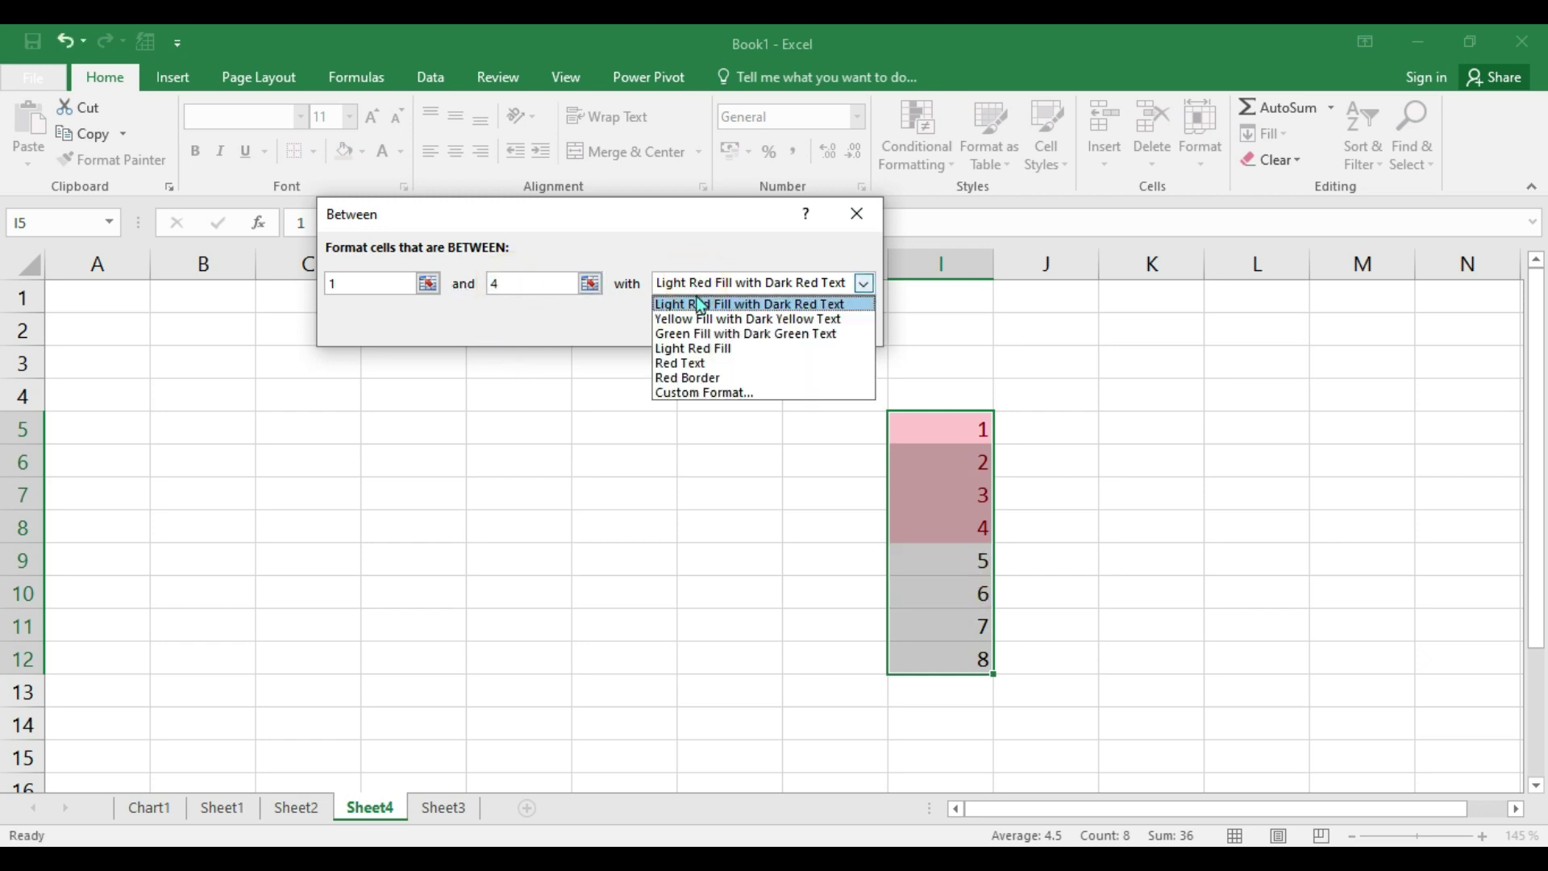
pyautogui.click(692, 364)
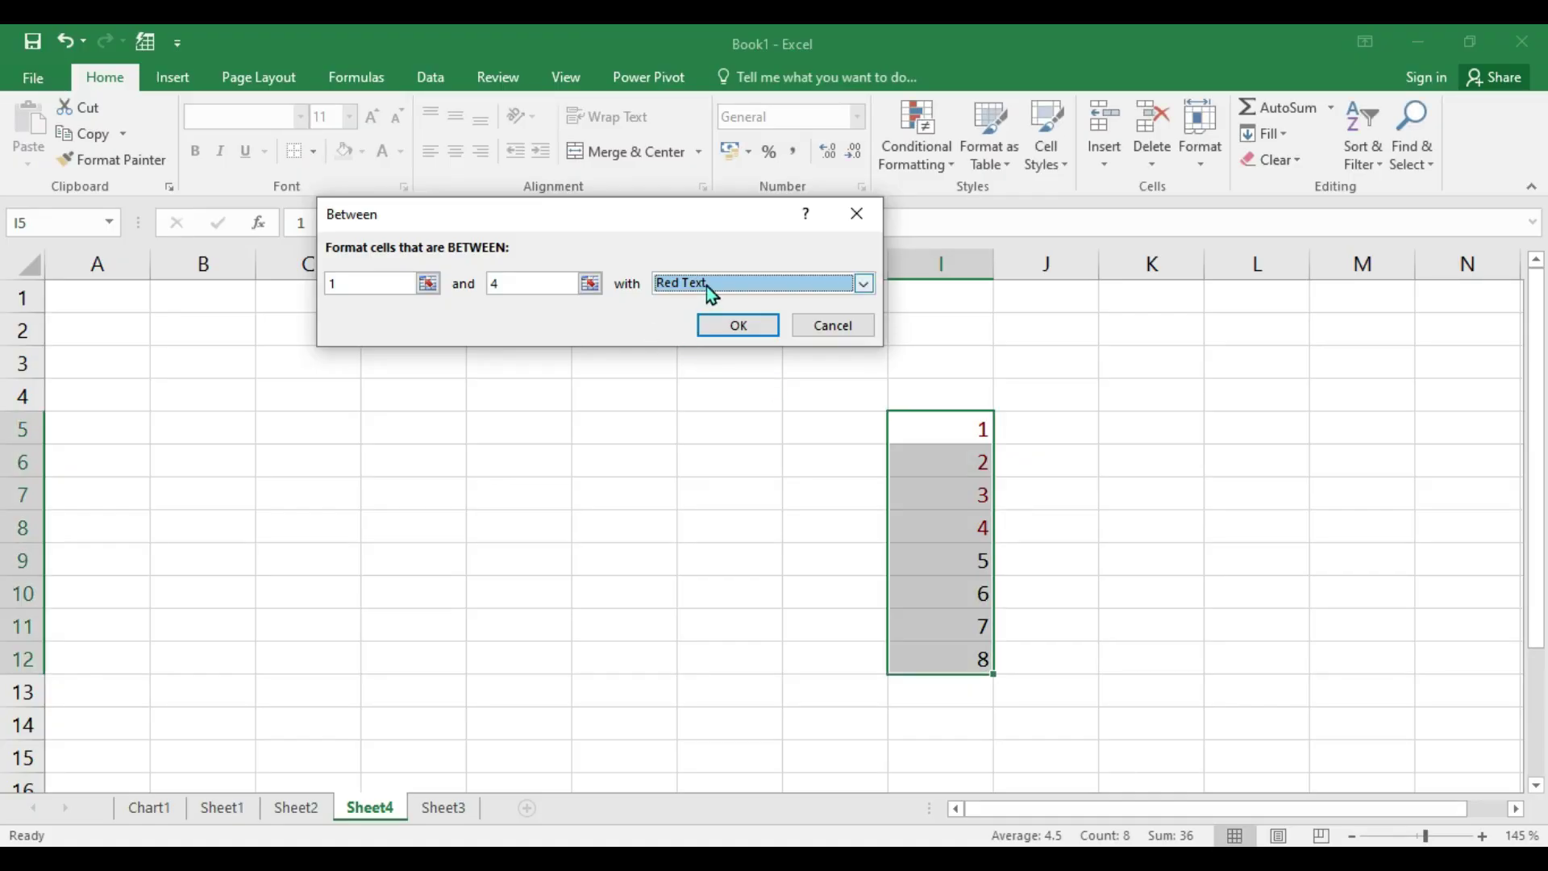
pyautogui.click(706, 285)
pyautogui.click(682, 363)
pyautogui.click(734, 325)
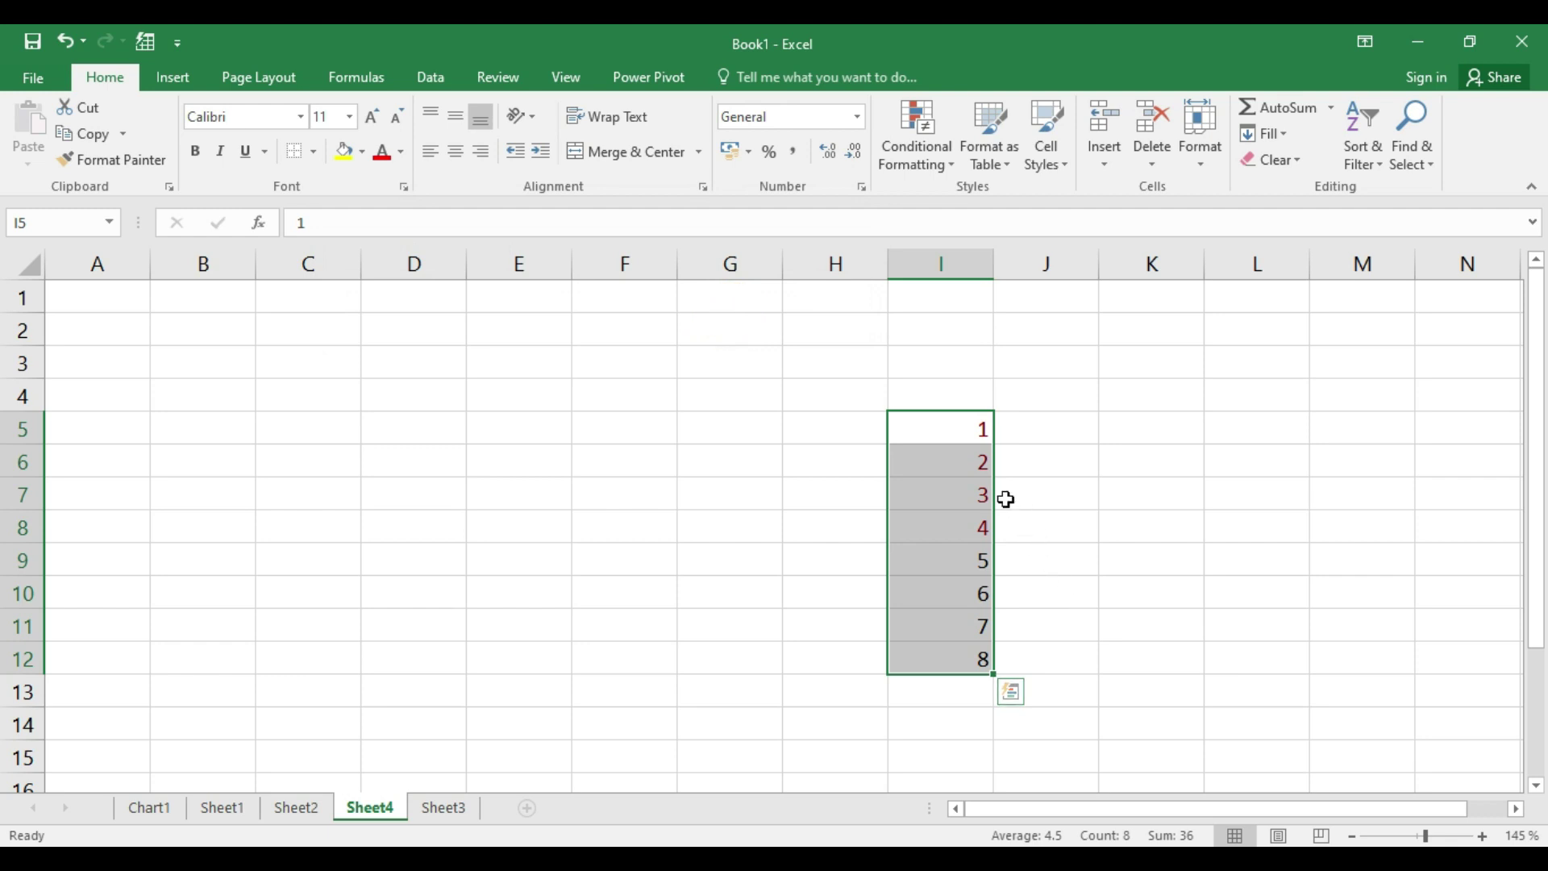
# Click cell I7 and switch back to the Edge quiz PDF.
pyautogui.click(954, 482)
pyautogui.keyDown('ctrl'); pyautogui.scroll(2, 984, 500); pyautogui.keyUp('ctrl')
pyautogui.keyDown('ctrl'); pyautogui.scroll(1, 1316, 525); pyautogui.keyUp('ctrl')
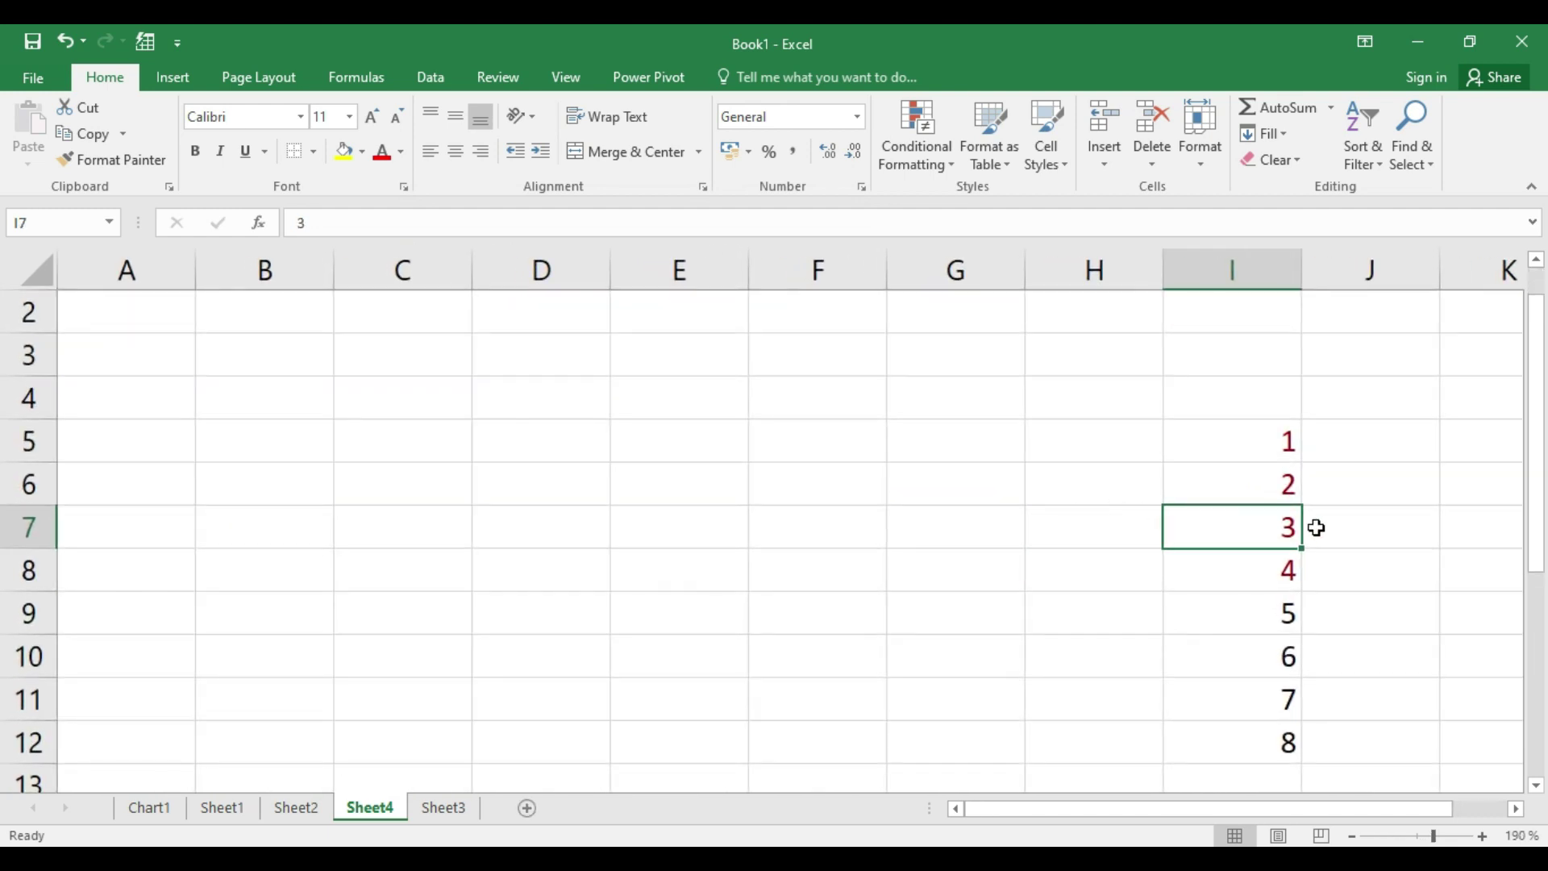
pyautogui.moveTo(1400, 812); pyautogui.dragTo(1456, 804)
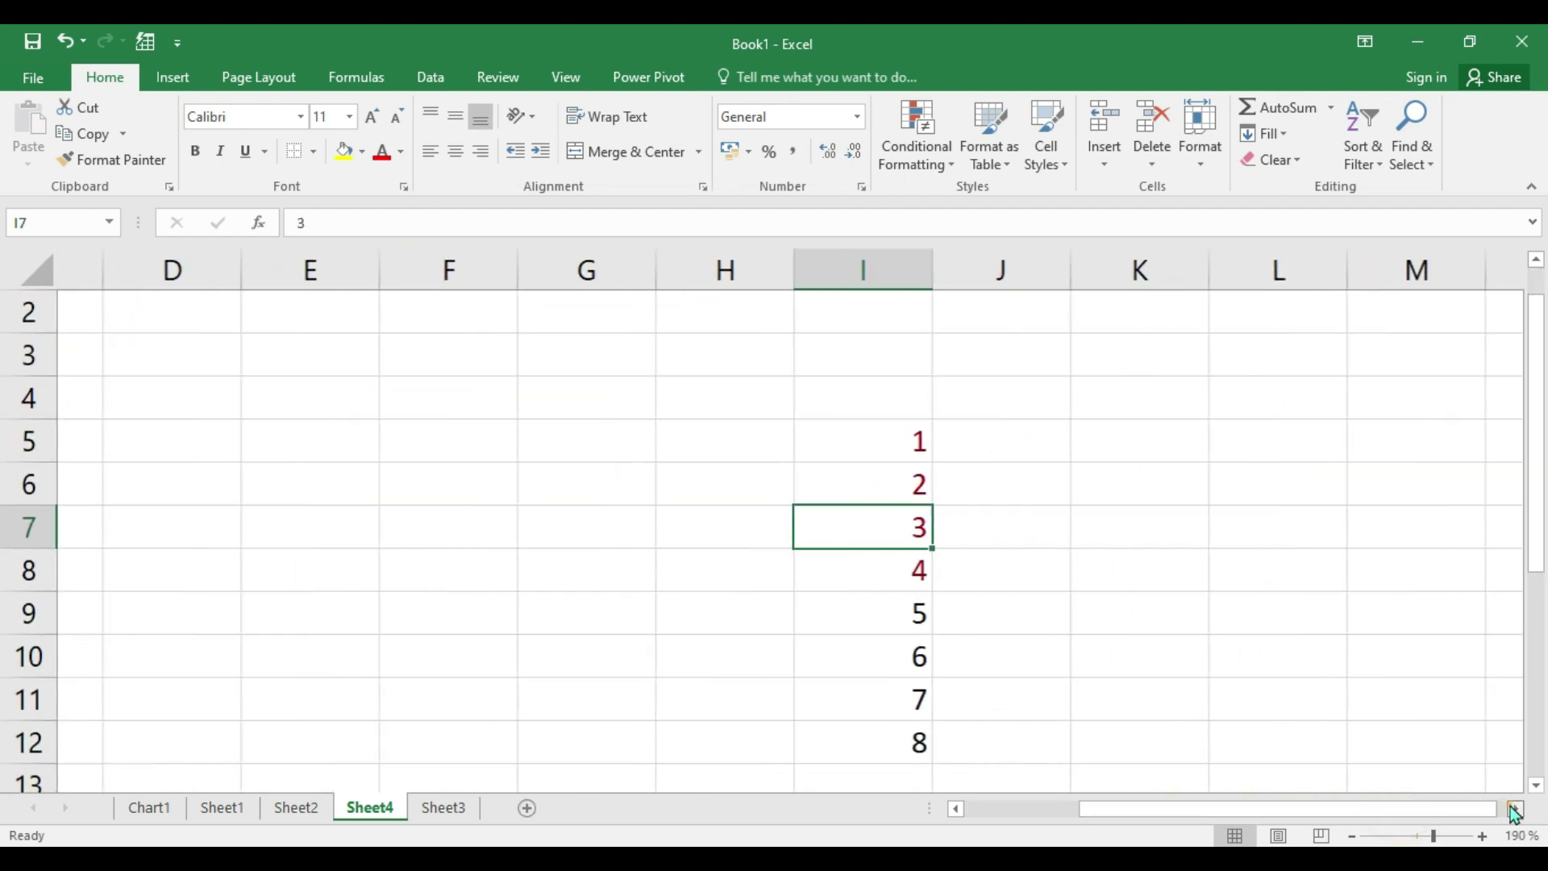
pyautogui.keyDown('ctrl'); pyautogui.scroll(2, 1173, 558); pyautogui.keyUp('ctrl')
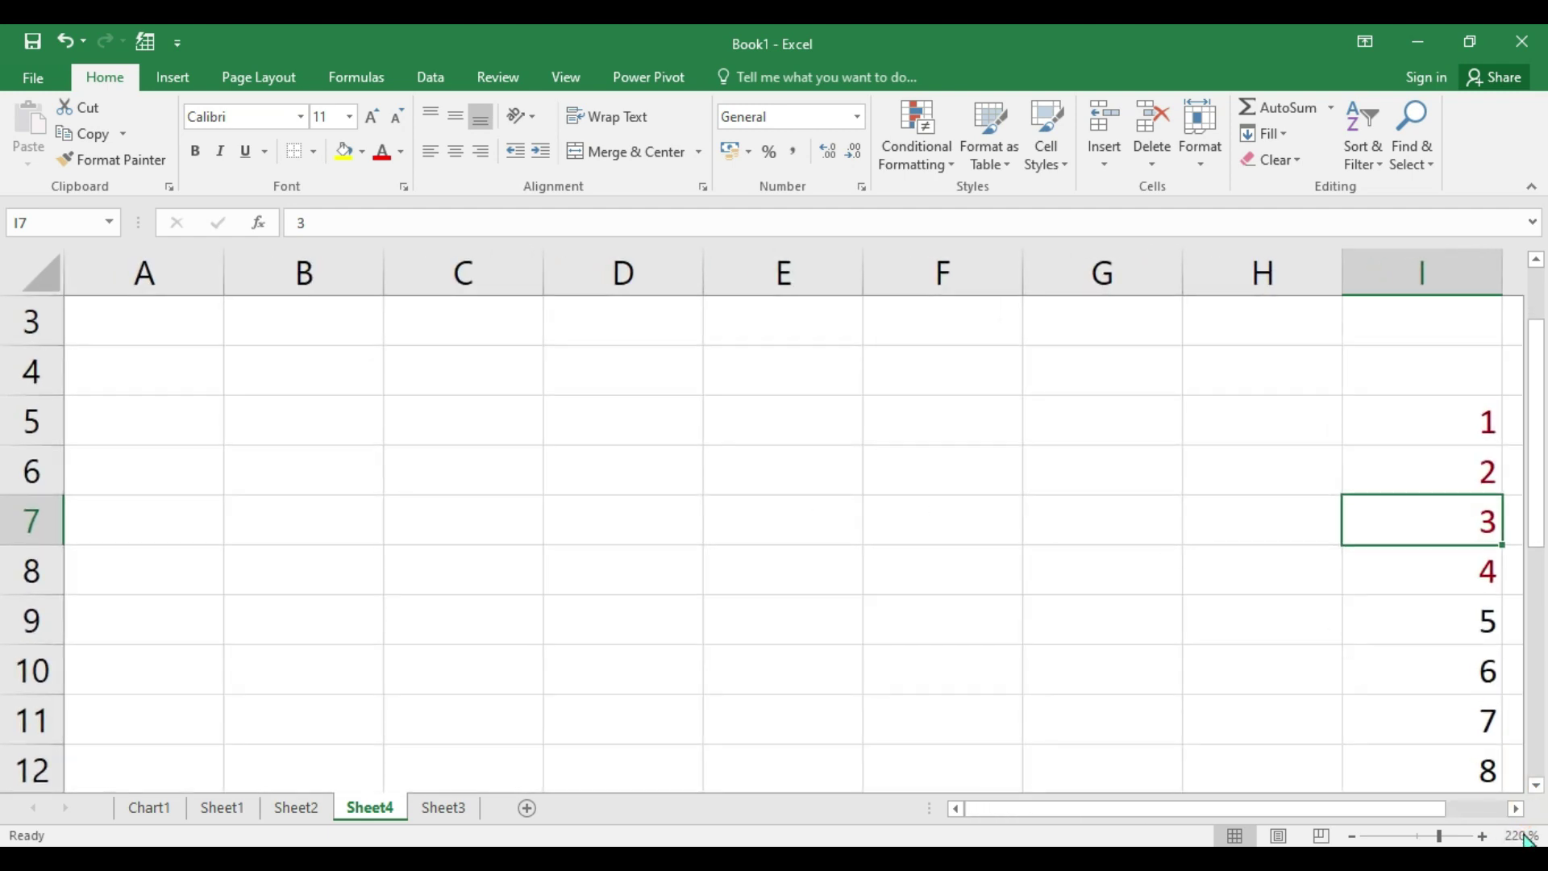
pyautogui.click(1516, 809)
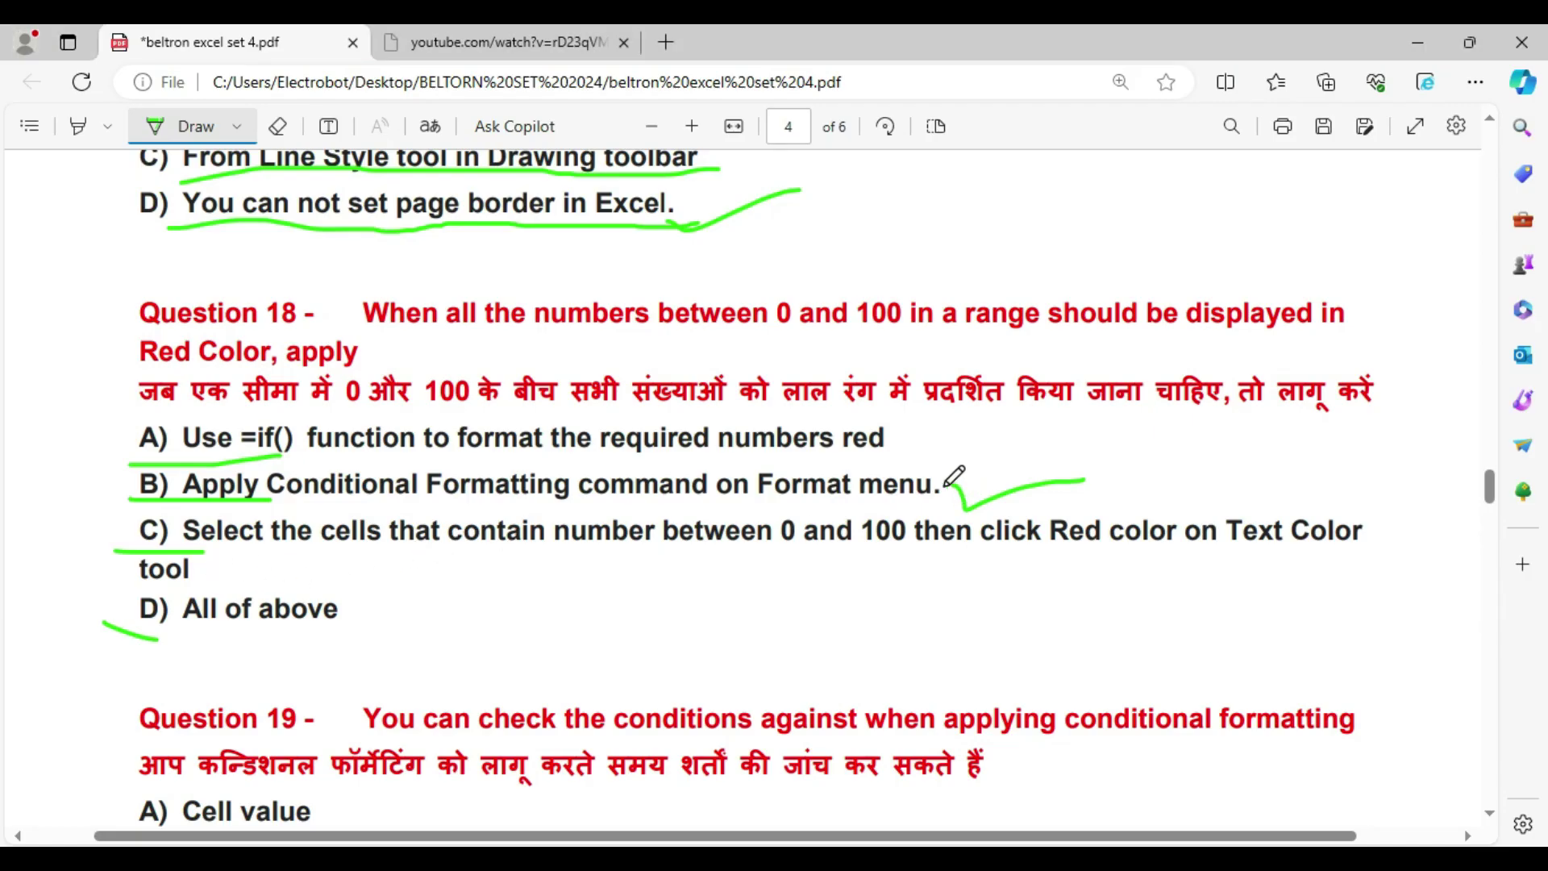
# Tick 'Both of above' and 'Formula' for Question 19 with the green pen.
pyautogui.scroll(-2, 391, 622)
pyautogui.scroll(-2, 363, 641)
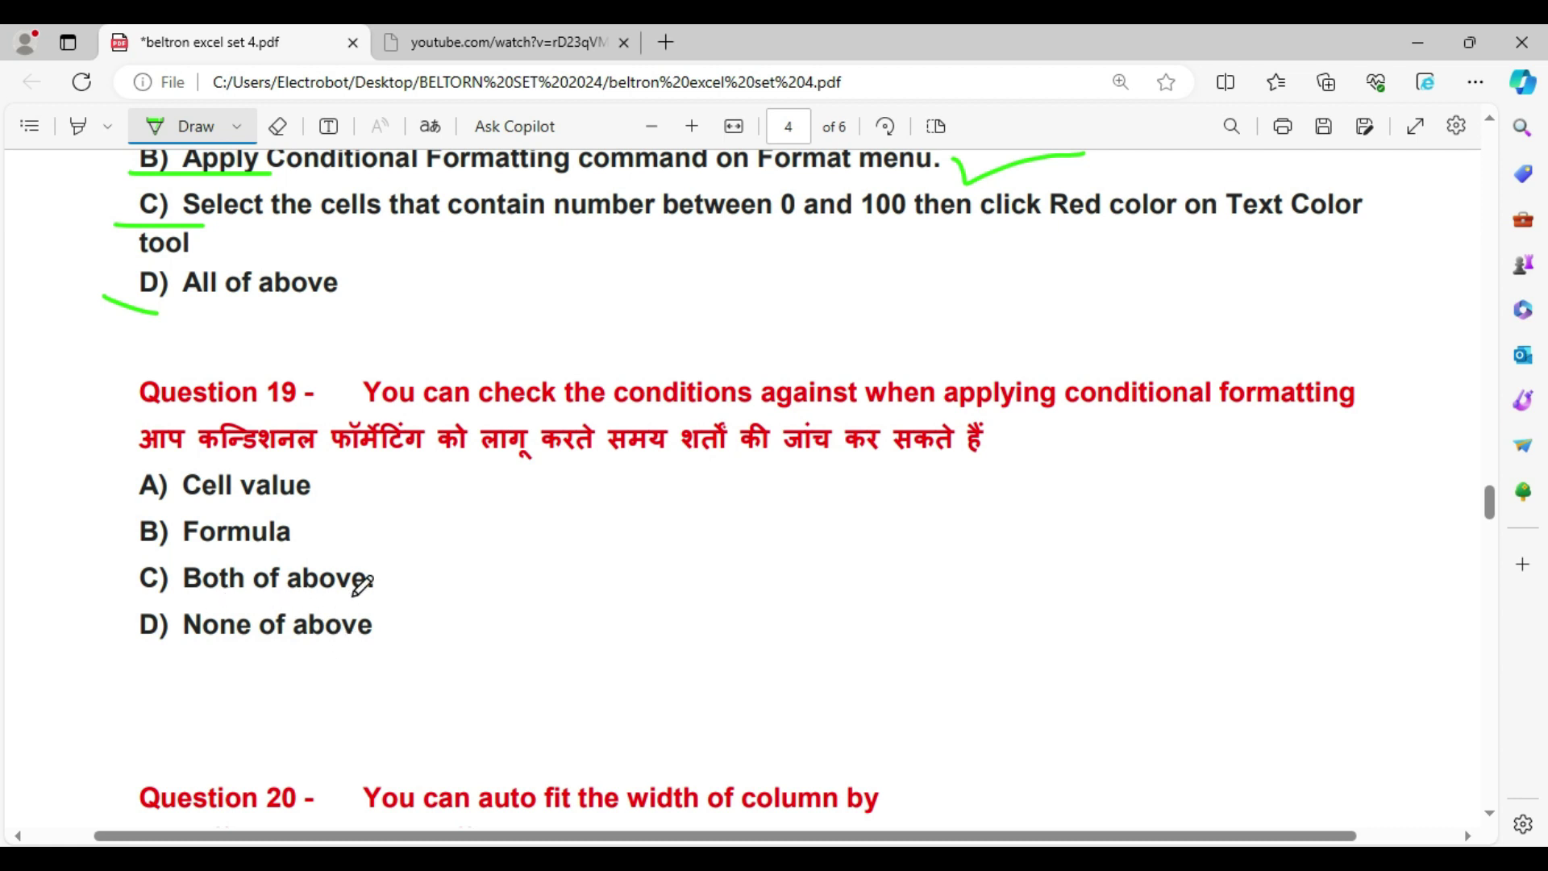
pyautogui.moveTo(356, 601); pyautogui.dragTo(470, 551)
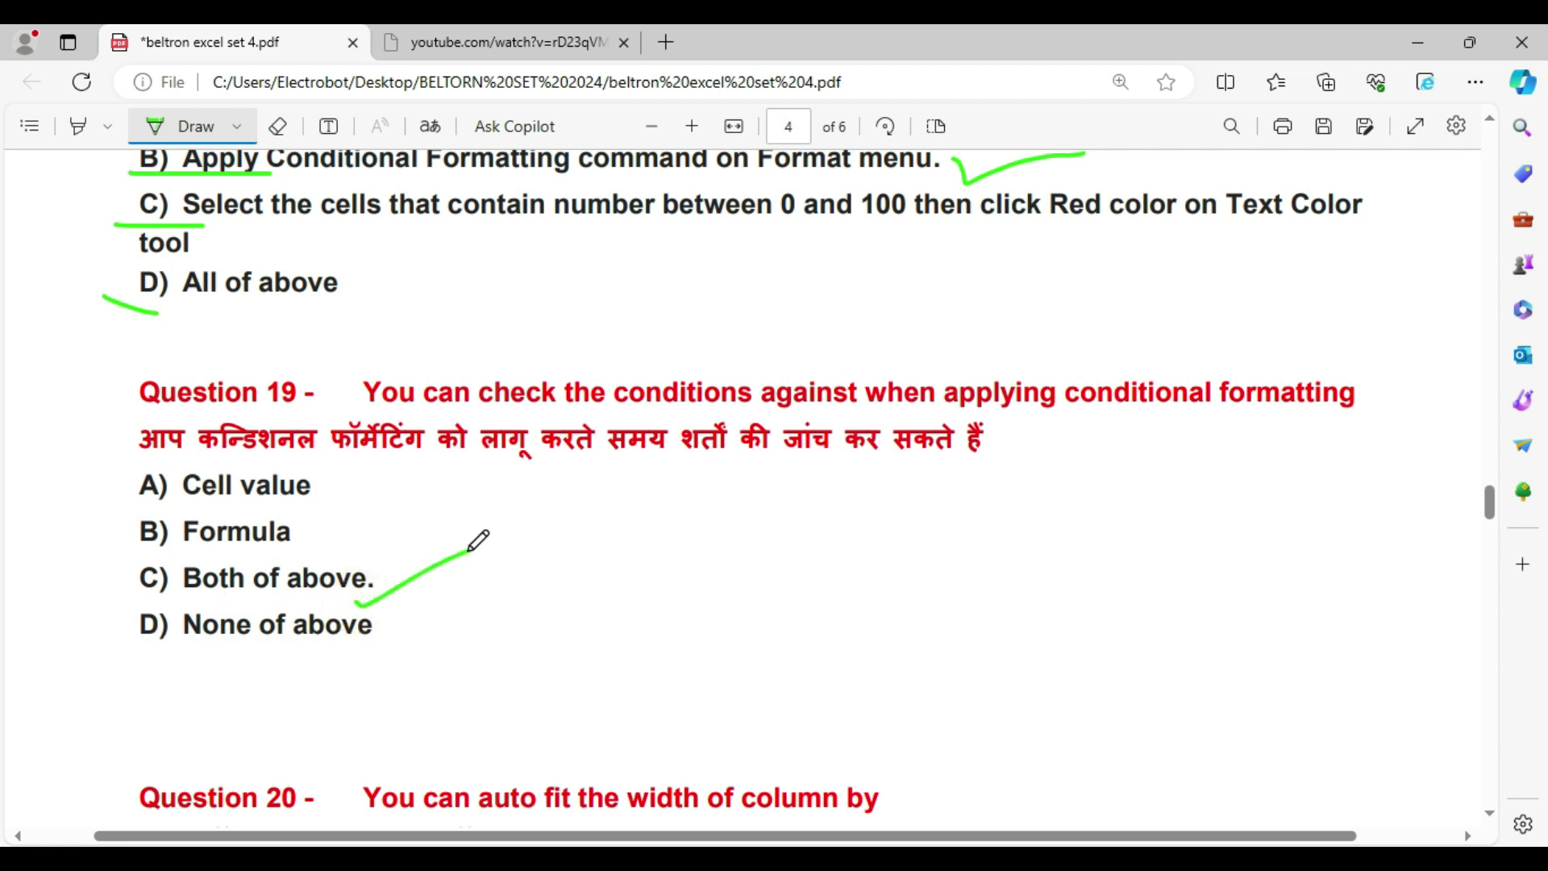
pyautogui.moveTo(300, 534)
pyautogui.mouseDown()
pyautogui.moveTo(393, 497)
pyautogui.moveTo(395, 477)
pyautogui.mouseUp()
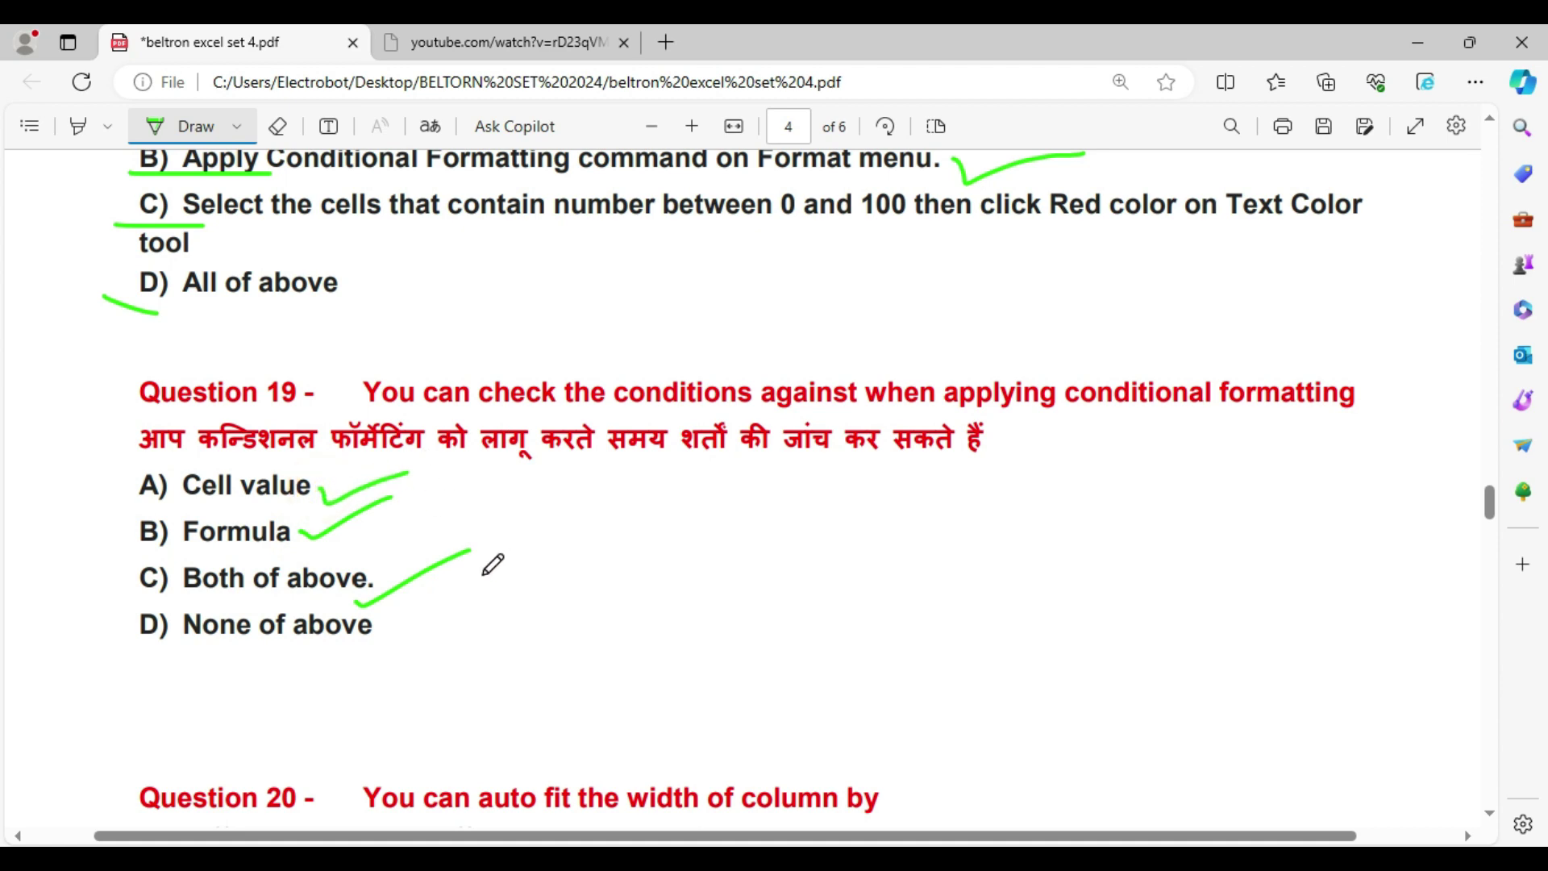
pyautogui.scroll(-4, 513, 726)
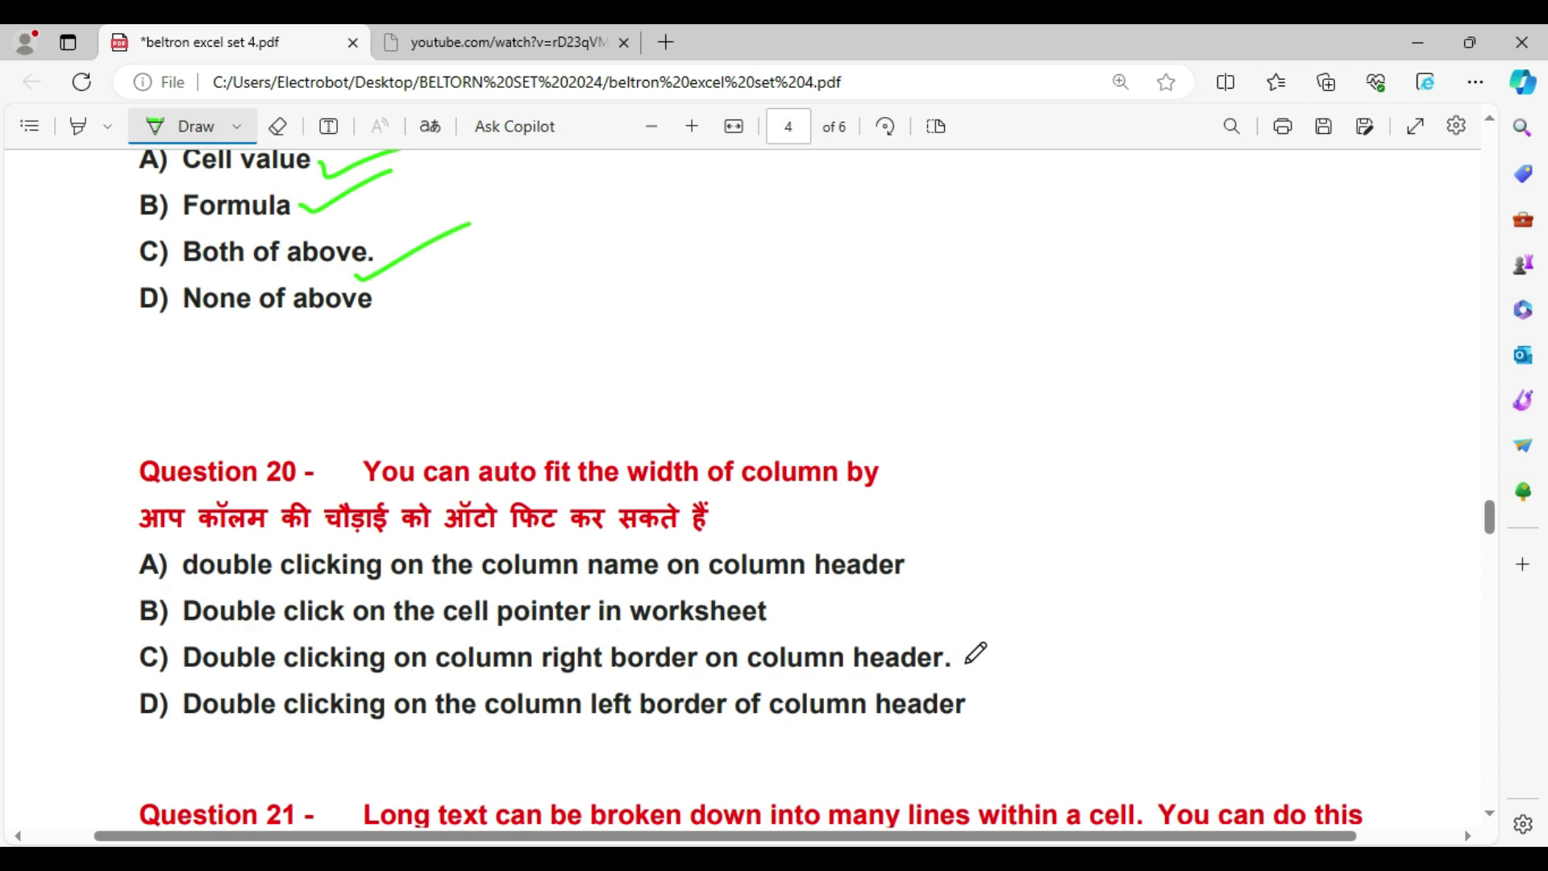
# Draw a green tick beside option C, Both of above, in the quiz PDF.
pyautogui.moveTo(966, 663)
pyautogui.mouseDown()
pyautogui.moveTo(996, 674)
pyautogui.moveTo(1109, 630)
pyautogui.mouseUp()
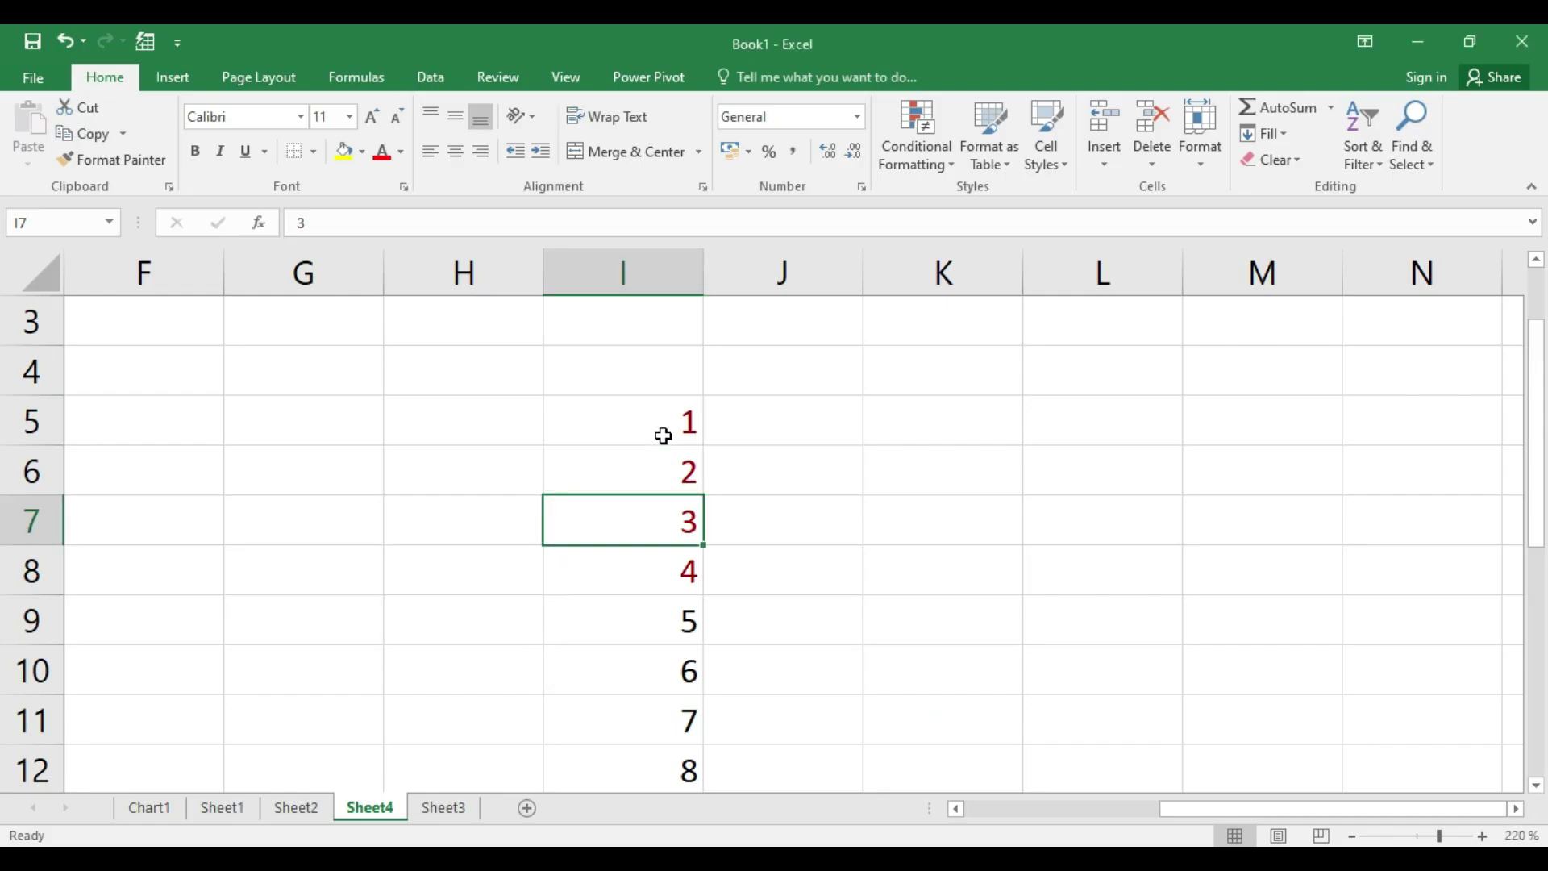
# Auto-fit column I to the width of its numbers.
pyautogui.click(666, 418)
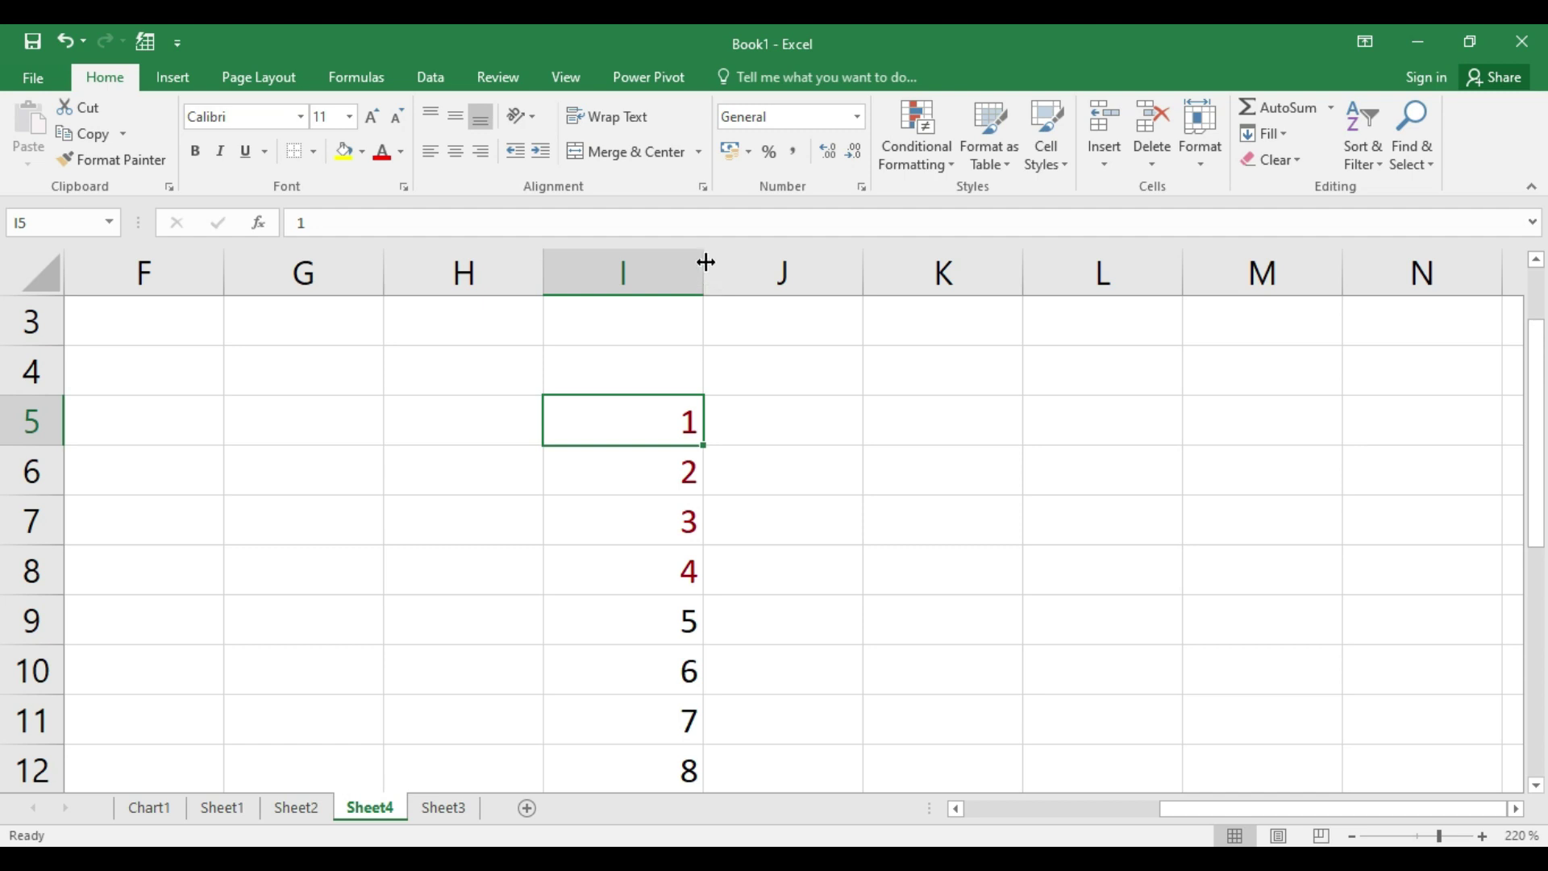
pyautogui.moveTo(706, 263); pyautogui.dragTo(707, 267)
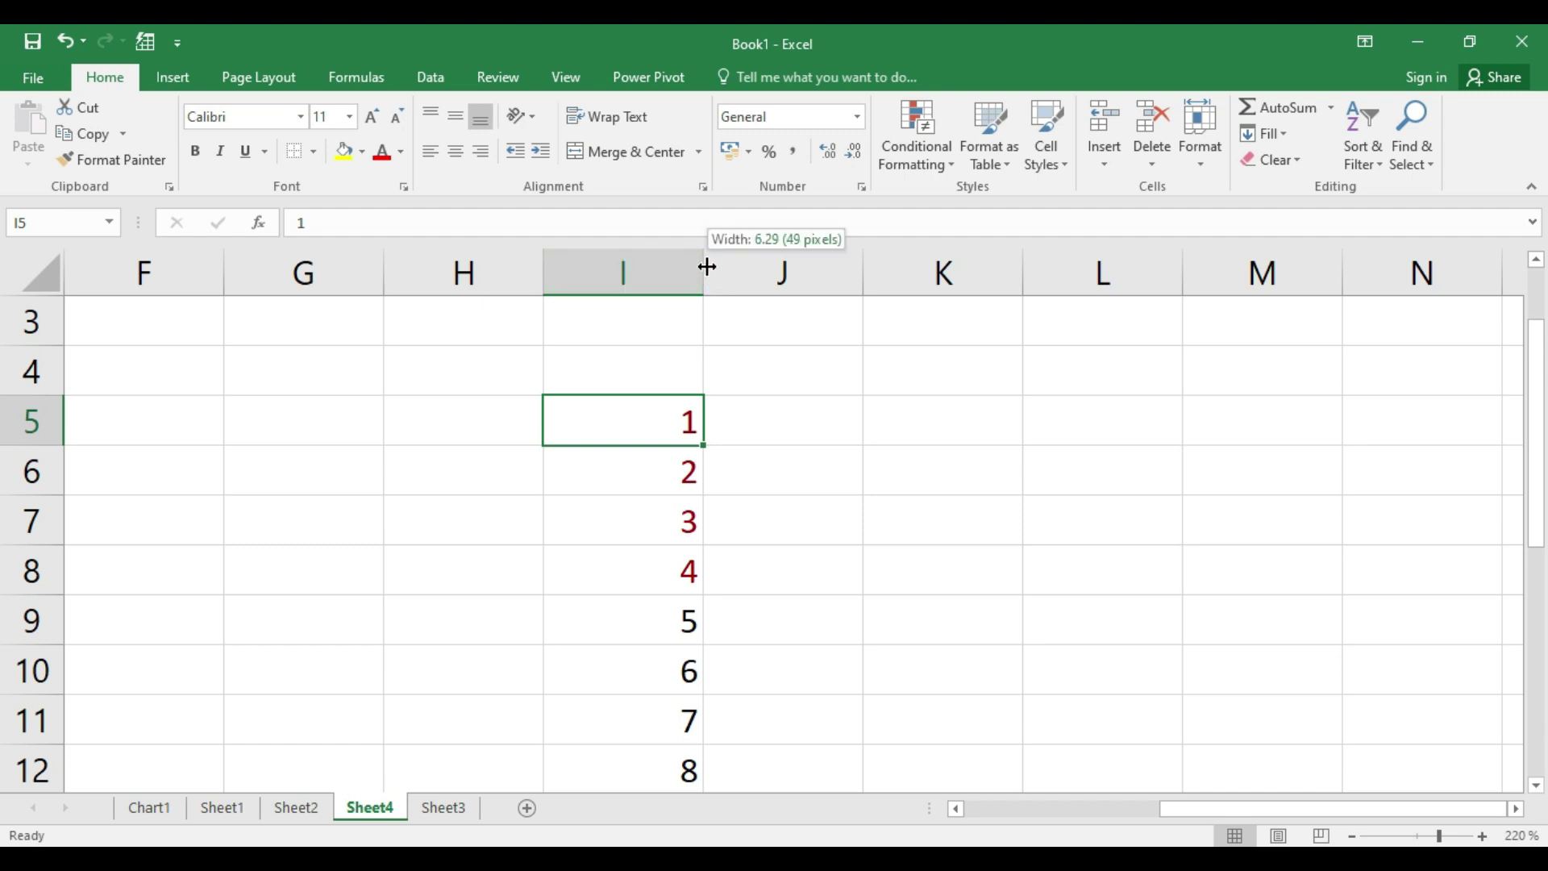
pyautogui.doubleClick(707, 267)
# Tick option A, Wrap Text, as Question 21's answer in the quiz PDF.
pyautogui.moveTo(561, 316); pyautogui.dragTo(565, 637)
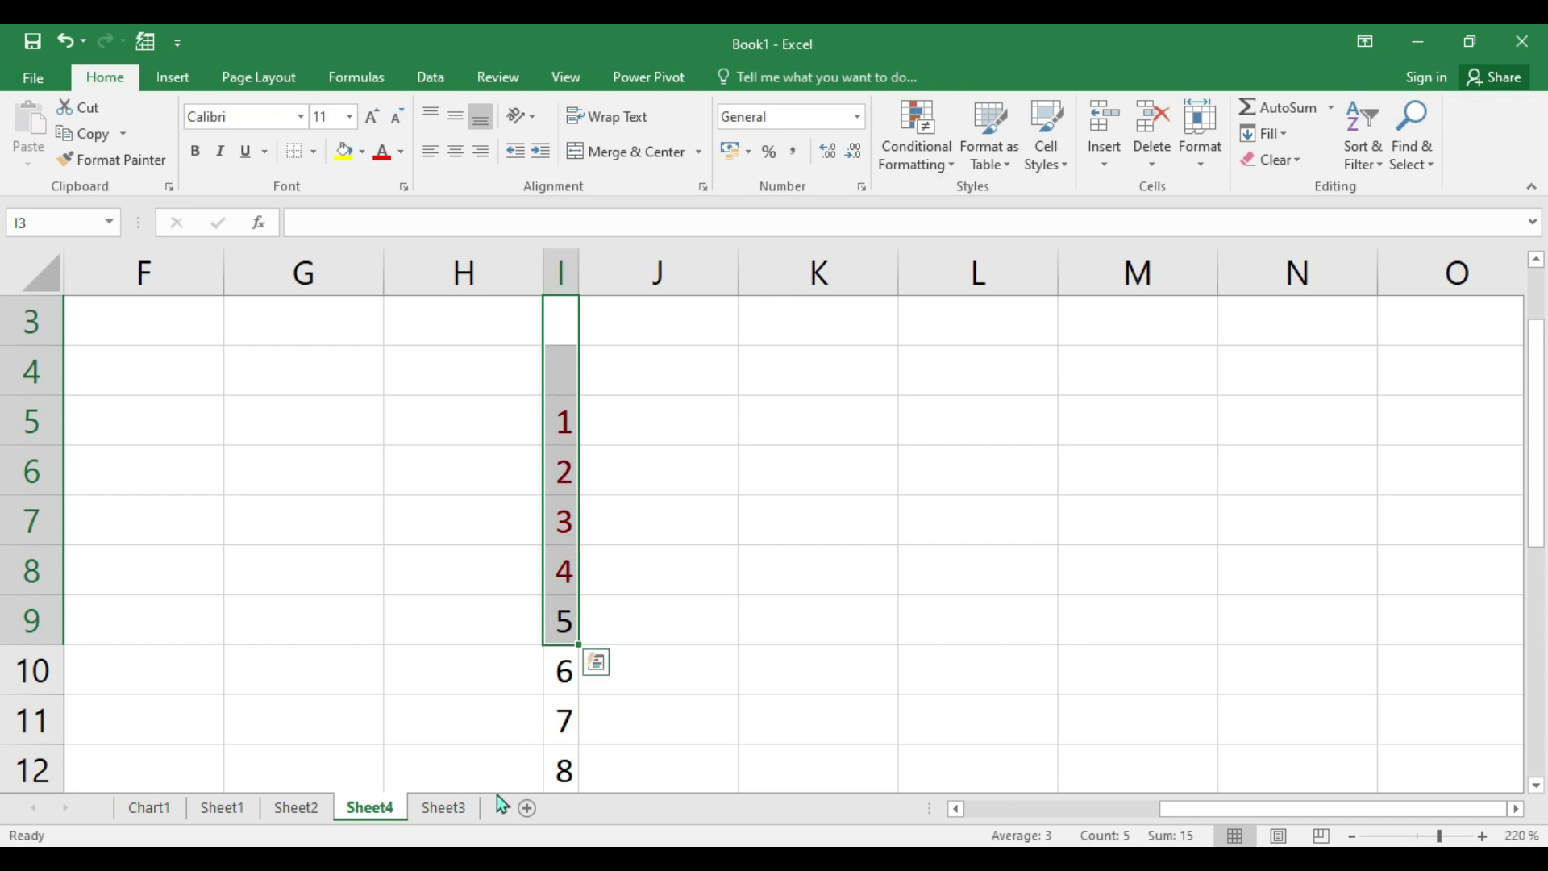
pyautogui.scroll(-5, 412, 726)
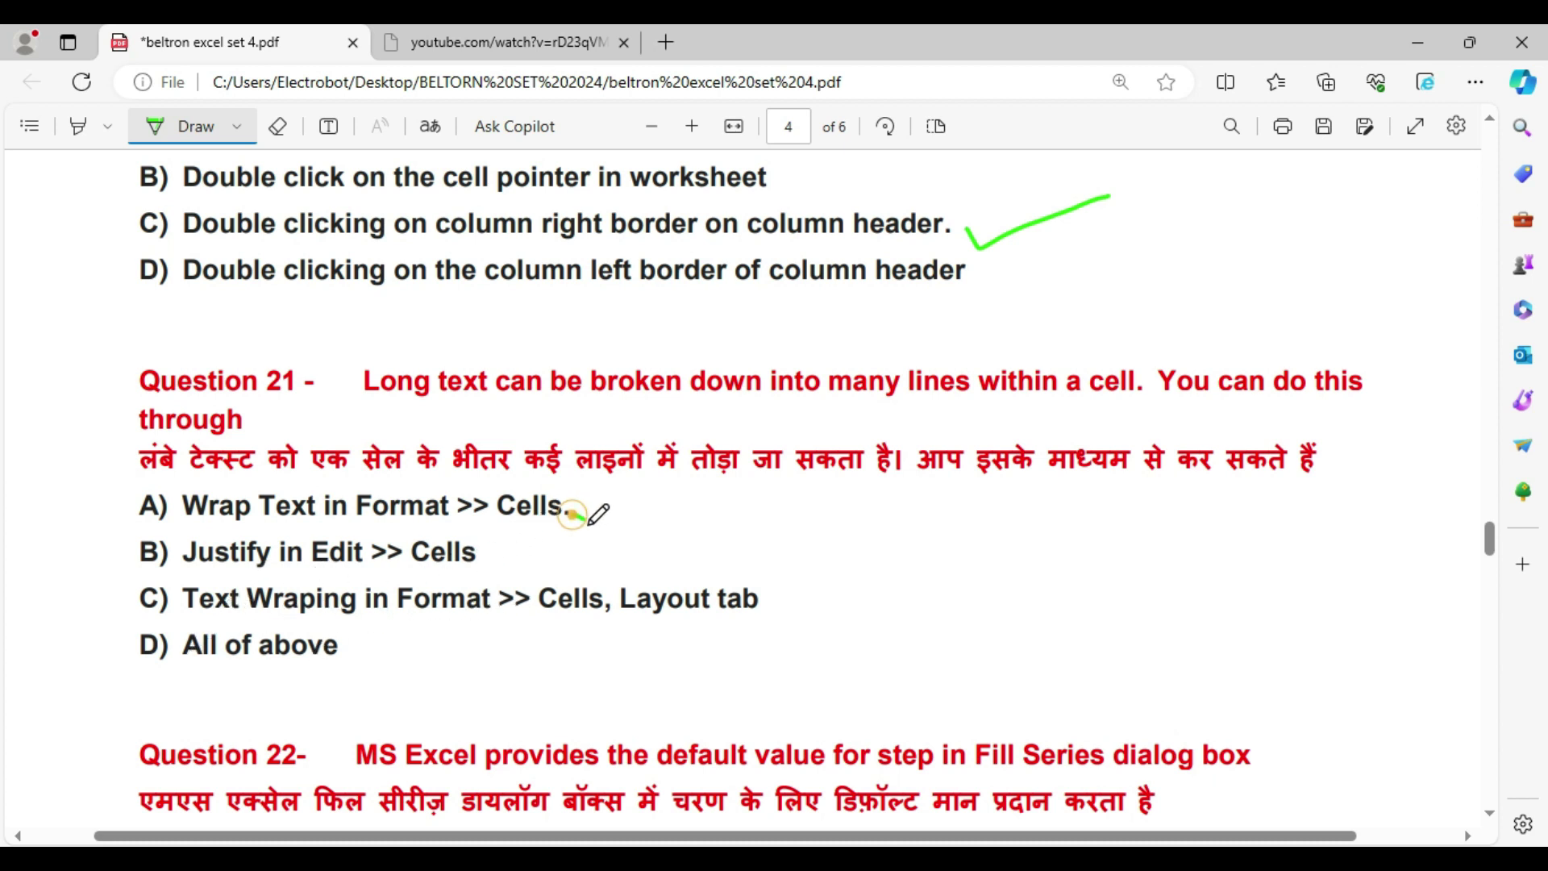
pyautogui.moveTo(570, 514); pyautogui.dragTo(736, 501)
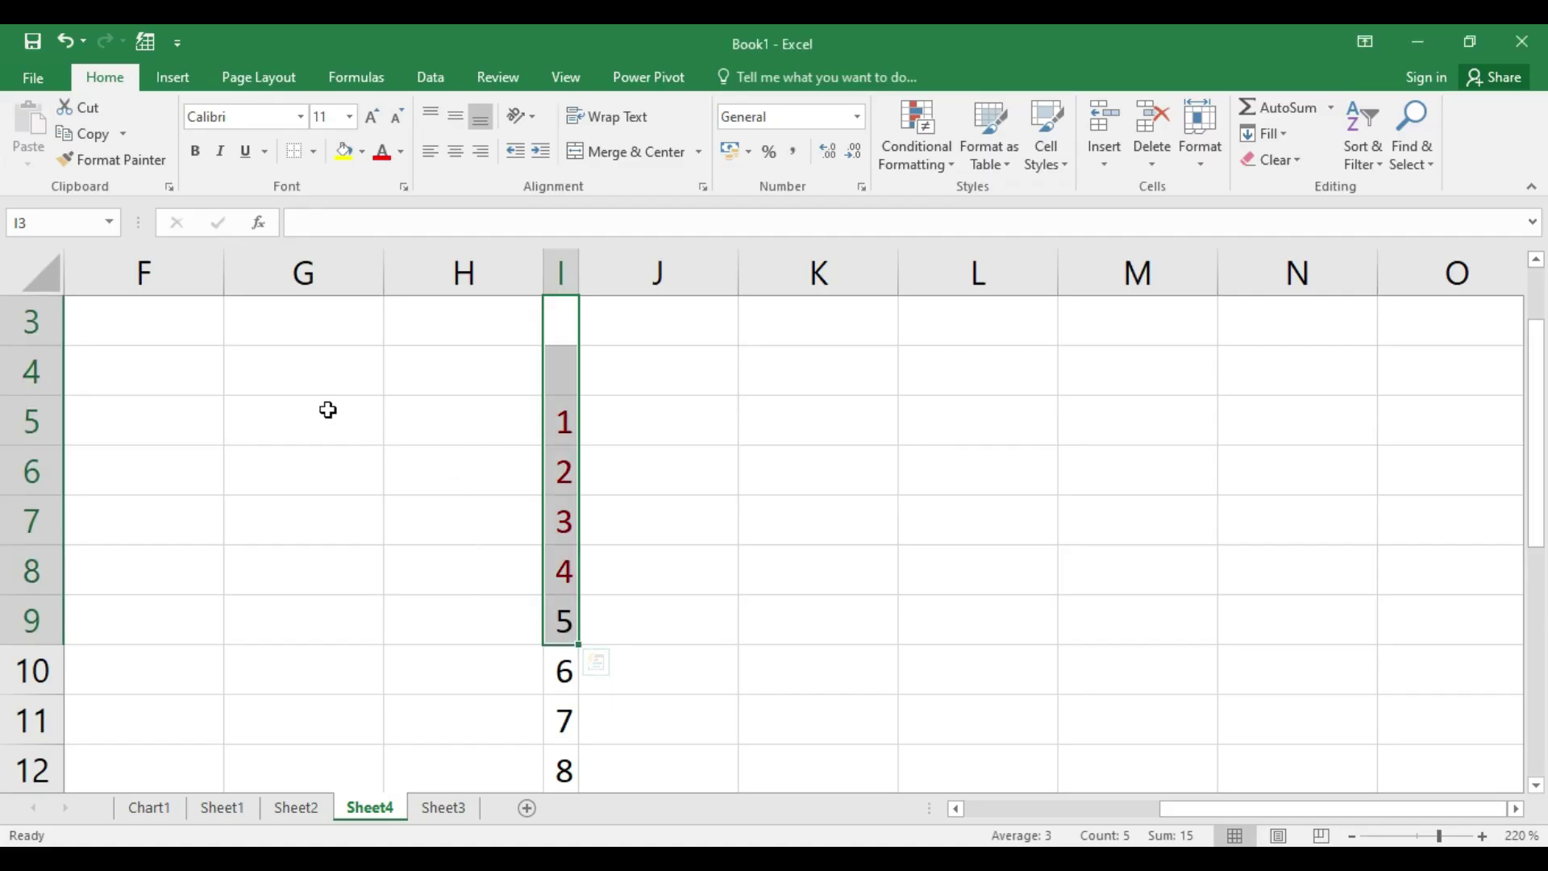
# Narrow column G and enter a sample name in G5.
pyautogui.click(316, 417)
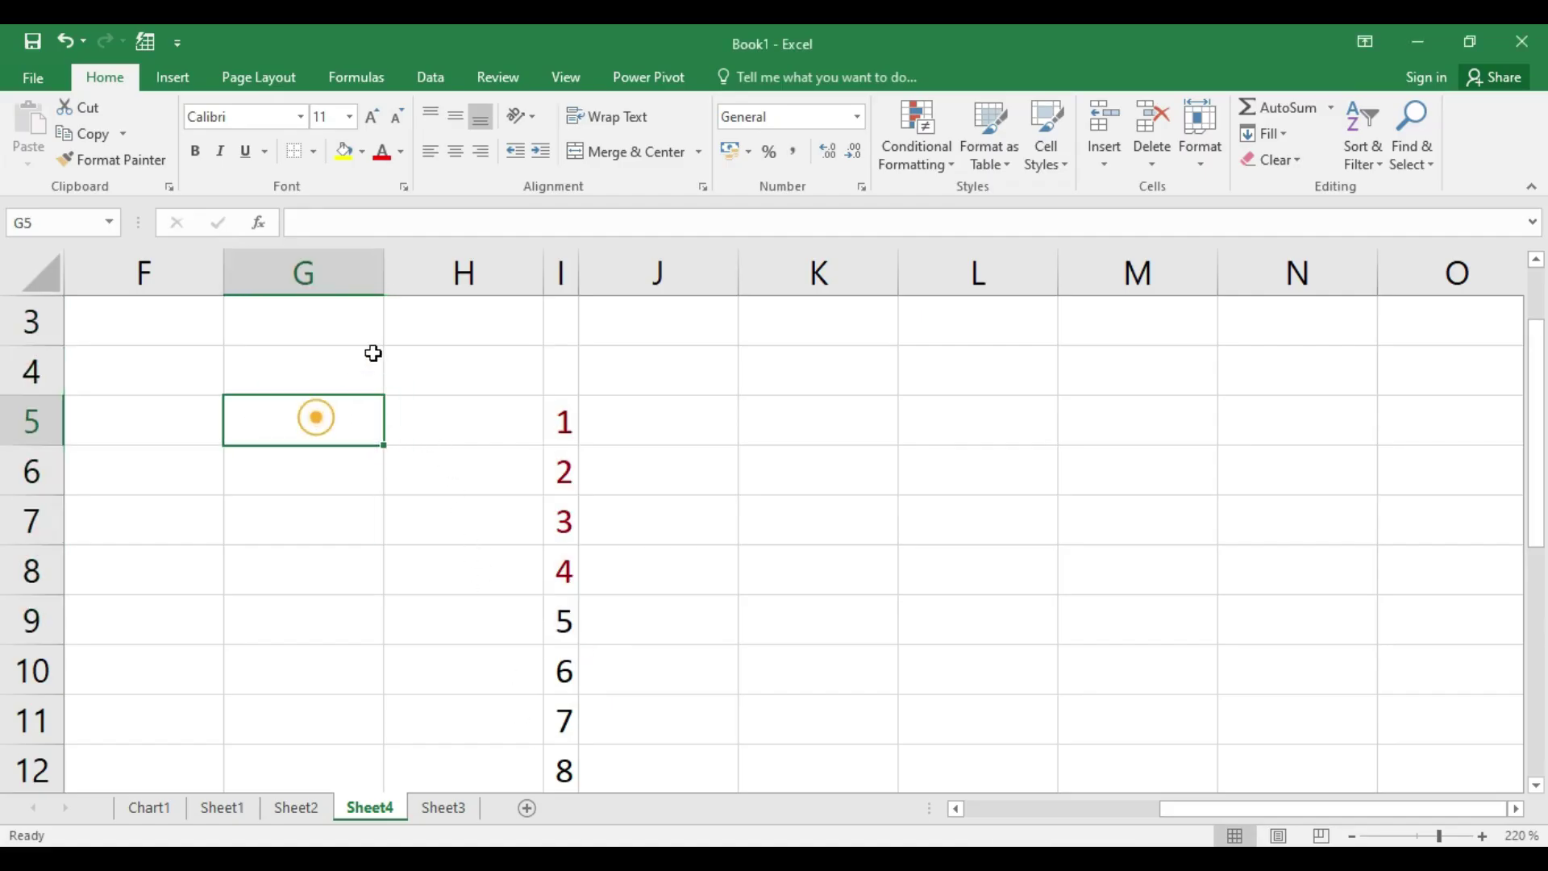
pyautogui.moveTo(385, 273); pyautogui.dragTo(322, 282)
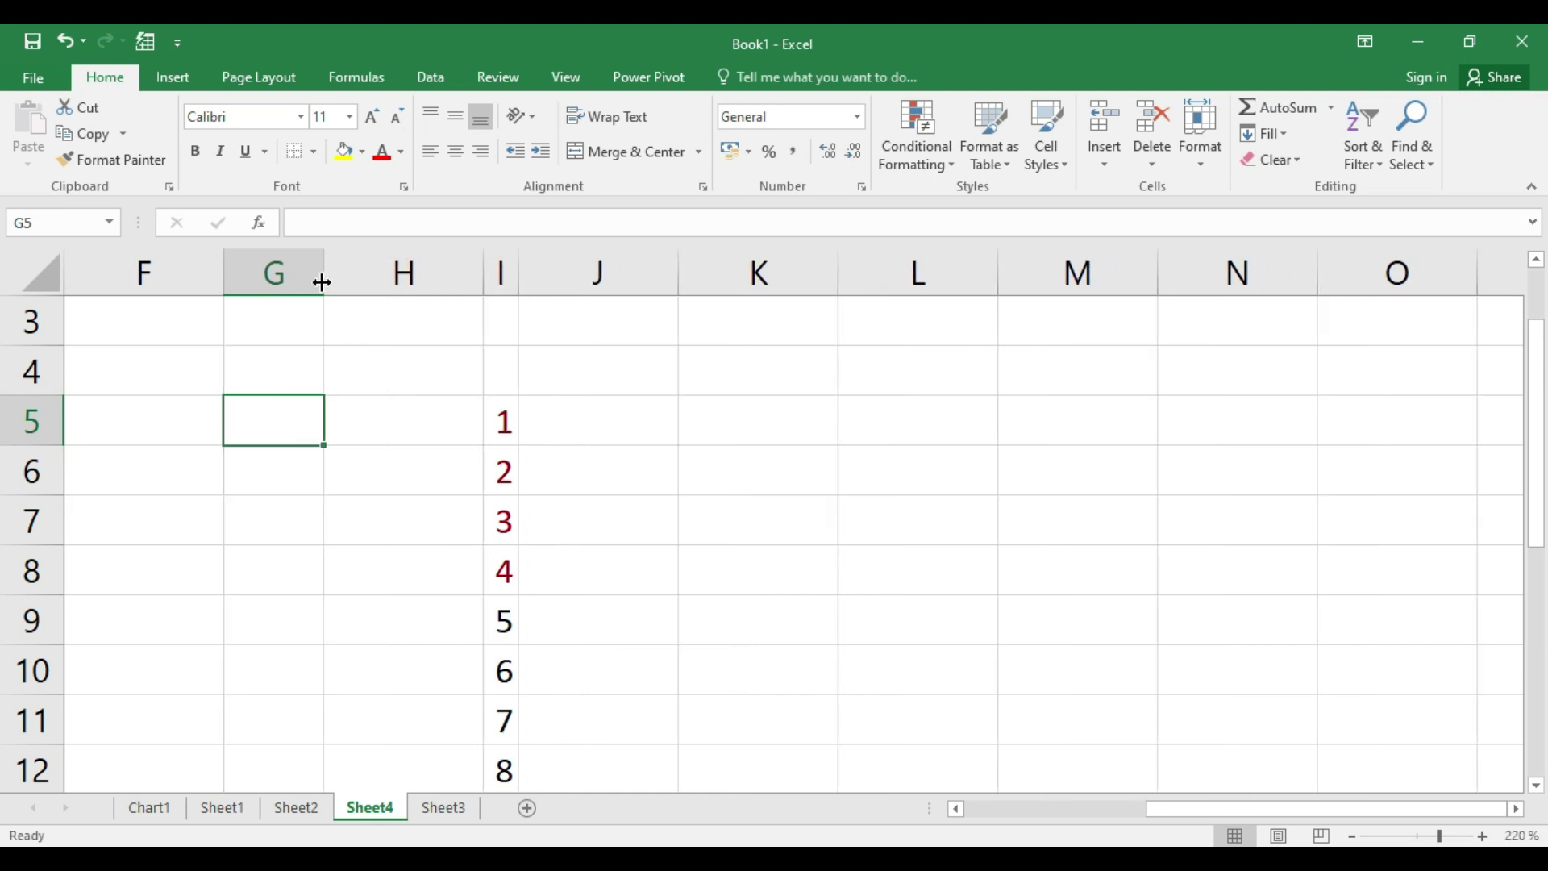
pyautogui.write('ram k')
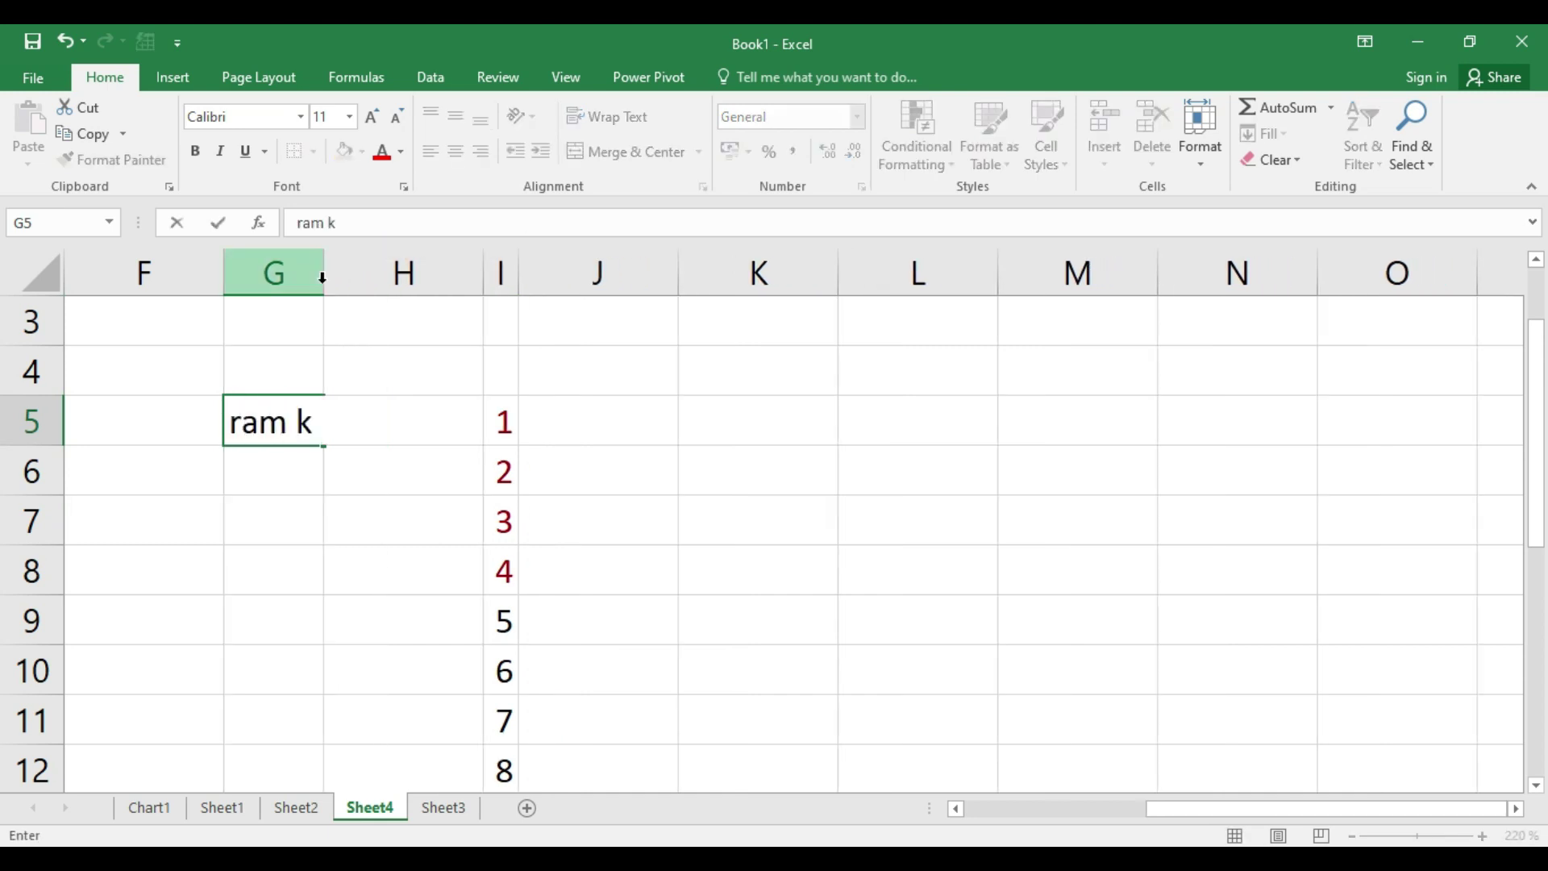
pyautogui.write('umar')
pyautogui.press('Return')
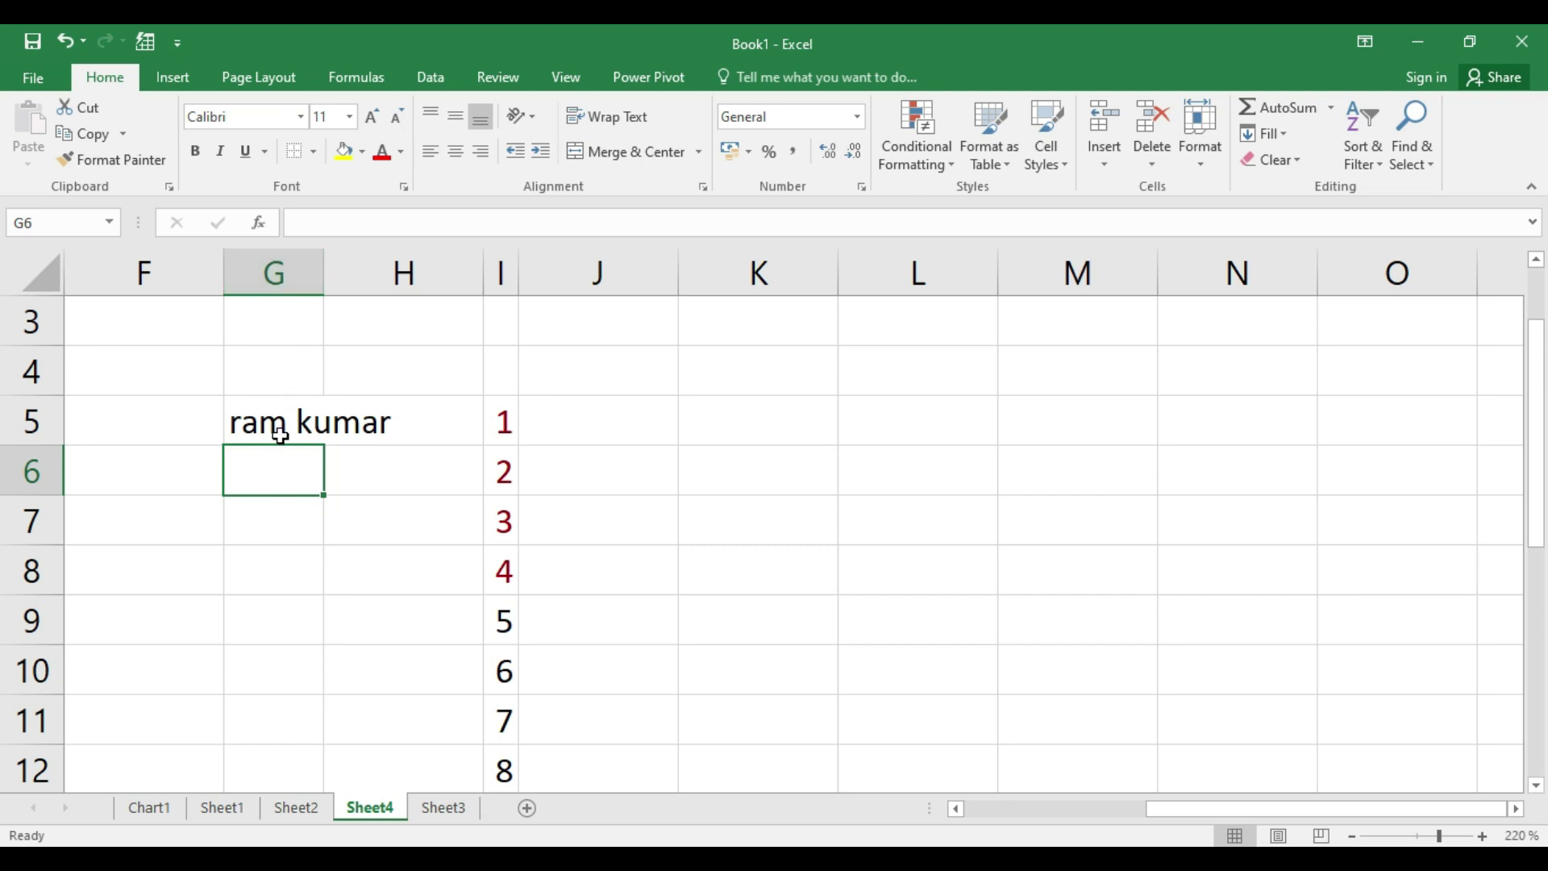
# Turn on Wrap text for G5 in Format Cells > Alignment.
pyautogui.click(280, 428)
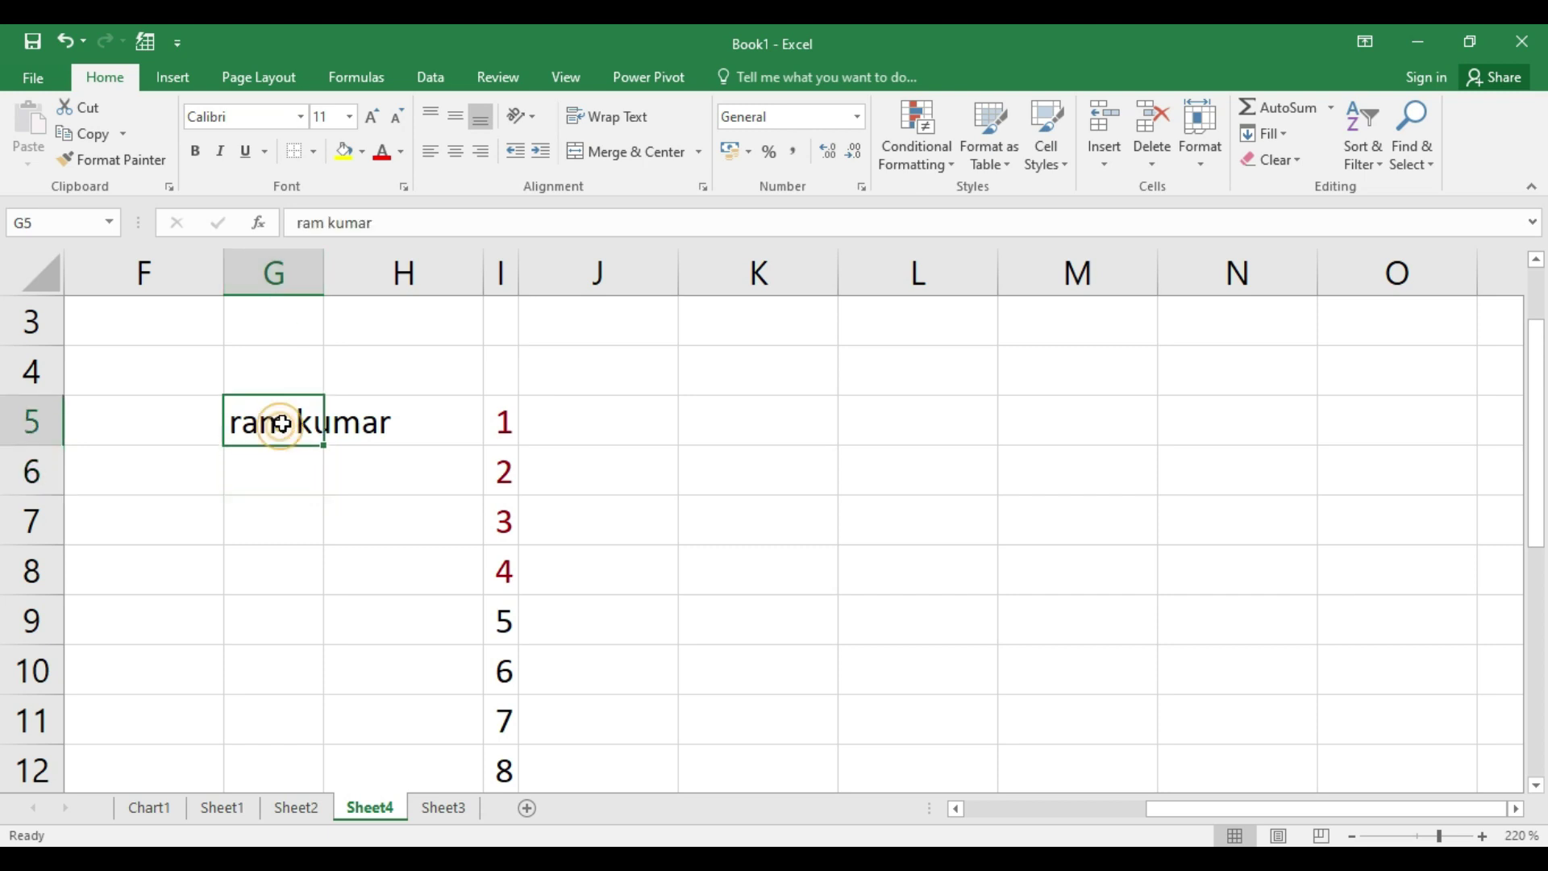
pyautogui.click(704, 190)
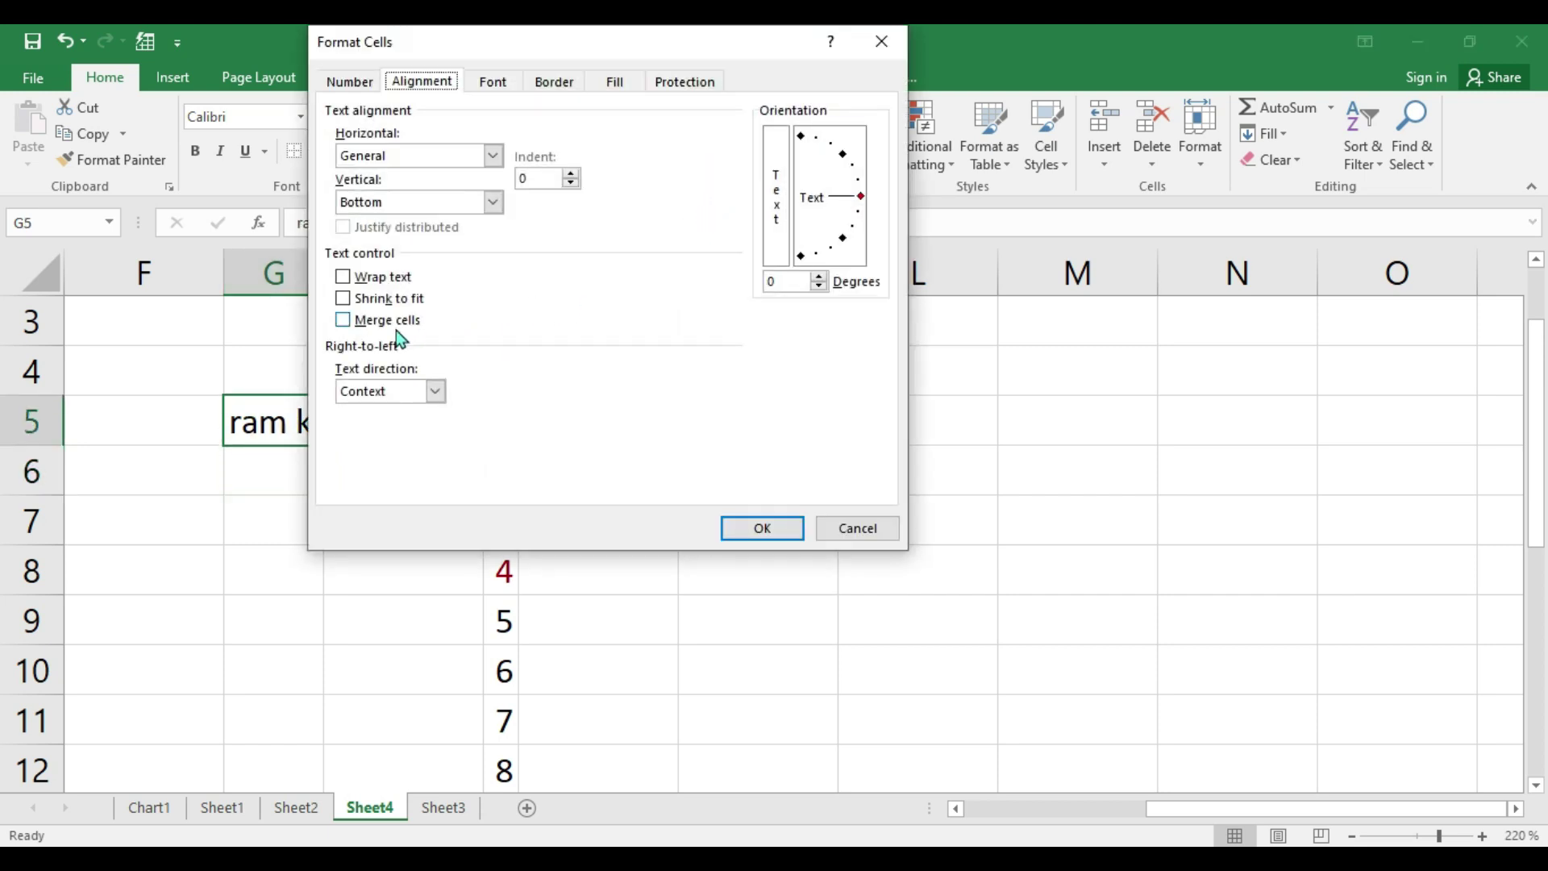
pyautogui.click(356, 275)
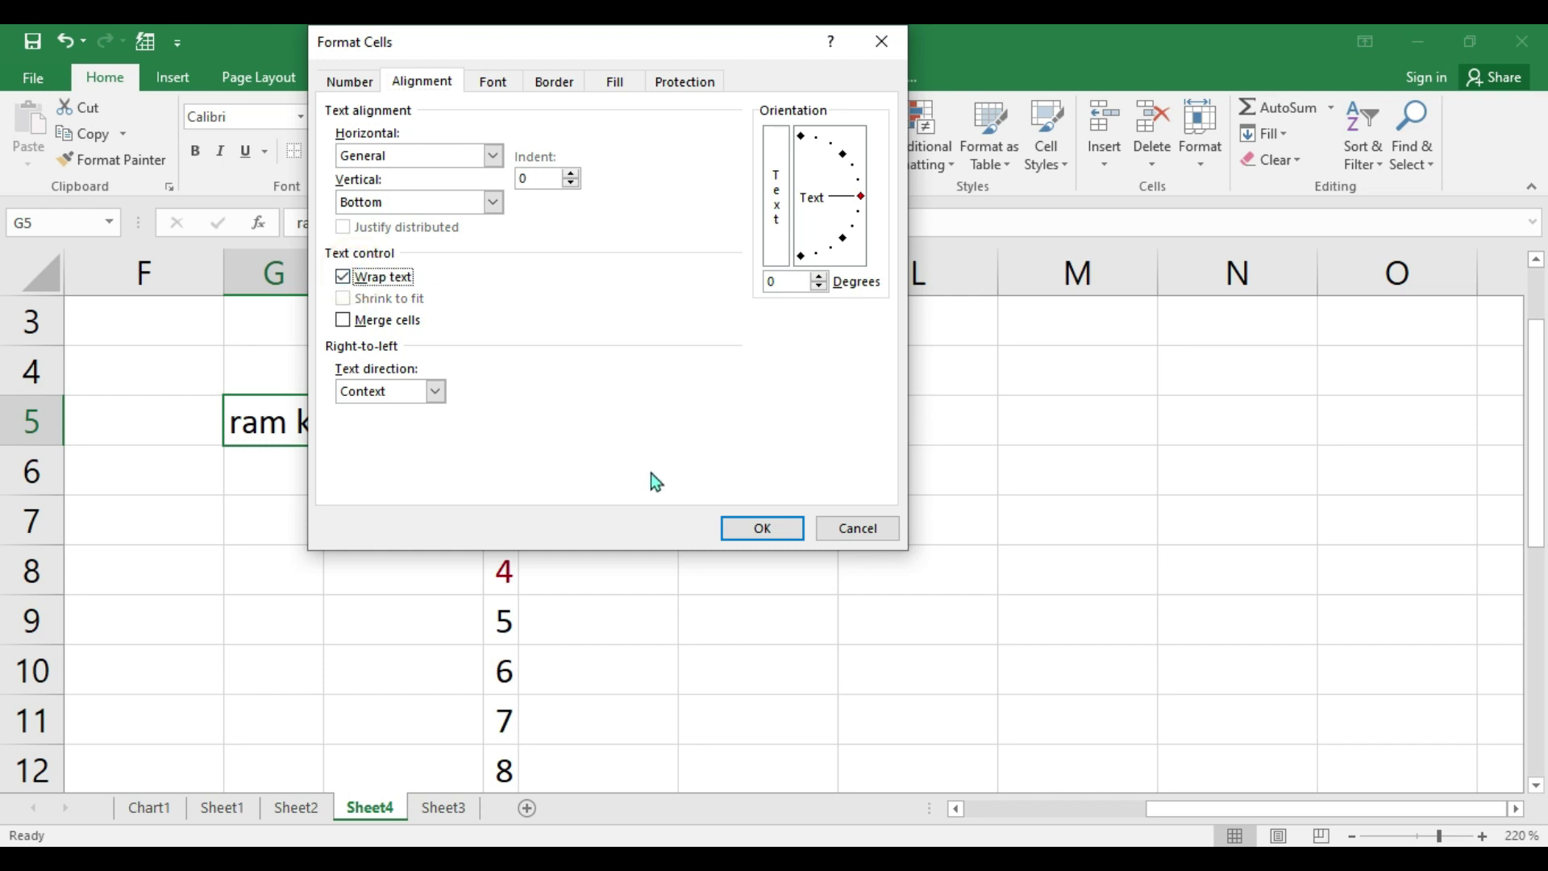
pyautogui.click(776, 531)
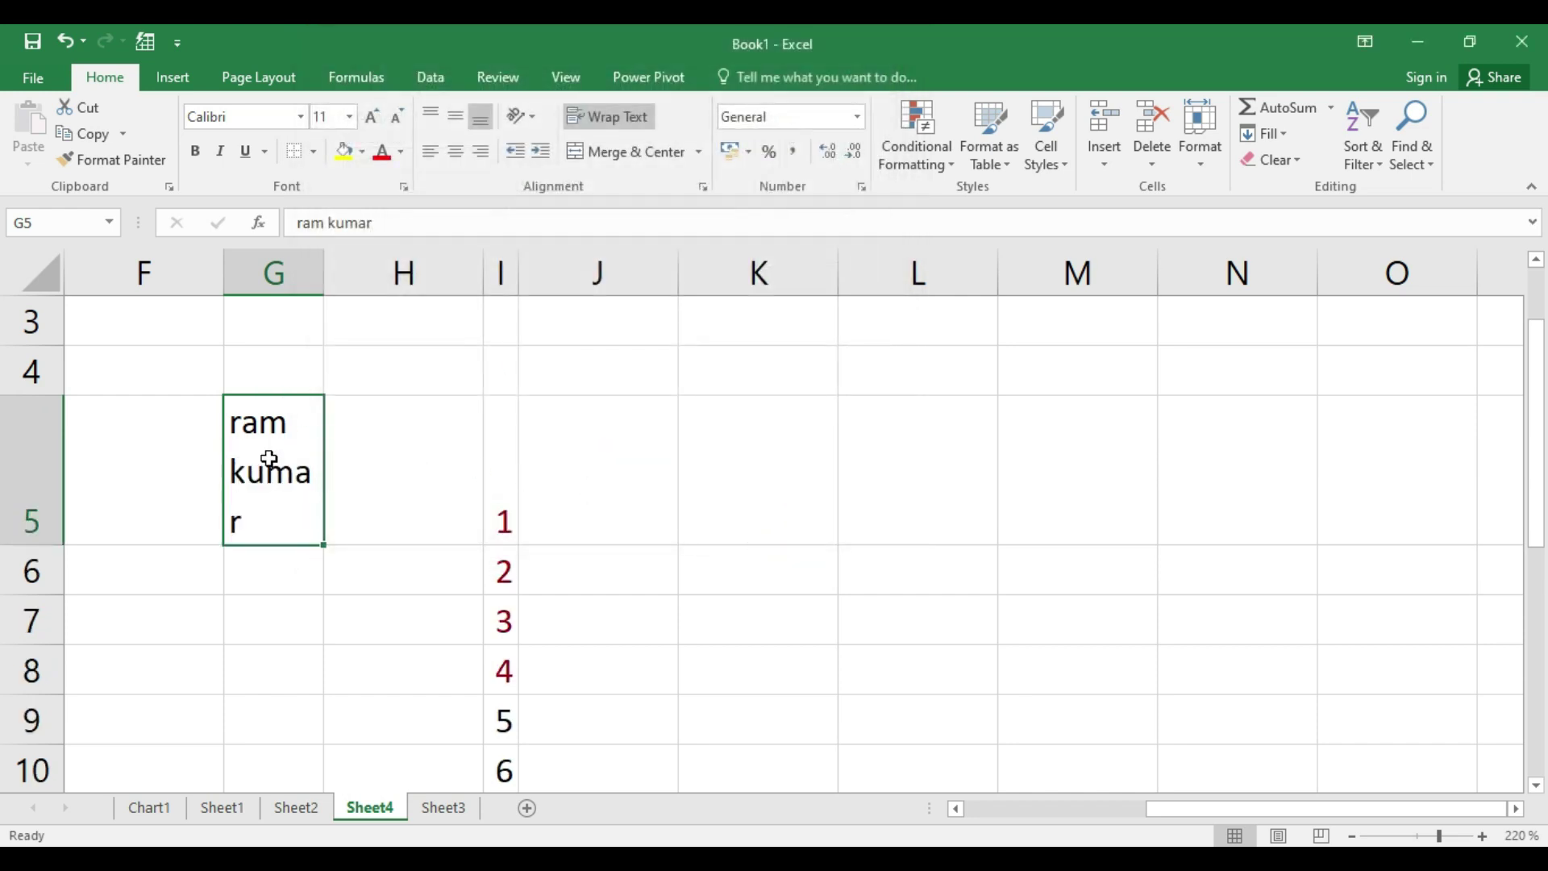
# Undo the wrapping, then reapply it to G5 with the Wrap Text button.
pyautogui.press('alt')
pyautogui.click(288, 587)
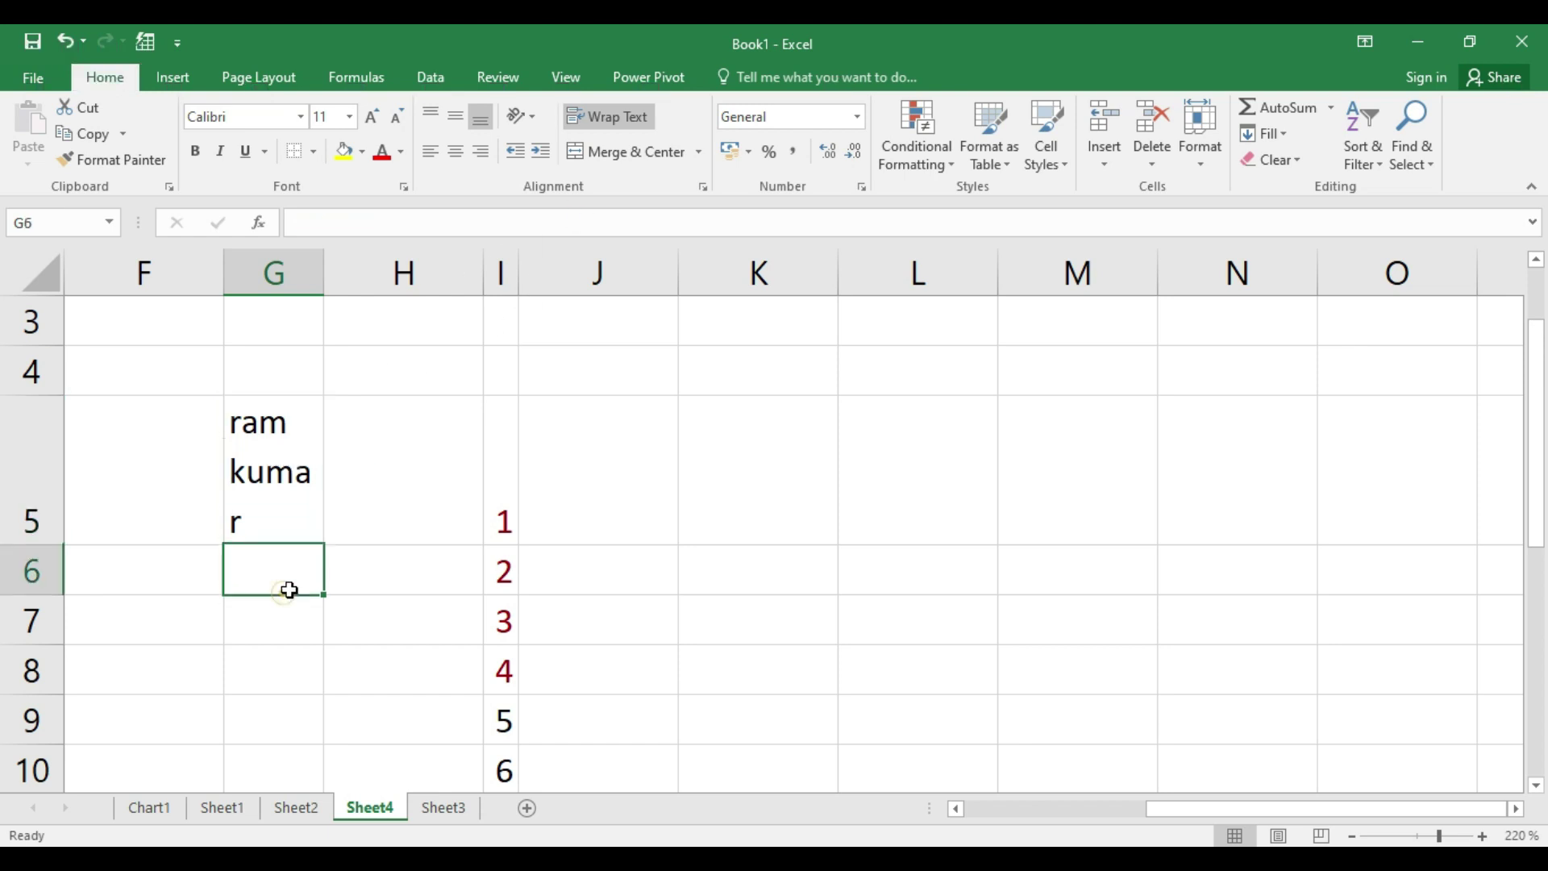
pyautogui.hotkey('ctrl', 'z')
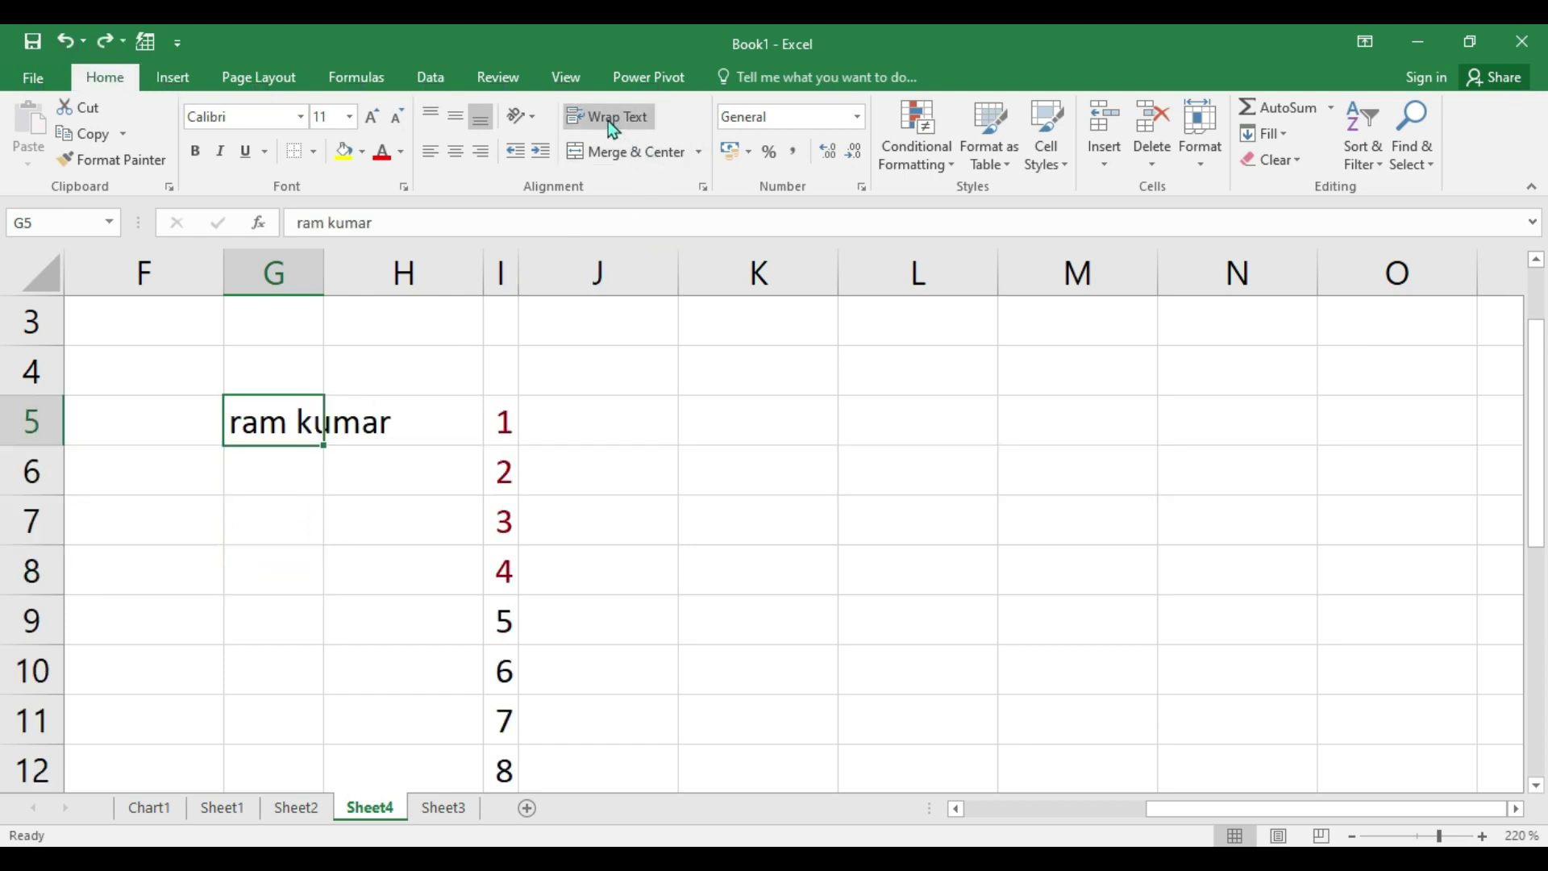
pyautogui.click(609, 123)
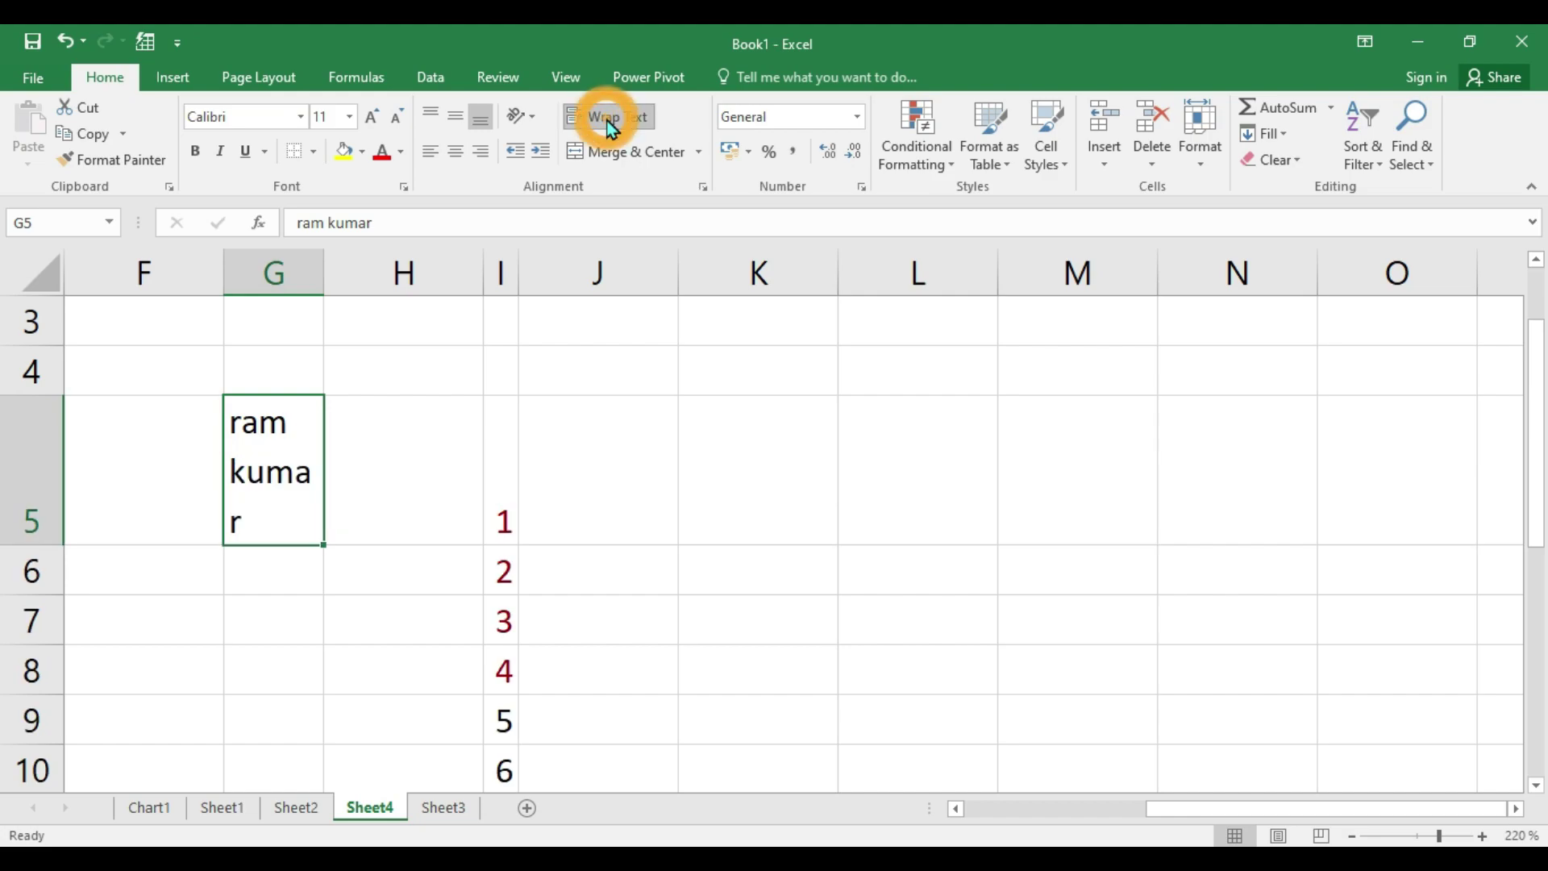
pyautogui.hotkey('alt', 'Tab')
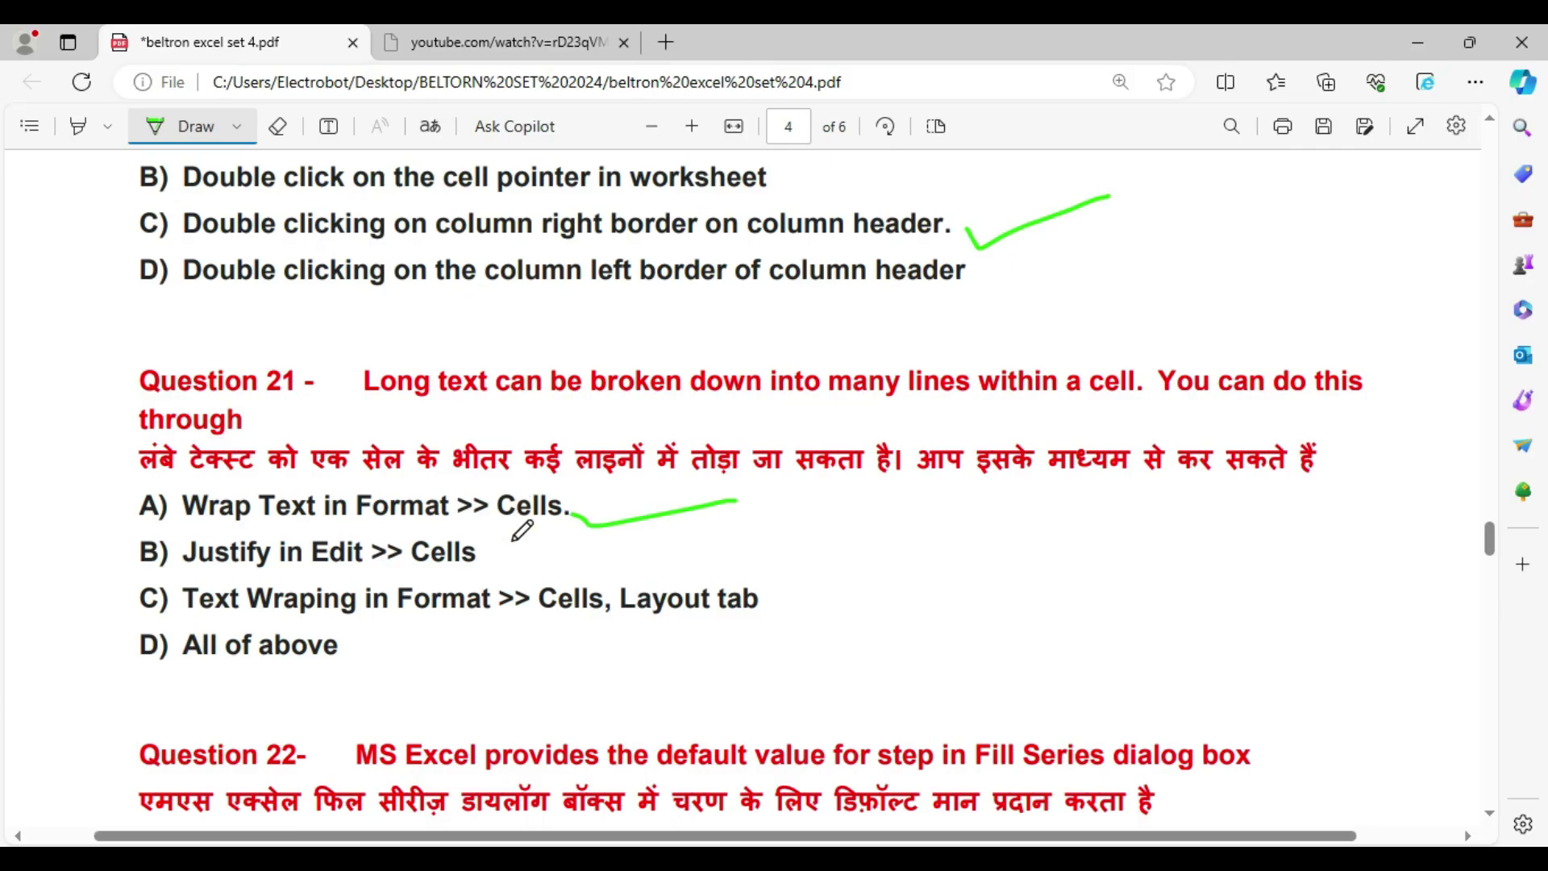
# Scroll the quiz to Question 22 on the Fill Series step default, then return to Excel.
pyautogui.scroll(-3, 519, 525)
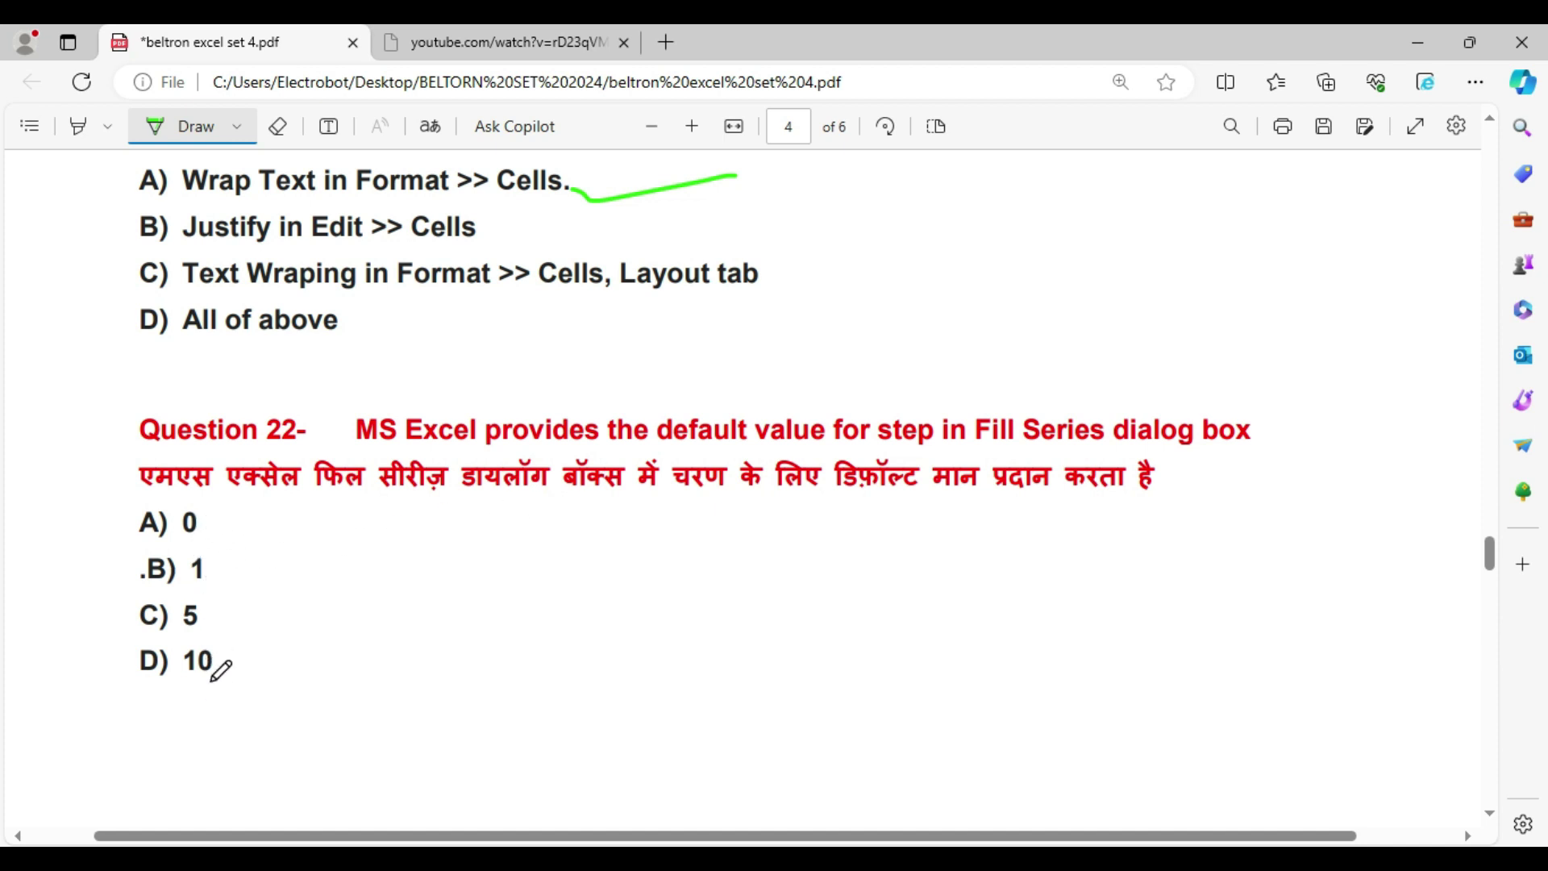
pyautogui.hotkey('alt', 'Tab')
# Check in Home > Fill > Series that the default step value is 1, then cancel.
pyautogui.click(503, 530)
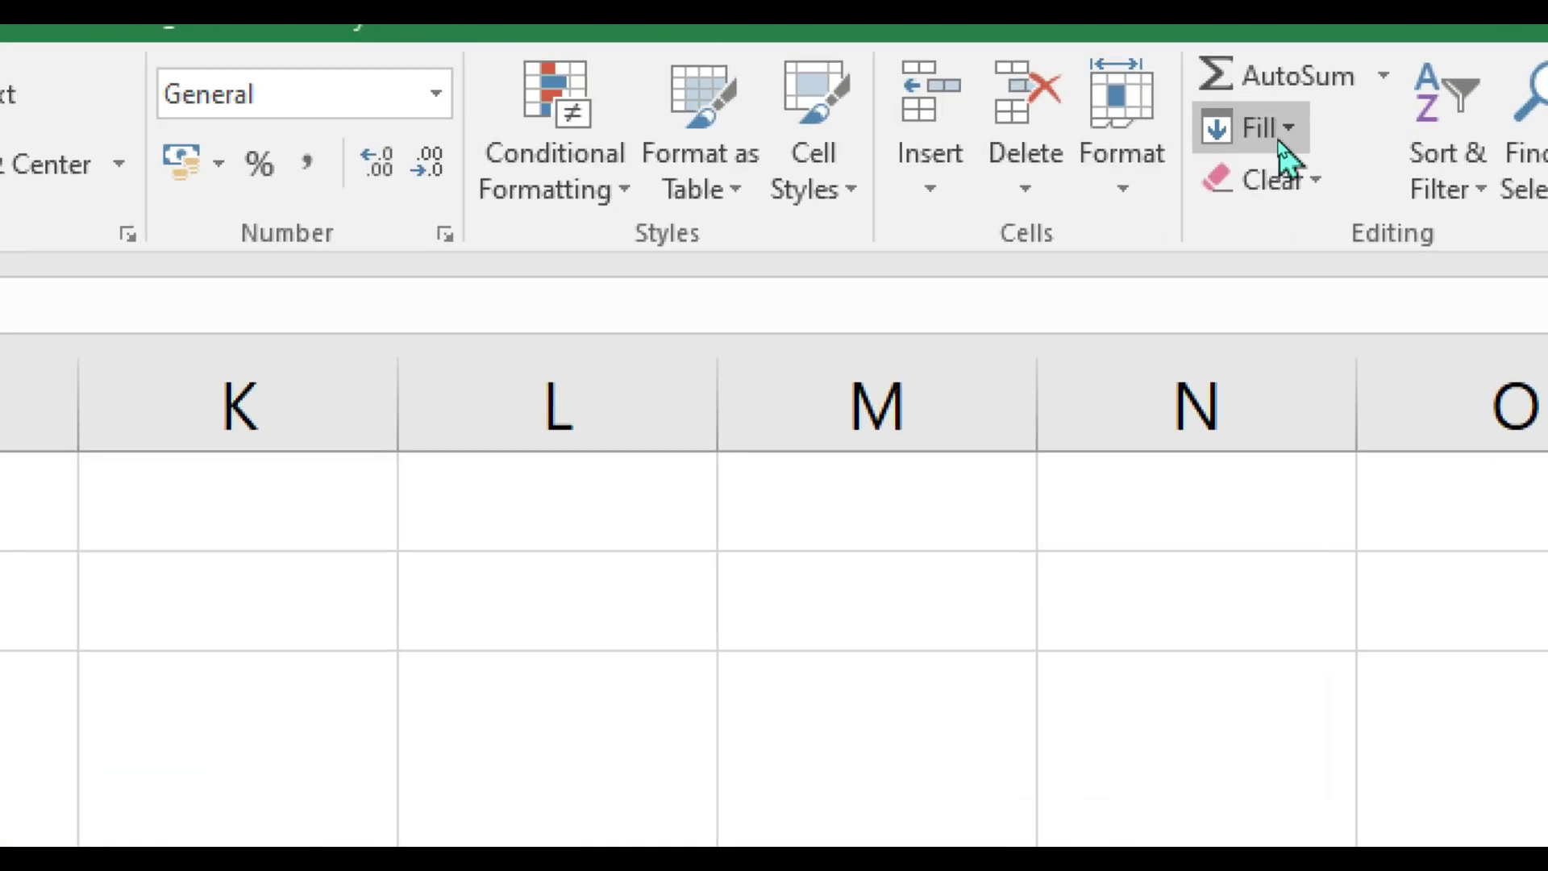
pyautogui.click(1280, 143)
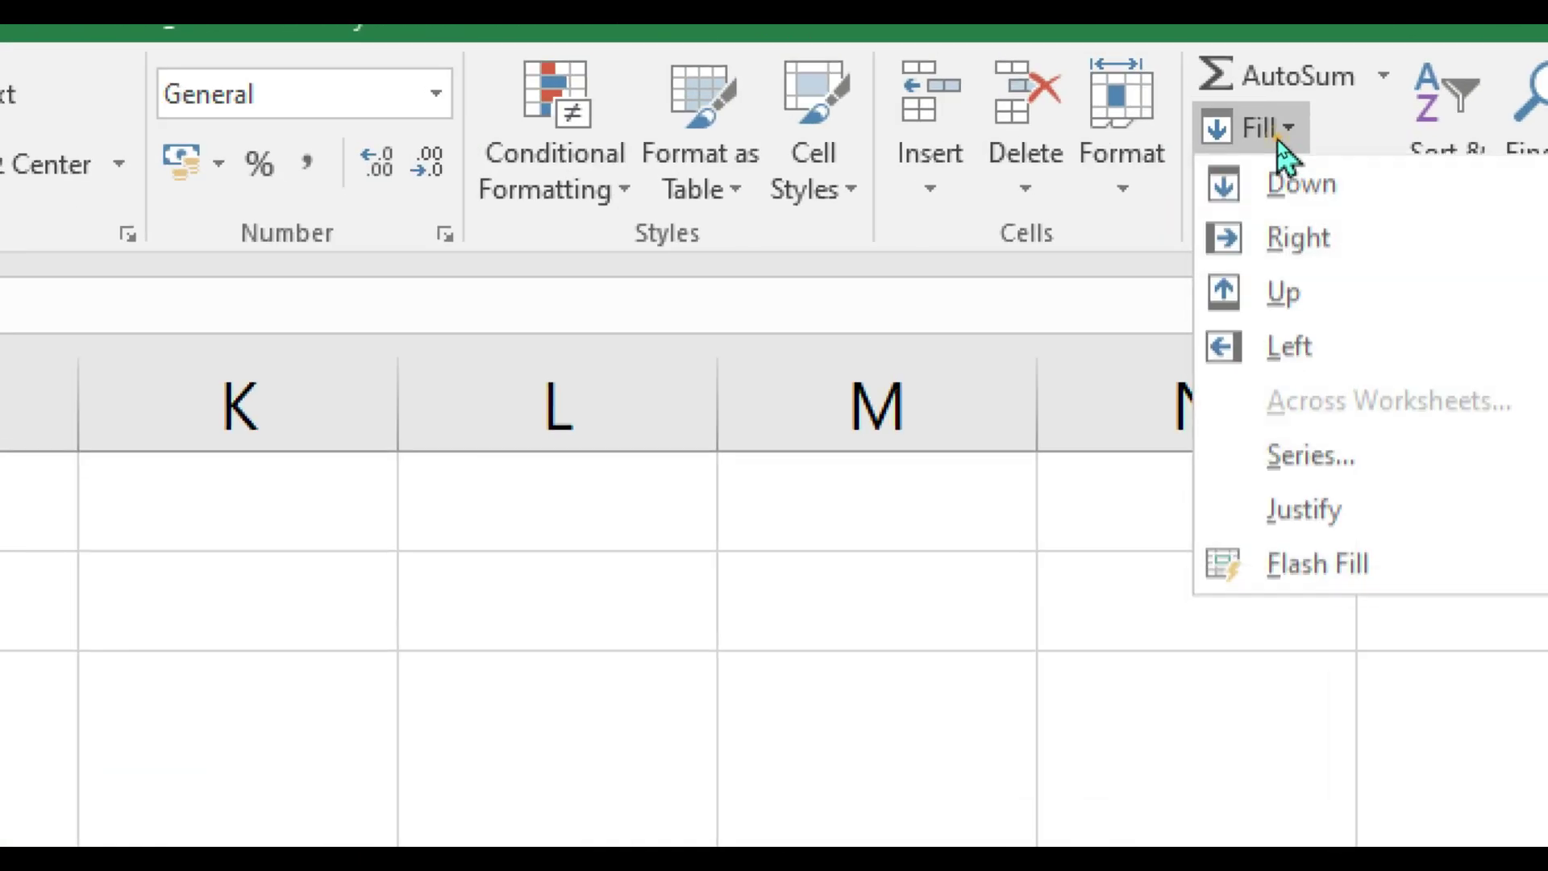
pyautogui.click(1321, 459)
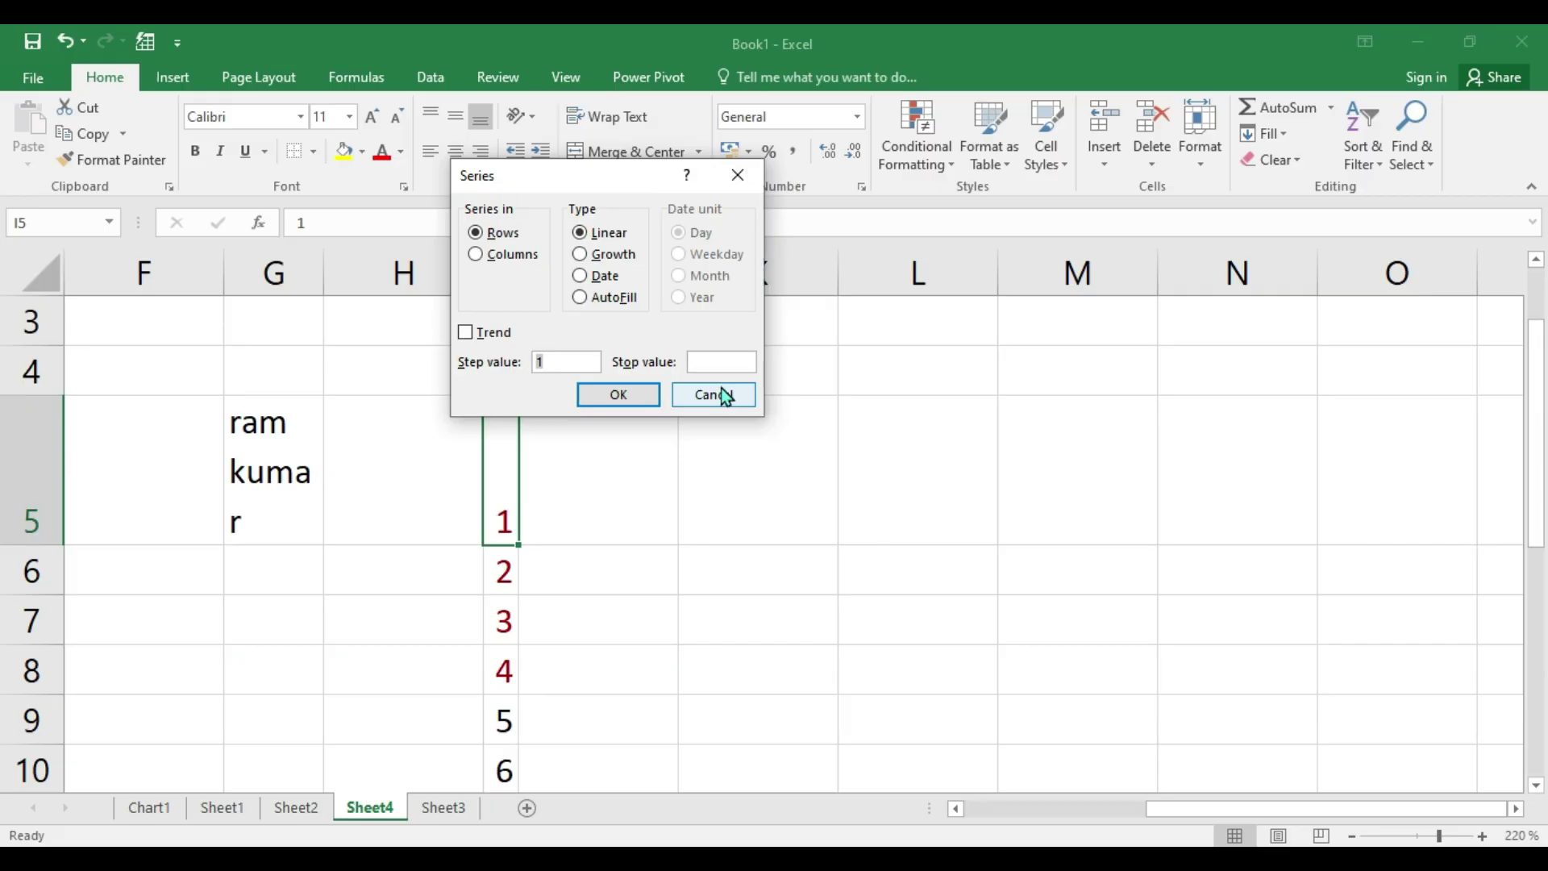
pyautogui.click(718, 393)
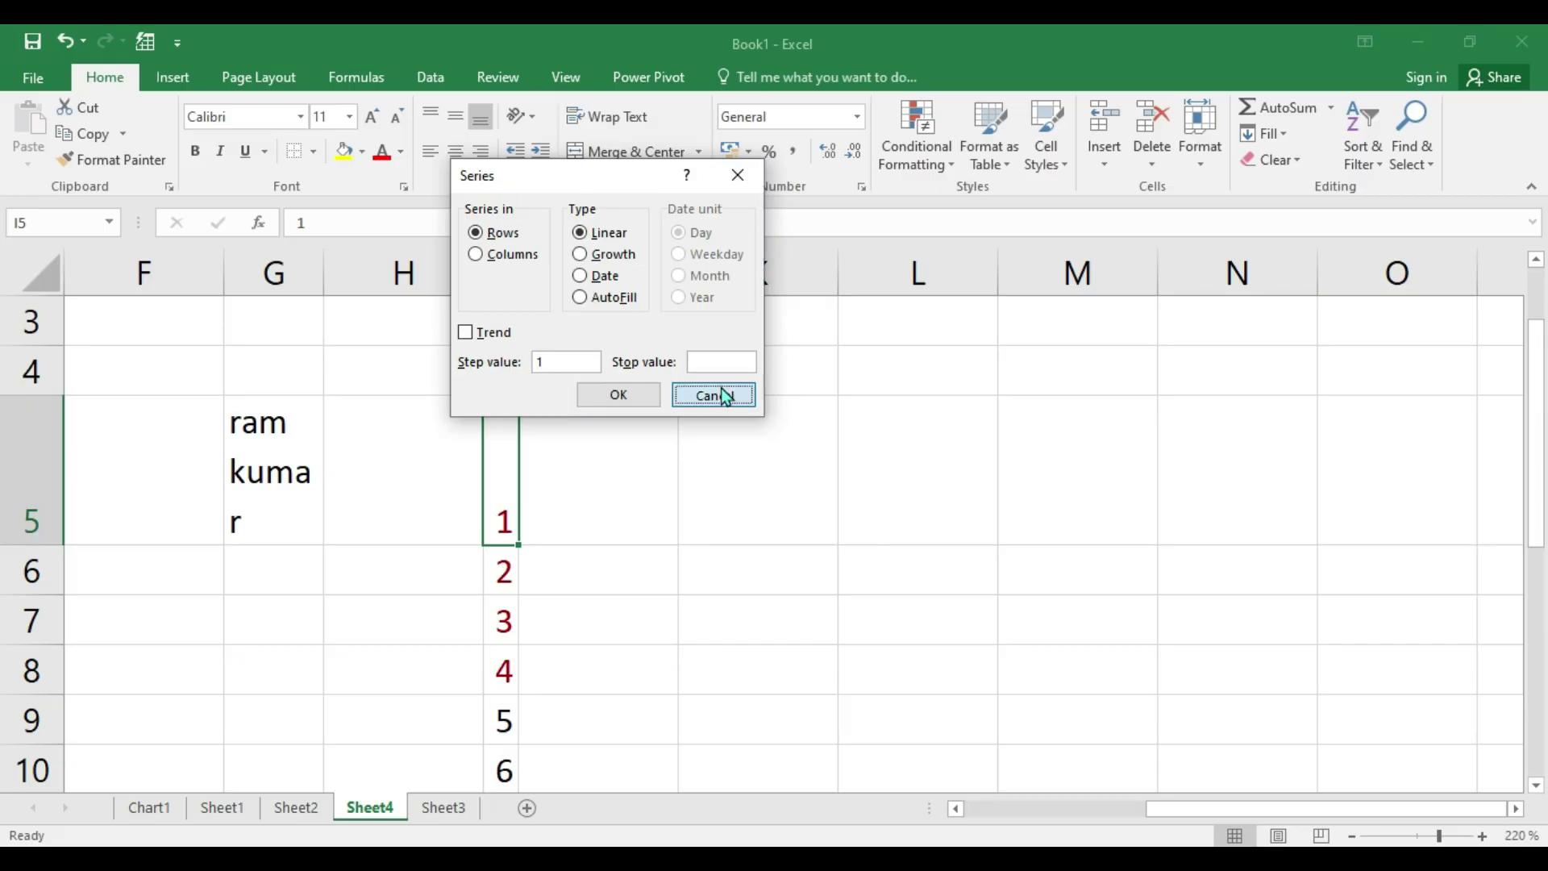
pyautogui.hotkey('alt', 'Tab')
# Underline option B) 1 for Question 22 and option C, Fill down in the selection, for Question 23.
pyautogui.moveTo(211, 579); pyautogui.dragTo(326, 548)
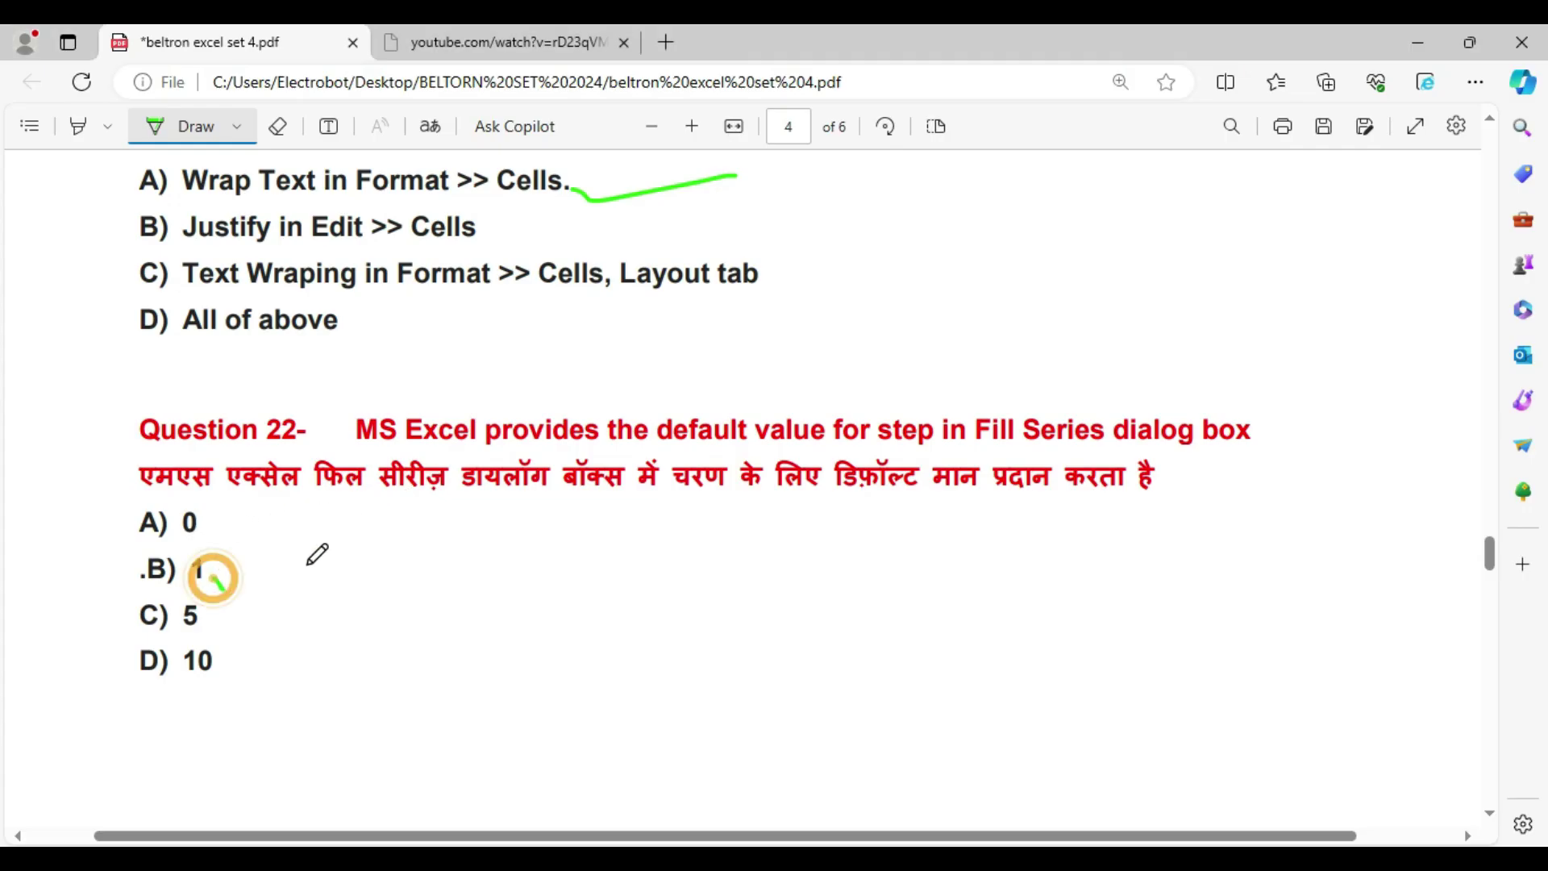
pyautogui.scroll(-5, 306, 504)
pyautogui.scroll(-1, 305, 506)
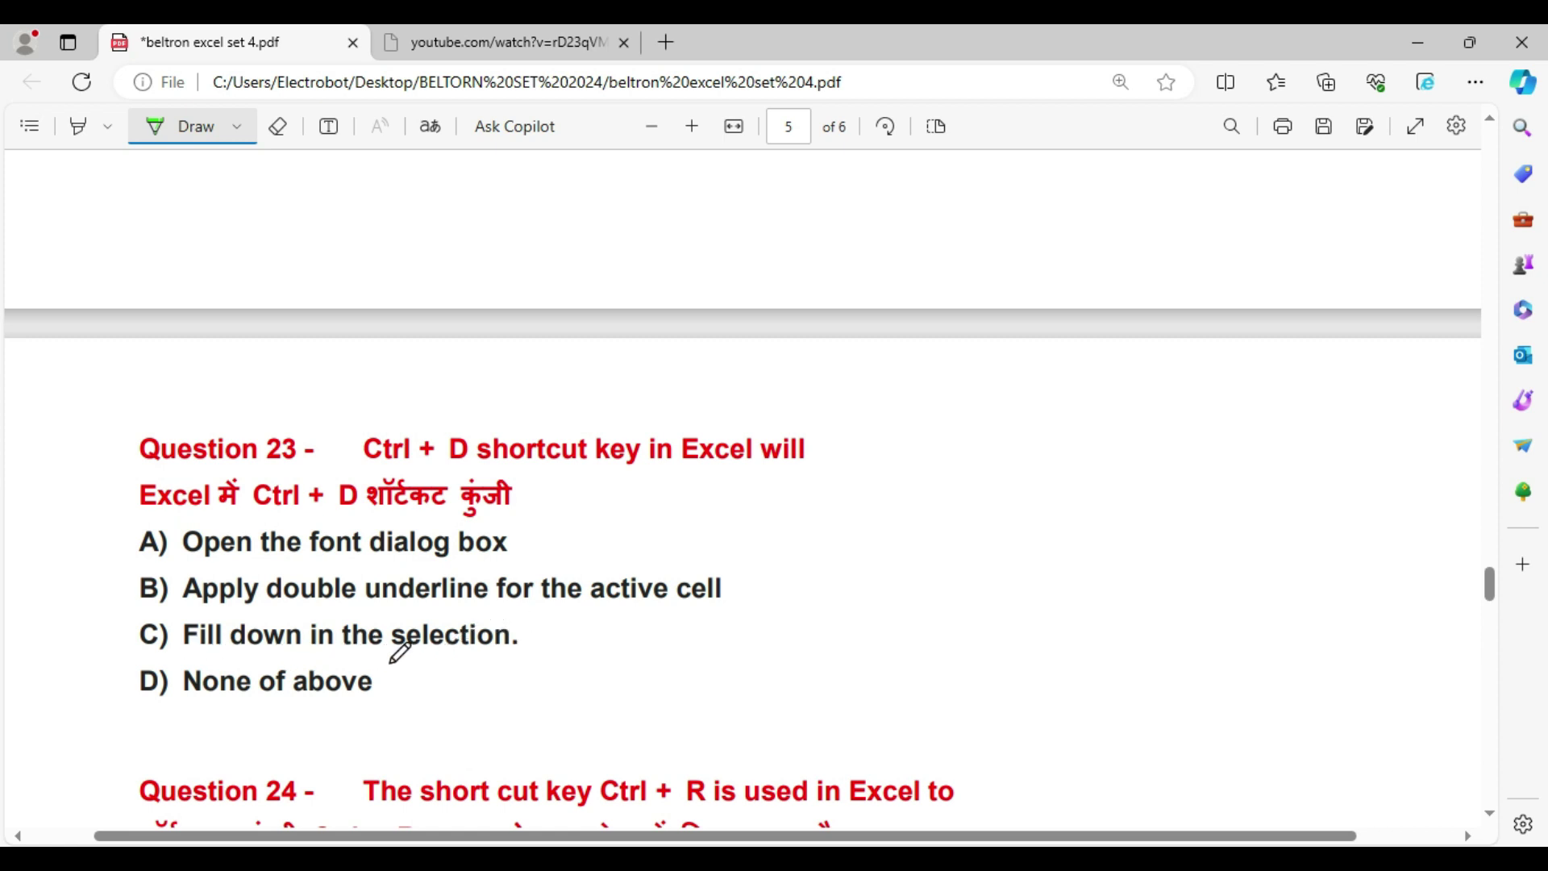
pyautogui.moveTo(498, 659); pyautogui.dragTo(612, 647)
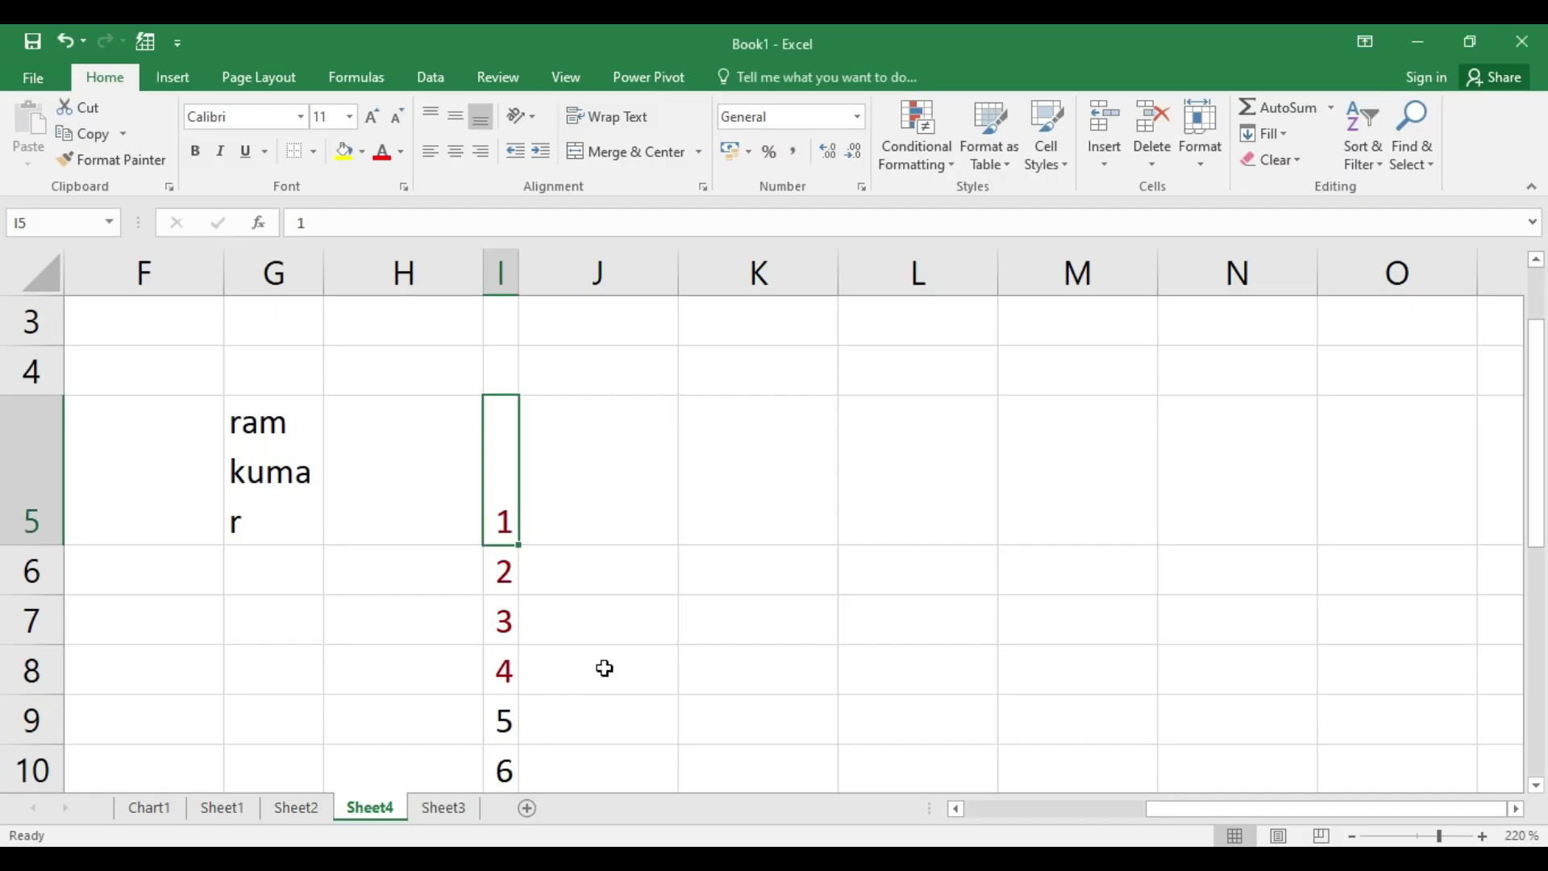
pyautogui.scroll(-2, 605, 667)
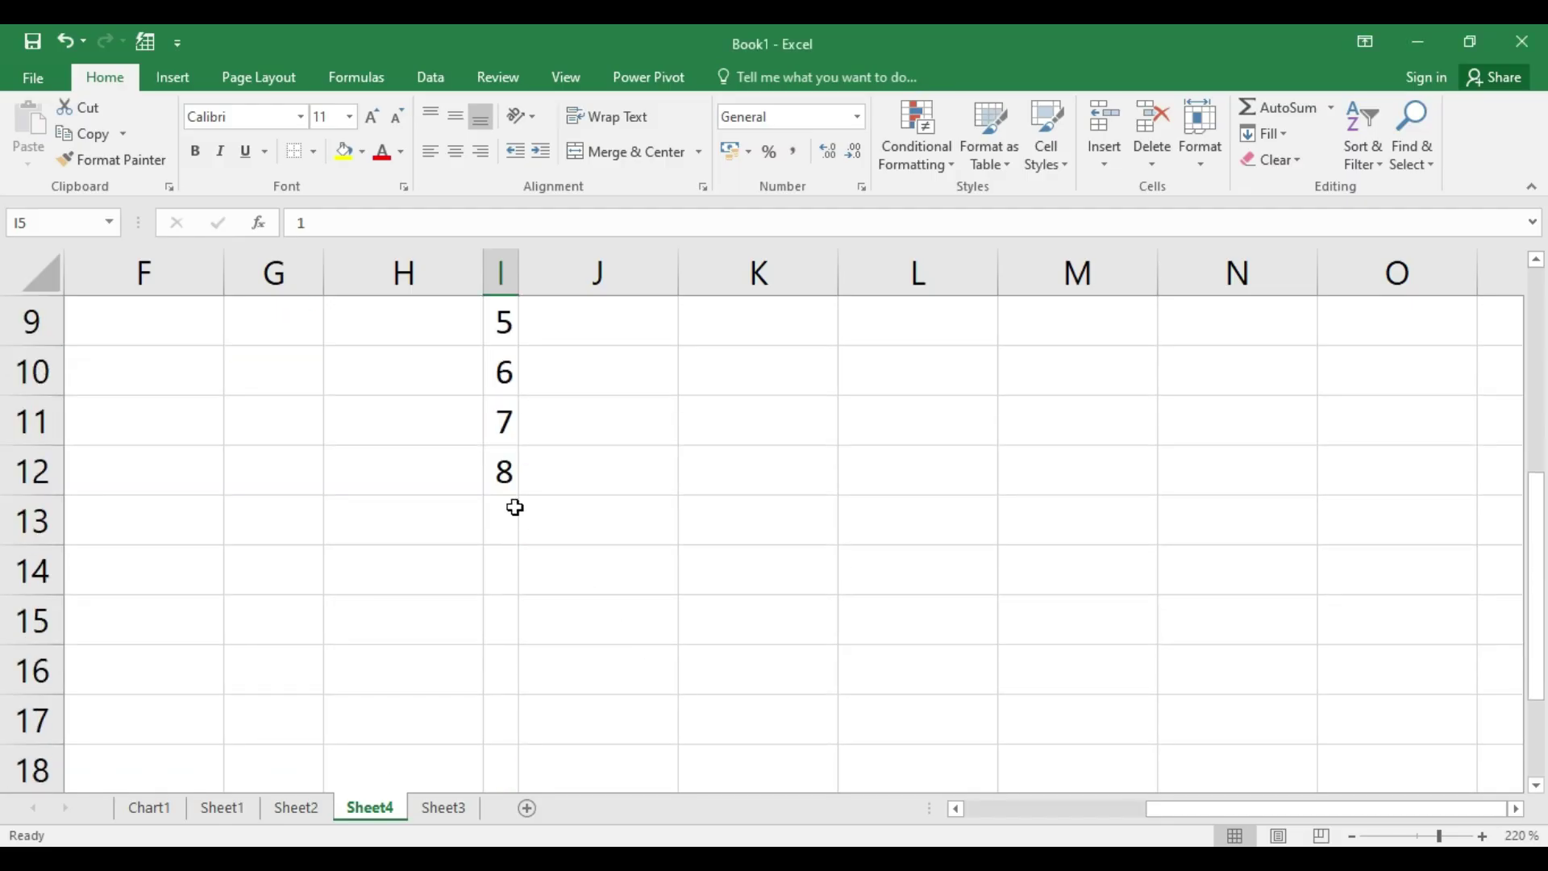
# Fill the 8 in I12 down to I17 and across J12:L12.
pyautogui.moveTo(502, 471); pyautogui.dragTo(505, 719)
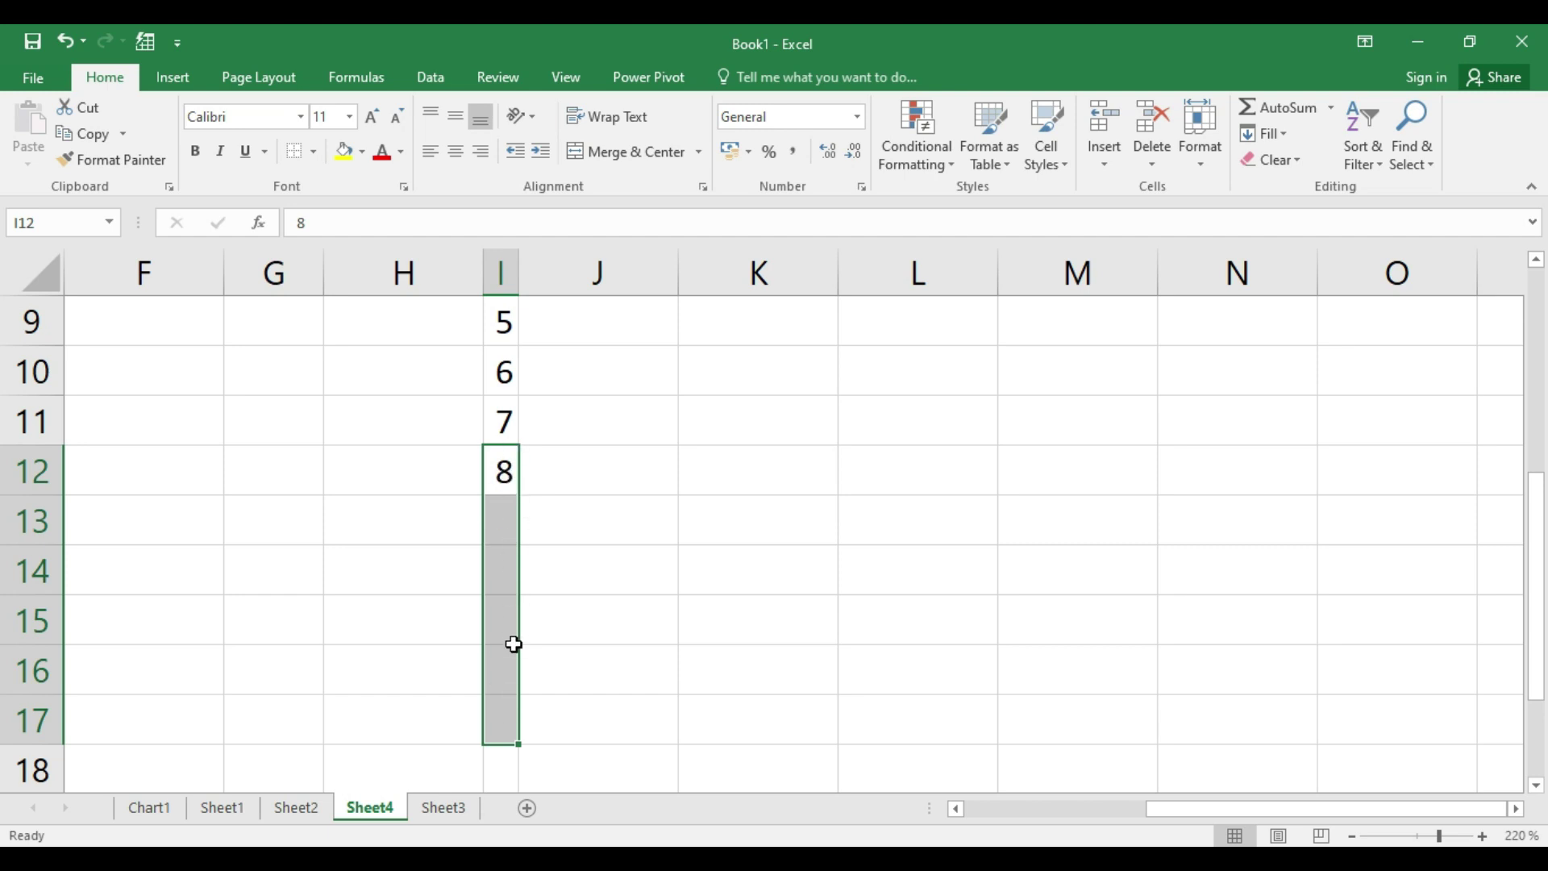
pyautogui.hotkey('ctrl', 'd')
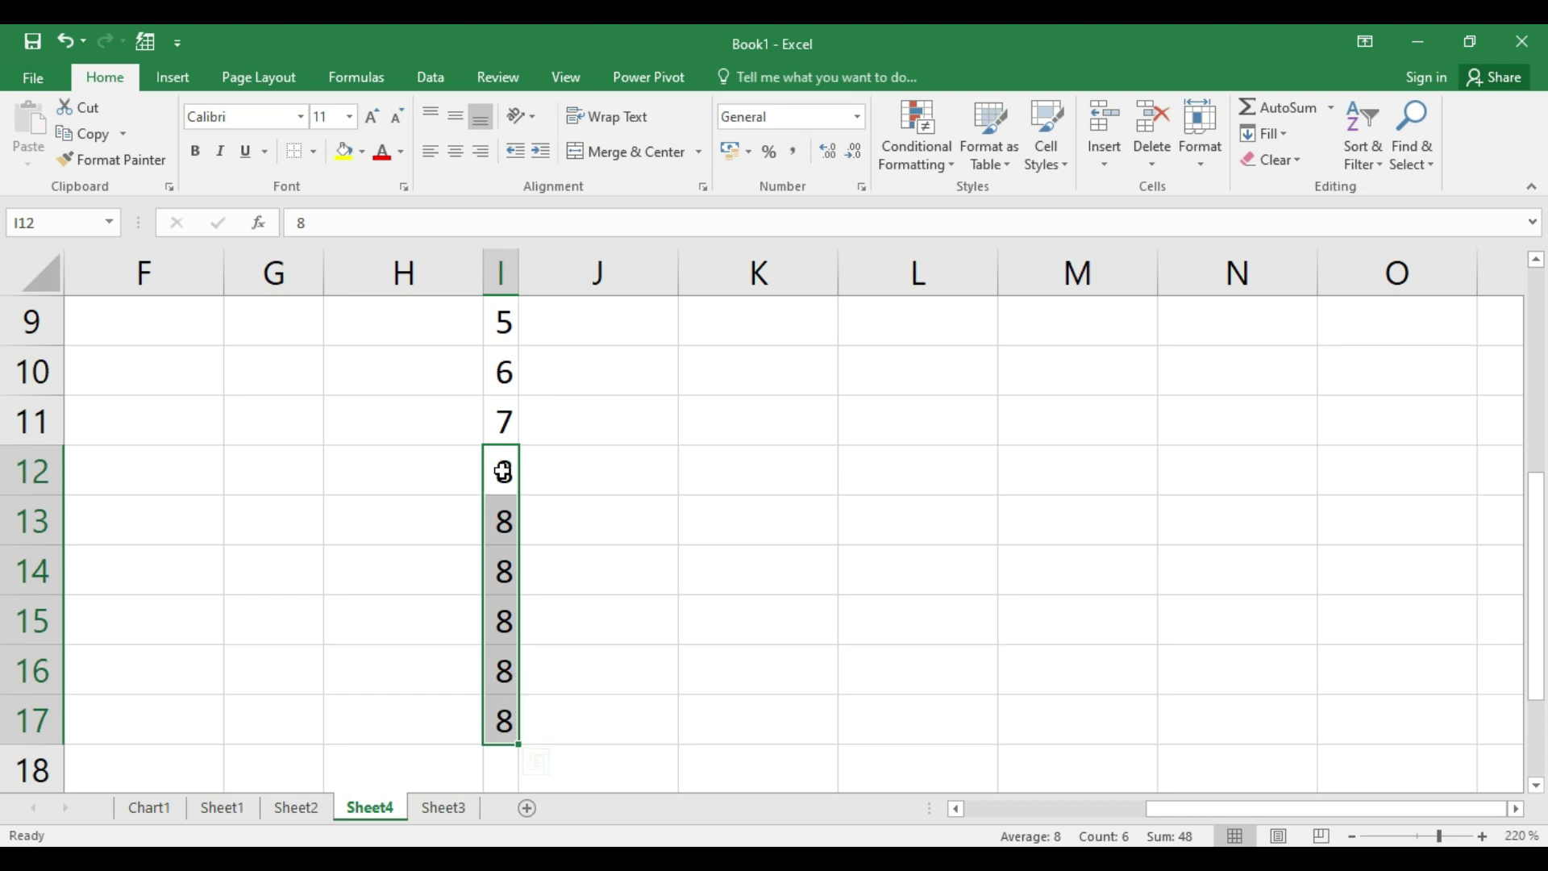
pyautogui.moveTo(504, 470); pyautogui.dragTo(950, 468)
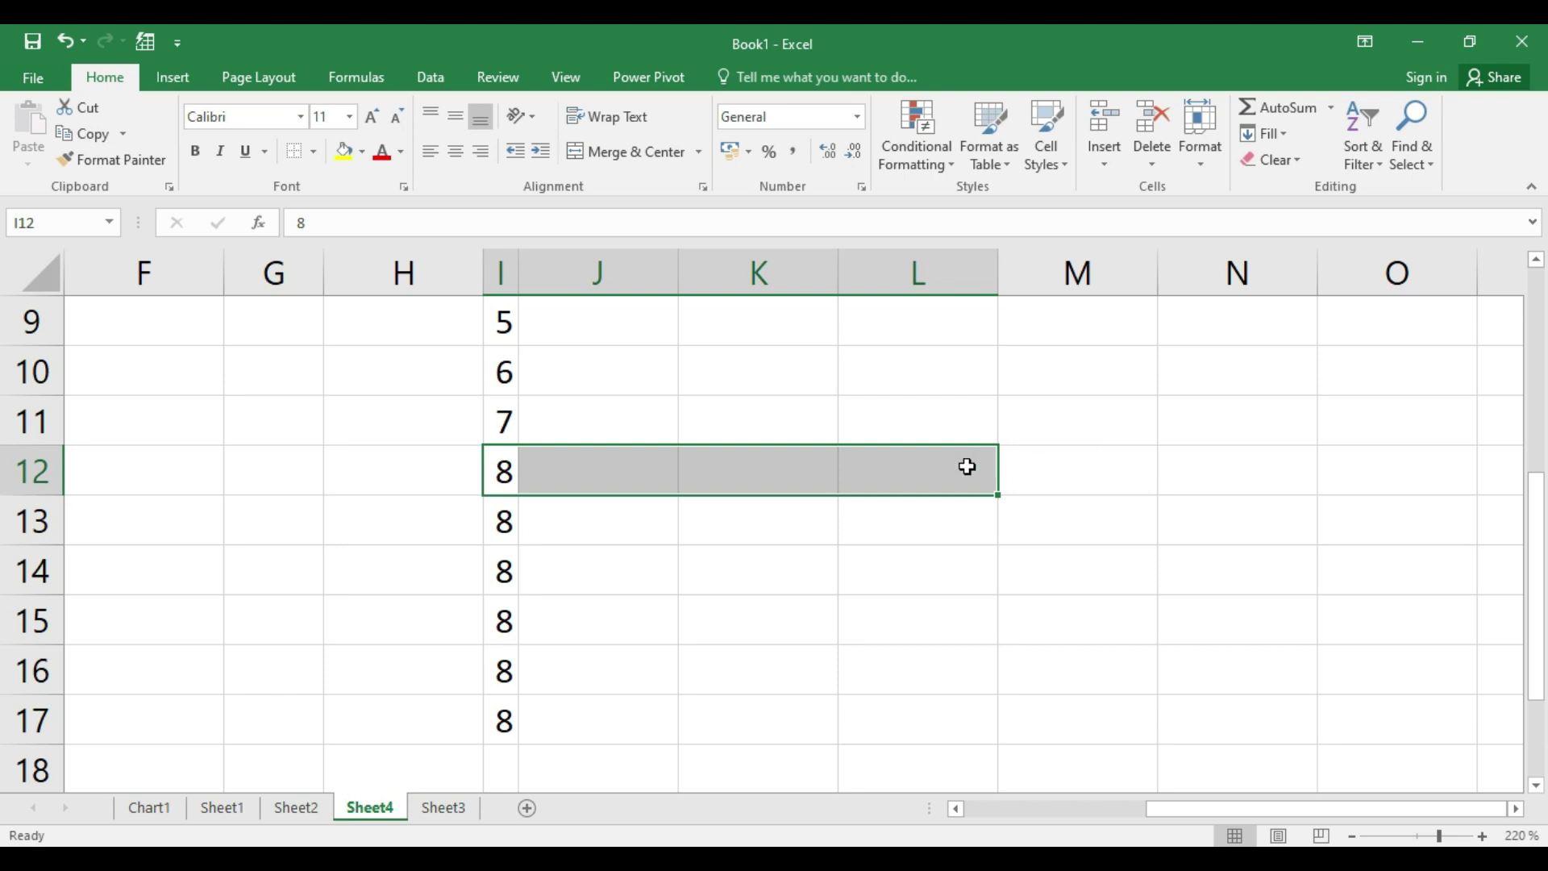
pyautogui.hotkey('ctrl', 'r')
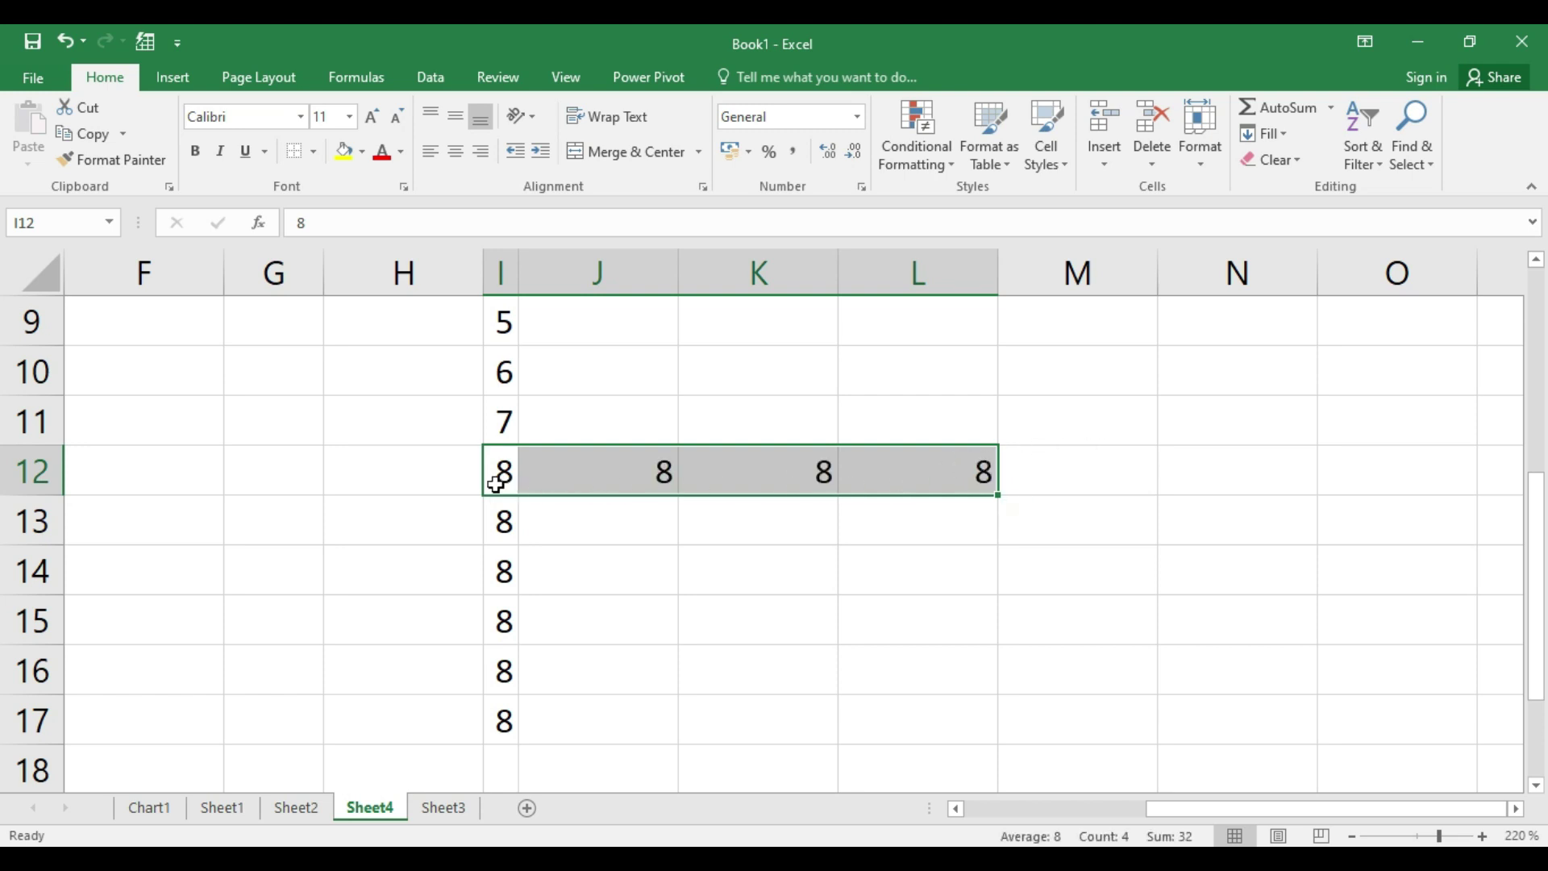
# Select F12:I12 and try the Ctrl+K hyperlink and Ctrl+T table dialogs, cancelling both.
pyautogui.moveTo(515, 476); pyautogui.dragTo(197, 460)
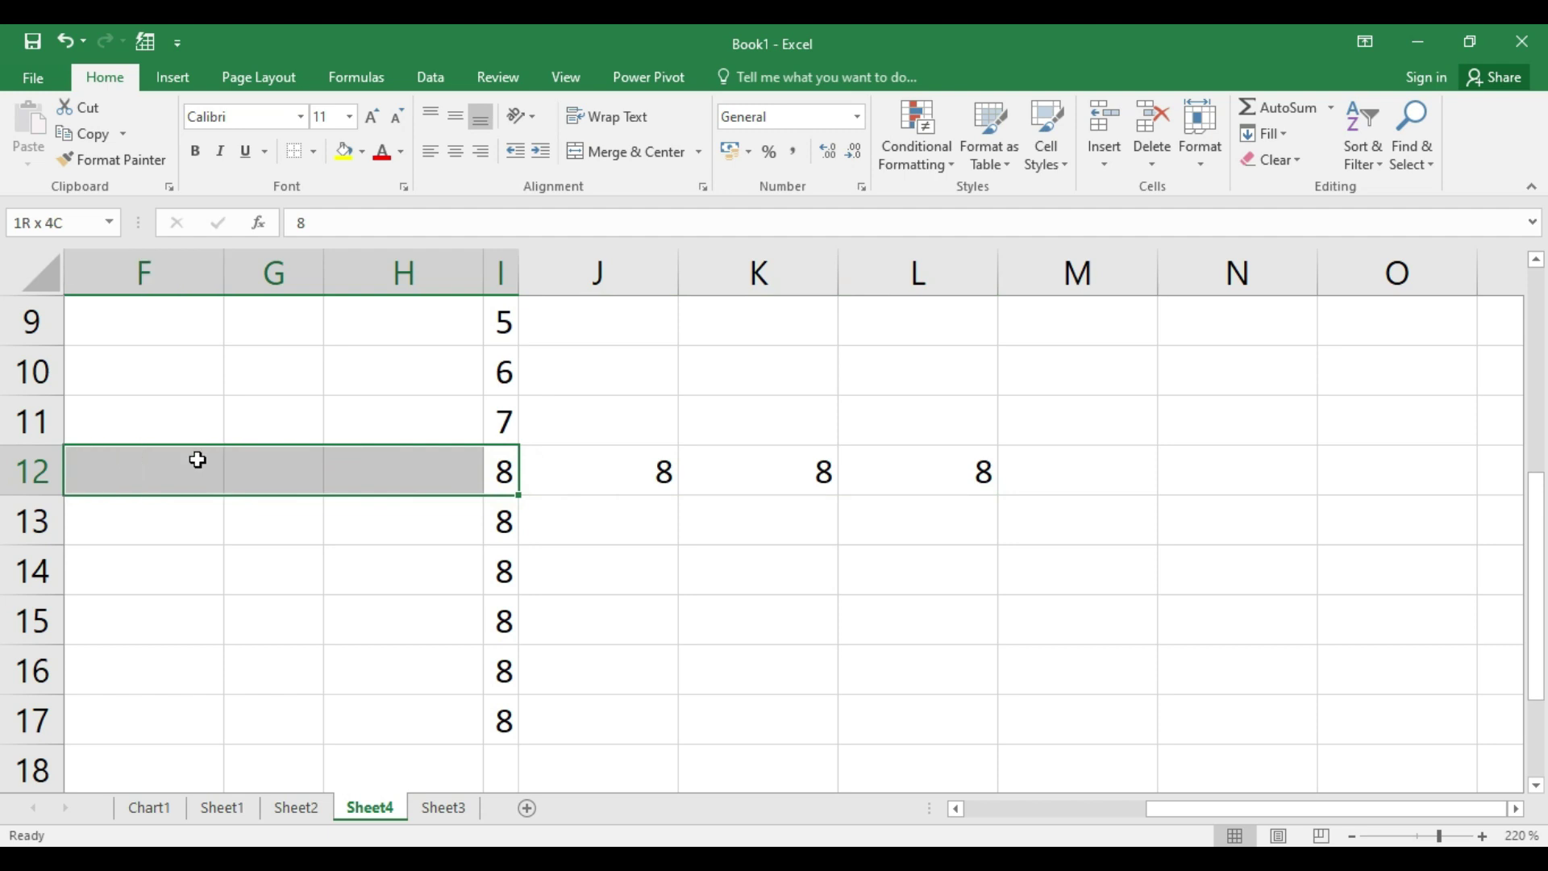
pyautogui.hotkey('ctrl', 'k')
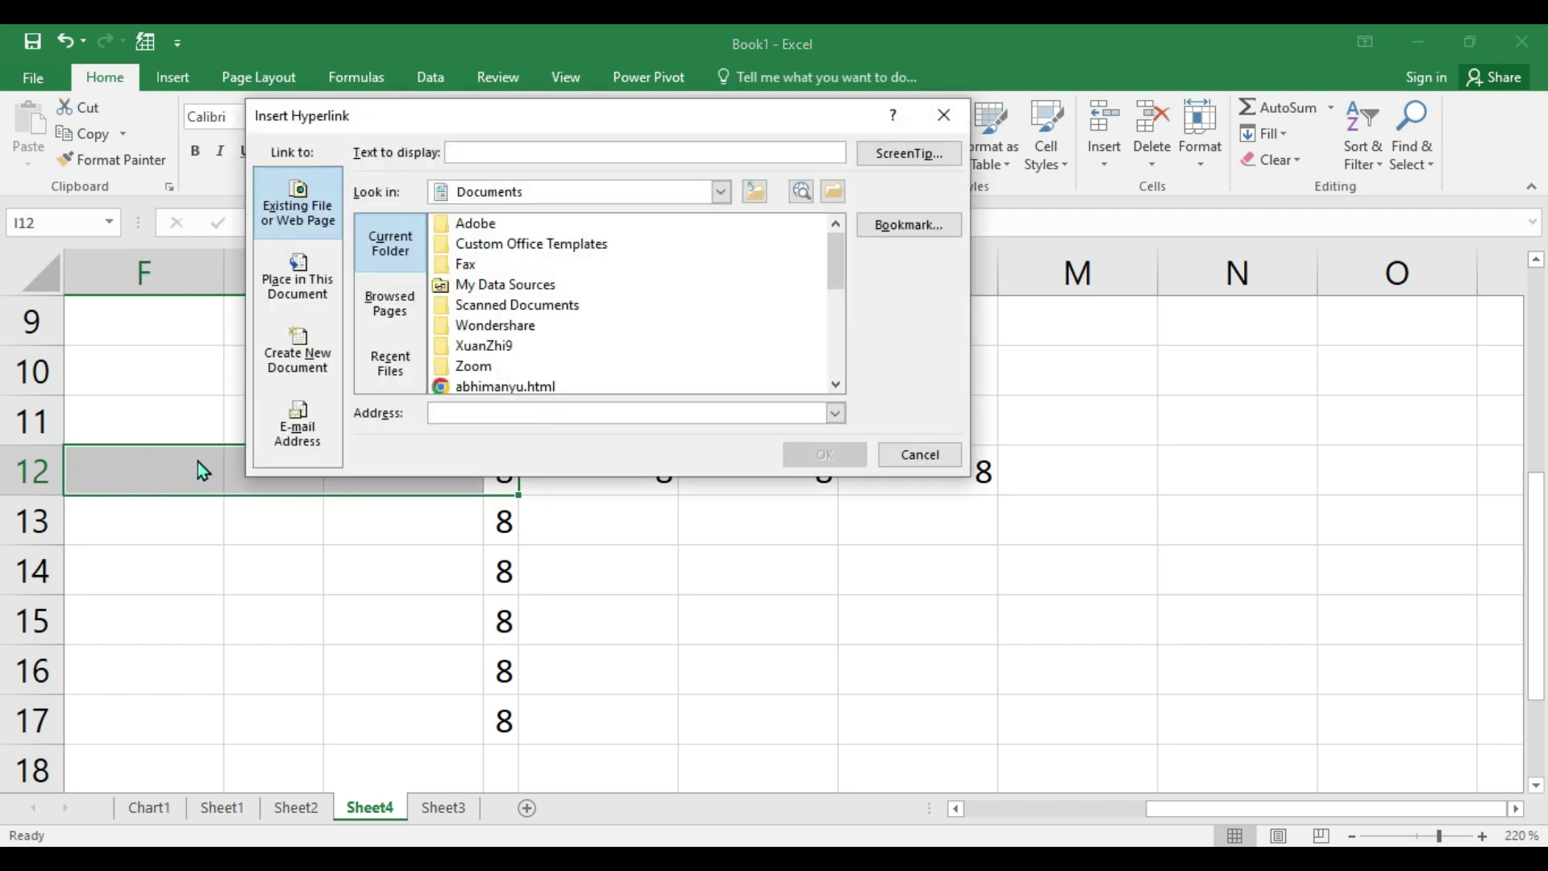
pyautogui.press('Escape')
pyautogui.hotkey('ctrl', 'k')
pyautogui.press('Escape')
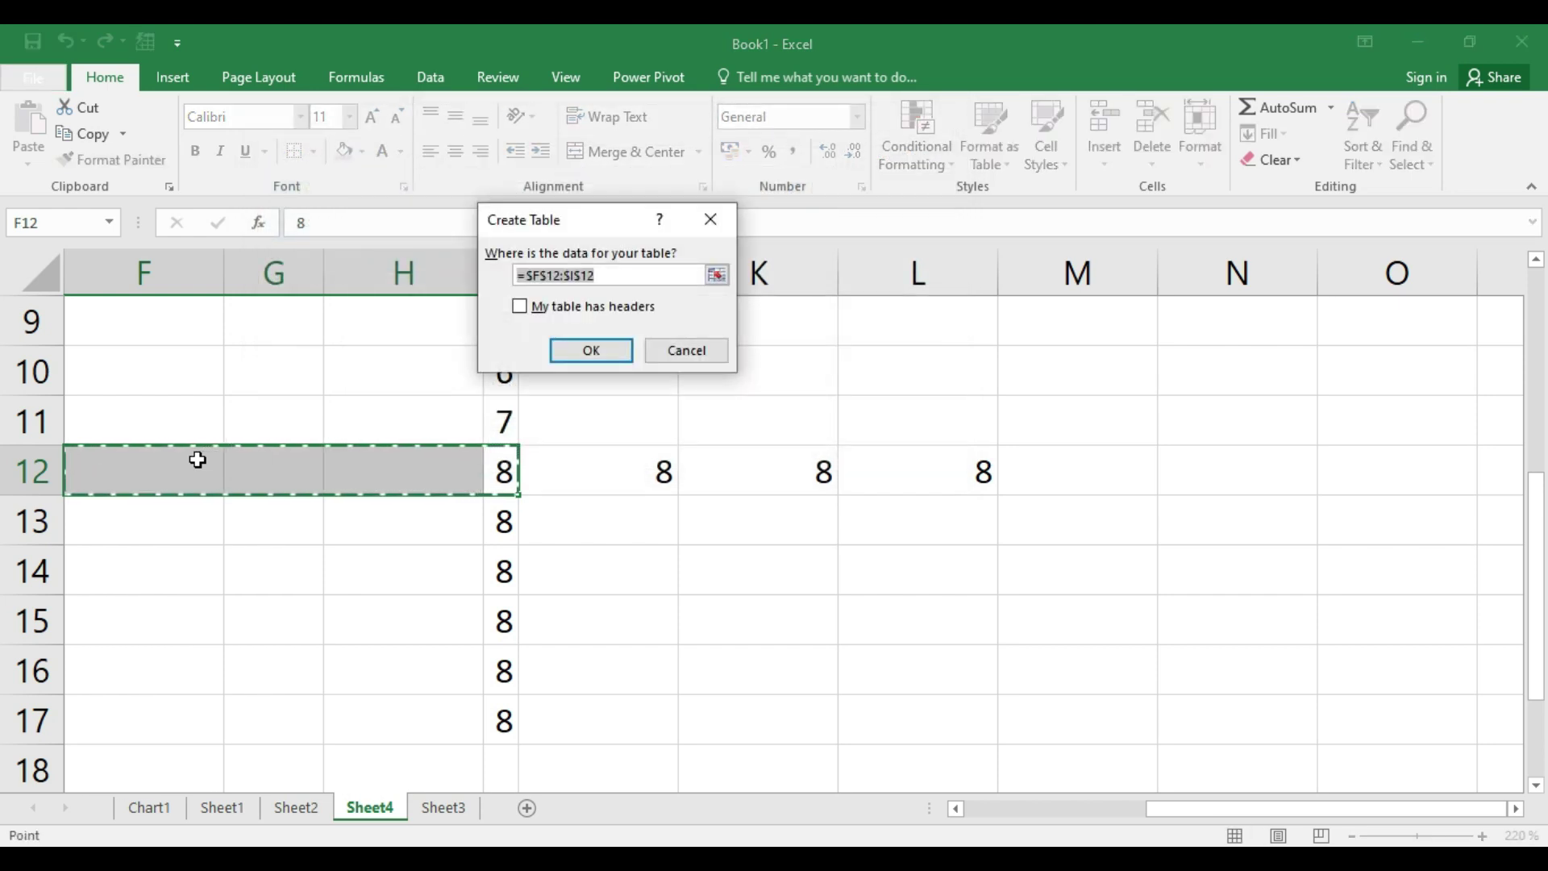
pyautogui.press('Return')
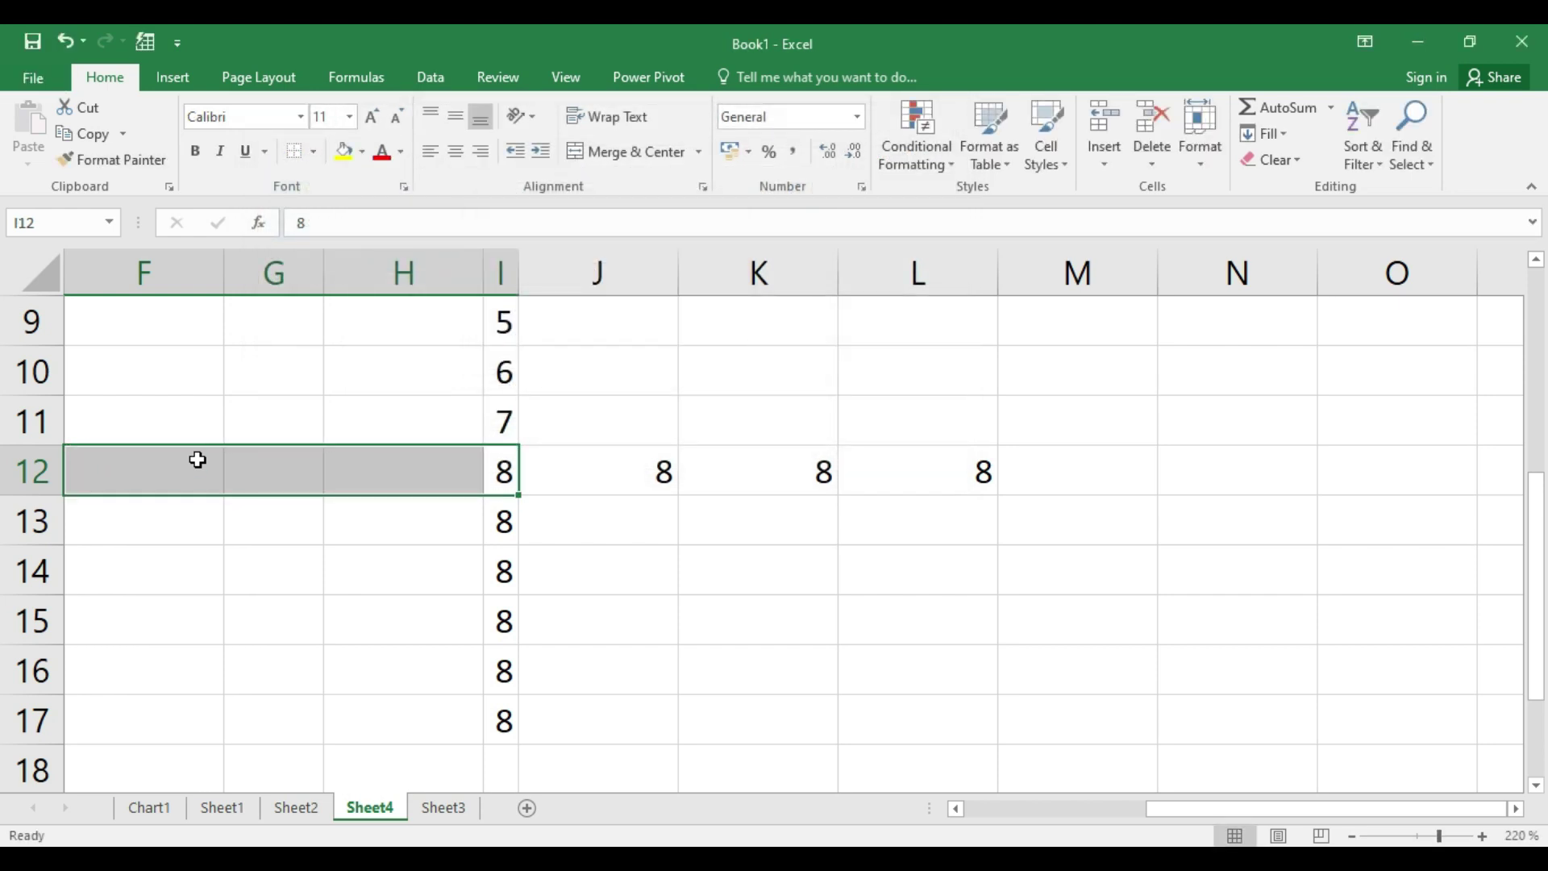
pyautogui.hotkey('ctrl', 't')
pyautogui.press('Escape')
pyautogui.hotkey('alt', 'Tab')
pyautogui.scroll(-1, 516, 576)
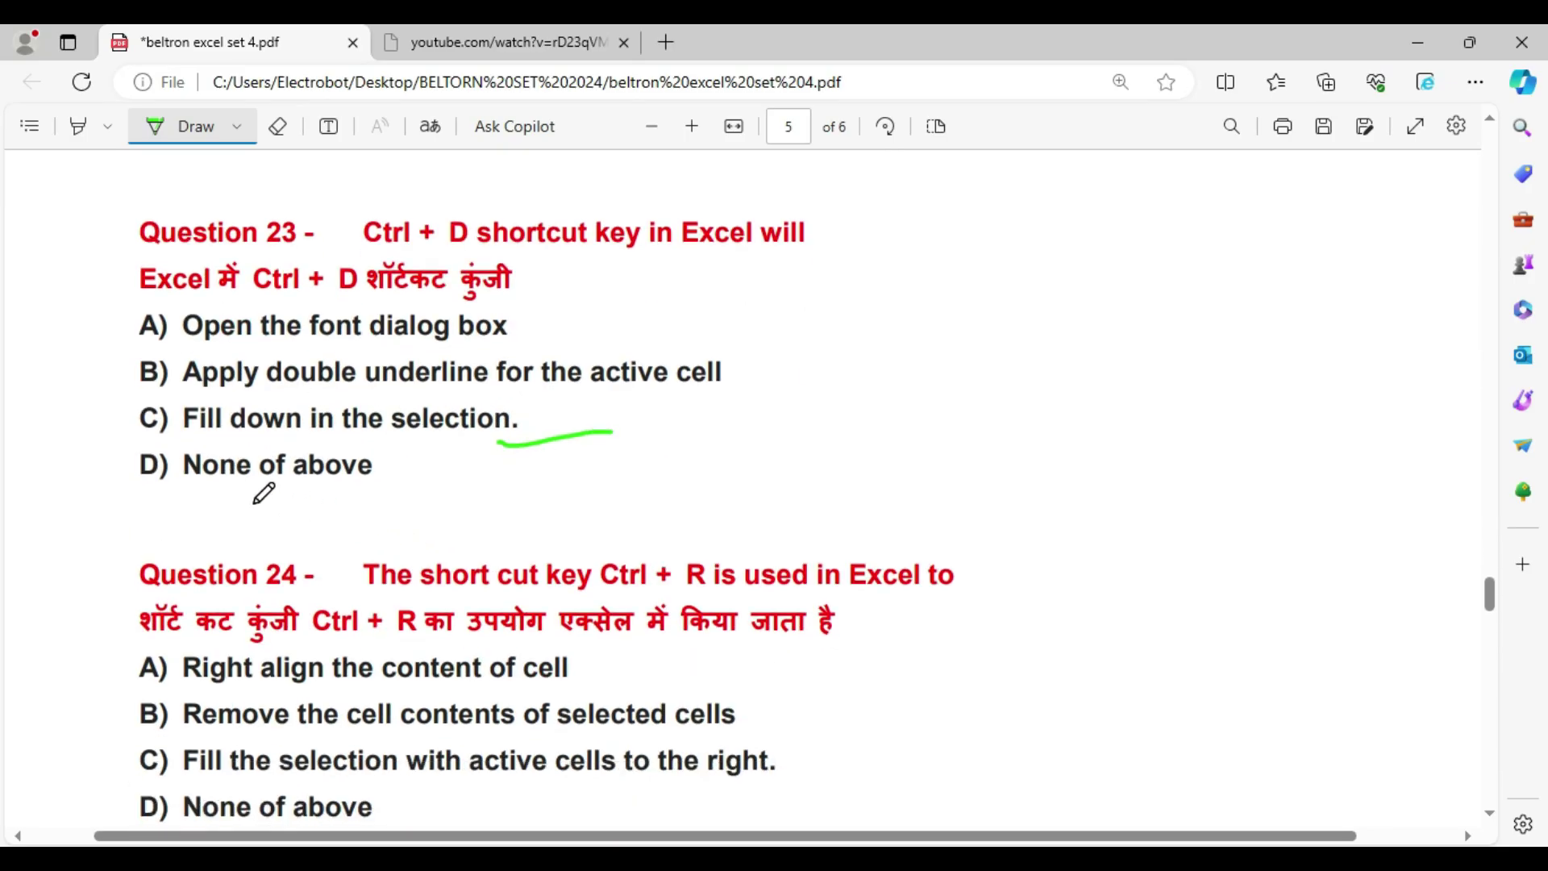
# Underline Question 24's option C, fill the selection to the right, in green.
pyautogui.scroll(-1, 256, 502)
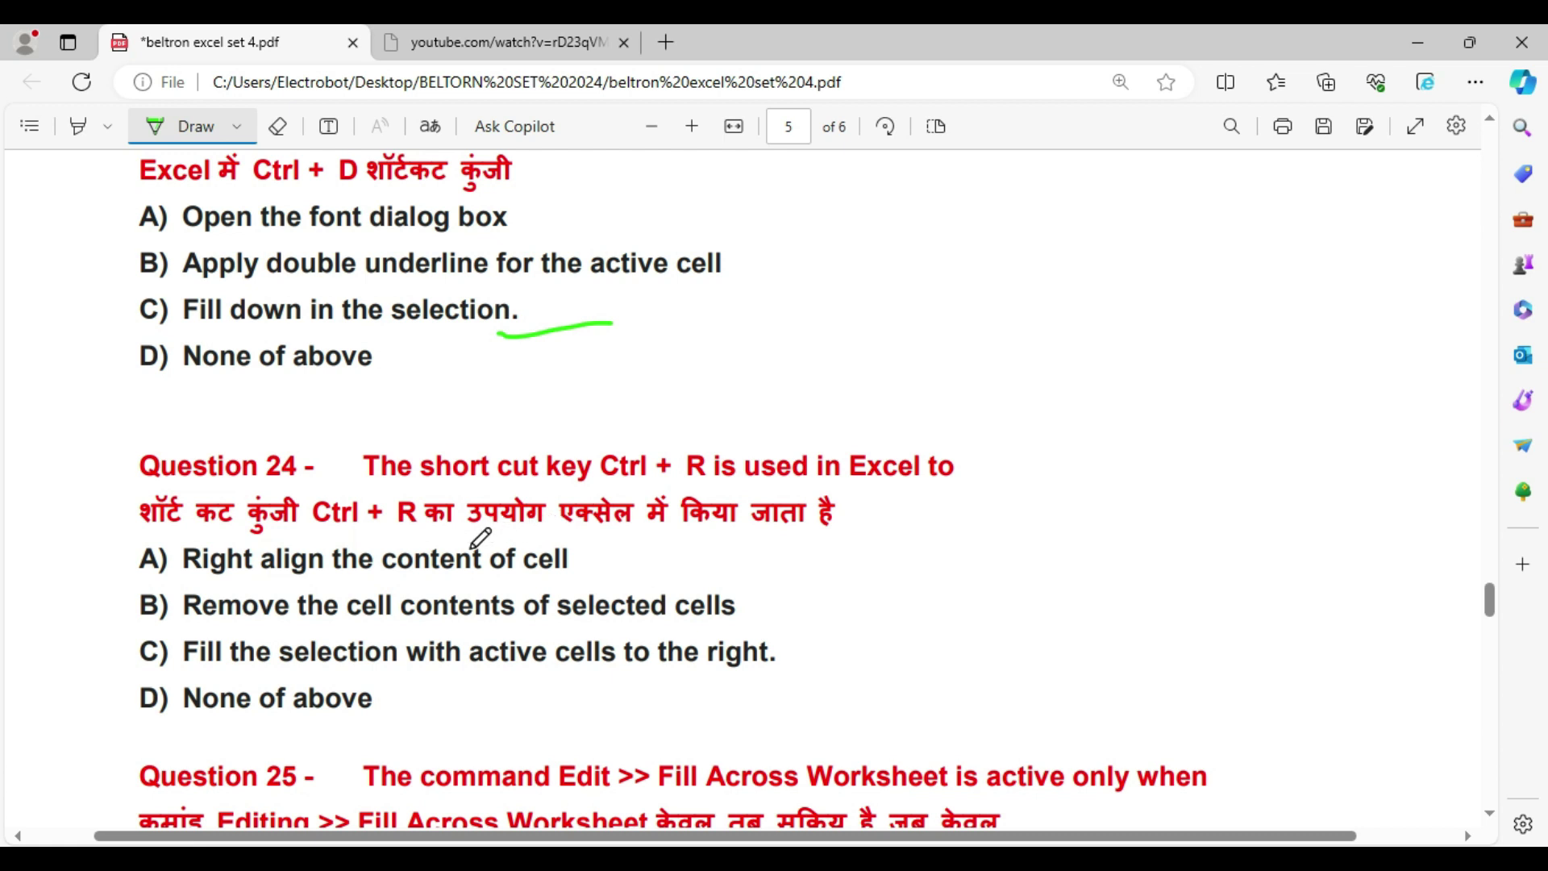
pyautogui.scroll(-1, 484, 541)
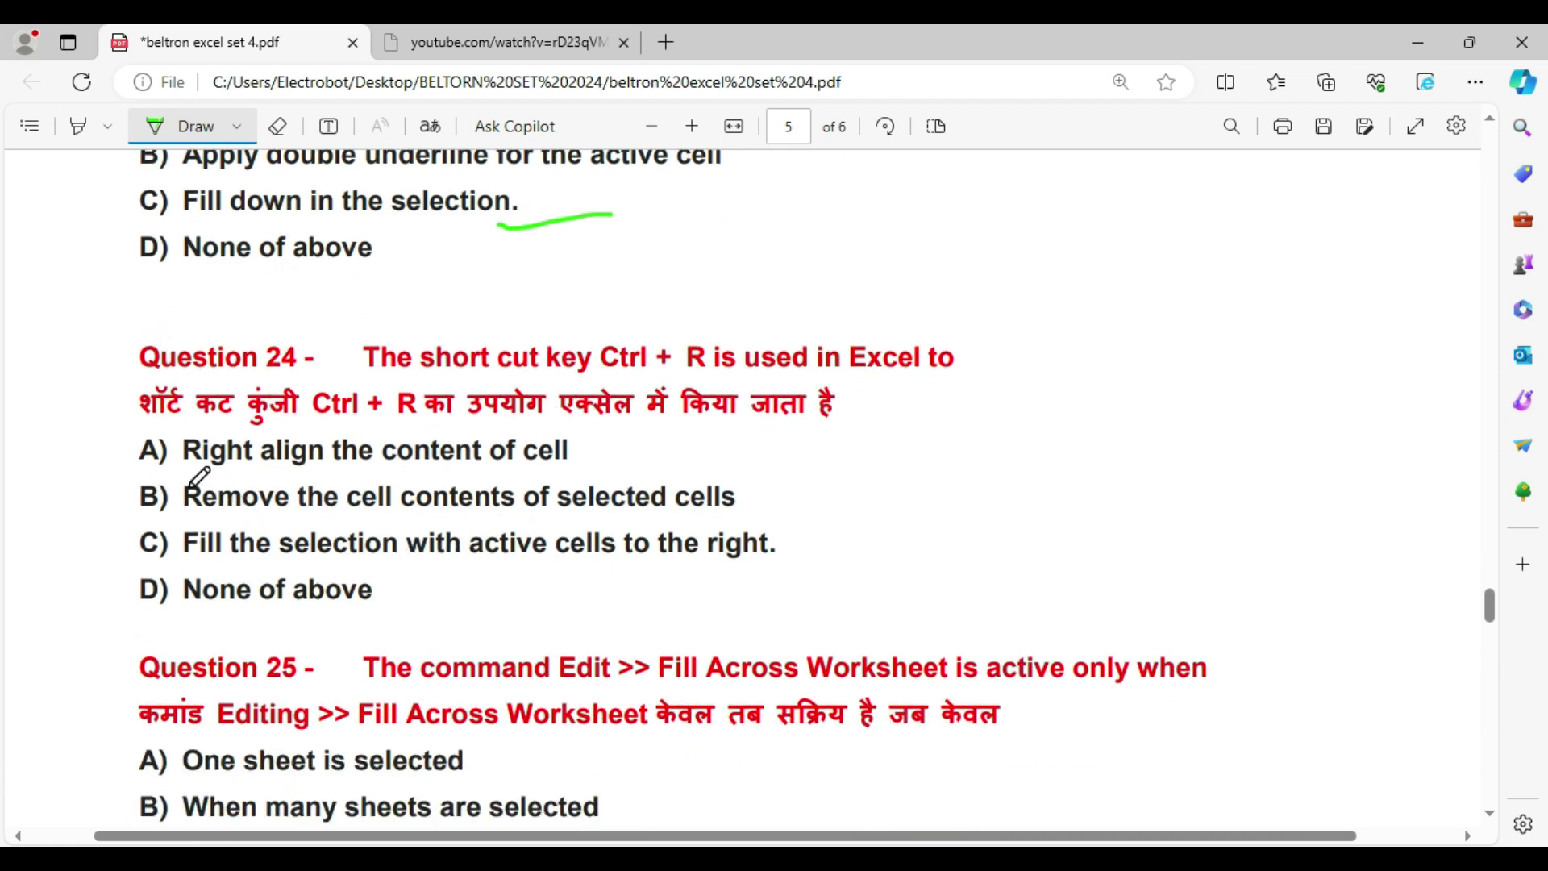
pyautogui.moveTo(187, 571); pyautogui.dragTo(838, 562)
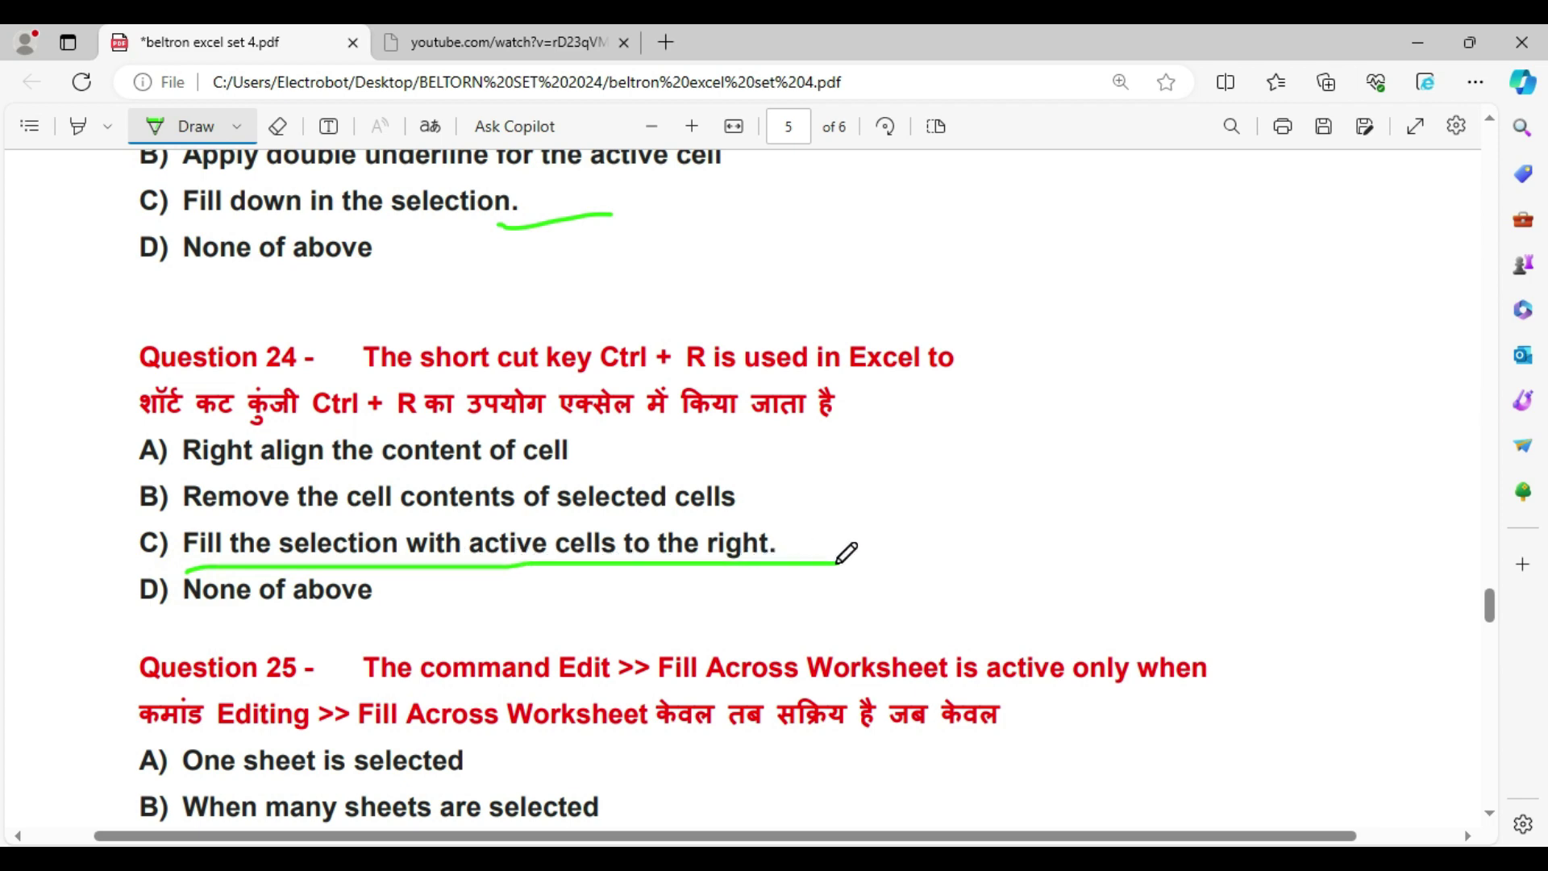
pyautogui.hotkey('alt', 'Tab')
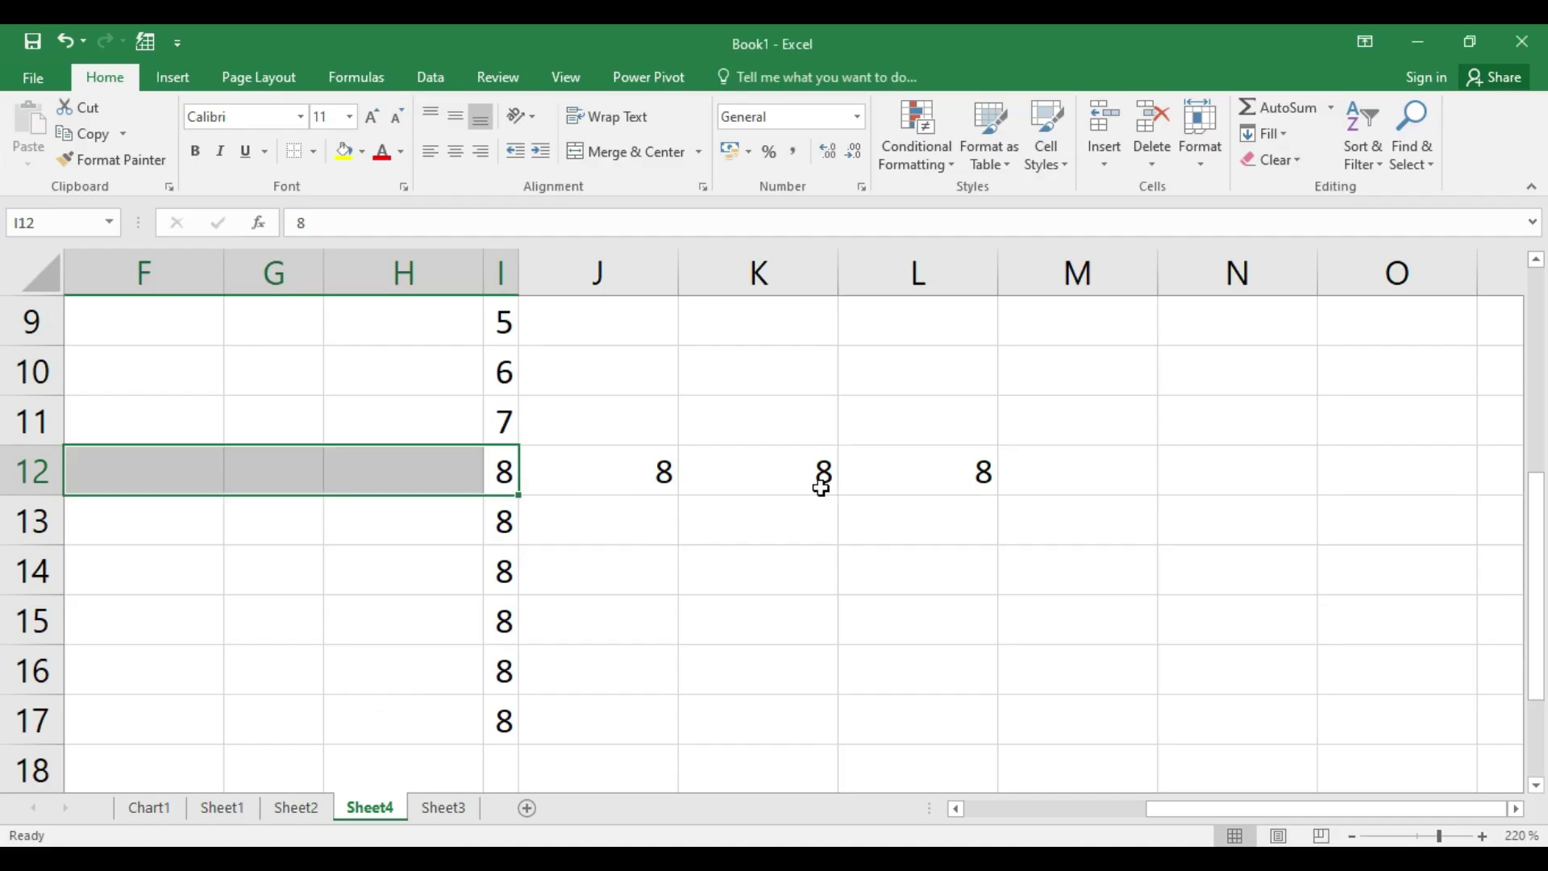
# Clear the 8s from J12:M12 and fill the 7 in I11 across J11:M11.
pyautogui.moveTo(630, 473); pyautogui.dragTo(1081, 483)
pyautogui.press('Delete')
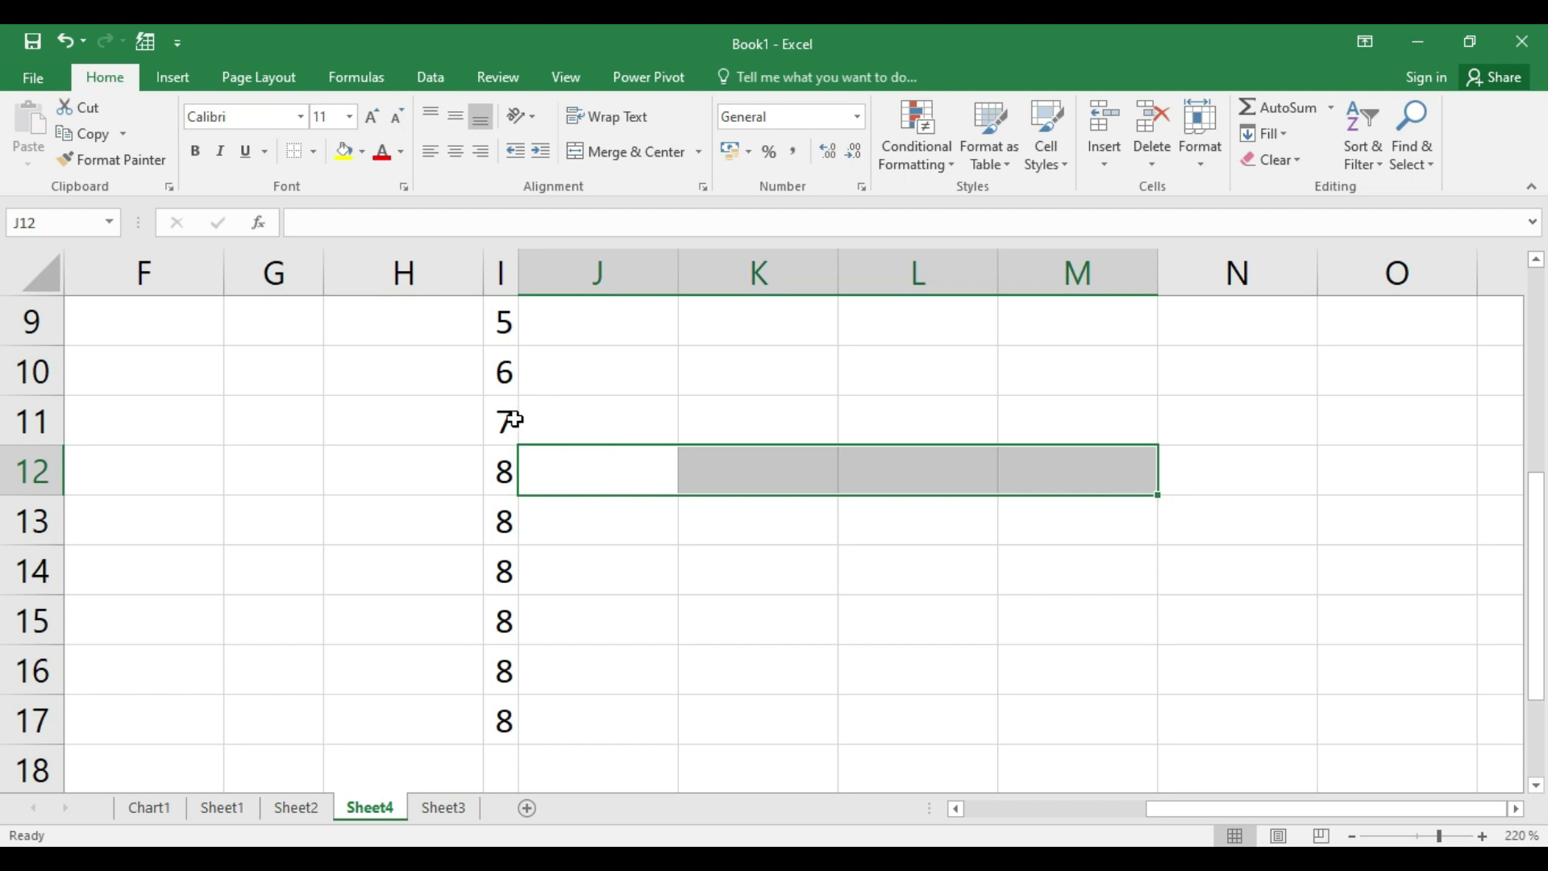
pyautogui.moveTo(513, 420); pyautogui.dragTo(1147, 418)
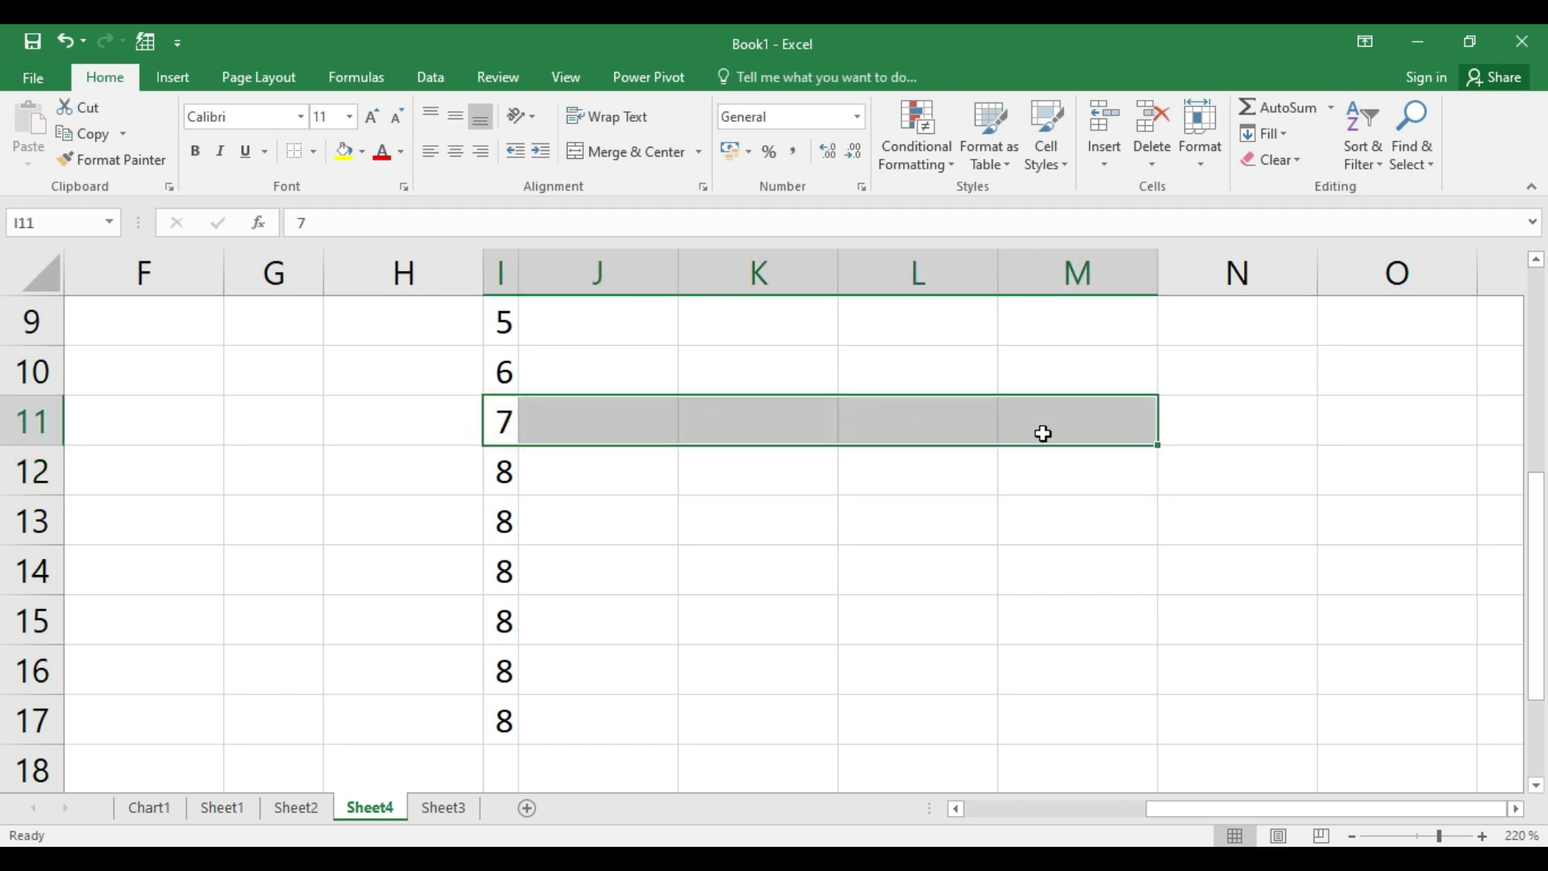
pyautogui.hotkey('ctrl', 'r')
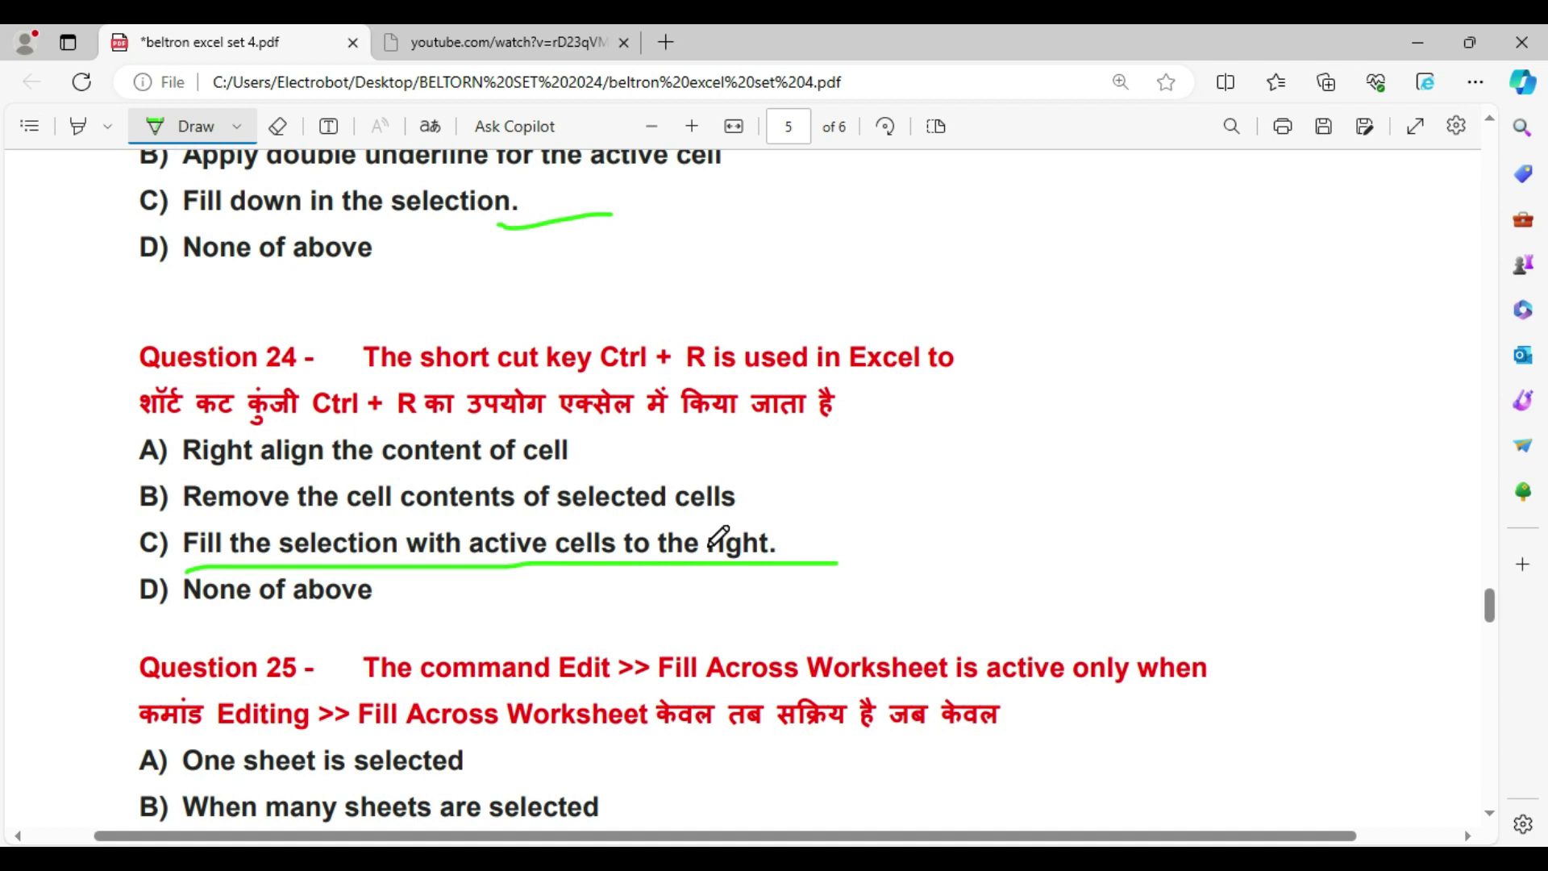
# Underline Fill Across Worksheet and options B–D, then tick option B, When many sheets are selected.
pyautogui.hotkey('alt', 'Tab')
pyautogui.hotkey('alt', 'Tab')
pyautogui.scroll(-3, 329, 613)
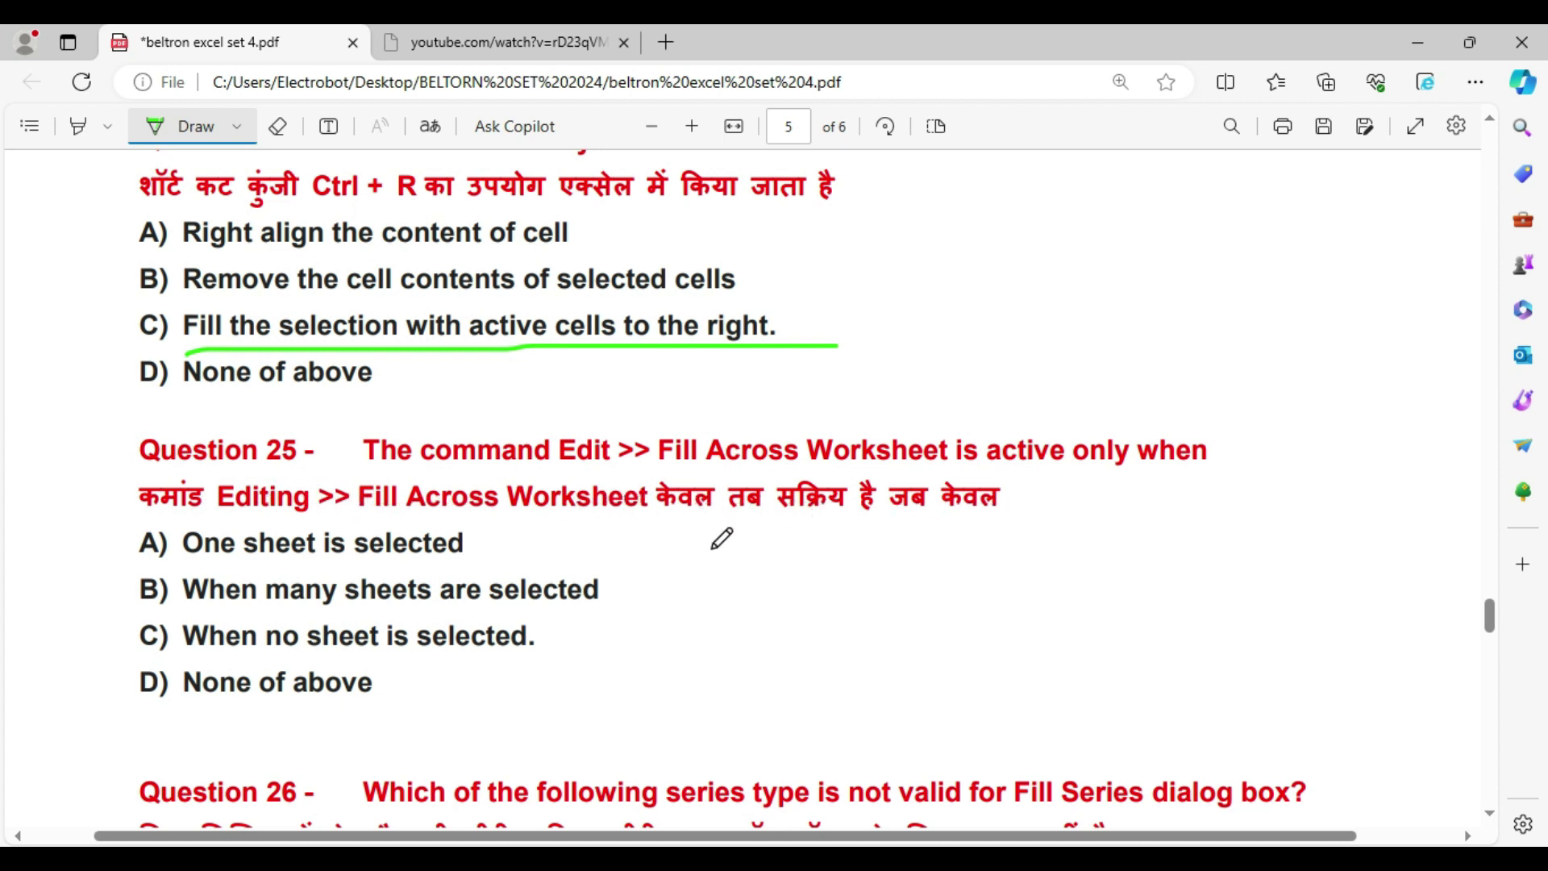
pyautogui.moveTo(364, 514); pyautogui.dragTo(596, 514)
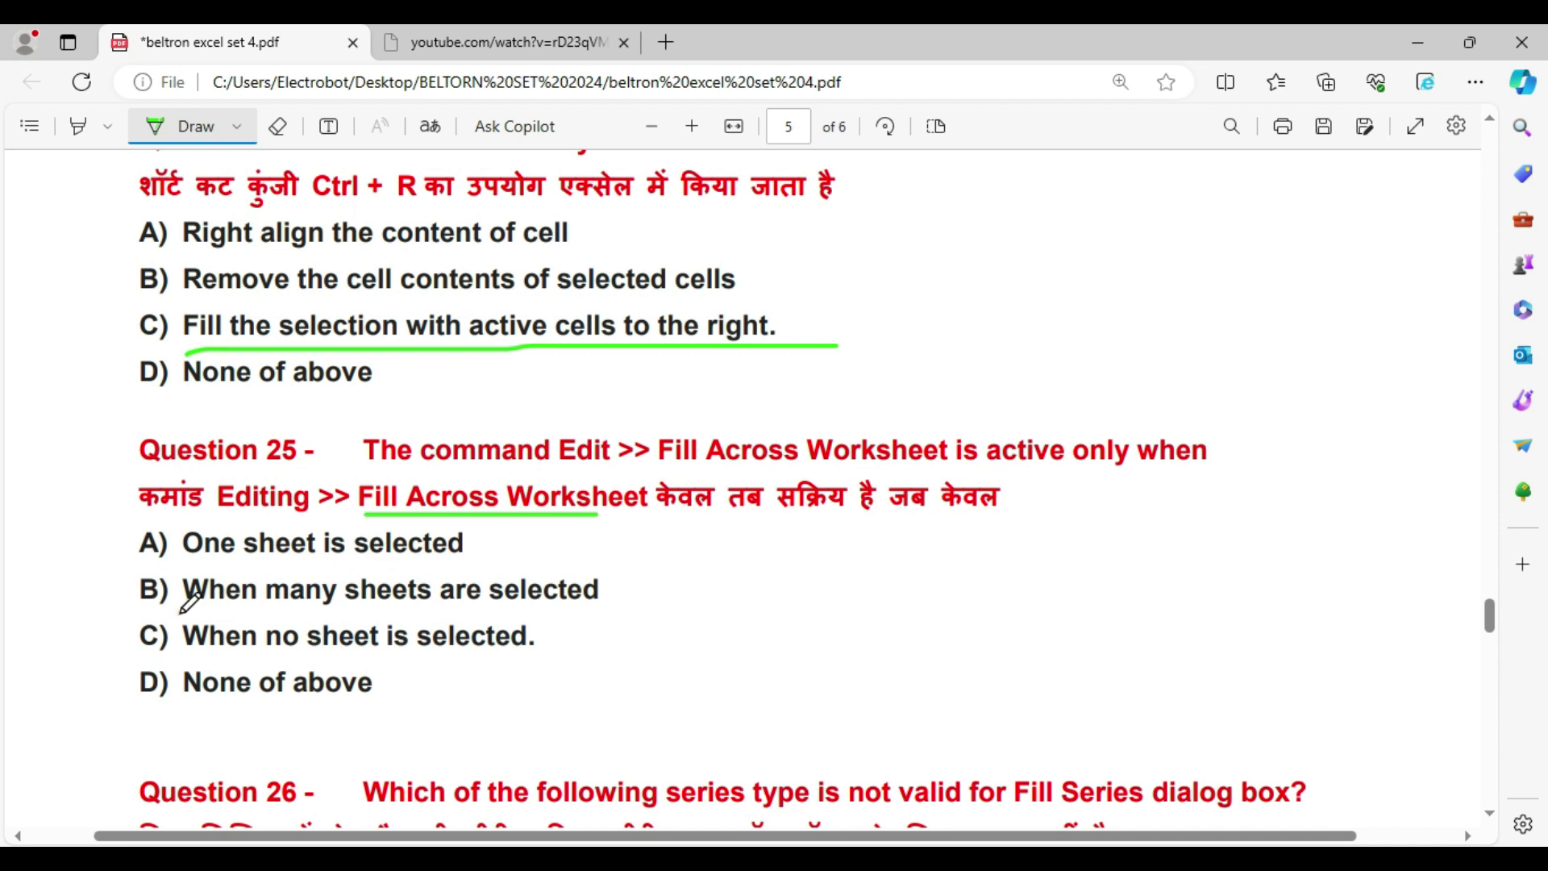
pyautogui.moveTo(181, 612); pyautogui.dragTo(603, 608)
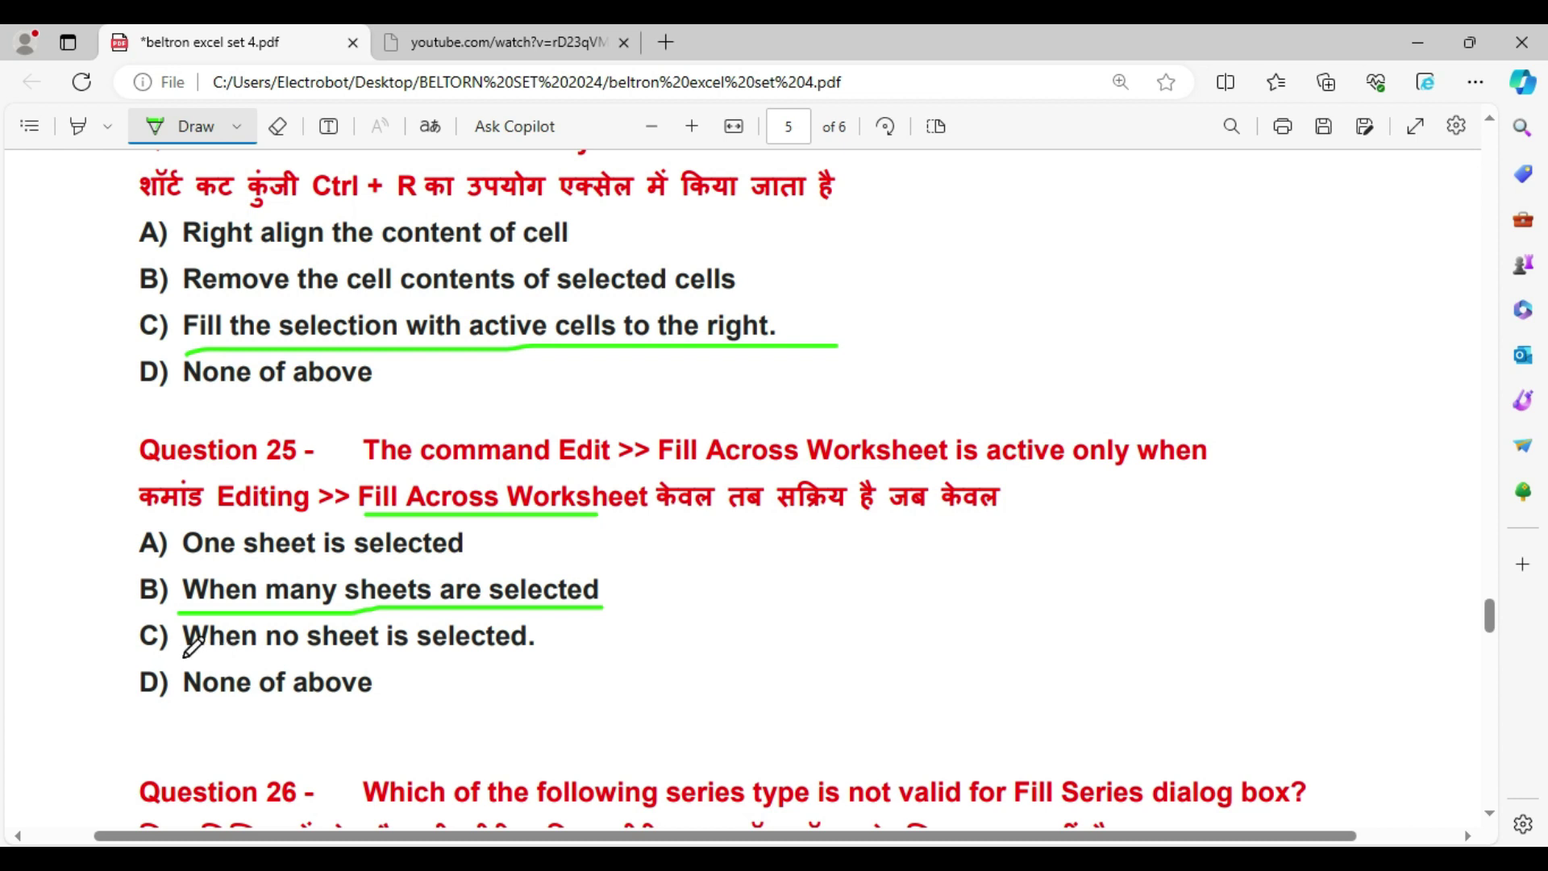
pyautogui.moveTo(184, 656); pyautogui.dragTo(531, 652)
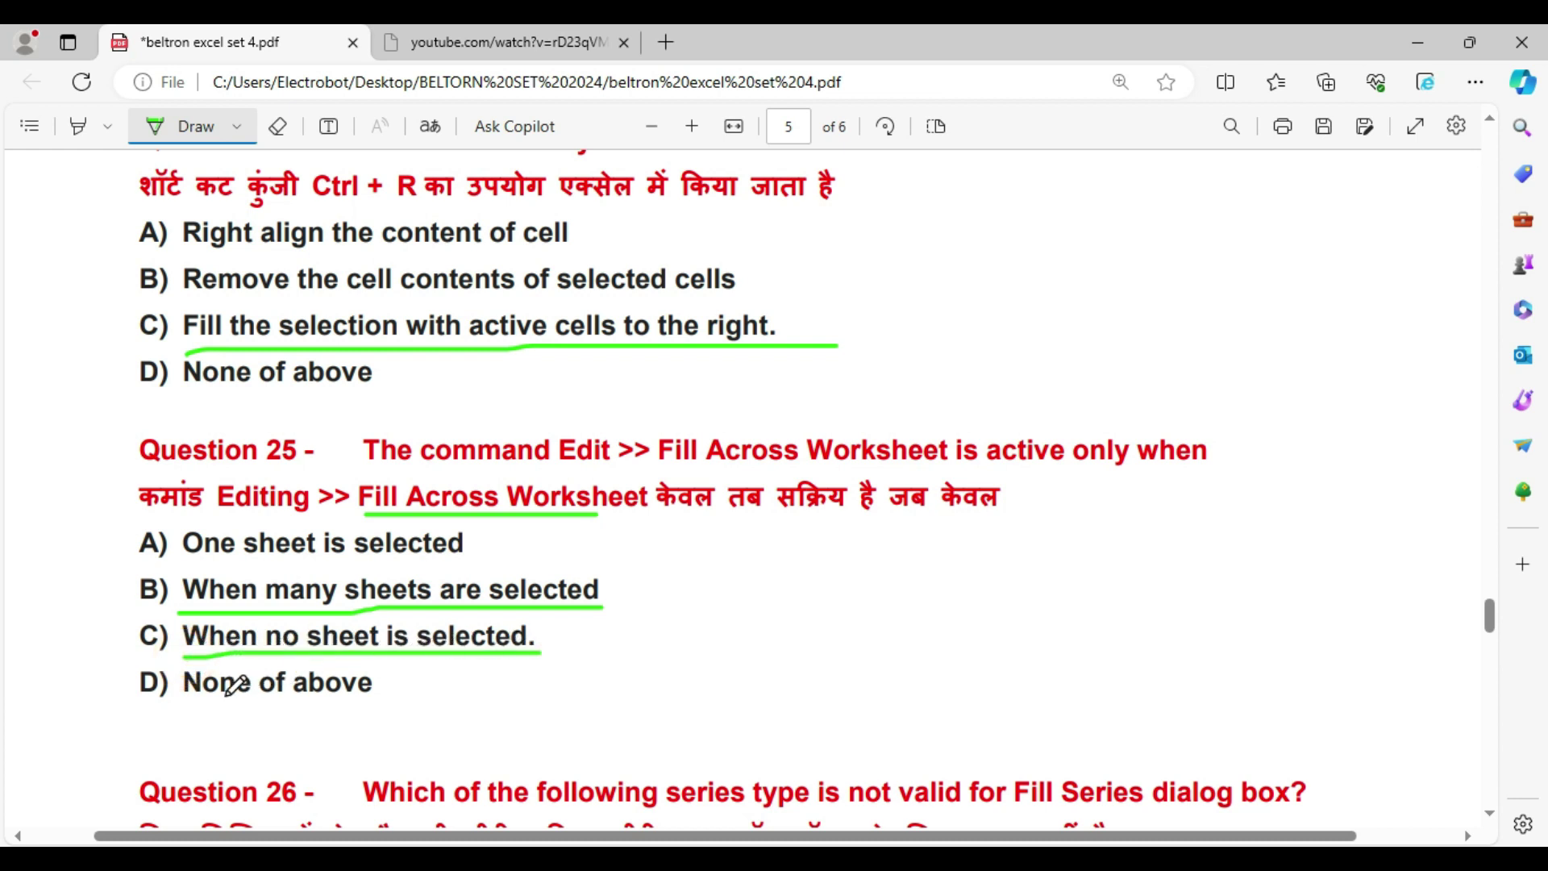
pyautogui.moveTo(175, 704); pyautogui.dragTo(402, 703)
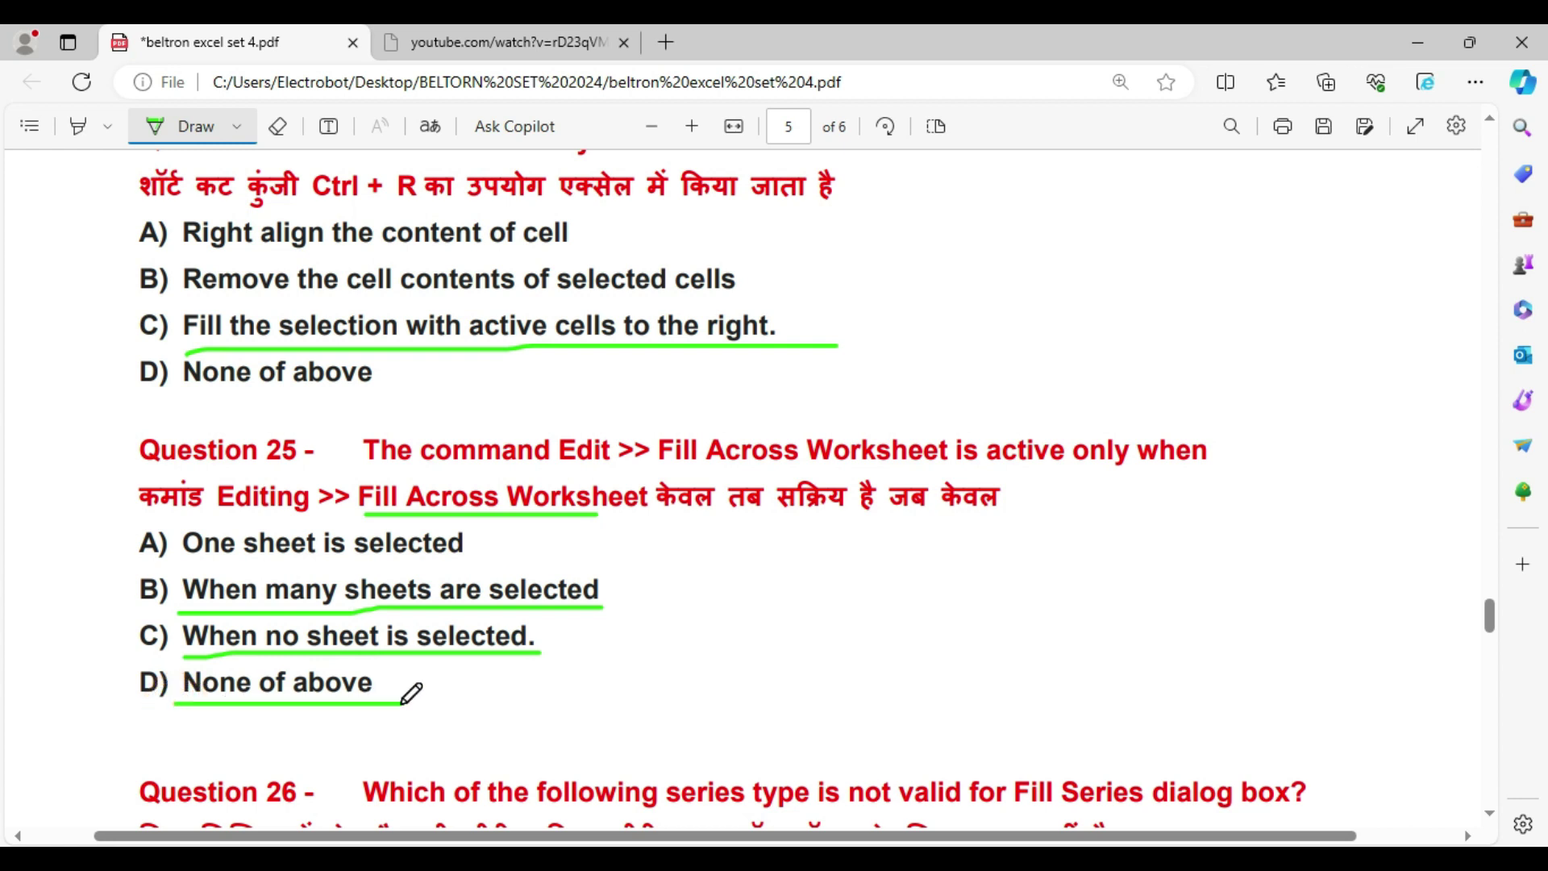
pyautogui.click(242, 609)
pyautogui.moveTo(611, 593); pyautogui.dragTo(783, 554)
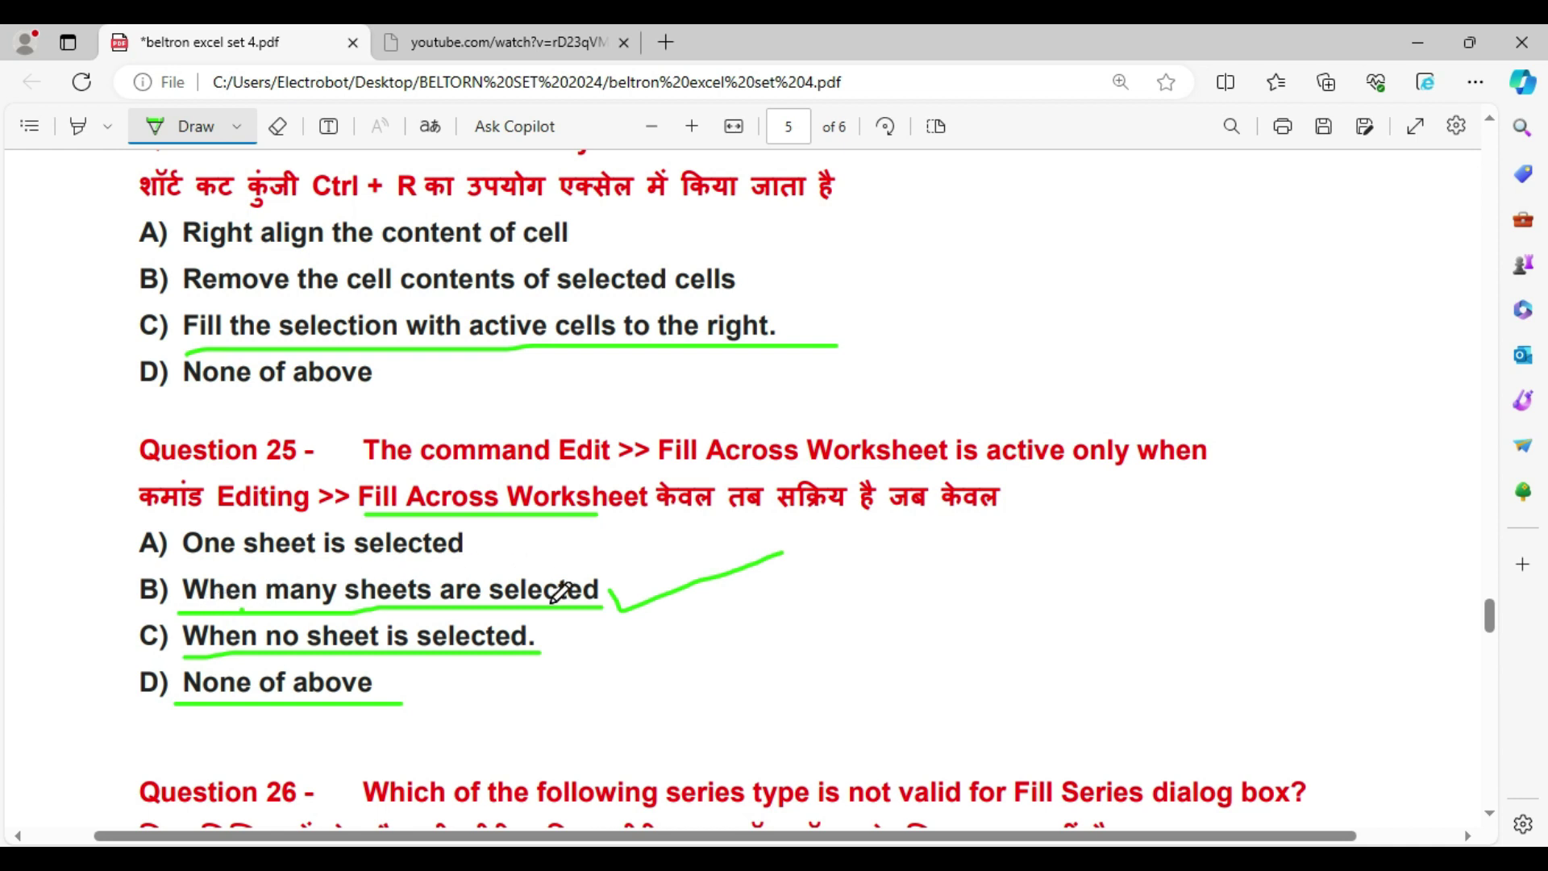
# Create a new blank Excel workbook from File > New.
pyautogui.hotkey('alt', 'Tab')
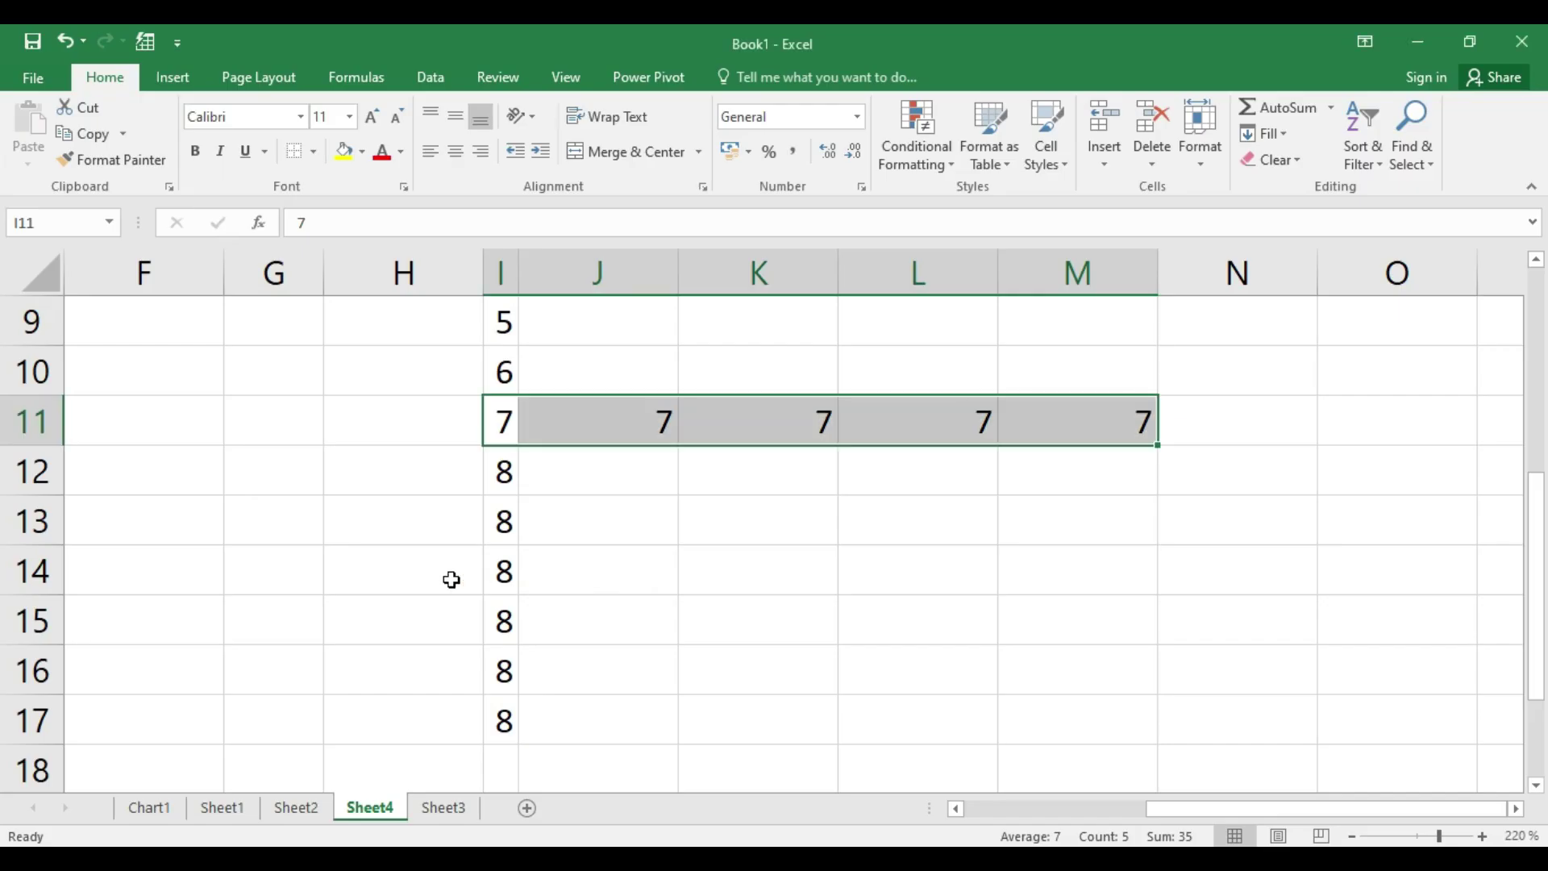
pyautogui.click(420, 639)
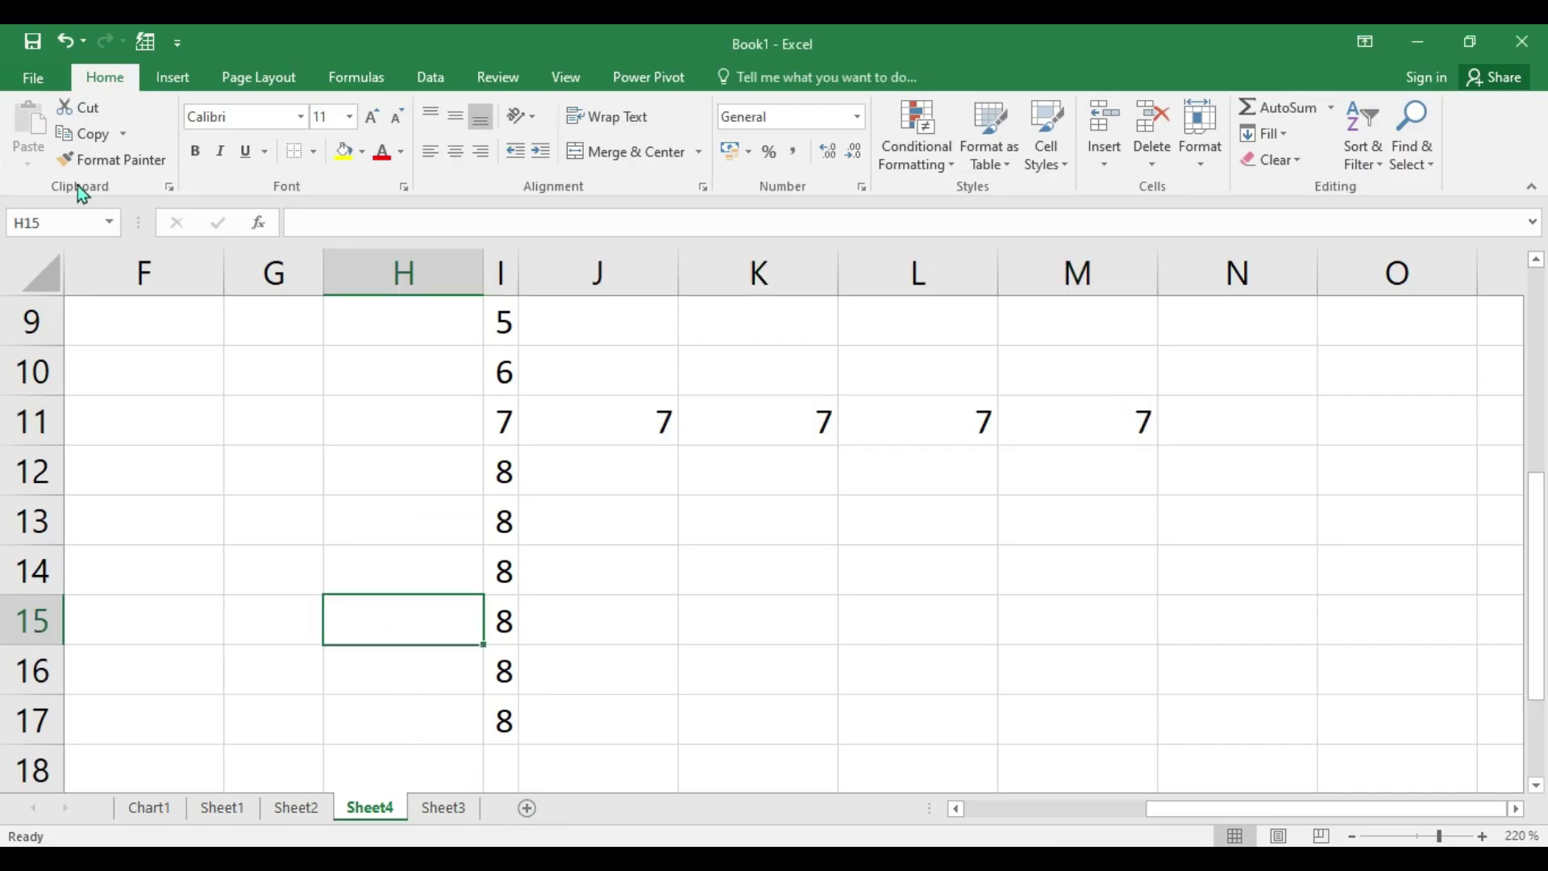
pyautogui.click(32, 81)
pyautogui.click(36, 177)
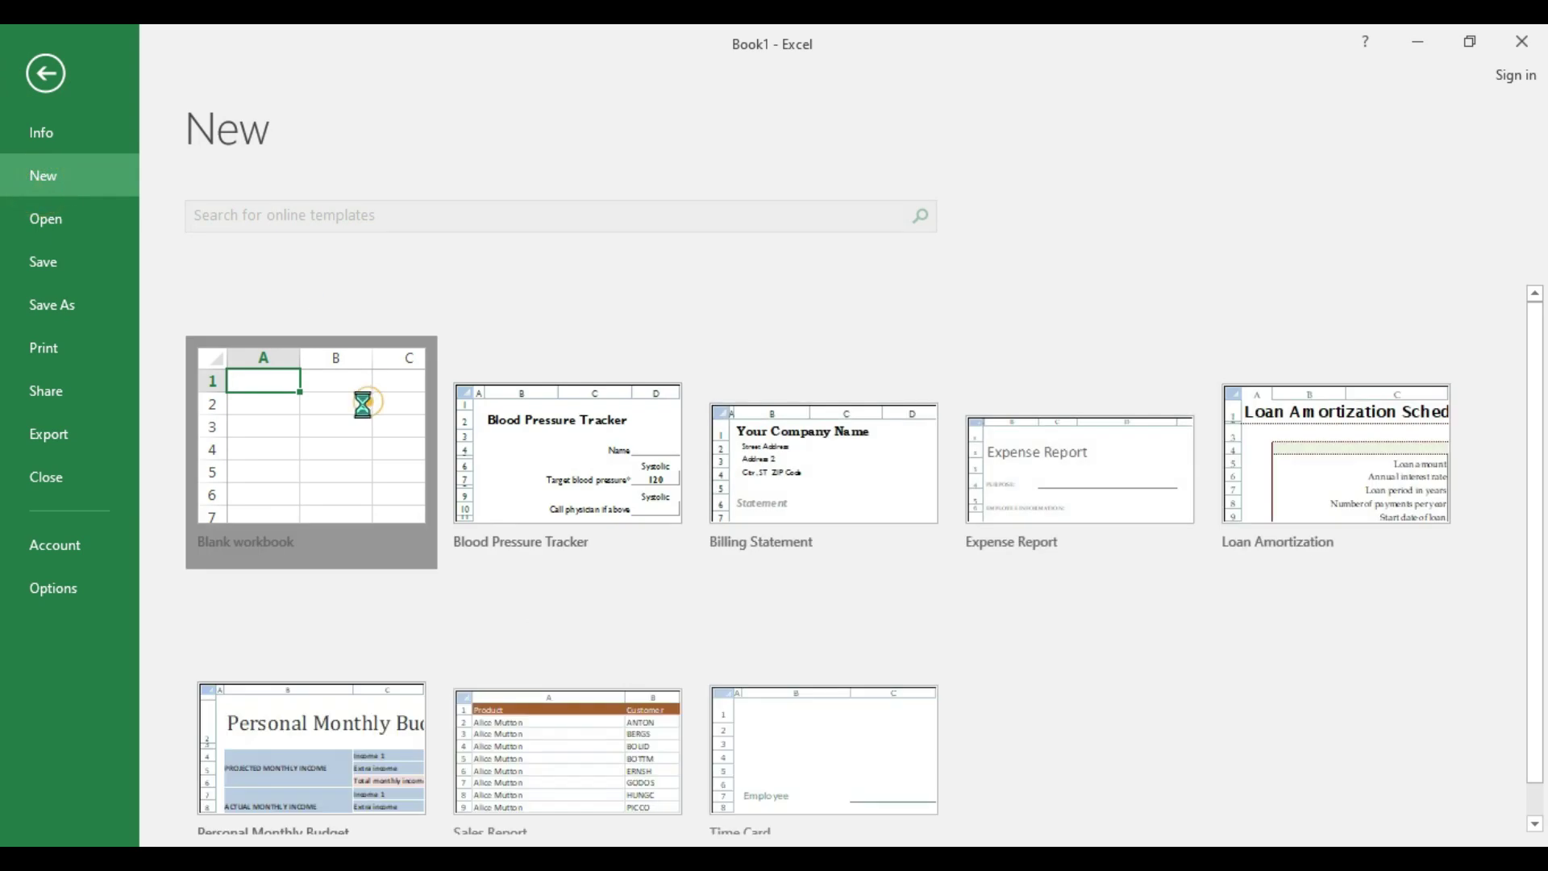
pyautogui.click(360, 403)
# Enter 'ram' and other sample text entries down column E, starting at E5.
pyautogui.click(363, 369)
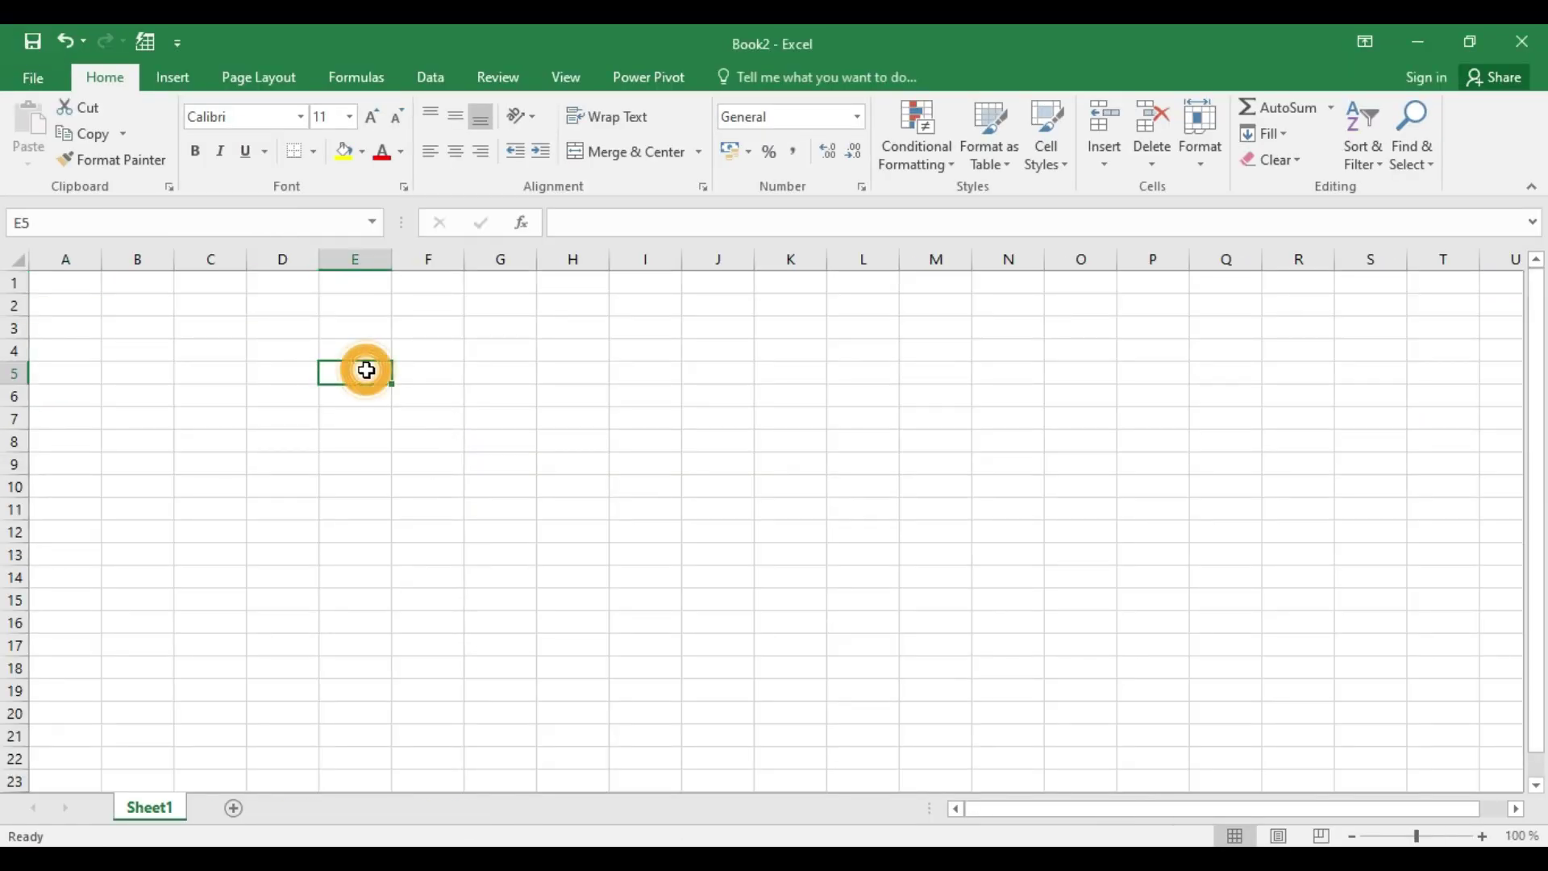
pyautogui.write('ram')
pyautogui.press('Return')
pyautogui.write('sy')
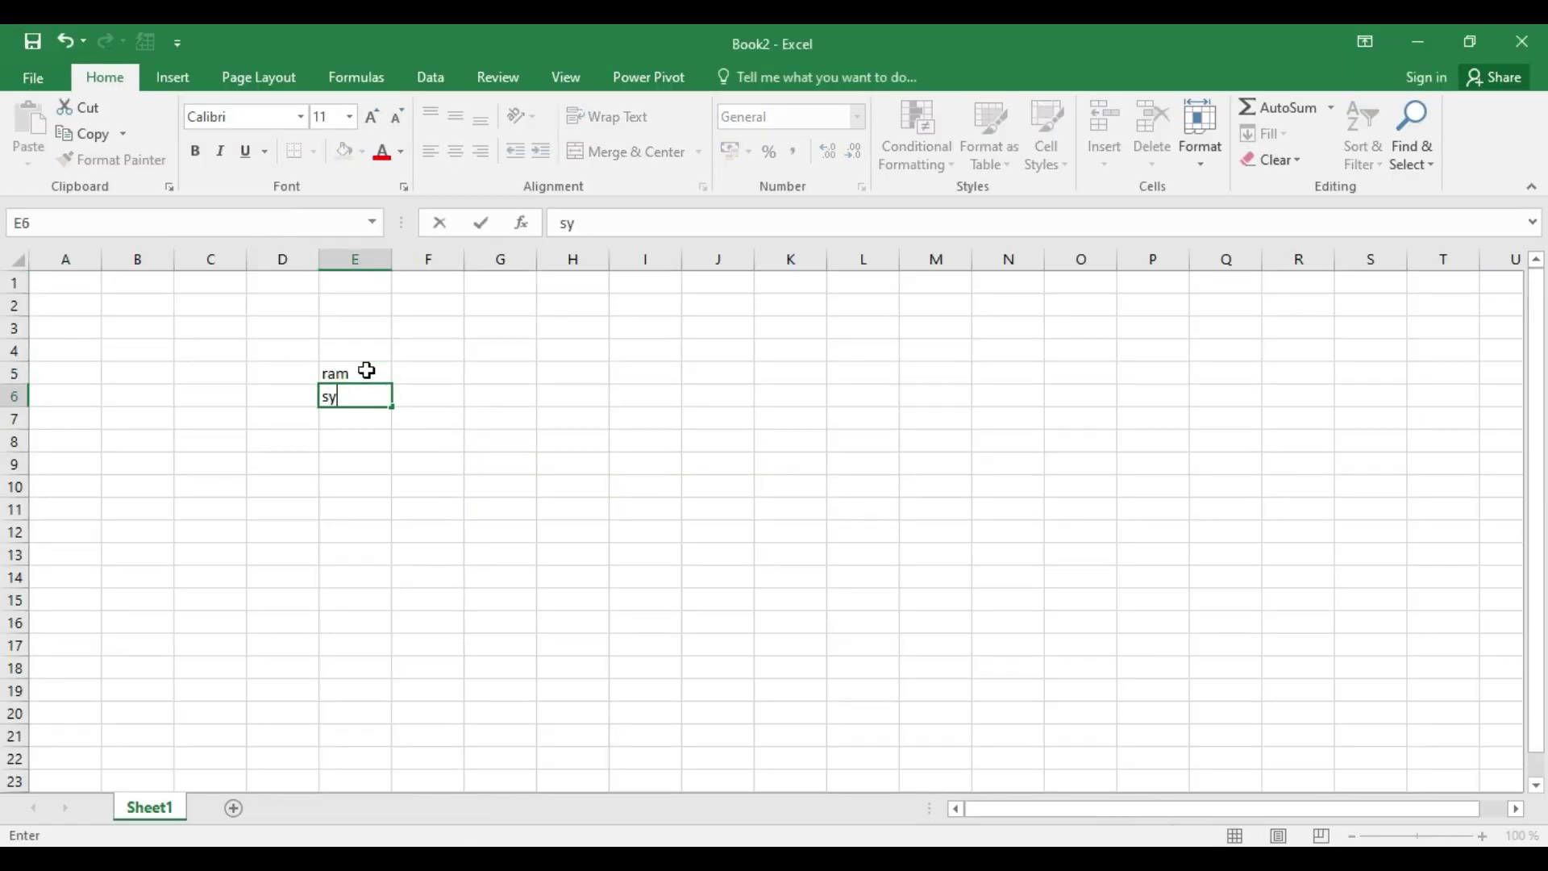
pyautogui.write('asd')
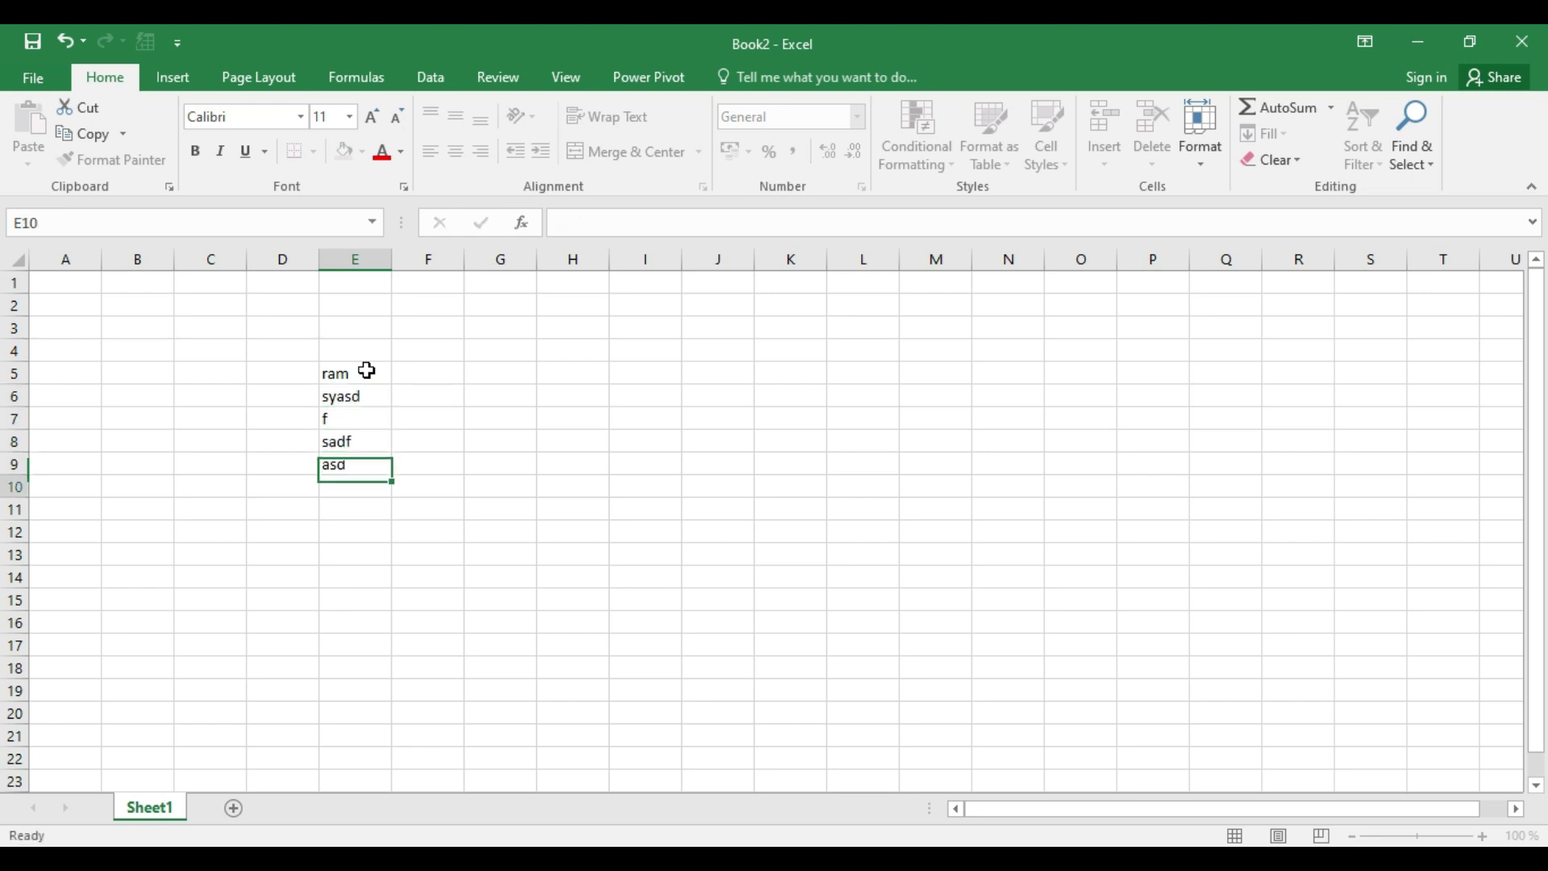
pyautogui.write(' f sadf asd f asd f as')
pyautogui.click(339, 467)
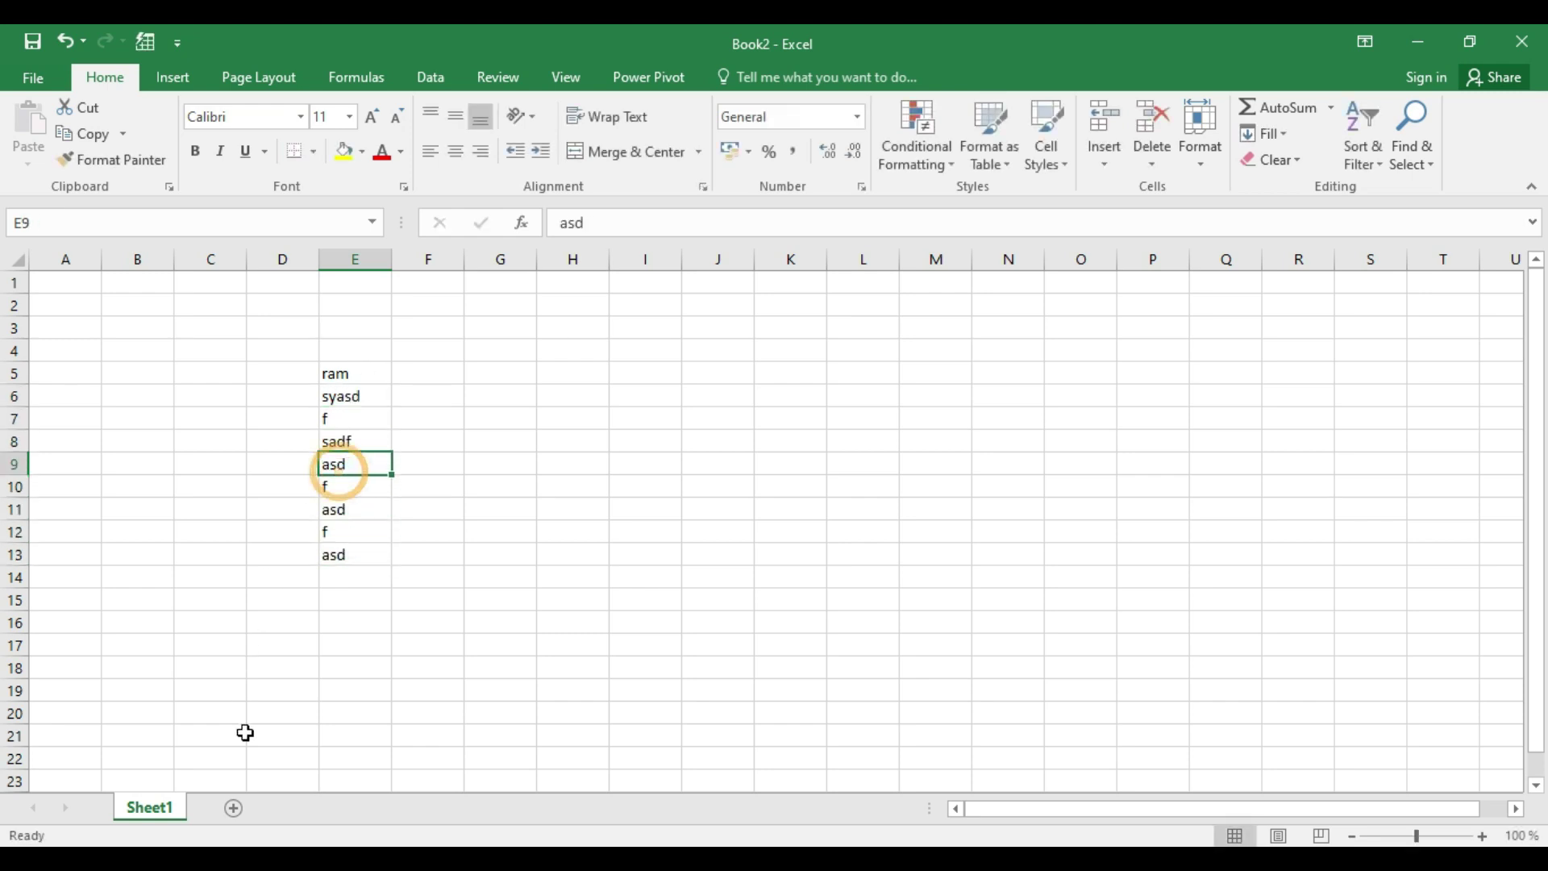
# Add Sheet2 and Sheet3, then return to Sheet1 and select E4:E13.
pyautogui.click(233, 808)
pyautogui.click(310, 809)
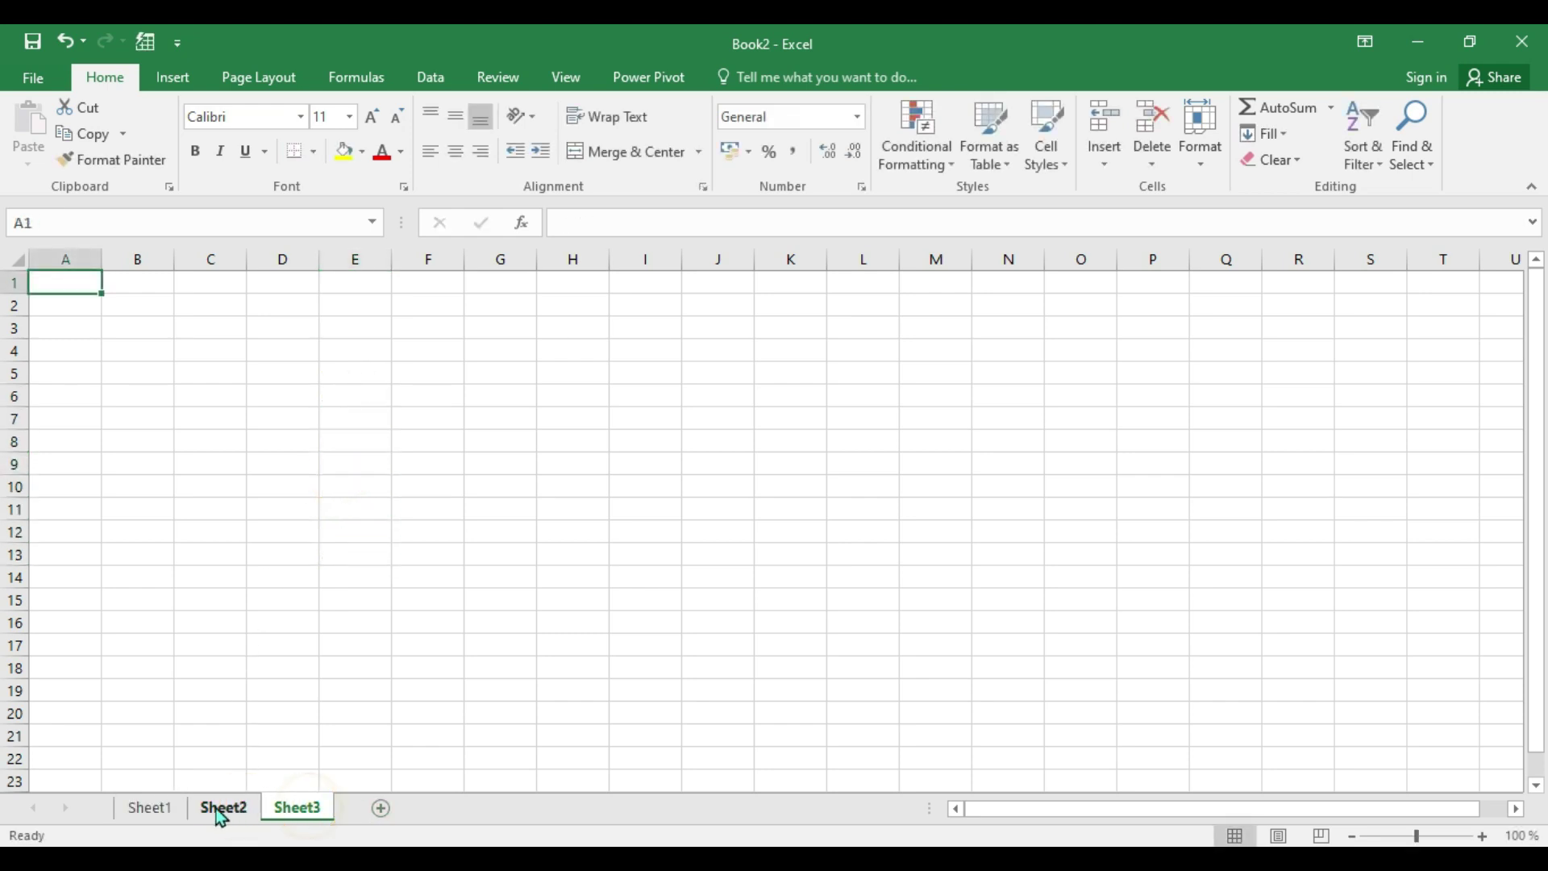
pyautogui.click(219, 809)
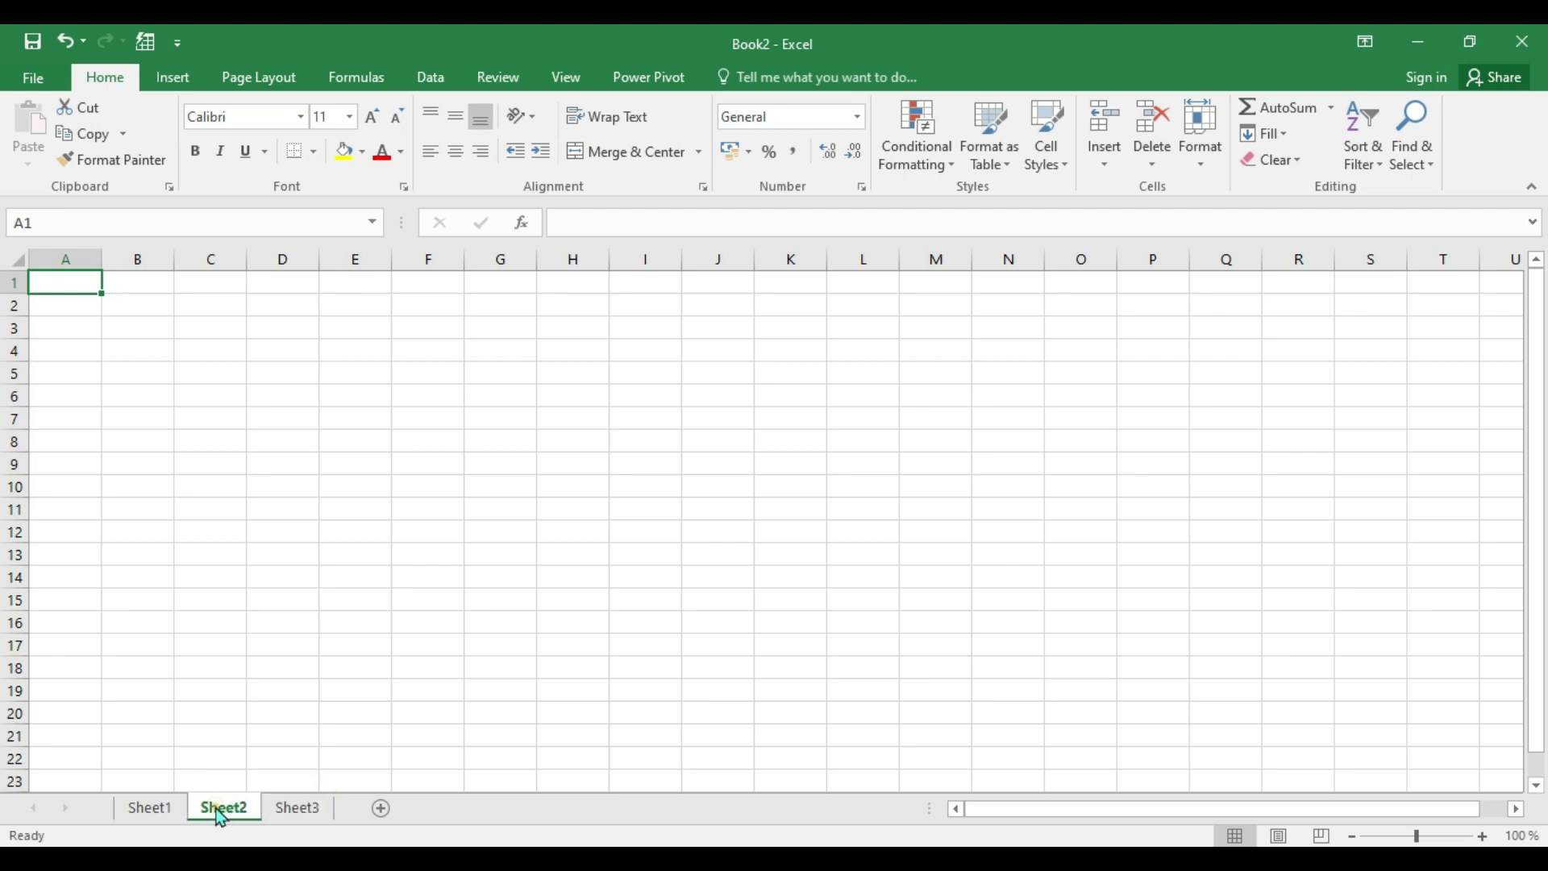
pyautogui.click(300, 810)
pyautogui.click(154, 807)
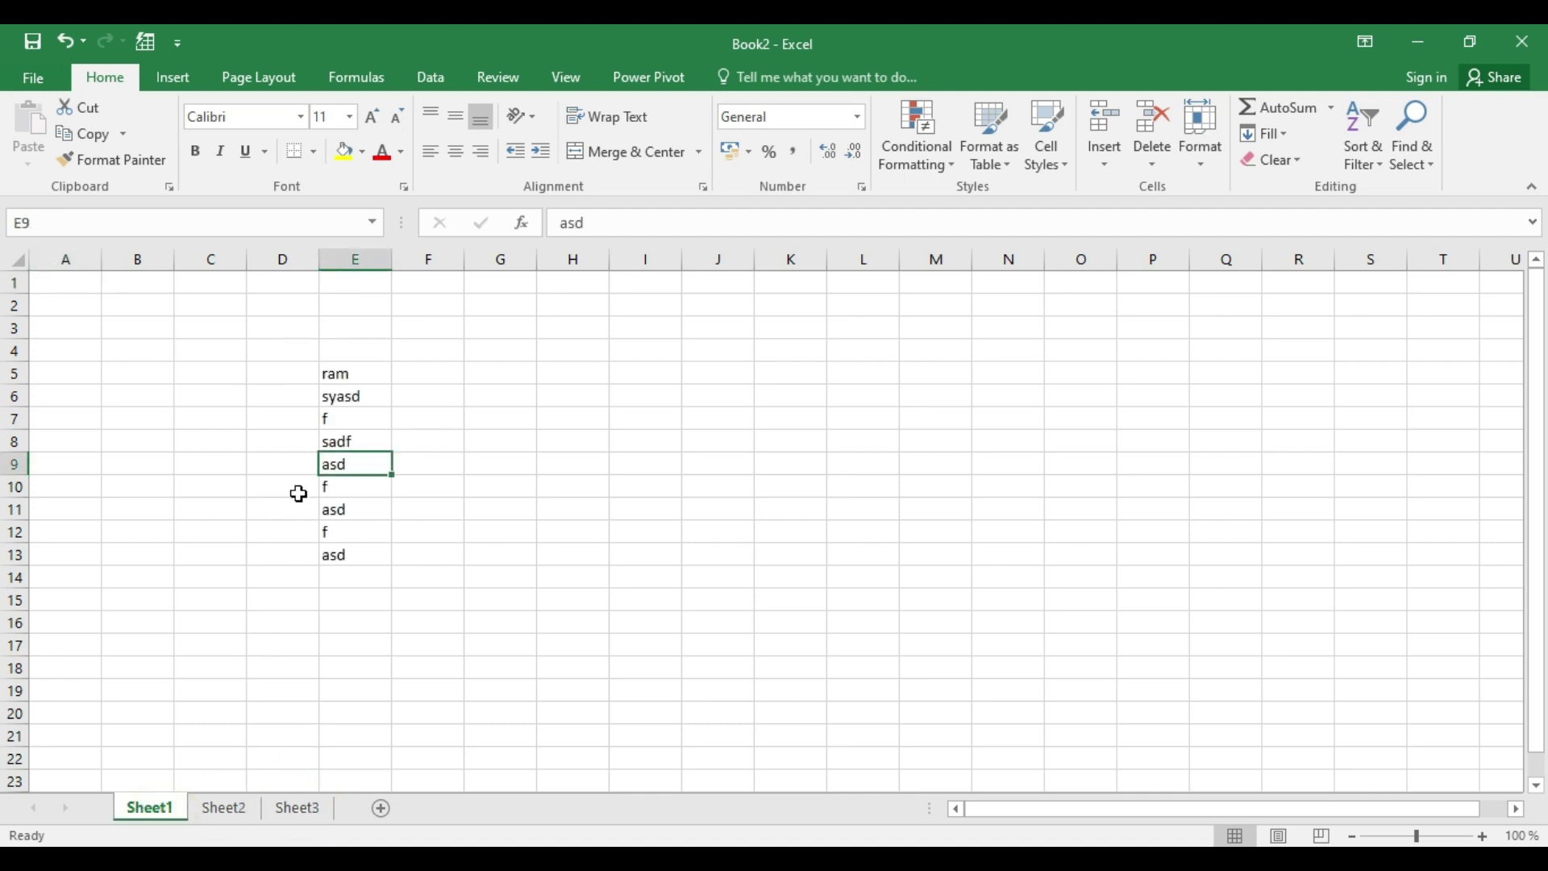
pyautogui.moveTo(342, 360); pyautogui.dragTo(338, 557)
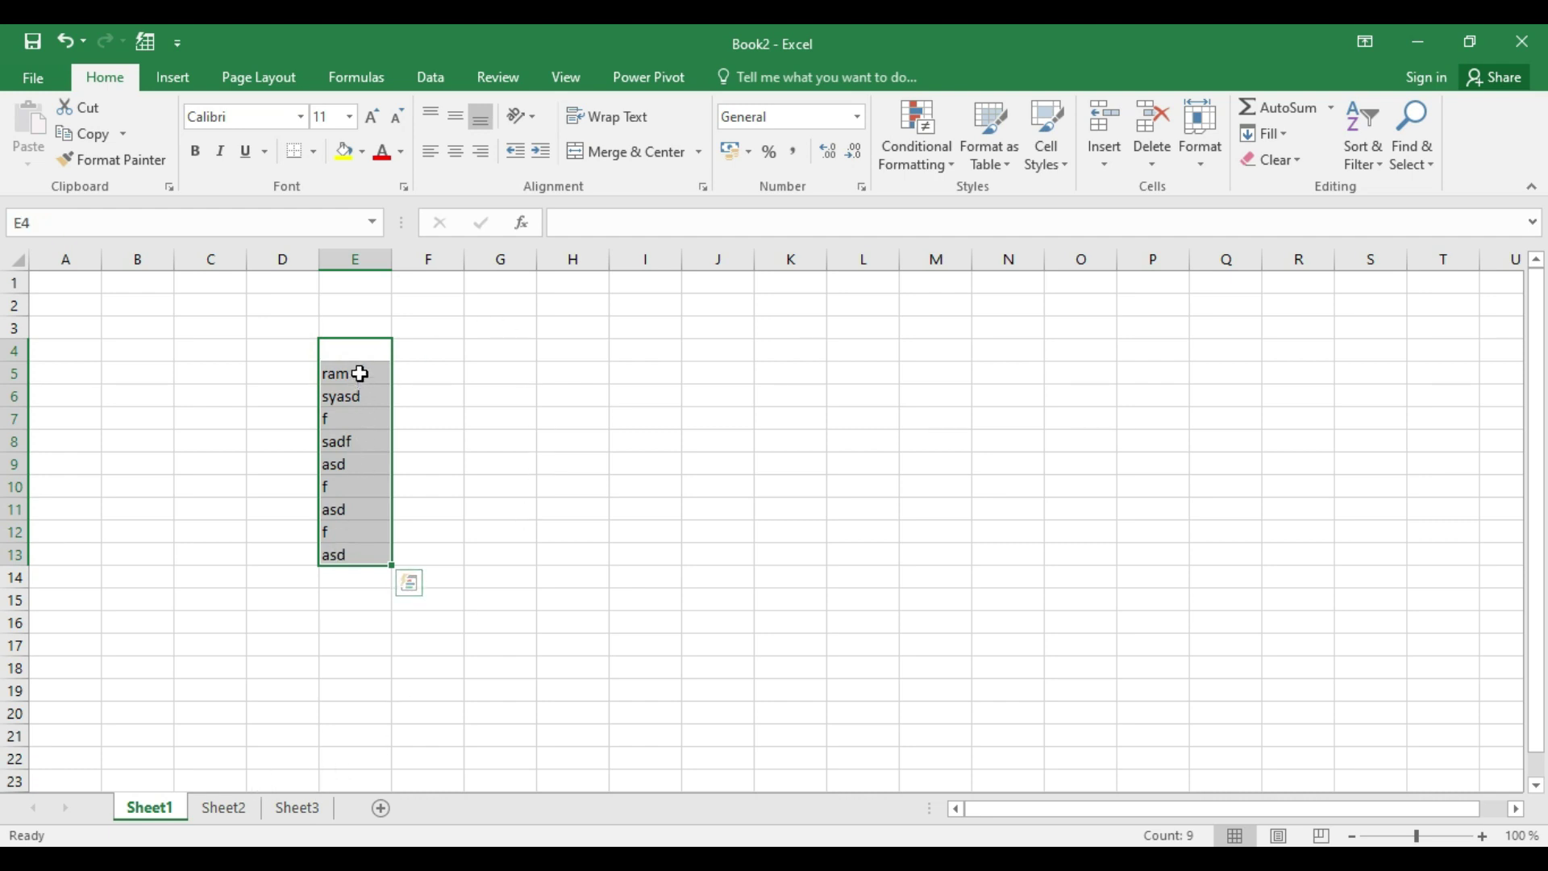
# Select and copy the word list in column E of Book2.
pyautogui.moveTo(359, 372); pyautogui.dragTo(356, 547)
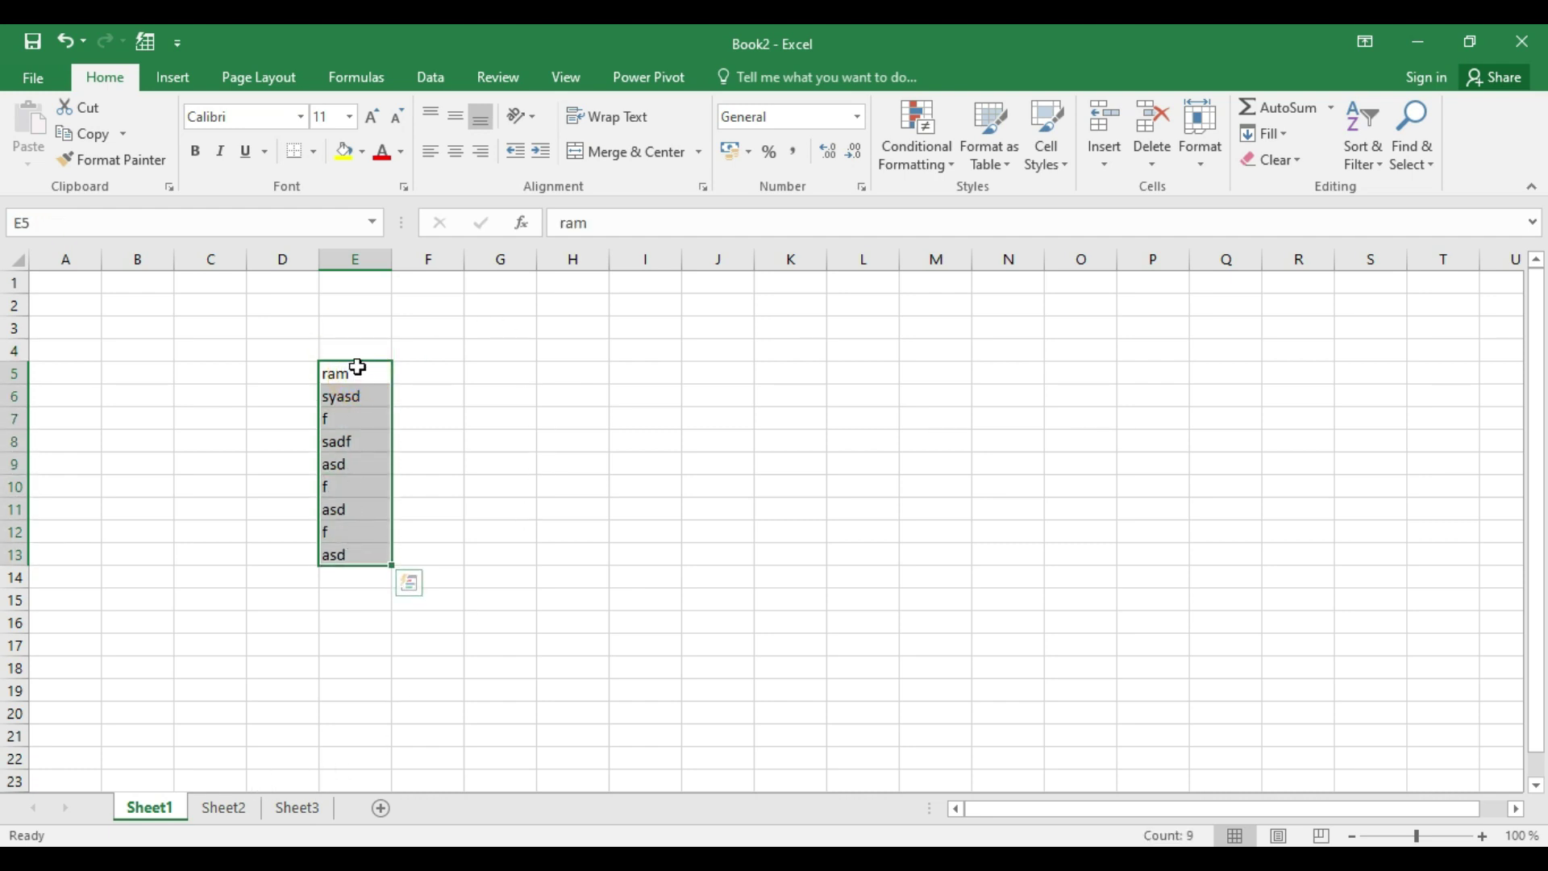
pyautogui.hotkey('ctrl', 'c')
pyautogui.hotkey('ctrl', 'q')
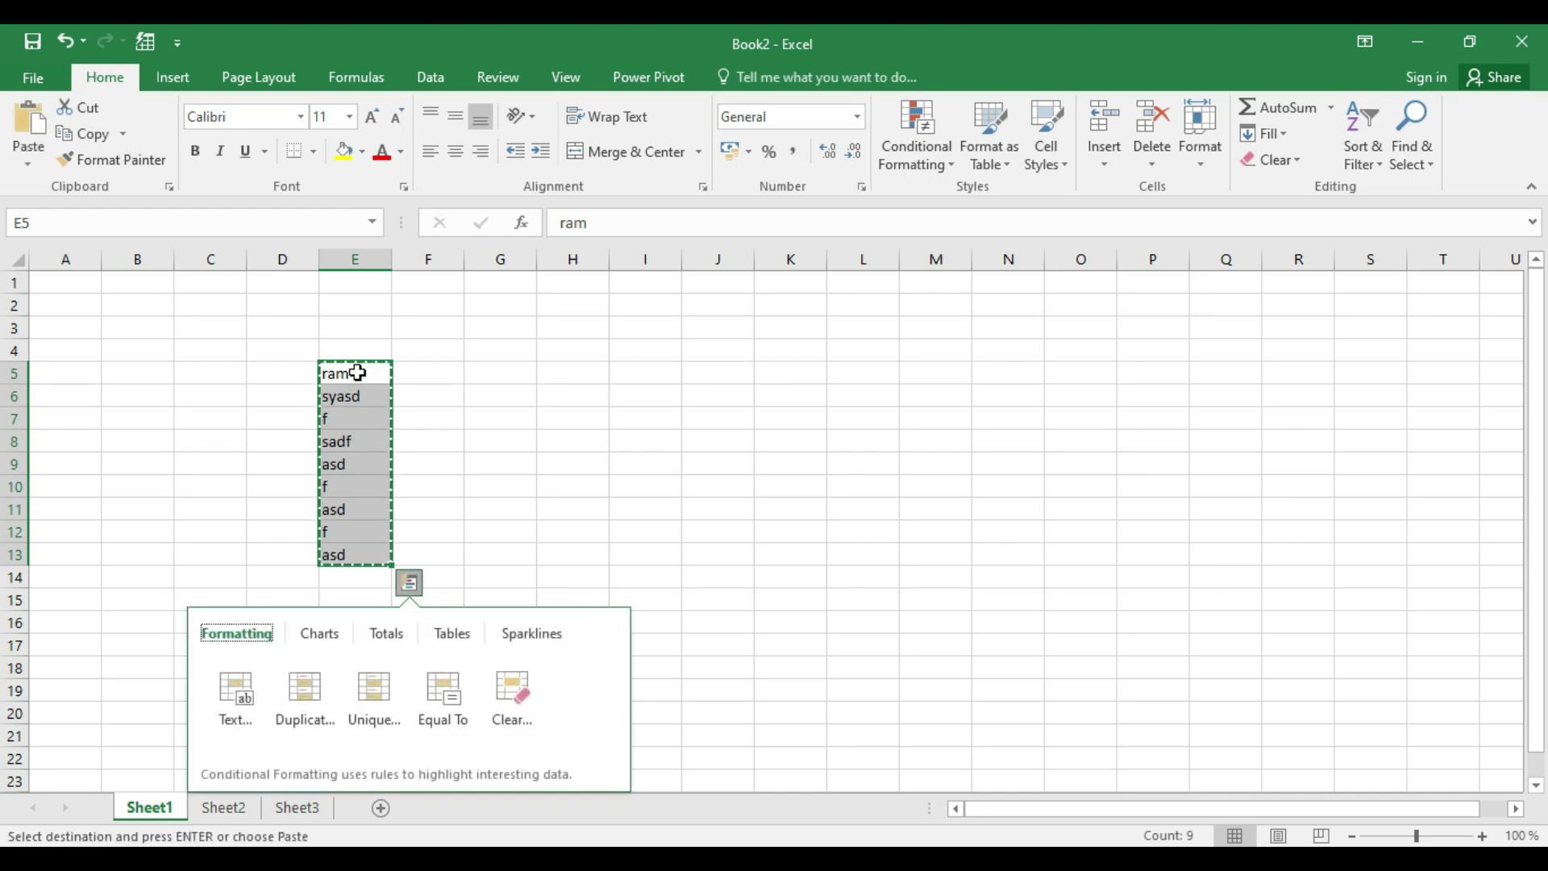
pyautogui.click(357, 373)
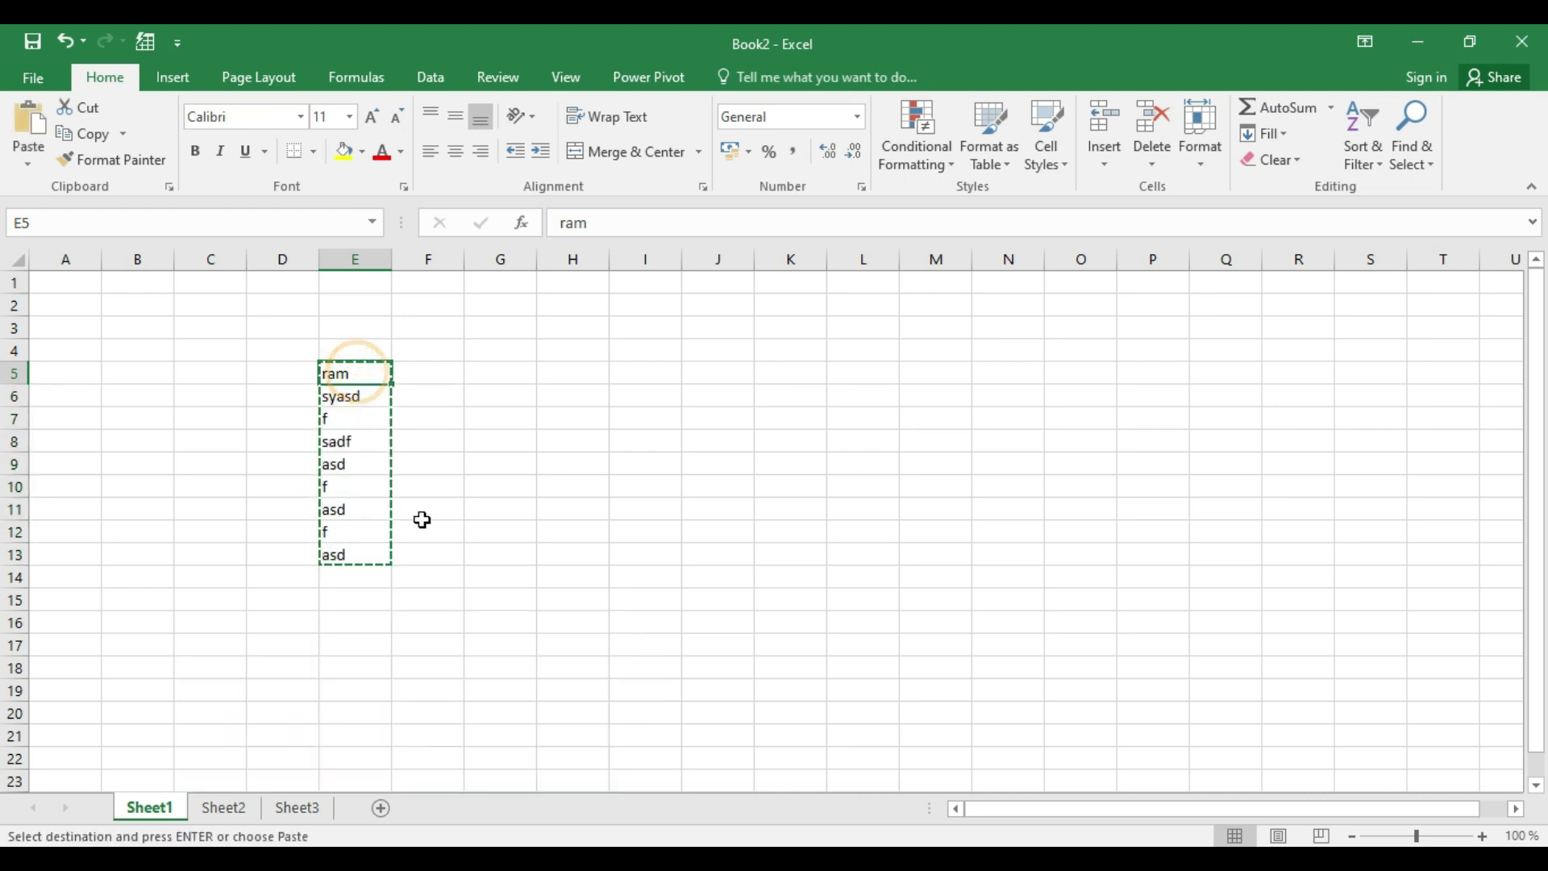
# Group Sheet2 and Sheet3 with Sheet1, then switch back to Book1.
pyautogui.keyDown('ctrl'); pyautogui.click(228, 813); pyautogui.keyUp('ctrl')
pyautogui.keyDown('ctrl'); pyautogui.click(295, 809); pyautogui.keyUp('ctrl')
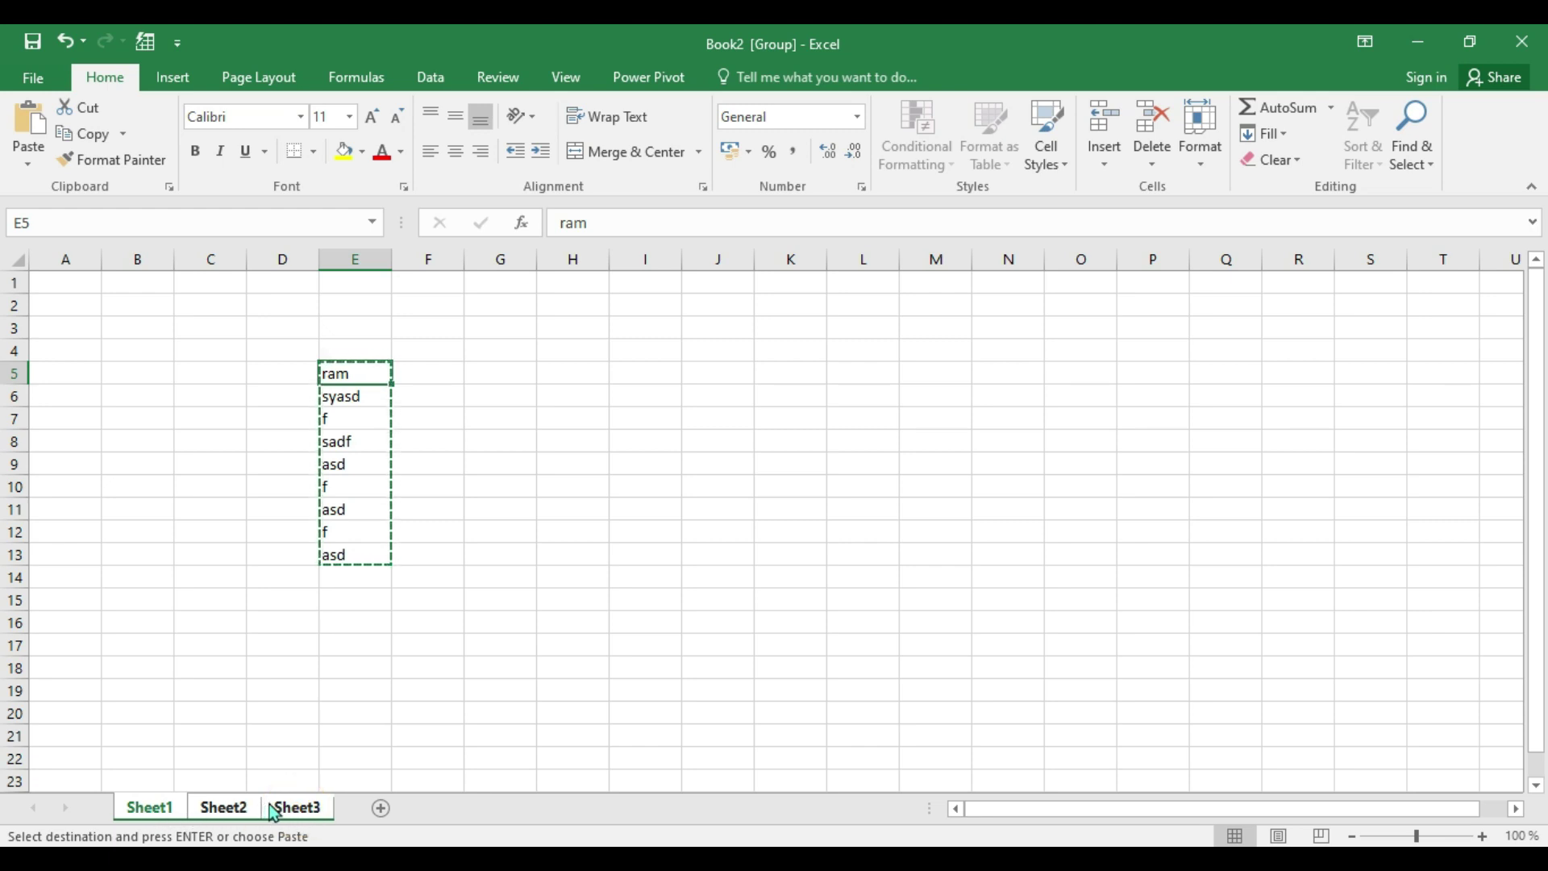
pyautogui.hotkey('ctrl', 'Tab')
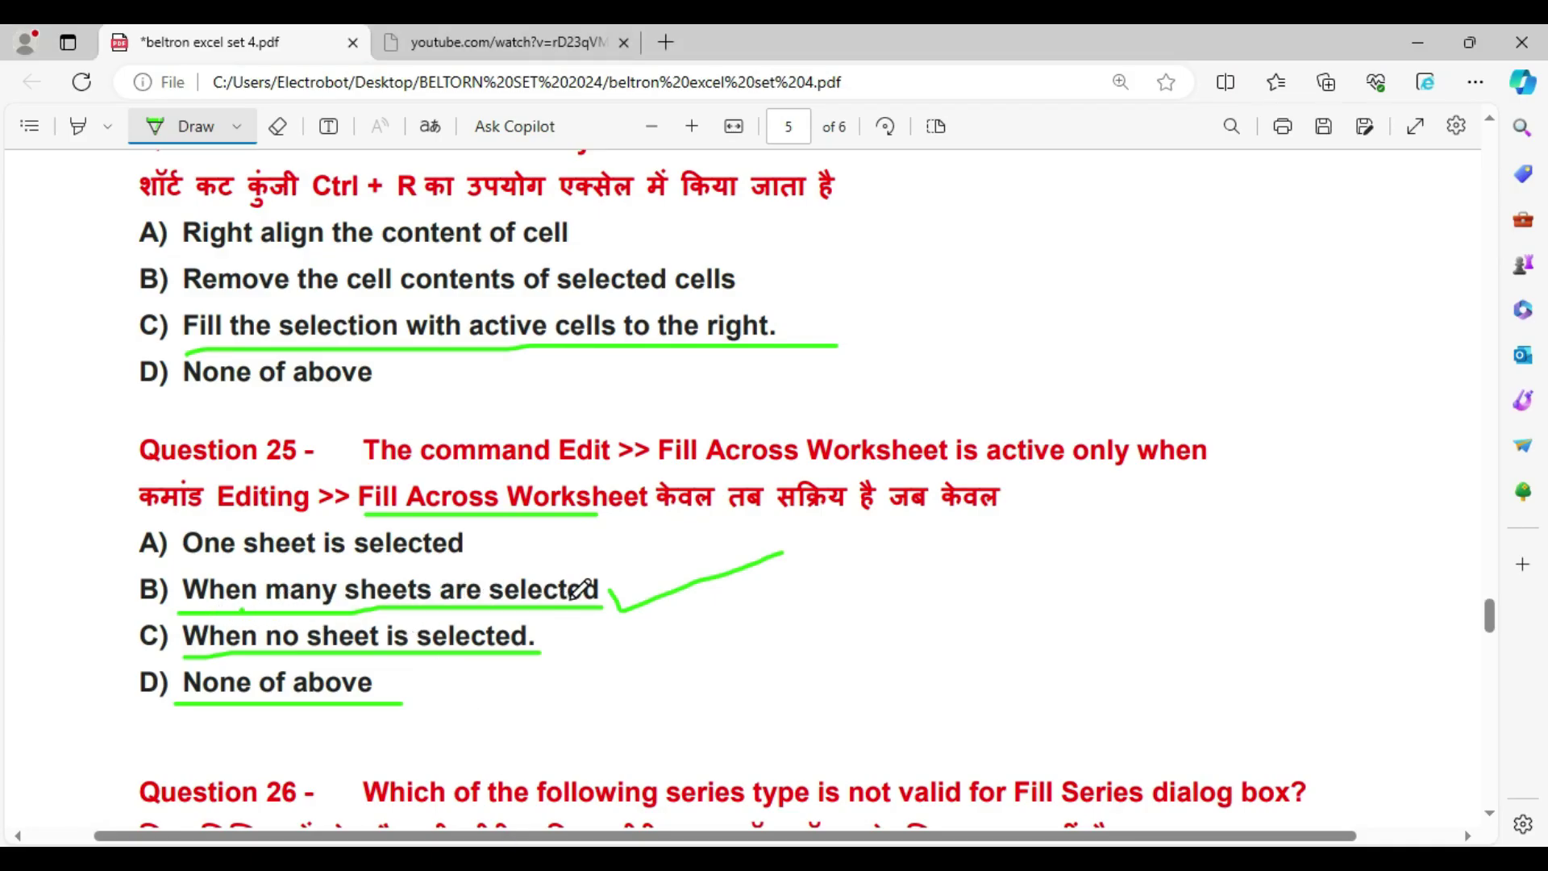
pyautogui.hotkey('alt', 'Tab')
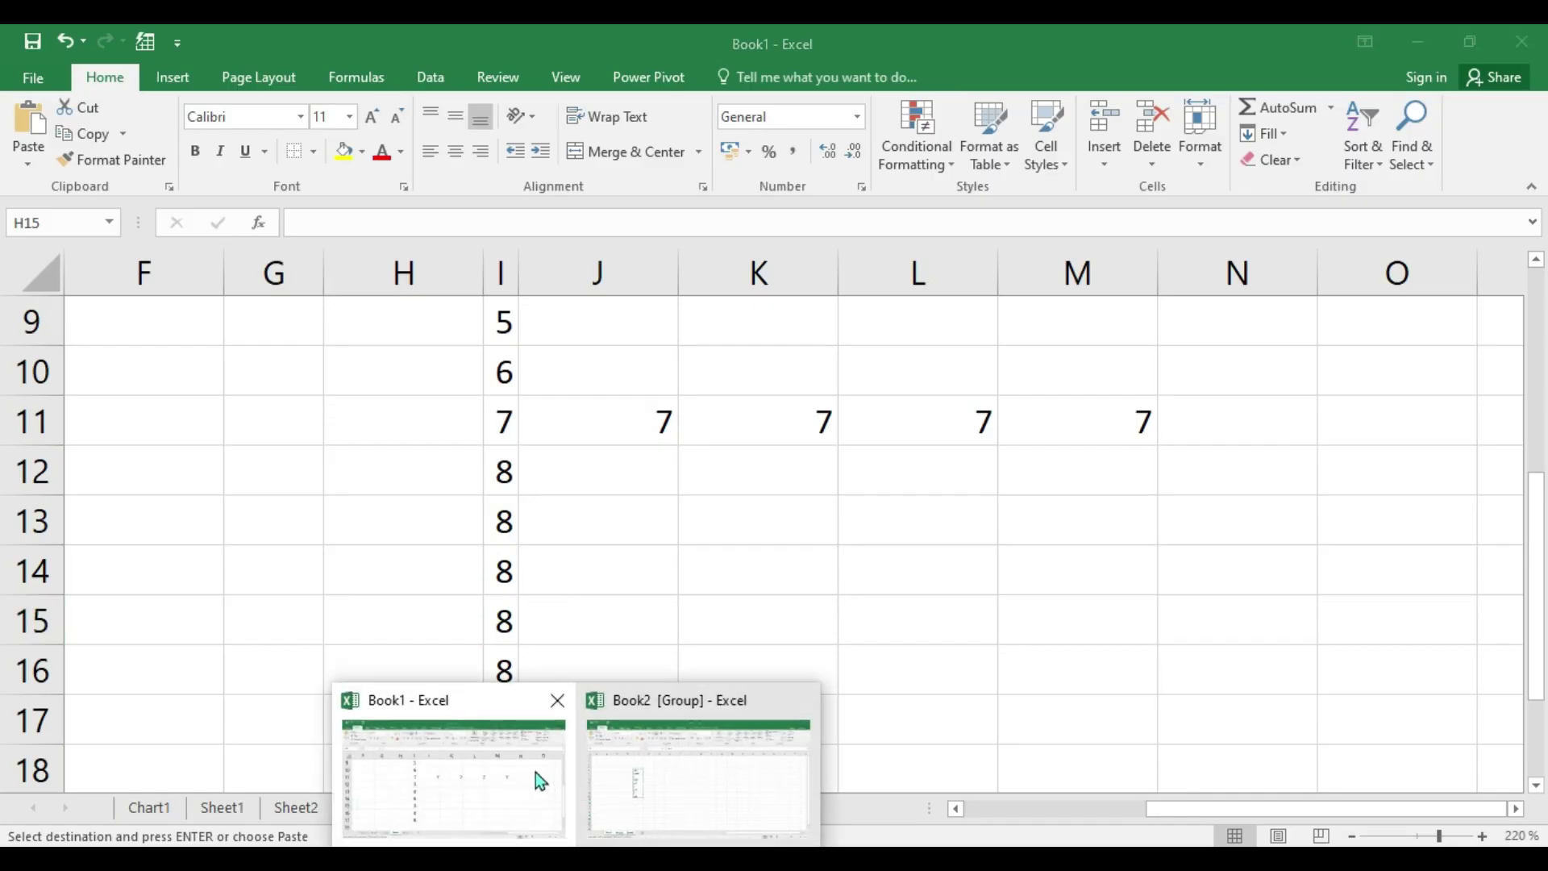
pyautogui.click(504, 776)
pyautogui.click(690, 756)
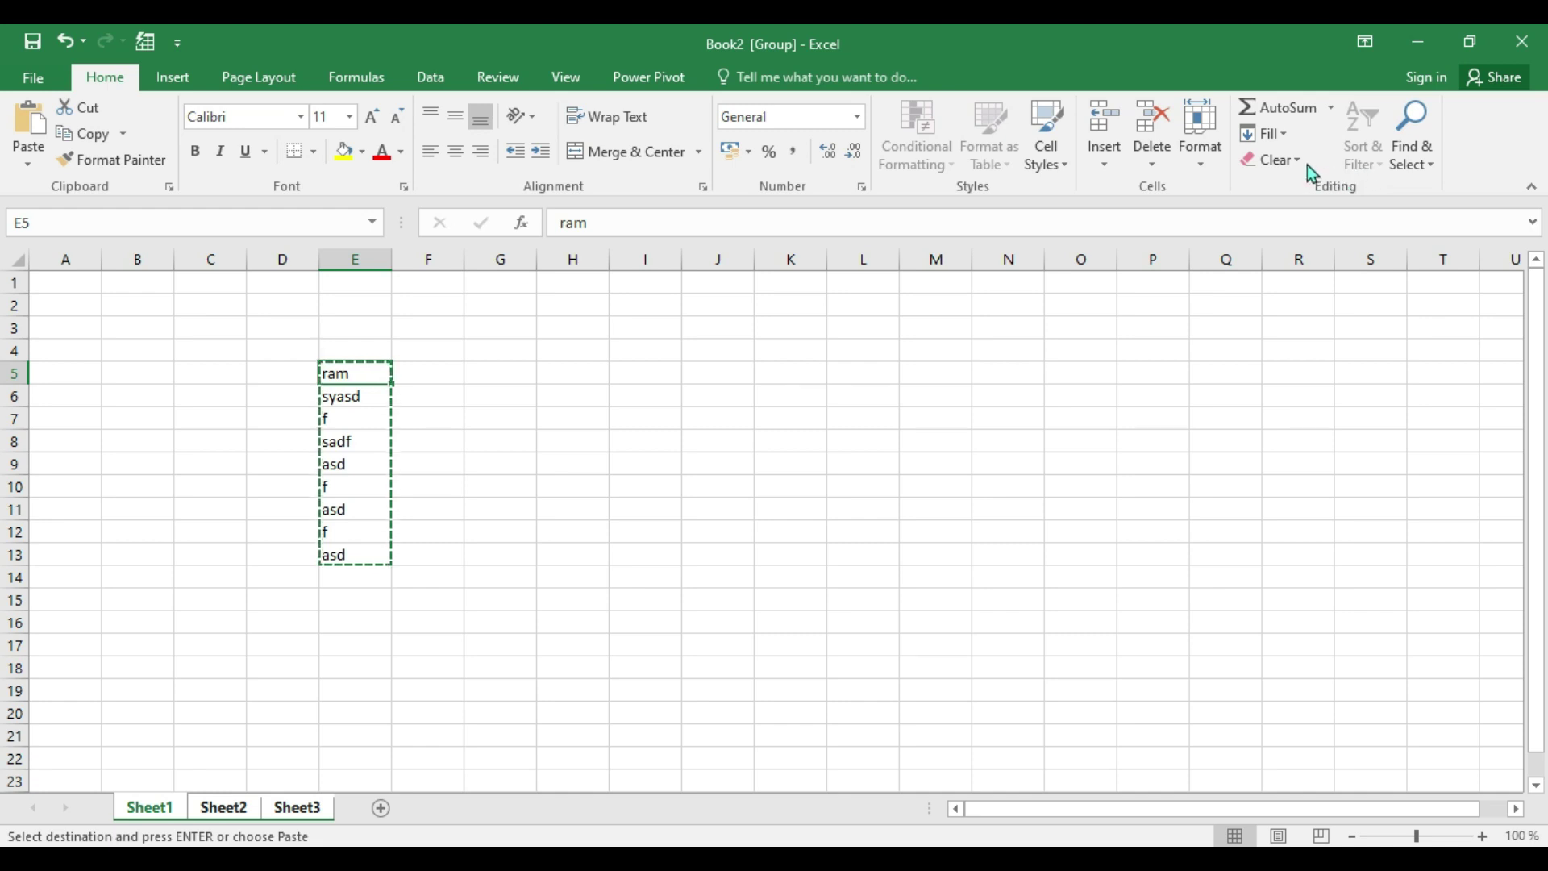
pyautogui.click(1275, 134)
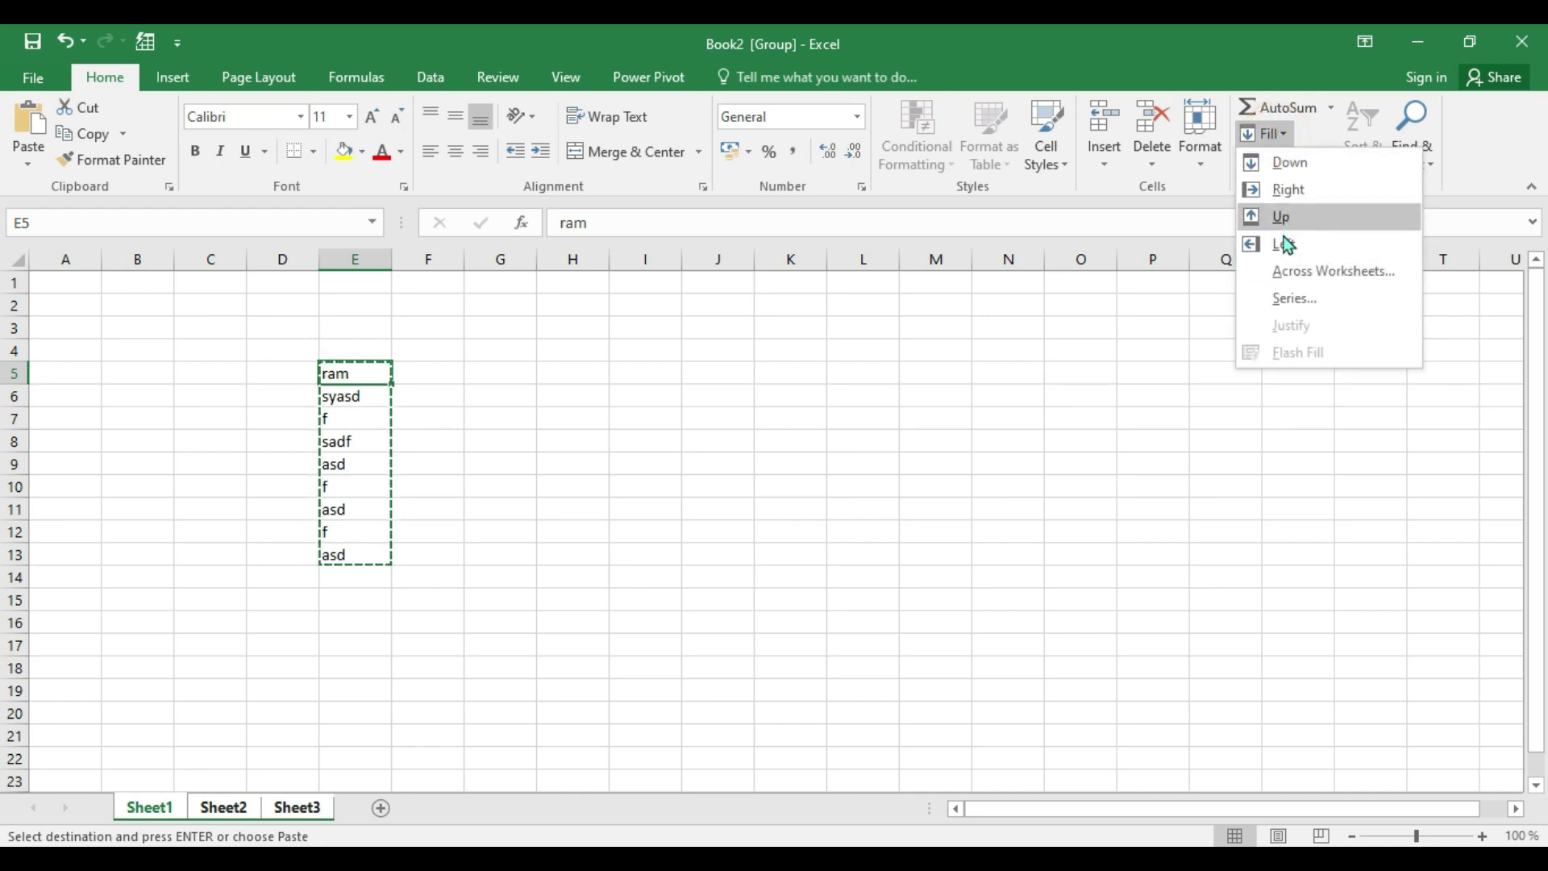
pyautogui.click(1270, 274)
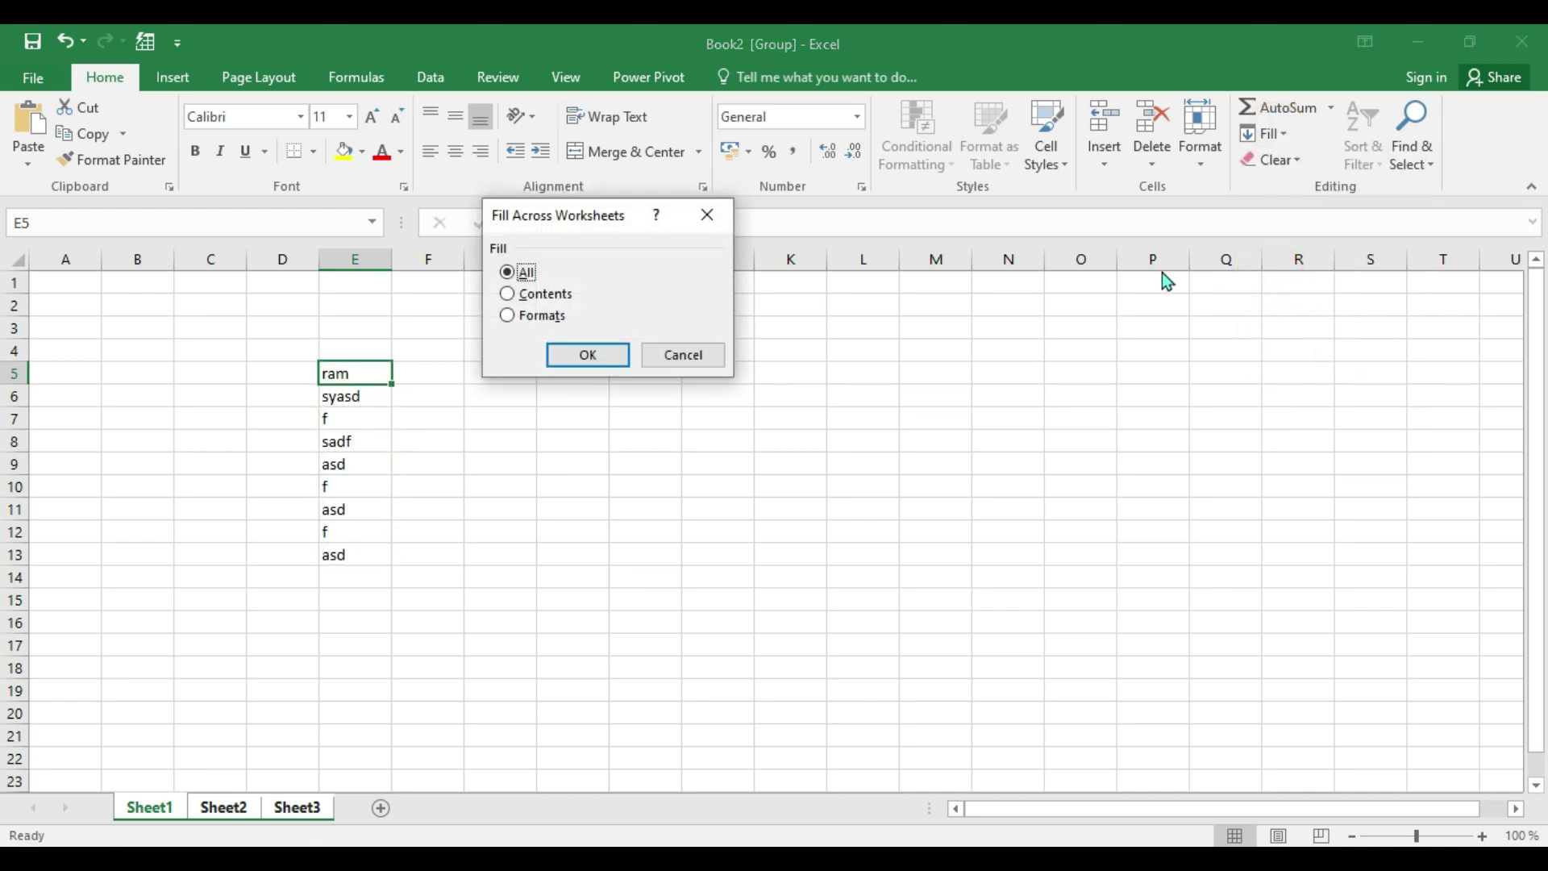
pyautogui.click(707, 215)
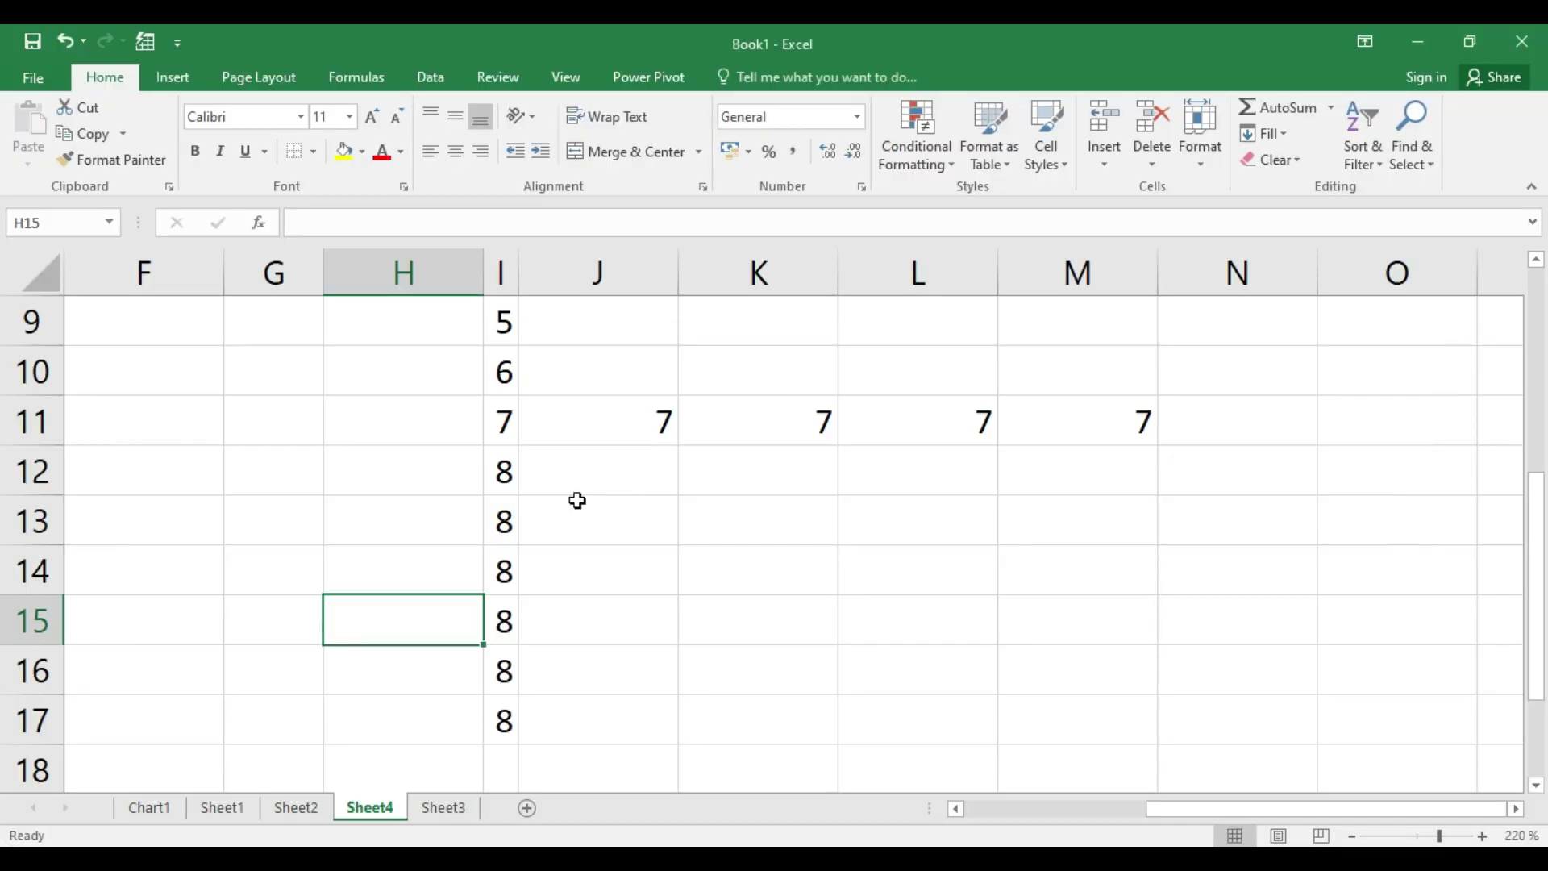
# Switch to Book2 and copy the E5:E13 list.
pyautogui.click(574, 859)
pyautogui.click(653, 778)
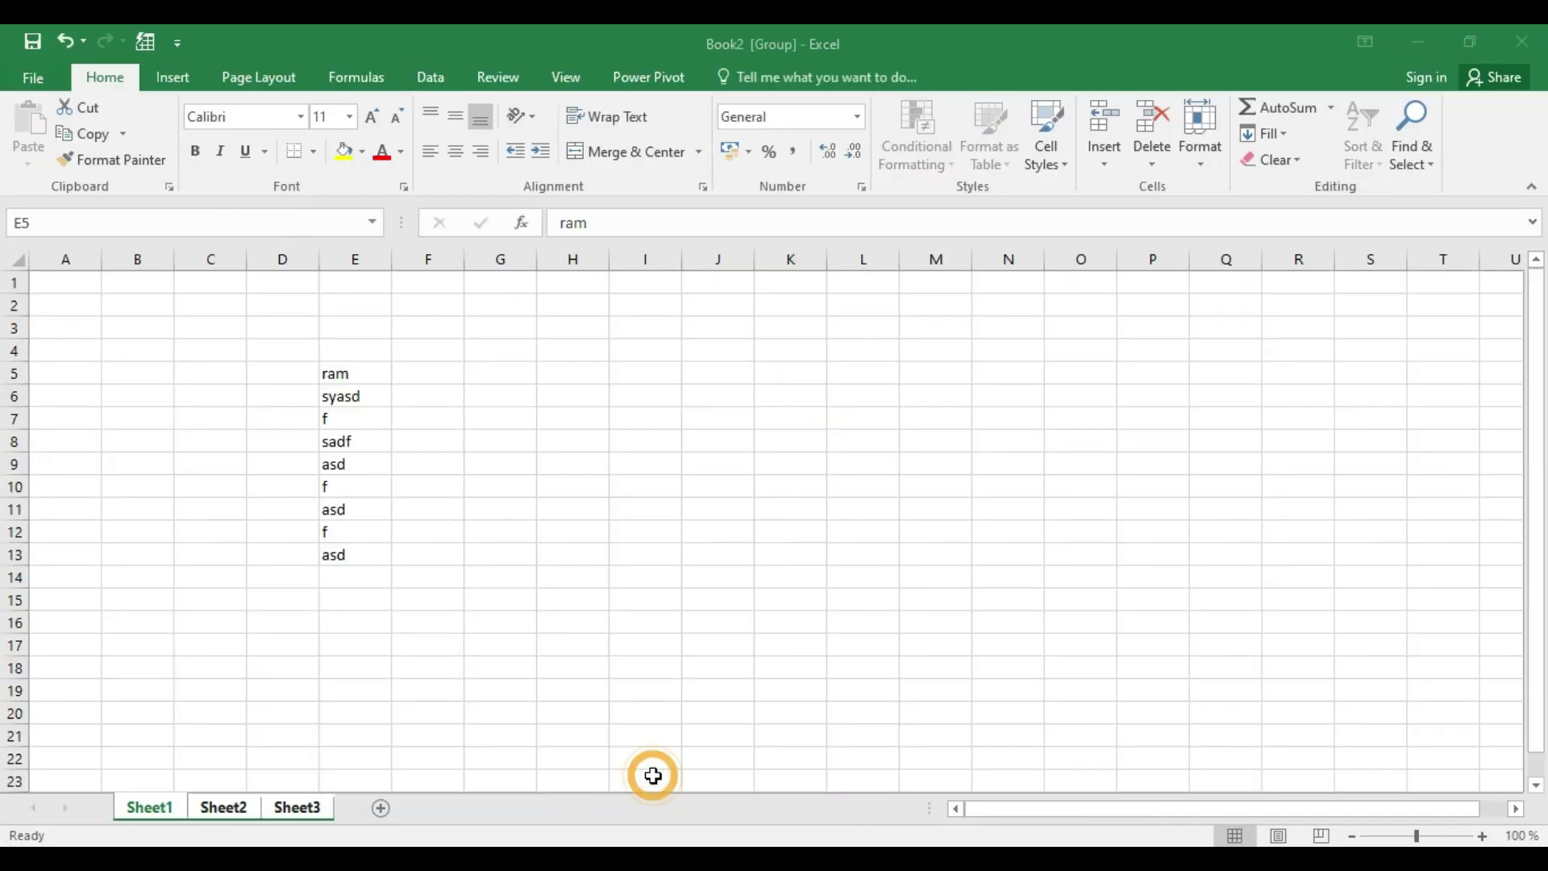
pyautogui.moveTo(363, 369); pyautogui.dragTo(363, 558)
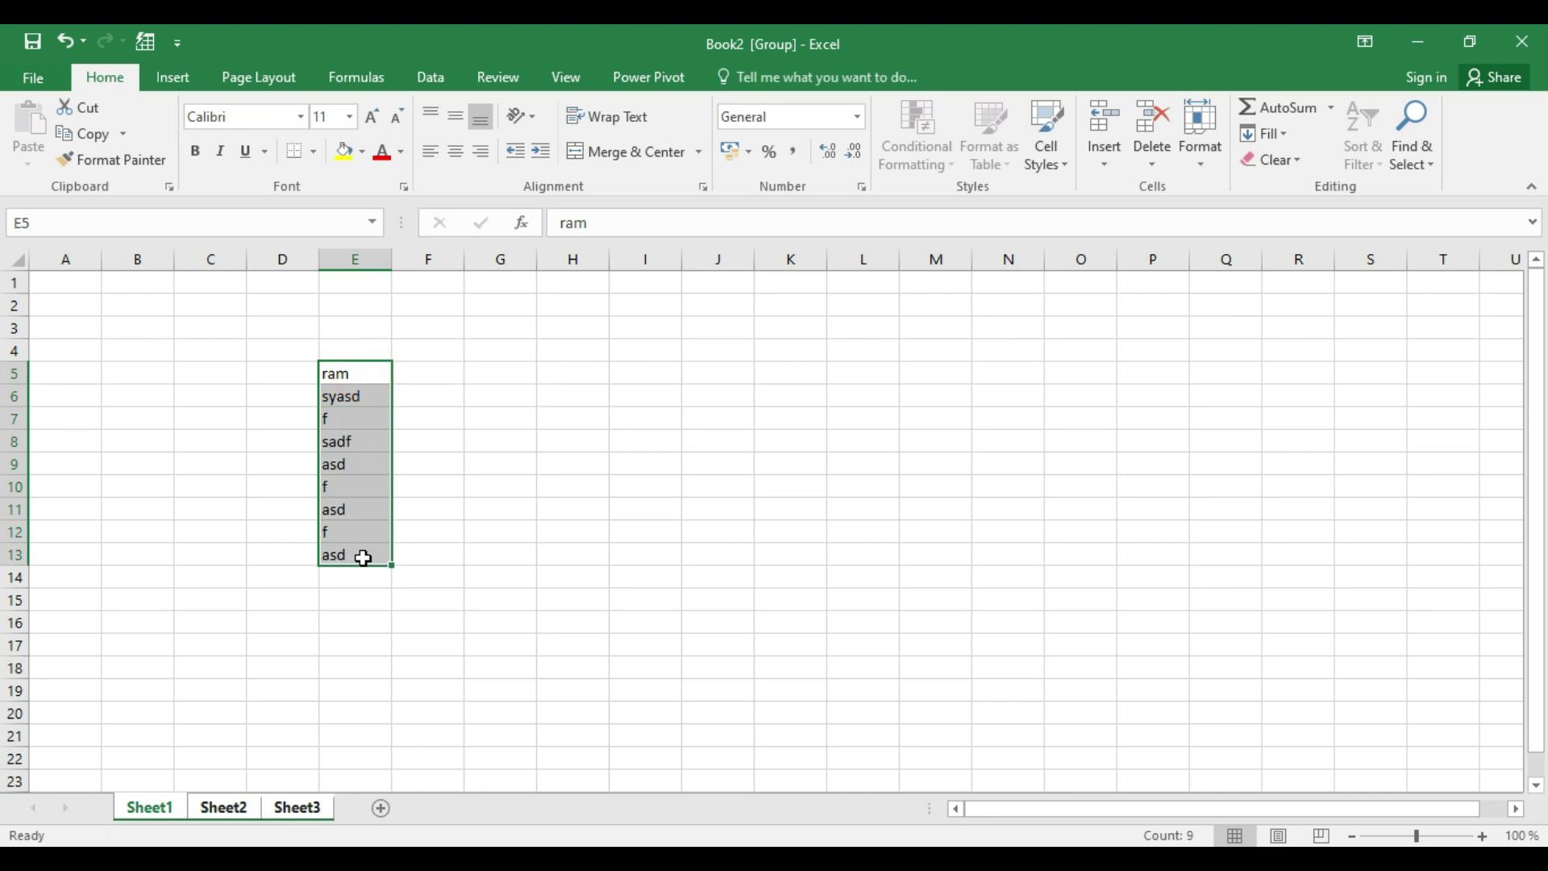
pyautogui.hotkey('ctrl', 'c')
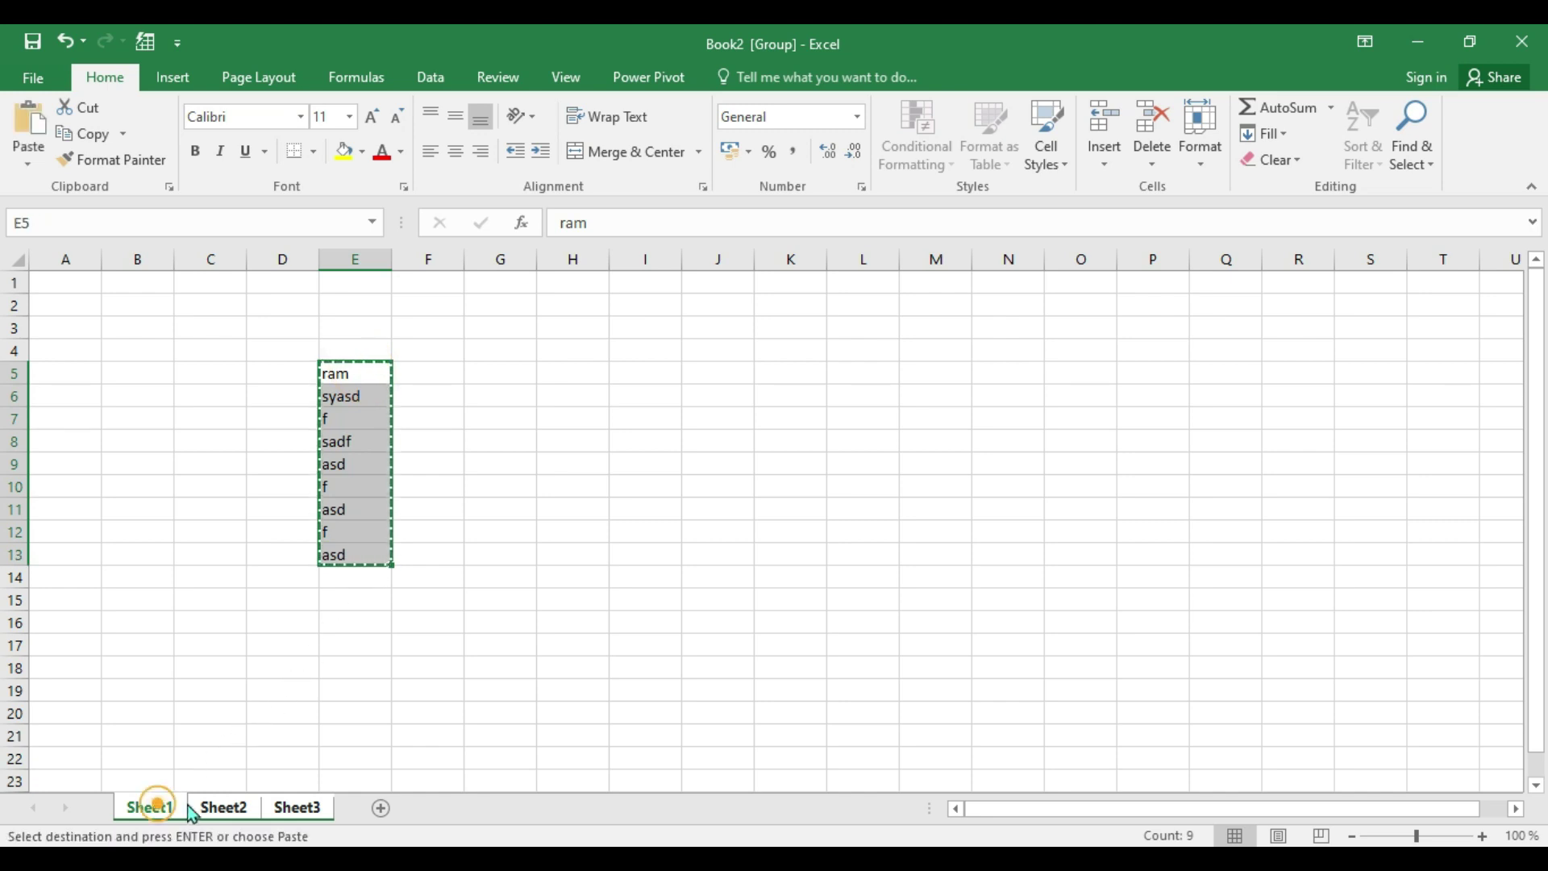
# Group Sheet1–Sheet3 and use Fill > Across Worksheets with All.
pyautogui.keyDown('ctrl'); pyautogui.click(297, 807); pyautogui.keyUp('ctrl')
pyautogui.keyDown('ctrl'); pyautogui.click(219, 808); pyautogui.keyUp('ctrl')
pyautogui.keyDown('ctrl'); pyautogui.click(219, 807); pyautogui.keyUp('ctrl')
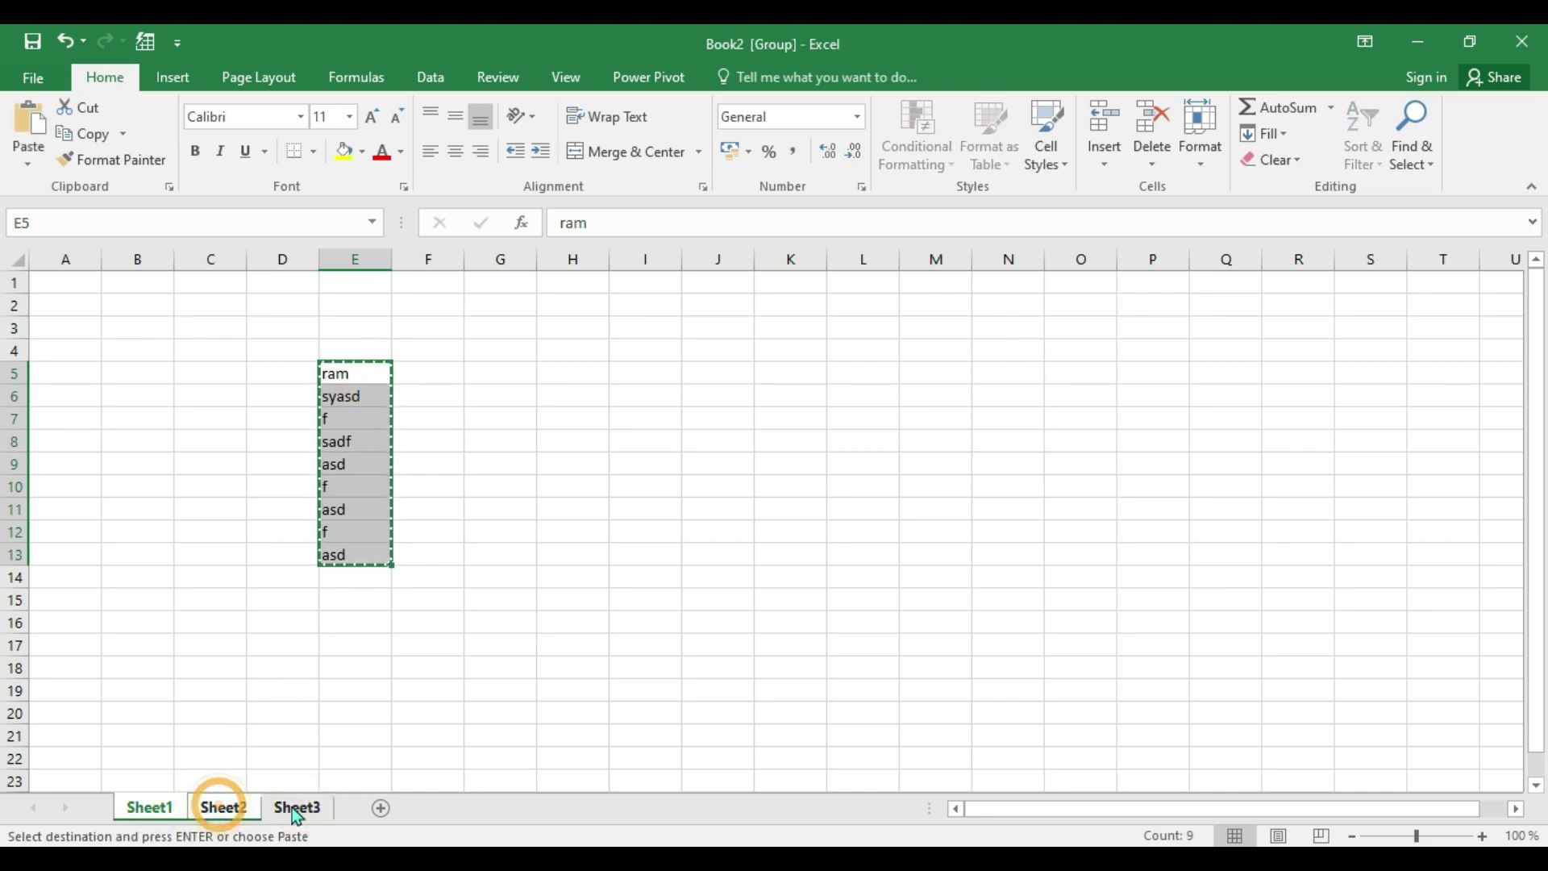
pyautogui.keyDown('ctrl'); pyautogui.click(299, 807); pyautogui.keyUp('ctrl')
pyautogui.click(1272, 135)
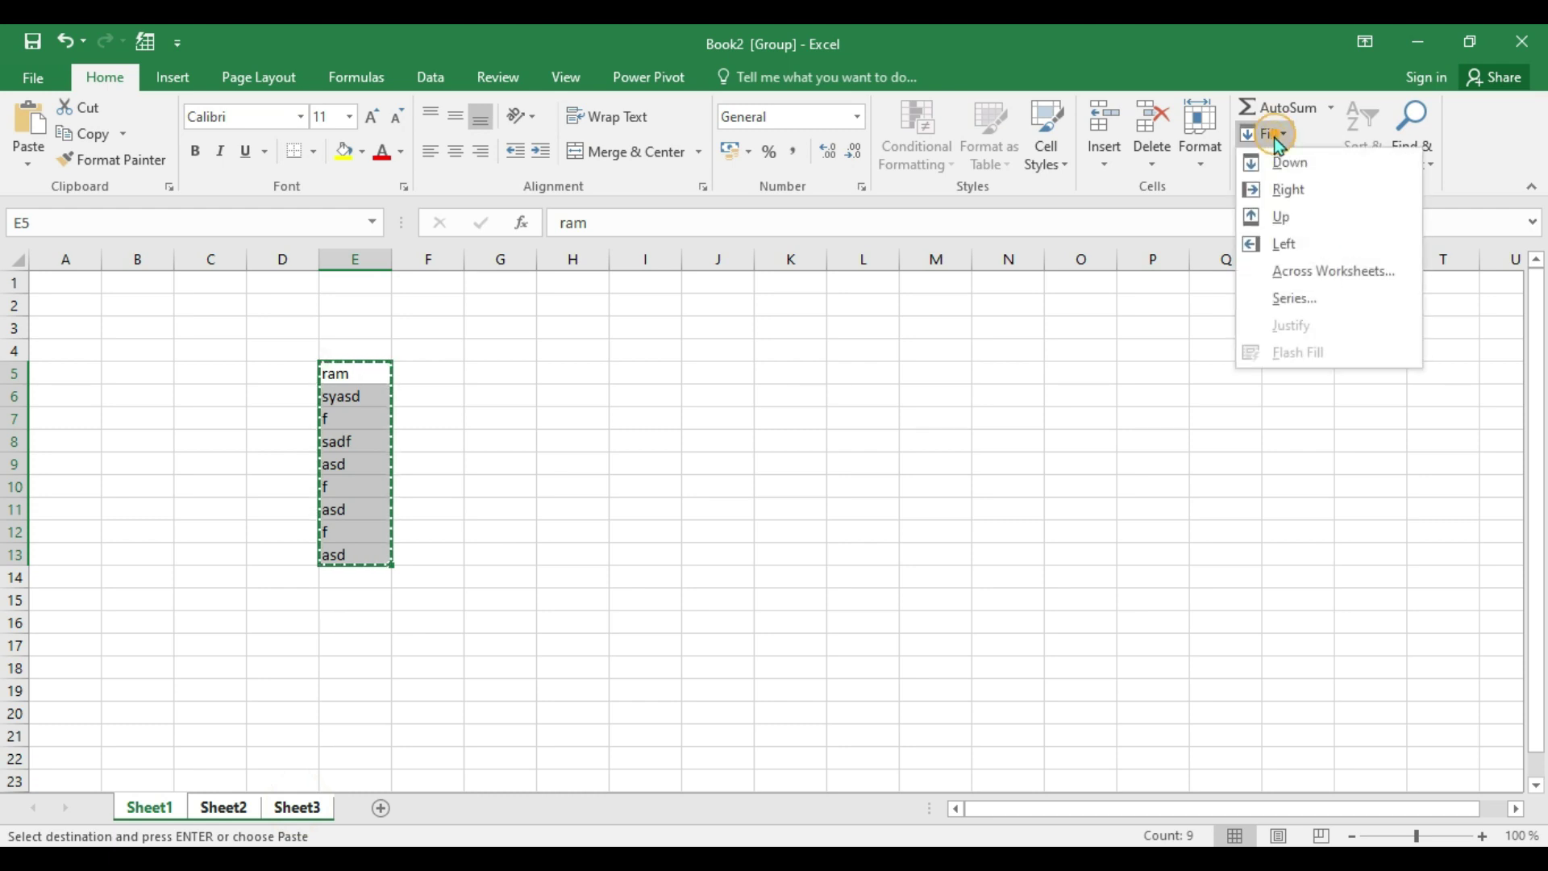
pyautogui.click(1298, 270)
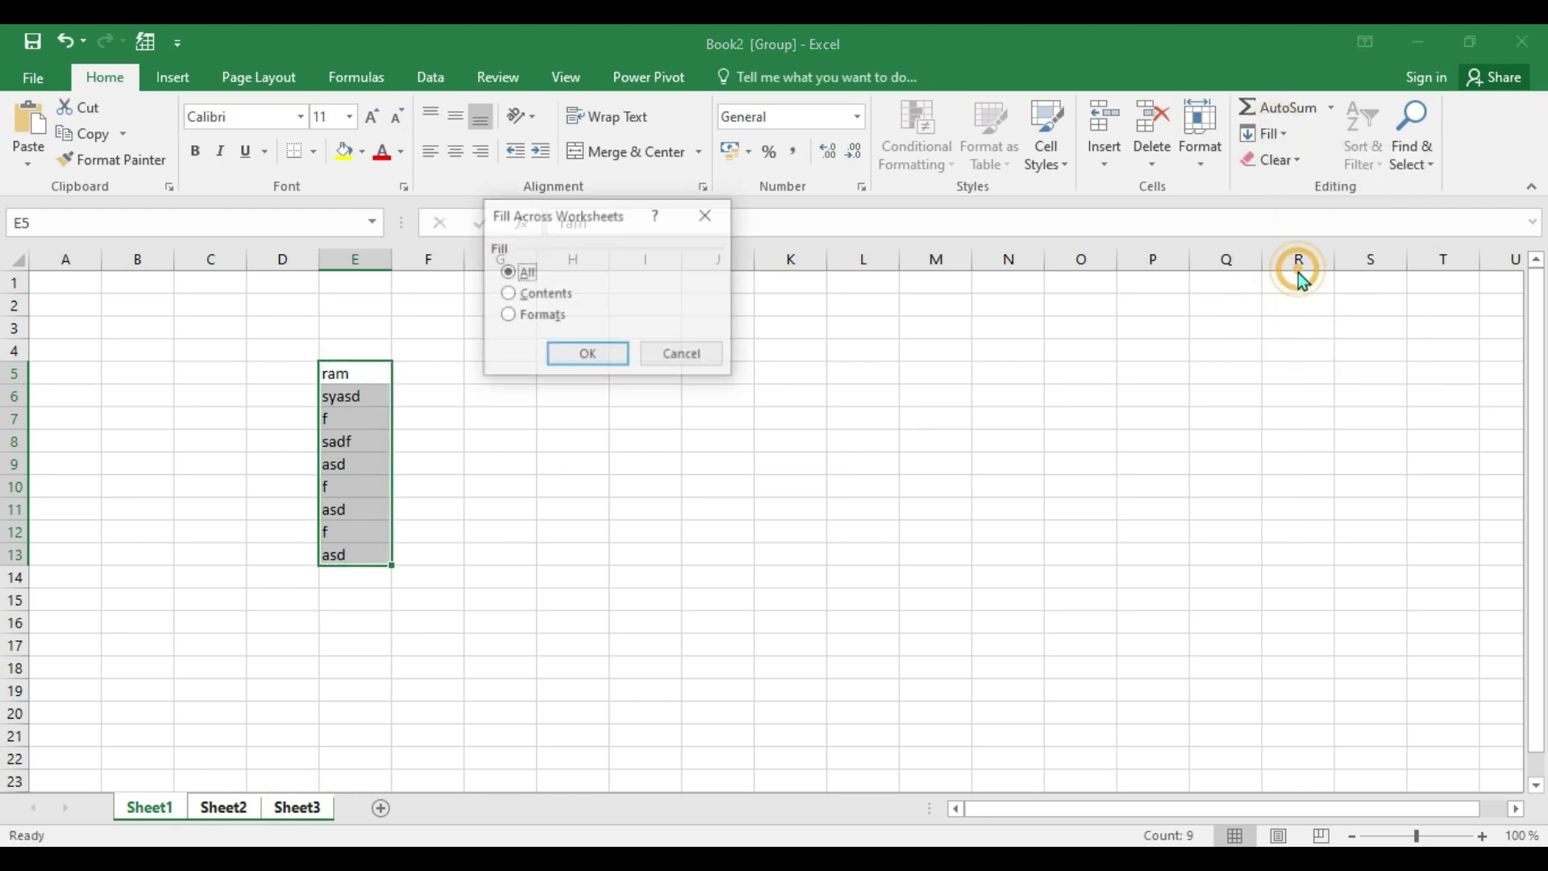
pyautogui.click(574, 356)
# Ungroup the sheets and check Sheet2 and Sheet3 for the filled list.
pyautogui.click(371, 641)
pyautogui.click(367, 692)
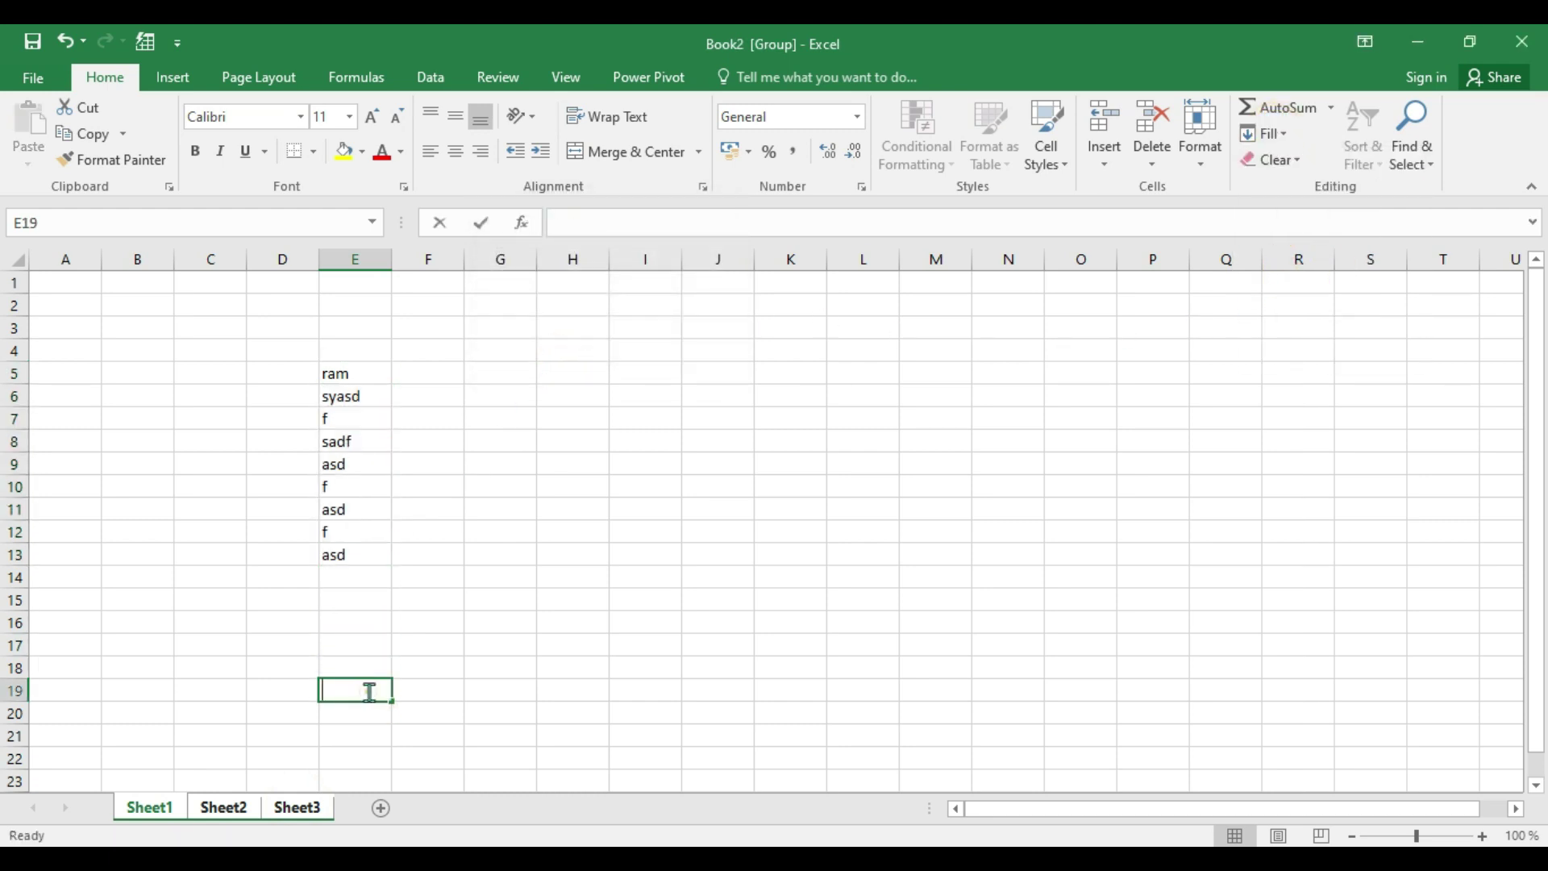
pyautogui.click(213, 644)
pyautogui.click(150, 807)
pyautogui.click(224, 807)
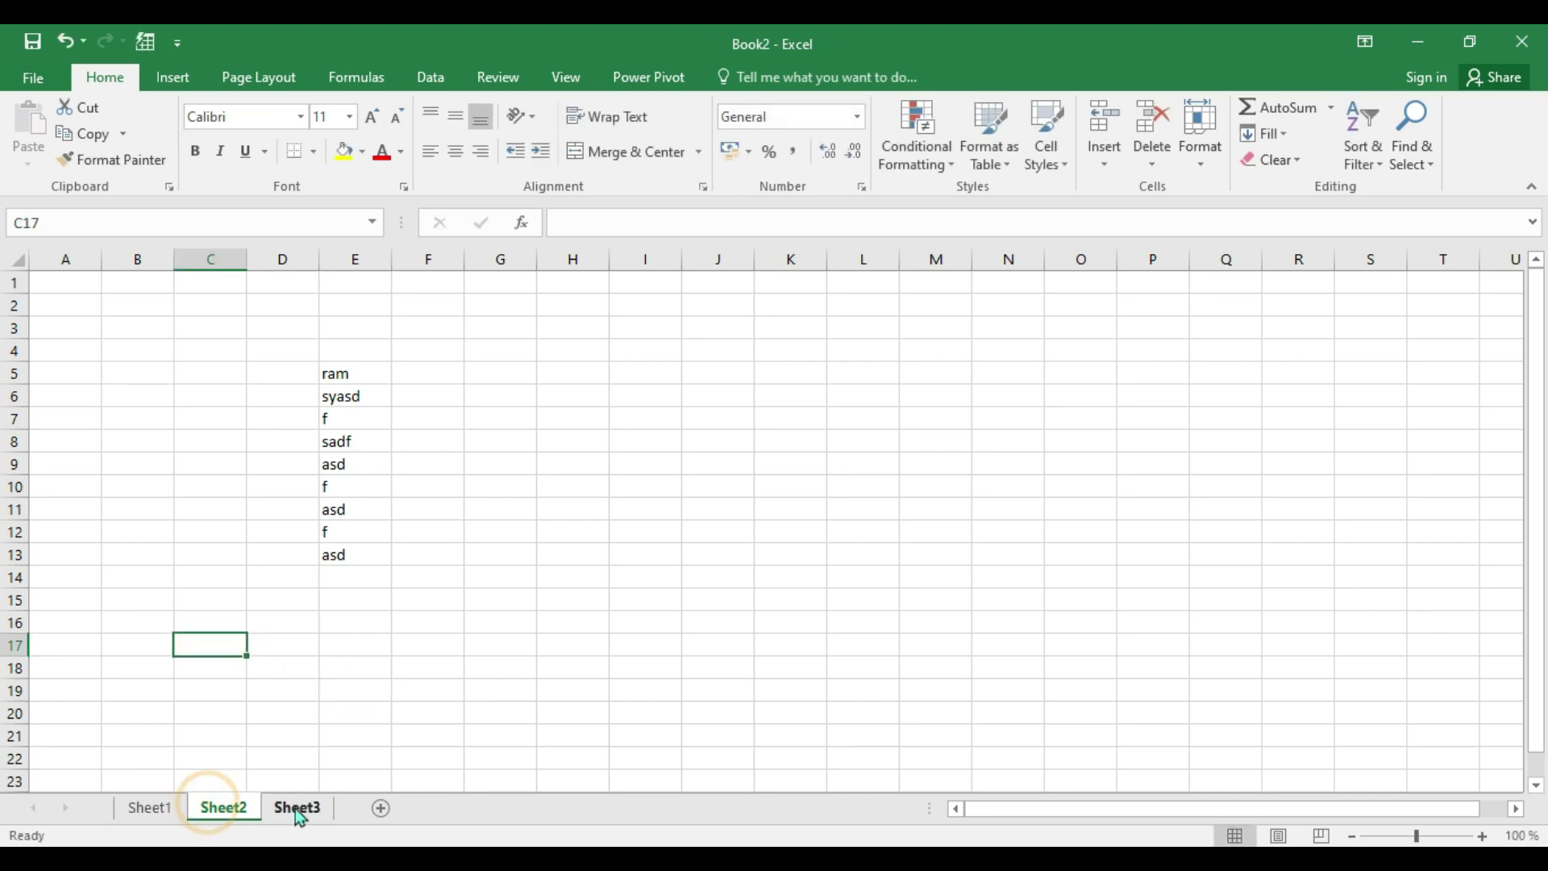
pyautogui.click(300, 810)
pyautogui.click(224, 808)
pyautogui.click(150, 807)
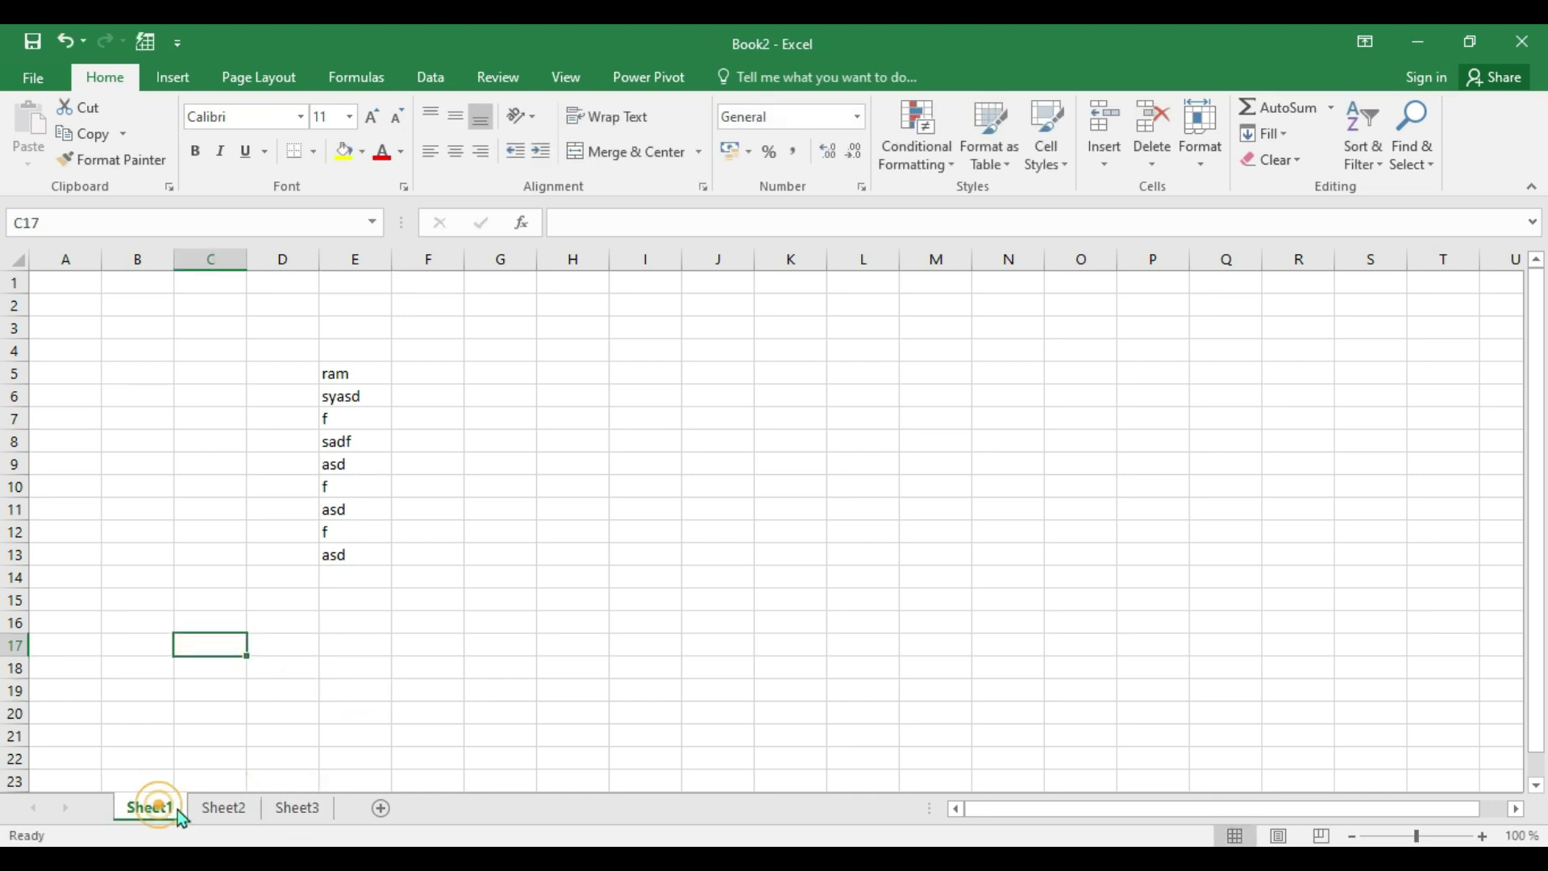
# Confirm the copied list on Sheet3, then return to the quiz PDF.
pyautogui.click(224, 808)
pyautogui.click(298, 807)
pyautogui.moveTo(363, 353); pyautogui.dragTo(355, 582)
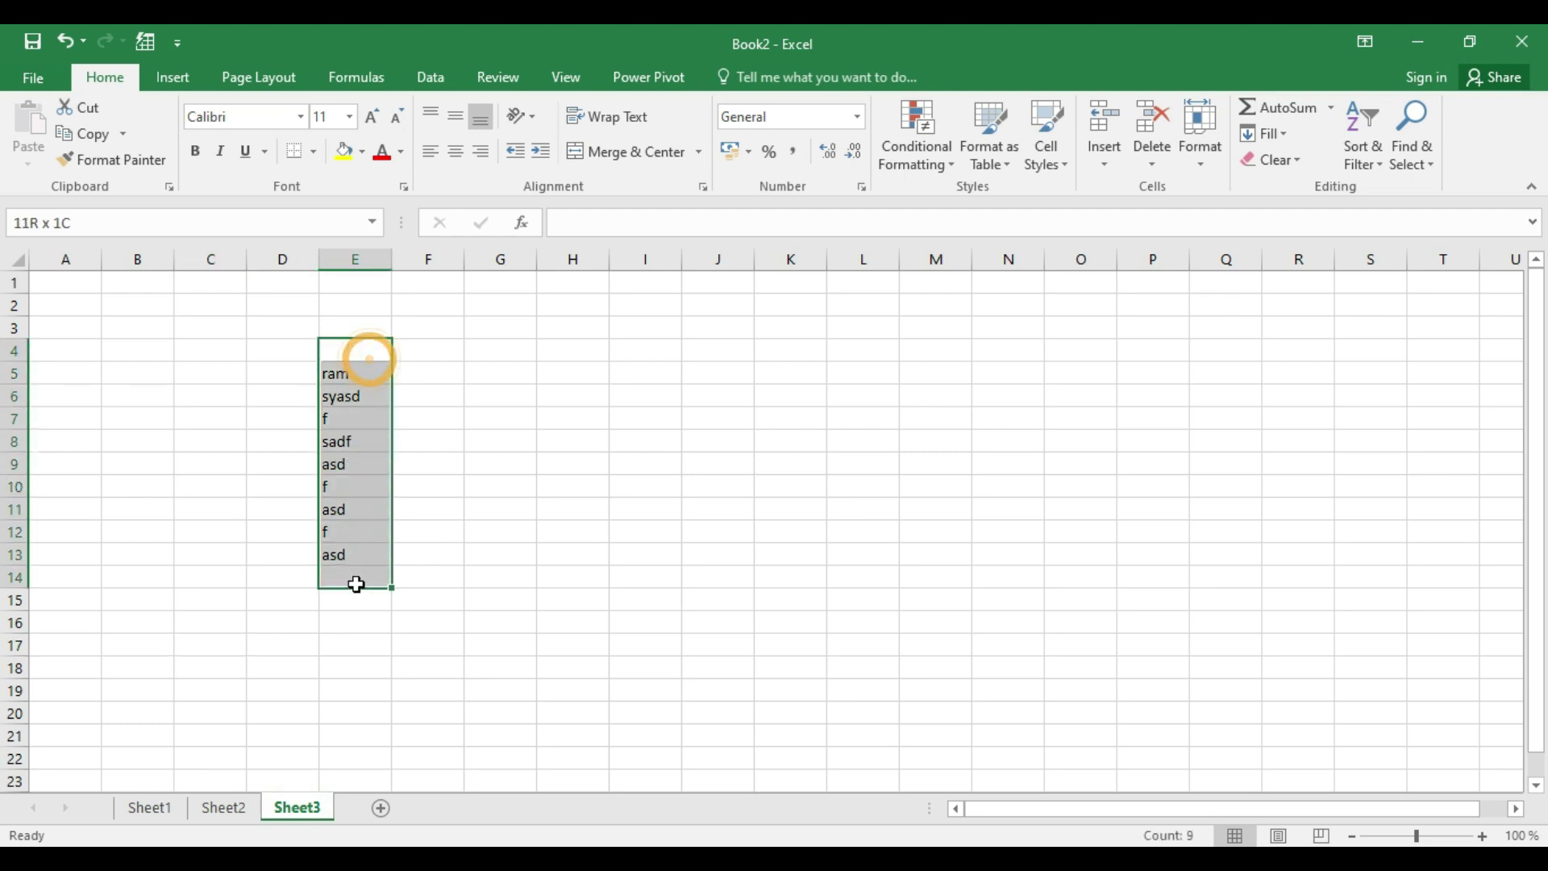
pyautogui.click(223, 807)
pyautogui.click(165, 807)
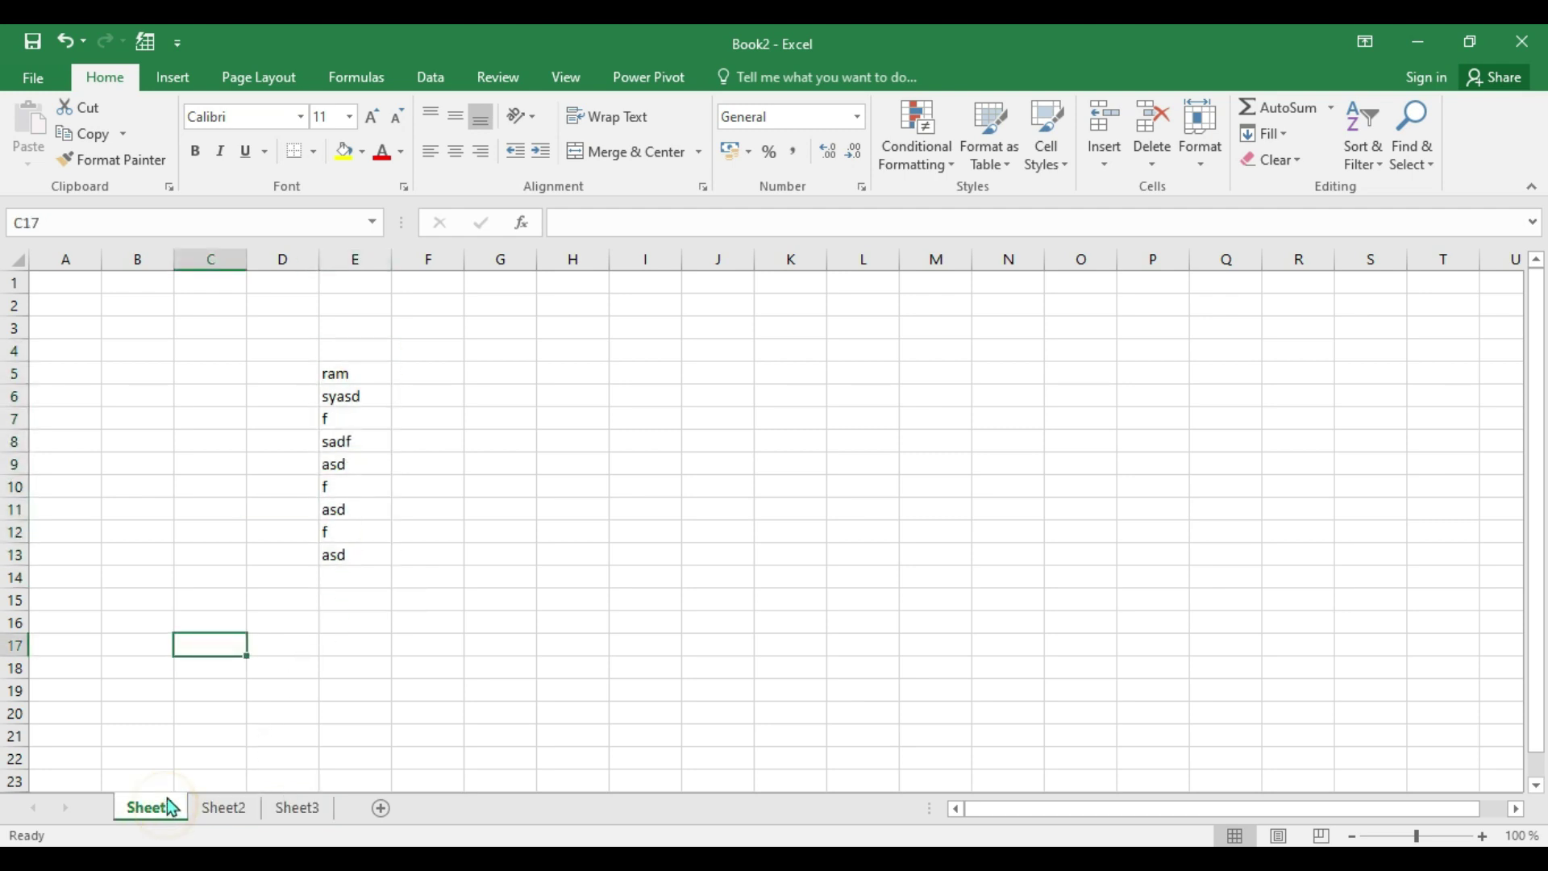
pyautogui.hotkey('alt', 'Tab')
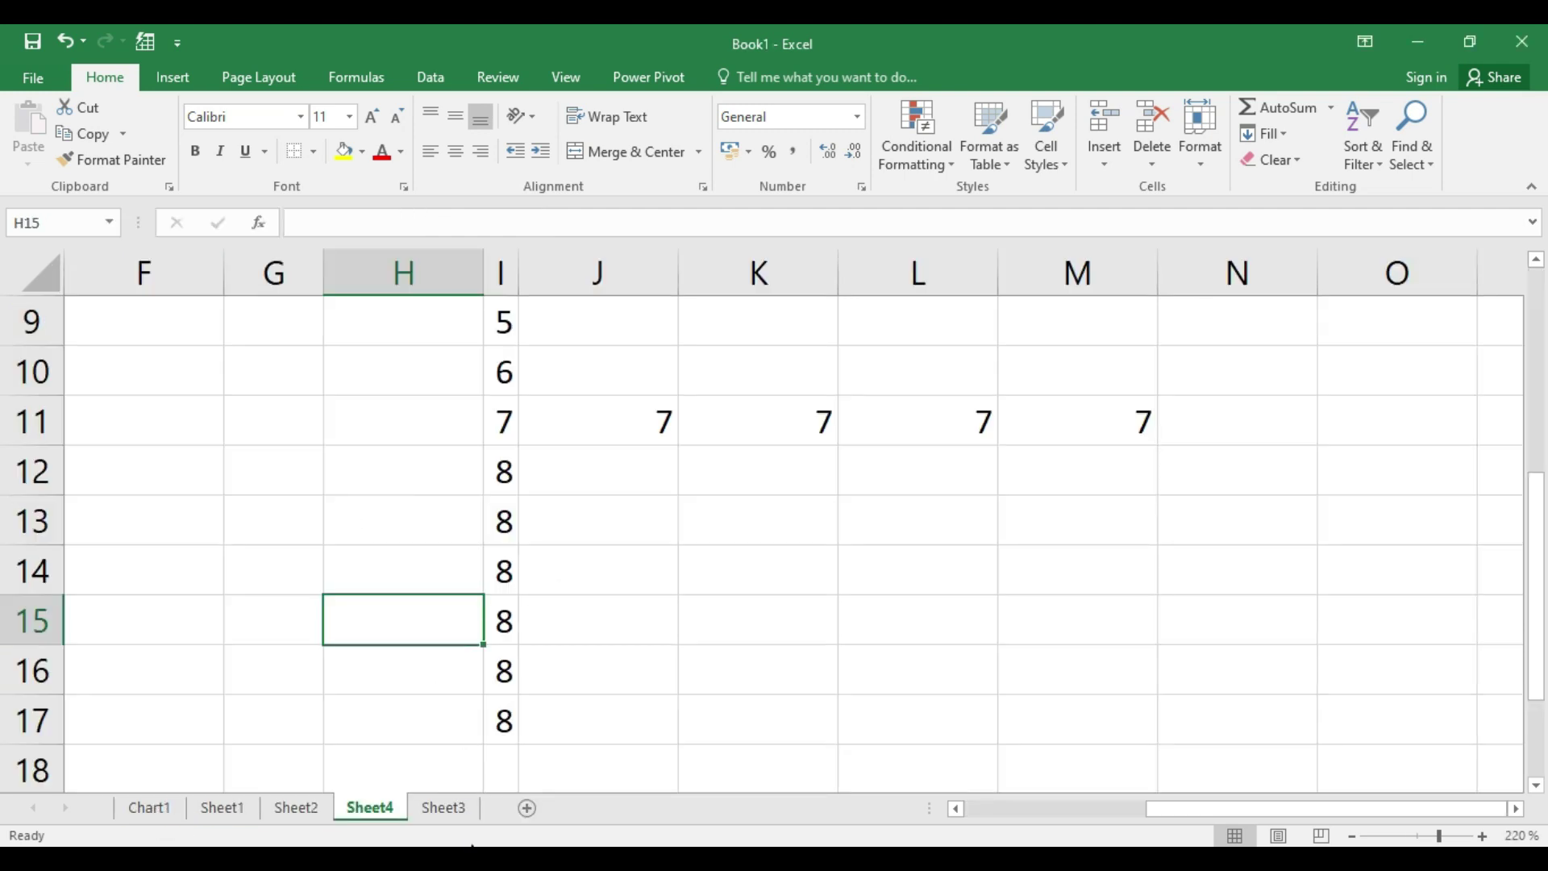
pyautogui.hotkey('alt', 'Tab')
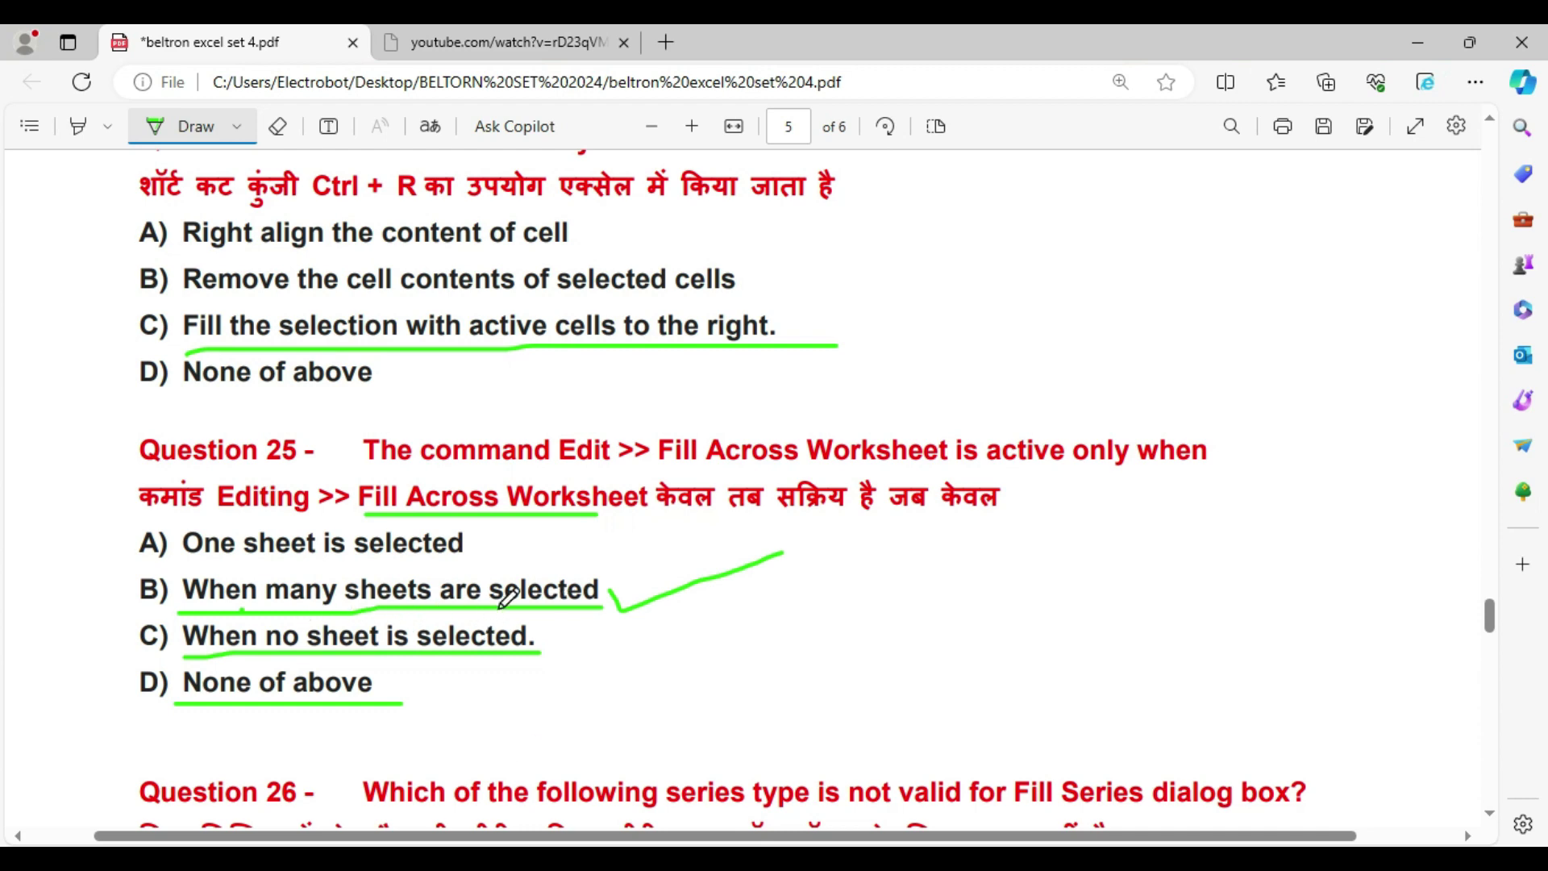
# Mark answer B for Question 25, then underline 'not valid' and the answer Time in Question 26.
pyautogui.moveTo(107, 603); pyautogui.dragTo(225, 582)
pyautogui.scroll(-4, 331, 629)
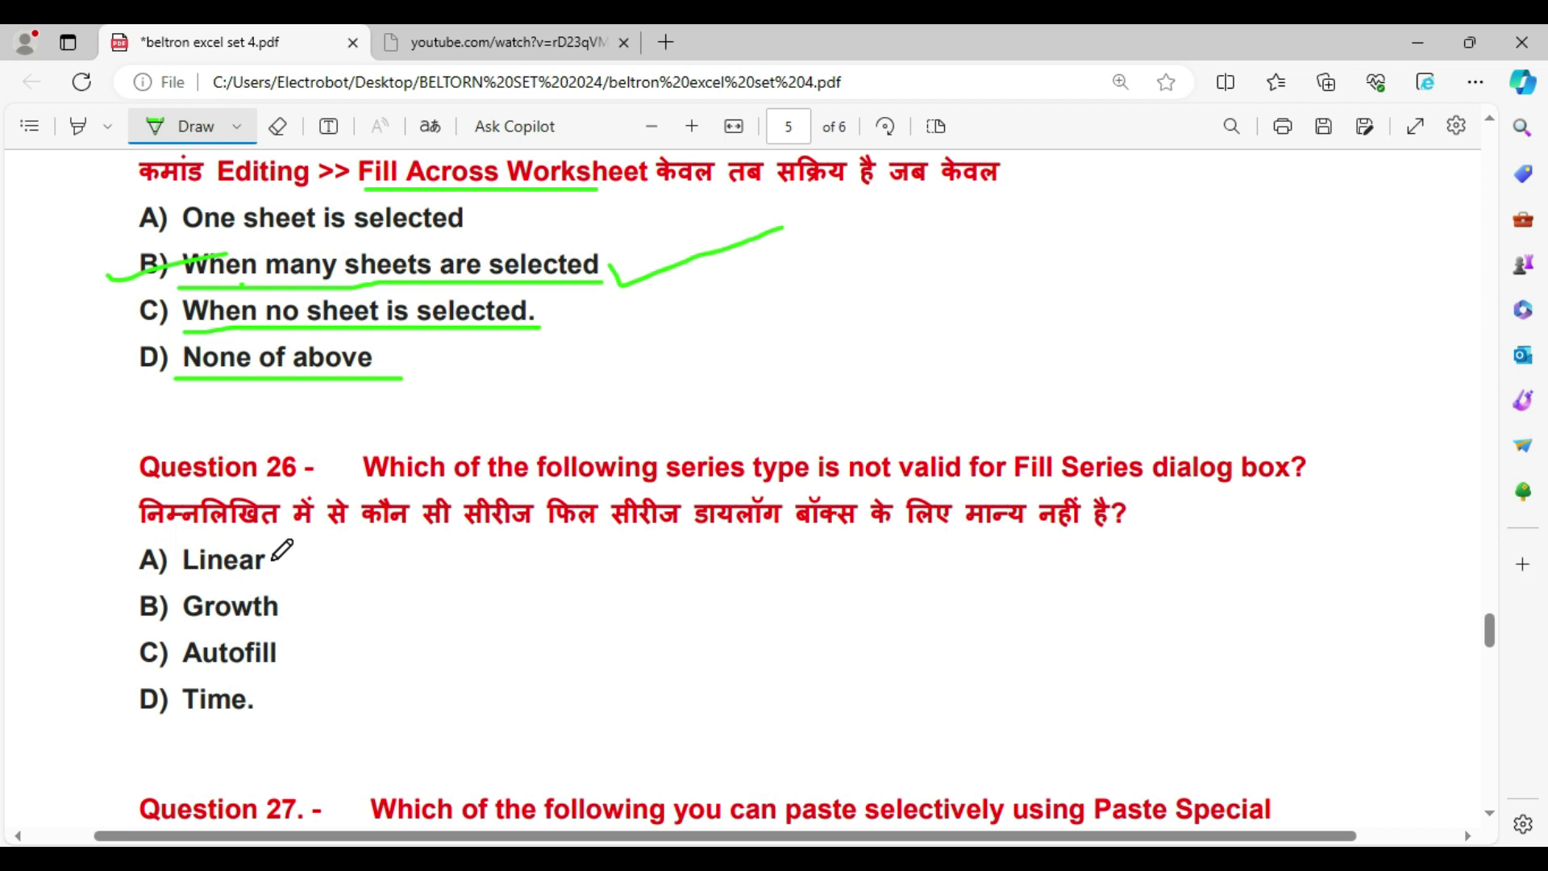
pyautogui.moveTo(979, 539); pyautogui.dragTo(1193, 536)
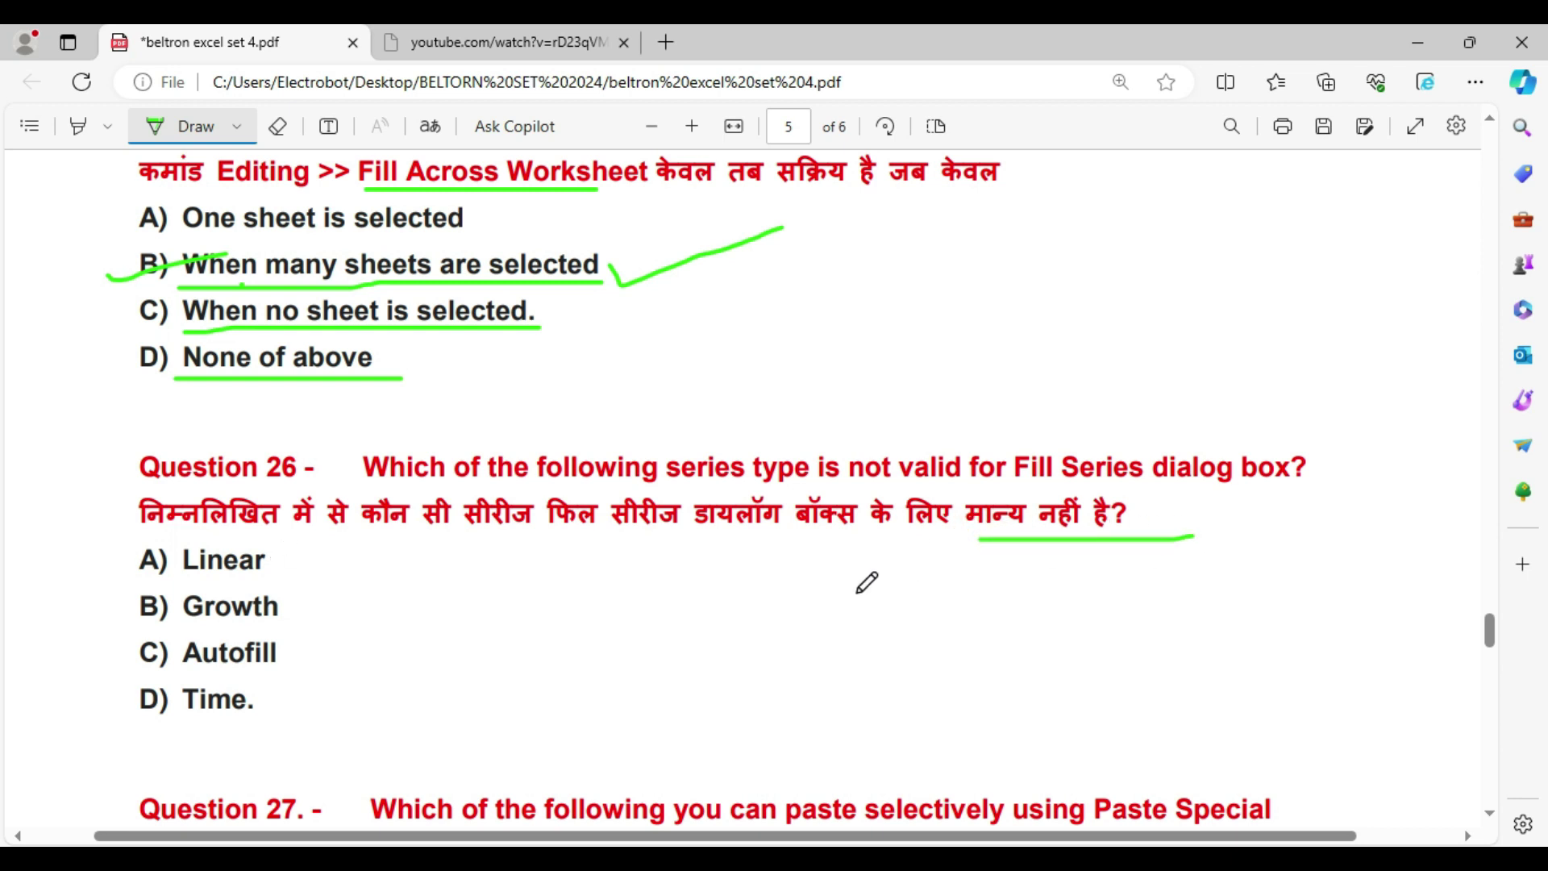
pyautogui.moveTo(233, 729); pyautogui.dragTo(443, 669)
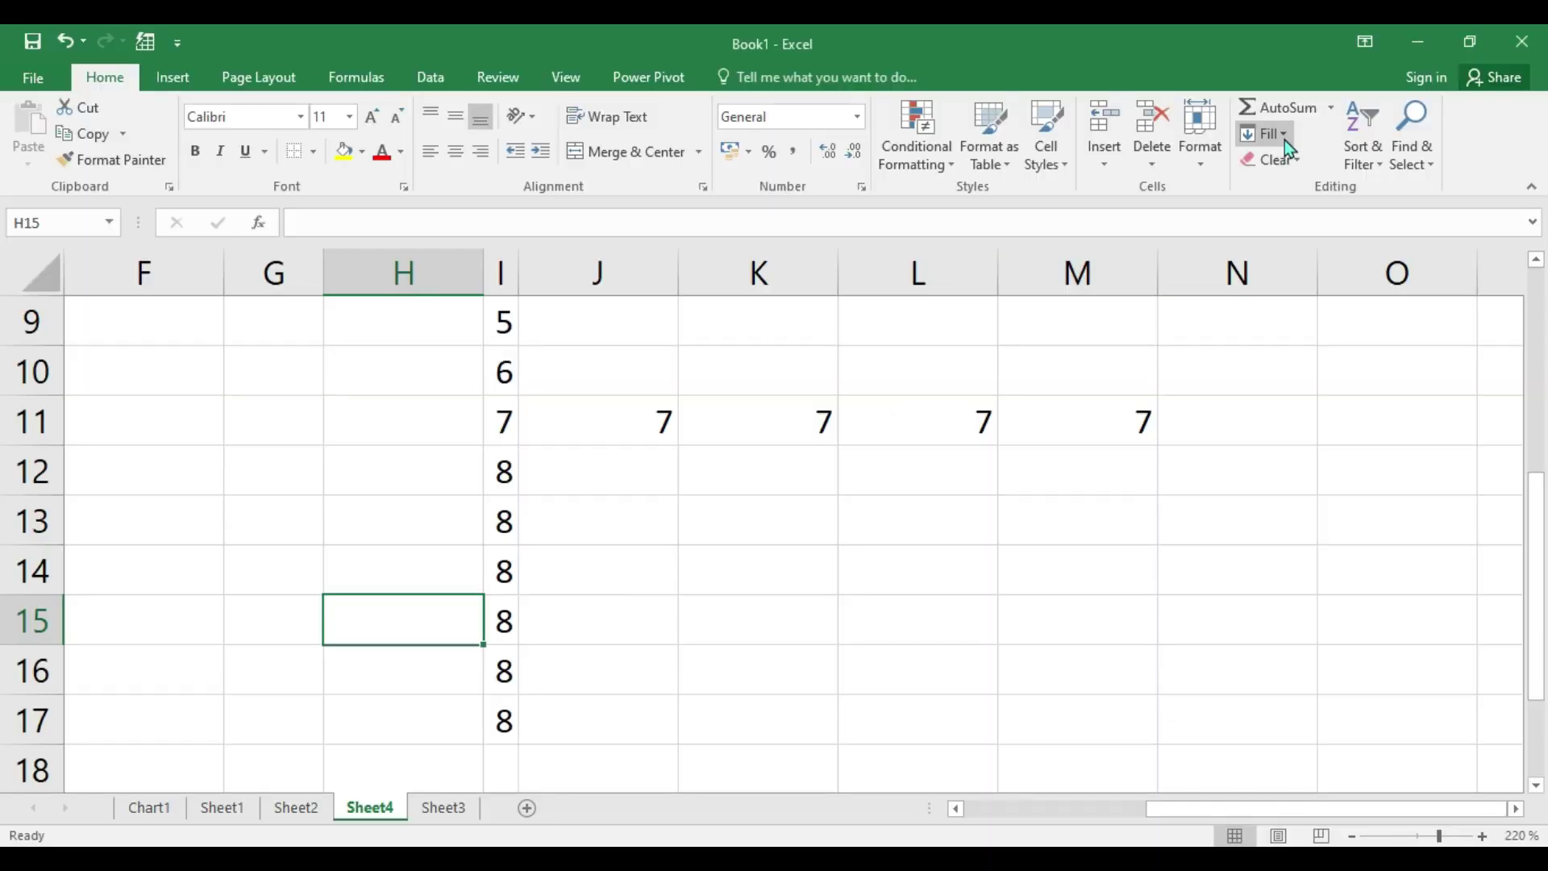
# Open Fill > Series to review the Linear, Growth, Date and AutoFill types, then cancel.
pyautogui.click(1284, 138)
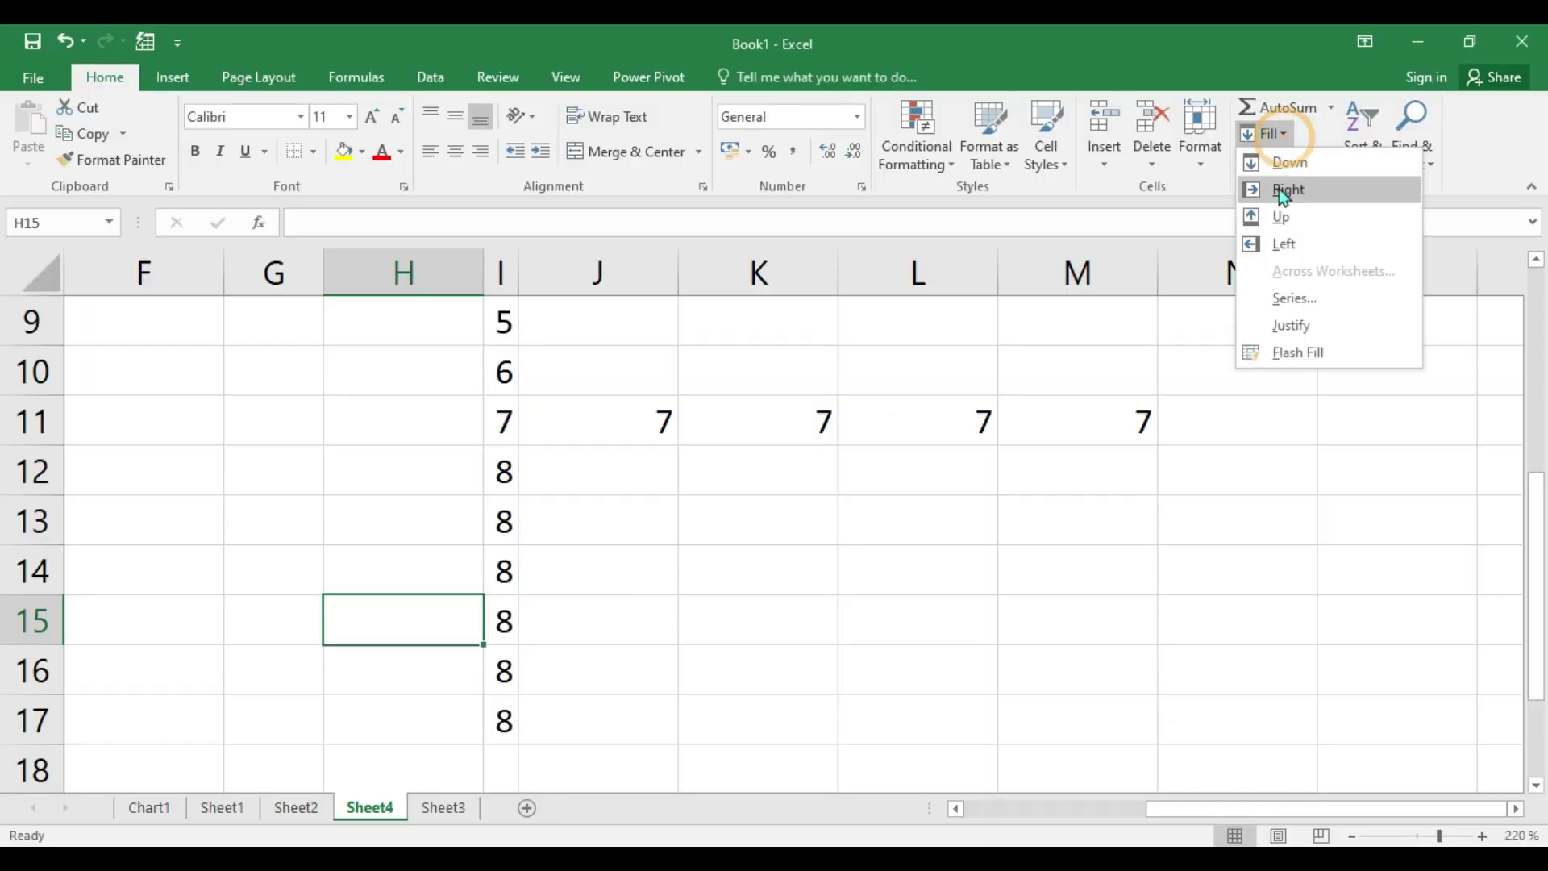
pyautogui.click(1282, 297)
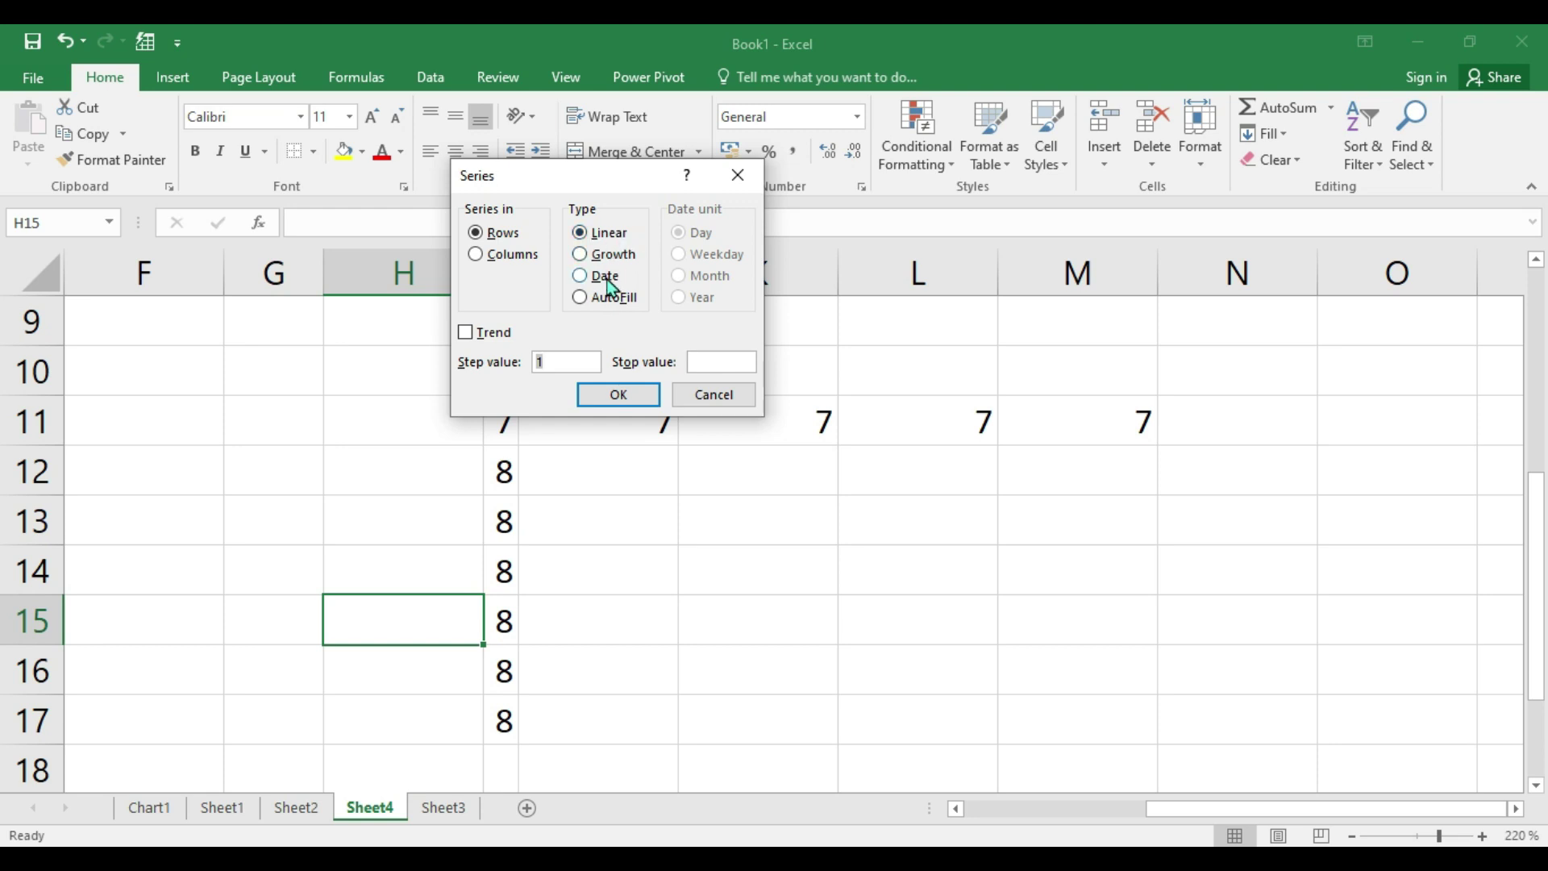
pyautogui.click(702, 395)
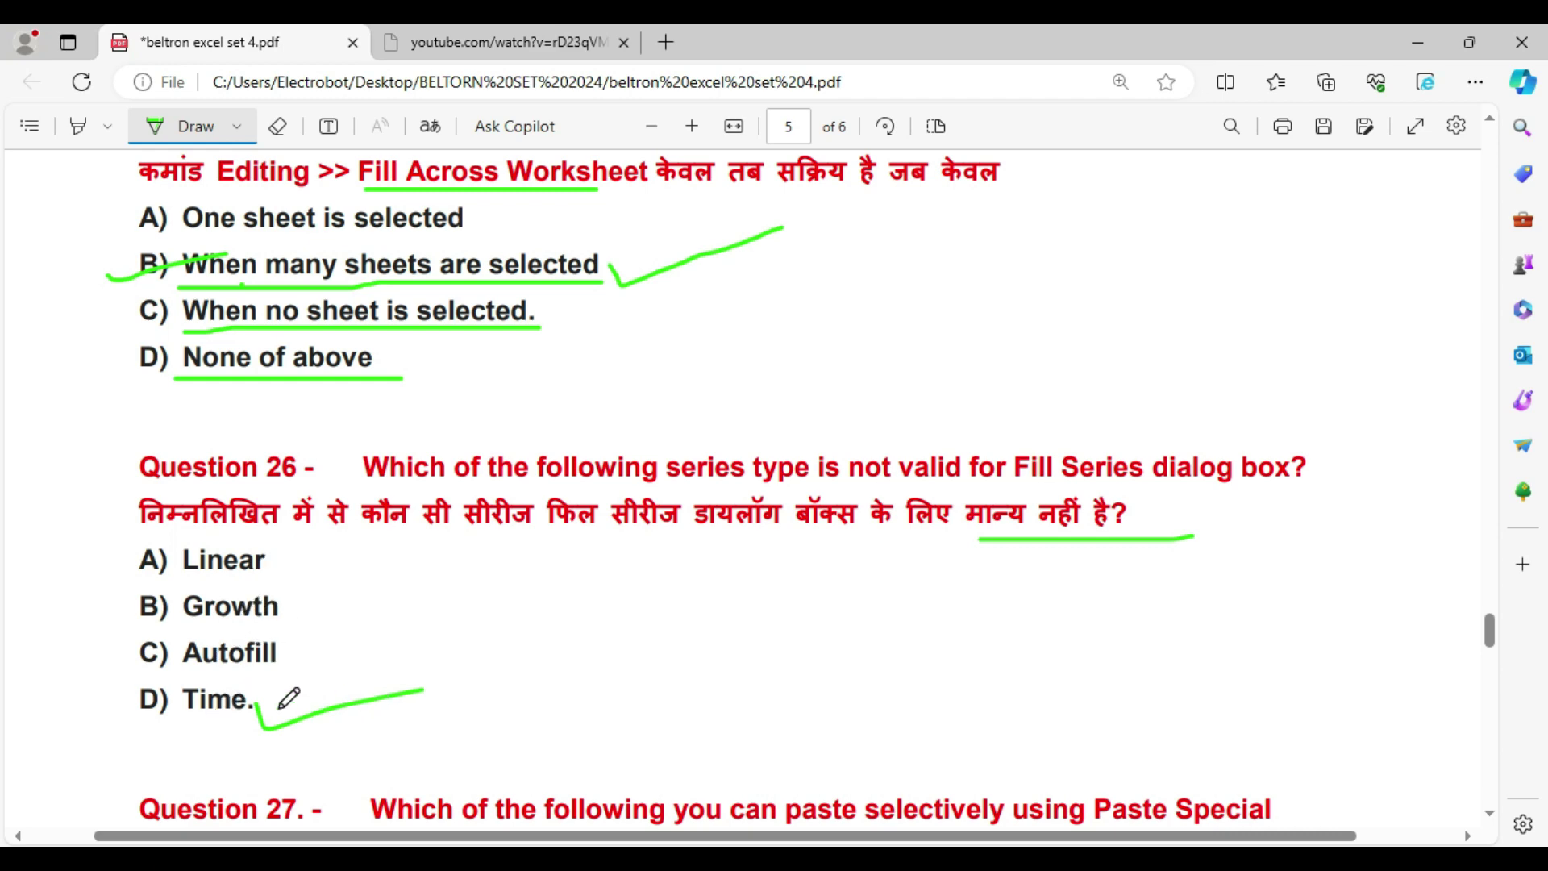
# Underline Validation, Formats and Formulas in Question 27 and tick All of above.
pyautogui.click(198, 727)
pyautogui.scroll(-1, 197, 726)
pyautogui.scroll(-4, 210, 685)
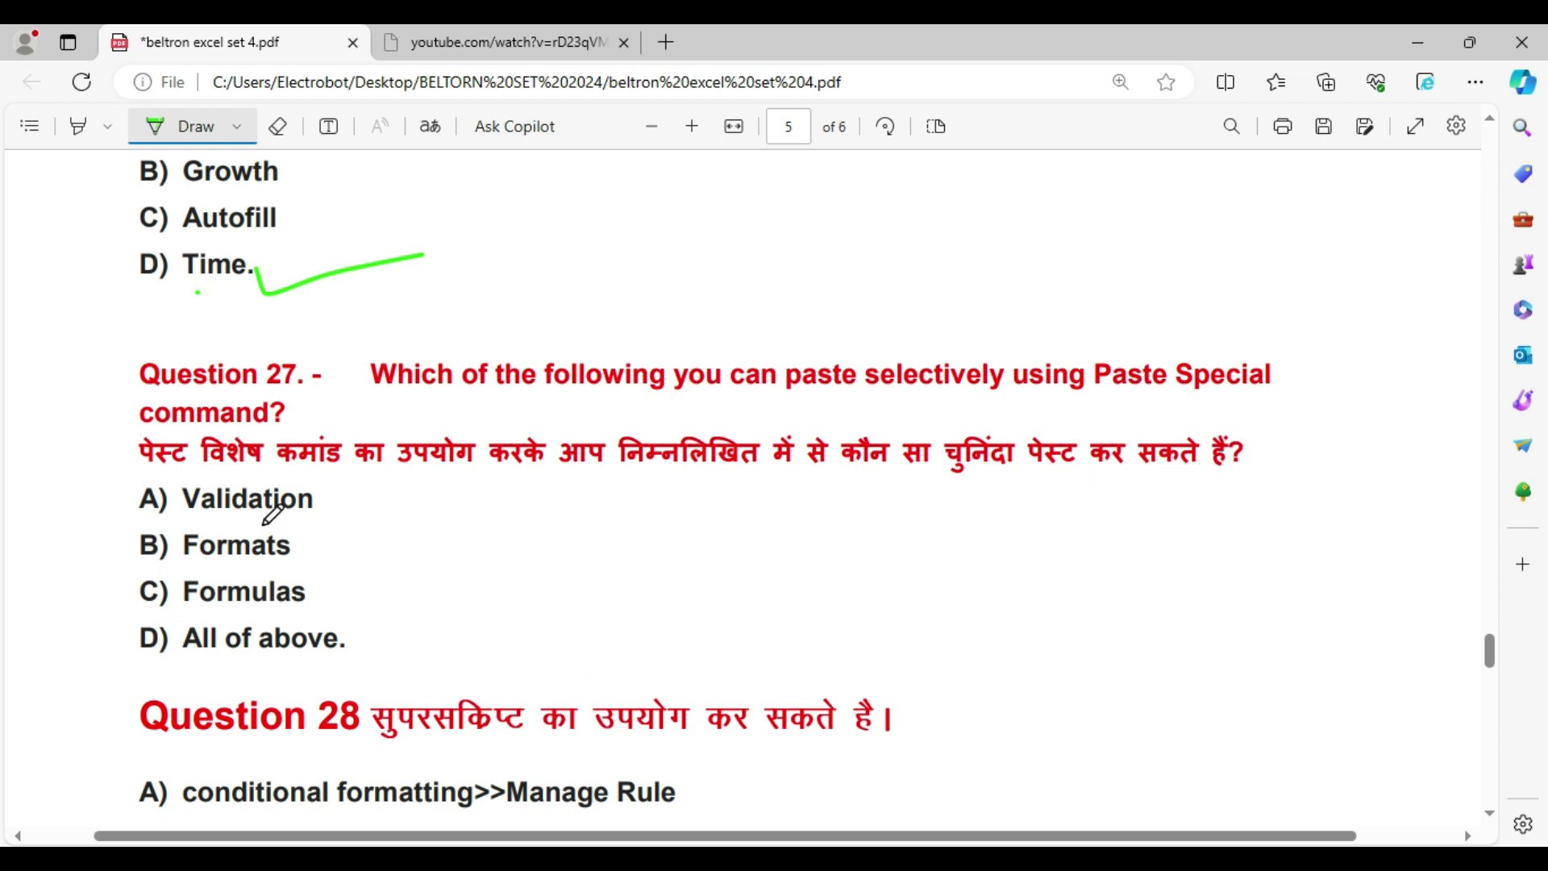
pyautogui.moveTo(263, 522); pyautogui.dragTo(363, 522)
pyautogui.moveTo(196, 570); pyautogui.dragTo(342, 546)
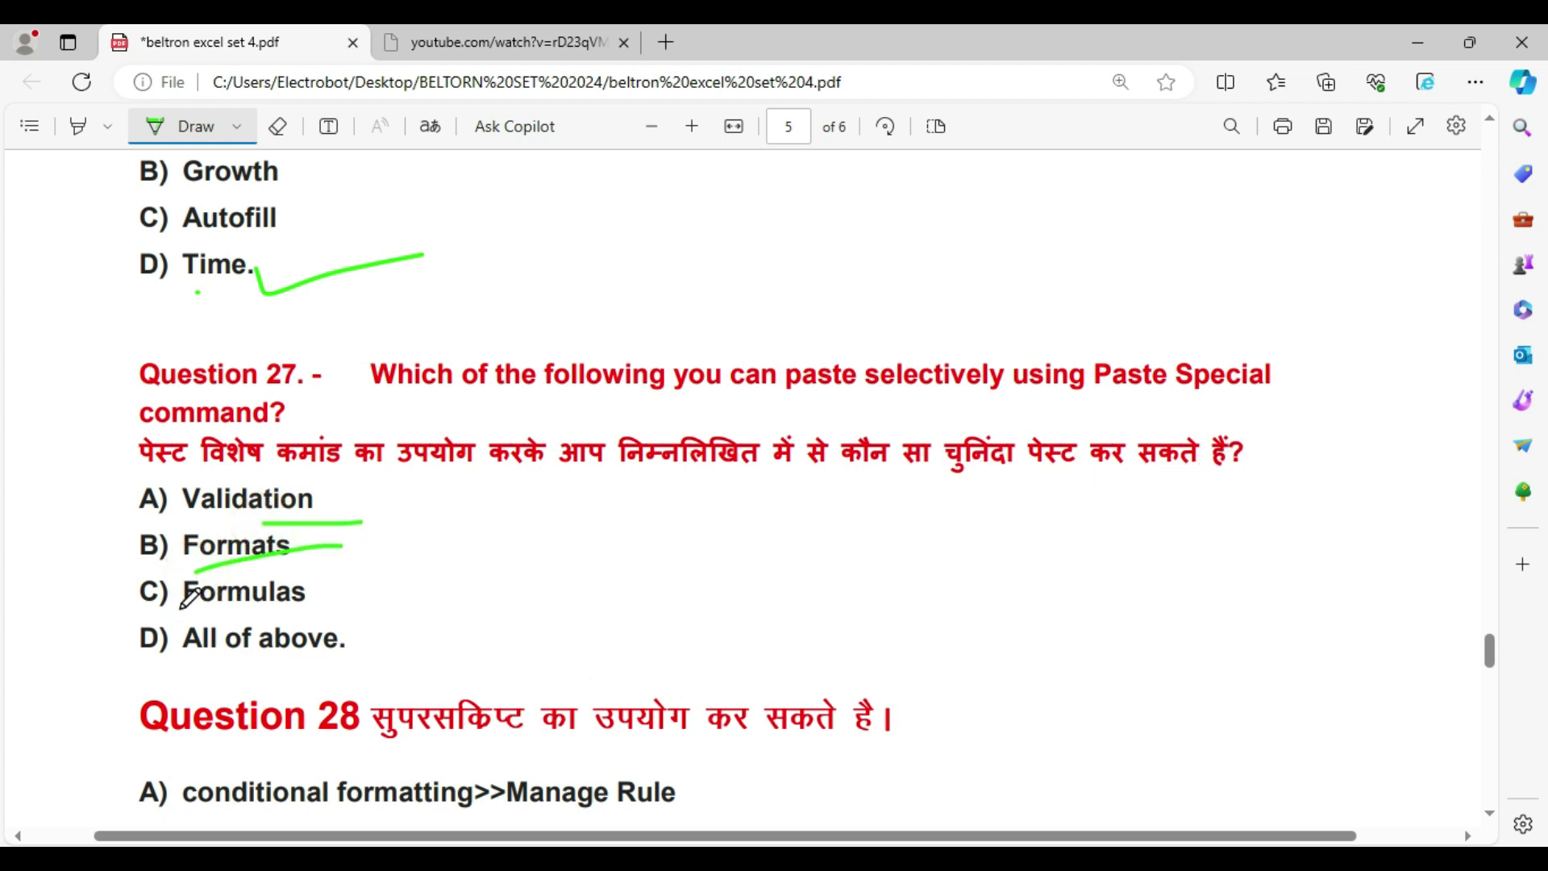
pyautogui.click(182, 606)
pyautogui.moveTo(201, 617); pyautogui.dragTo(317, 619)
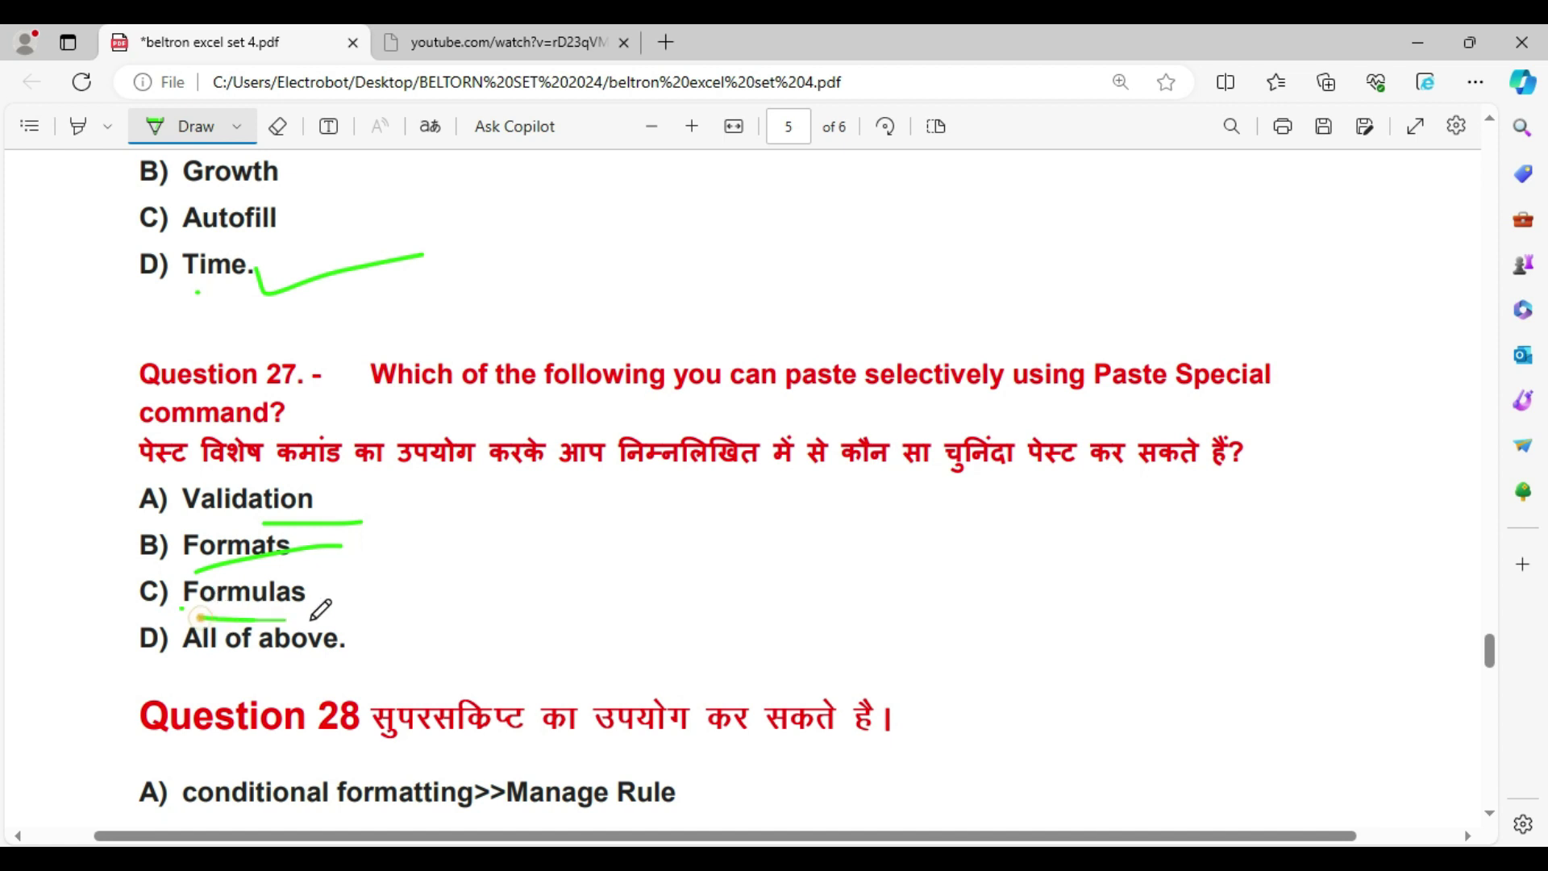
pyautogui.moveTo(161, 669)
pyautogui.mouseDown()
pyautogui.moveTo(382, 670)
pyautogui.moveTo(558, 608)
pyautogui.mouseUp()
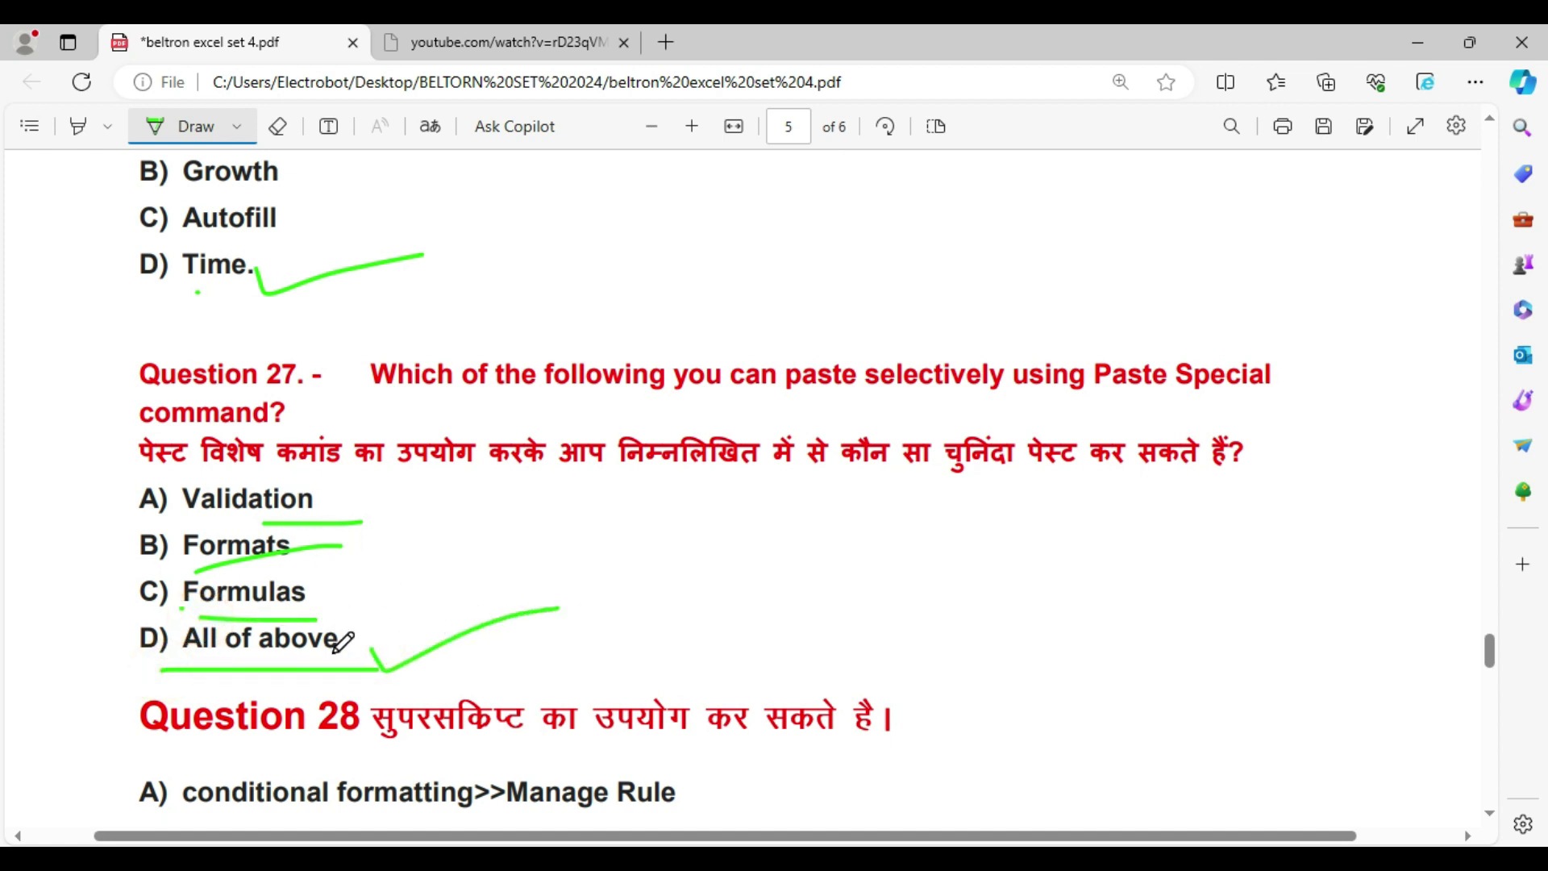
pyautogui.scroll(-1, 339, 637)
pyautogui.scroll(-2, 290, 540)
pyautogui.scroll(-2, 238, 442)
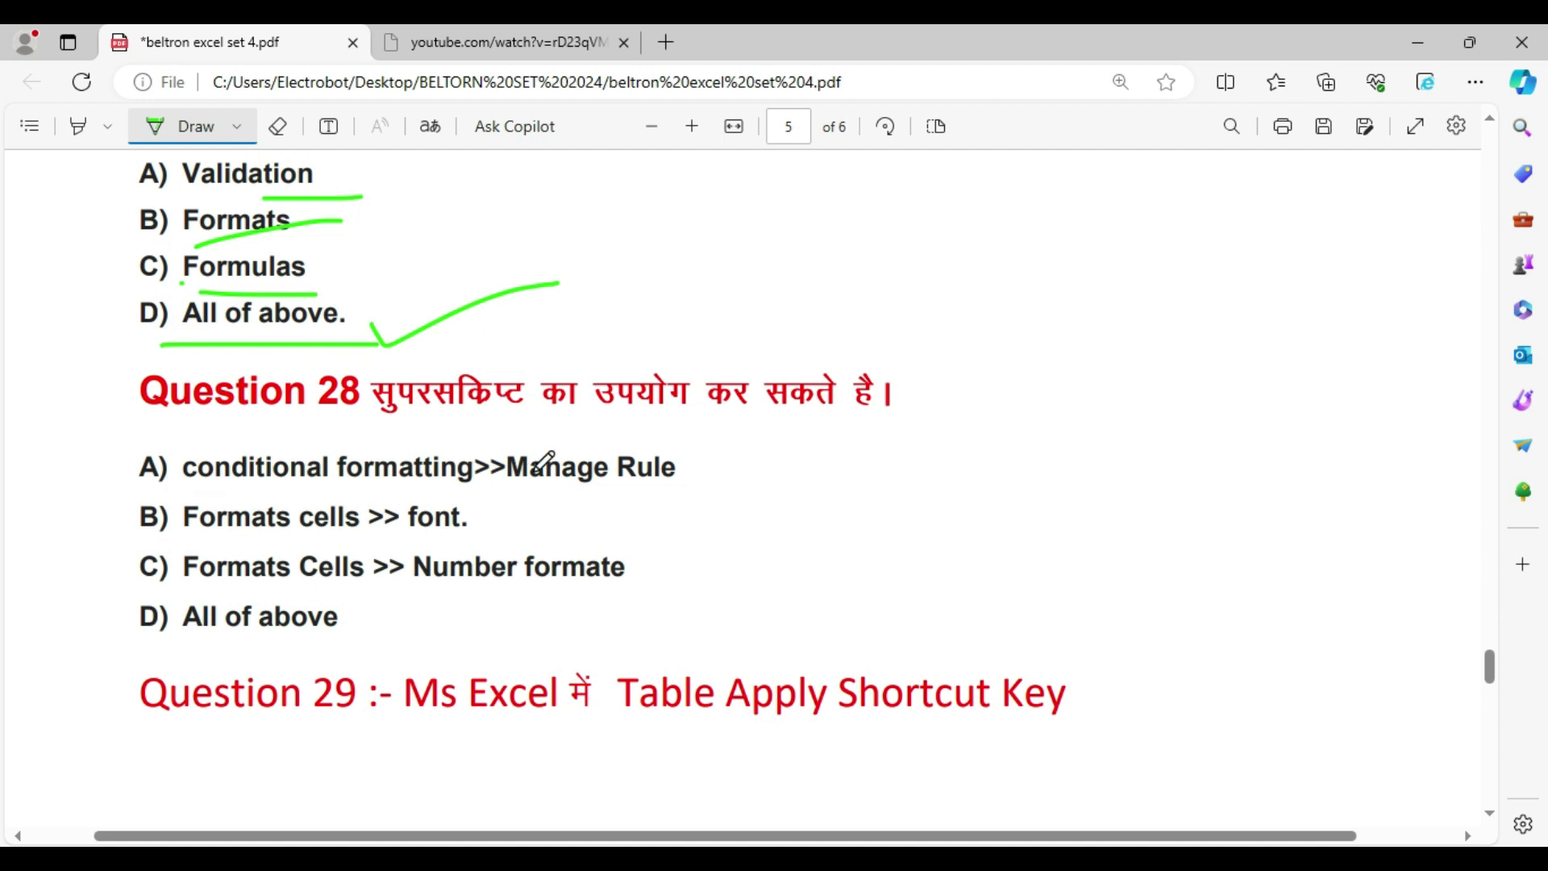
# Underline Manage Rule, Formats cells >> font and option C, then check font. and All of above.
pyautogui.moveTo(463, 497); pyautogui.dragTo(653, 489)
pyautogui.moveTo(204, 554); pyautogui.dragTo(506, 519)
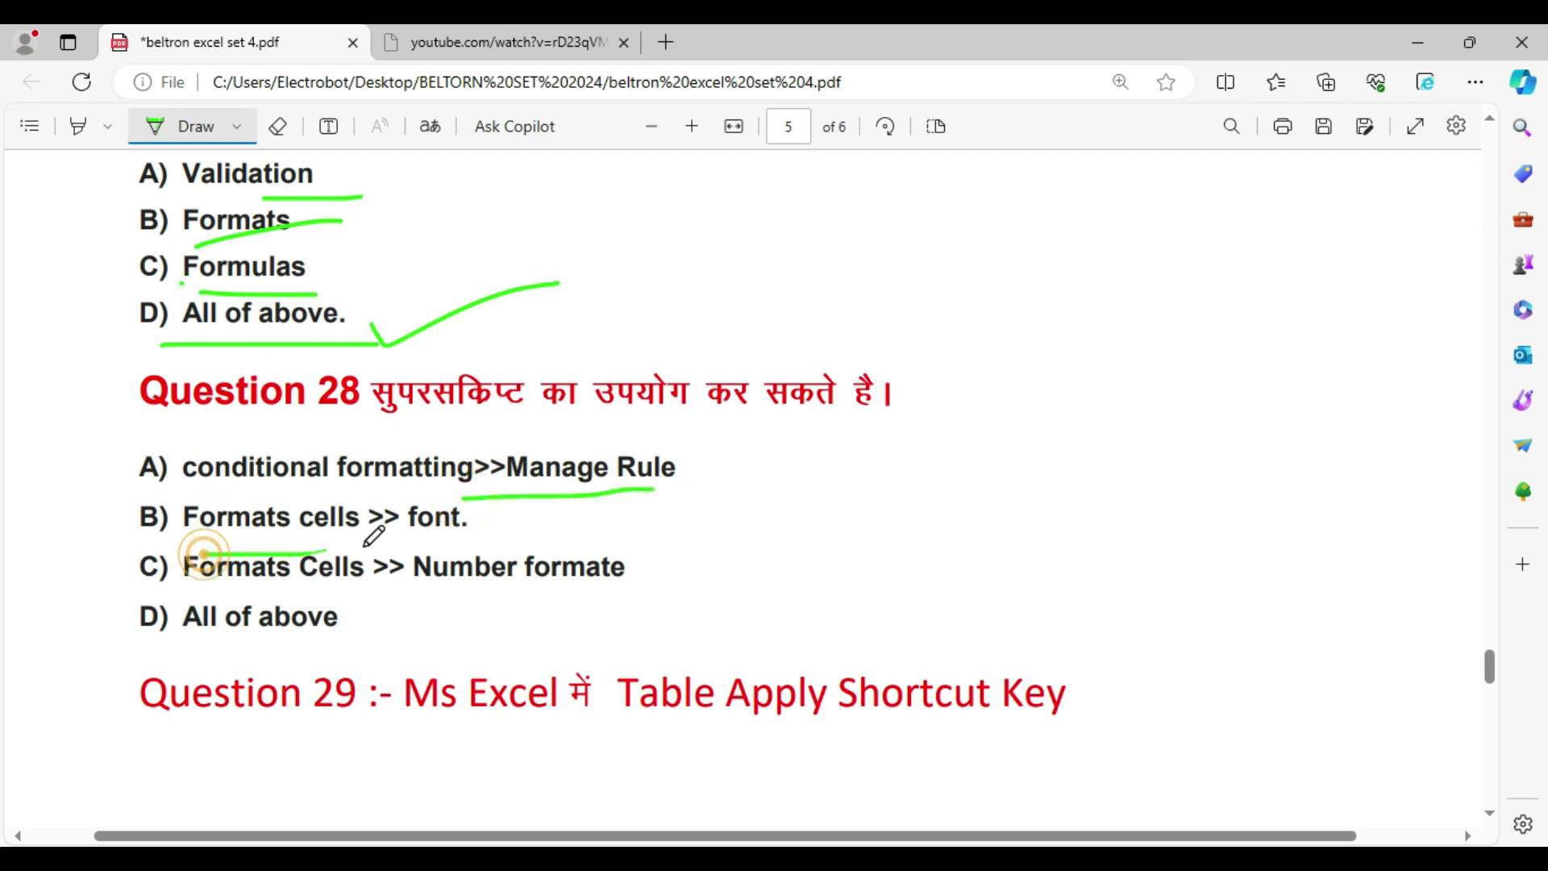
pyautogui.moveTo(165, 595); pyautogui.dragTo(625, 582)
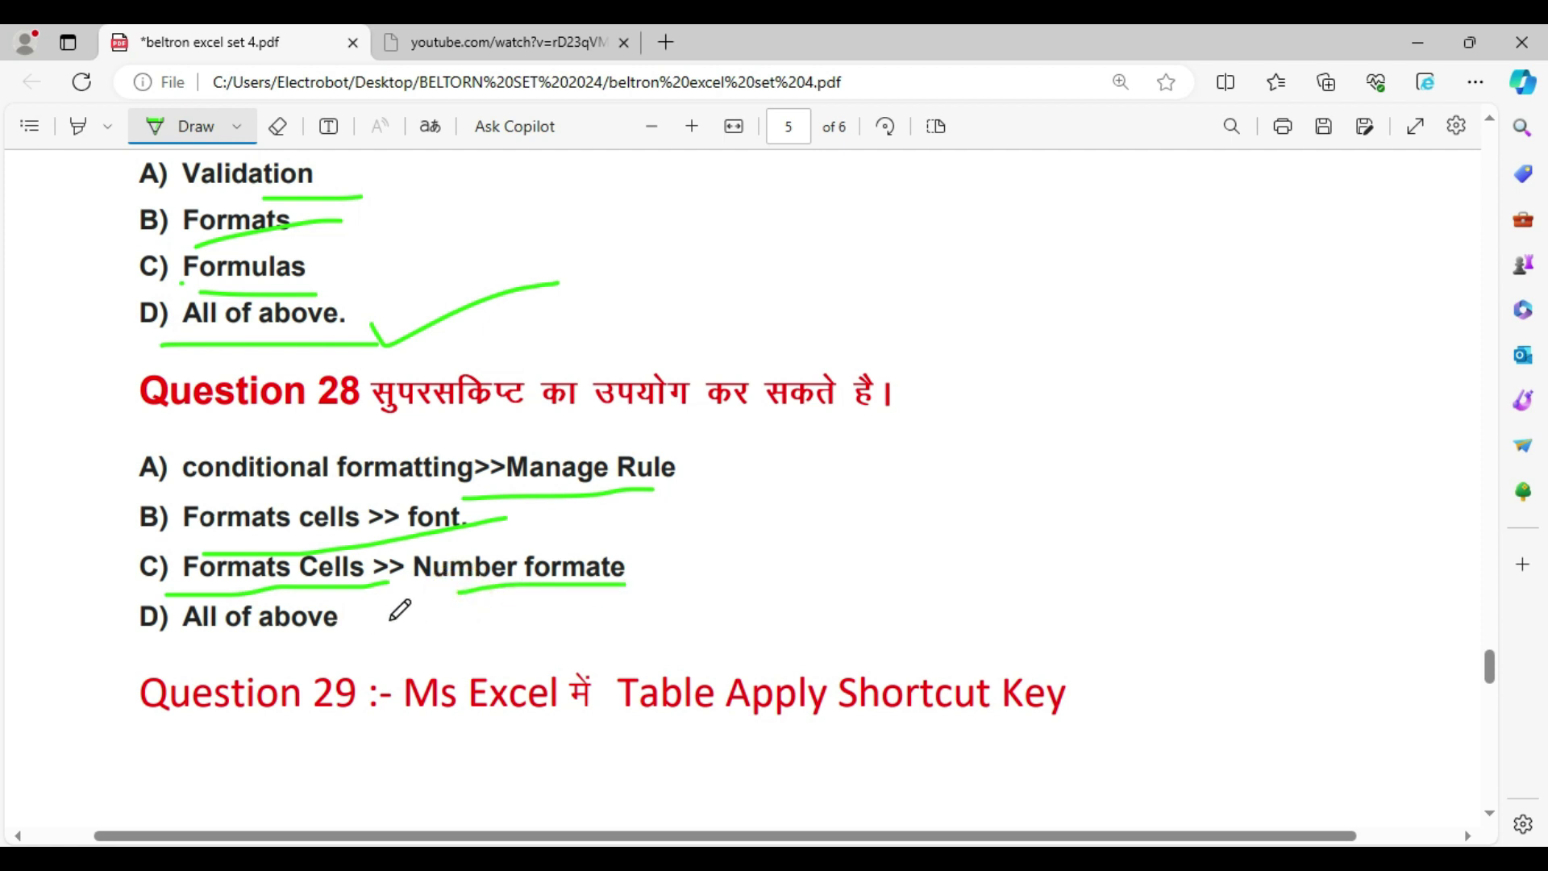
pyautogui.moveTo(364, 622); pyautogui.dragTo(488, 612)
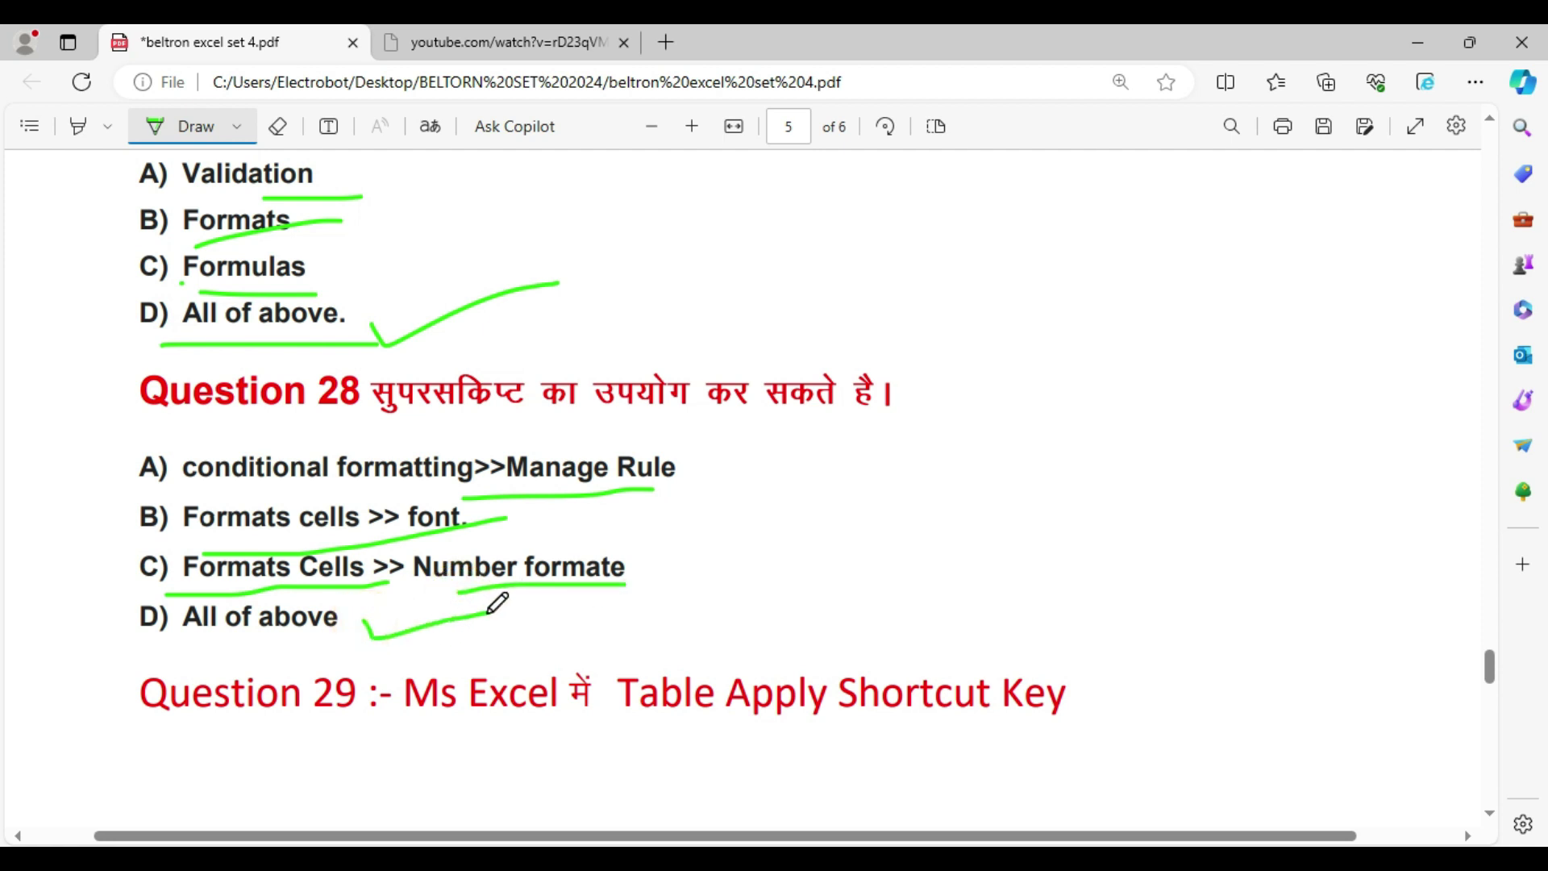
pyautogui.moveTo(472, 519); pyautogui.dragTo(743, 491)
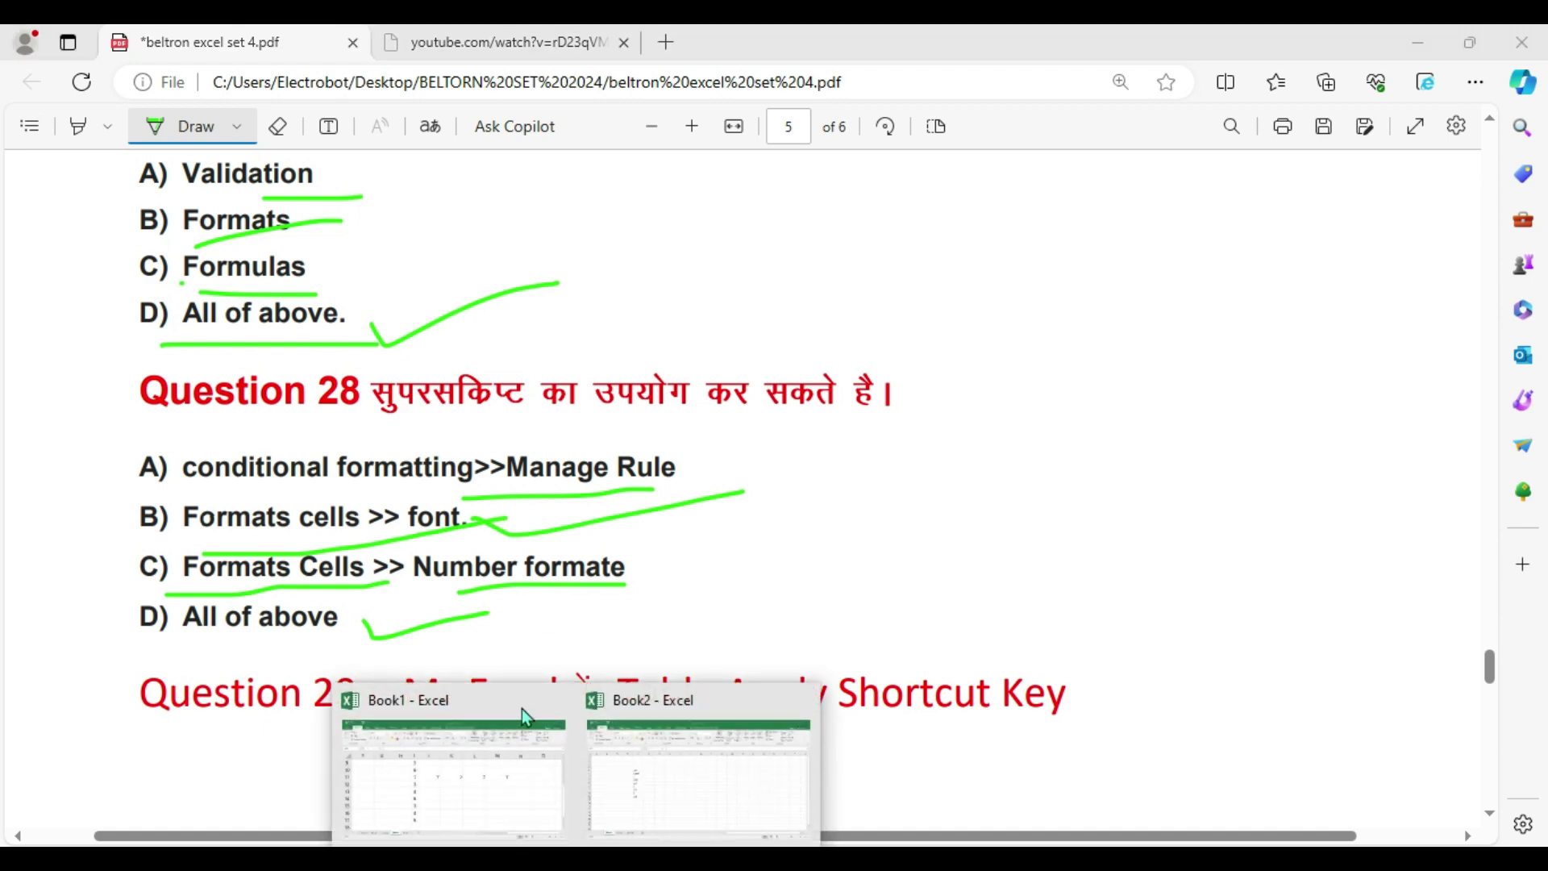
pyautogui.click(632, 778)
# Type 10th into cell C6 and select the 'th' letters.
pyautogui.click(565, 412)
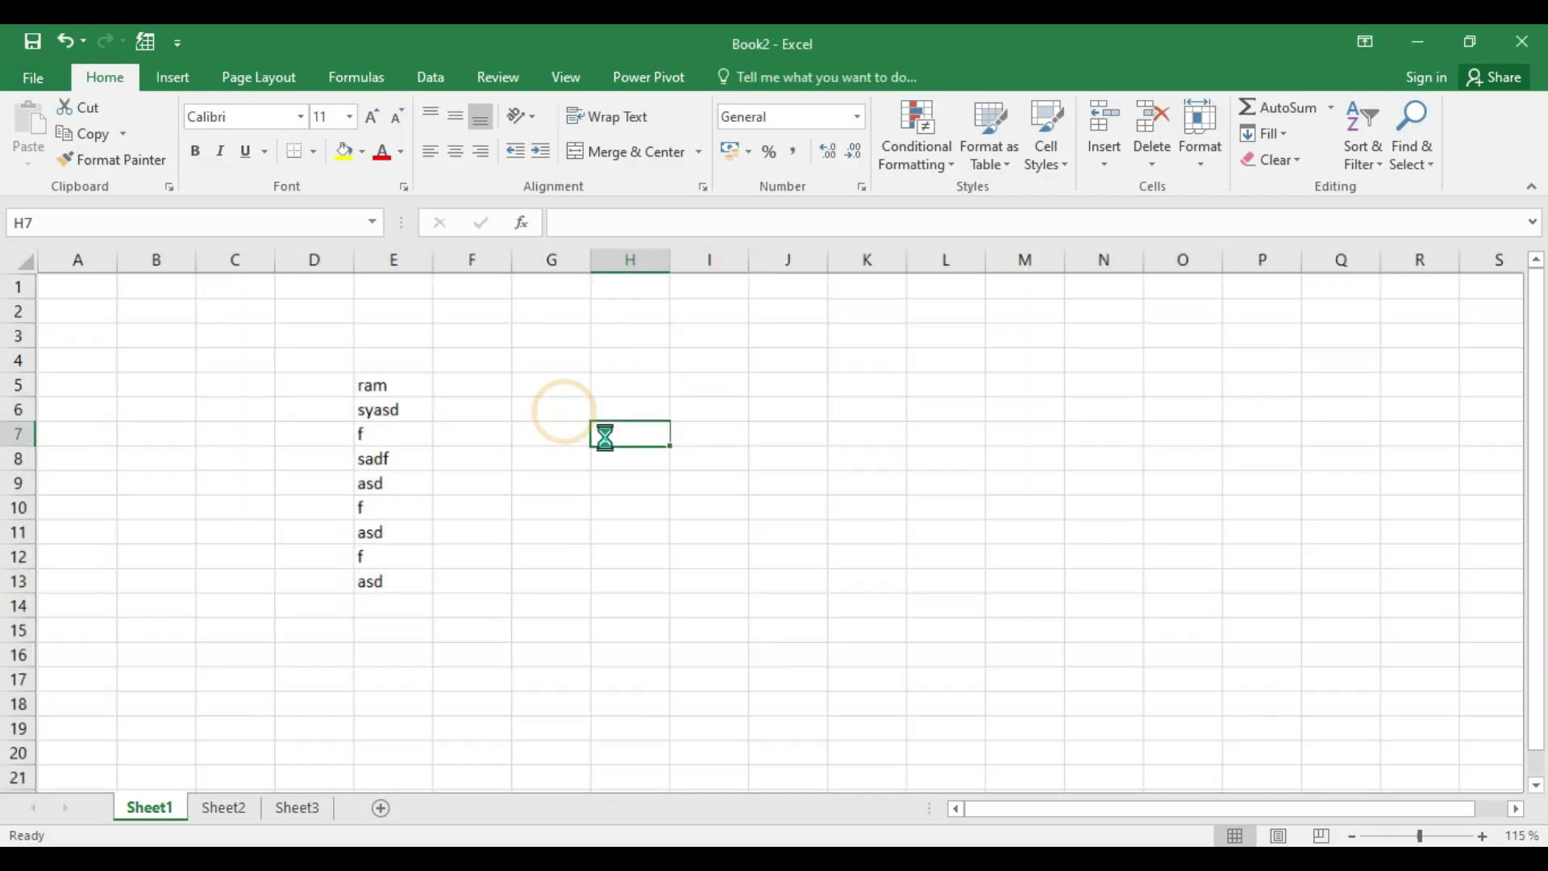
pyautogui.scroll(6, 565, 412)
pyautogui.click(387, 445)
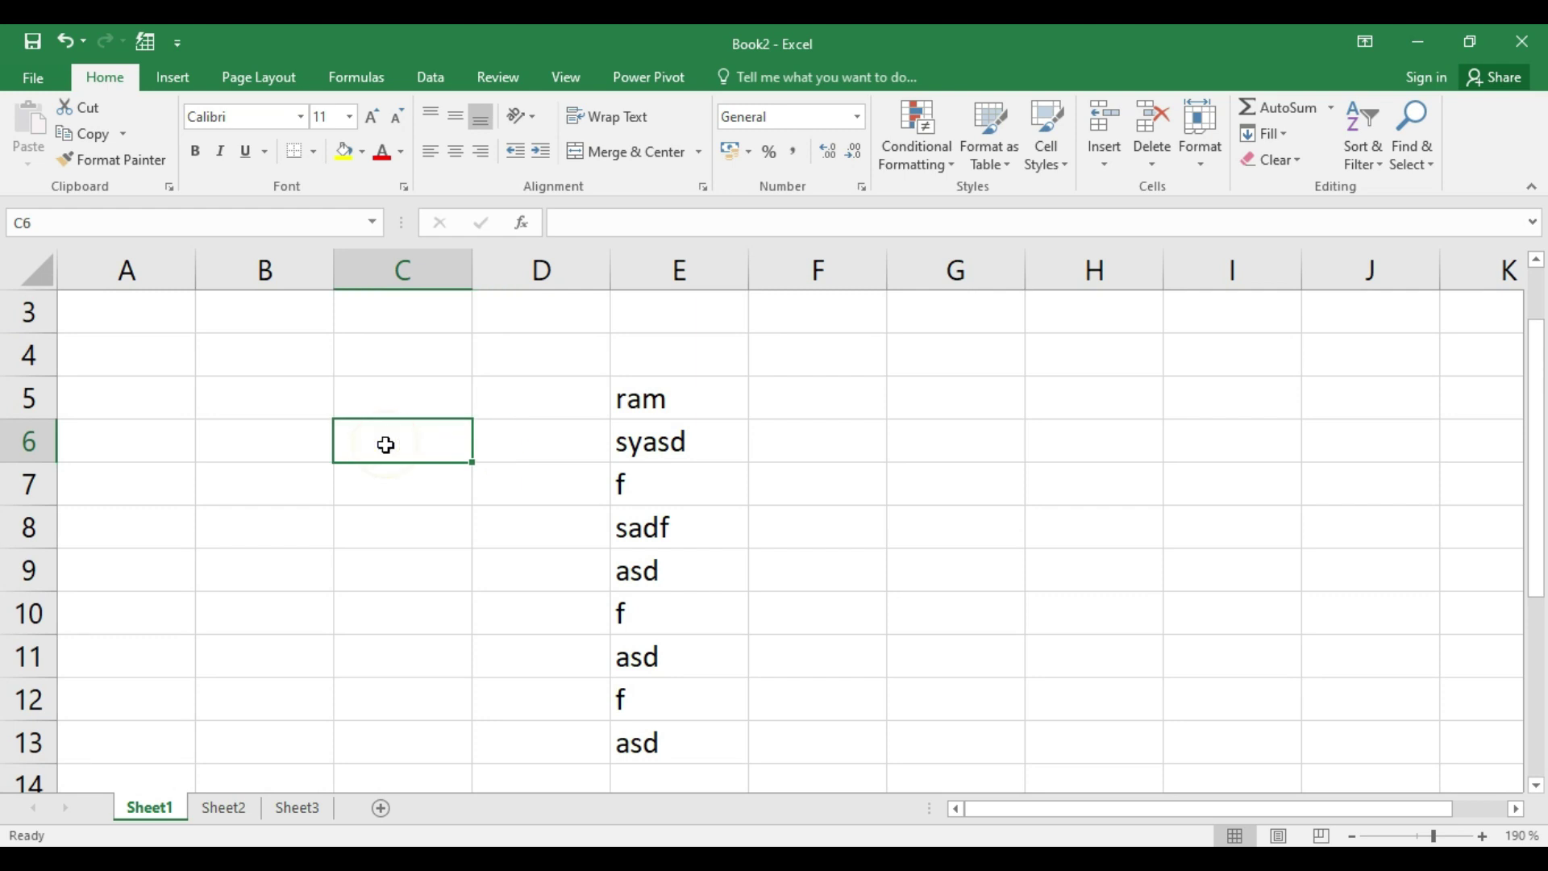
pyautogui.write('10th')
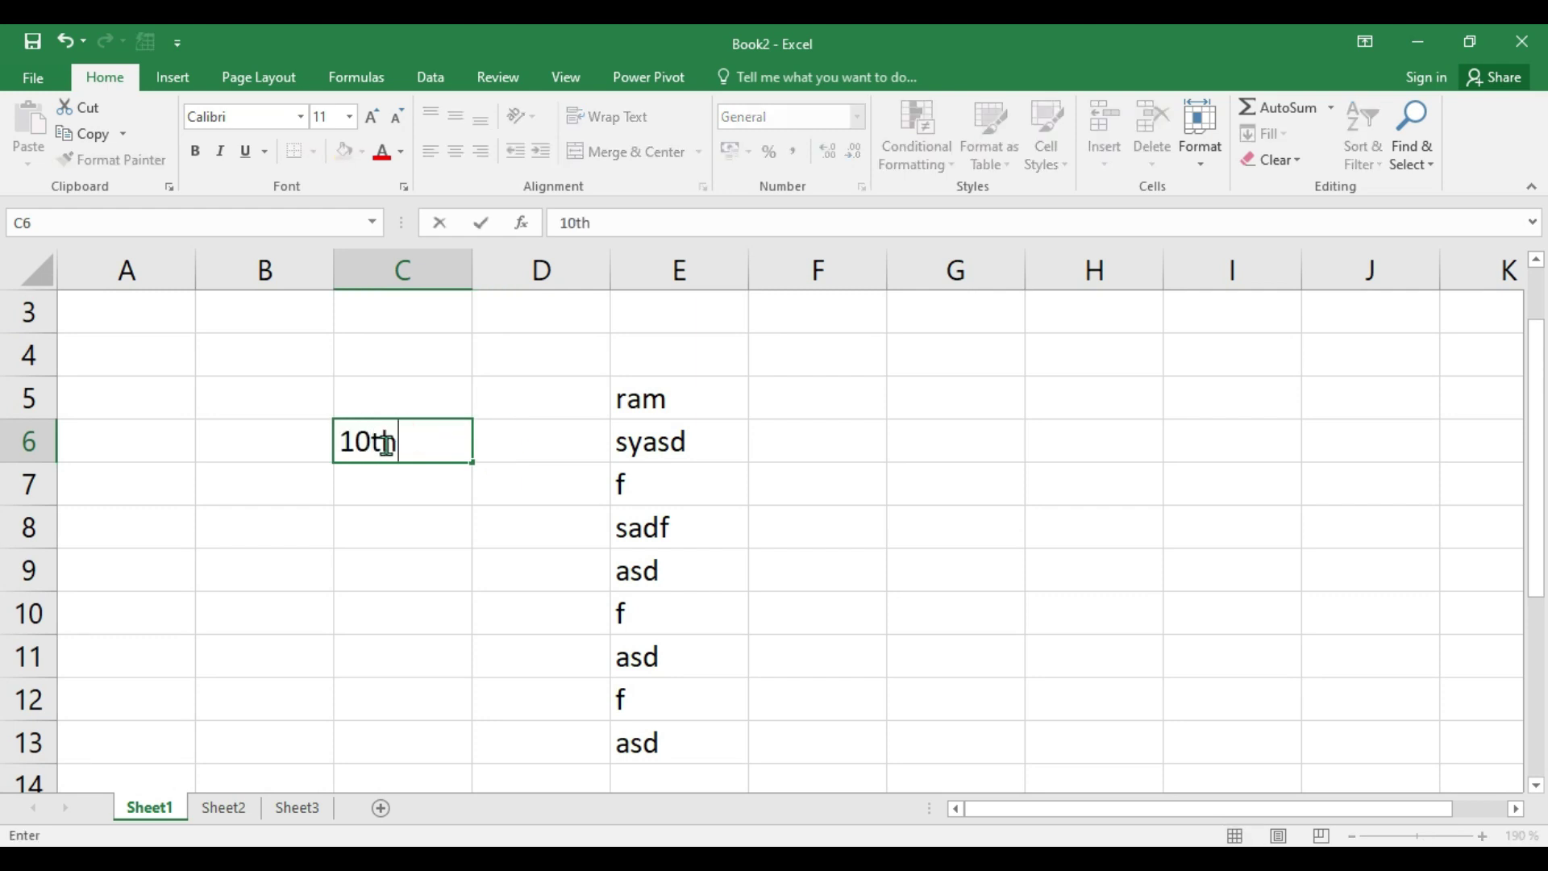
pyautogui.moveTo(405, 441); pyautogui.dragTo(370, 441)
# Make the 'th' superscript through the Font dialog.
pyautogui.click(404, 189)
pyautogui.moveTo(407, 44); pyautogui.dragTo(504, 46)
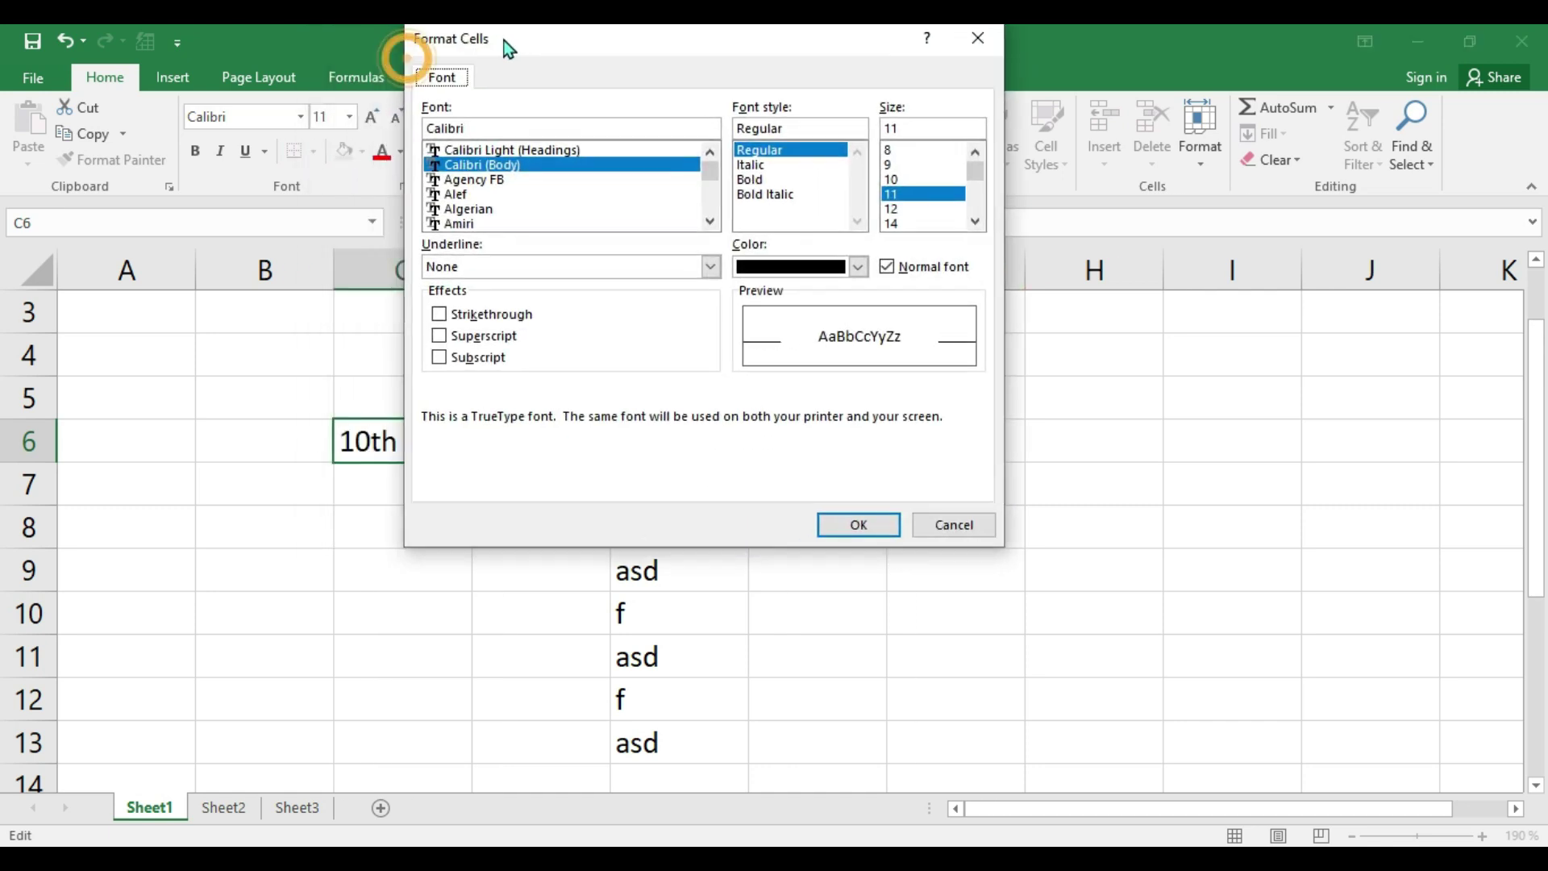
pyautogui.click(975, 43)
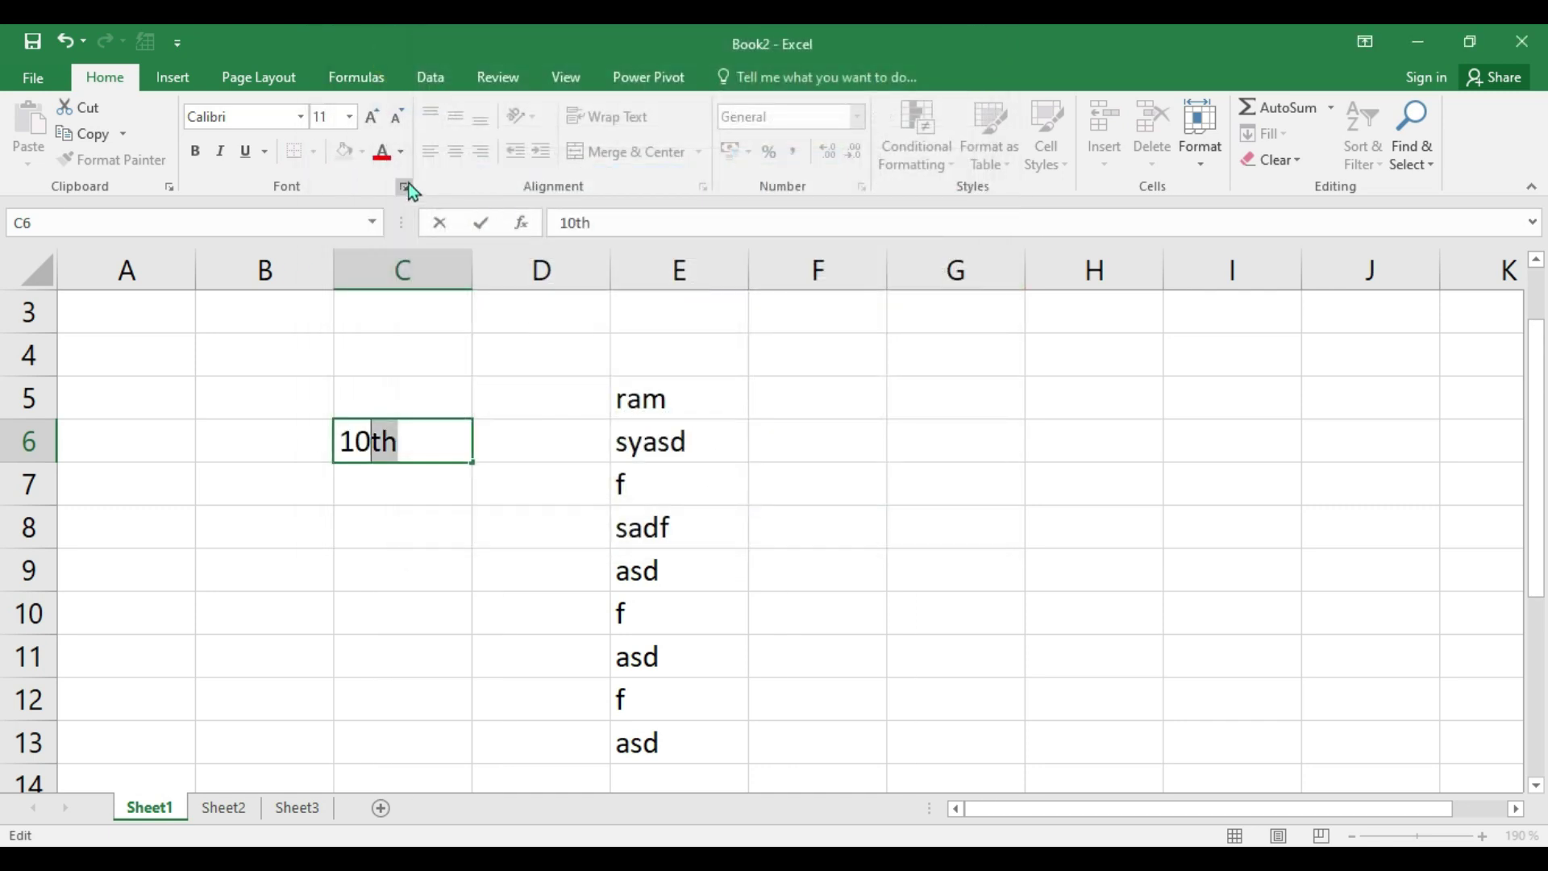
pyautogui.click(404, 189)
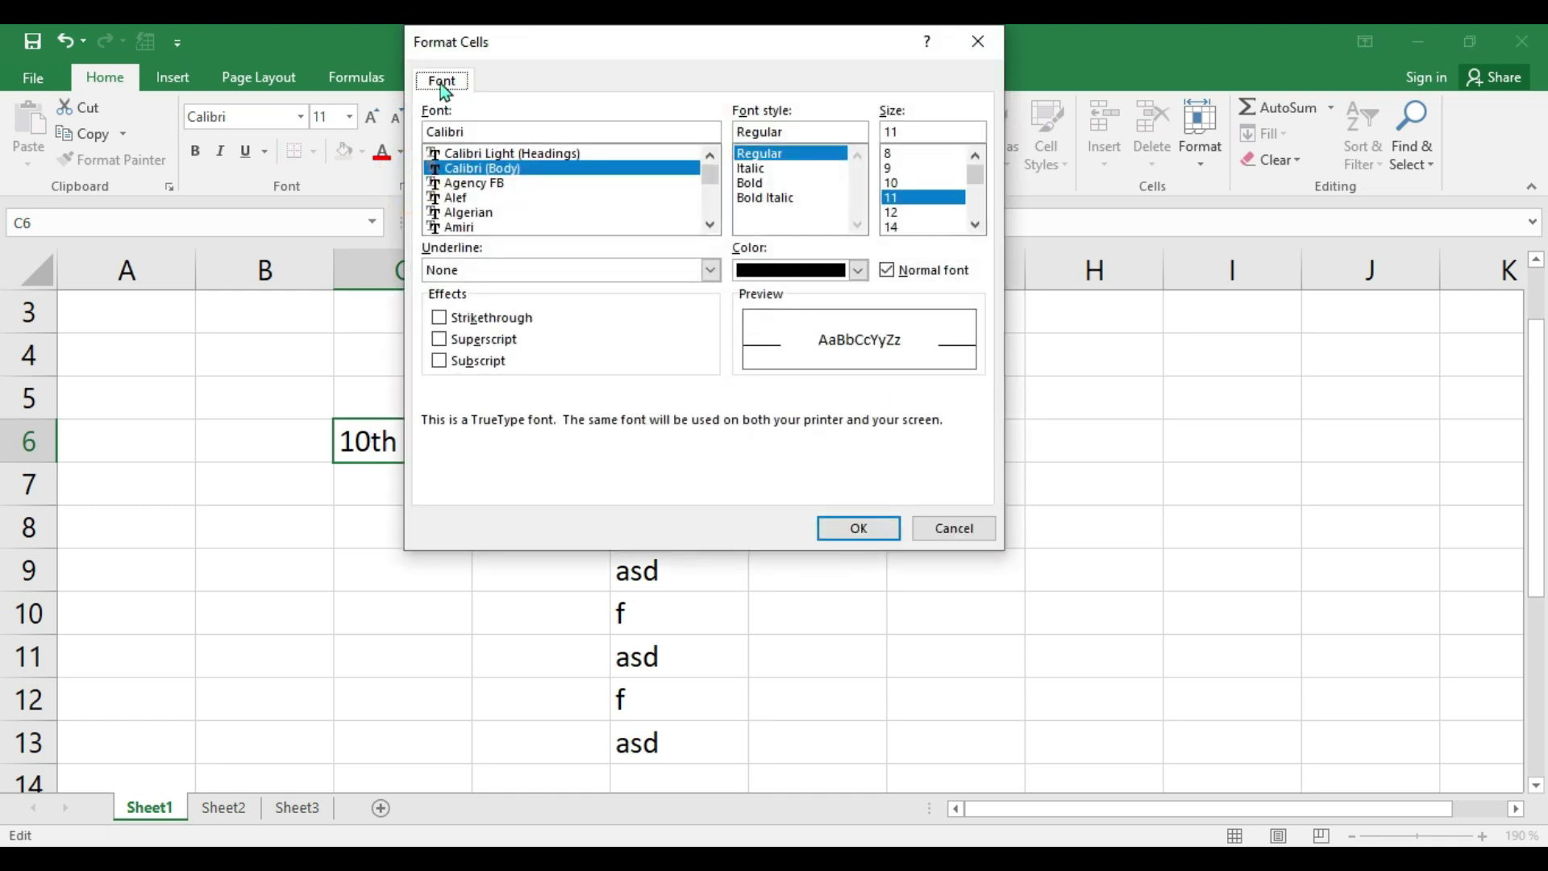
pyautogui.moveTo(466, 42); pyautogui.dragTo(581, 42)
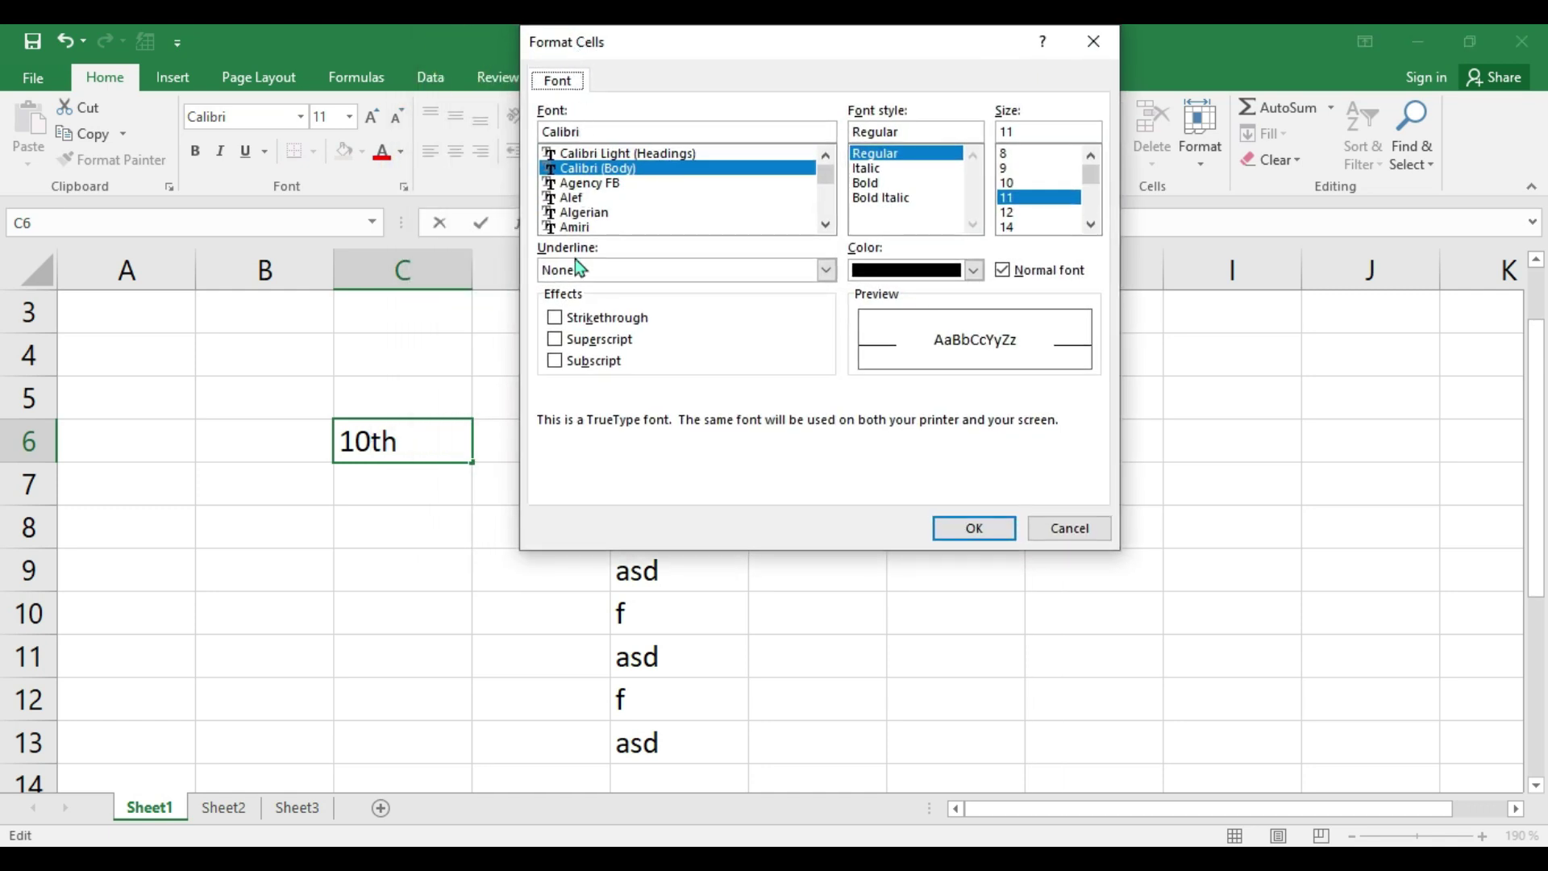
pyautogui.click(556, 340)
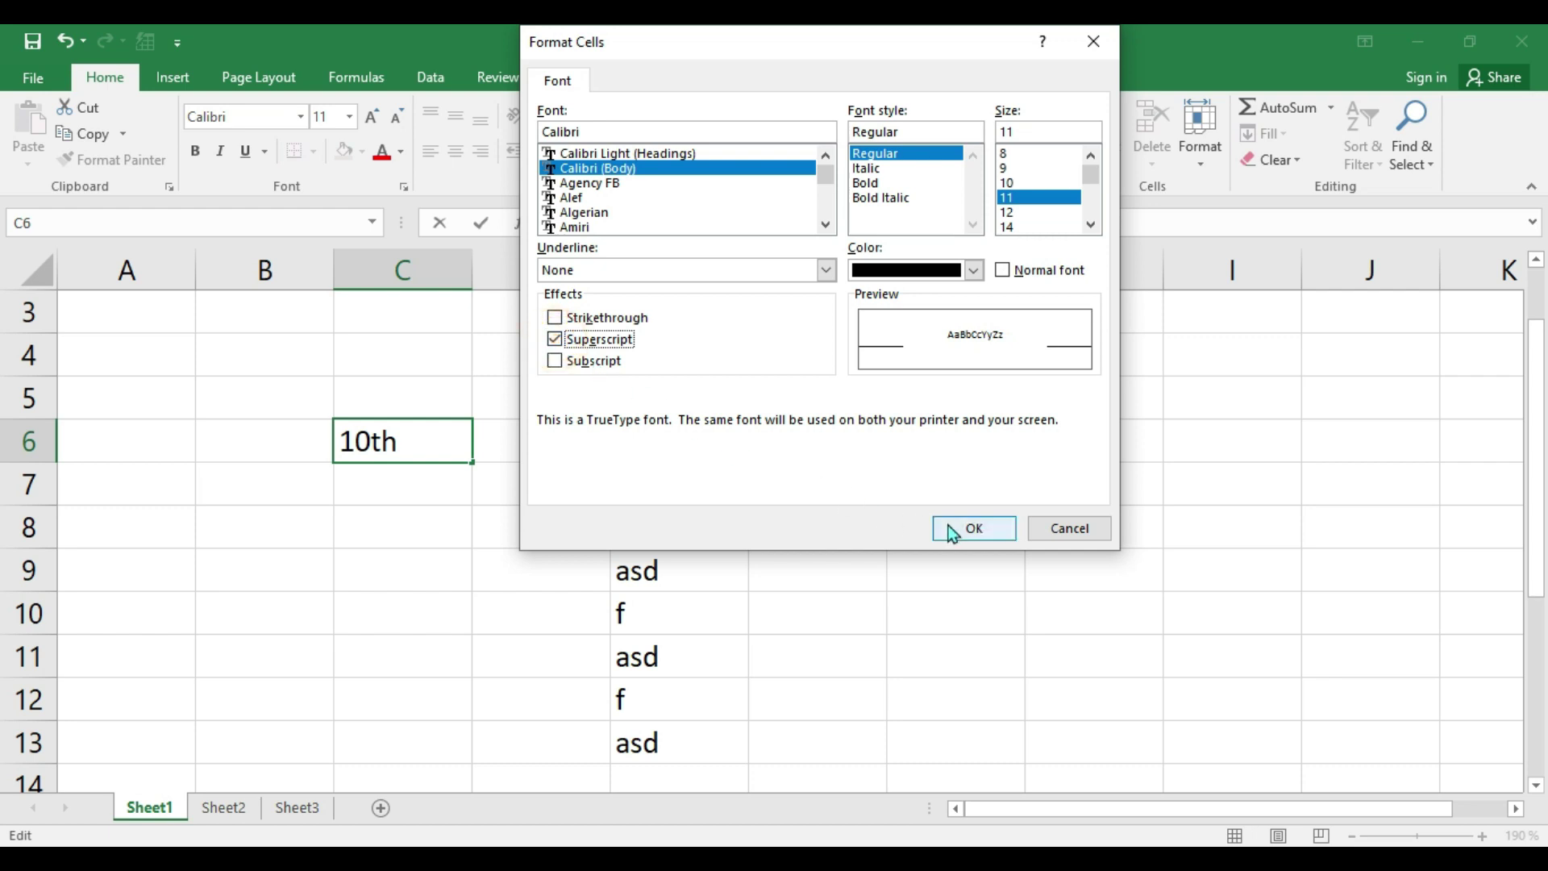
pyautogui.click(974, 528)
pyautogui.click(419, 527)
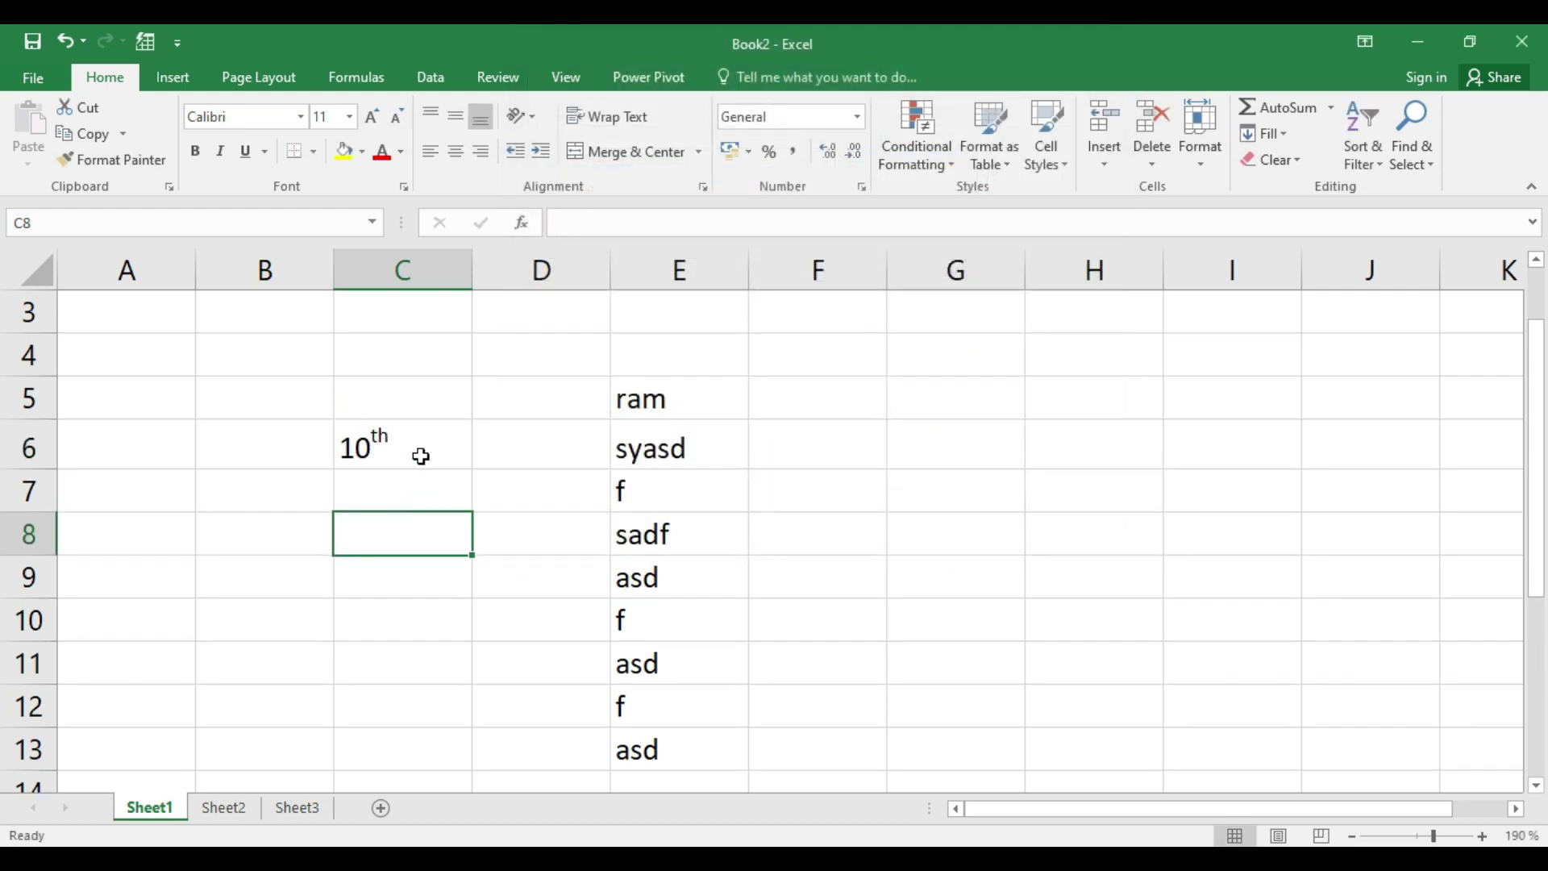
# Underline Question 29's options A–D, marking D, Ctrl + T., as the answer.
pyautogui.hotkey('alt', 'Tab')
pyautogui.scroll(-4, 352, 637)
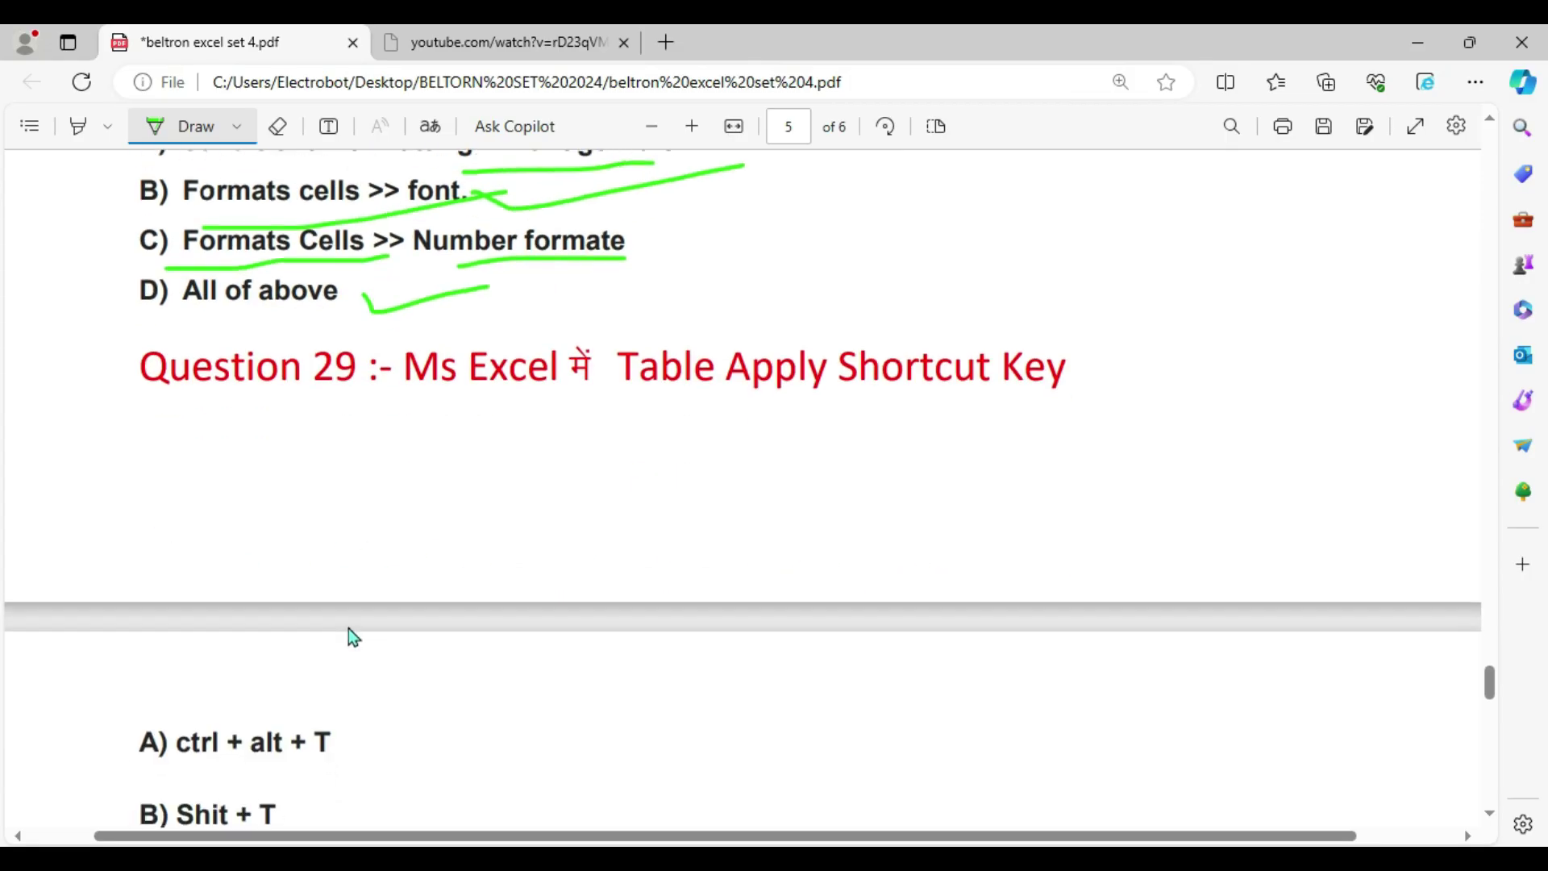
pyautogui.scroll(-4, 276, 371)
pyautogui.scroll(1, 293, 498)
pyautogui.scroll(3, 266, 452)
pyautogui.scroll(-2, 435, 553)
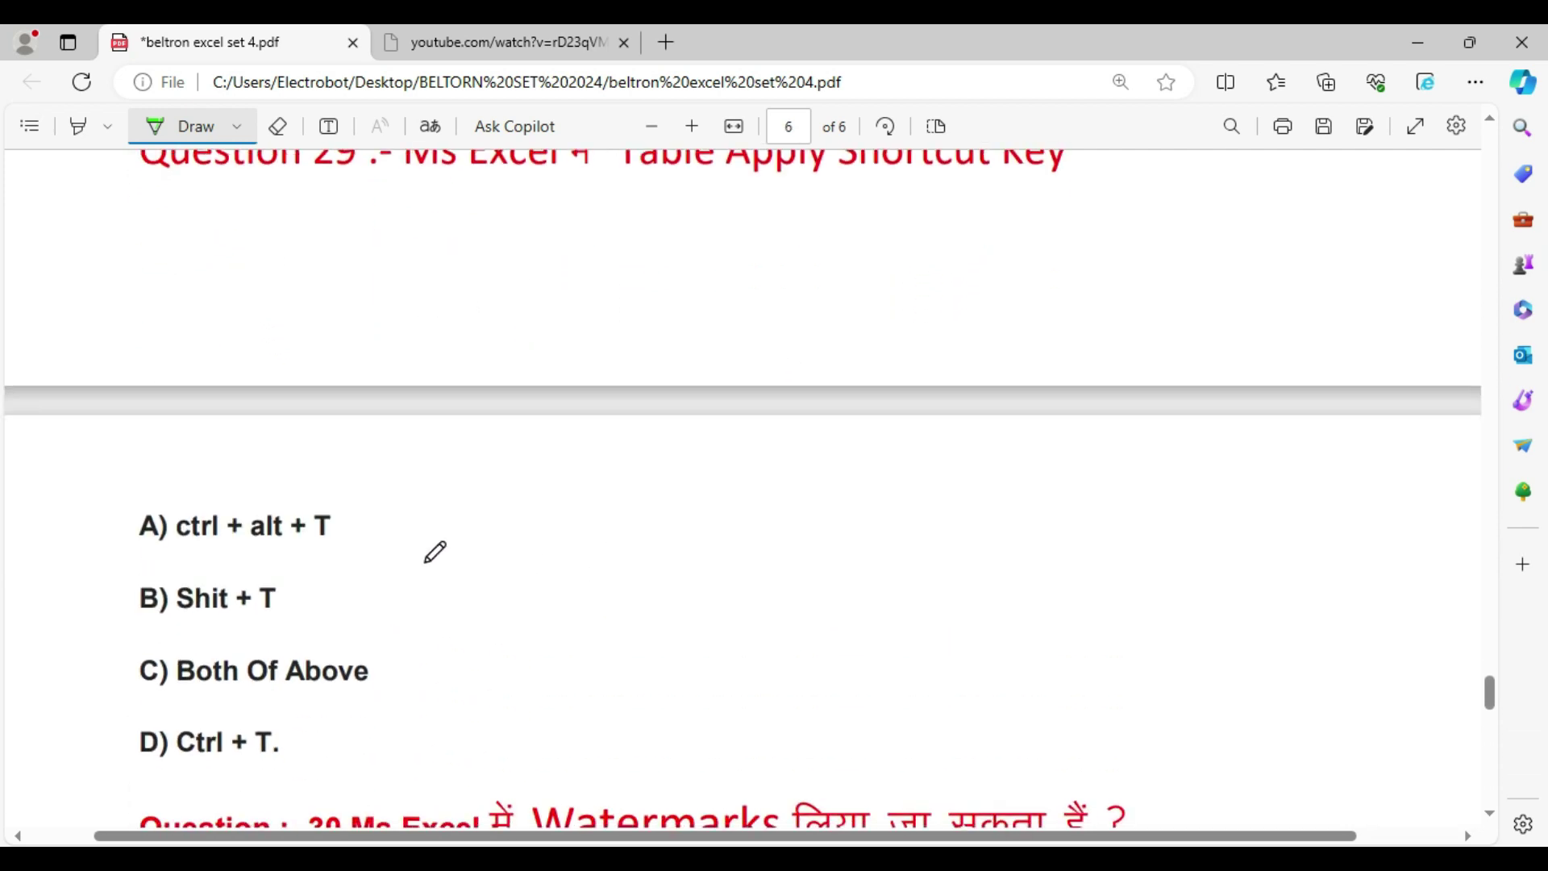
pyautogui.moveTo(169, 563); pyautogui.dragTo(380, 551)
pyautogui.moveTo(146, 635); pyautogui.dragTo(416, 621)
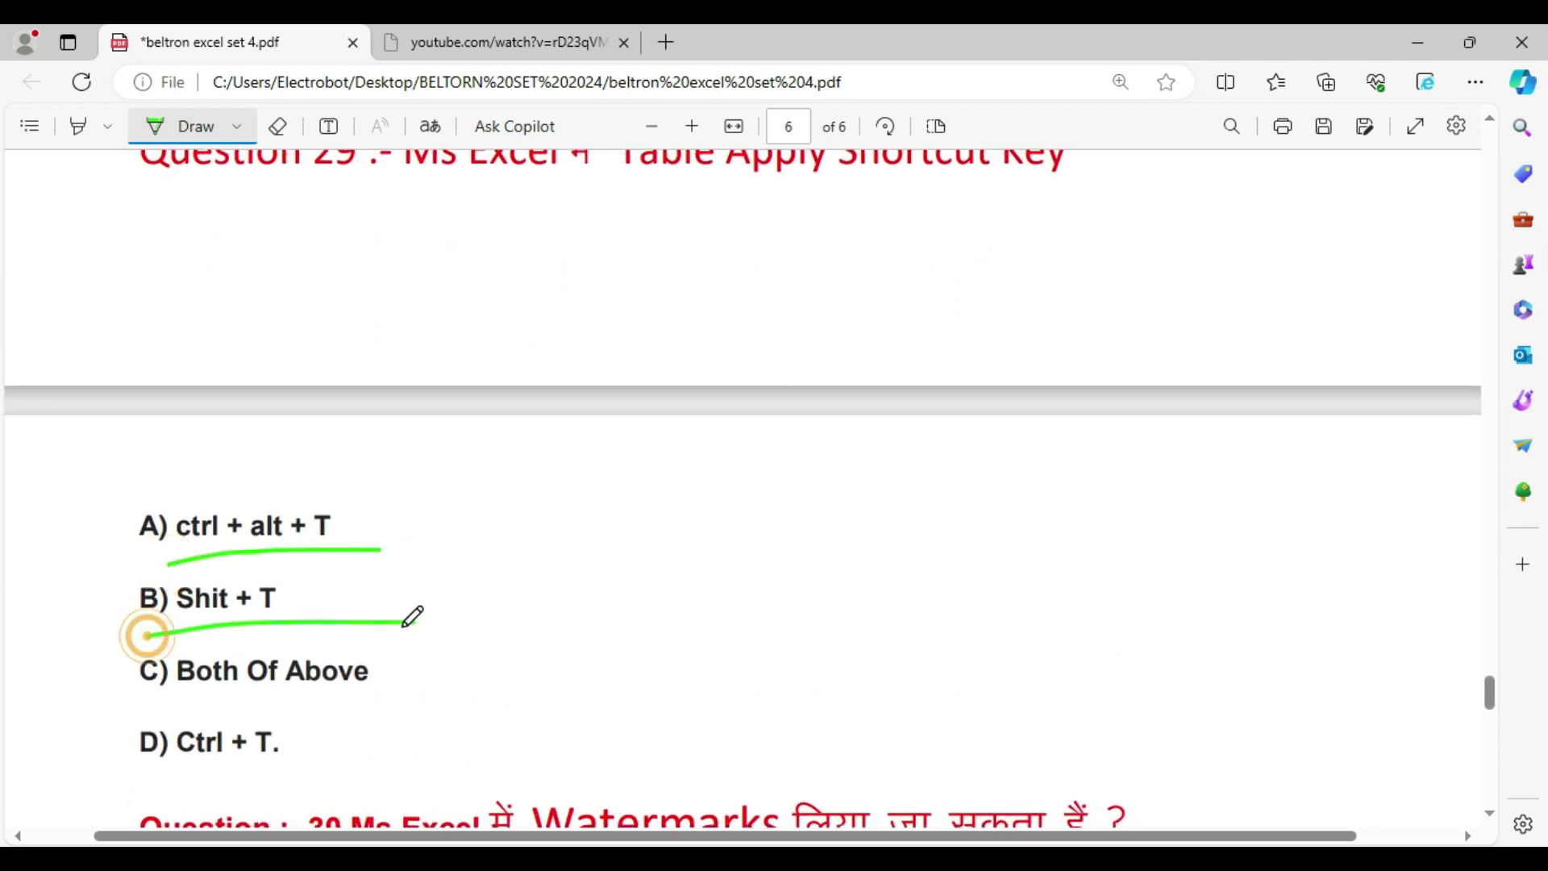
pyautogui.moveTo(165, 699); pyautogui.dragTo(428, 699)
pyautogui.scroll(-2, 373, 726)
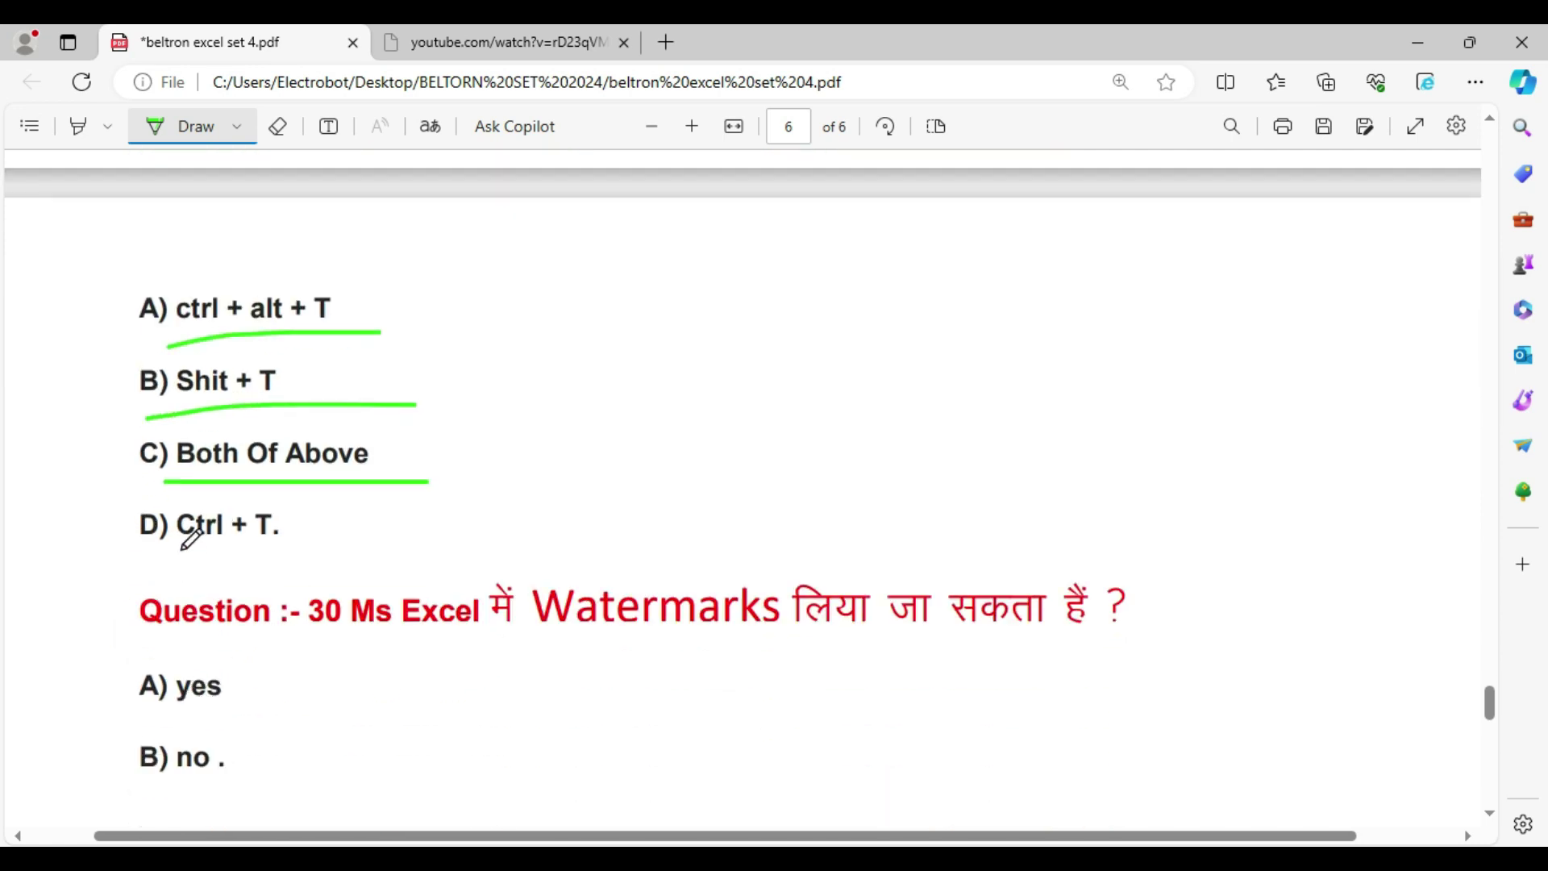
pyautogui.moveTo(171, 548)
pyautogui.mouseDown()
pyautogui.moveTo(379, 546)
pyautogui.moveTo(536, 479)
pyautogui.mouseUp()
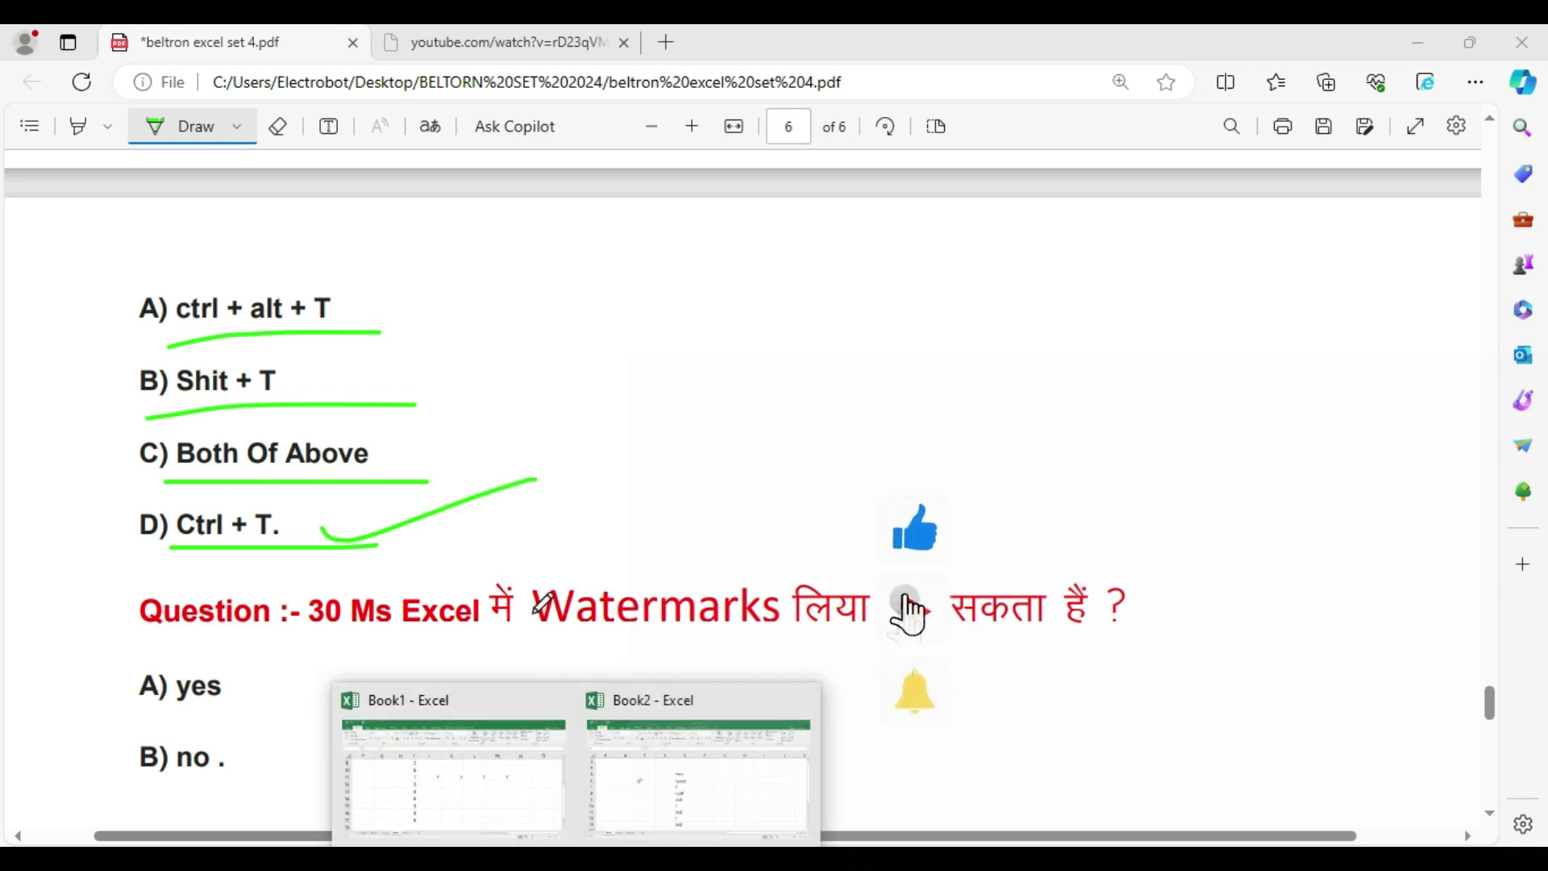
# Convert J11:M15 in Book1 into a table with Ctrl+T, then tick B) no for Question 30.
pyautogui.click(484, 810)
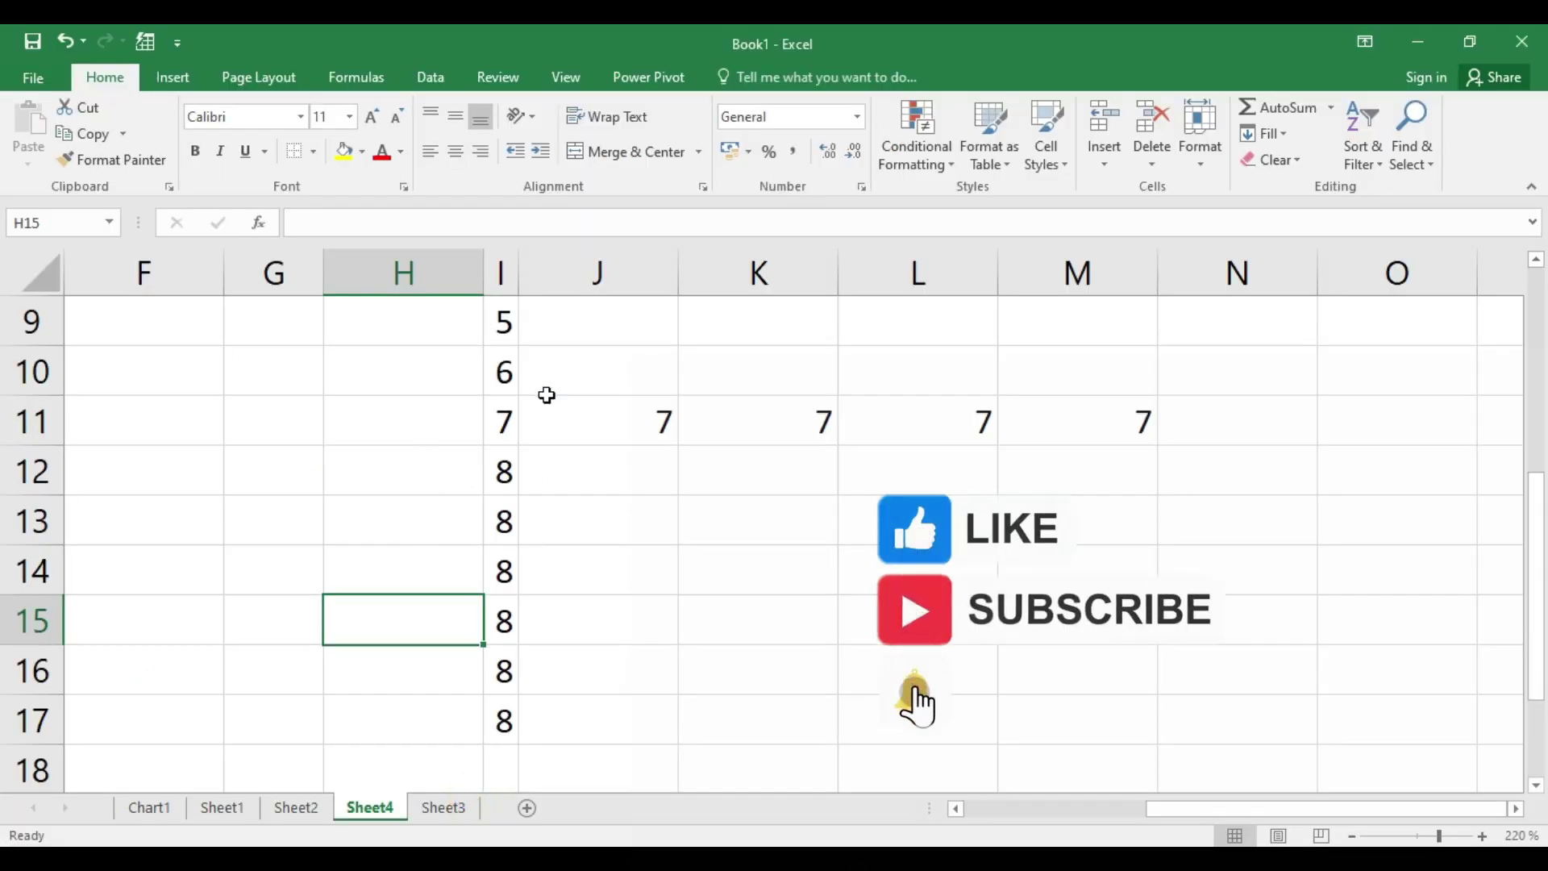
pyautogui.moveTo(547, 397); pyautogui.dragTo(1081, 621)
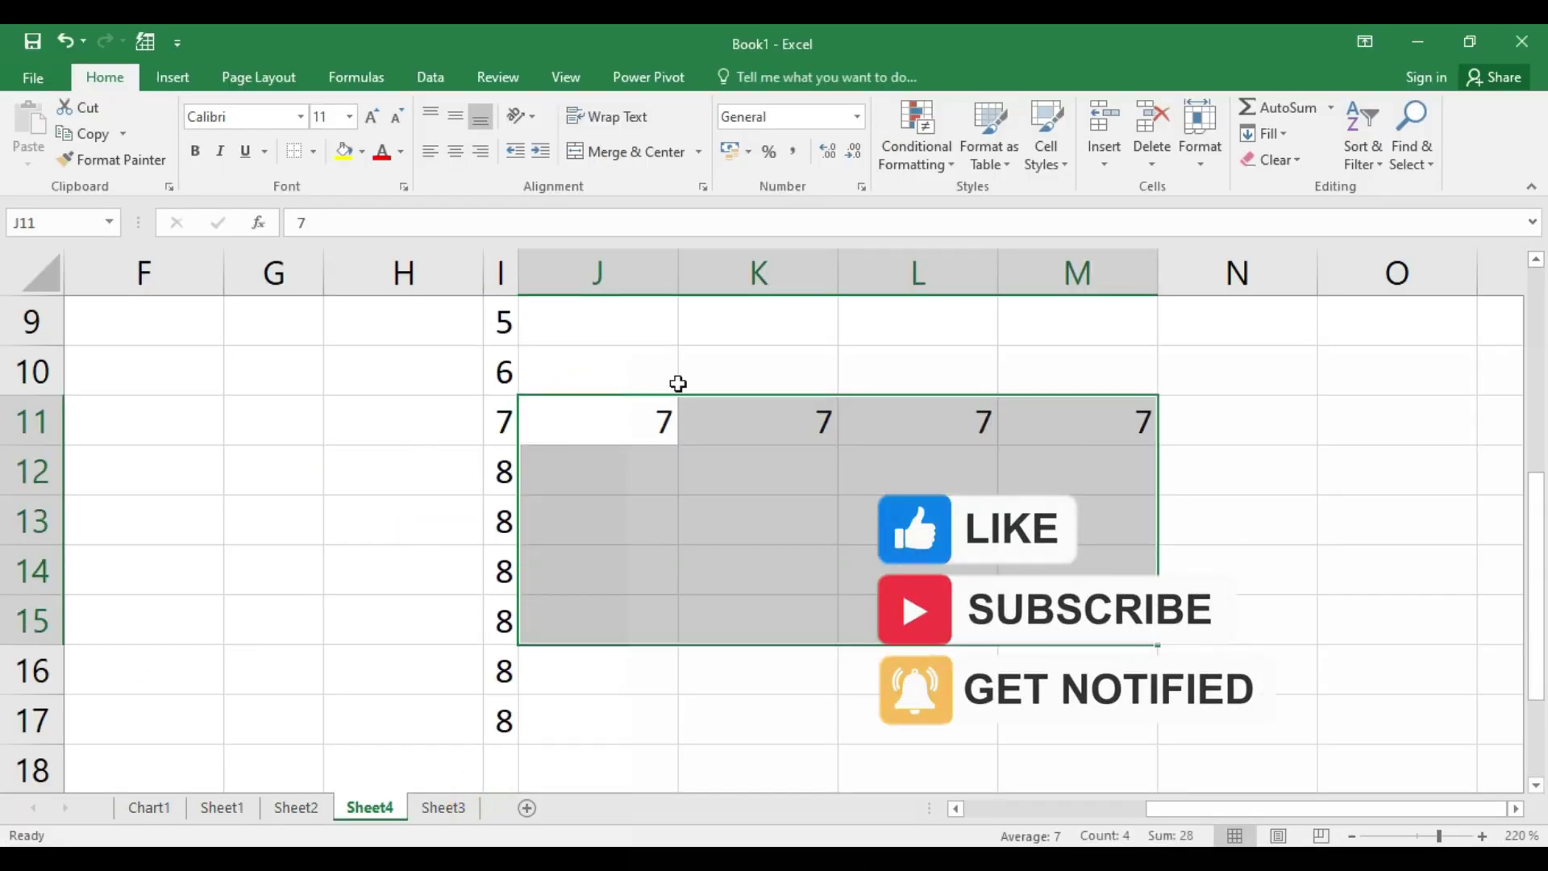
pyautogui.hotkey('ctrl', 't')
pyautogui.click(794, 349)
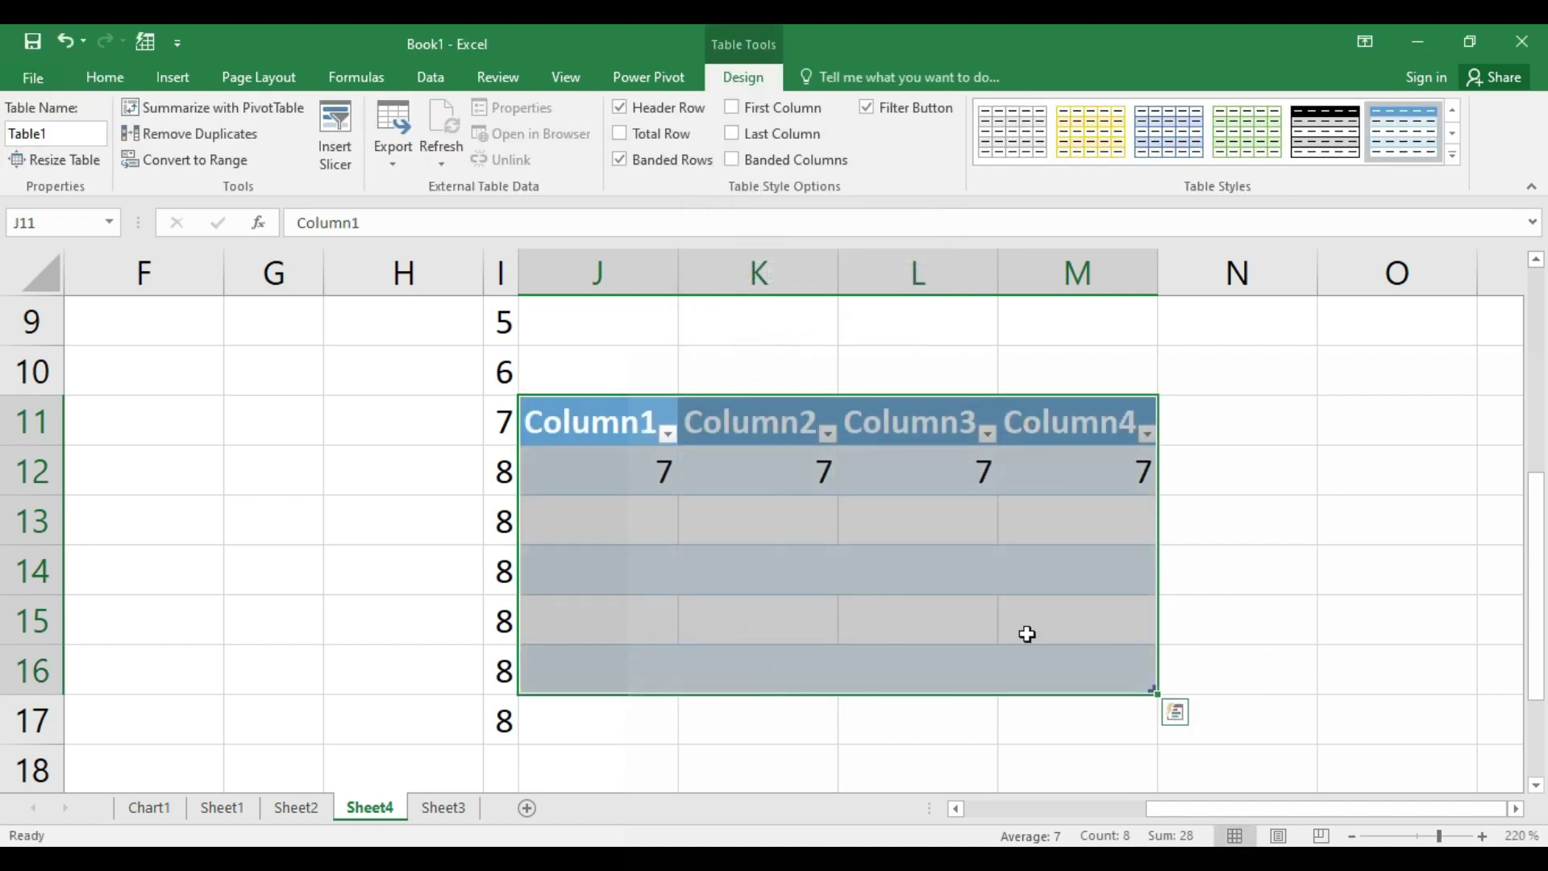
pyautogui.click(472, 819)
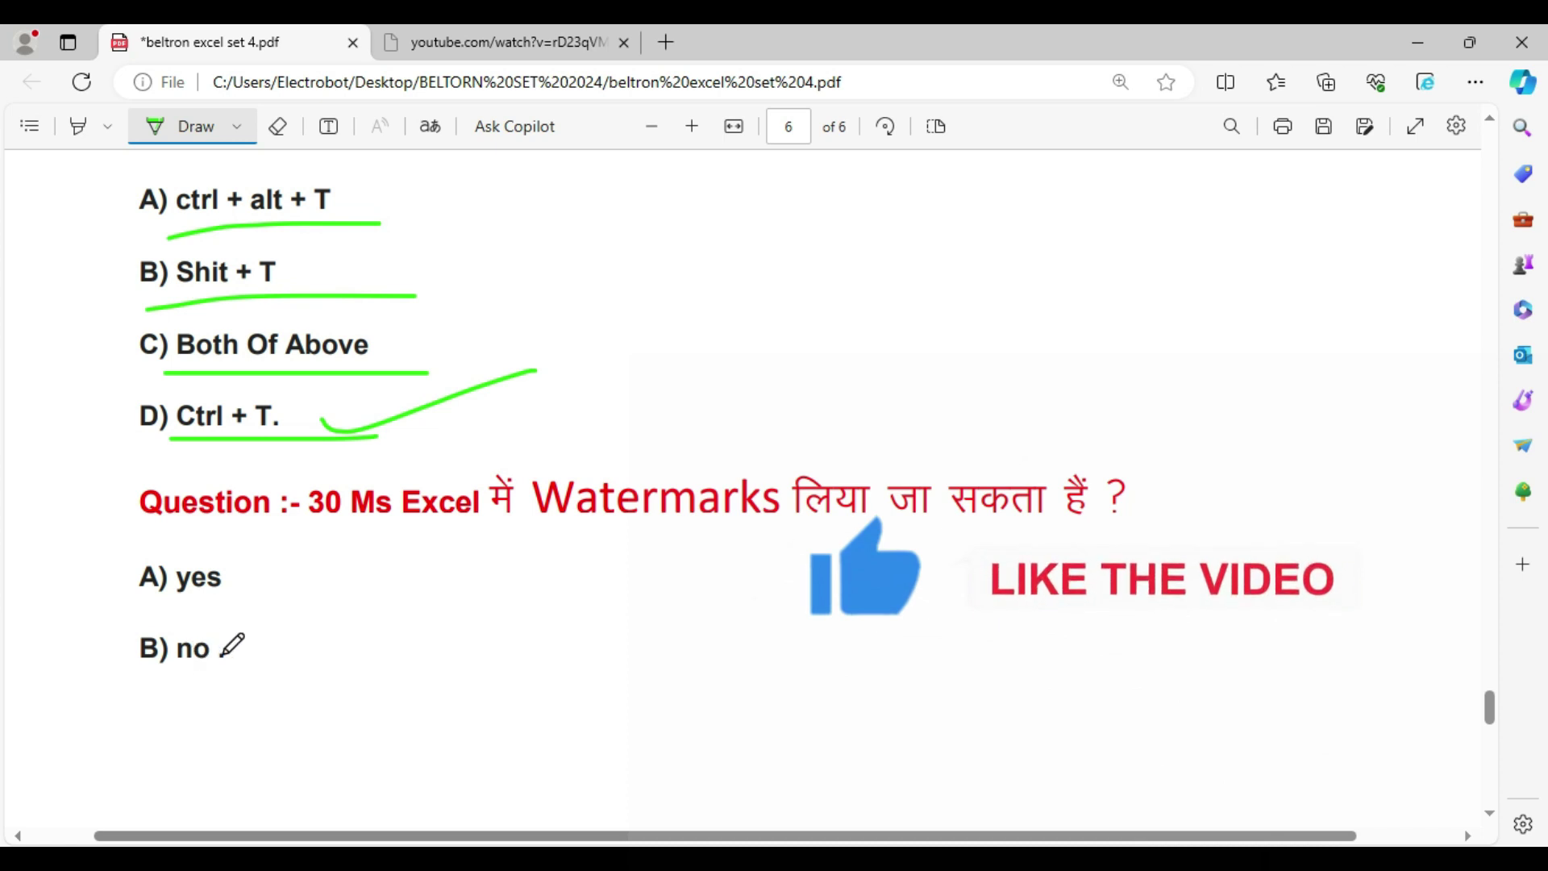
pyautogui.moveTo(224, 654)
pyautogui.mouseDown()
pyautogui.moveTo(216, 681)
pyautogui.moveTo(434, 560)
pyautogui.mouseUp()
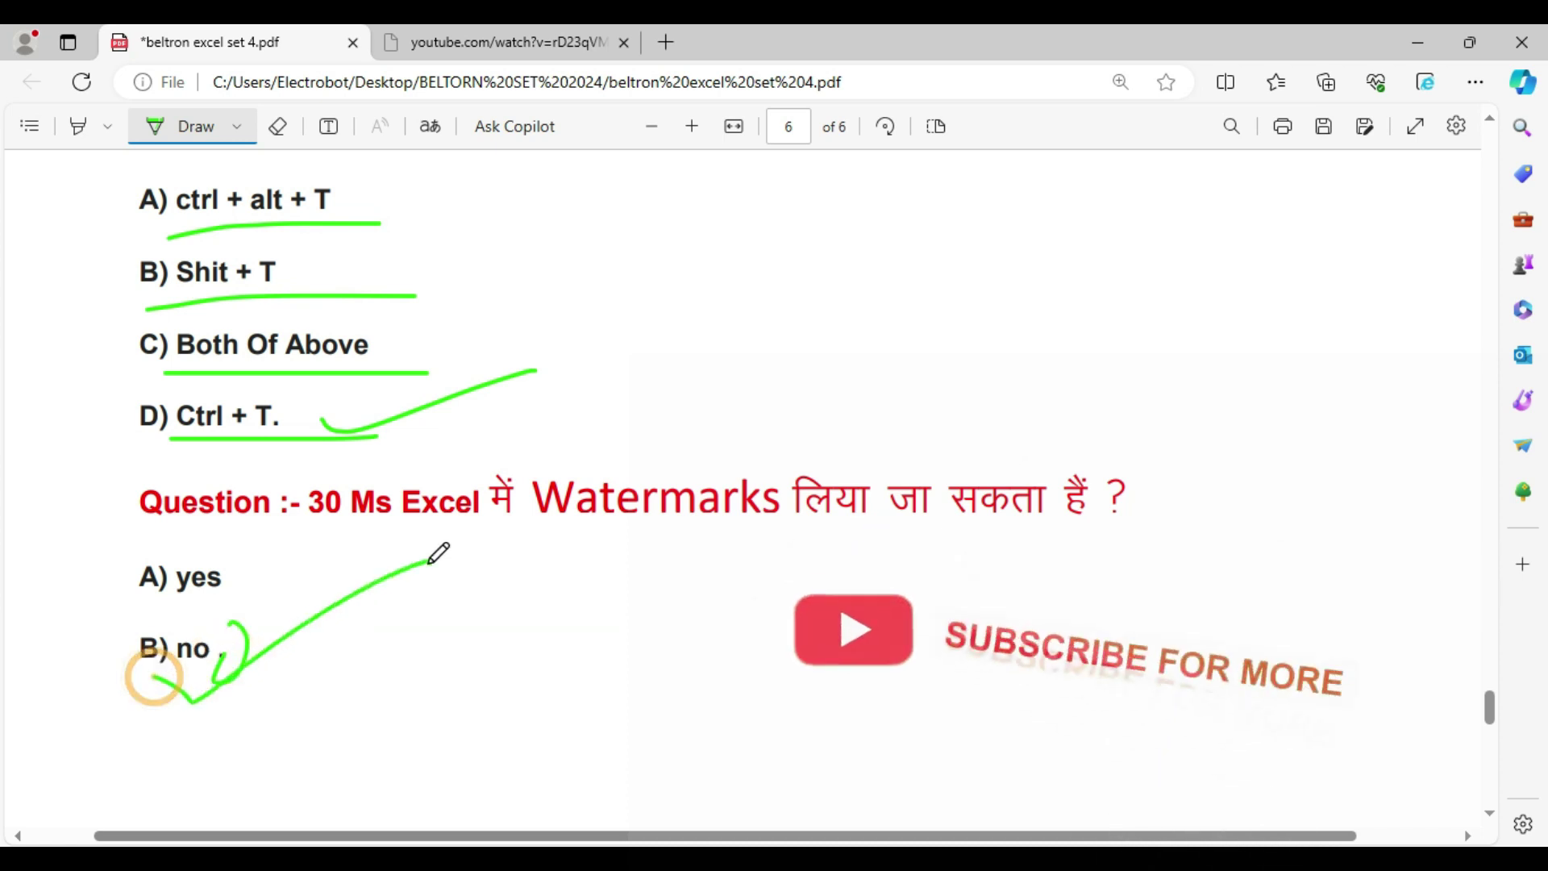